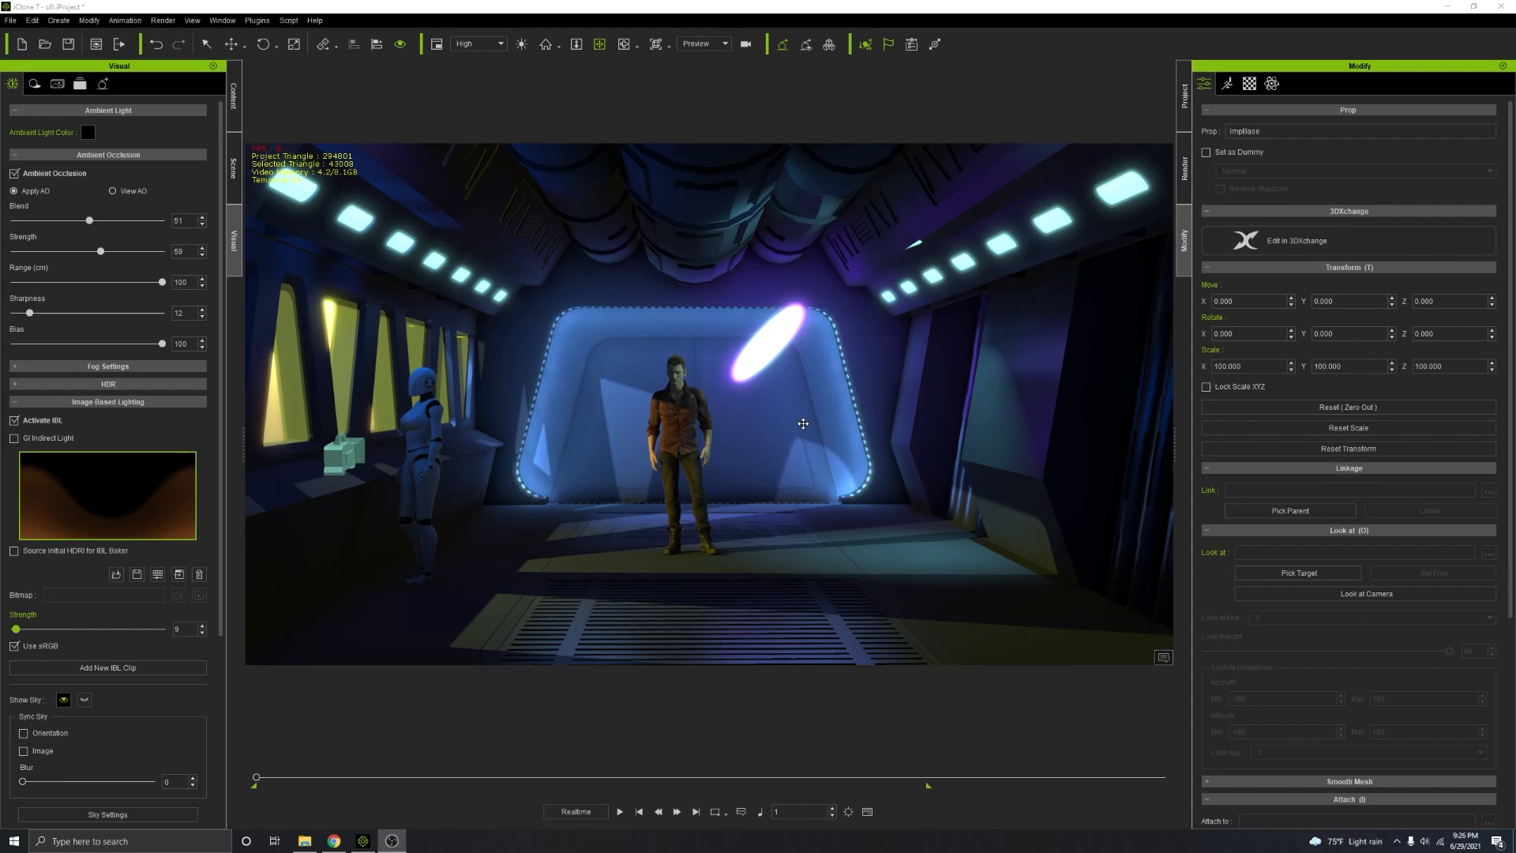
Step: Examine the finished sci-fi corridor scene, and switch to Chrome to inspect the Imperial Ship Corridor model on Sketchfab
drag(803, 424, 750, 447)
right_drag(750, 447, 686, 399)
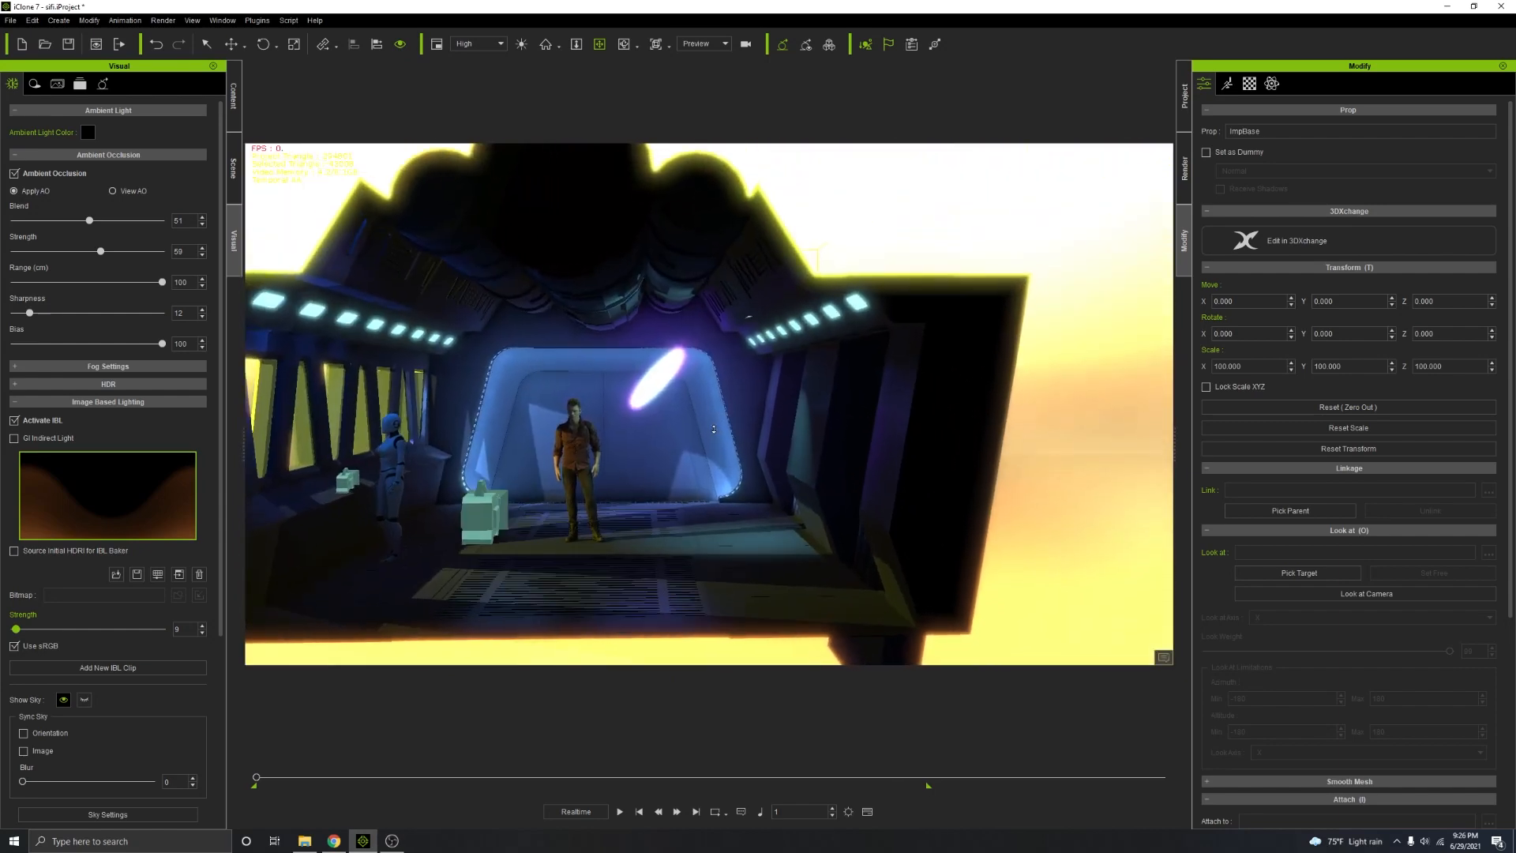
key(alt+Tab)
click(199, 9)
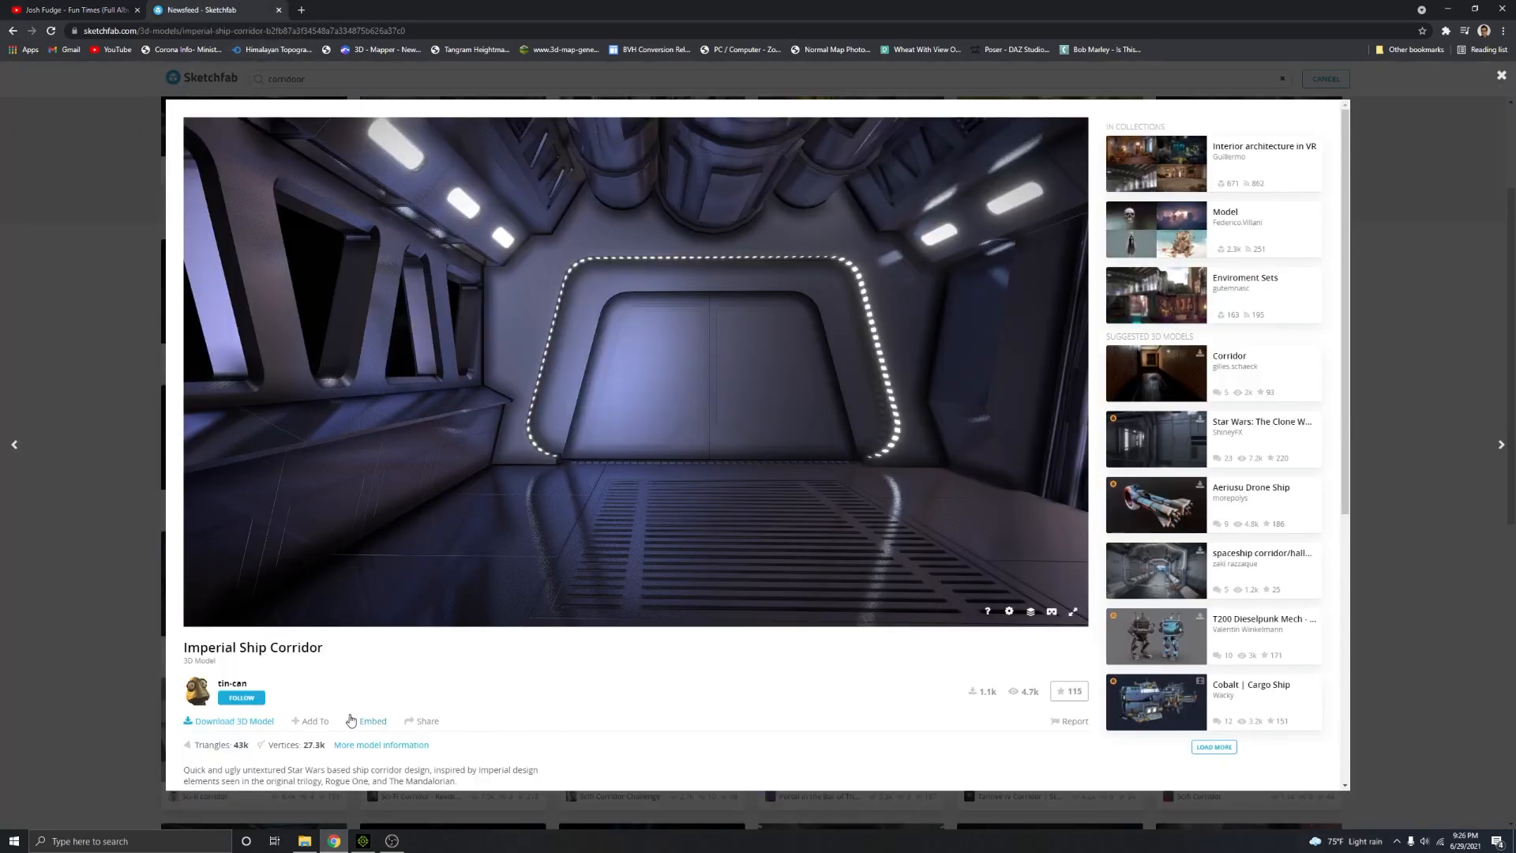
mouse_move(828, 380)
mouse_down()
mouse_move(772, 372)
mouse_move(652, 451)
mouse_move(616, 454)
mouse_move(643, 430)
mouse_move(721, 524)
mouse_up()
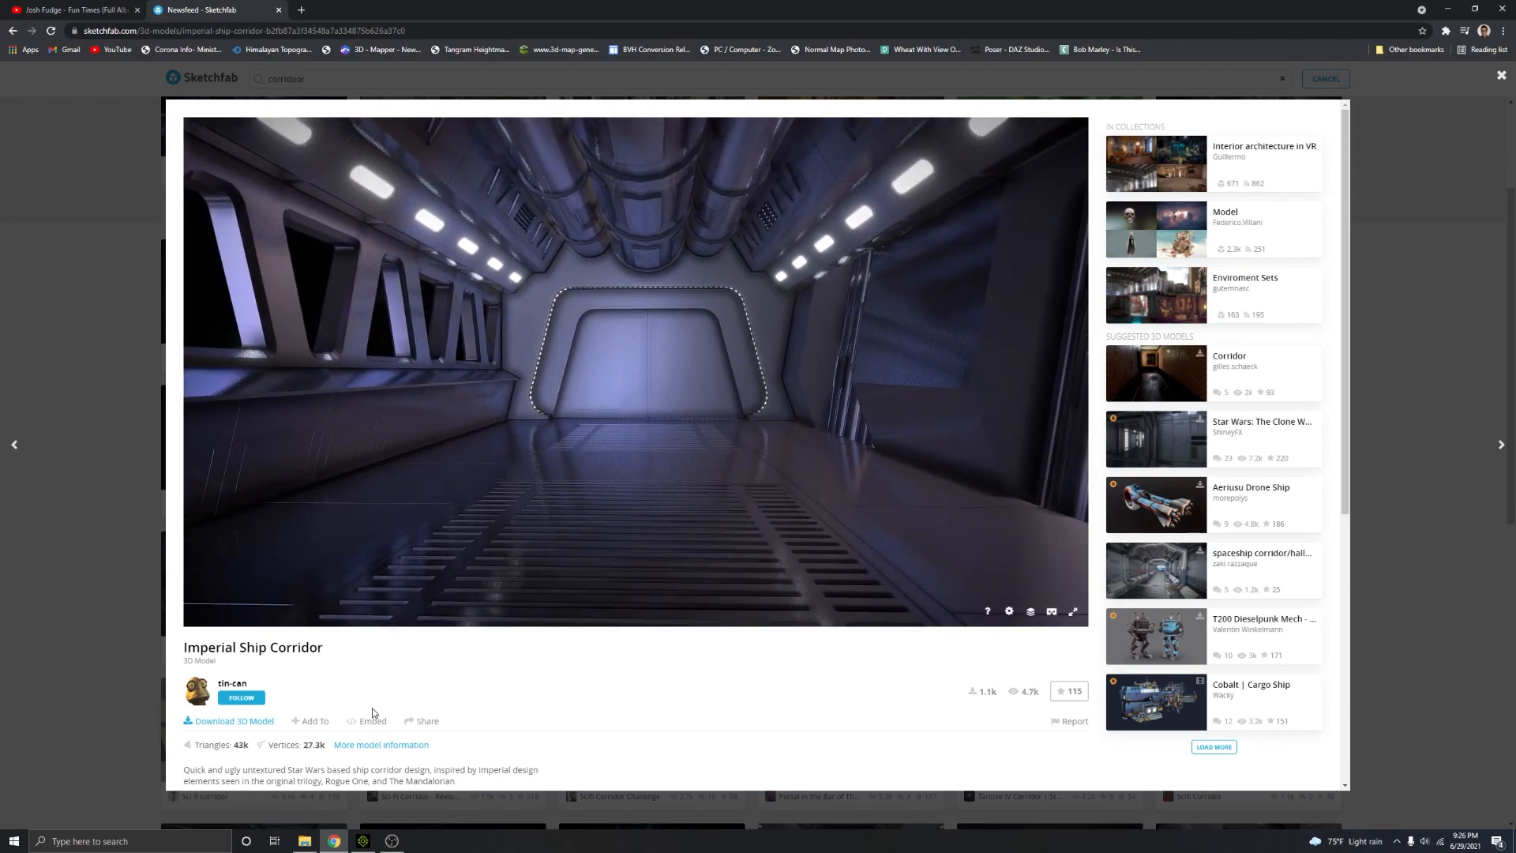
Step: Review the Imperial Ship Corridor model's available downloads, including the original blend format, and close the download options
click(234, 721)
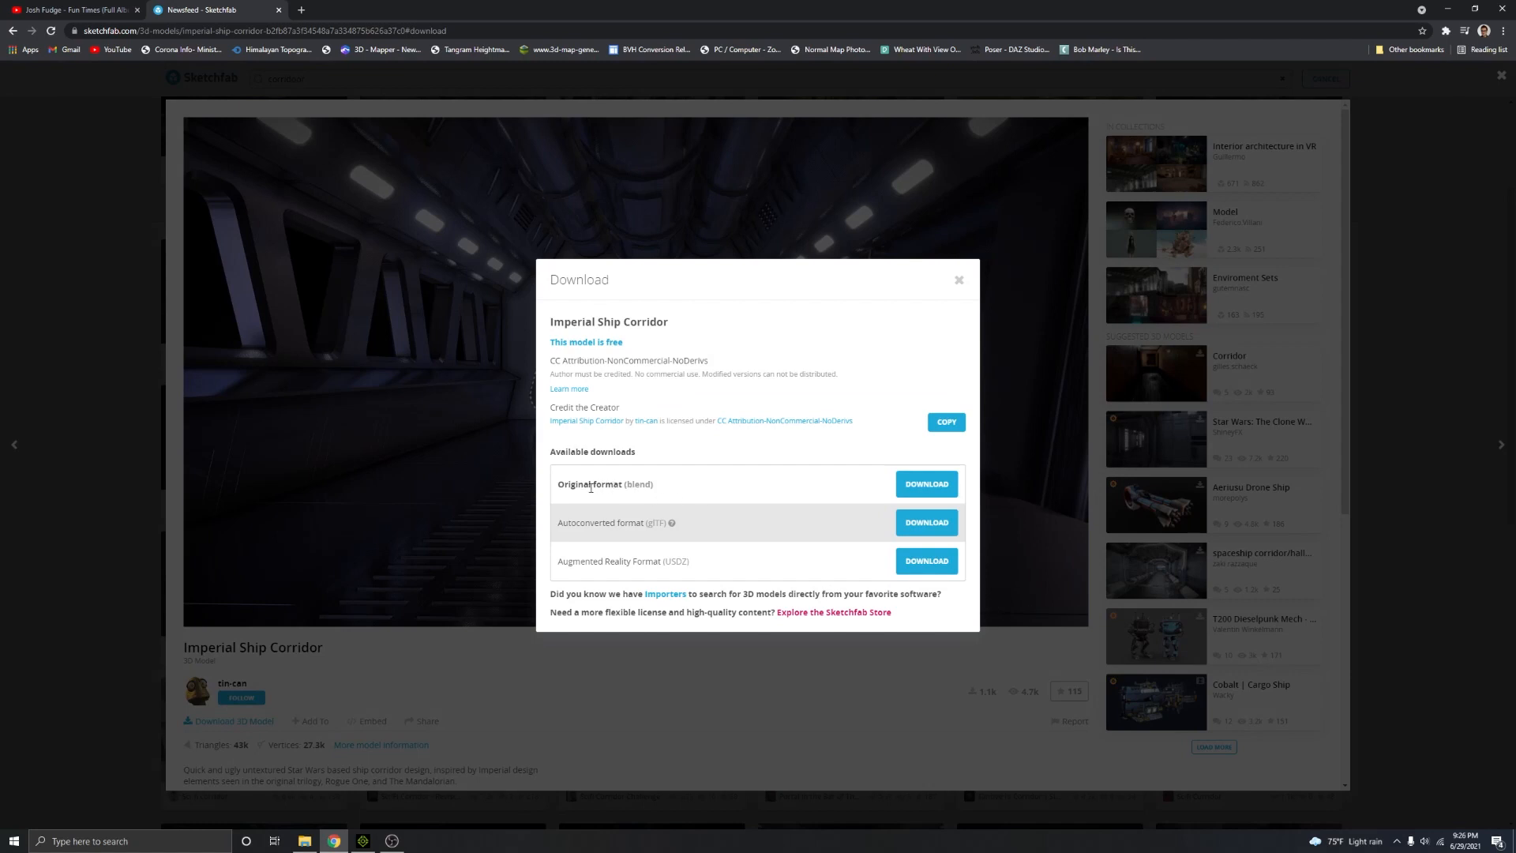
drag(568, 486, 742, 491)
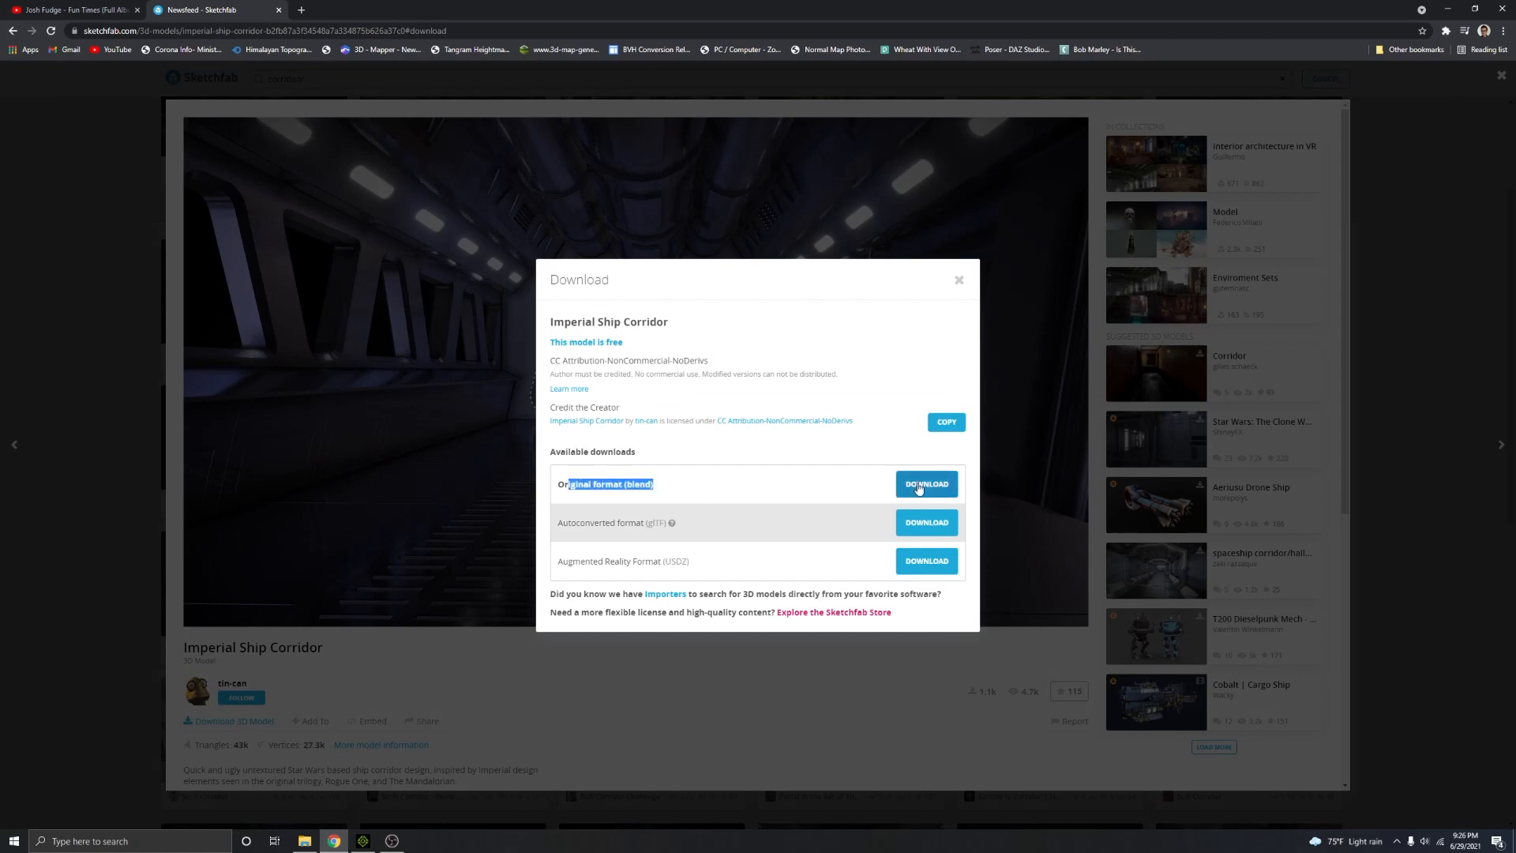
click(642, 489)
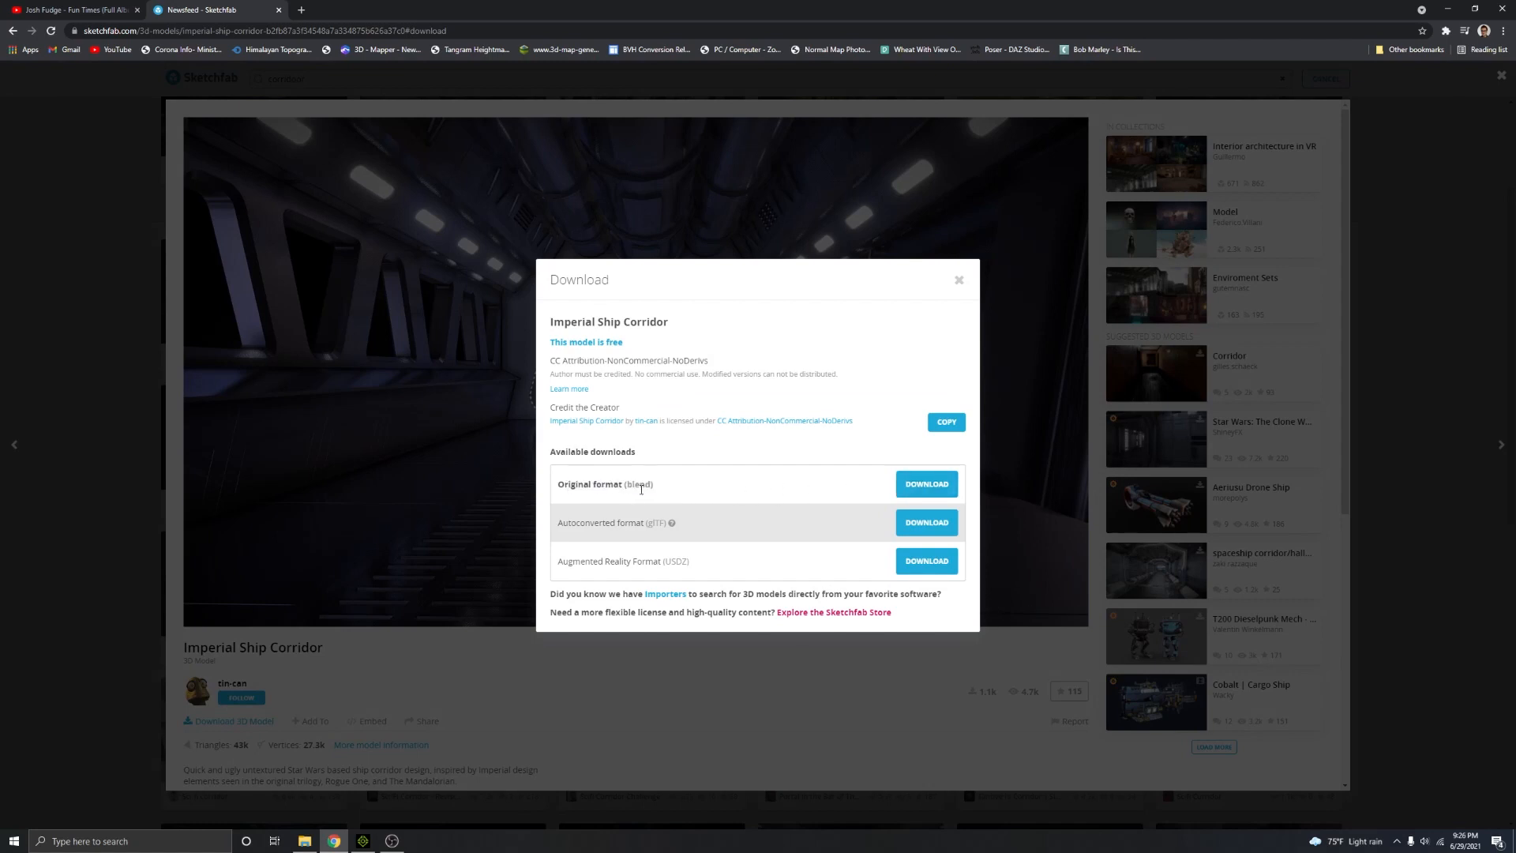
click(387, 393)
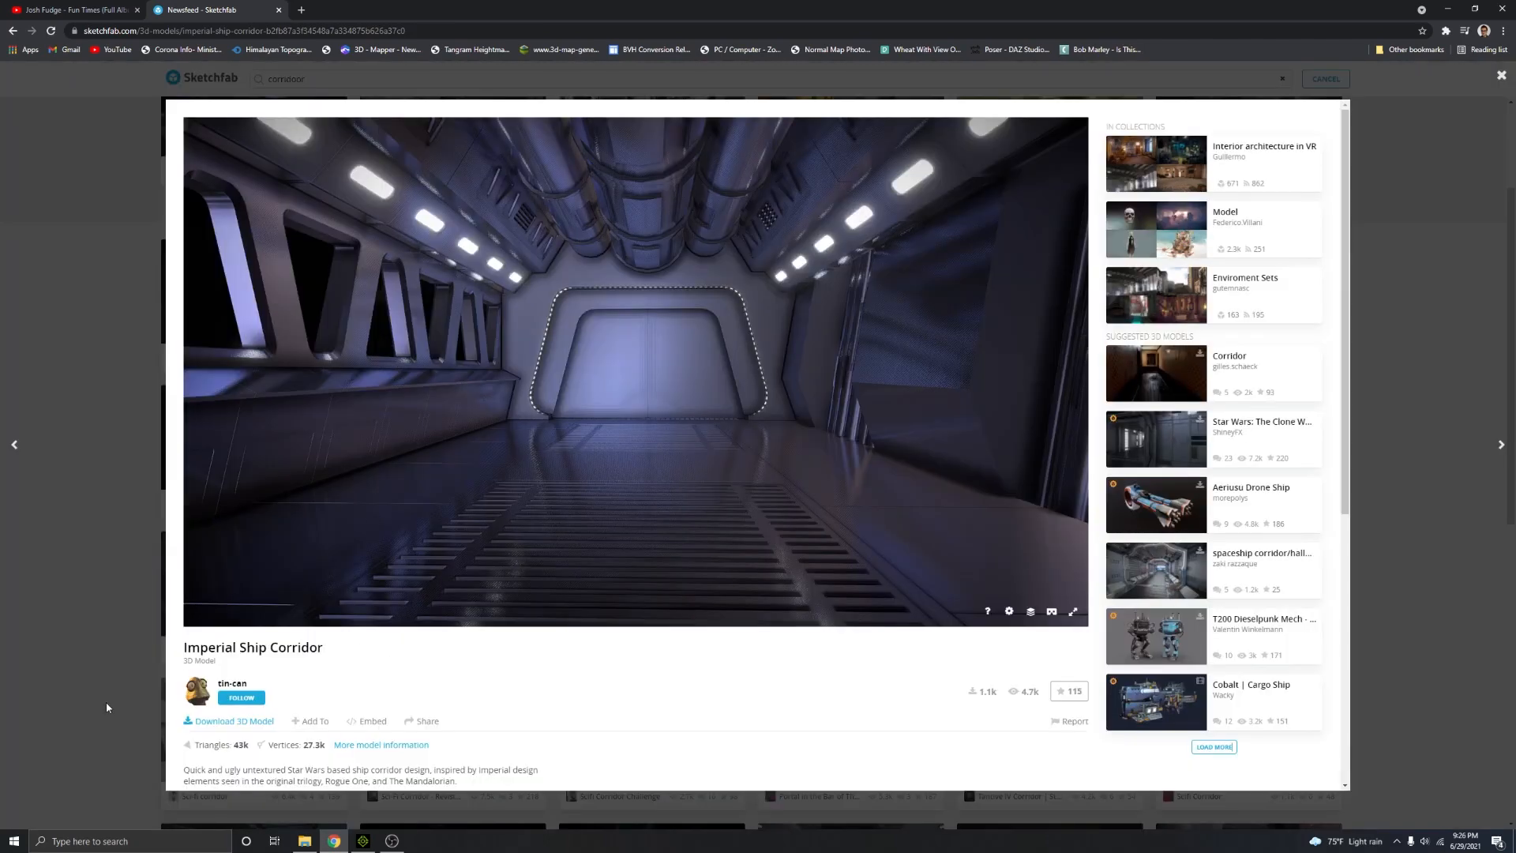
click(75, 10)
click(192, 10)
Step: Switch to iClone and start a new project without saving the current one
click(363, 840)
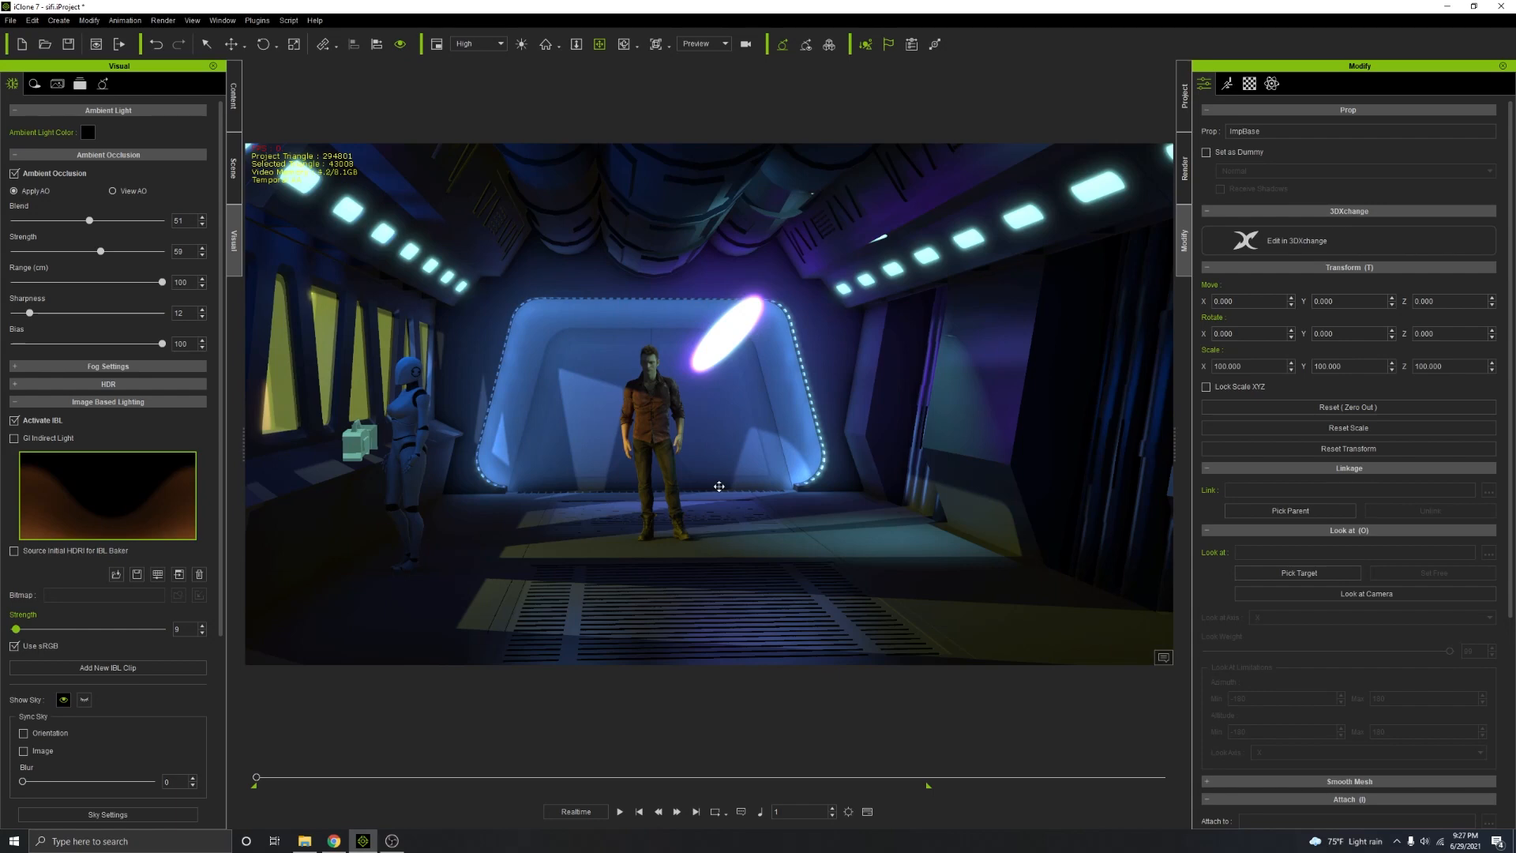
click(21, 44)
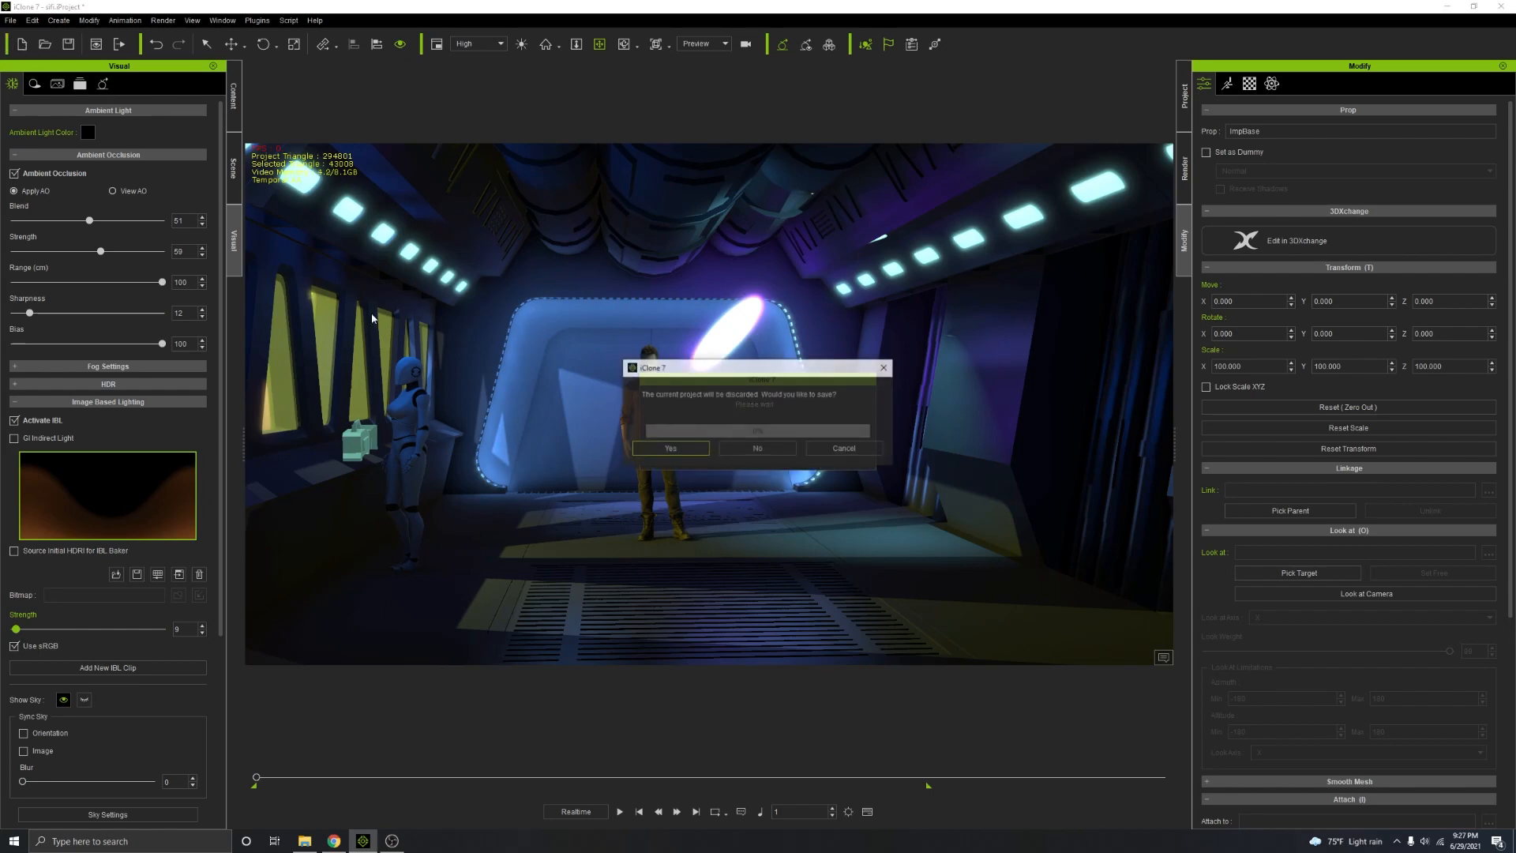
click(768, 448)
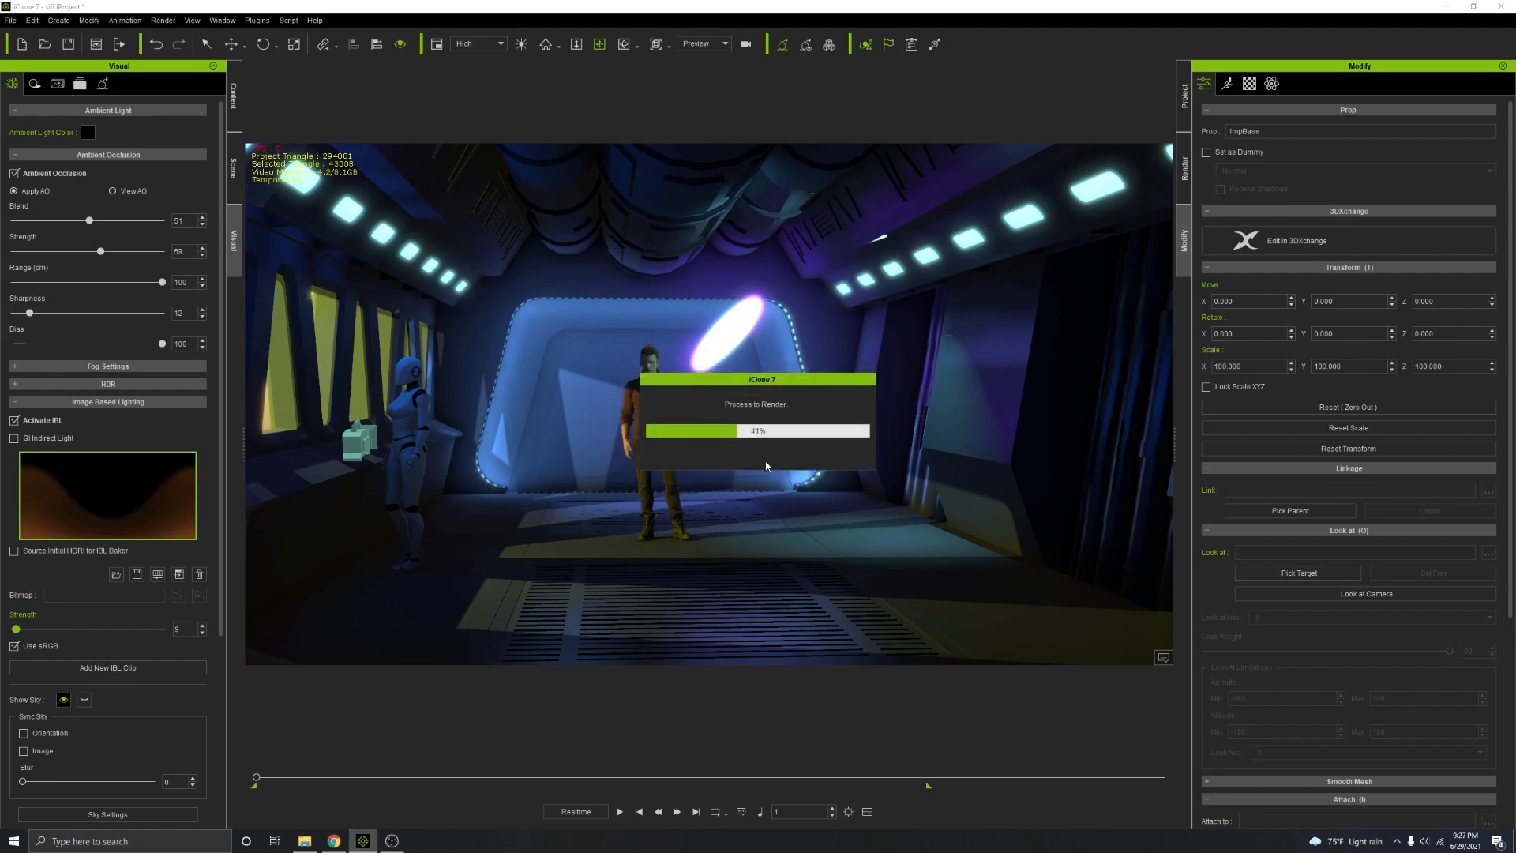
Step: Import ImpBase.fbx from the 3dmodels folder imperial-ship-corridor/source/ImpBase, breaking its meshes up into sub-props
key(ctrl+i)
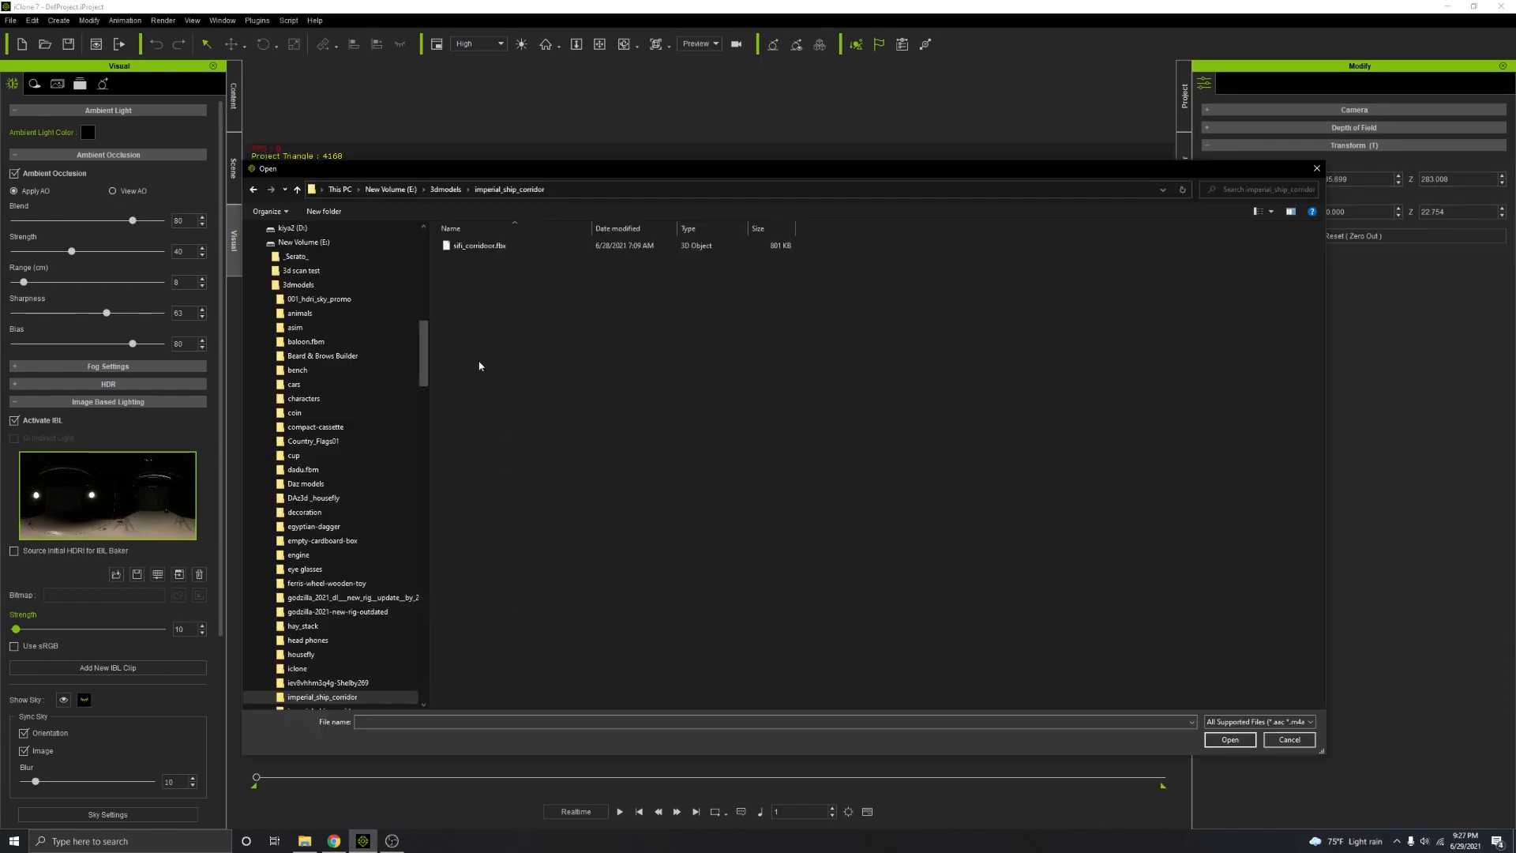
click(446, 190)
double_click(504, 607)
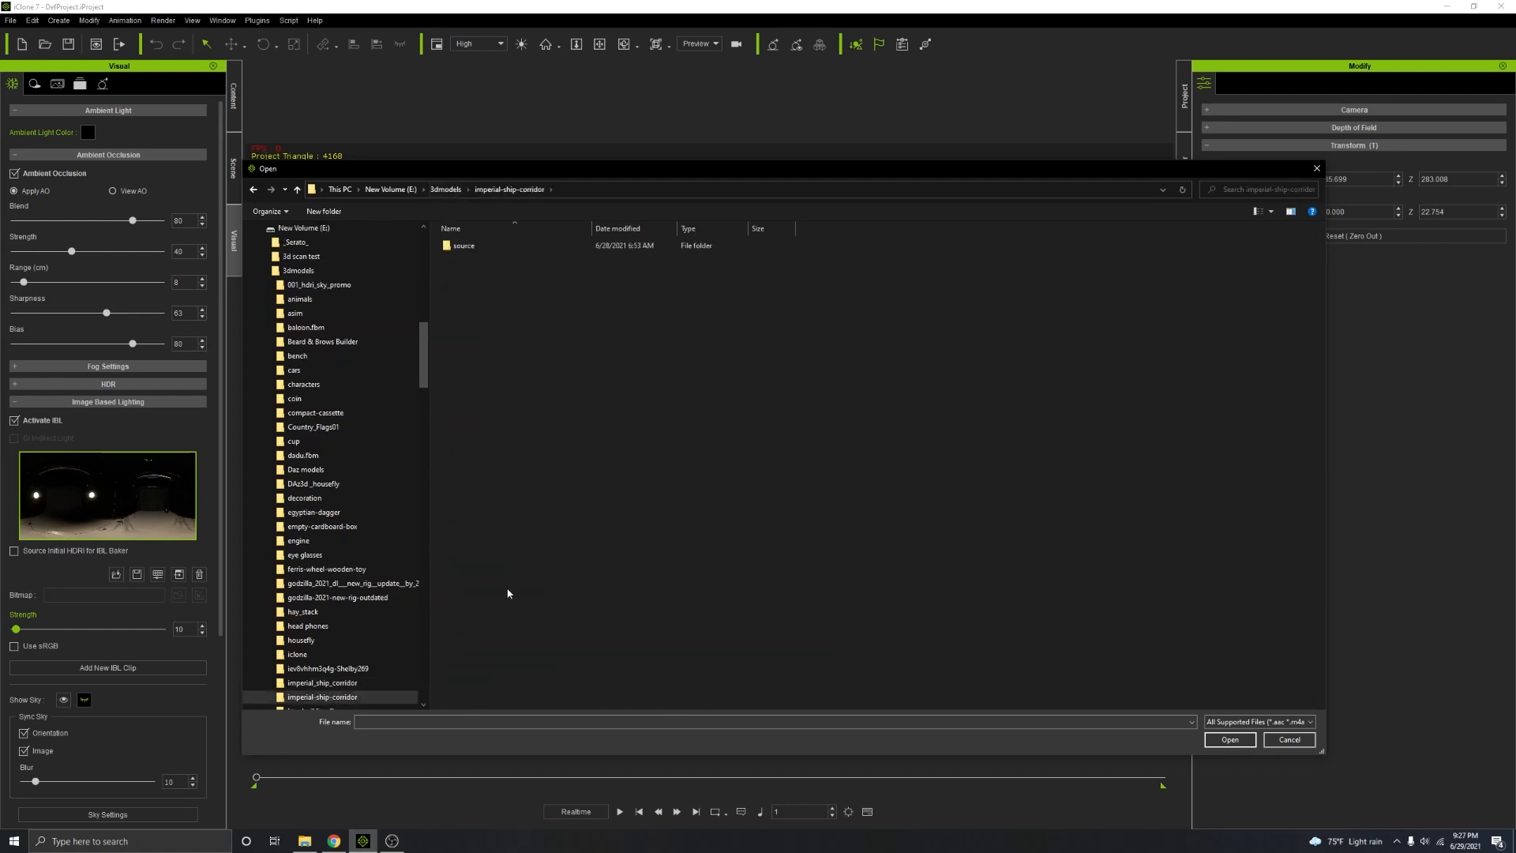
double_click(476, 245)
double_click(466, 246)
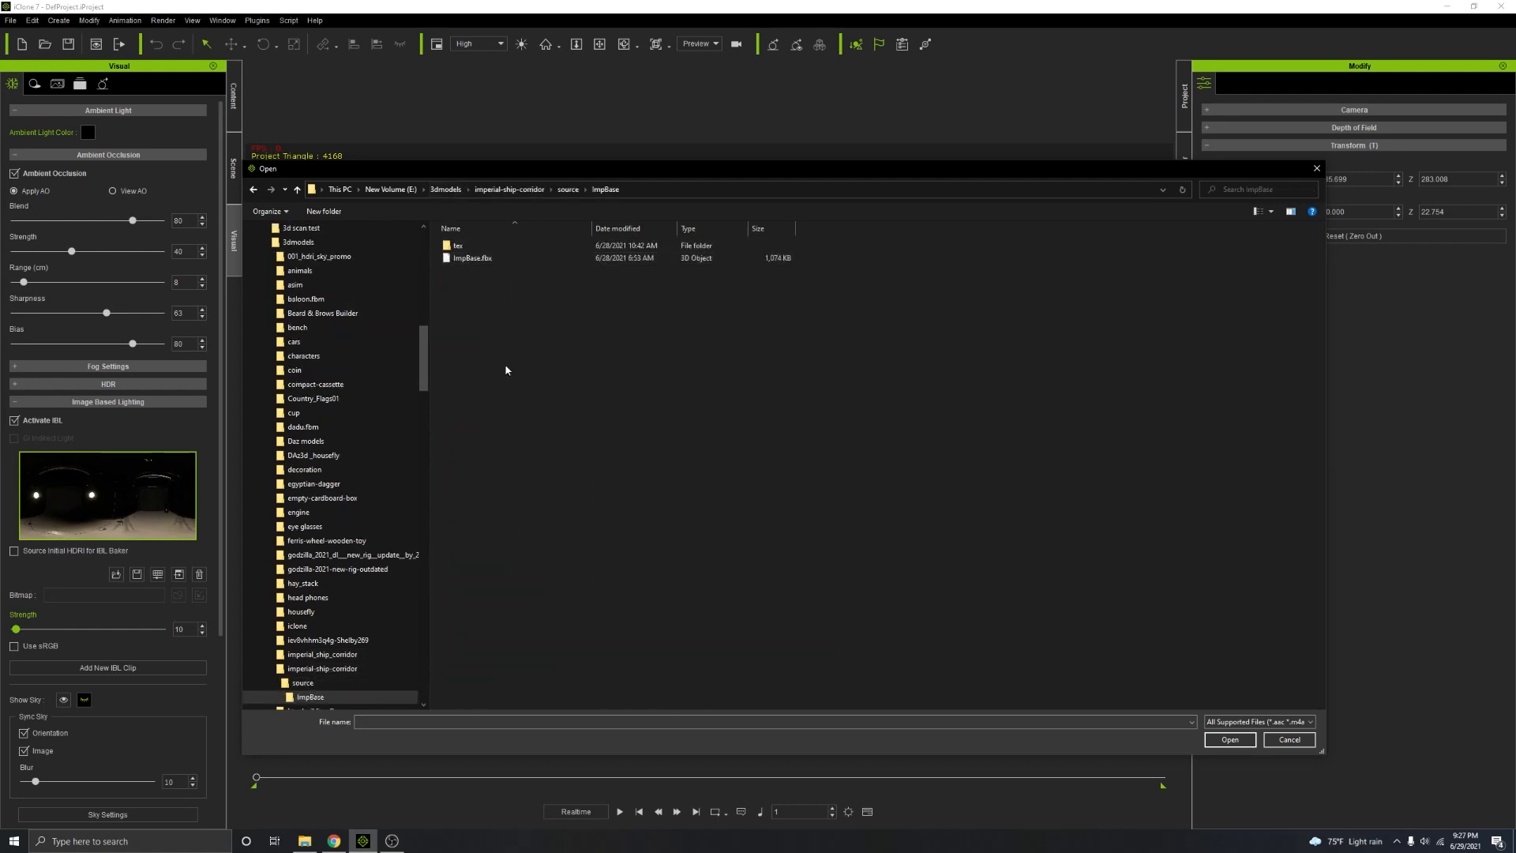
double_click(466, 259)
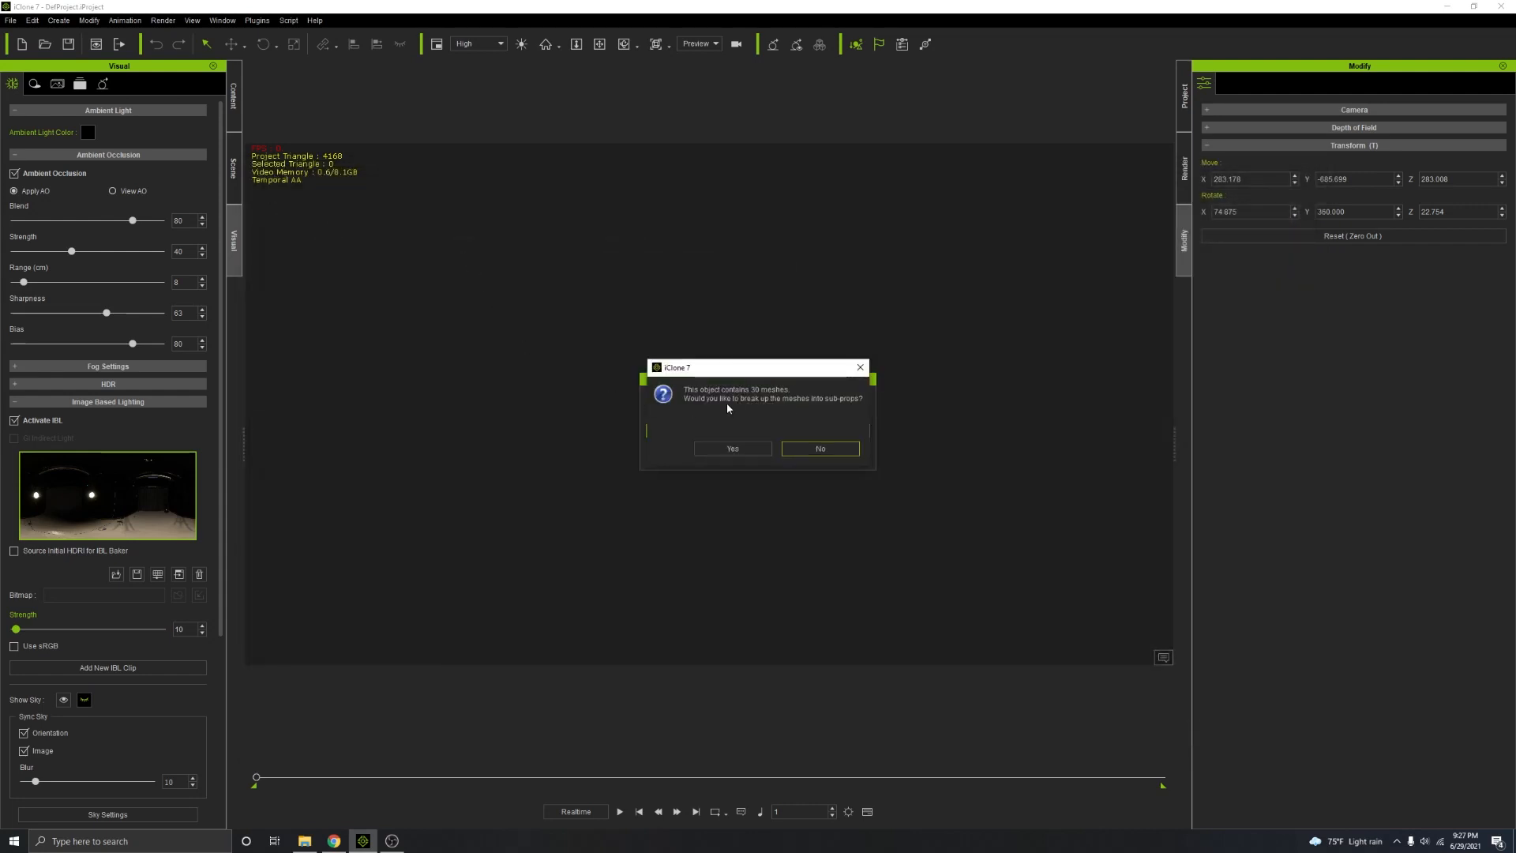
click(731, 449)
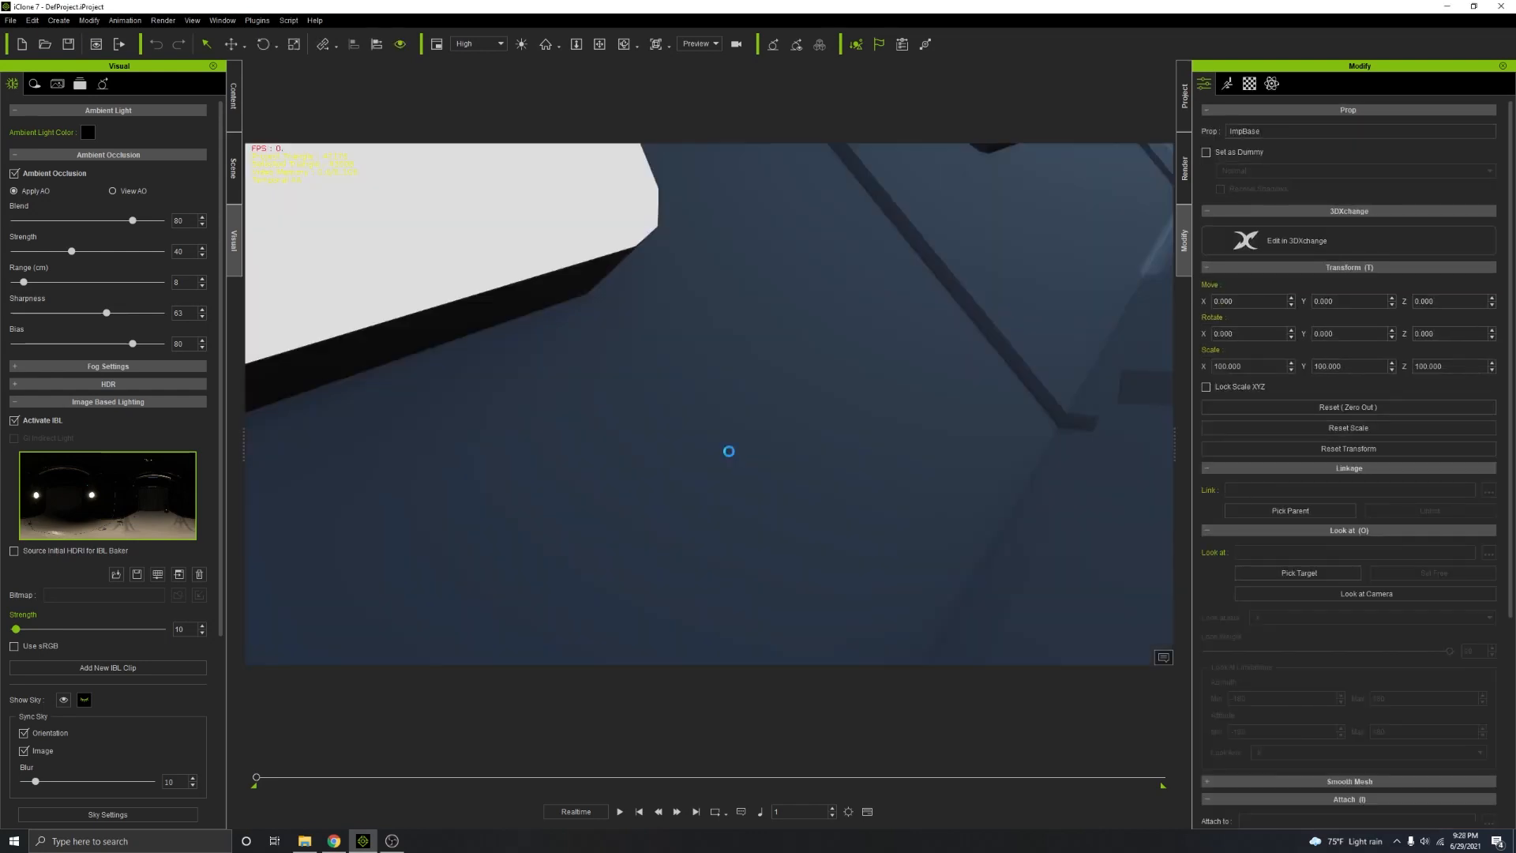
Step: Frame the imported corridor prop and examine its interior toward the end door
key(z)
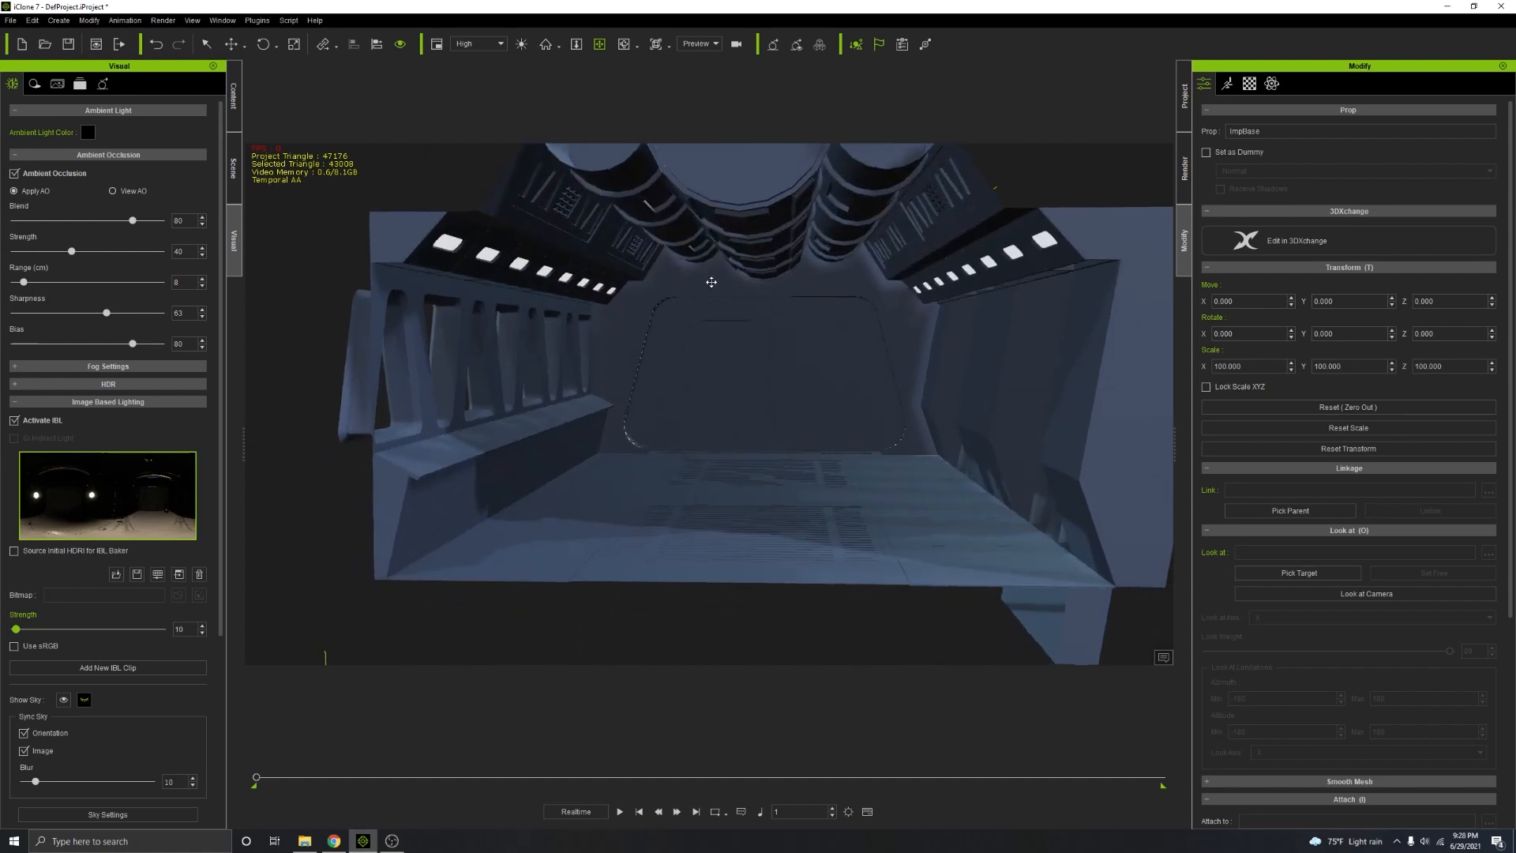
right_drag(649, 375, 732, 286)
scroll(733, 287, down, 5)
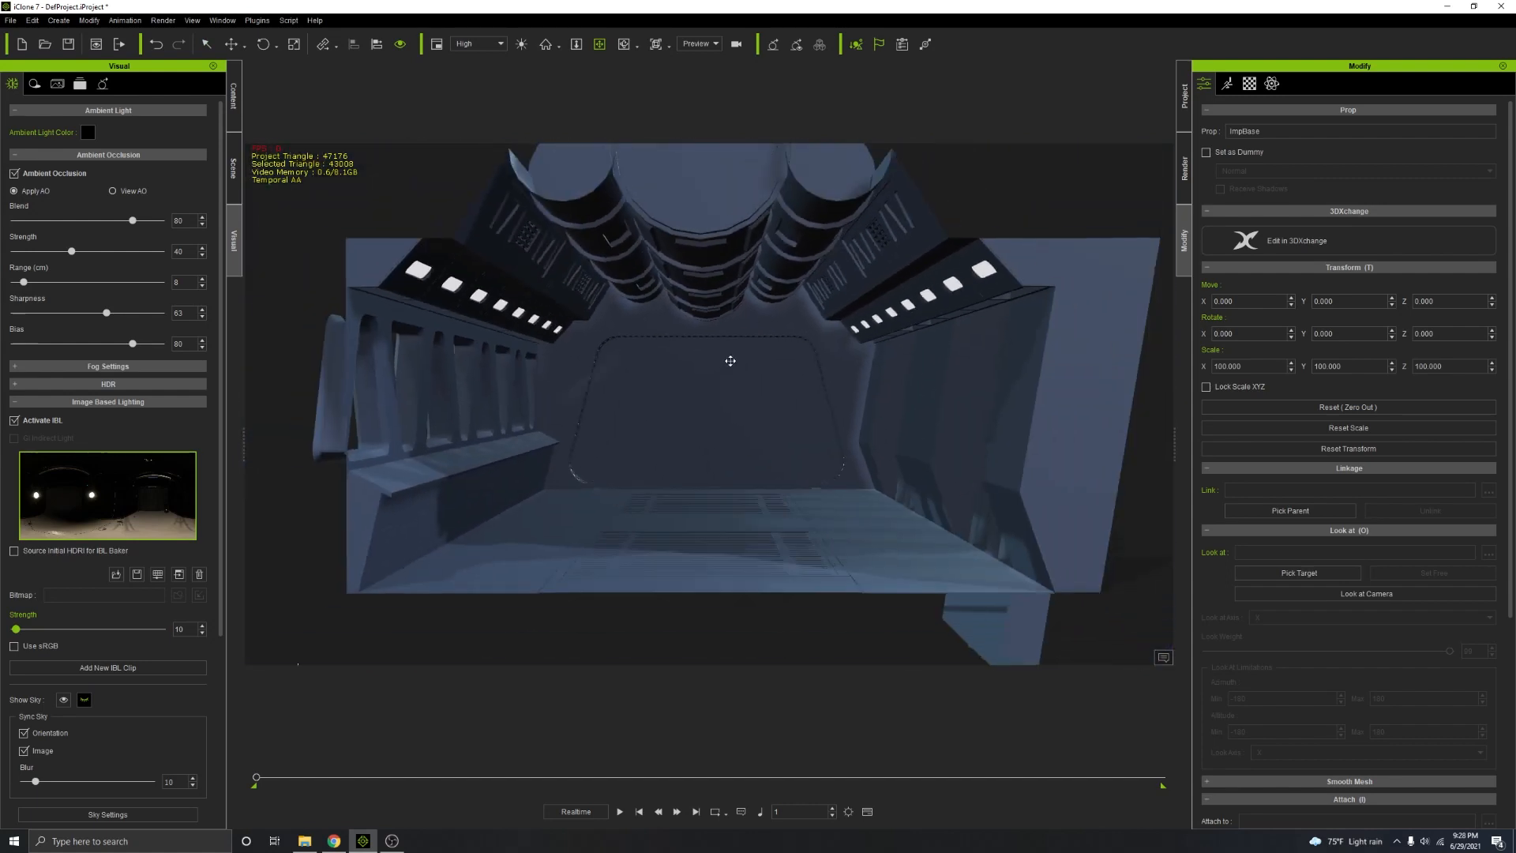
mouse_move(727, 359)
right_down()
mouse_move(863, 366)
mouse_move(866, 379)
mouse_move(751, 348)
mouse_move(684, 426)
mouse_move(710, 353)
mouse_move(716, 374)
mouse_move(751, 357)
right_up()
scroll(751, 348, up, 5)
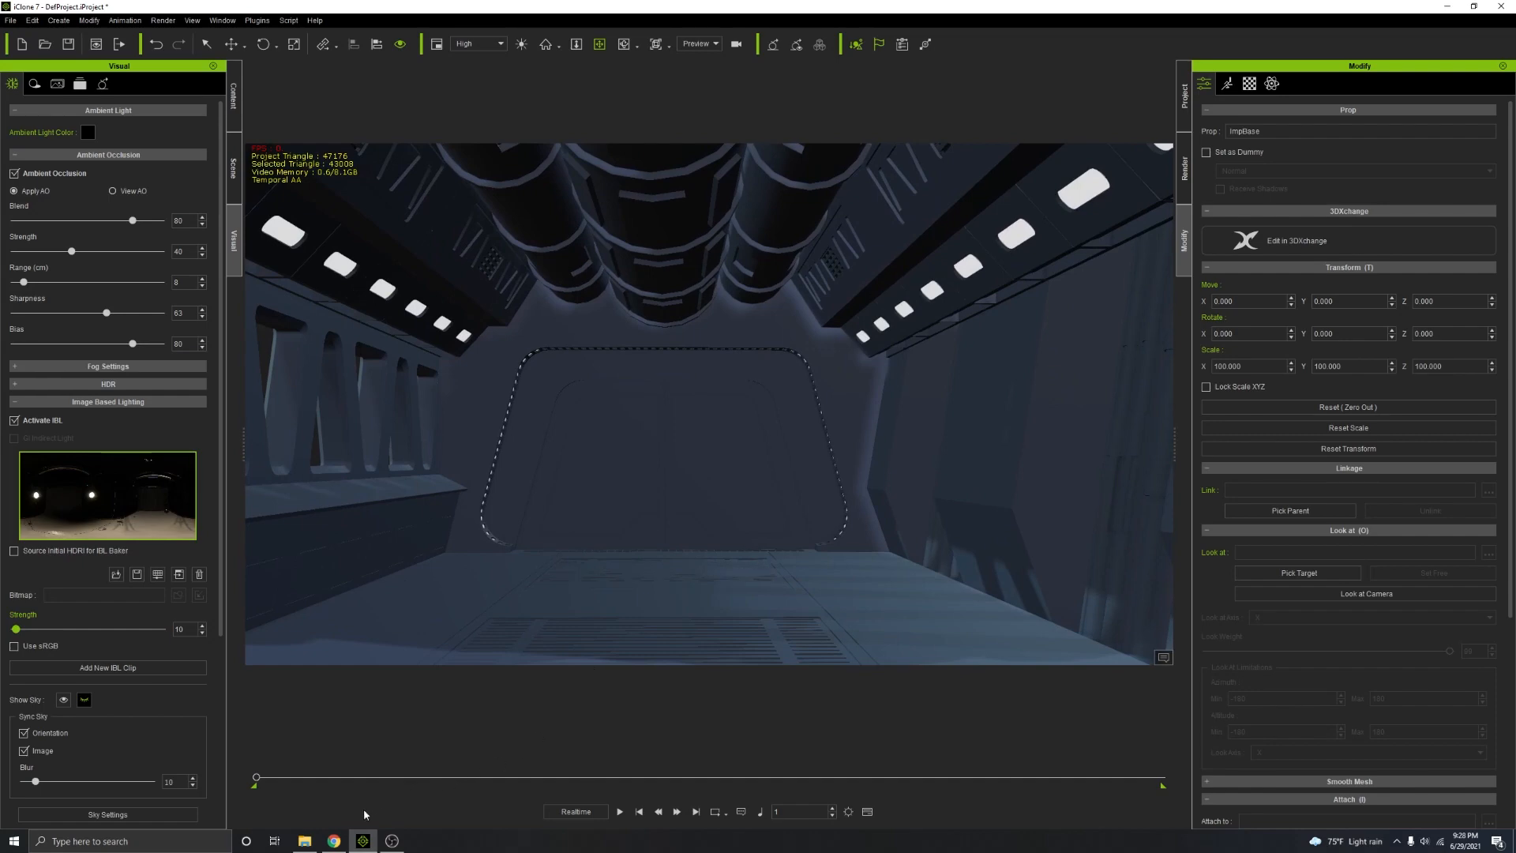
Step: Switch to Chrome to inspect the original corridor's shading on Sketchfab, and return to iClone to compare the imported model
click(334, 841)
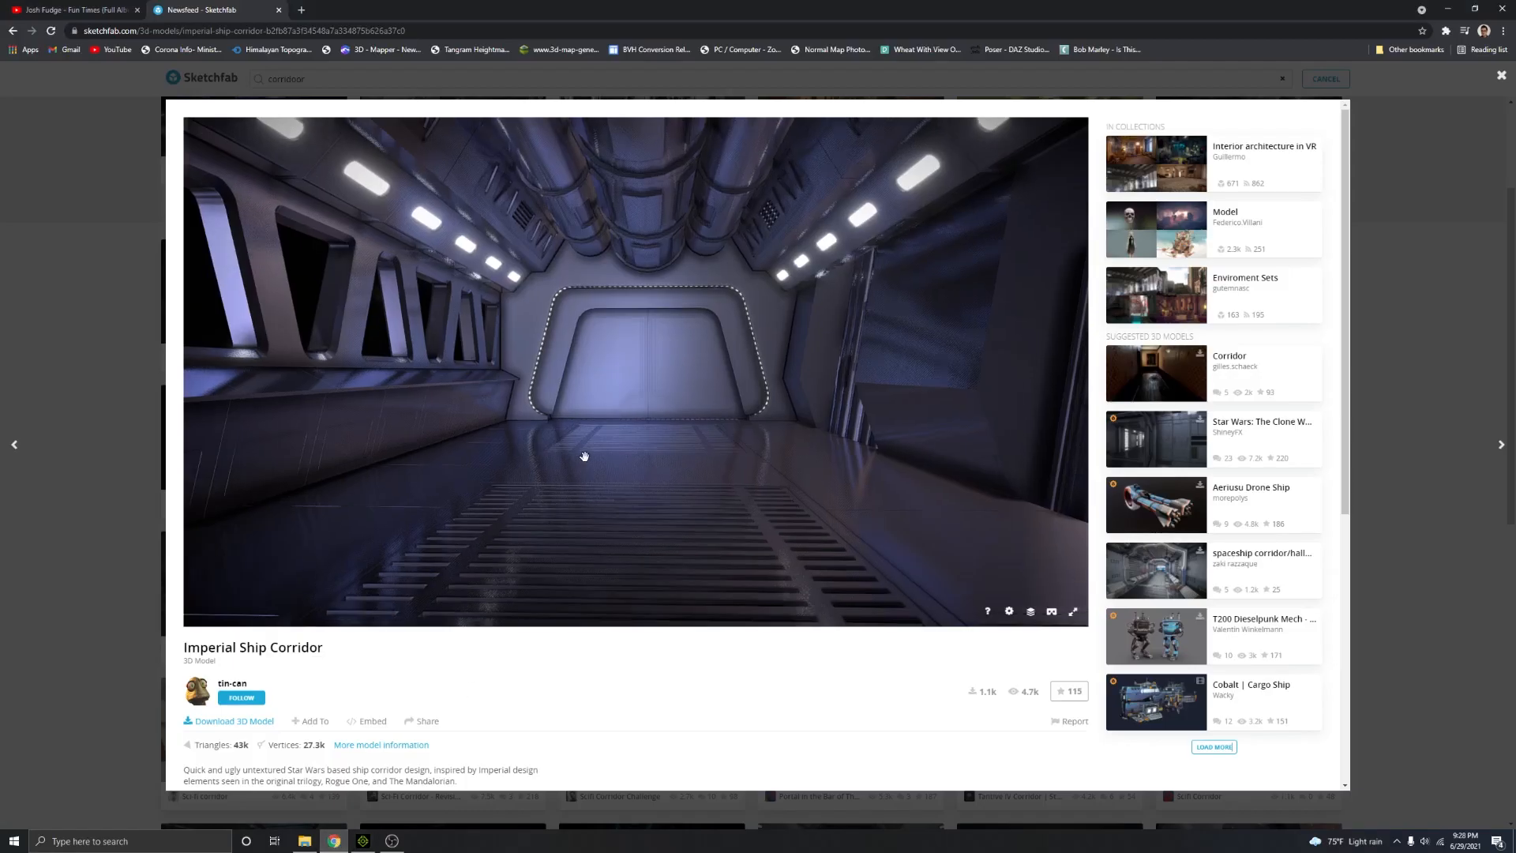
drag(582, 450, 688, 504)
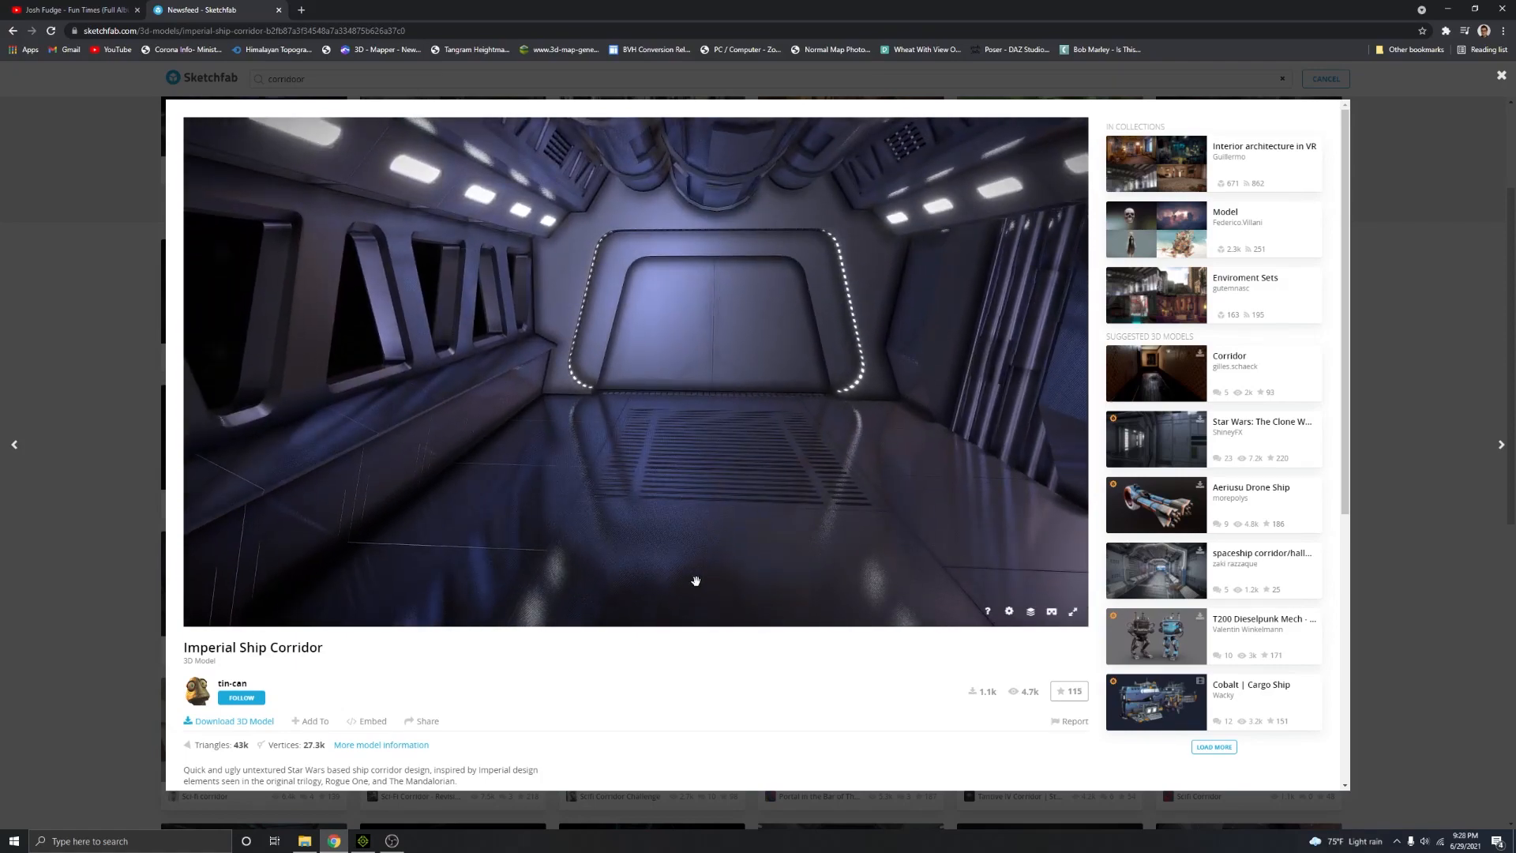
drag(694, 579, 600, 392)
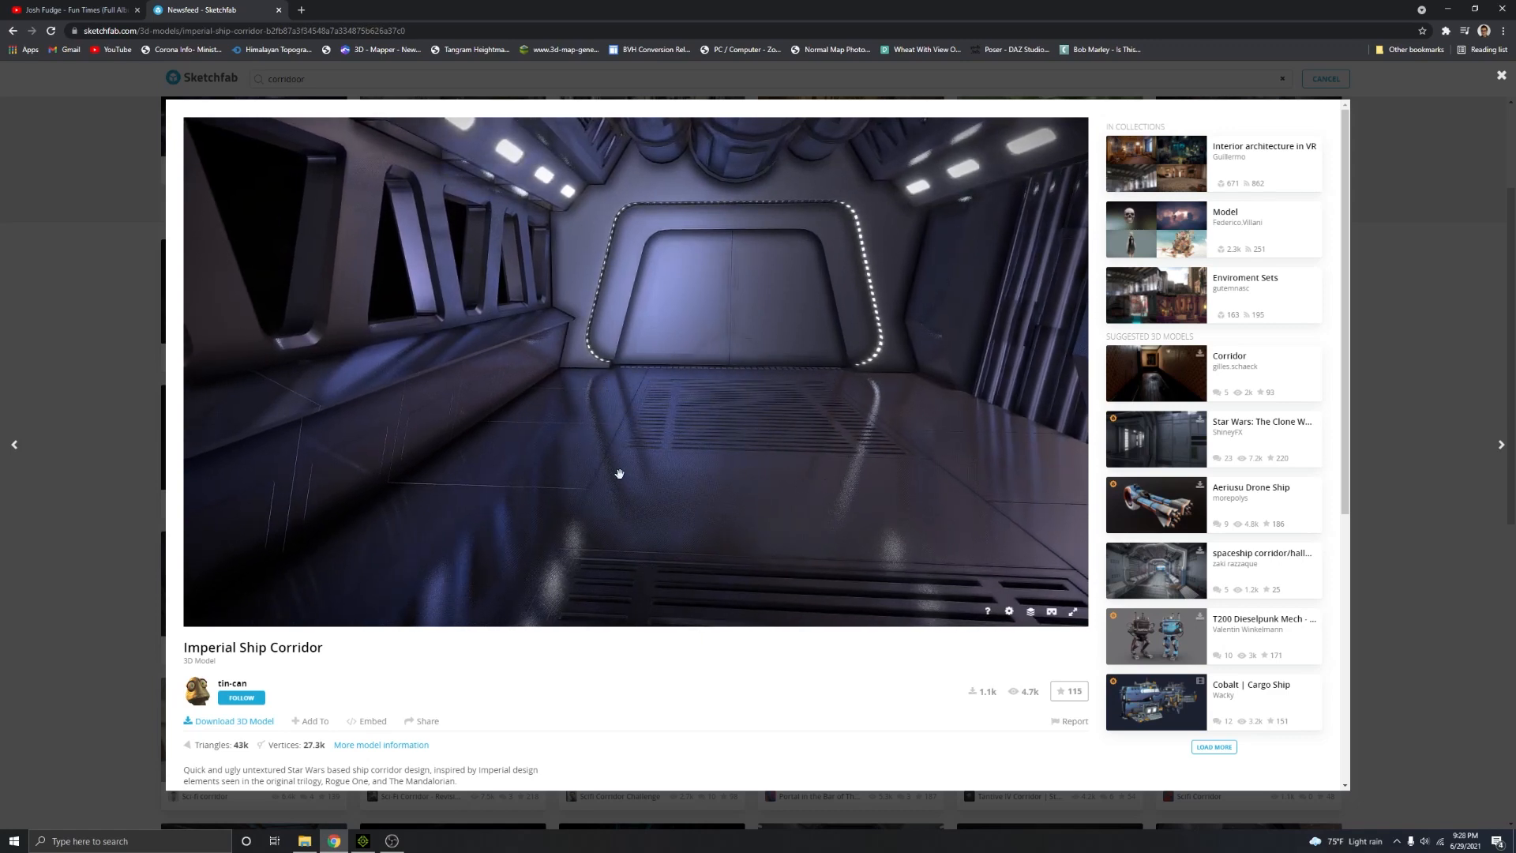
click(363, 841)
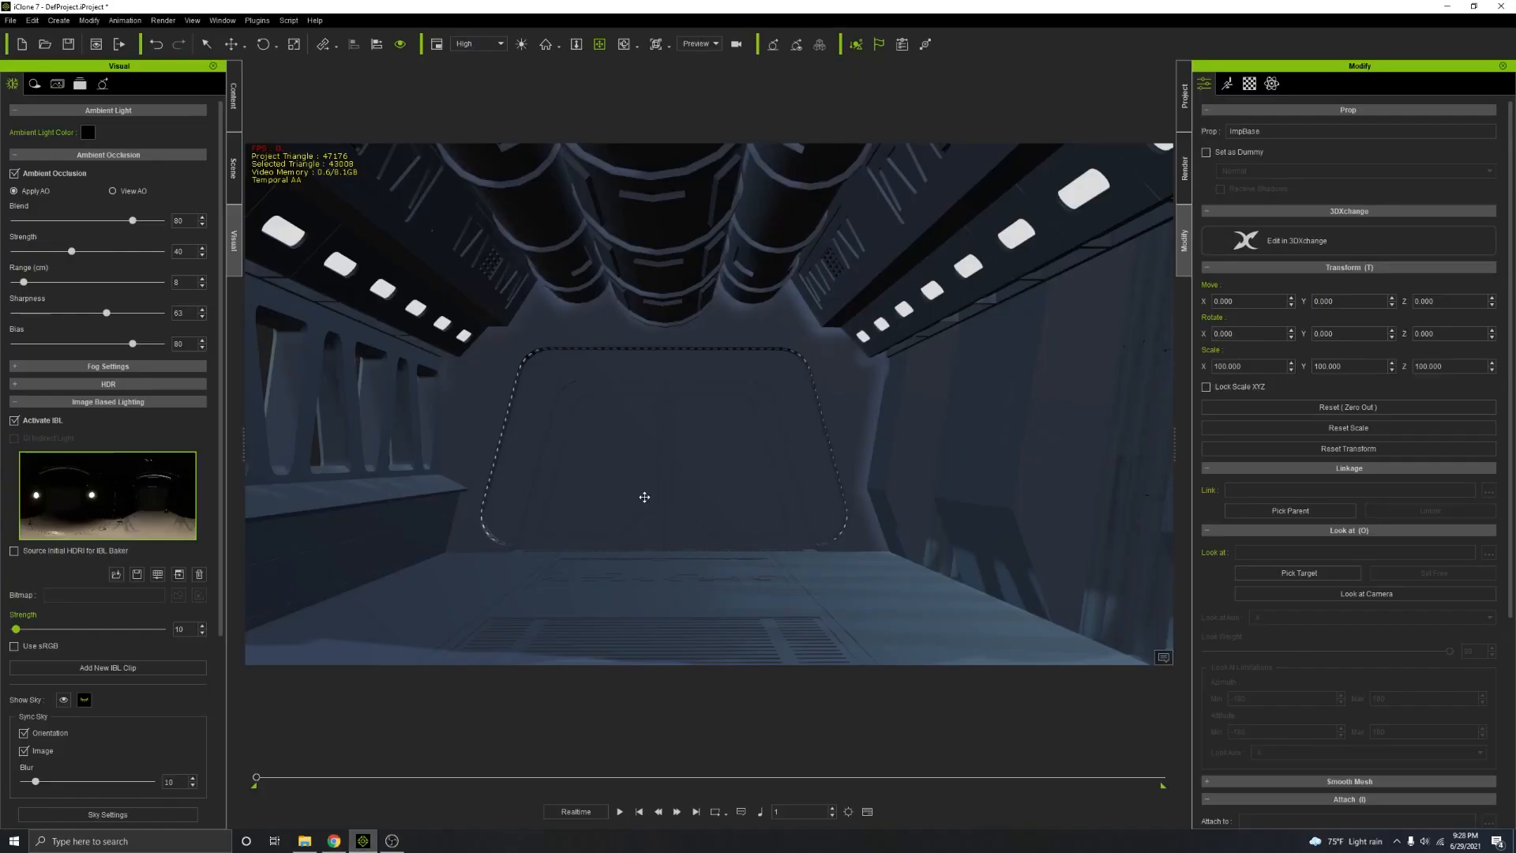
right_drag(649, 488, 650, 511)
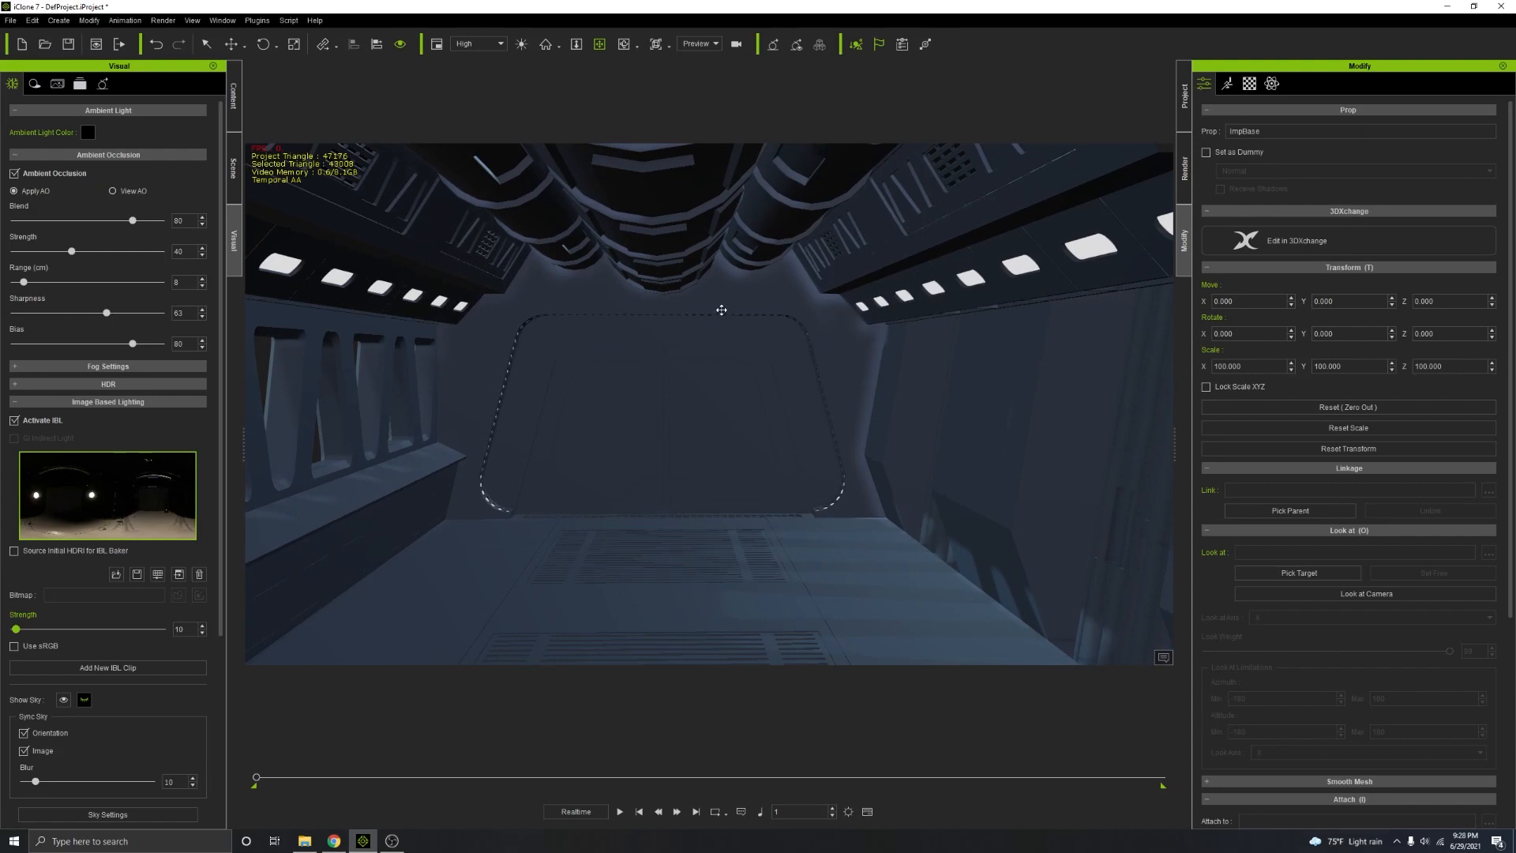
right_drag(731, 369, 738, 376)
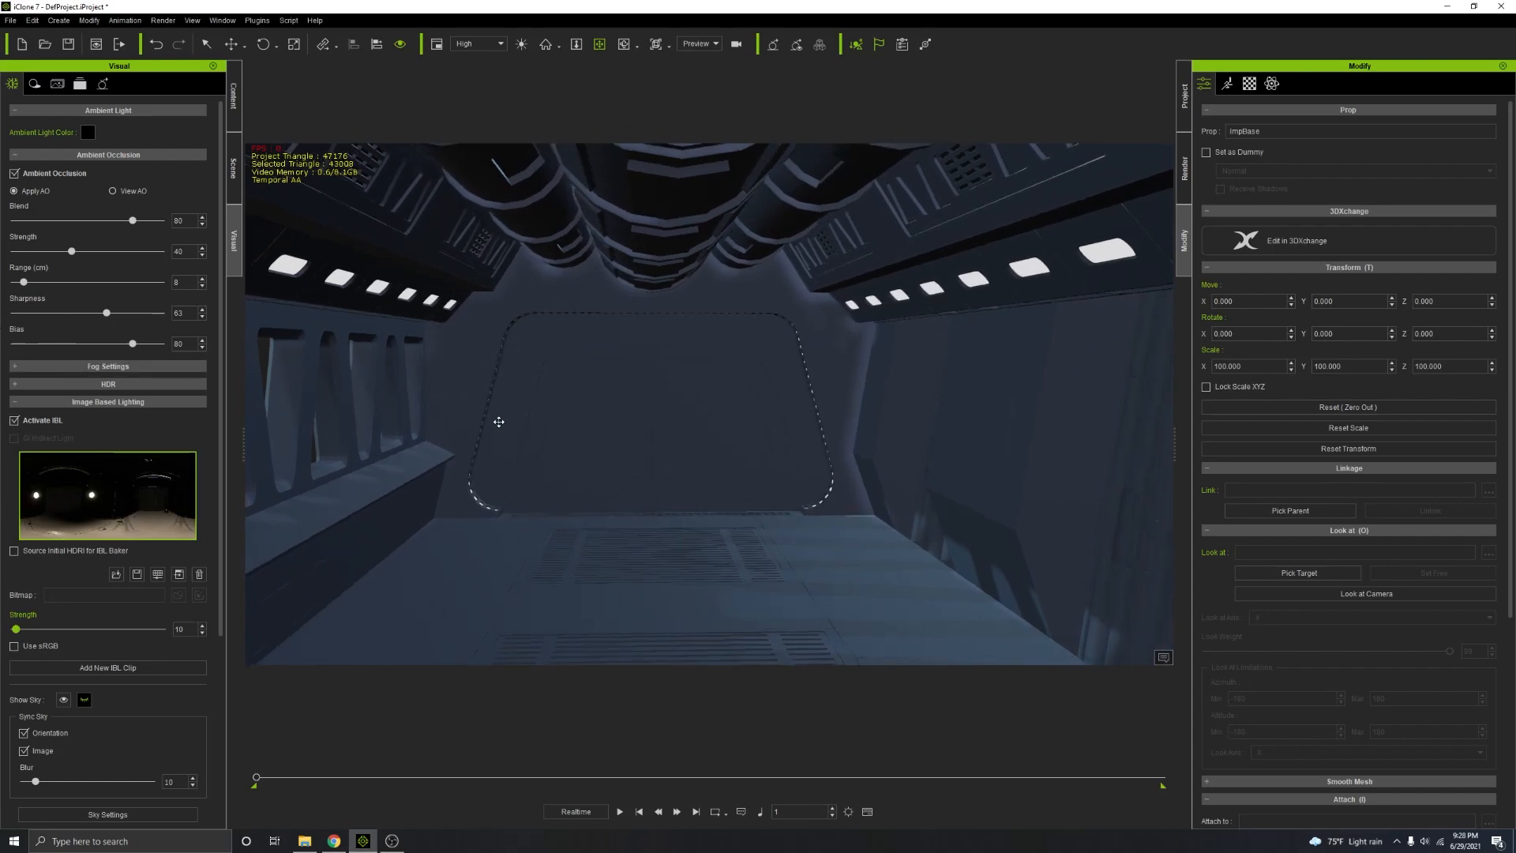
scroll(498, 419, down, 6)
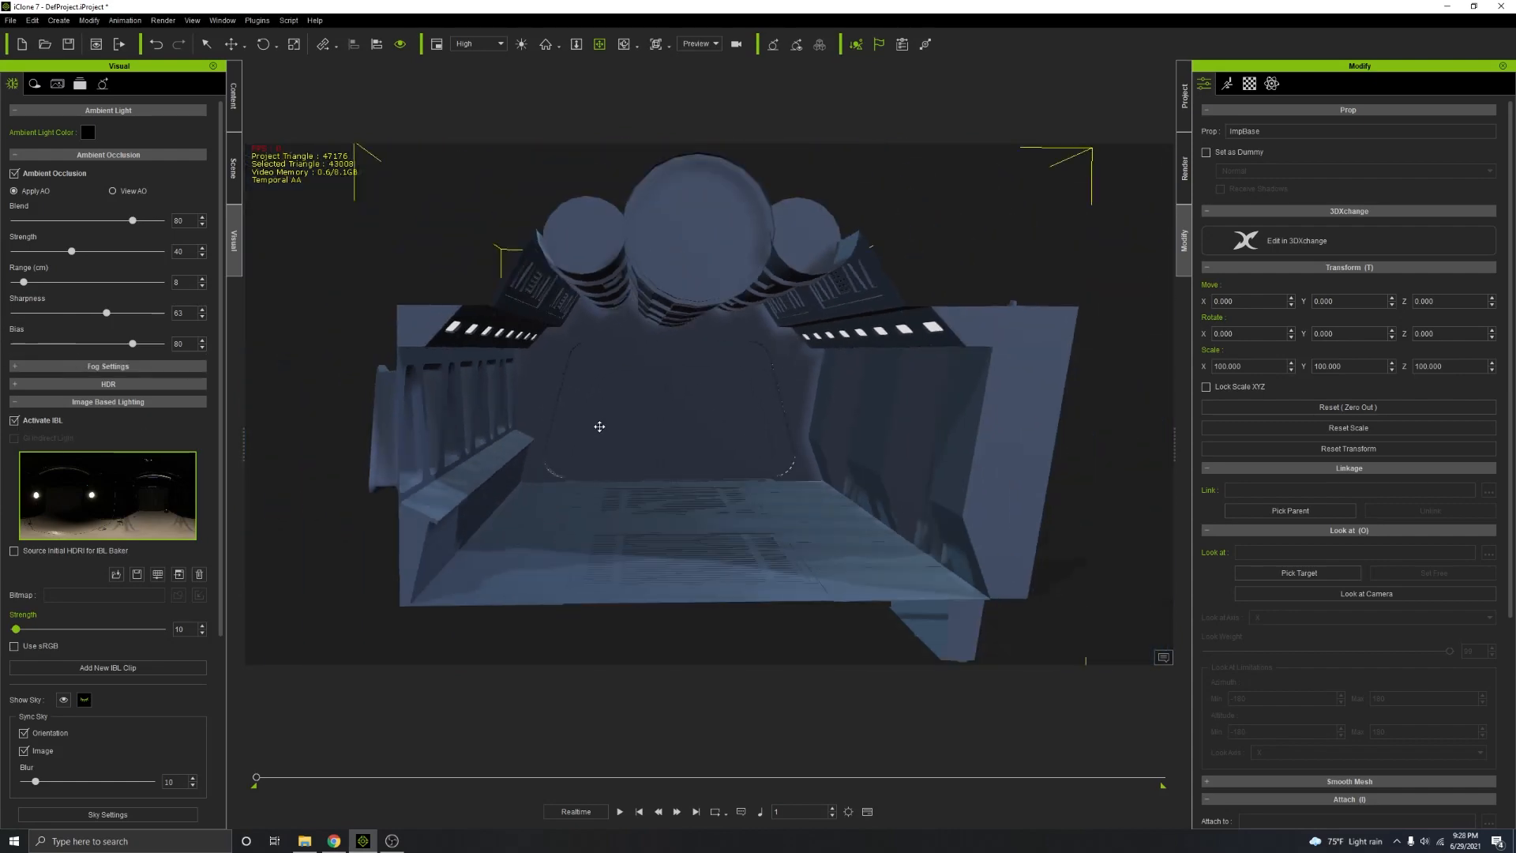
right_drag(600, 426, 756, 404)
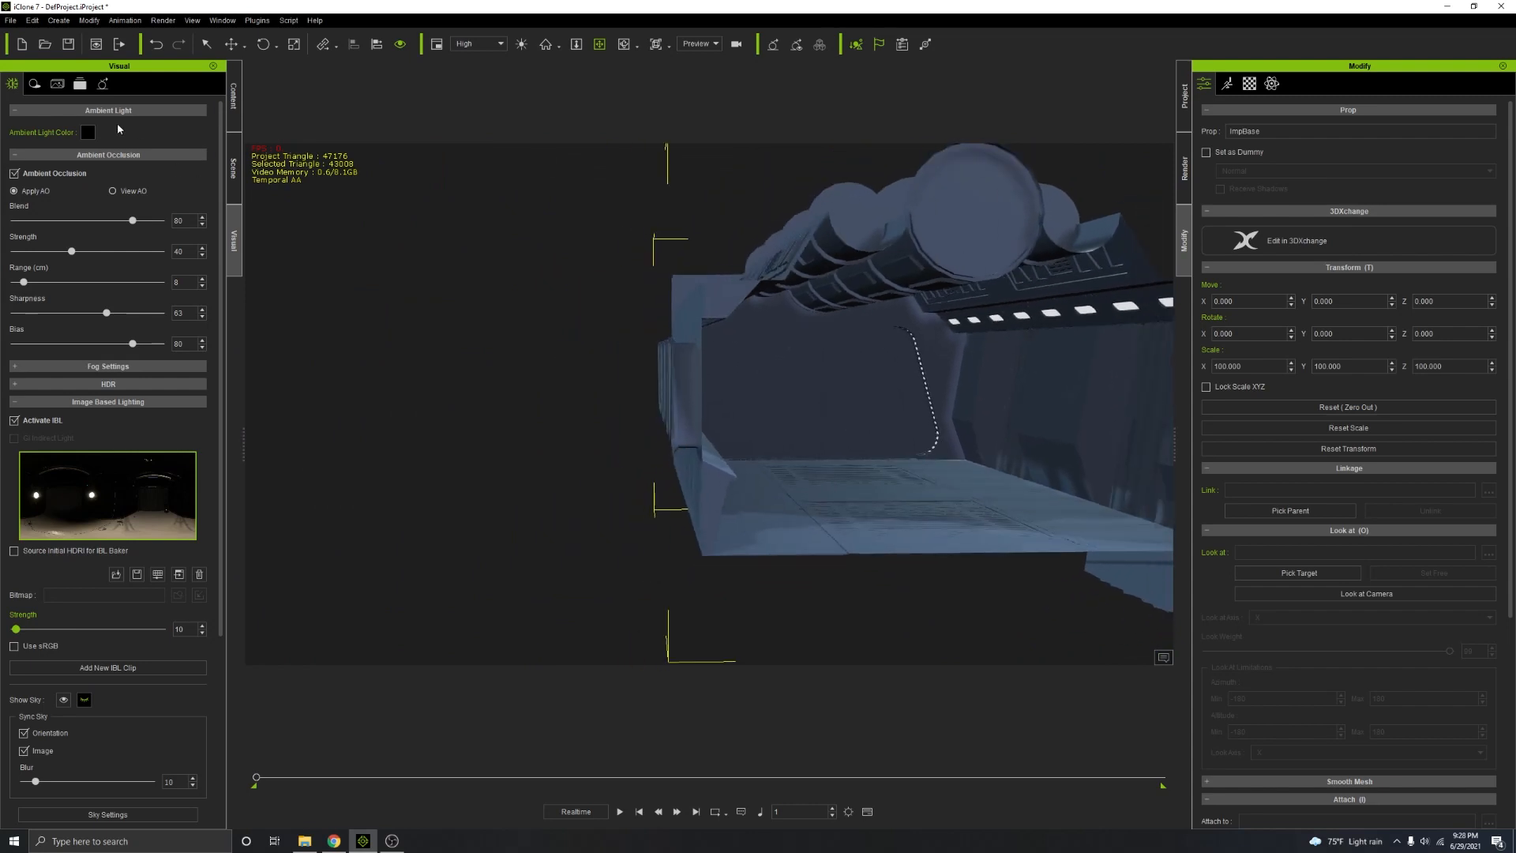
Step: Add a floor and a ball beside the corridor's window wall, and move the ball along X to about -719
click(12, 21)
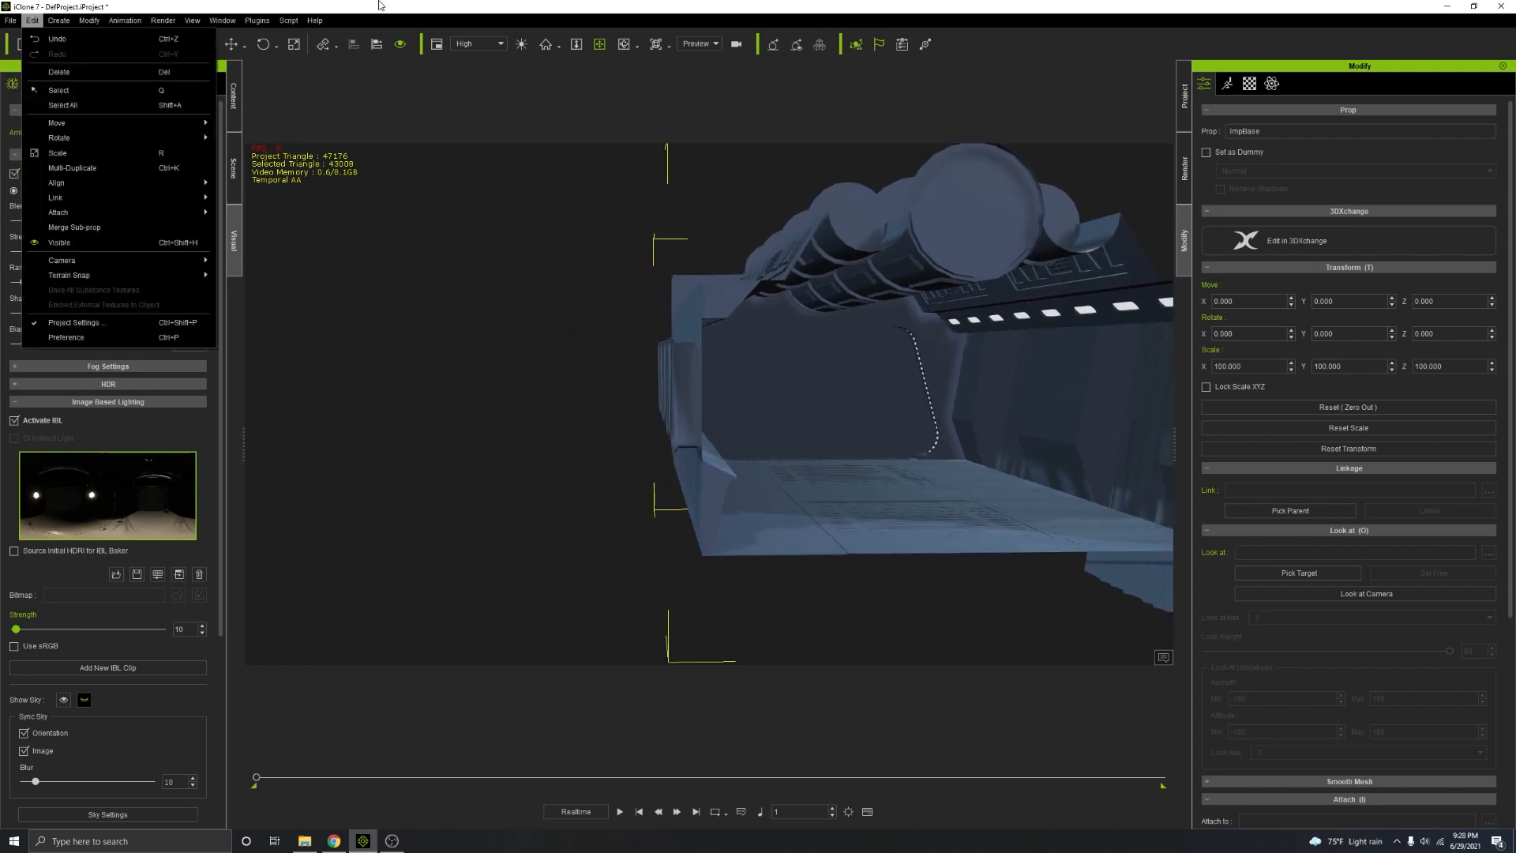
click(33, 21)
click(60, 22)
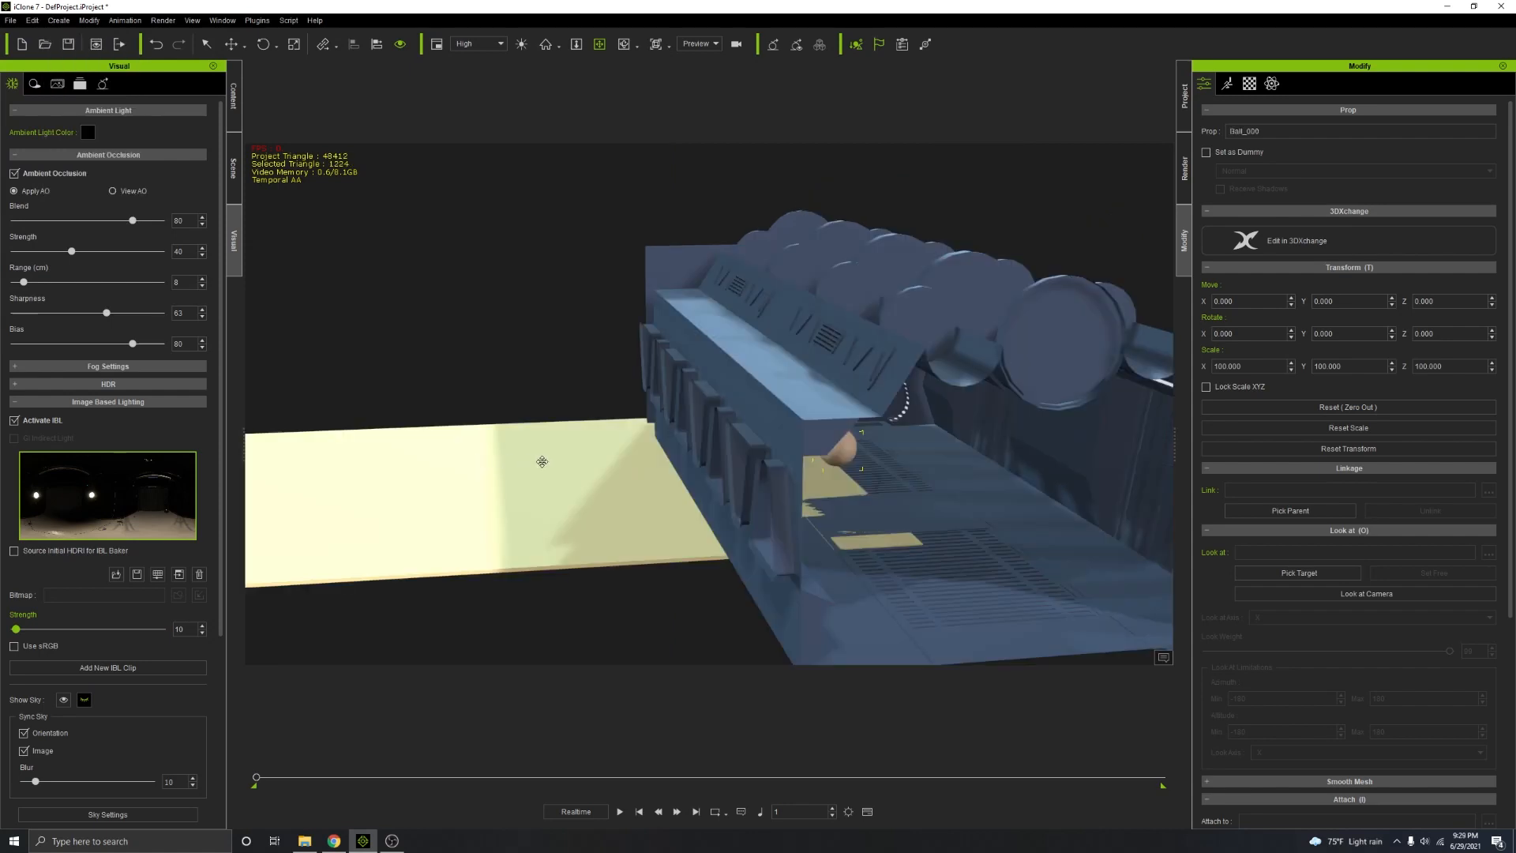
click(231, 44)
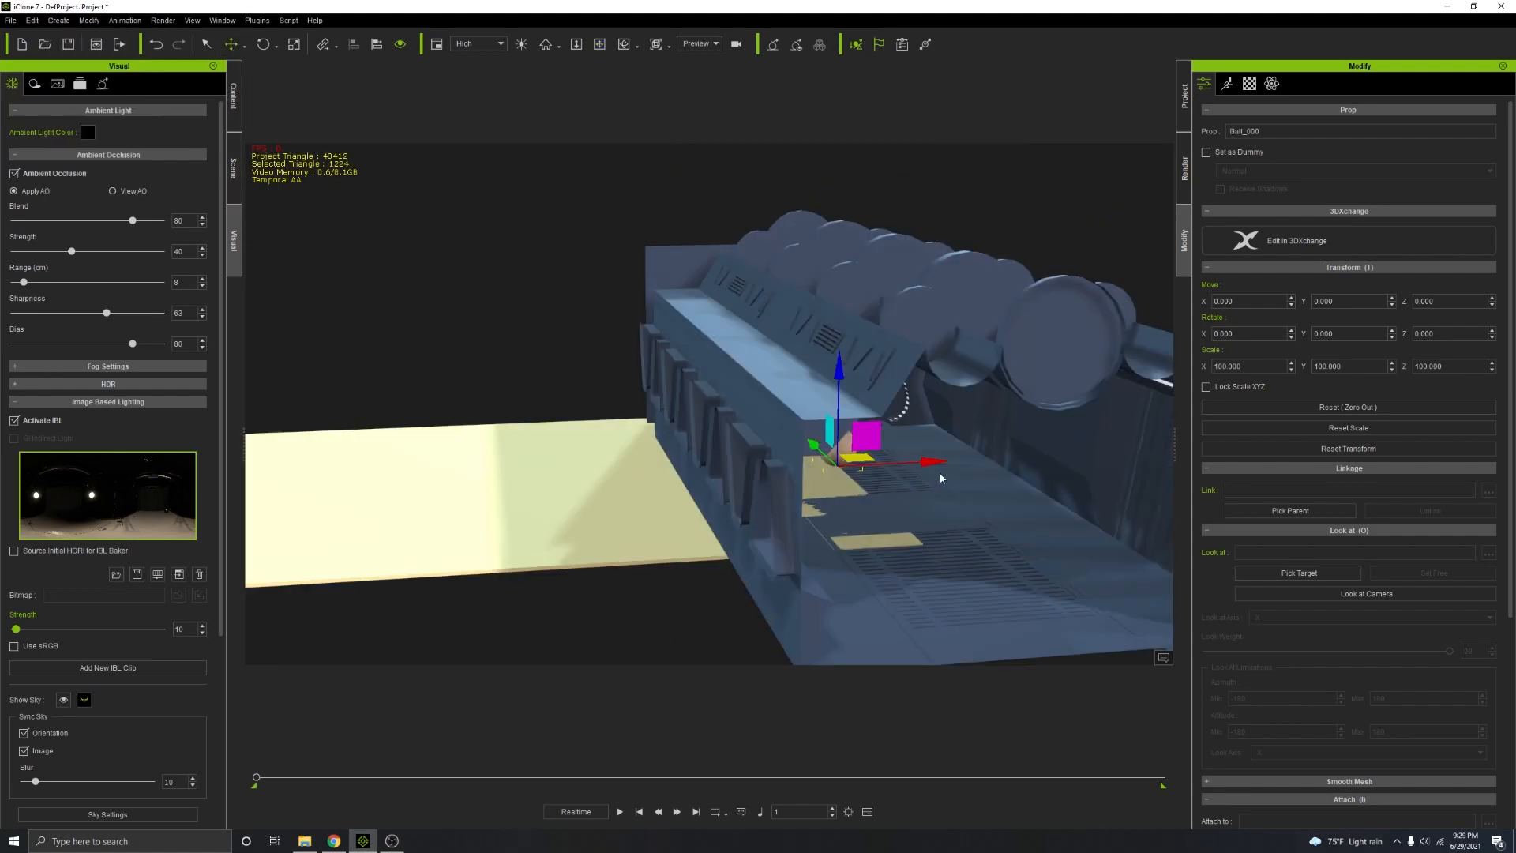
drag(941, 478, 528, 516)
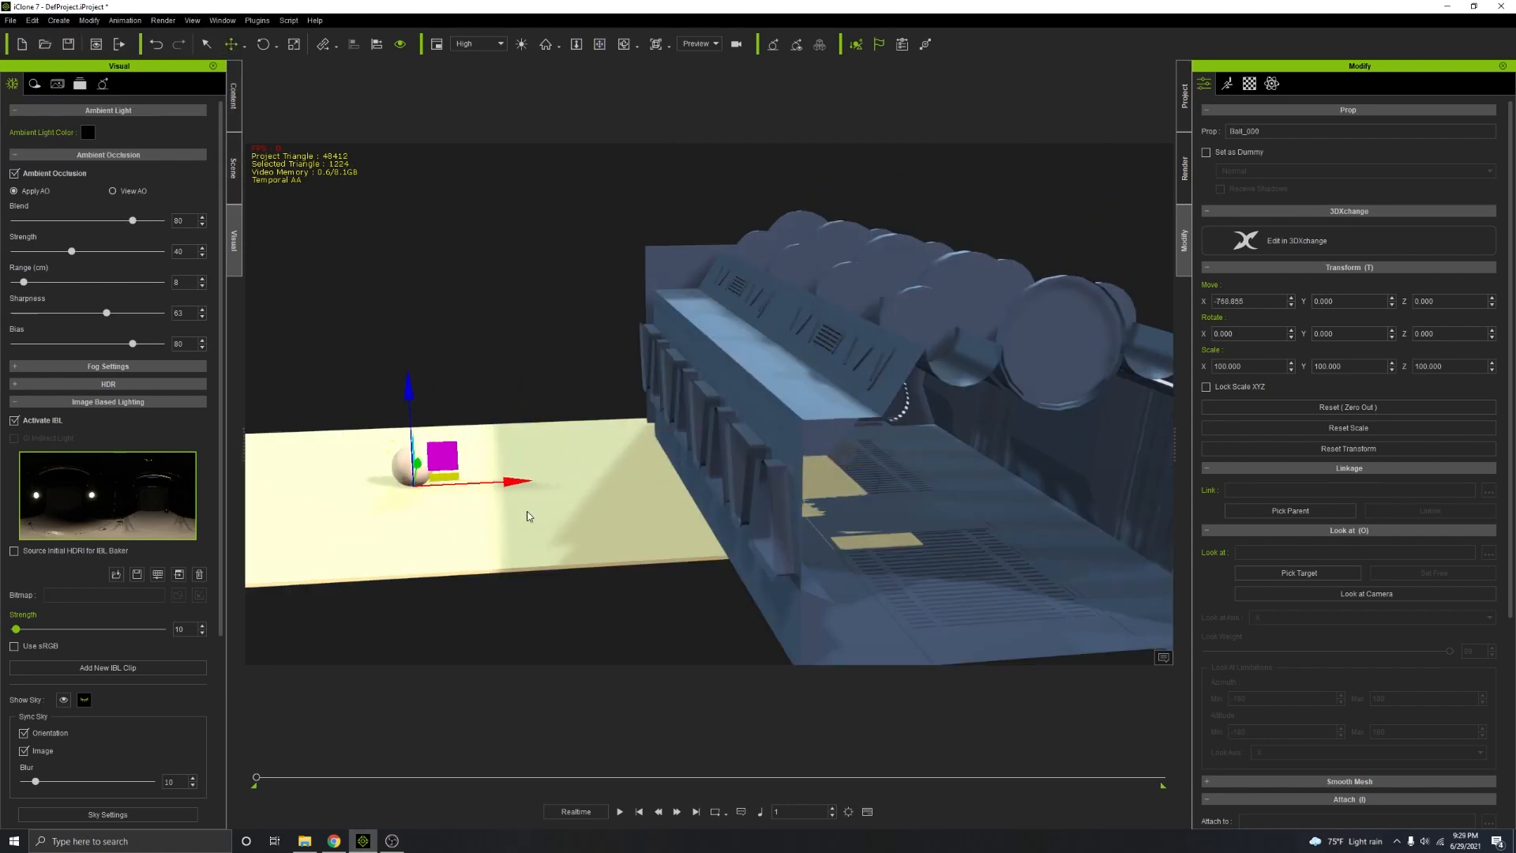
Step: Set the base color texture strength of the floor outside the corridor to 0
click(477, 556)
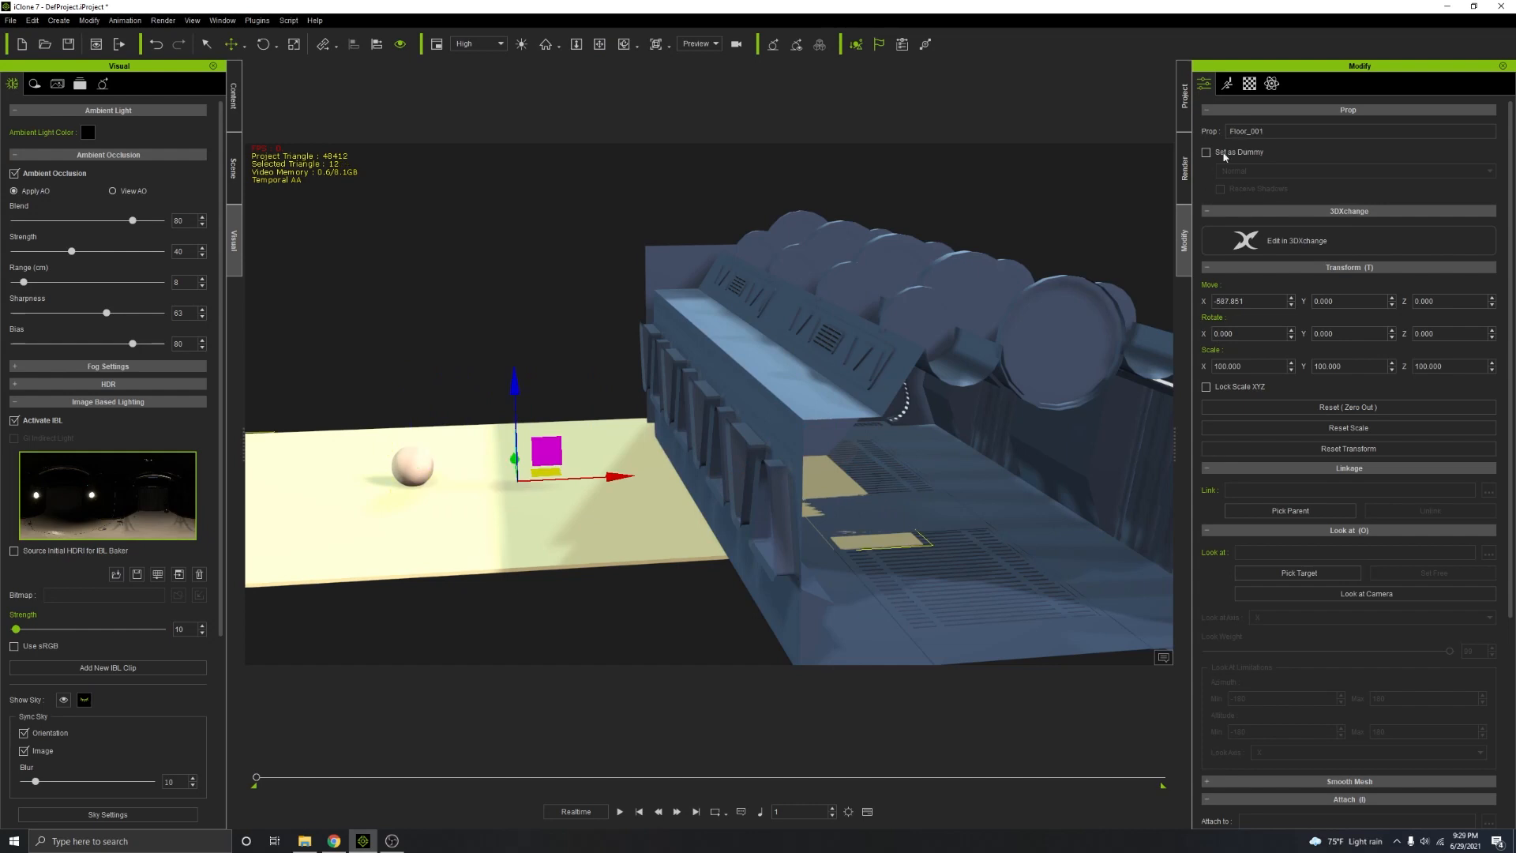
click(1249, 83)
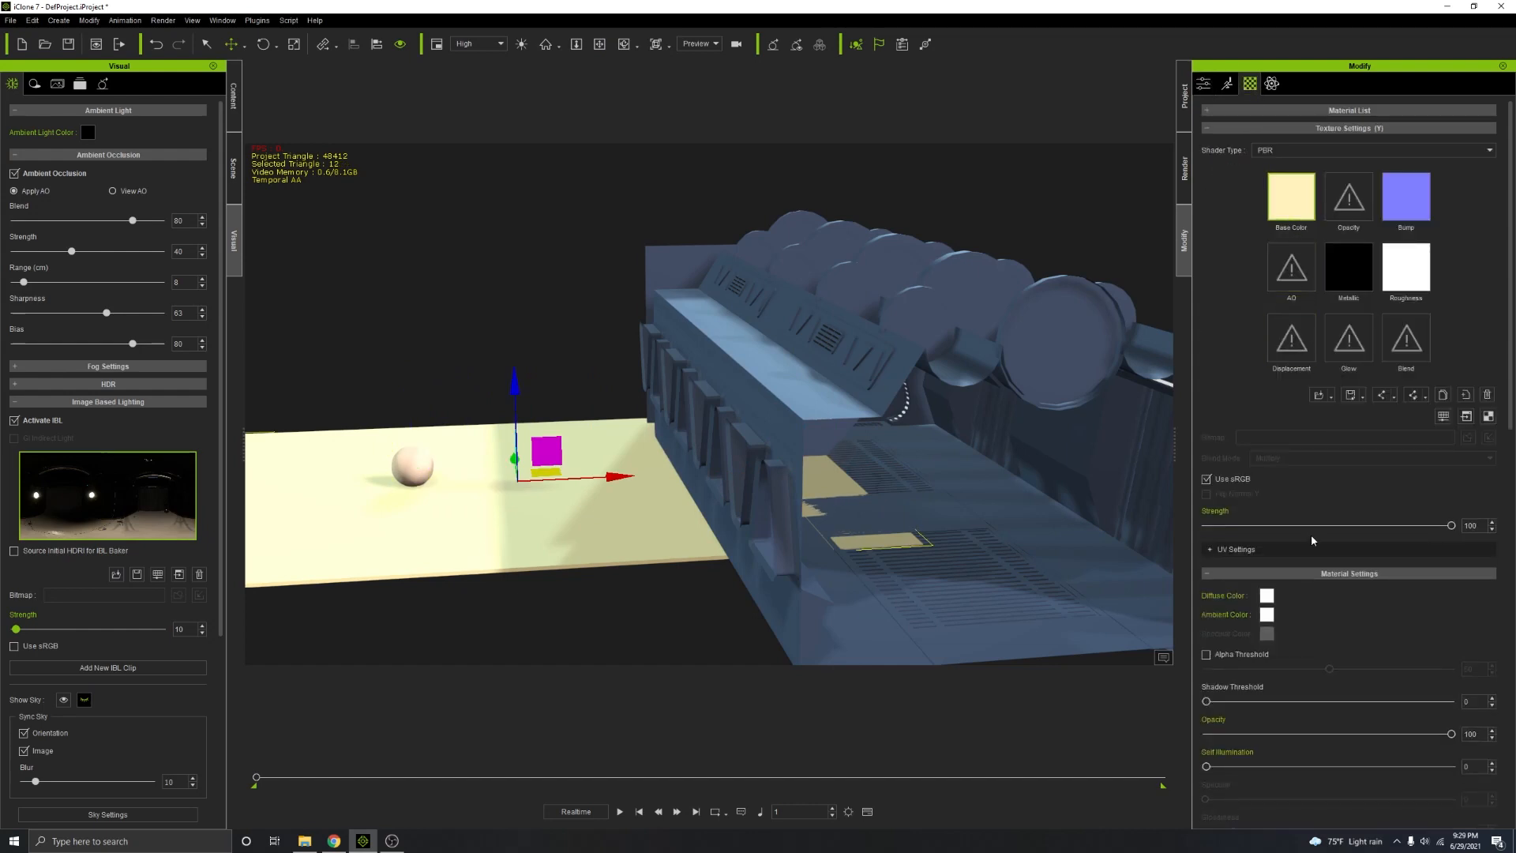
drag(1451, 525, 1182, 532)
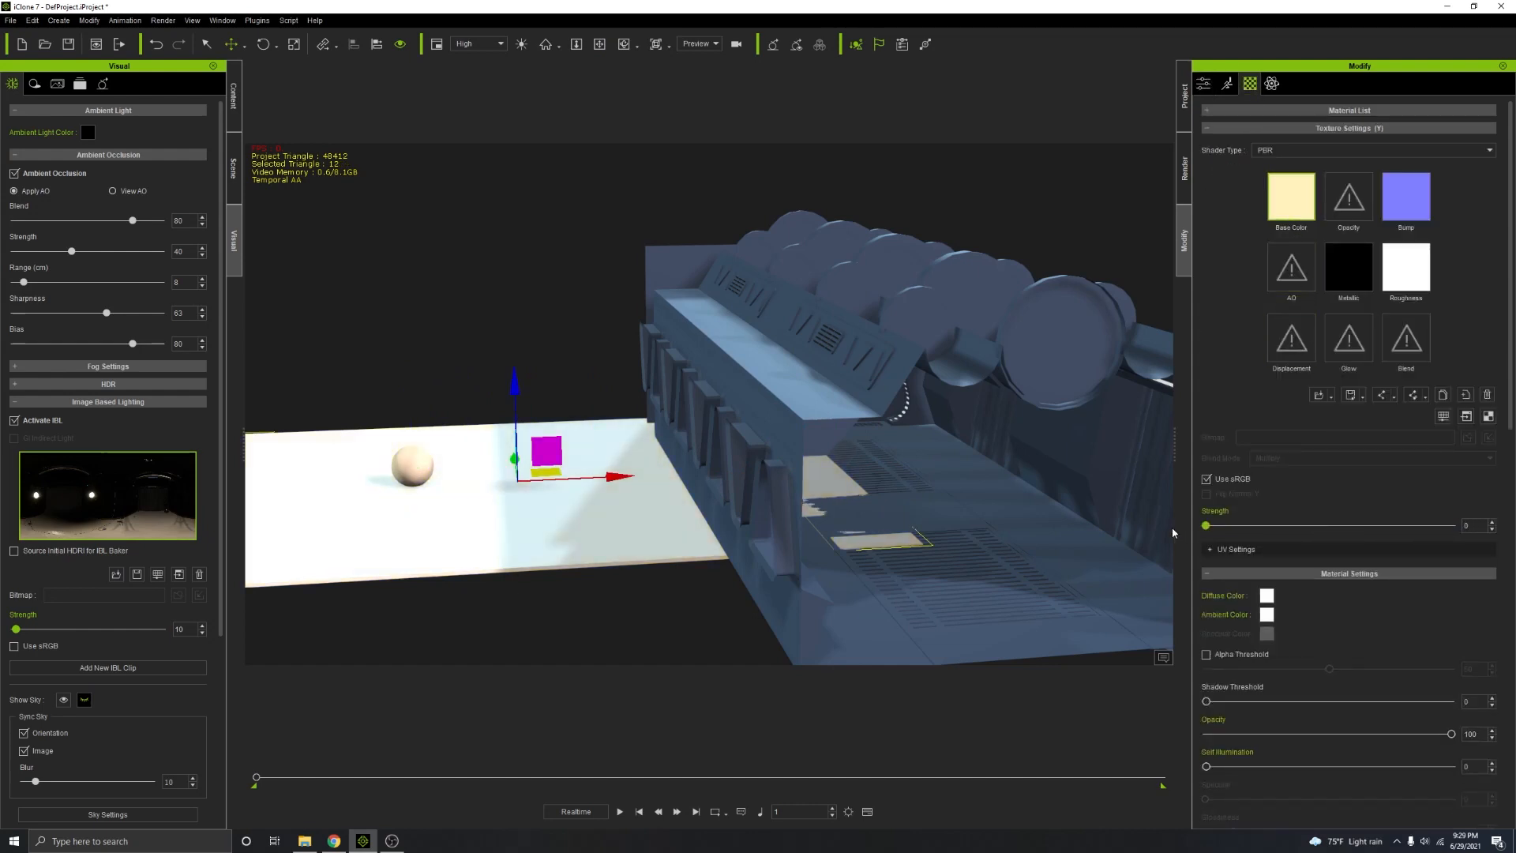
Step: Set the diffuse color of the floor beside the corridor to dark gray #313131
scroll(1263, 537, down, 2)
click(1267, 488)
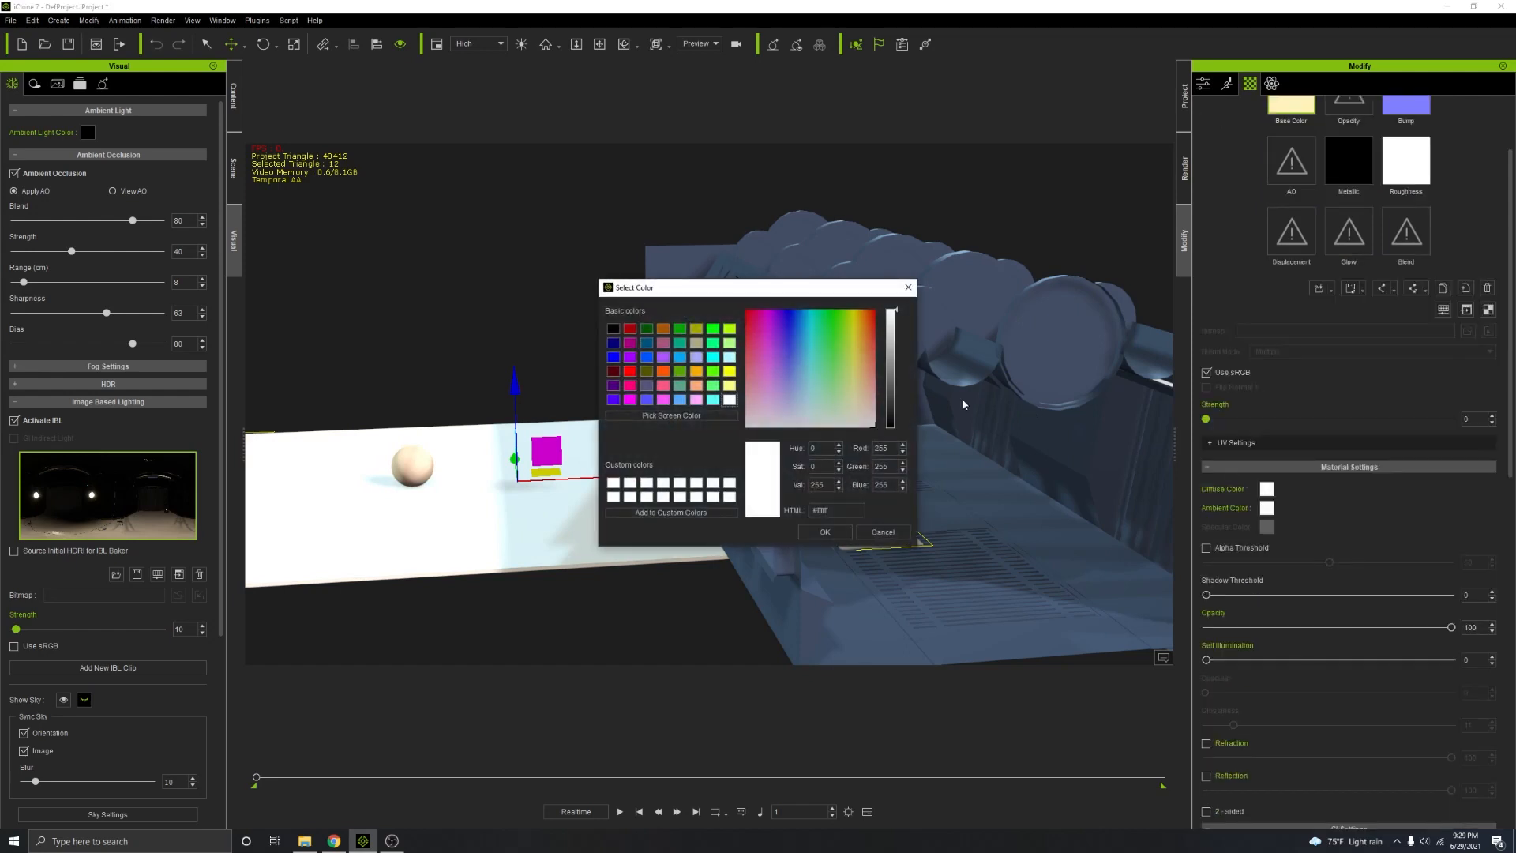
drag(893, 391, 889, 406)
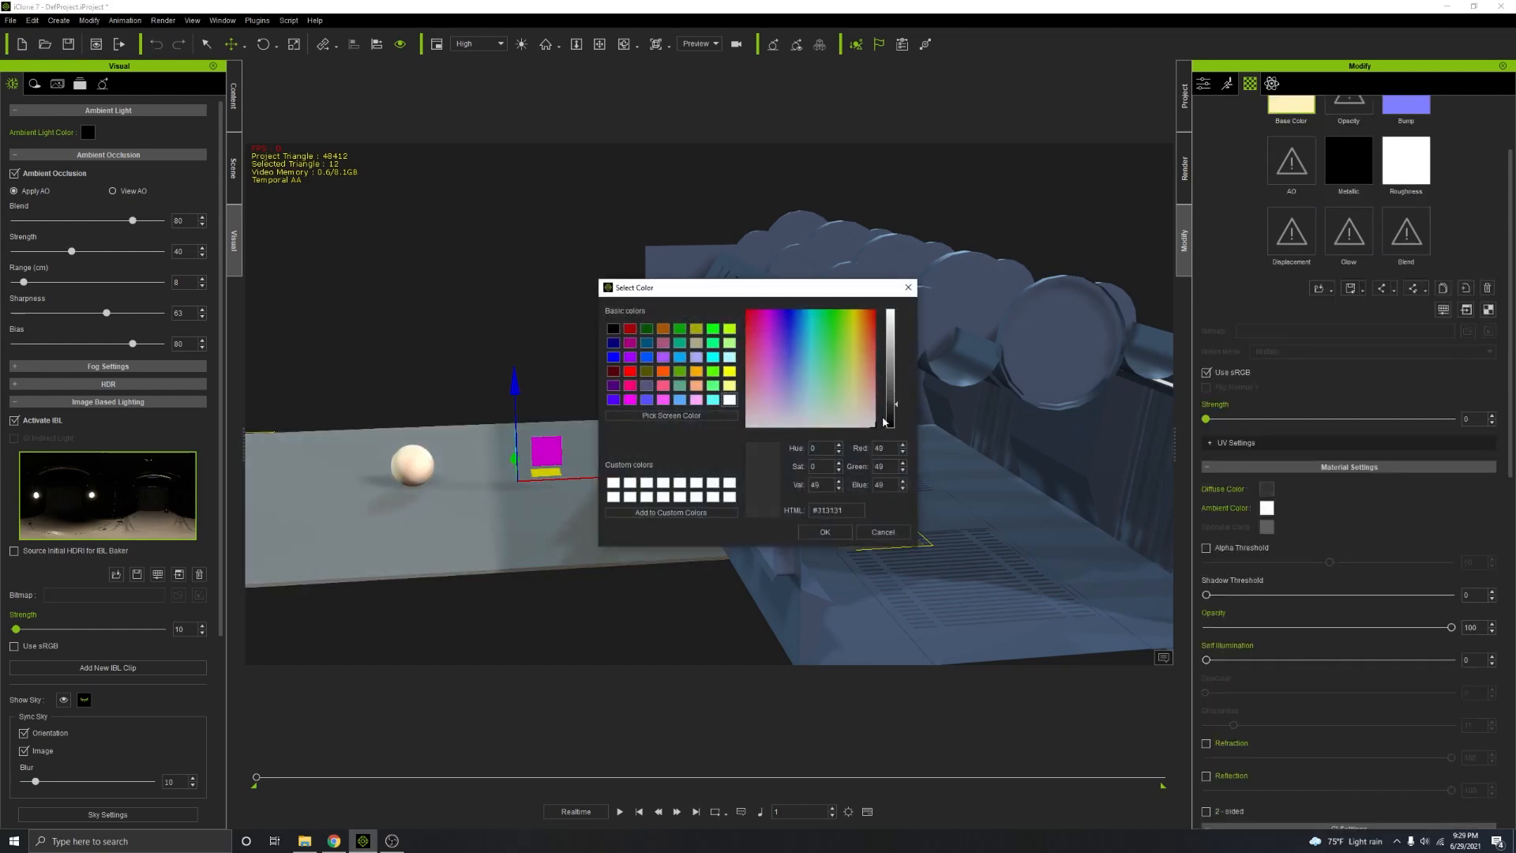
click(826, 532)
Step: Adjust the floor's texture brightness to -100 for the roughness map and 100 for the metallic map
click(1409, 185)
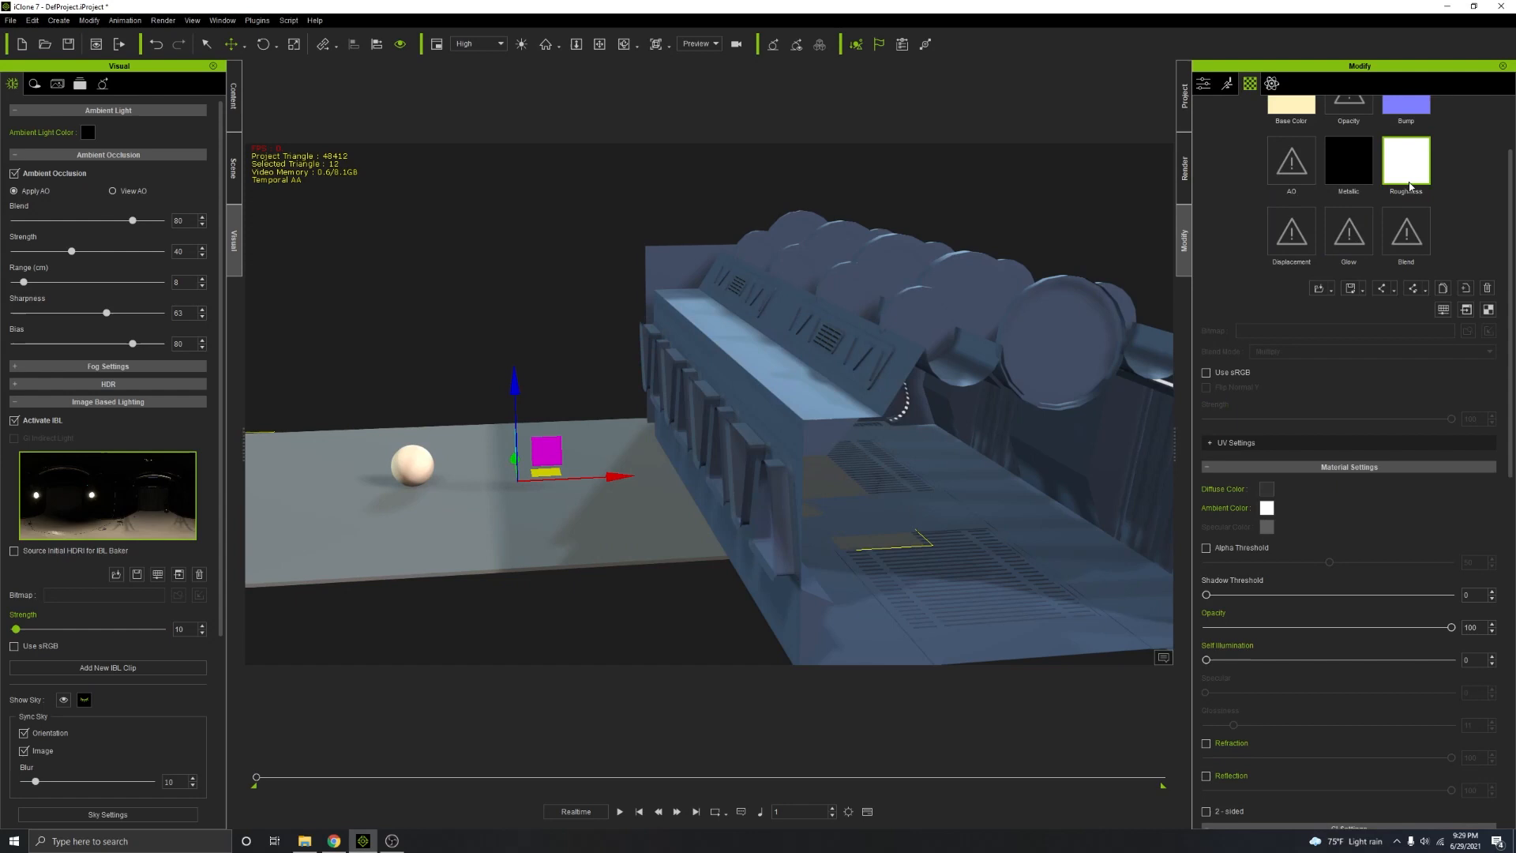
click(1444, 310)
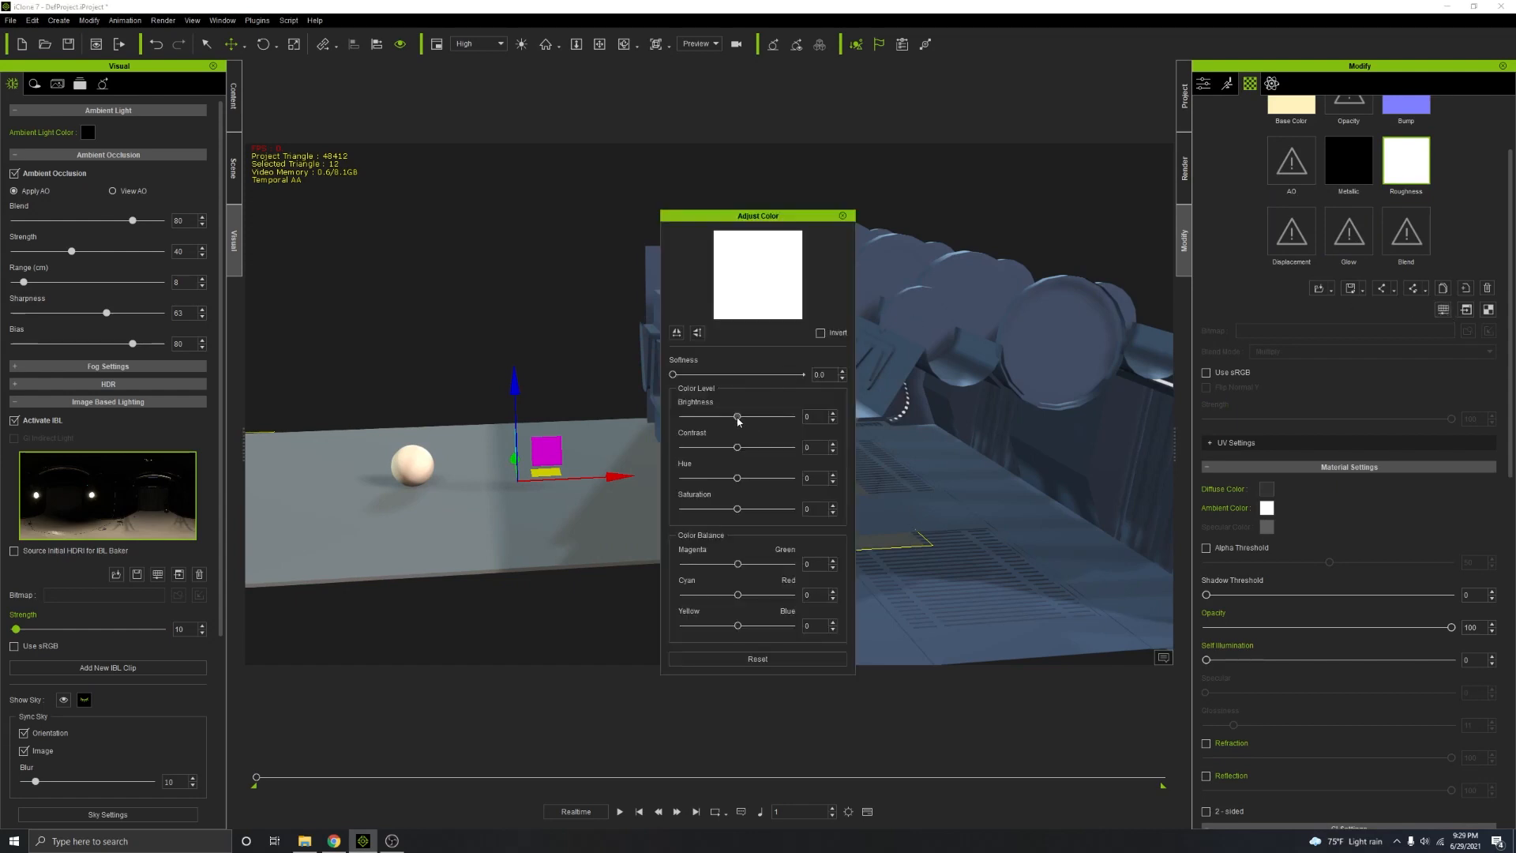
drag(738, 420, 644, 432)
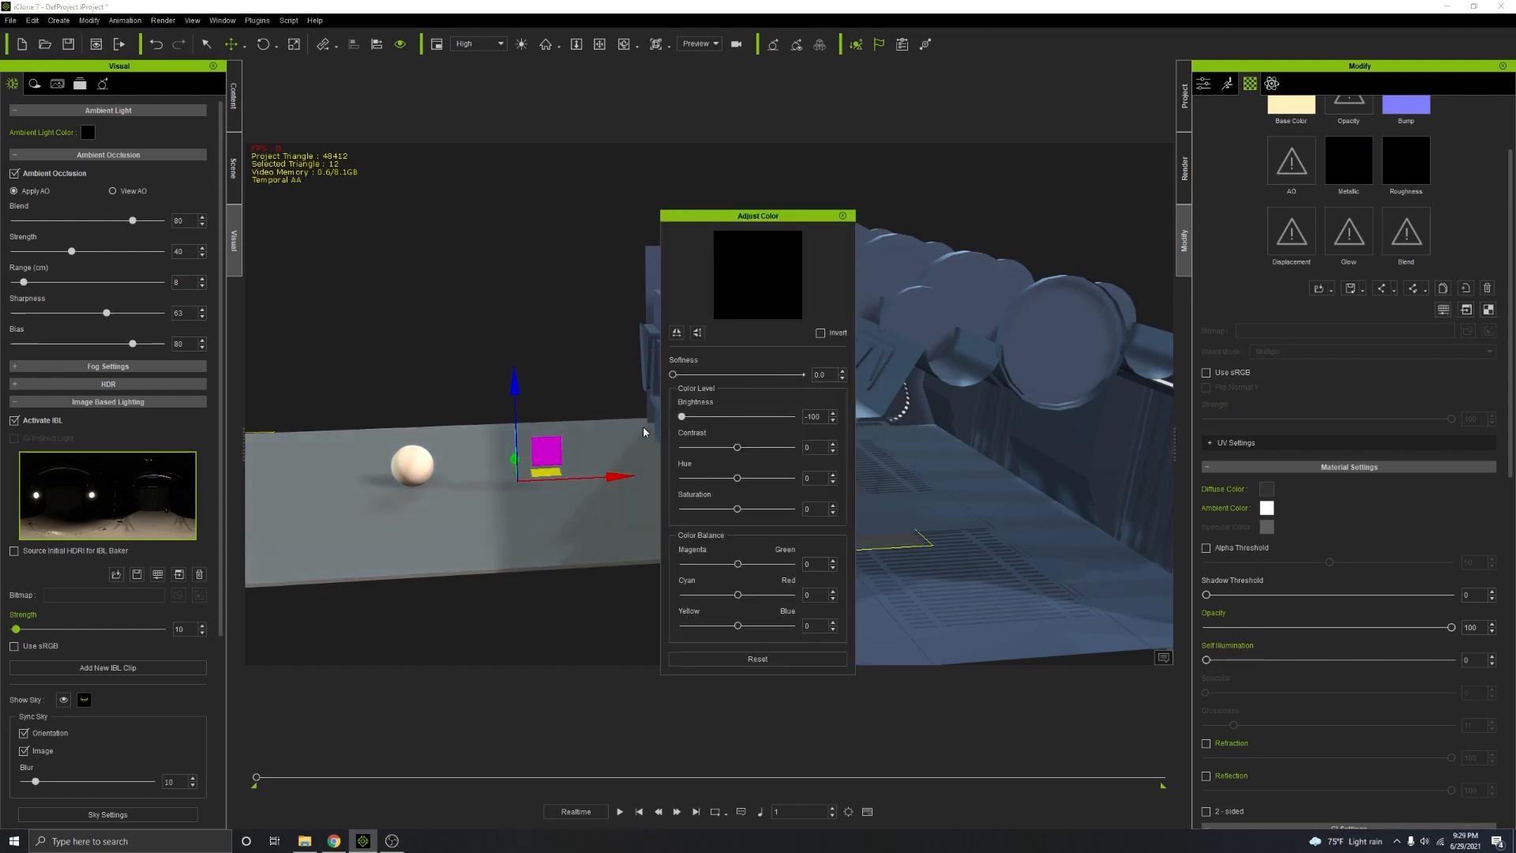
click(1349, 161)
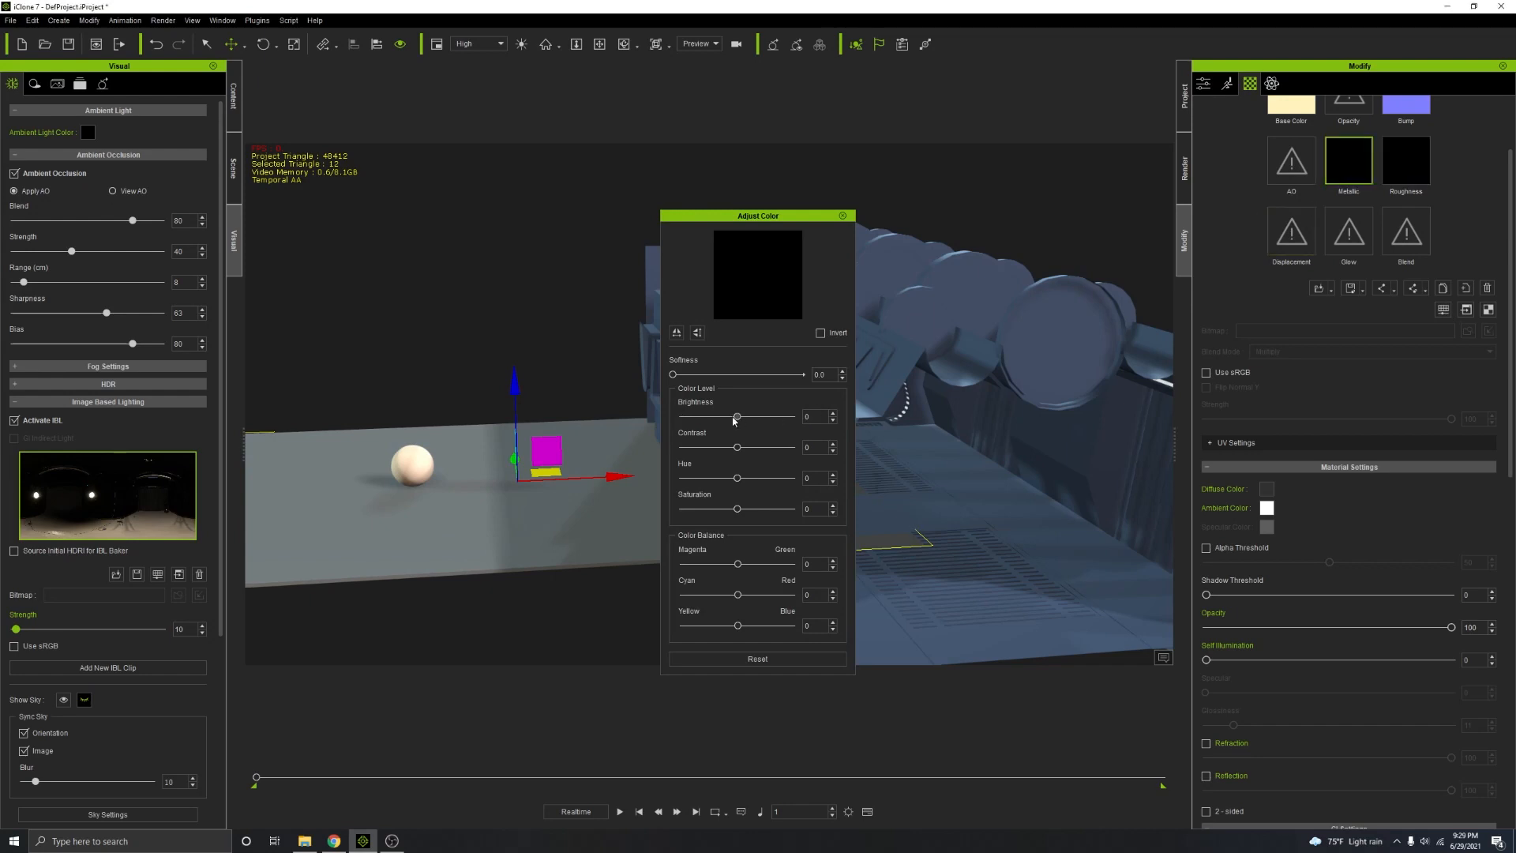
drag(738, 419, 827, 417)
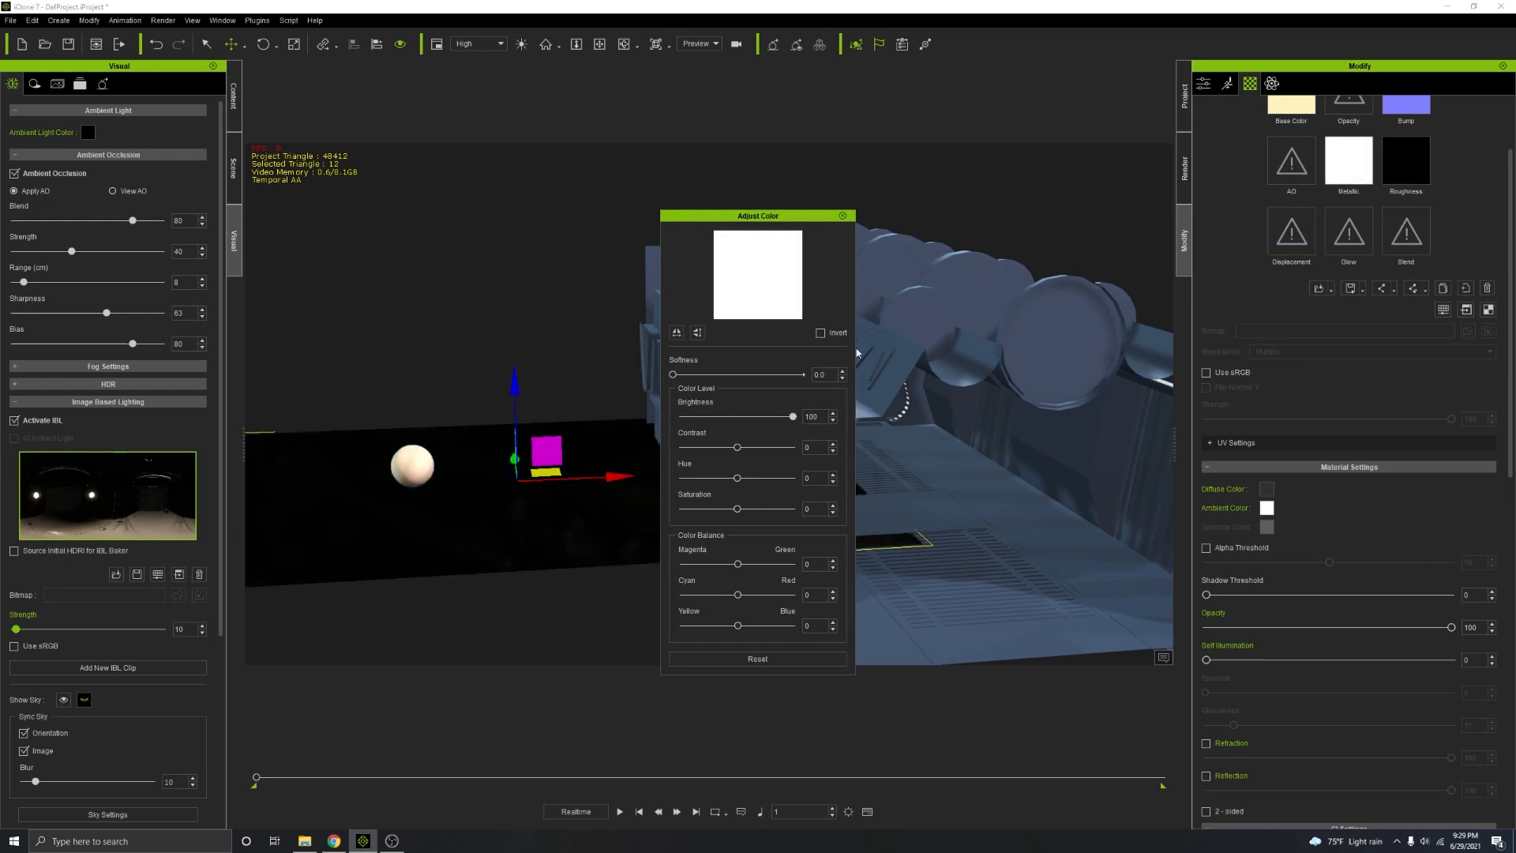
click(843, 216)
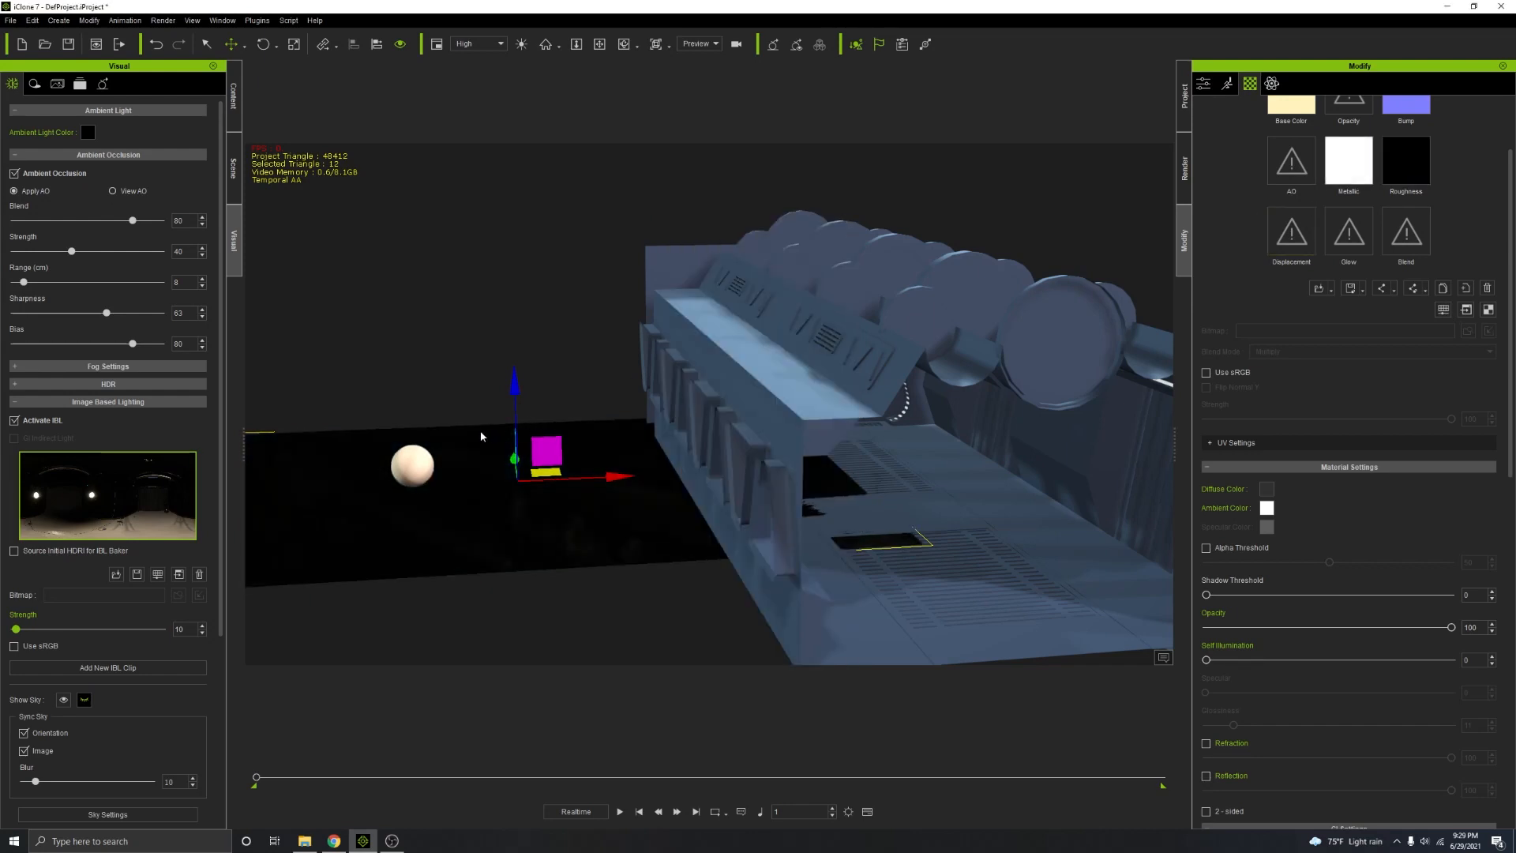
Step: Load cape_hill_4k.hdr as the image-based lighting environment and view its reflection in the floor around the ball
click(597, 49)
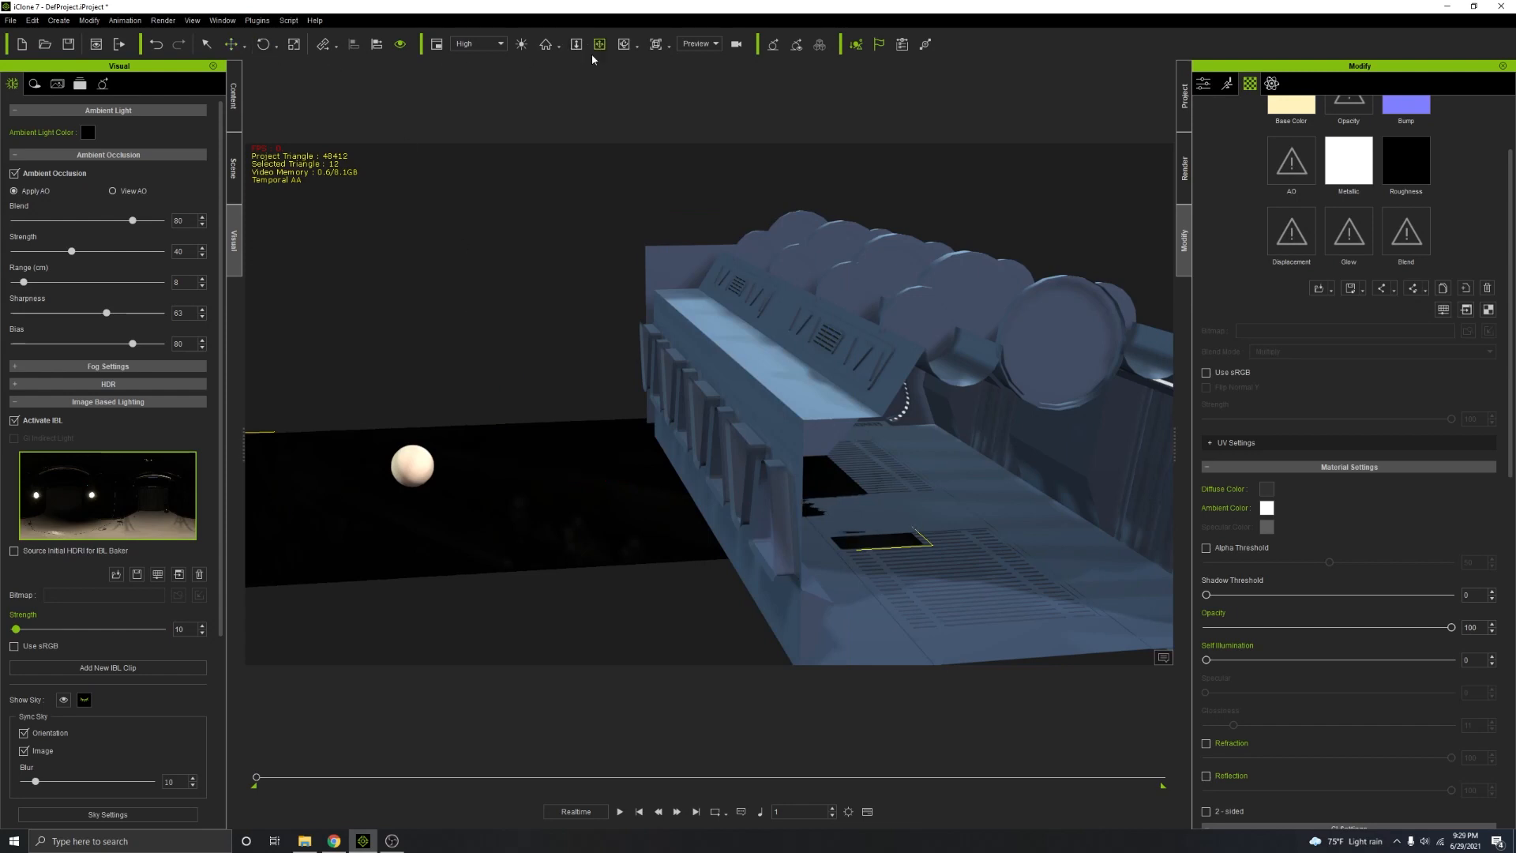
drag(487, 322, 581, 319)
right_drag(558, 409, 644, 462)
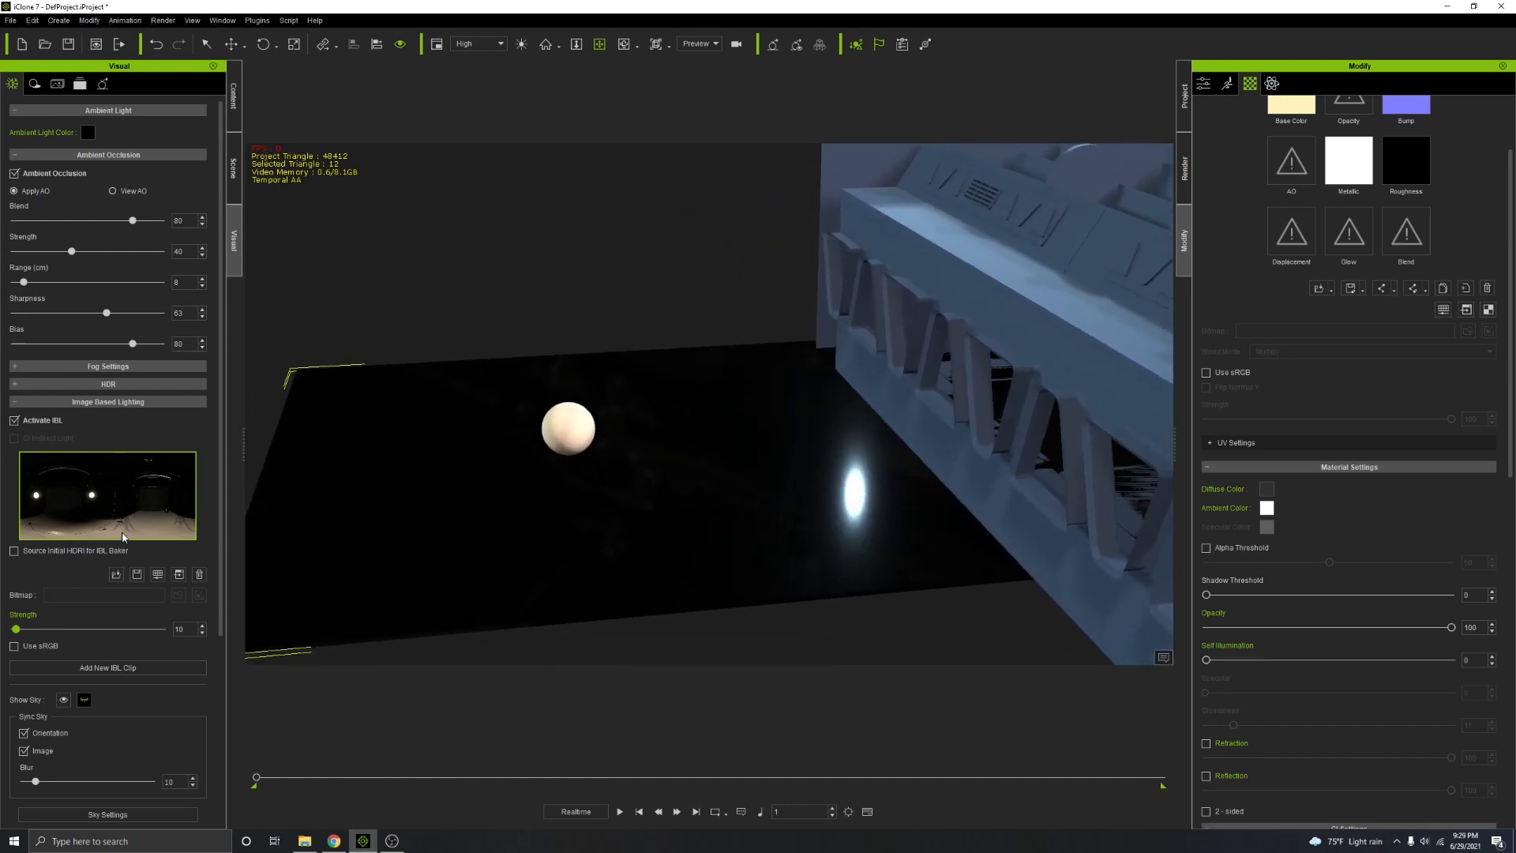
double_click(105, 507)
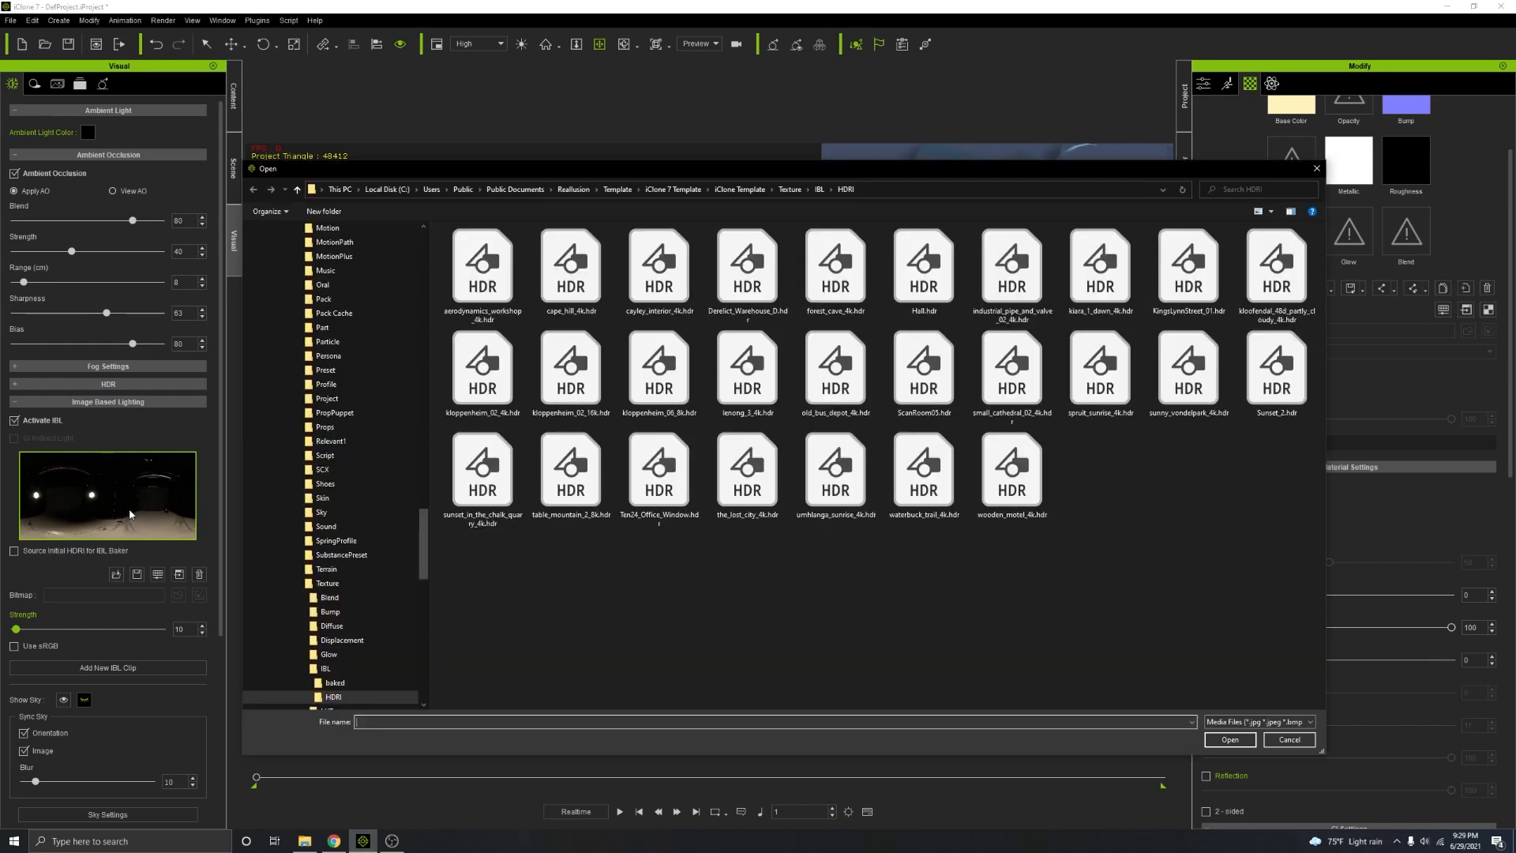
double_click(571, 273)
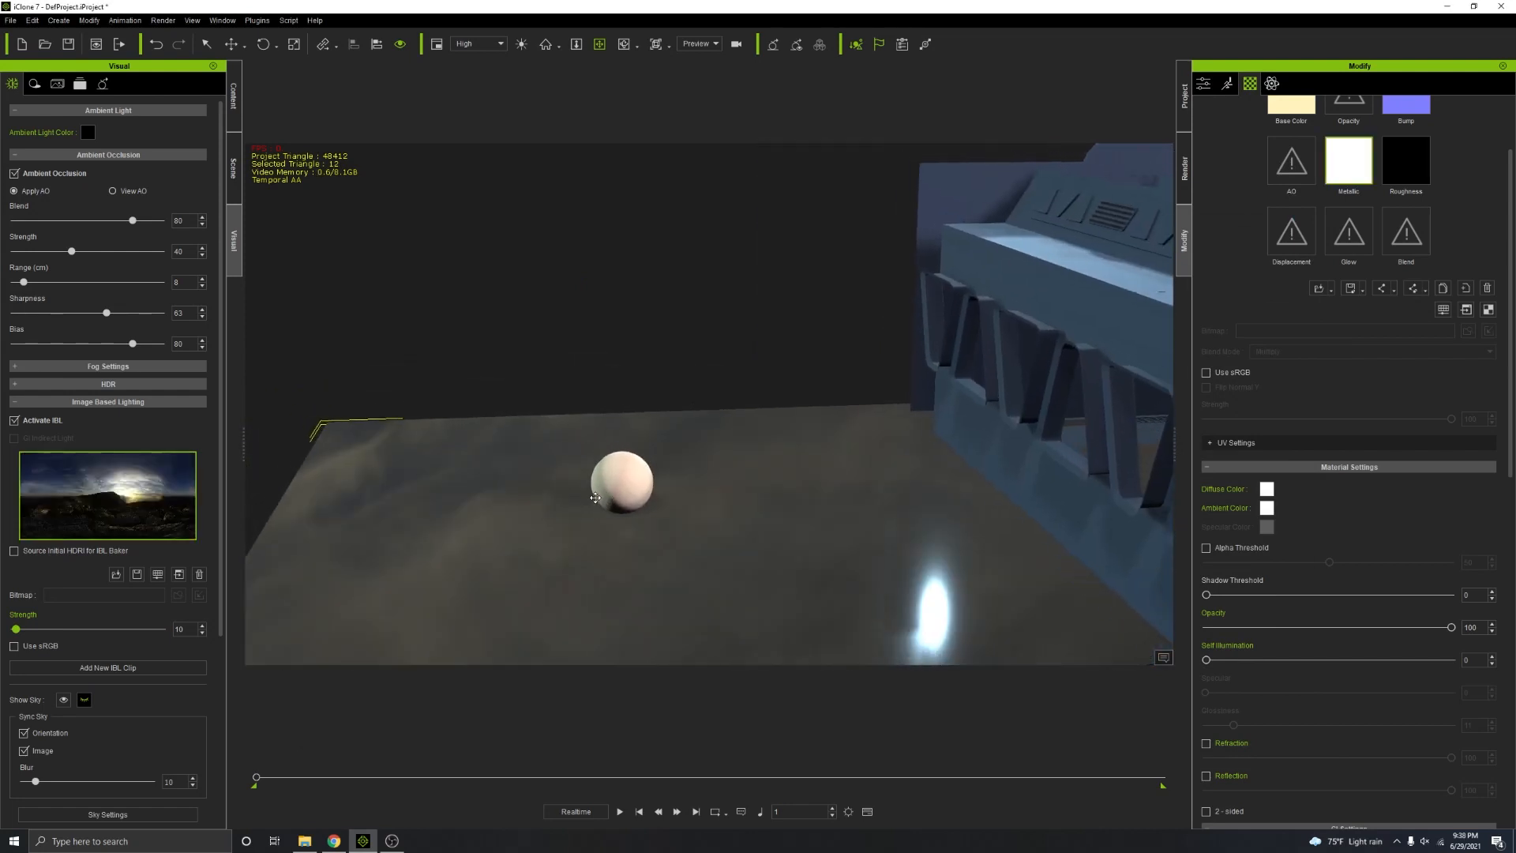
Step: Set the image-based lighting strength to 89 and inspect the sky reflection on the floor around the ball
scroll(596, 498, up, 4)
drag(596, 502, 621, 452)
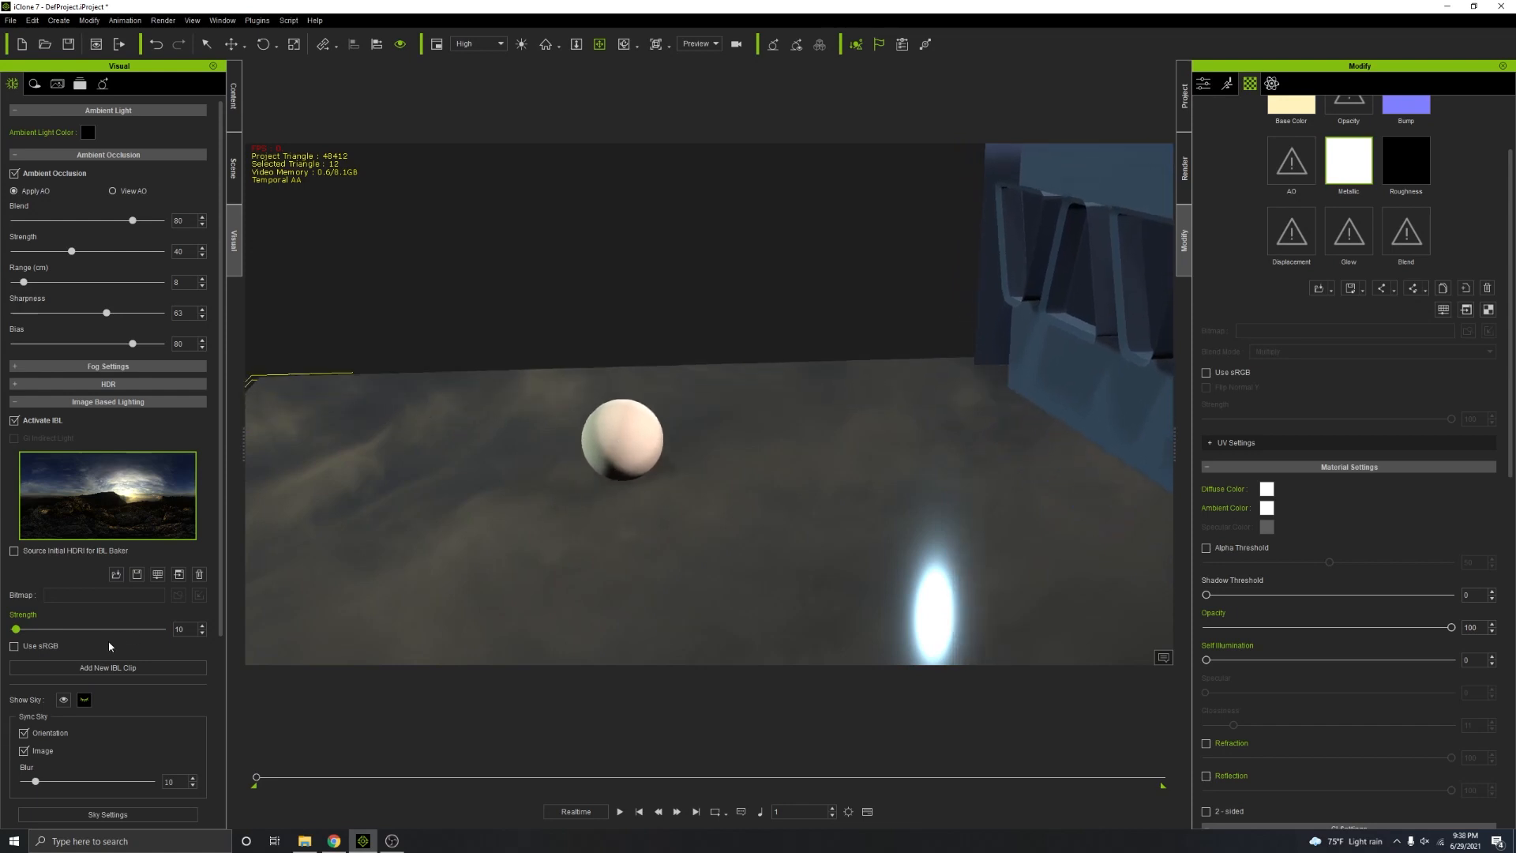
drag(16, 631, 32, 631)
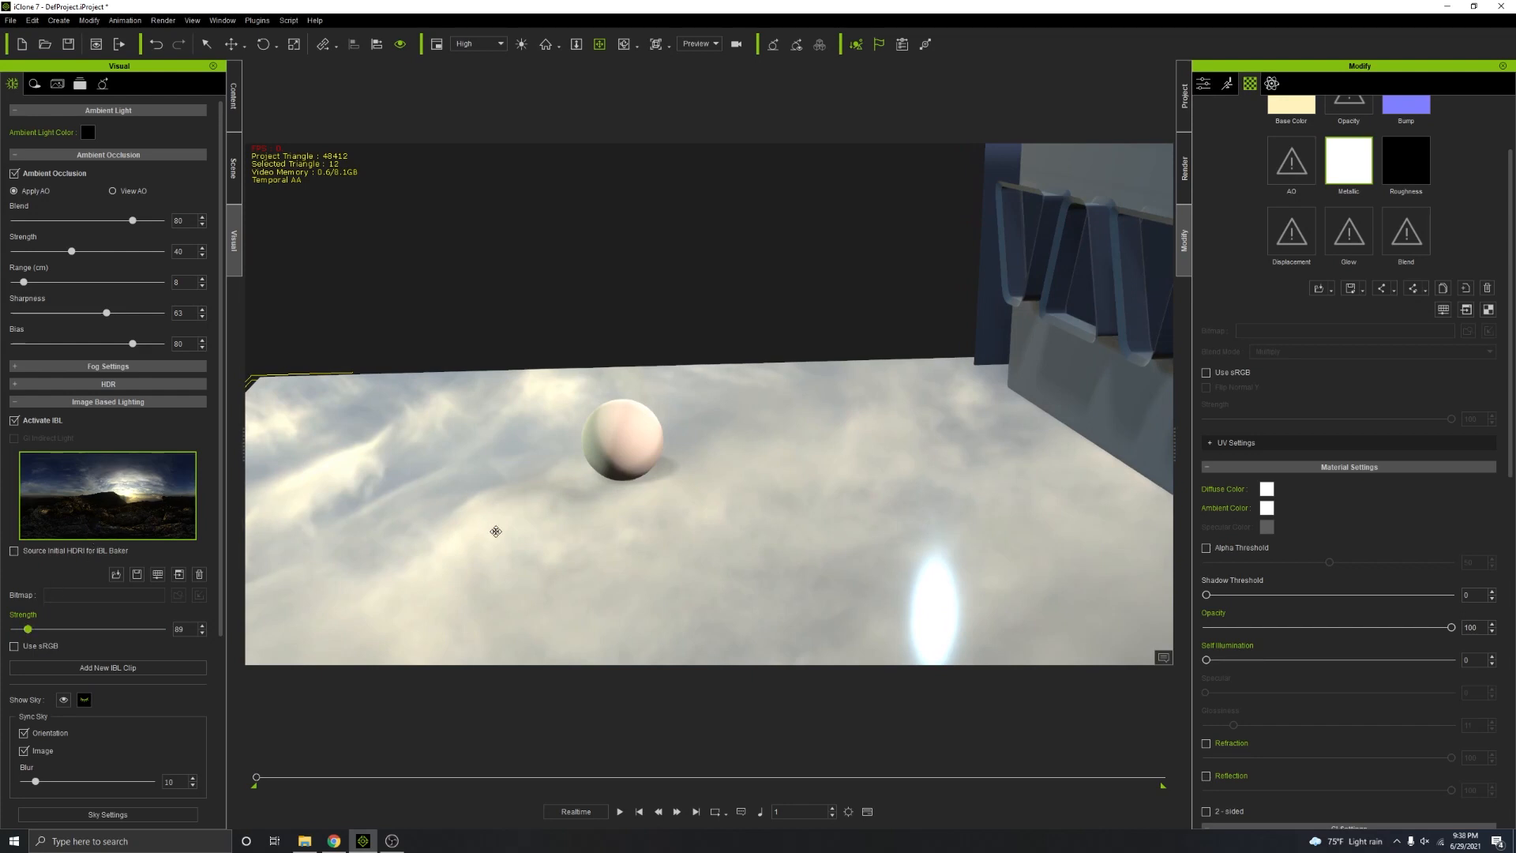
right_drag(535, 526, 661, 496)
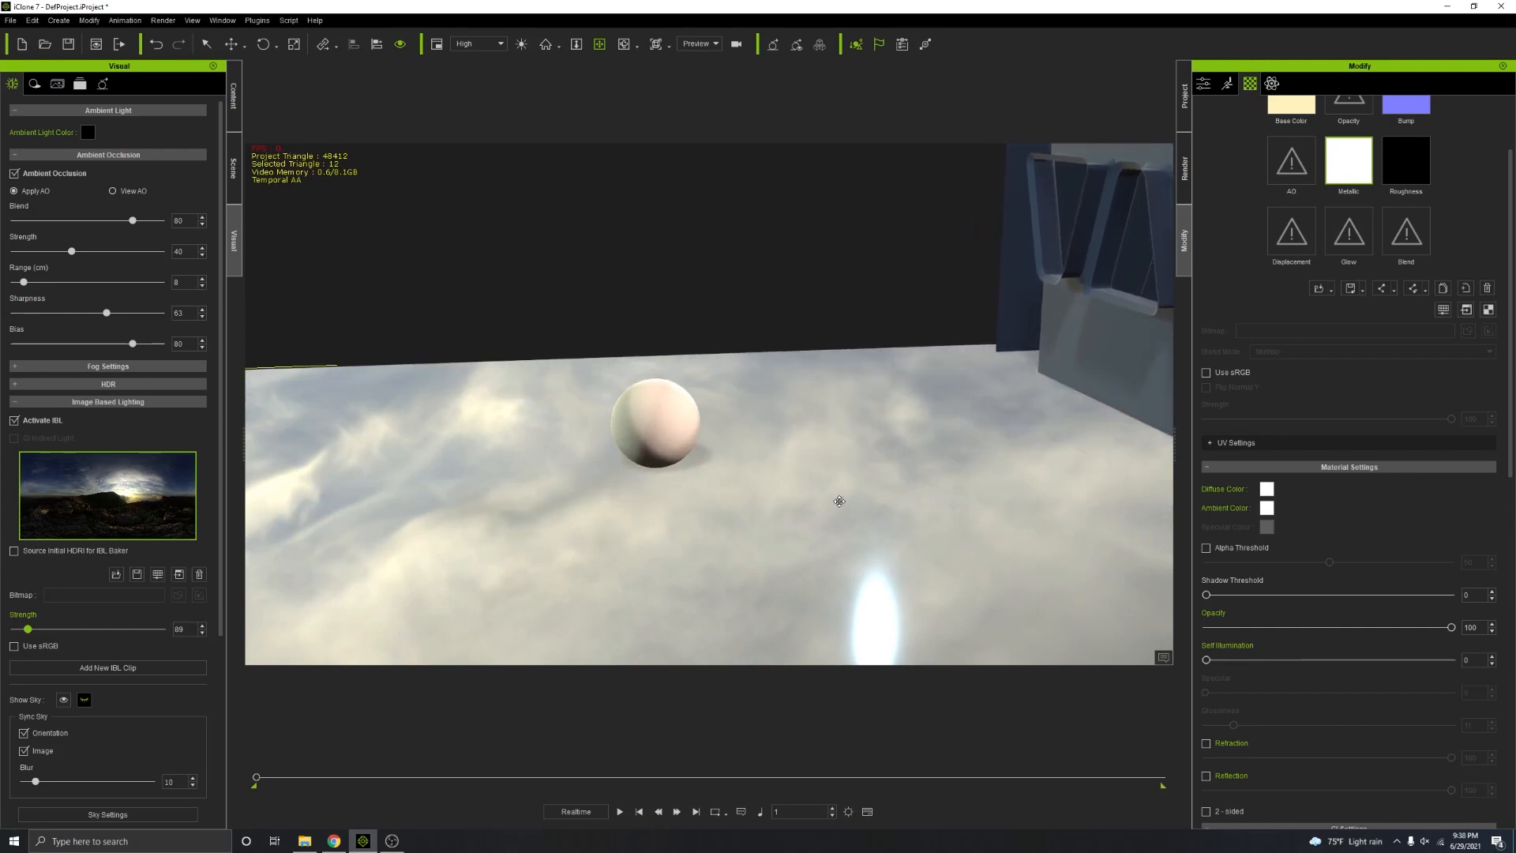
Step: Switch the floor material's shader type to Traditional and enable its Reflection setting at 100
scroll(1255, 175, up, 3)
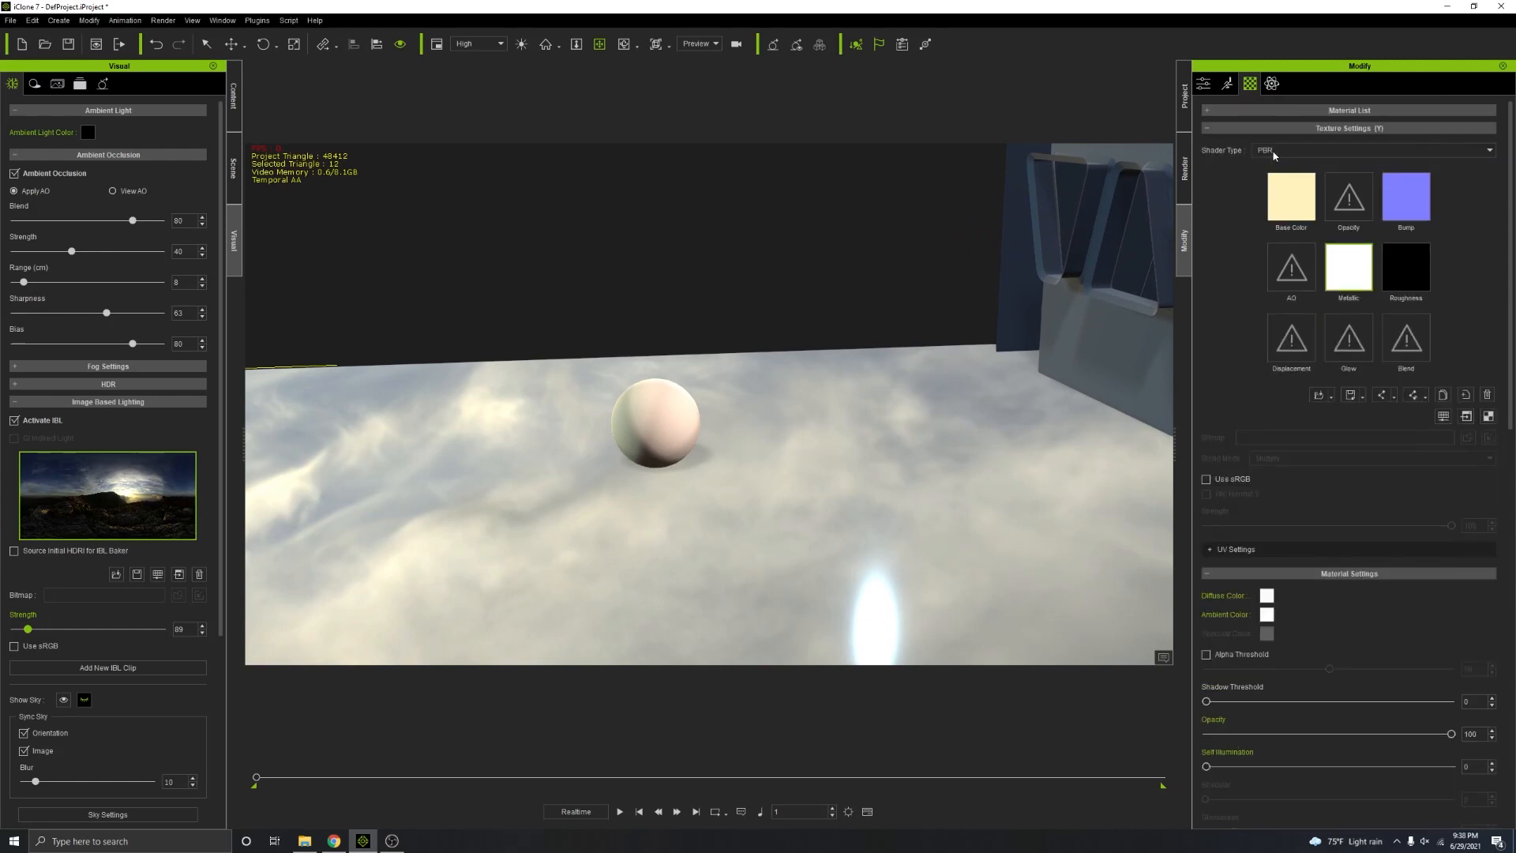
click(1273, 152)
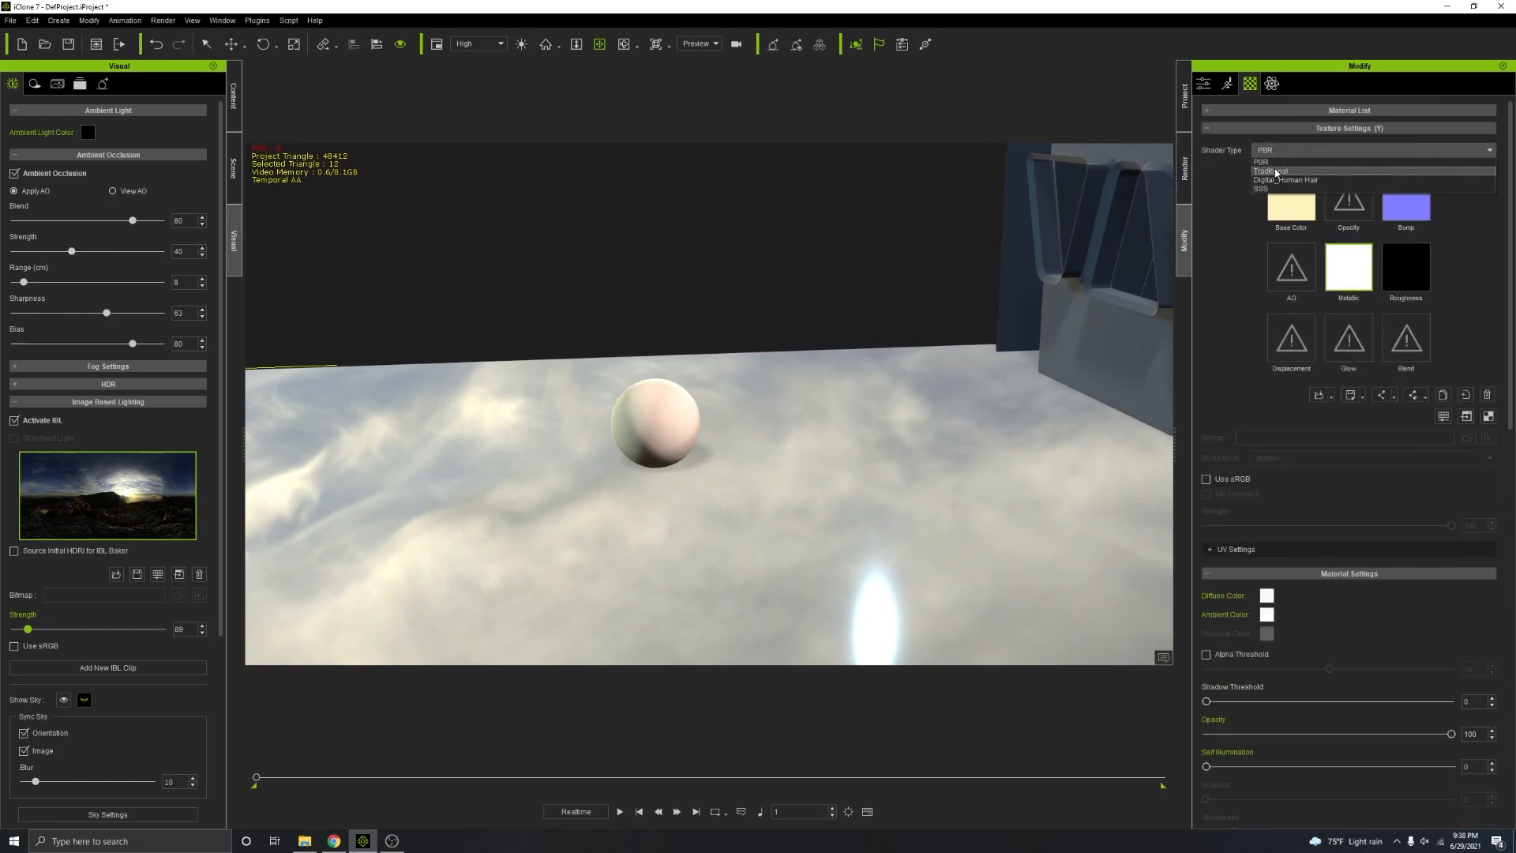
click(1270, 171)
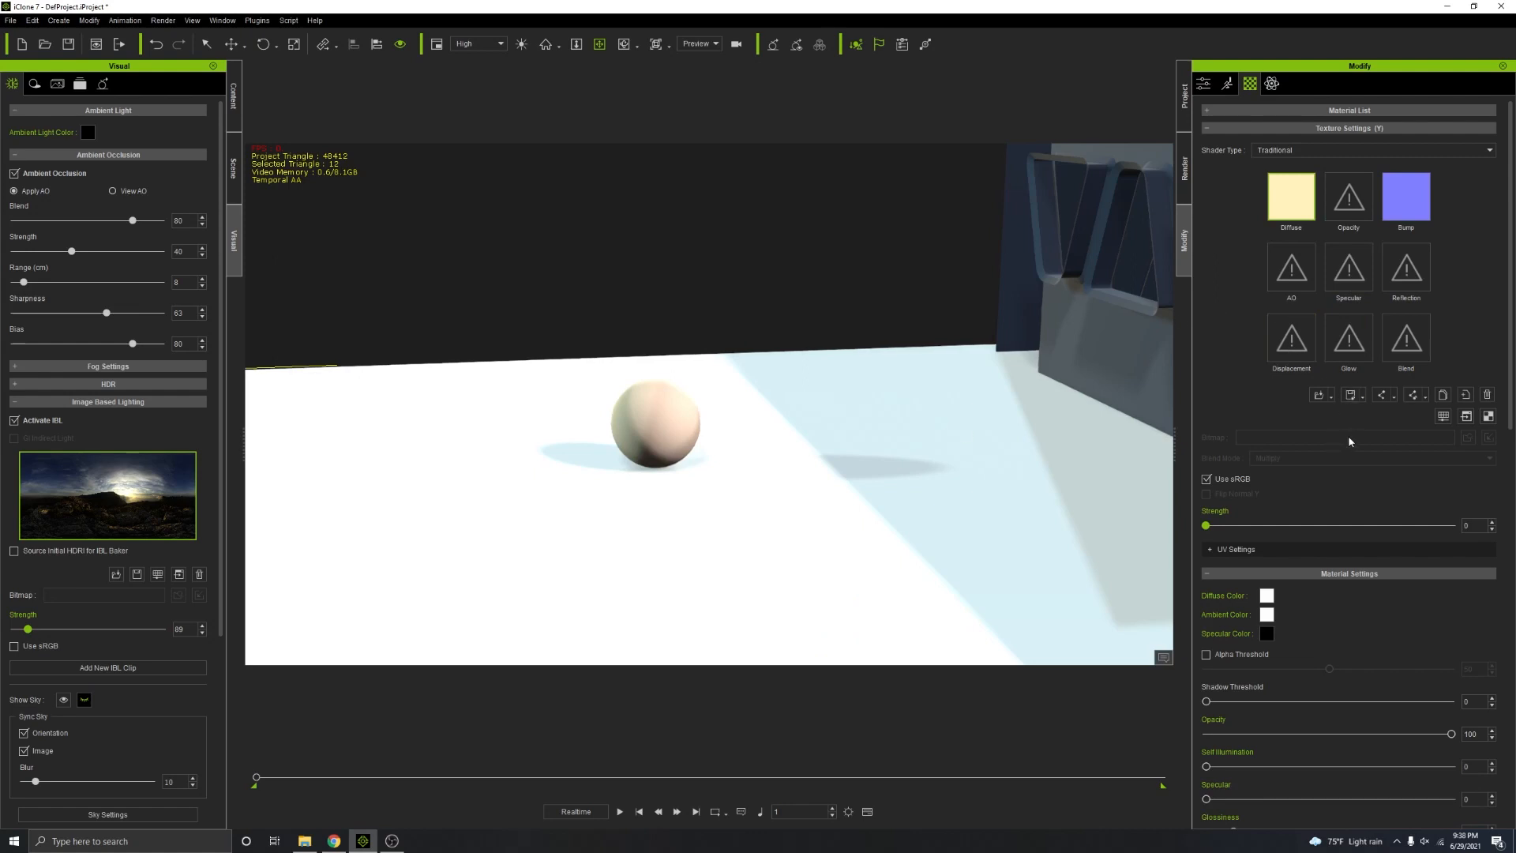
scroll(1345, 436, down, 5)
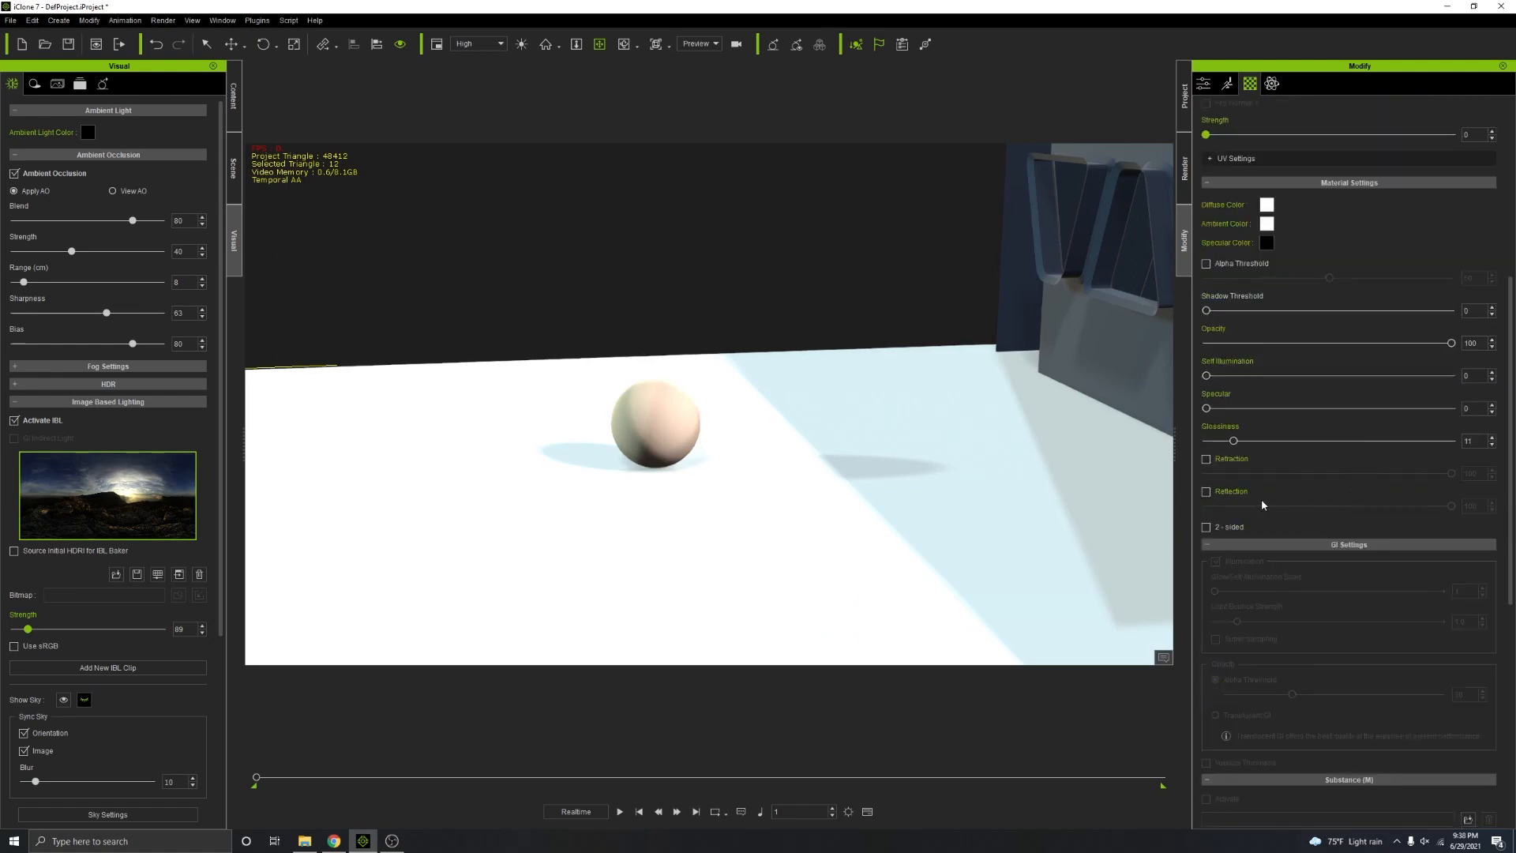
click(1206, 492)
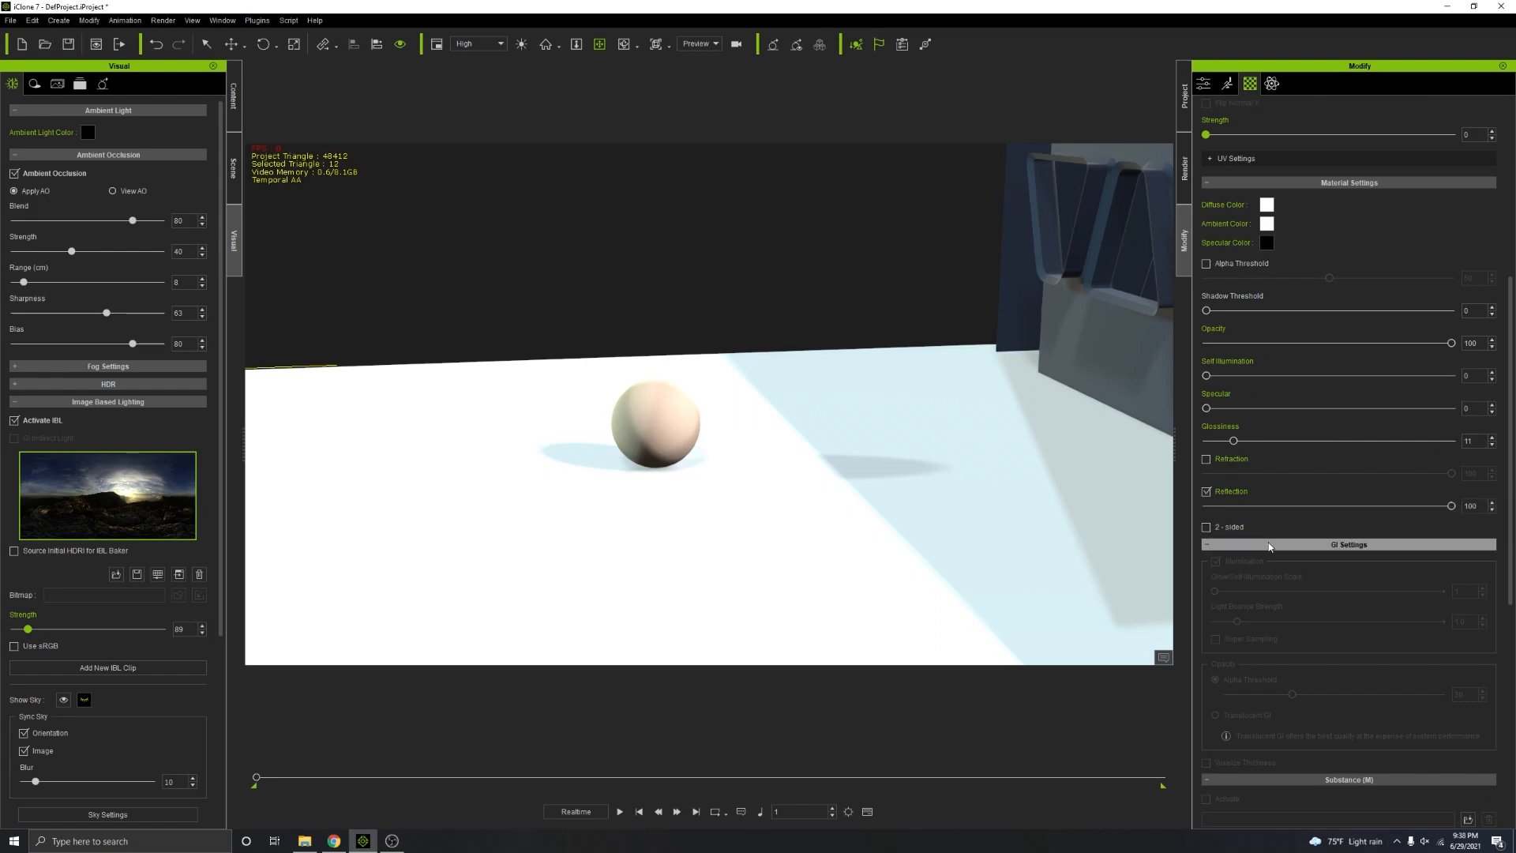
Step: Darken the floor's diffuse color to nearly black and set its diffuse texture strength to 100
scroll(1331, 487, up, 1)
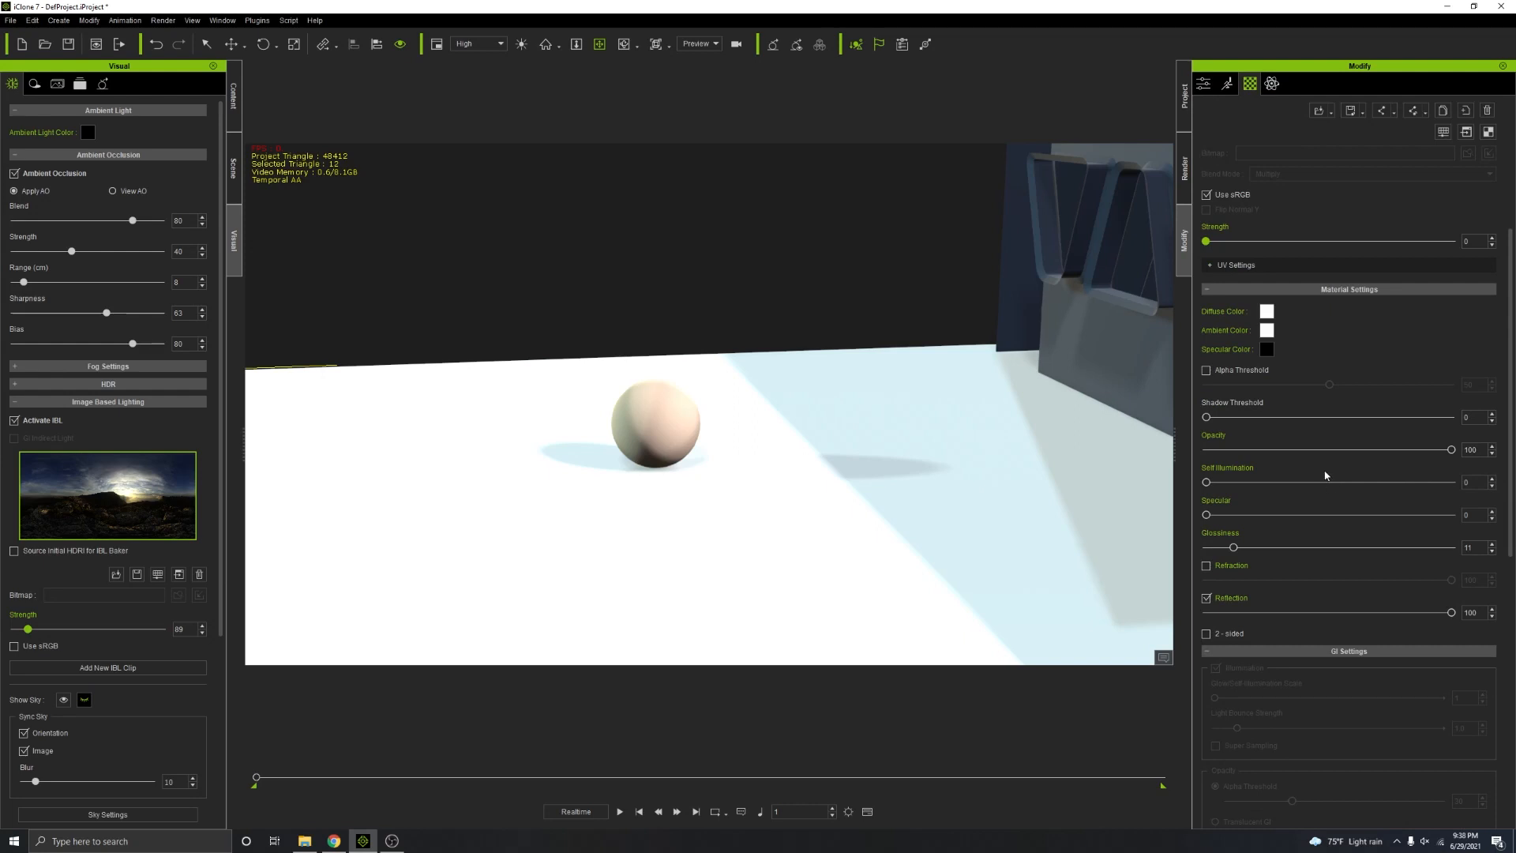
scroll(1325, 466, up, 2)
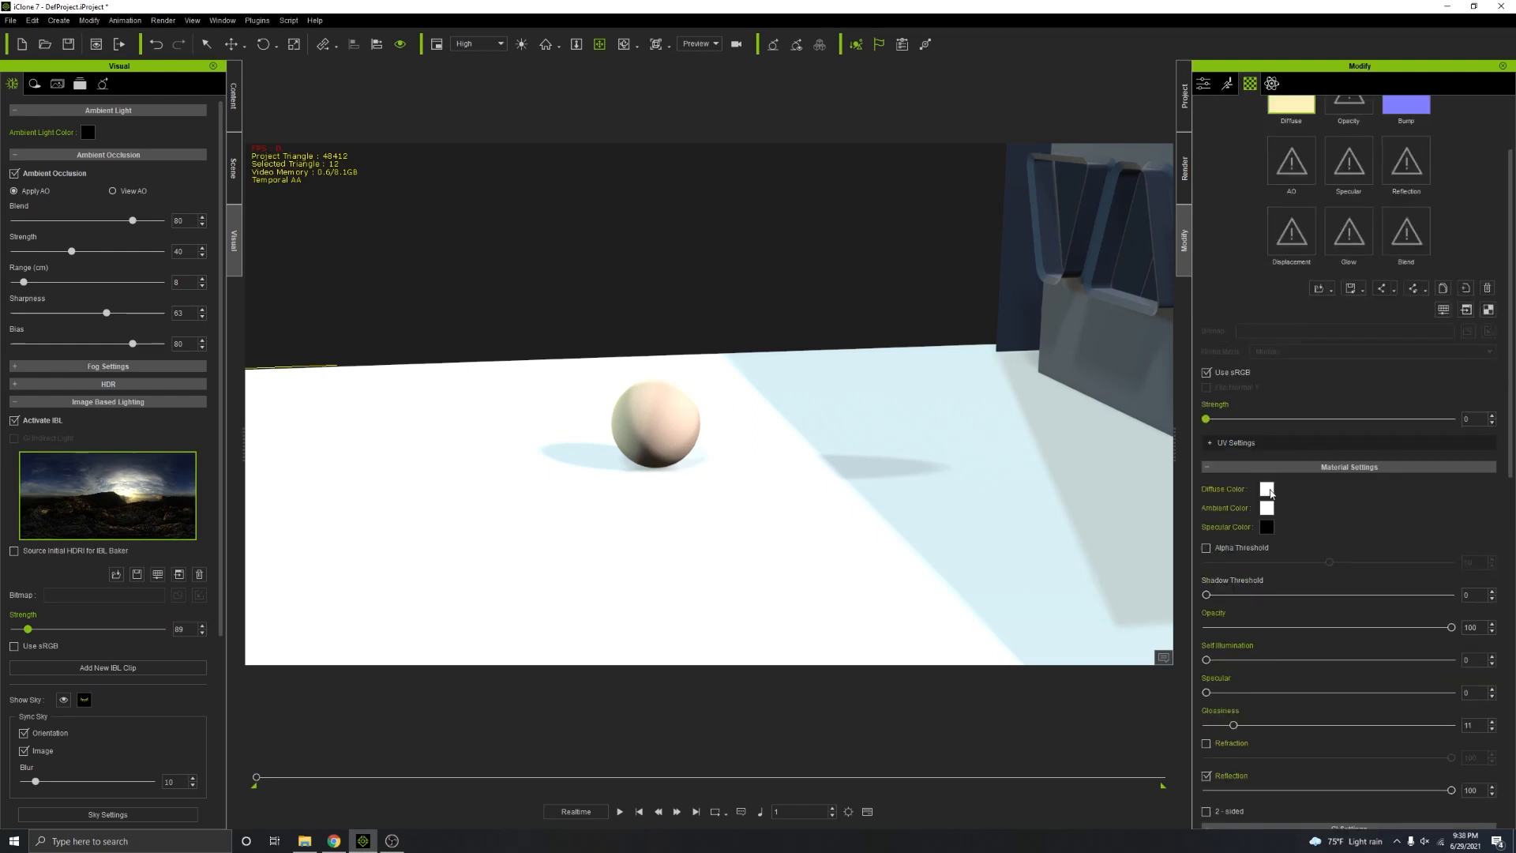
click(1268, 490)
drag(890, 425, 896, 427)
click(842, 530)
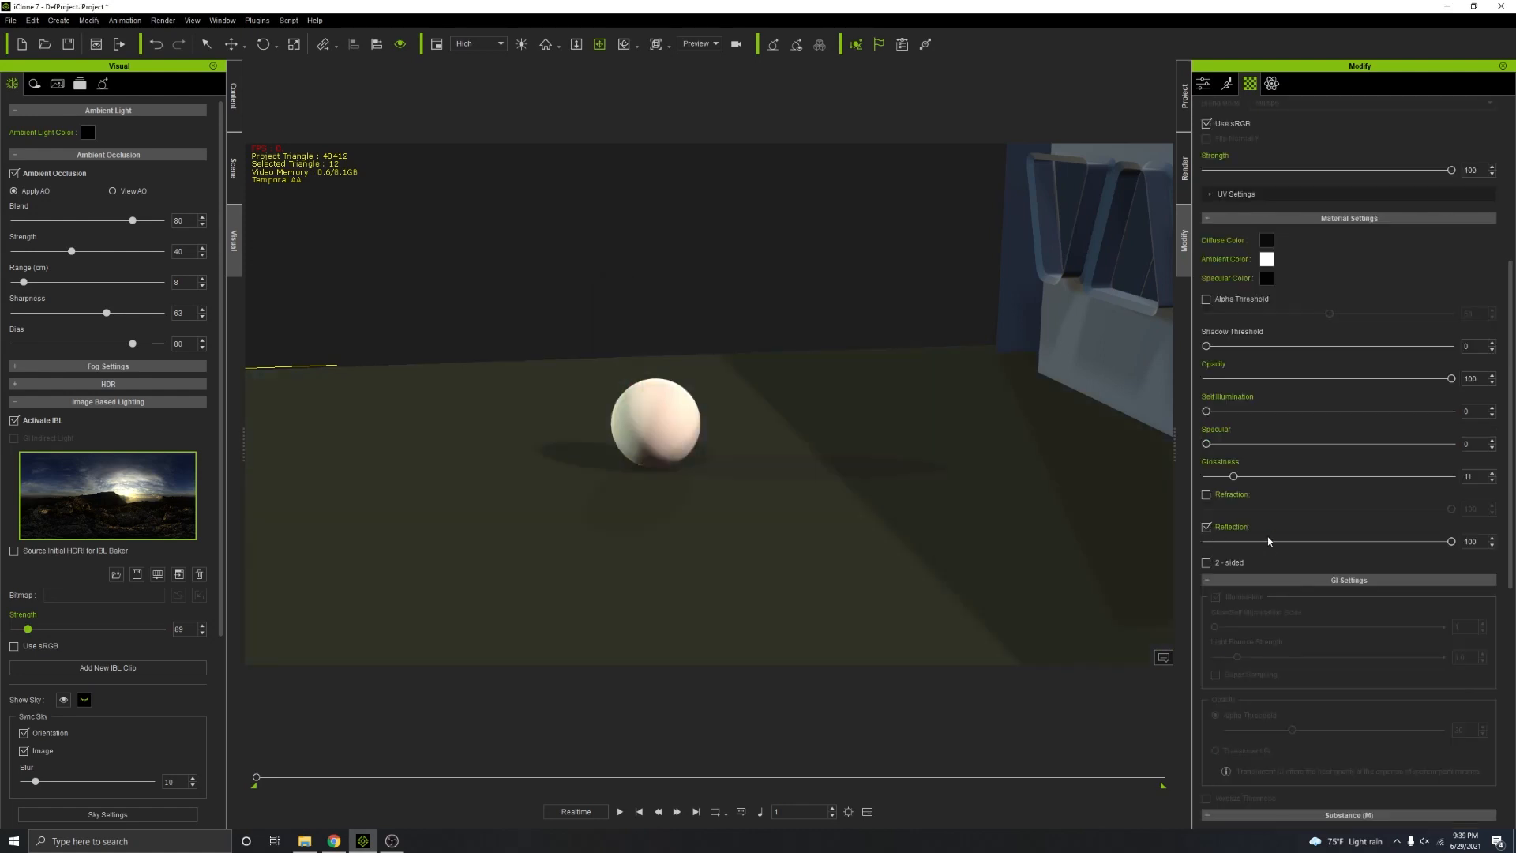
Step: Select the ball and raise it slightly along Z above the reflective floor
drag(836, 511, 574, 587)
click(609, 535)
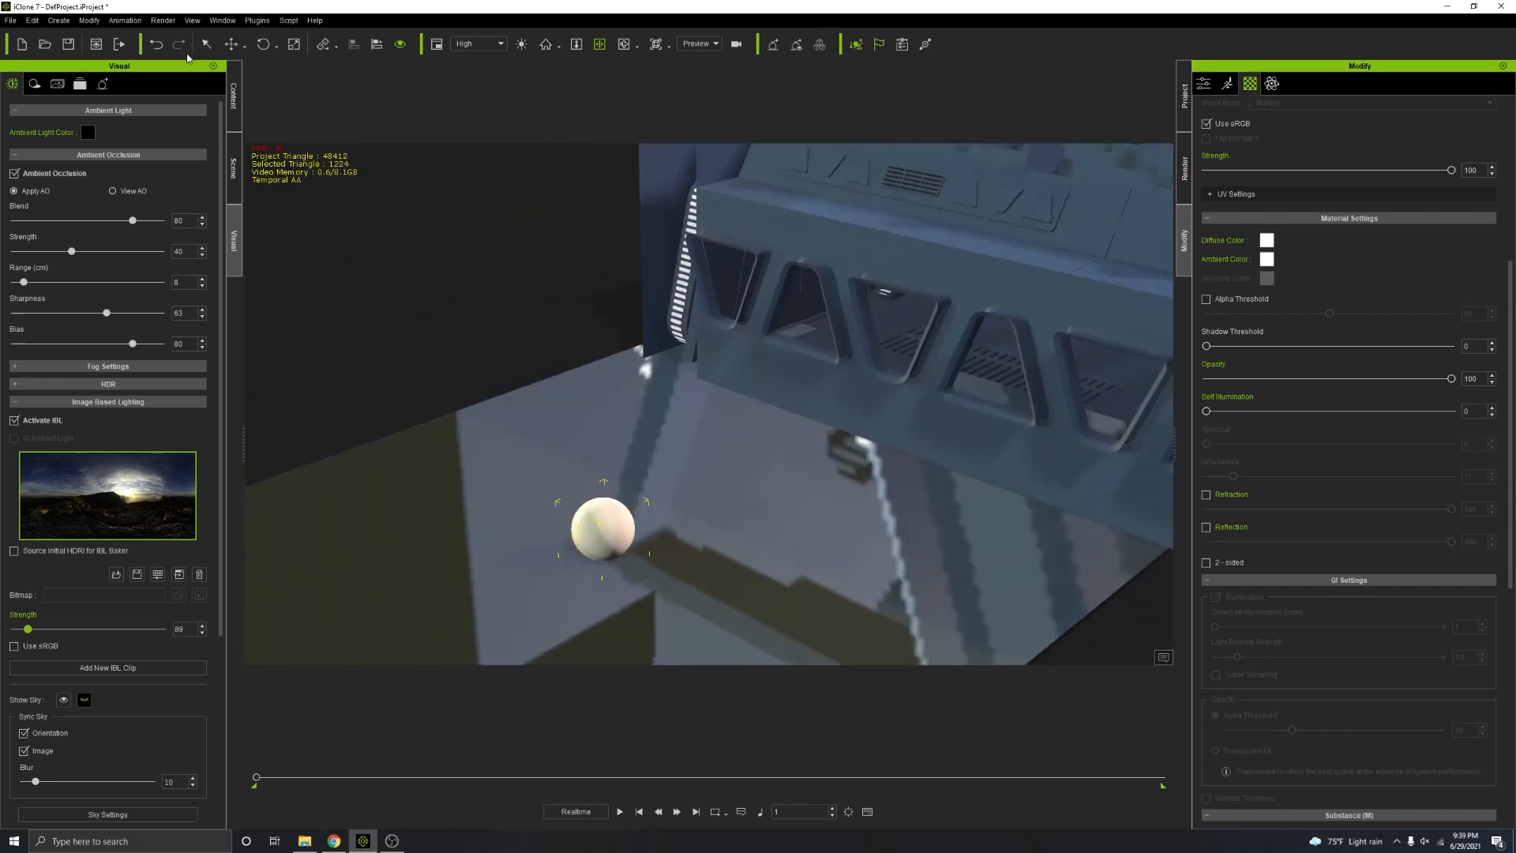
click(232, 44)
mouse_move(603, 462)
mouse_down()
mouse_move(603, 356)
mouse_move(612, 490)
mouse_move(606, 301)
mouse_move(611, 450)
mouse_up()
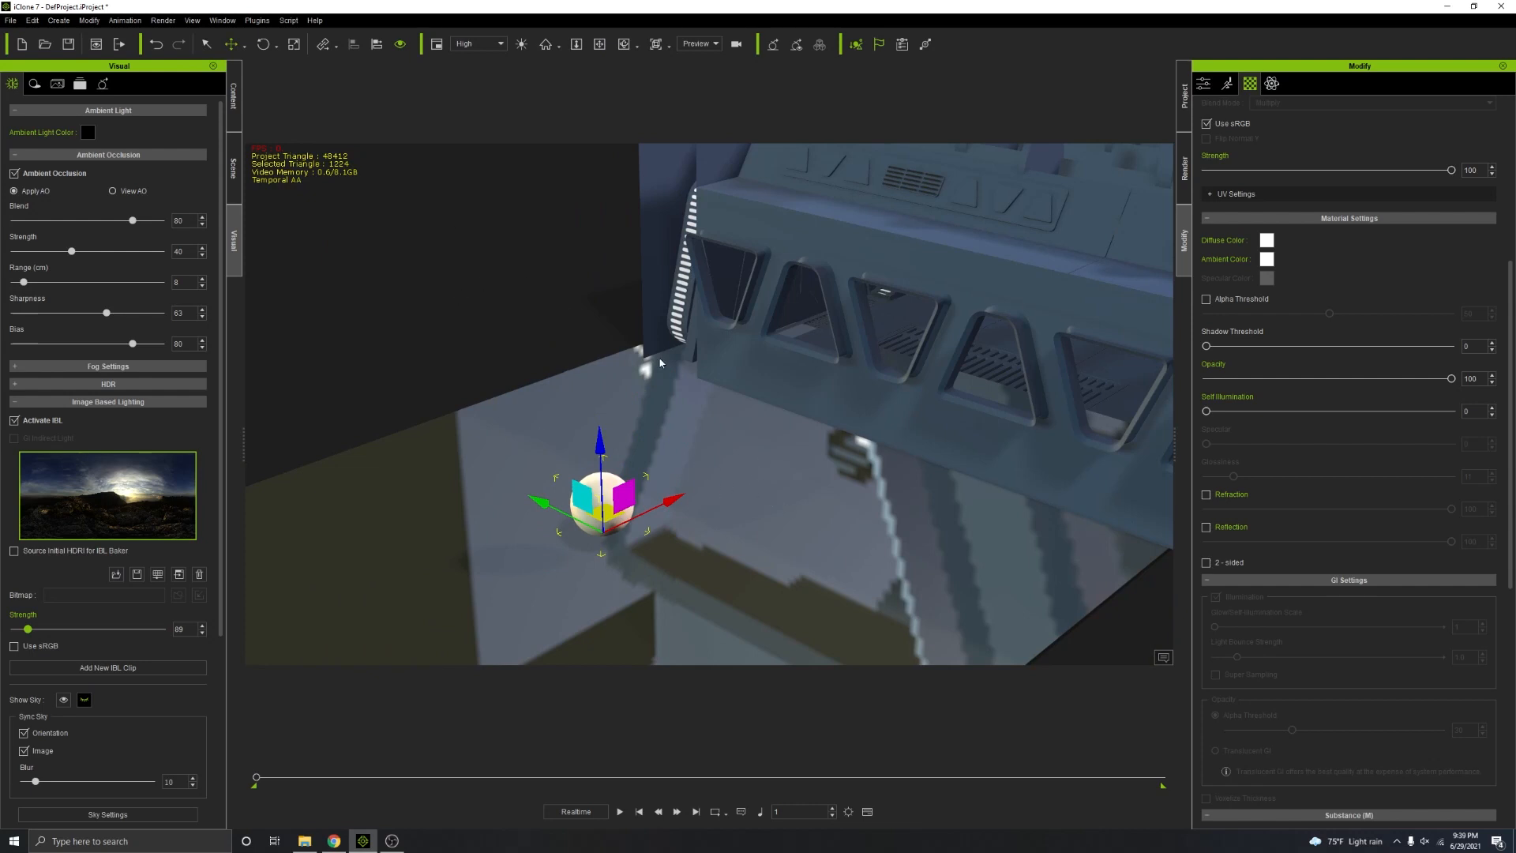
Step: Compare the ball and corridor reflections from a closer angle, then switch the floor material's shader type back to PBR
click(599, 44)
drag(599, 501, 737, 399)
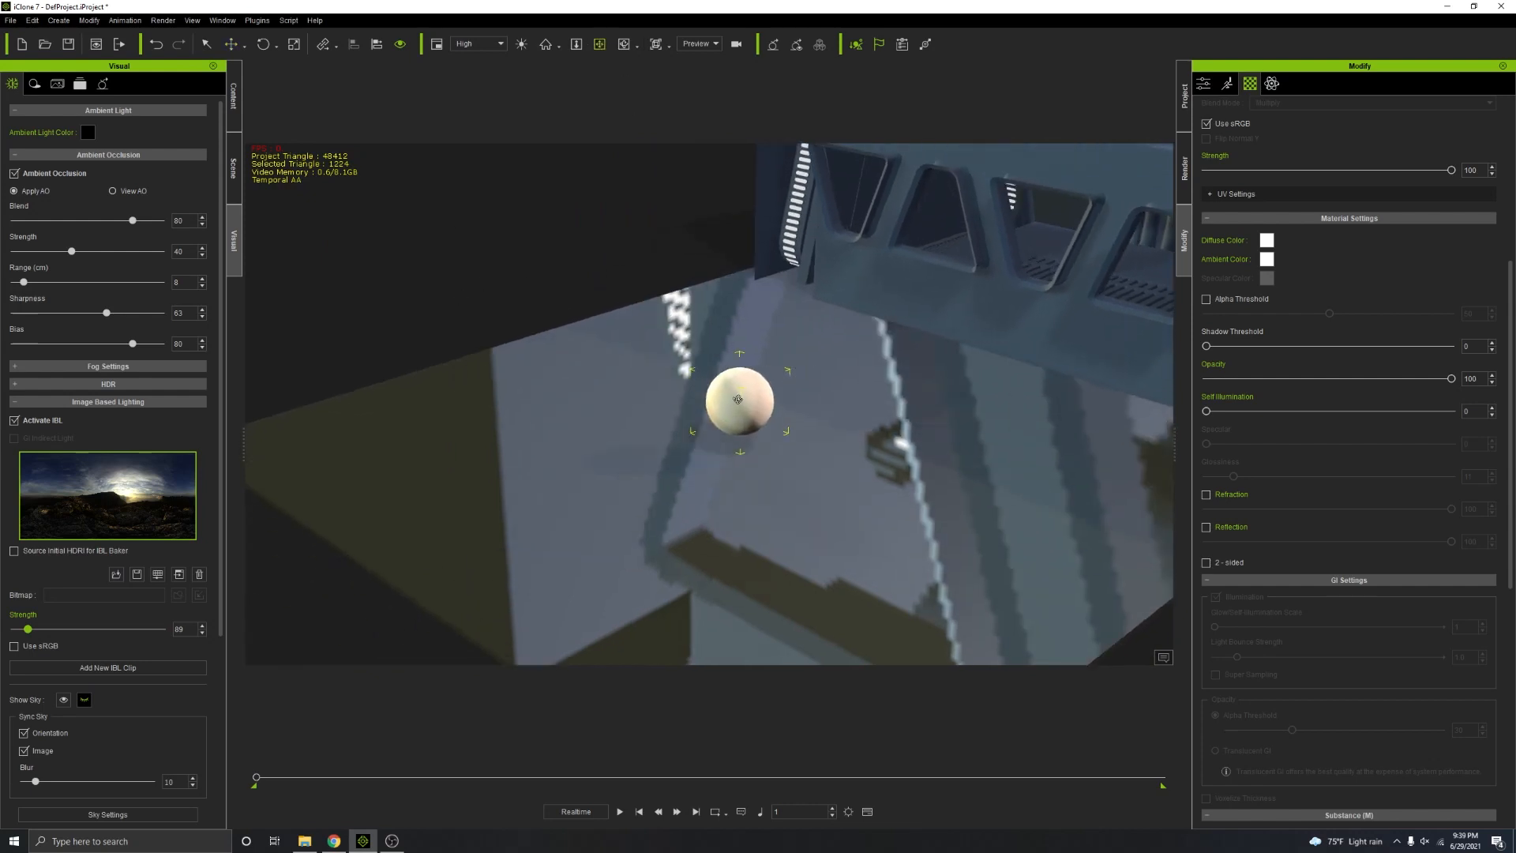
drag(854, 417, 722, 477)
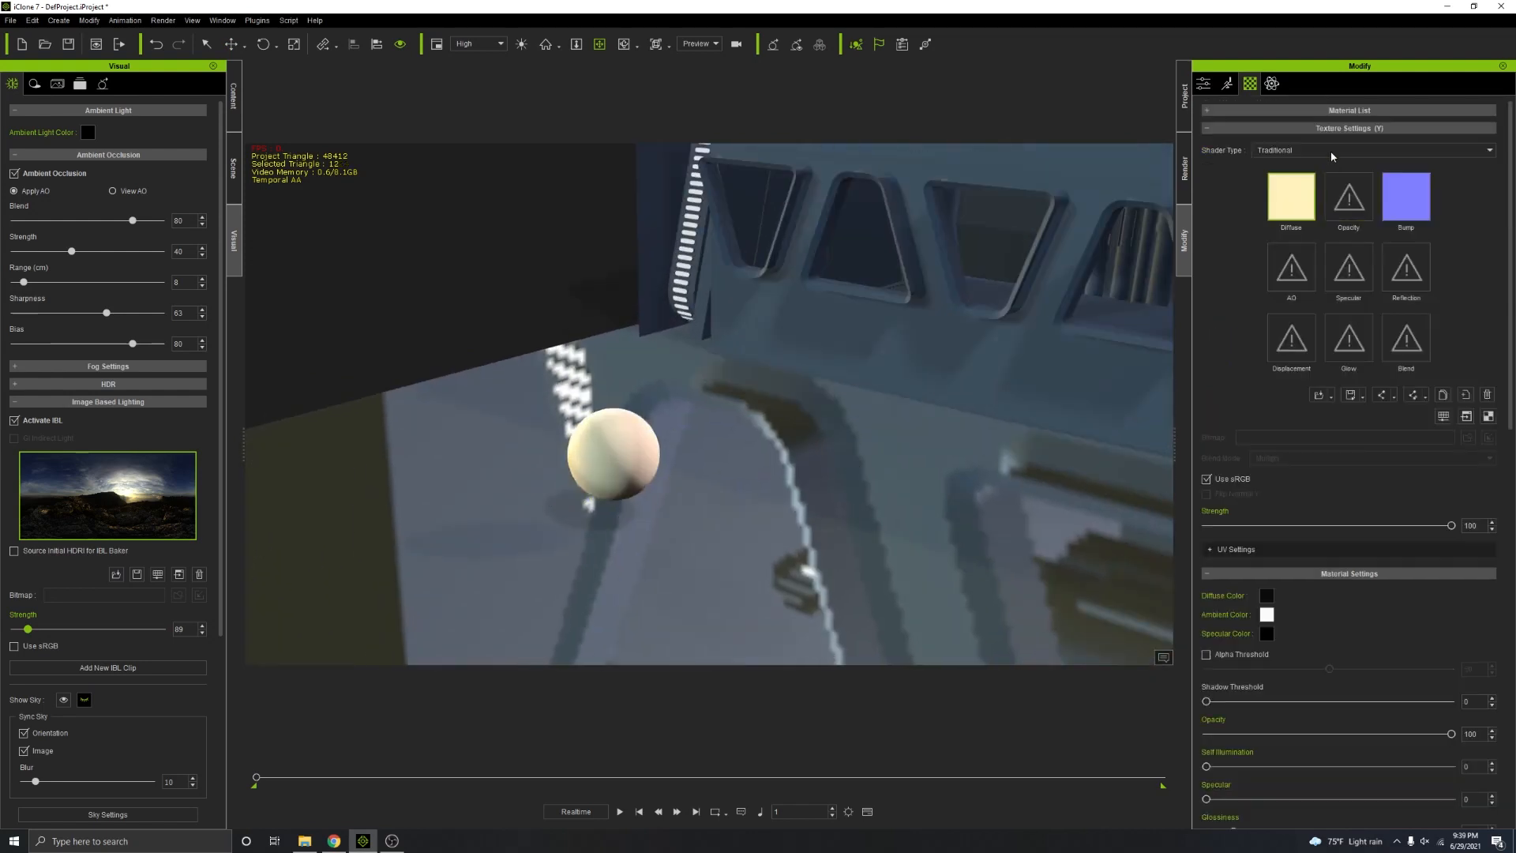
click(1331, 152)
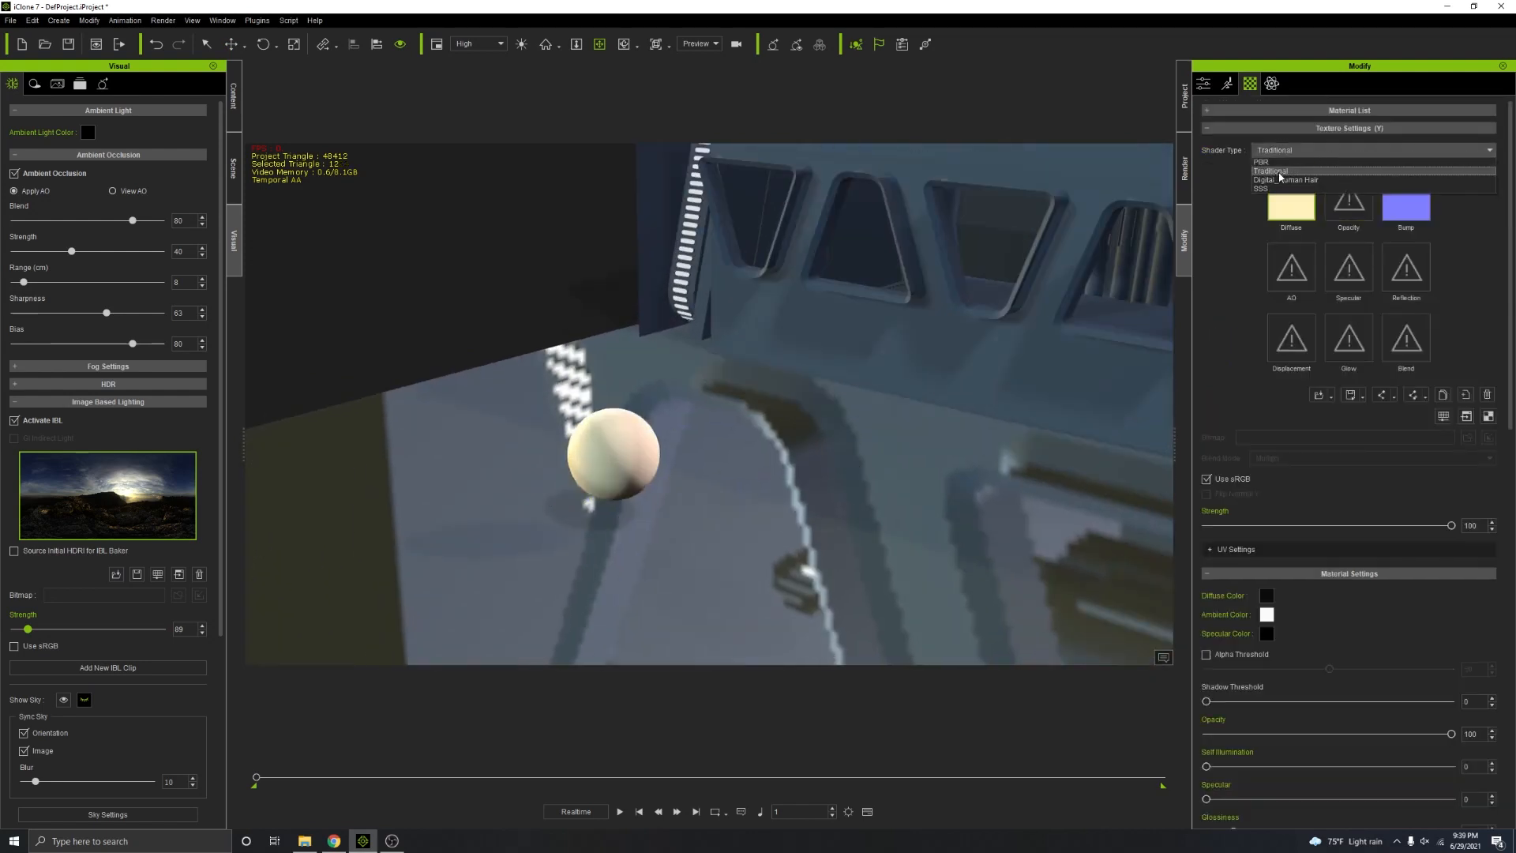
click(1262, 162)
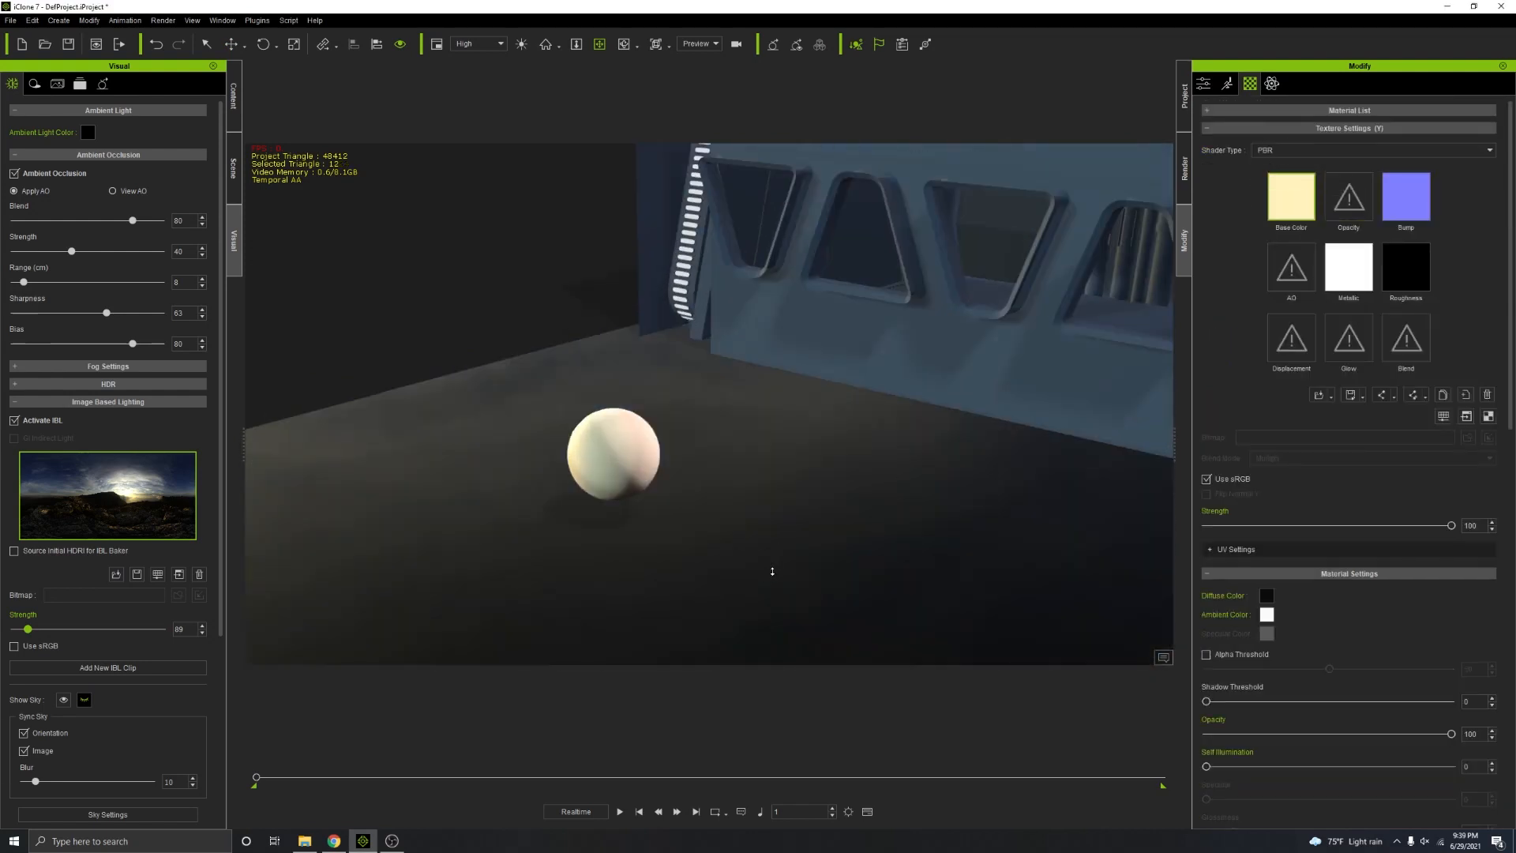
Step: Enable Global Illumination for the scene and check the floor's reflections around the ball
drag(772, 571, 728, 566)
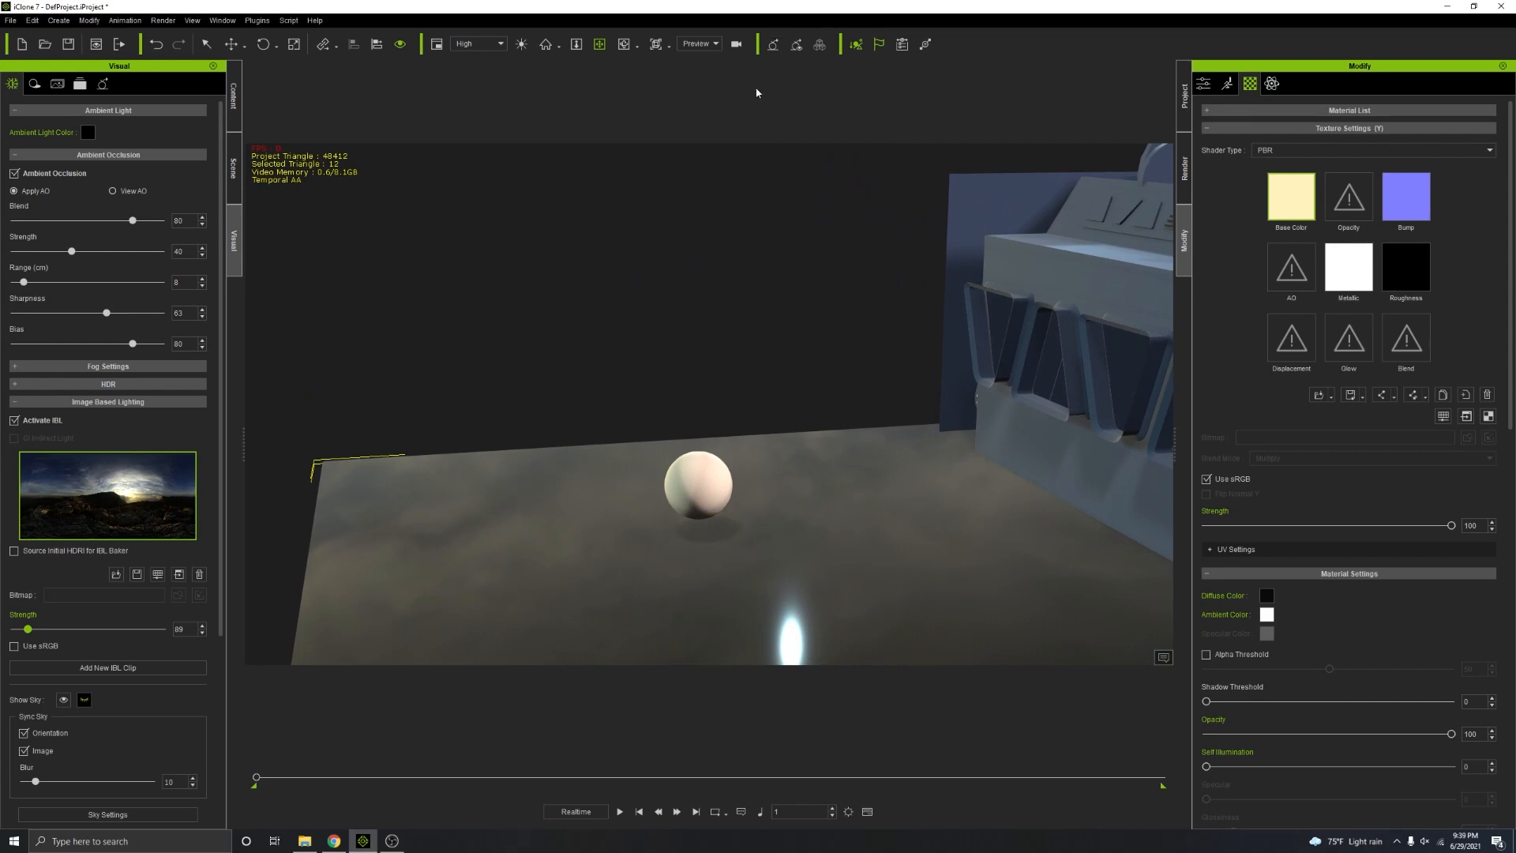
click(772, 50)
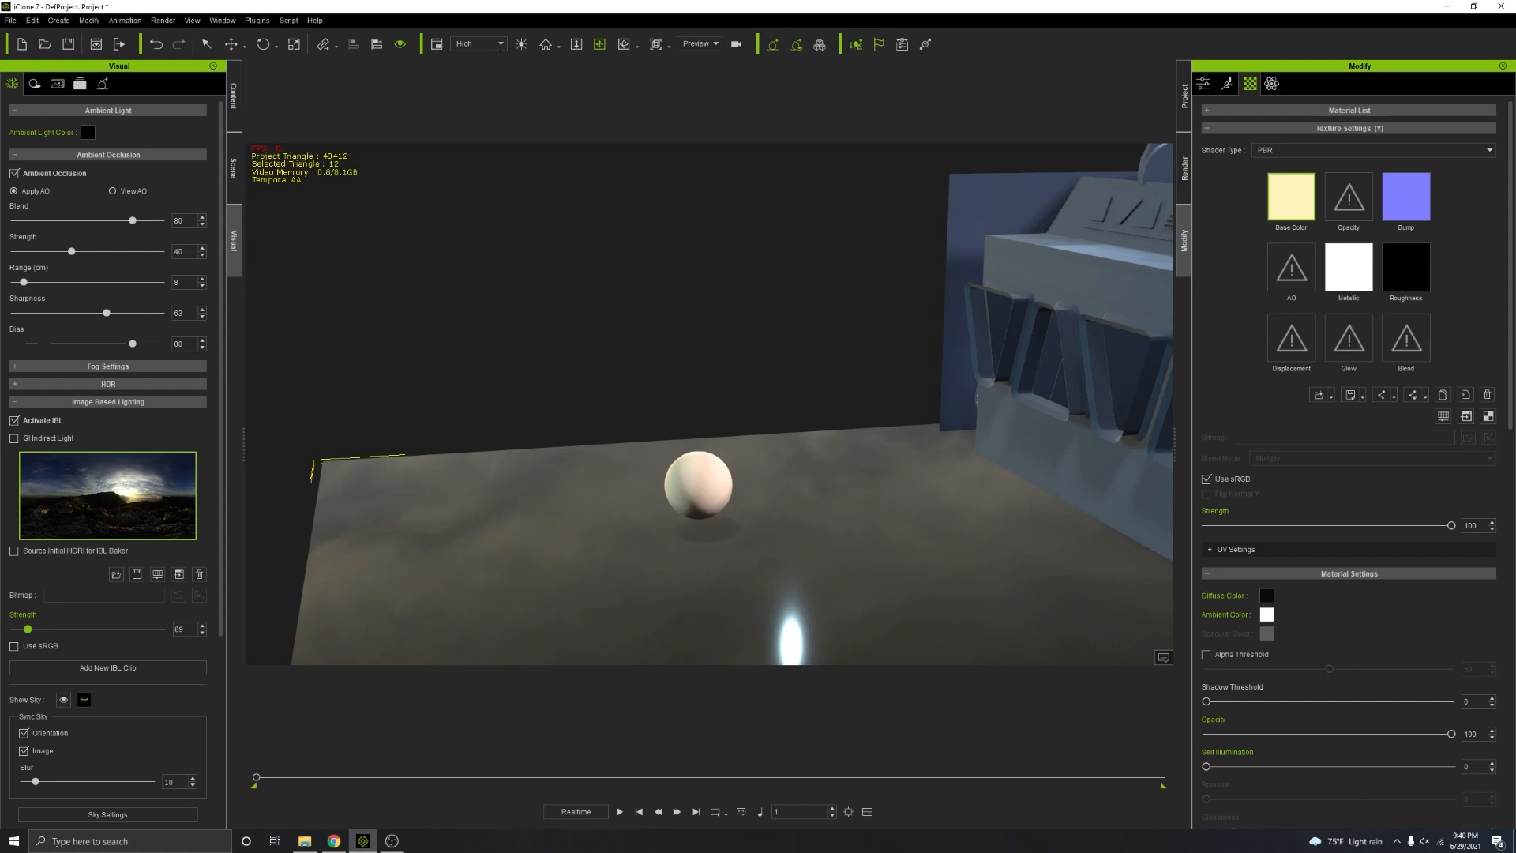
click(501, 44)
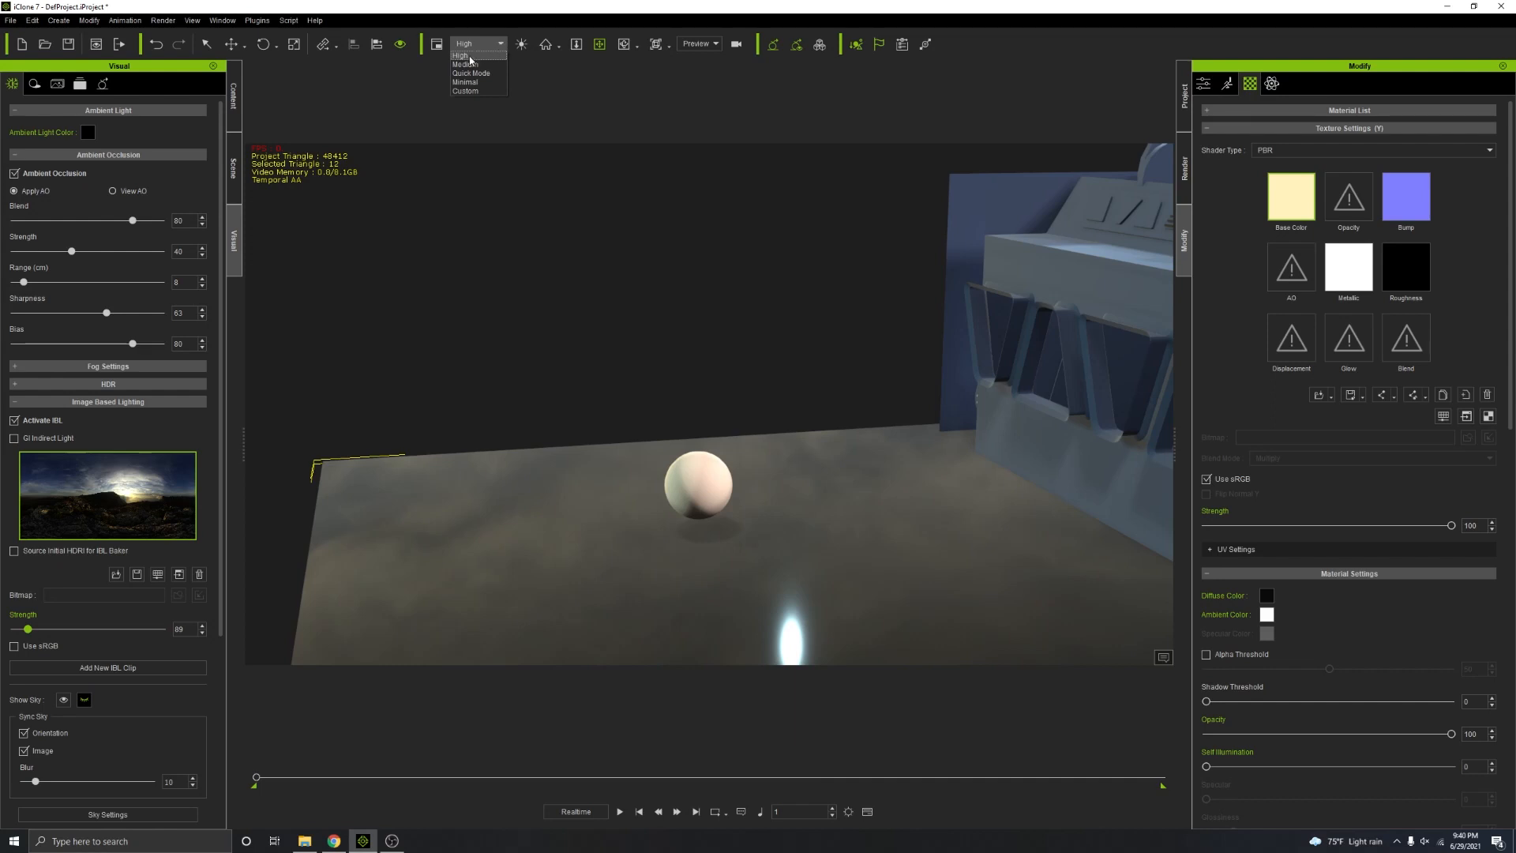
click(558, 72)
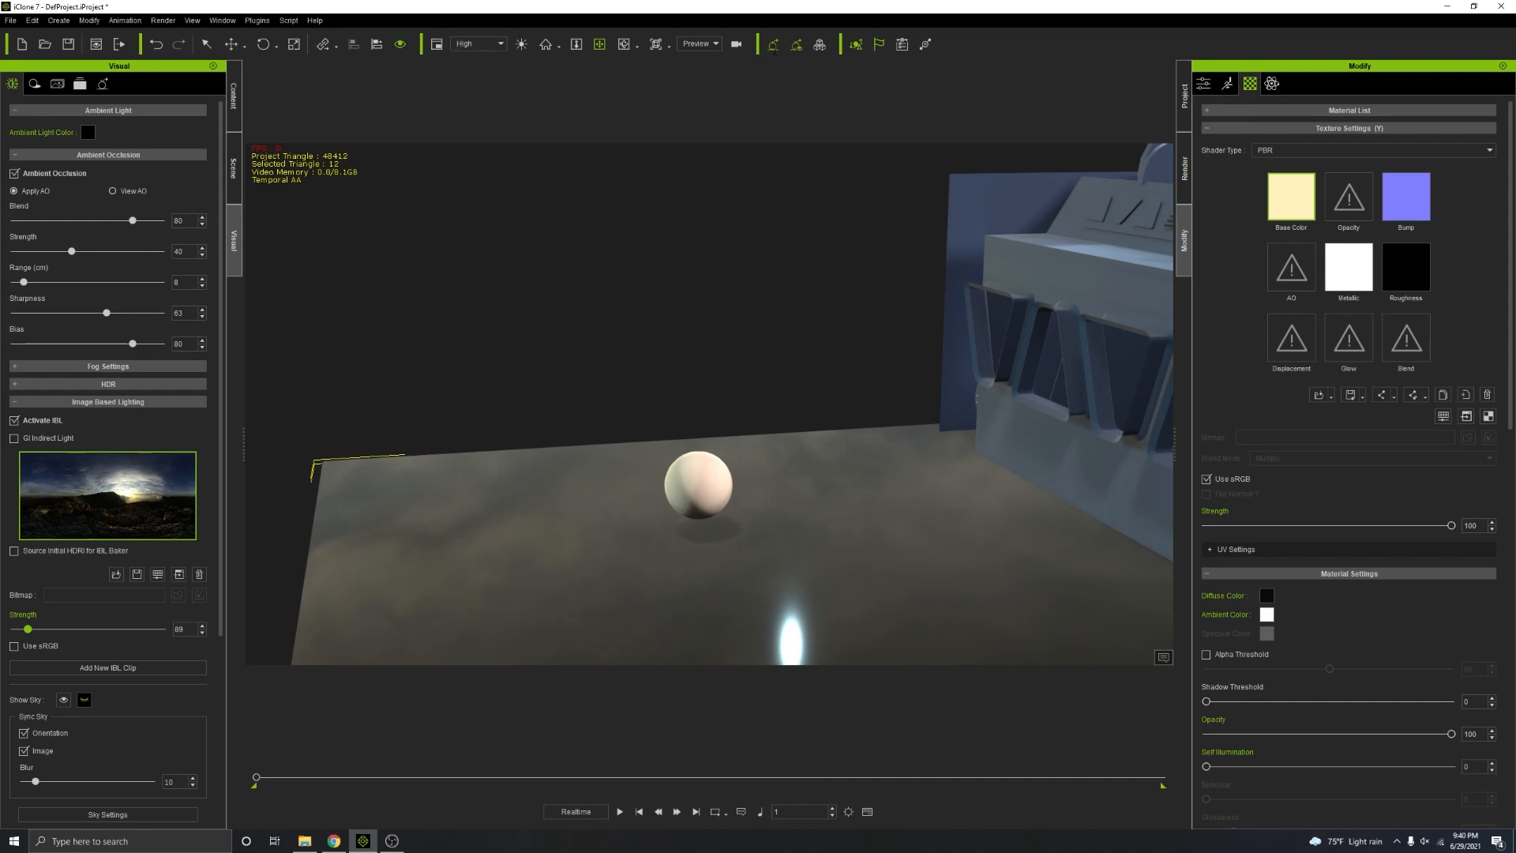
middle_drag(799, 441, 817, 371)
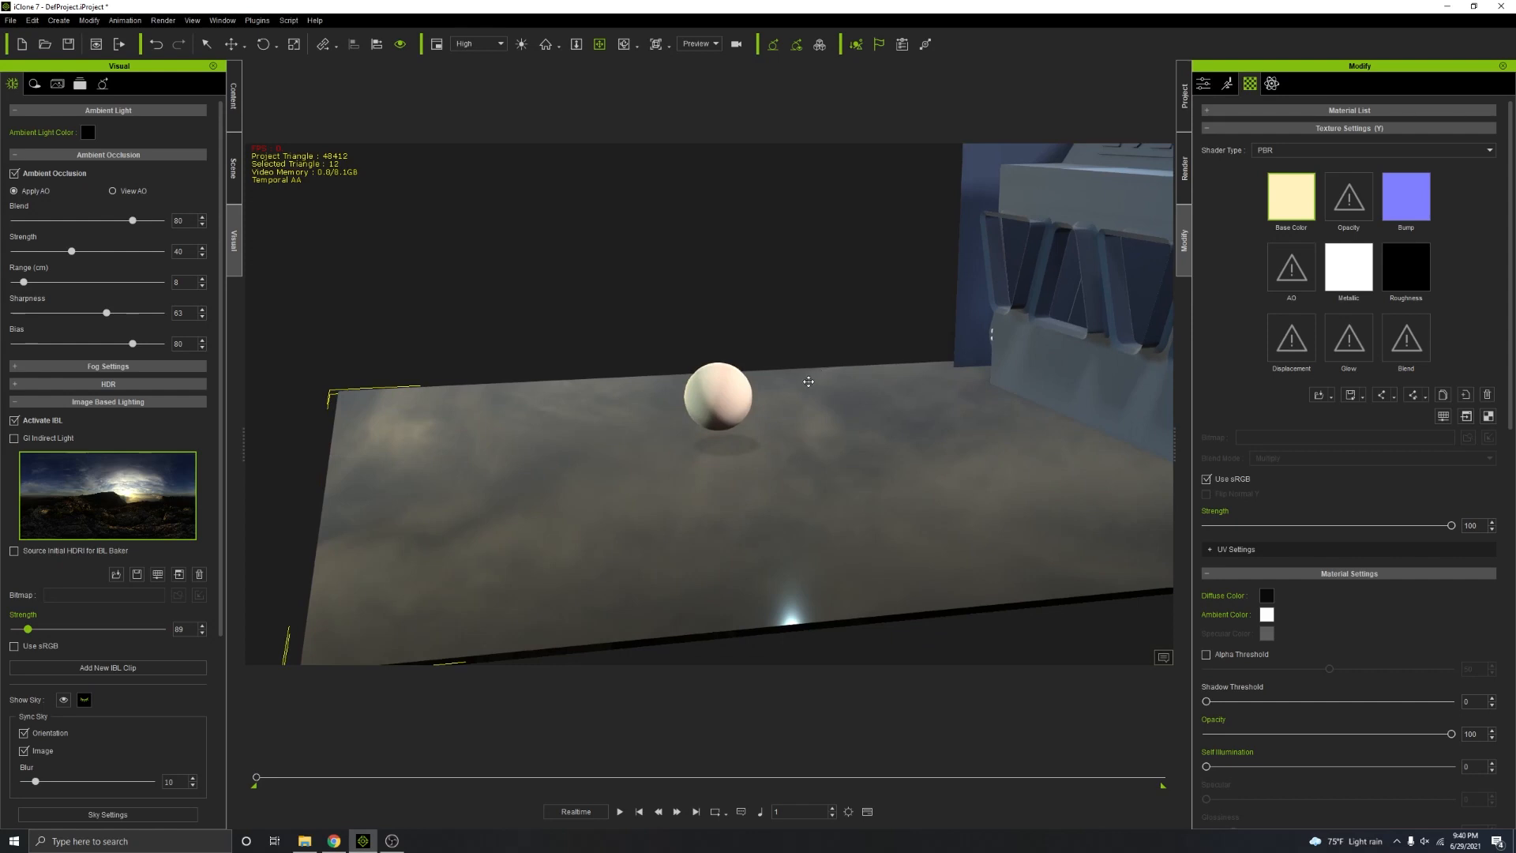
right_drag(809, 382, 814, 387)
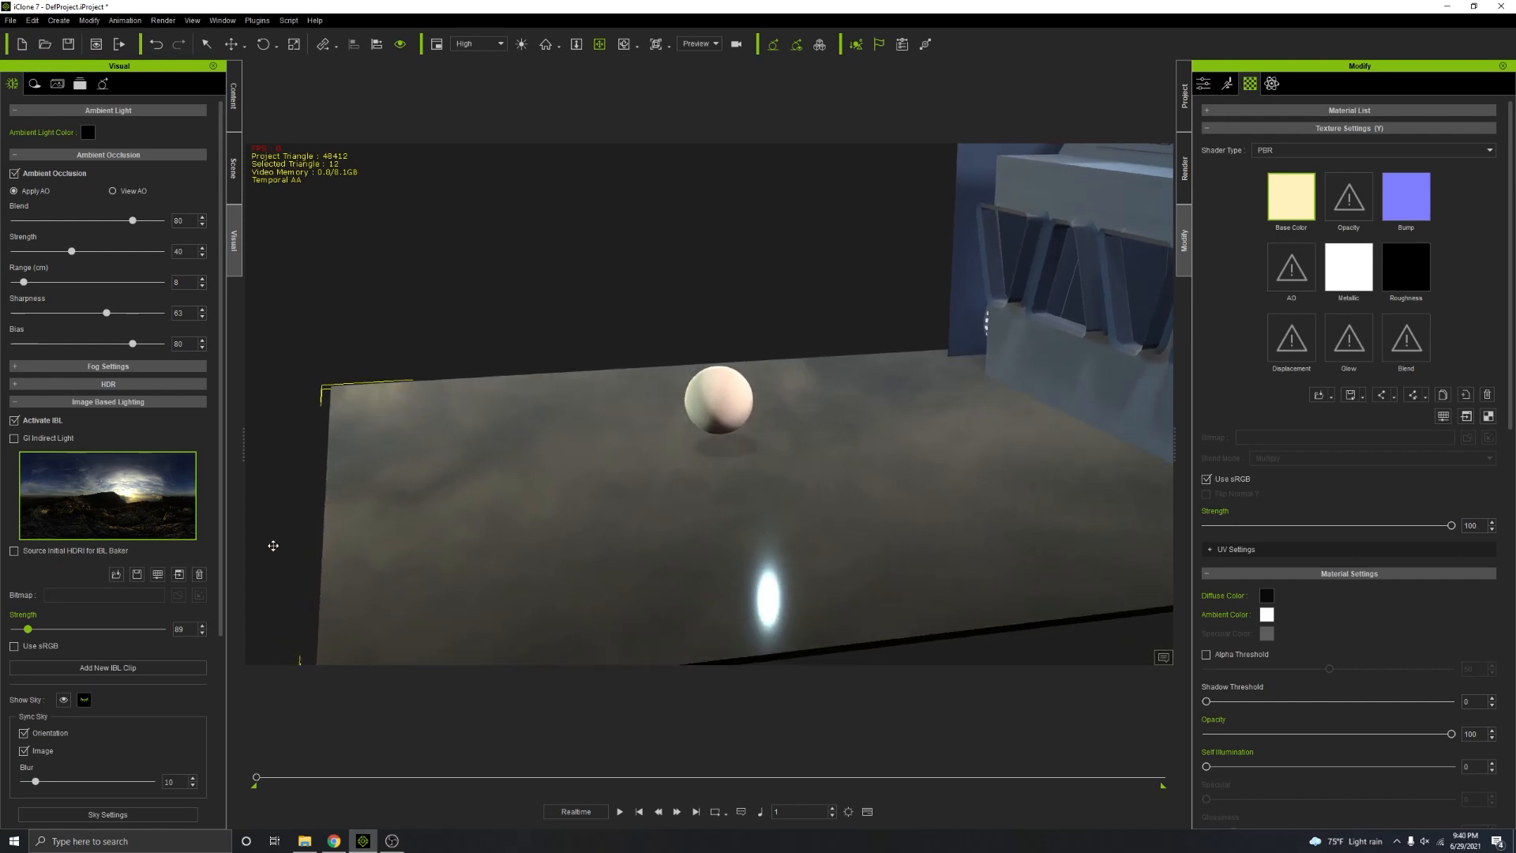
Step: Deactivate image-based lighting and inspect the floor's reflections of the ball and corridor from several angles
click(14, 421)
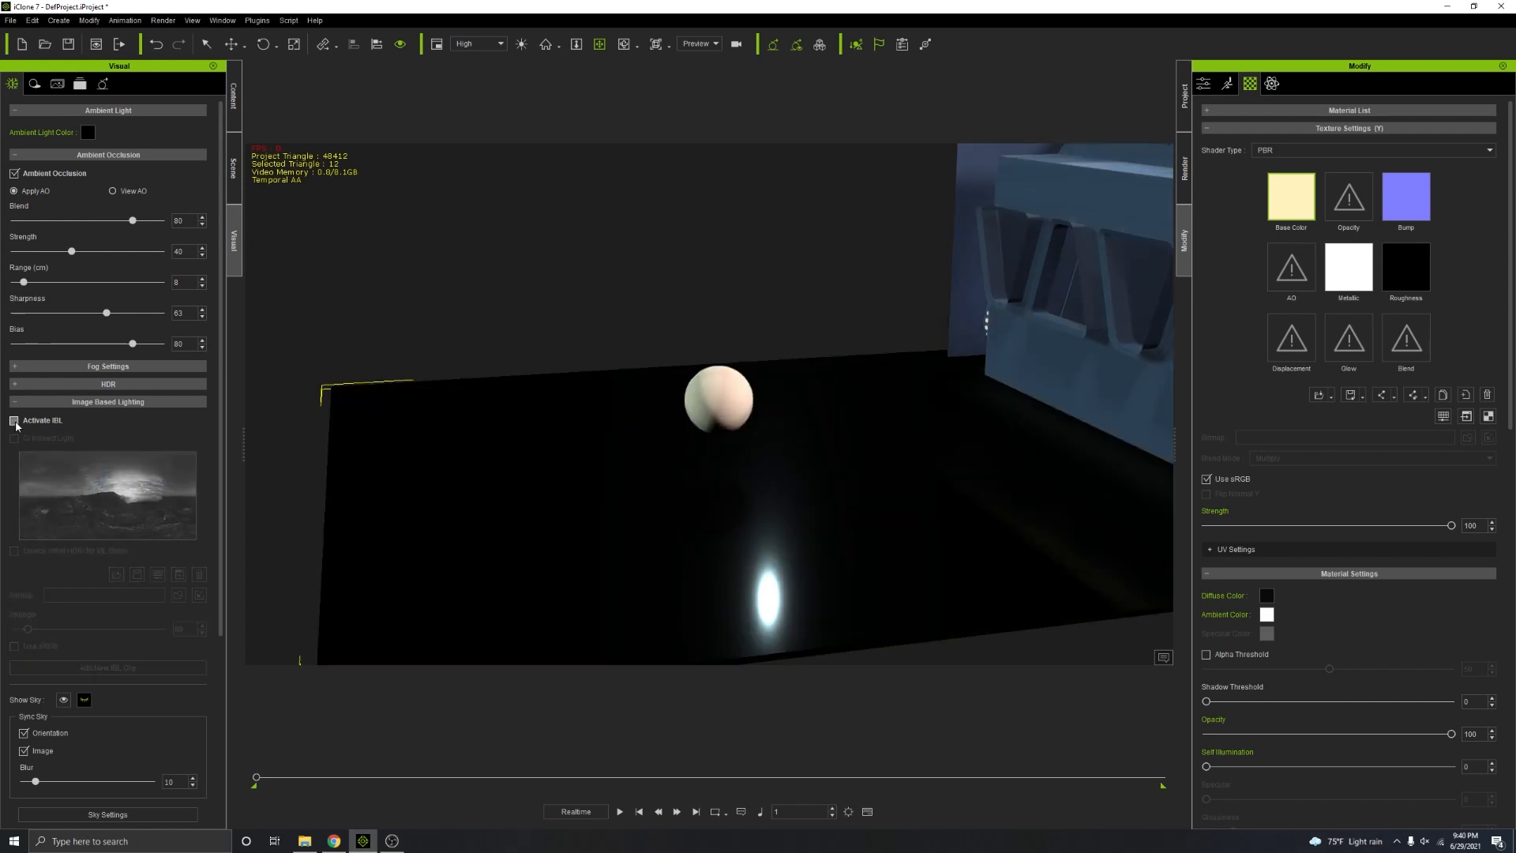
right_drag(893, 523, 856, 514)
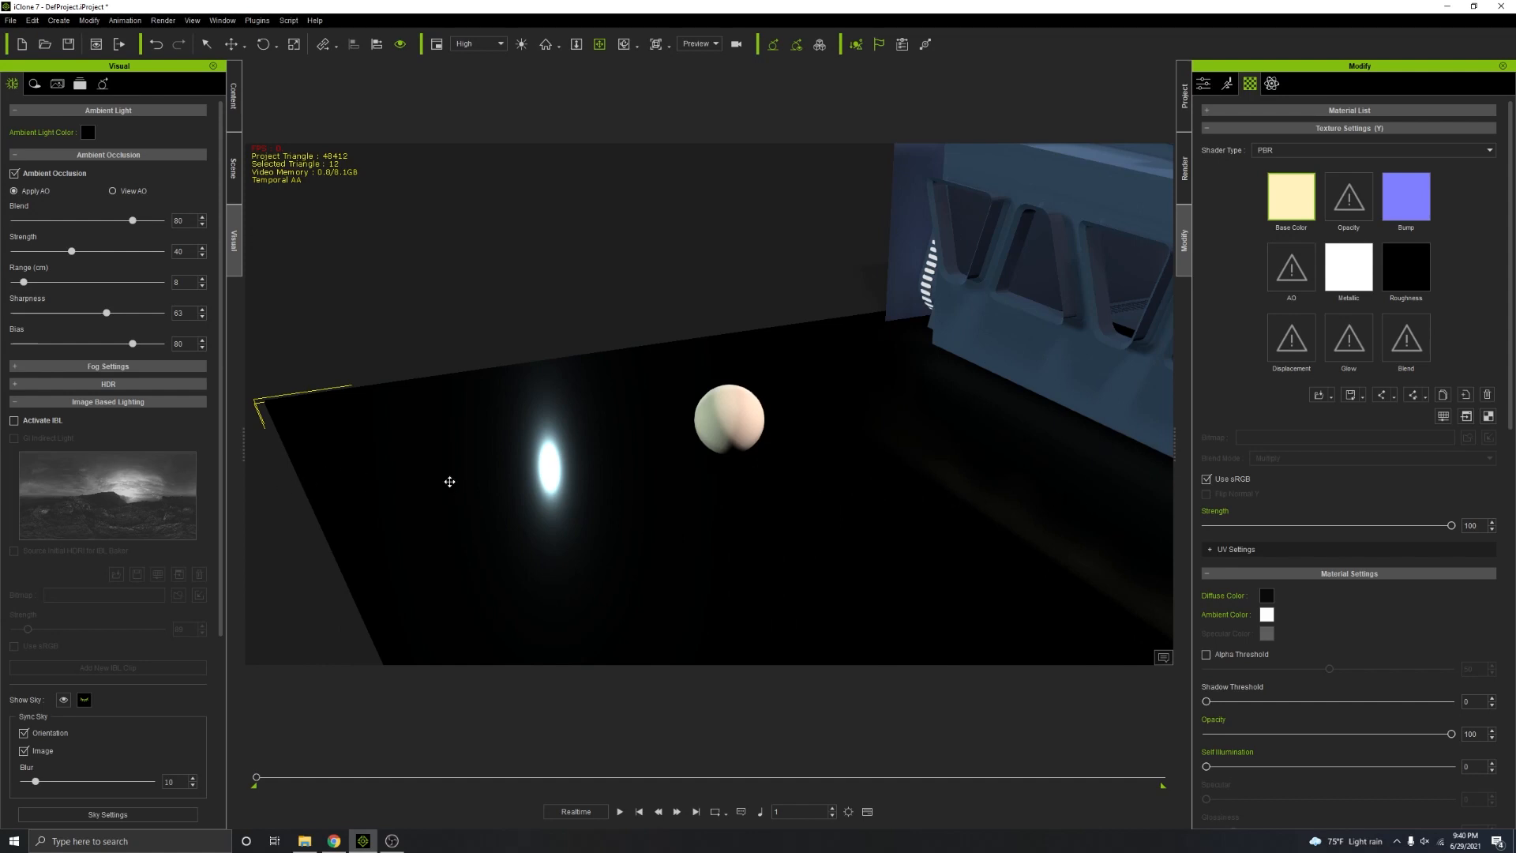
middle_drag(493, 484, 800, 502)
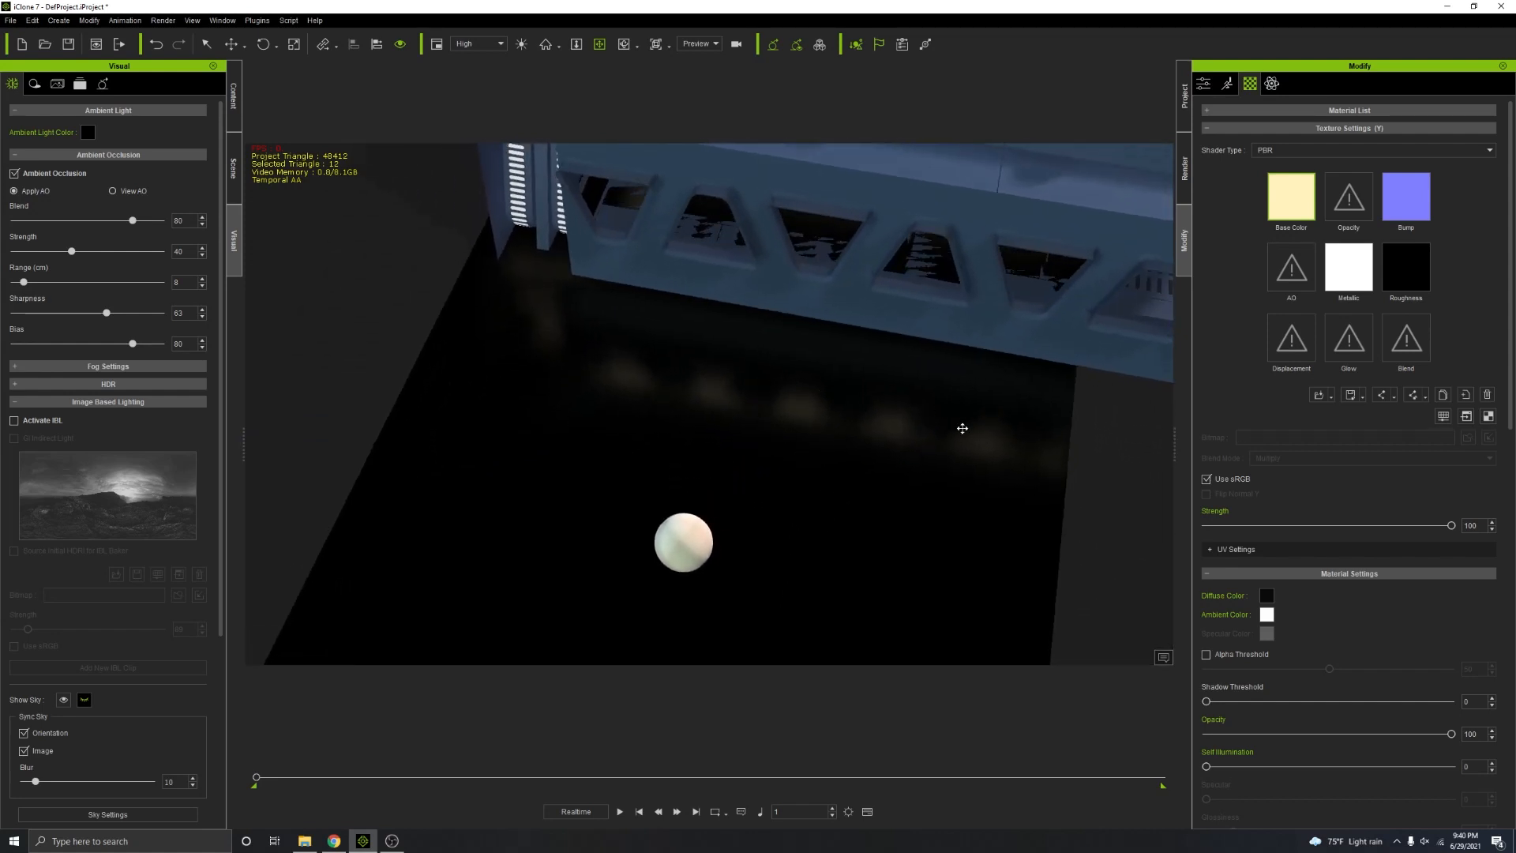
middle_drag(961, 426, 829, 332)
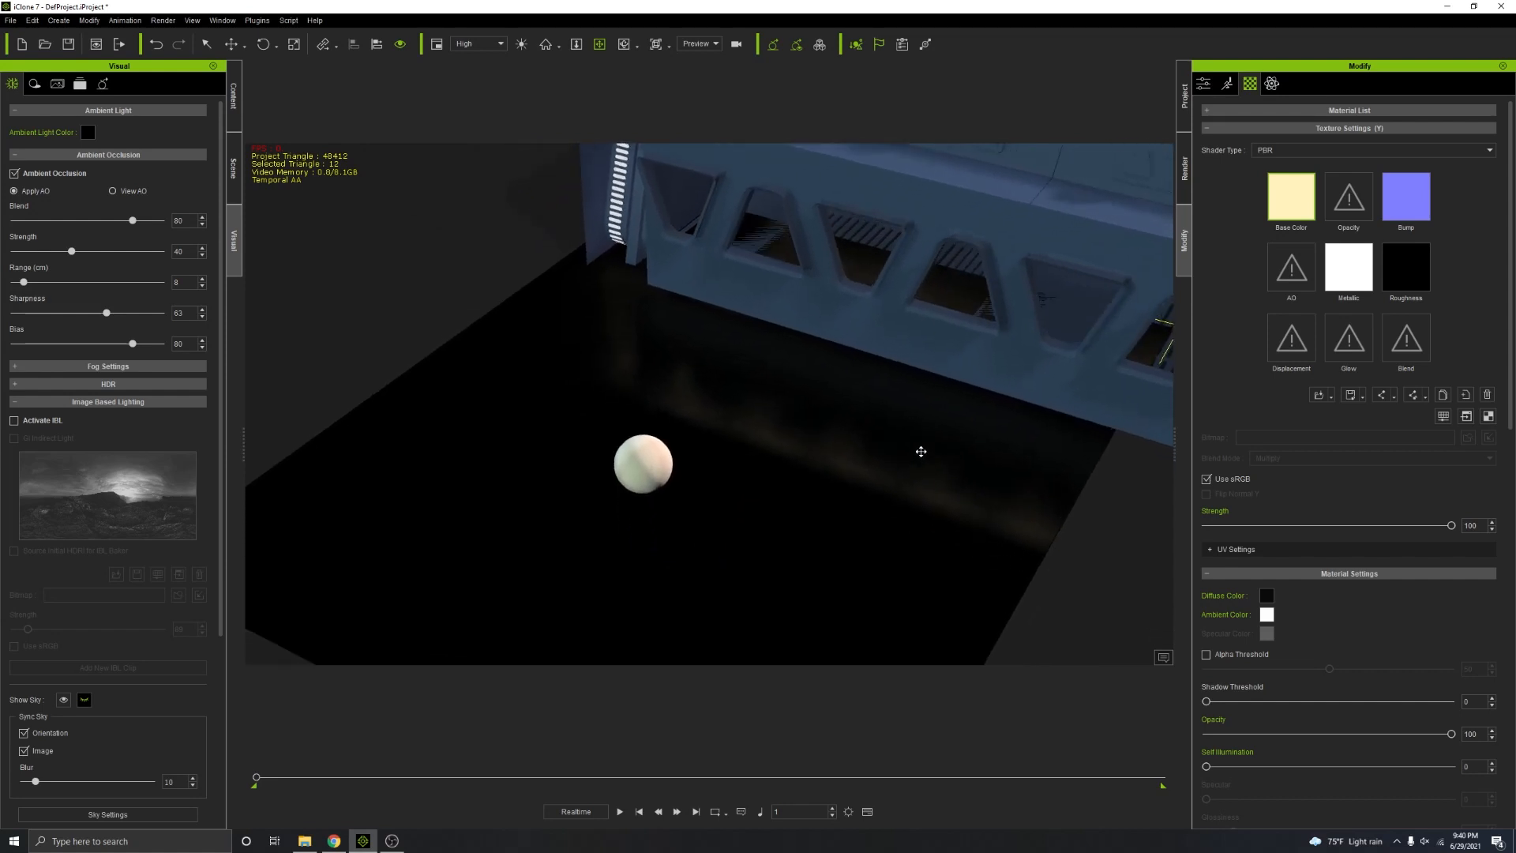
middle_drag(921, 450, 729, 401)
Step: Move the ball across the floor close to the corridor wall and scale it up uniformly to about 187
click(660, 456)
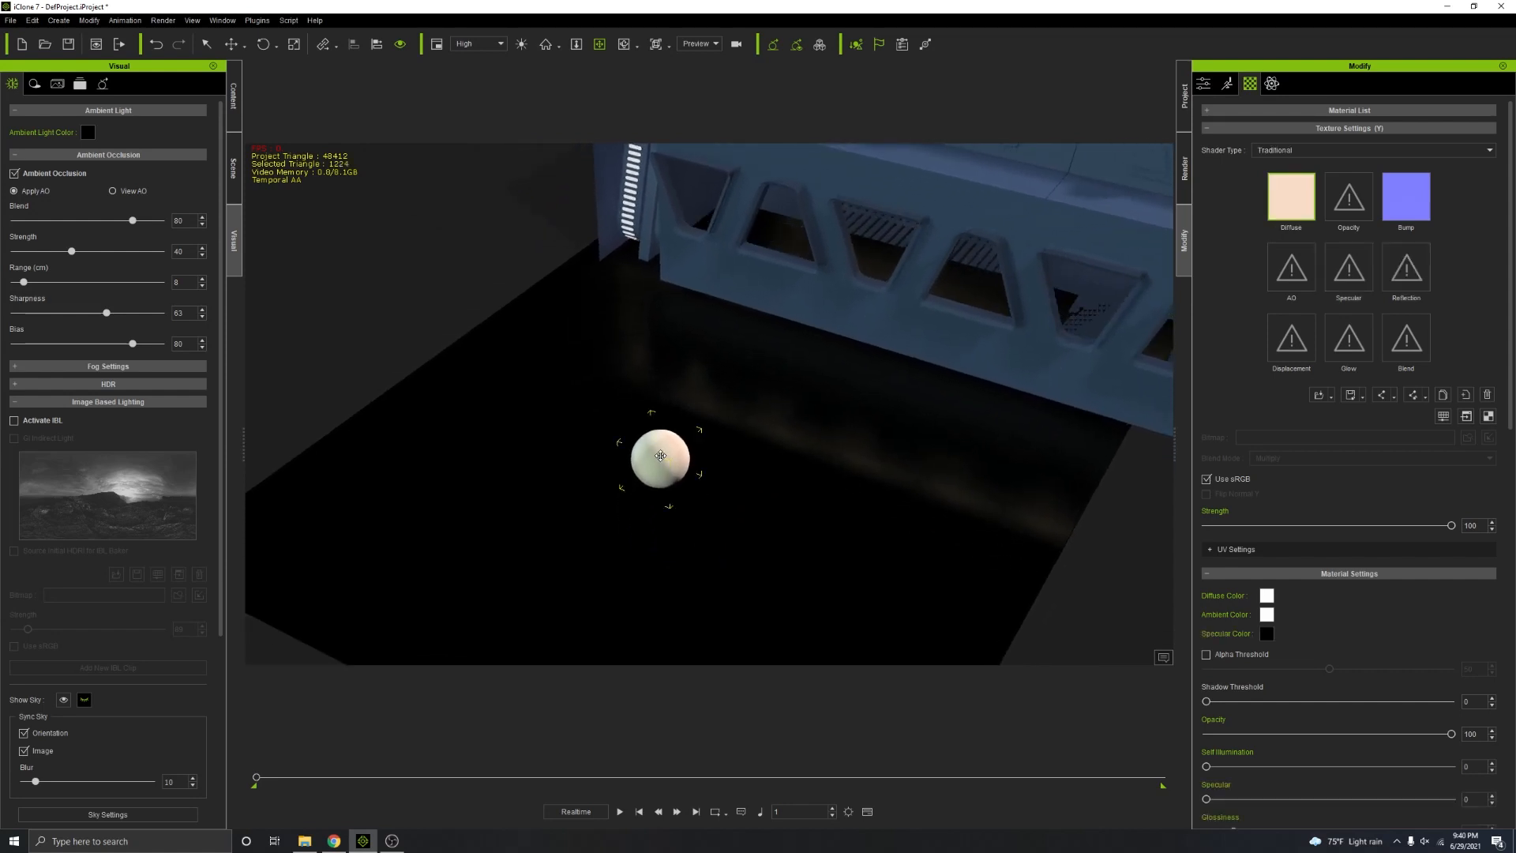
click(231, 44)
drag(718, 430, 824, 333)
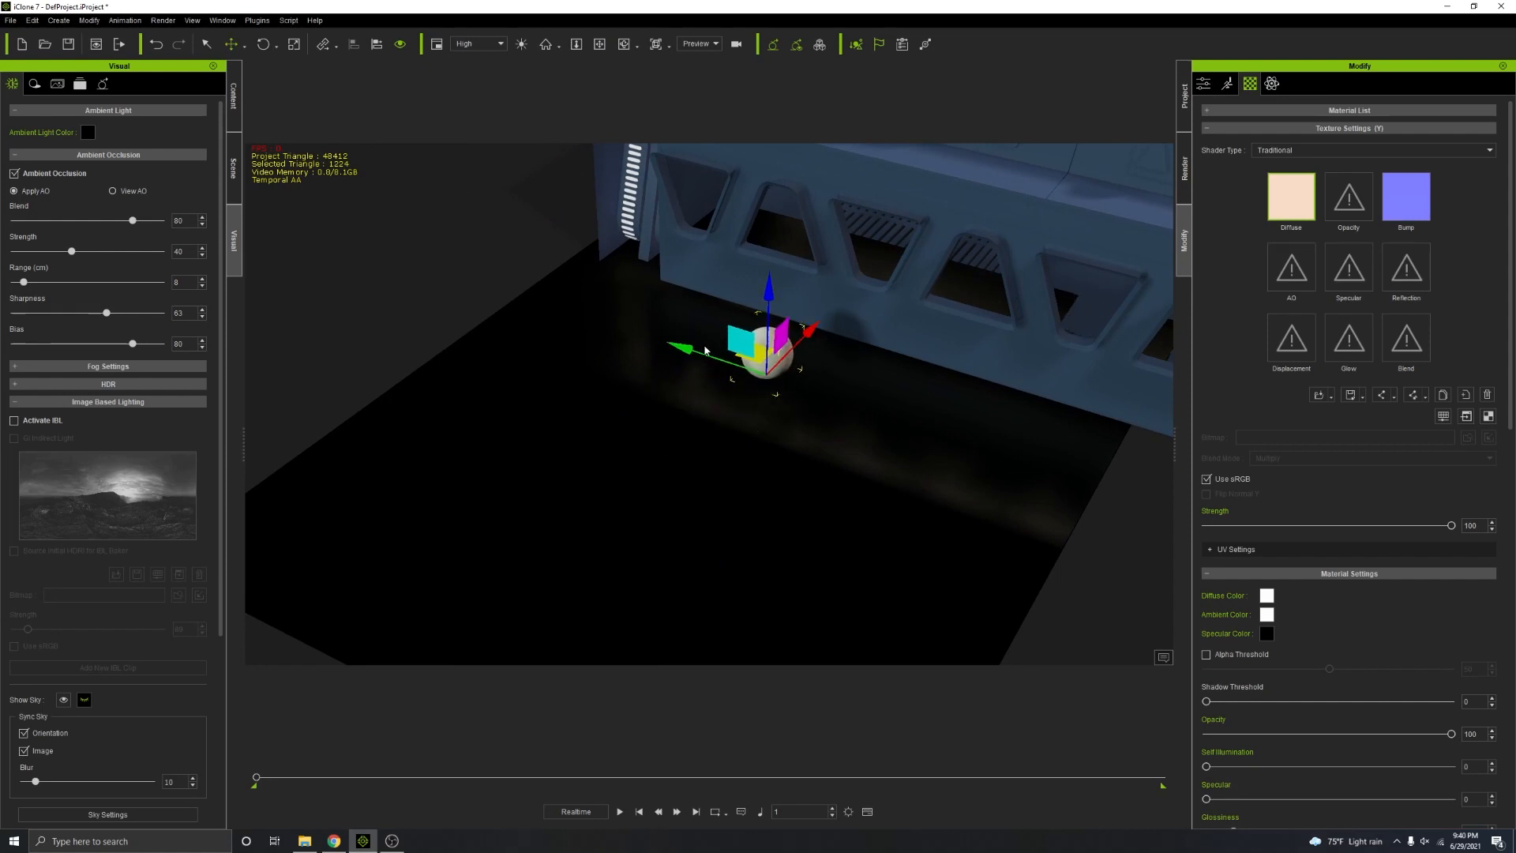
key(e)
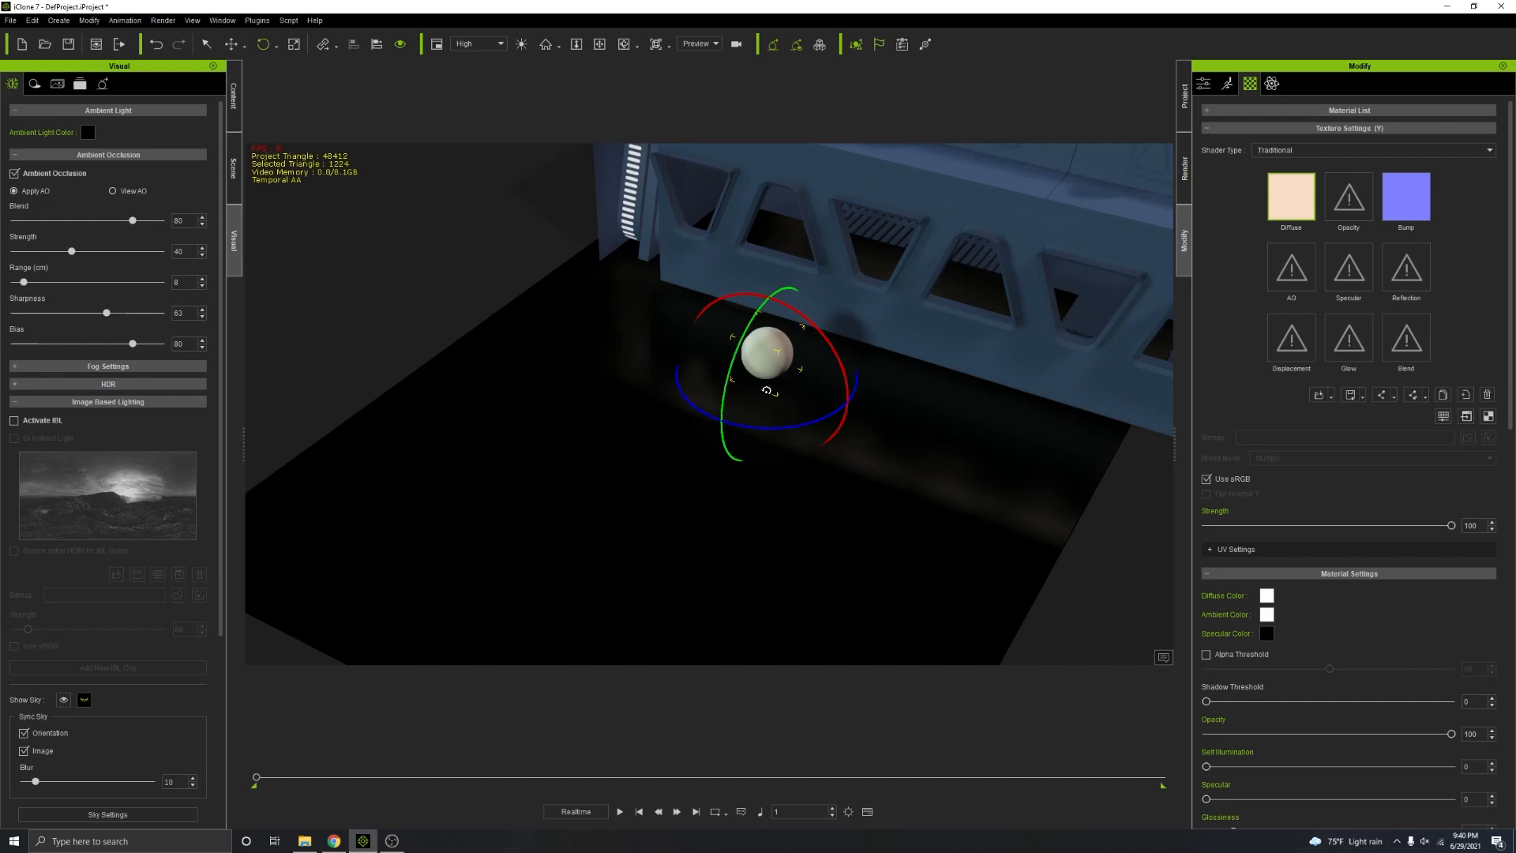
key(r)
drag(767, 380, 890, 301)
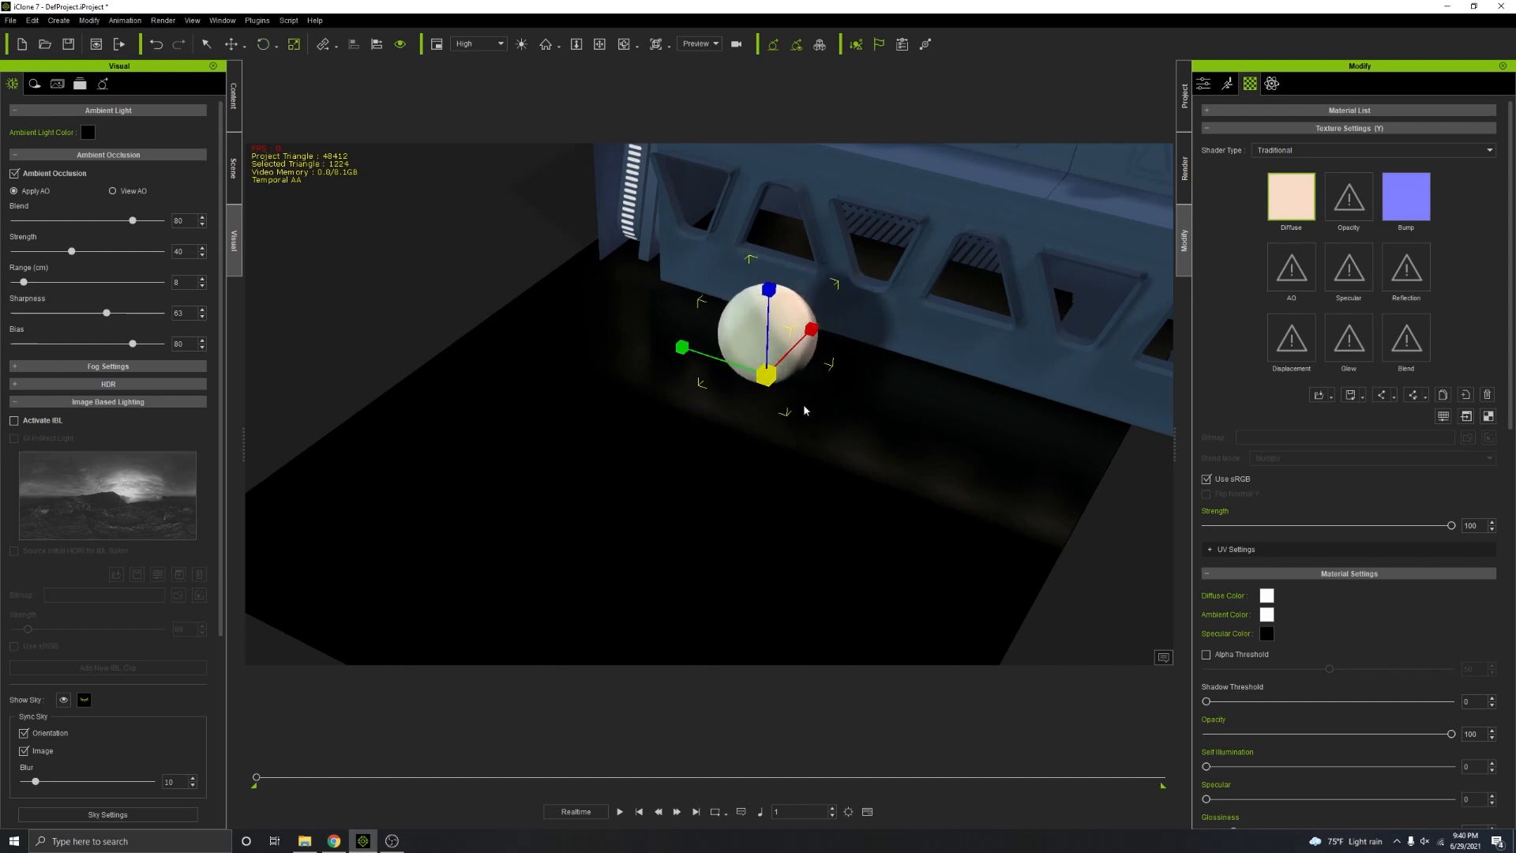
Step: Lower the enlarged ball along Z to about -7 so it sits nearer the floor, and check its reflection
right_drag(804, 409, 1050, 480)
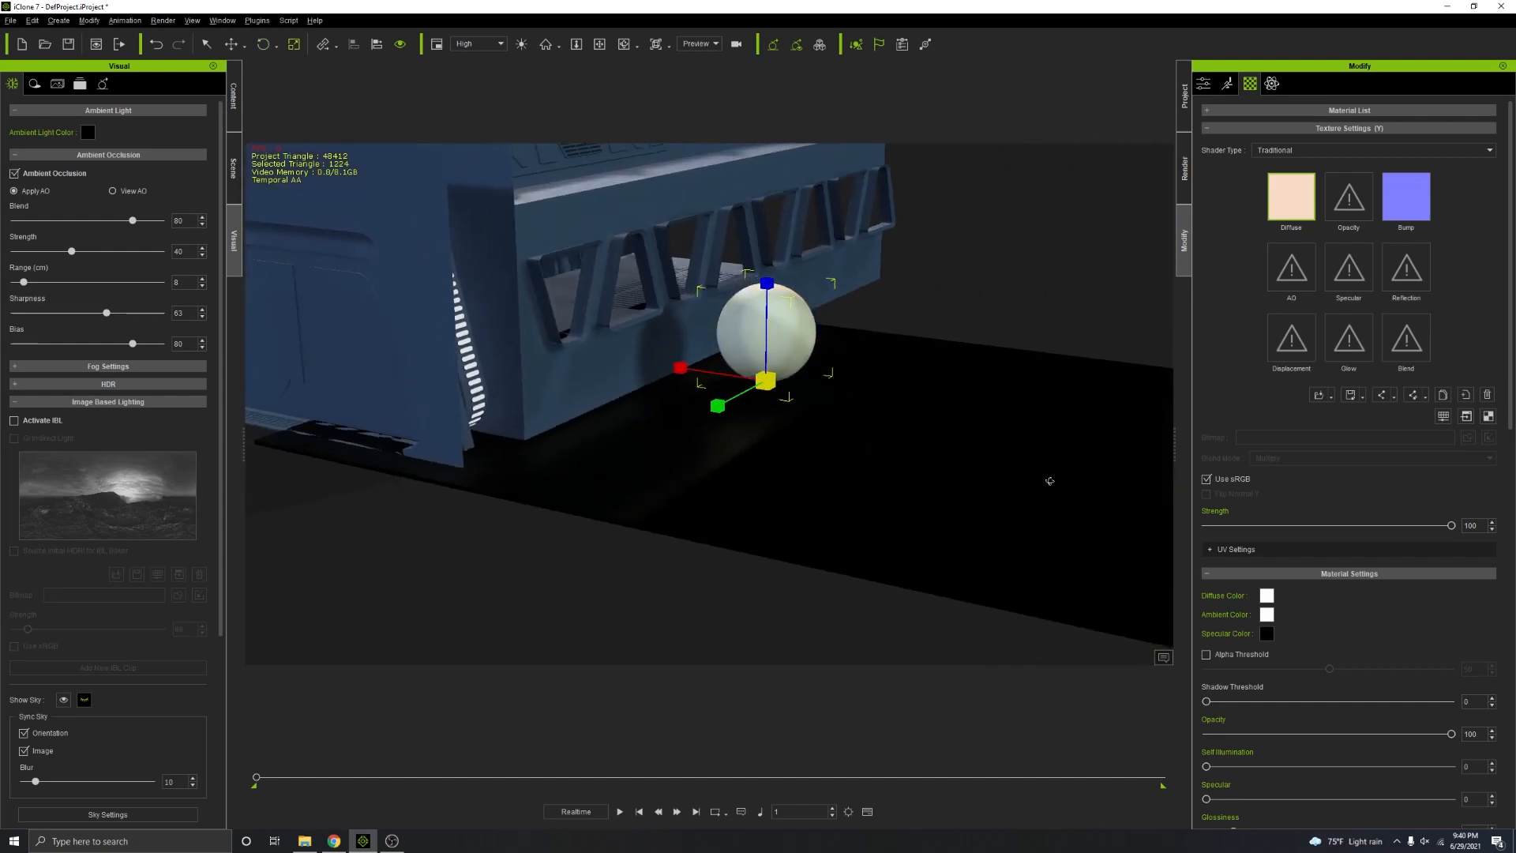
scroll(767, 421, up, 5)
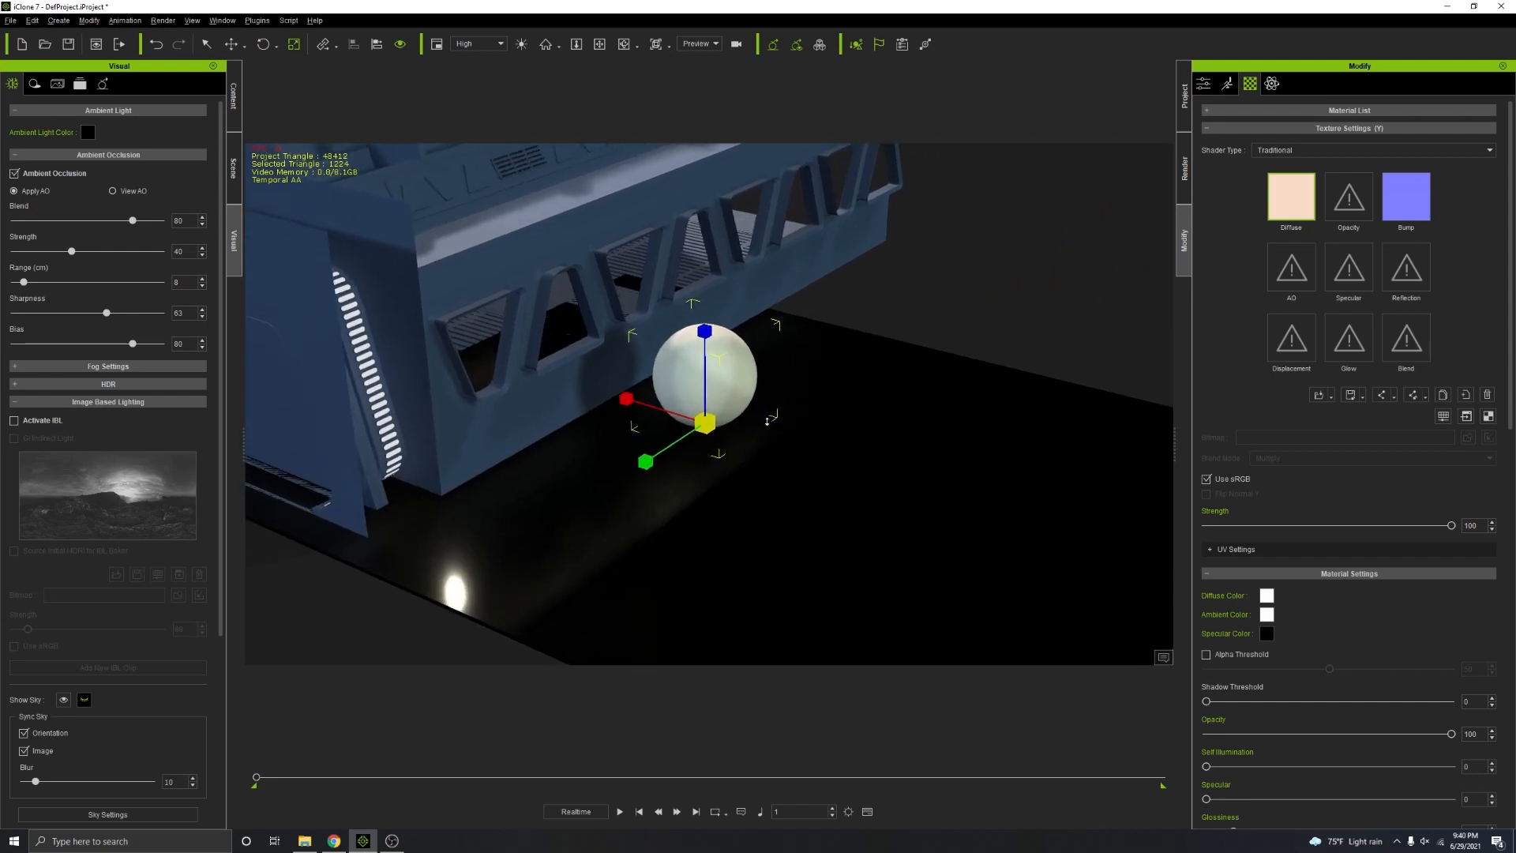
scroll(767, 421, up, 3)
scroll(761, 426, up, 2)
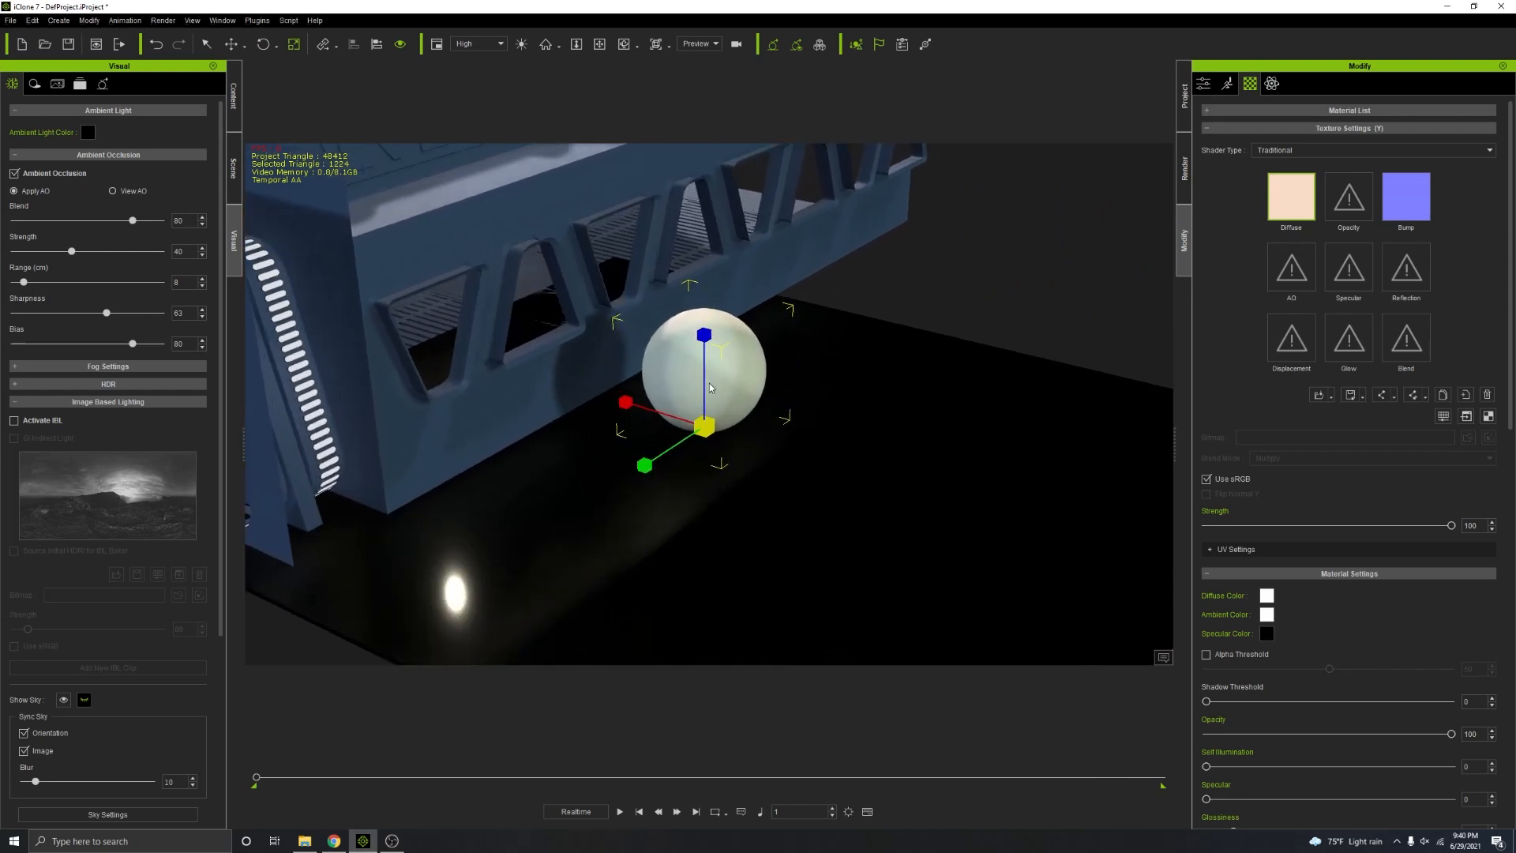
key(w)
drag(703, 339, 714, 378)
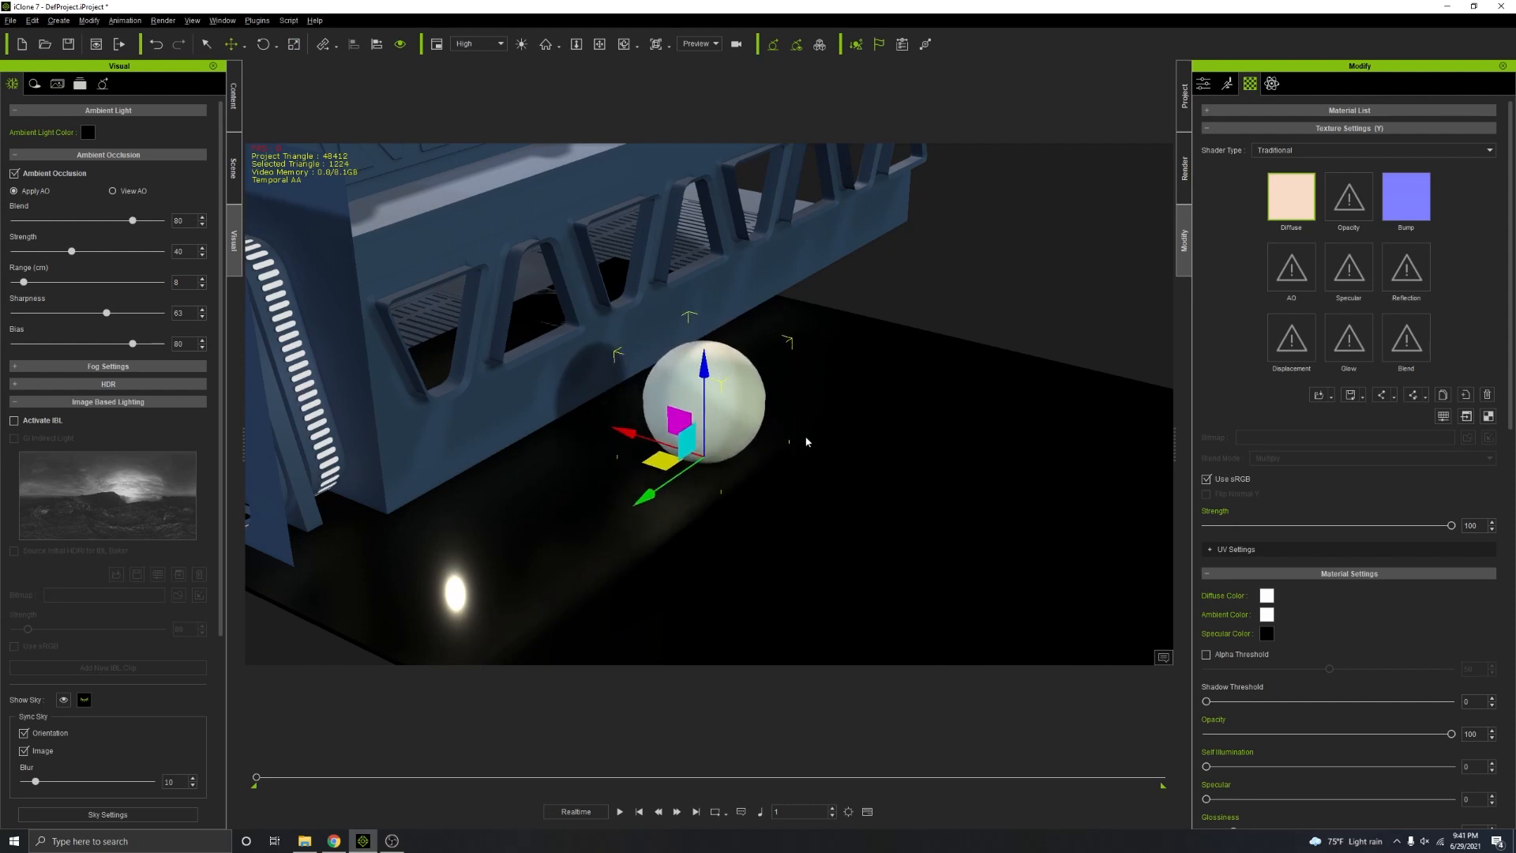
right_click(725, 448)
alt+right_drag(725, 449, 854, 511)
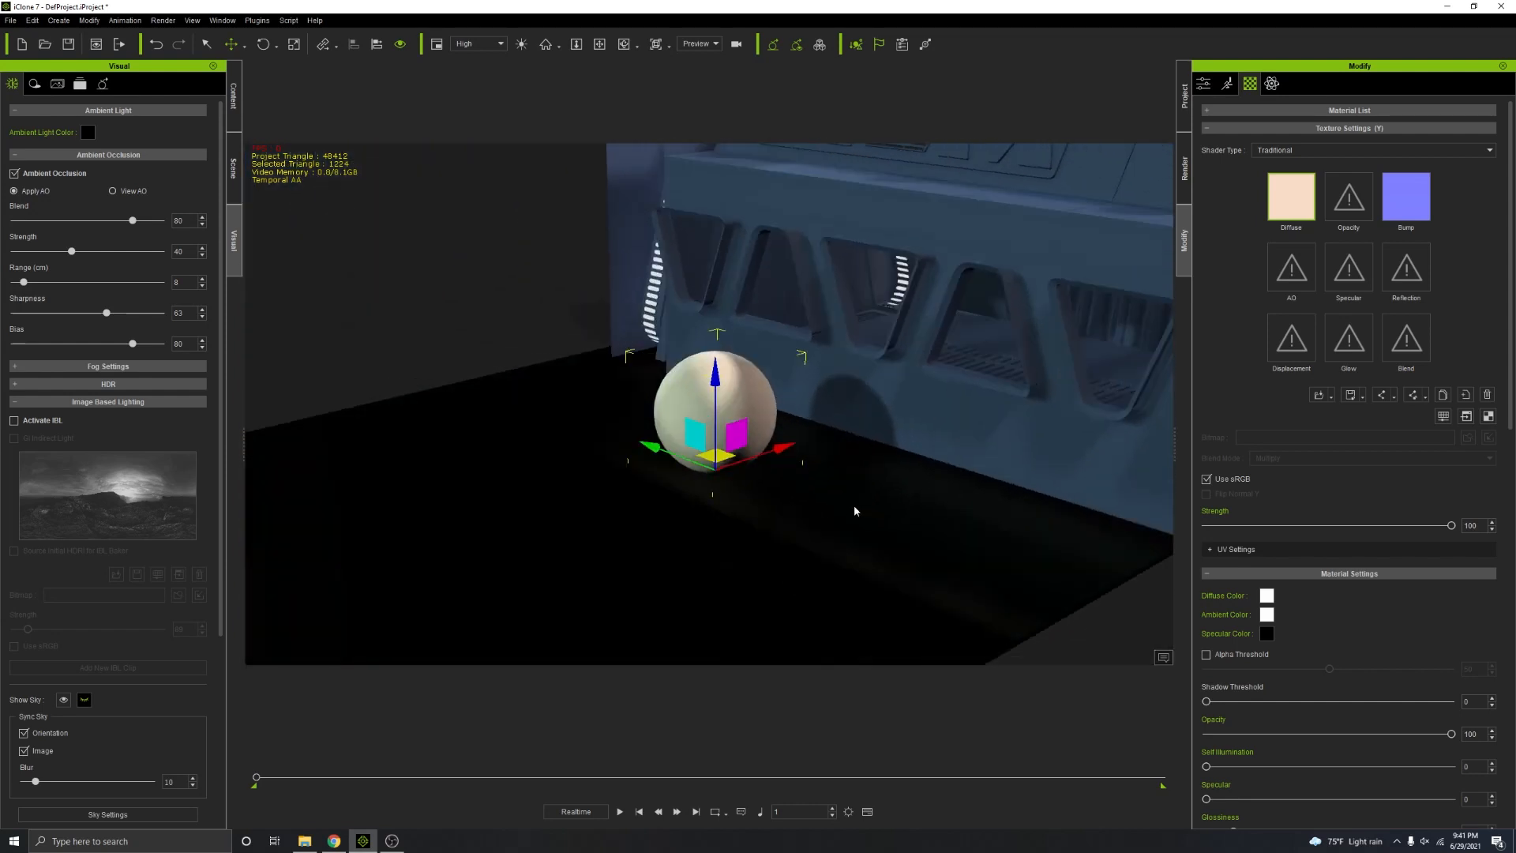
Step: Display the GI voxels, select the GI anchor among the scene's lights and set its GI Range to 84
click(819, 51)
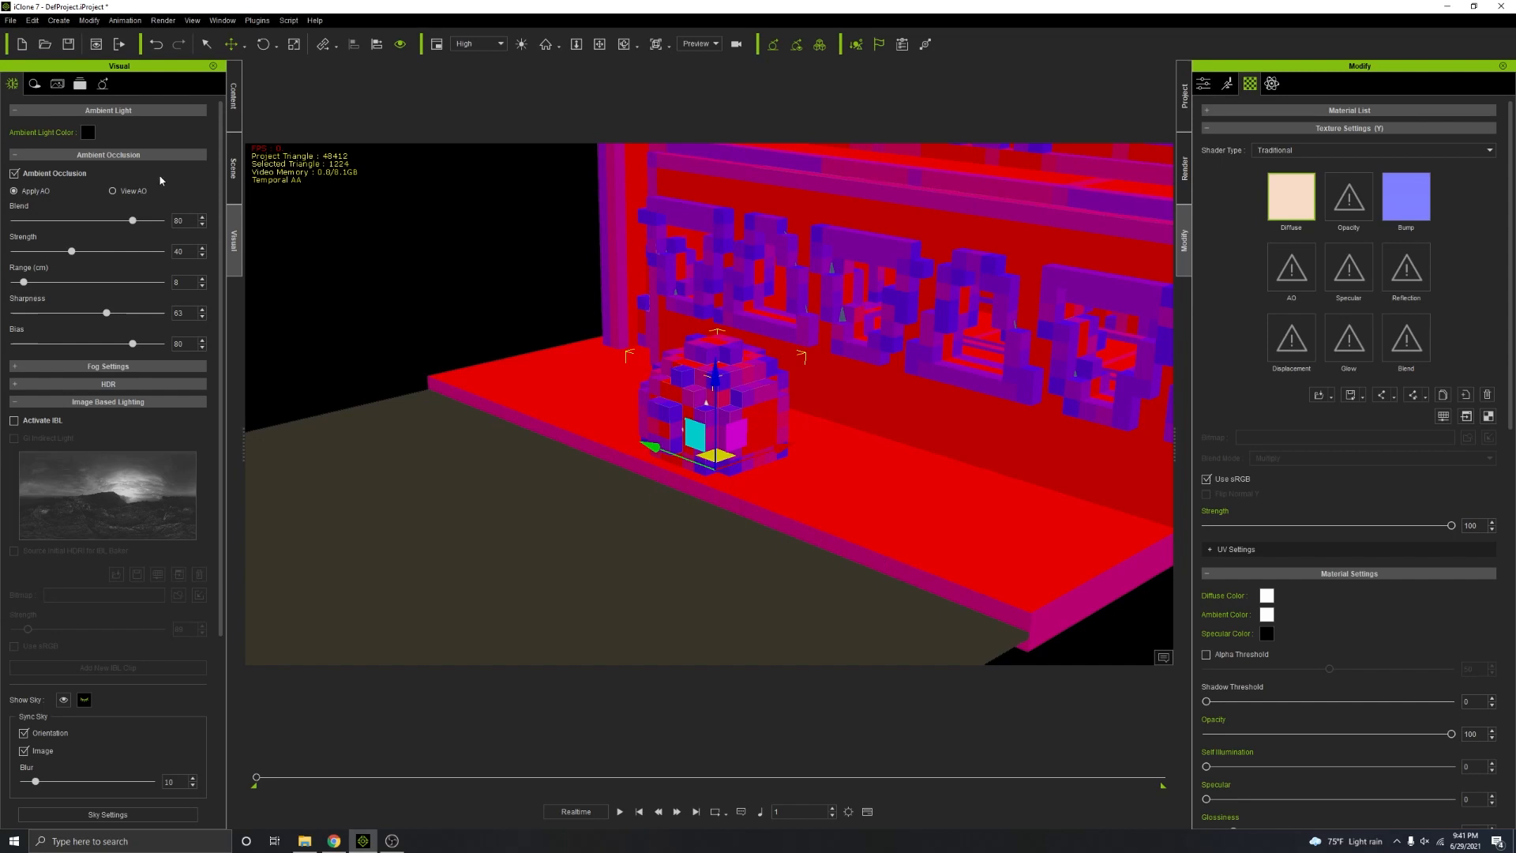
click(233, 195)
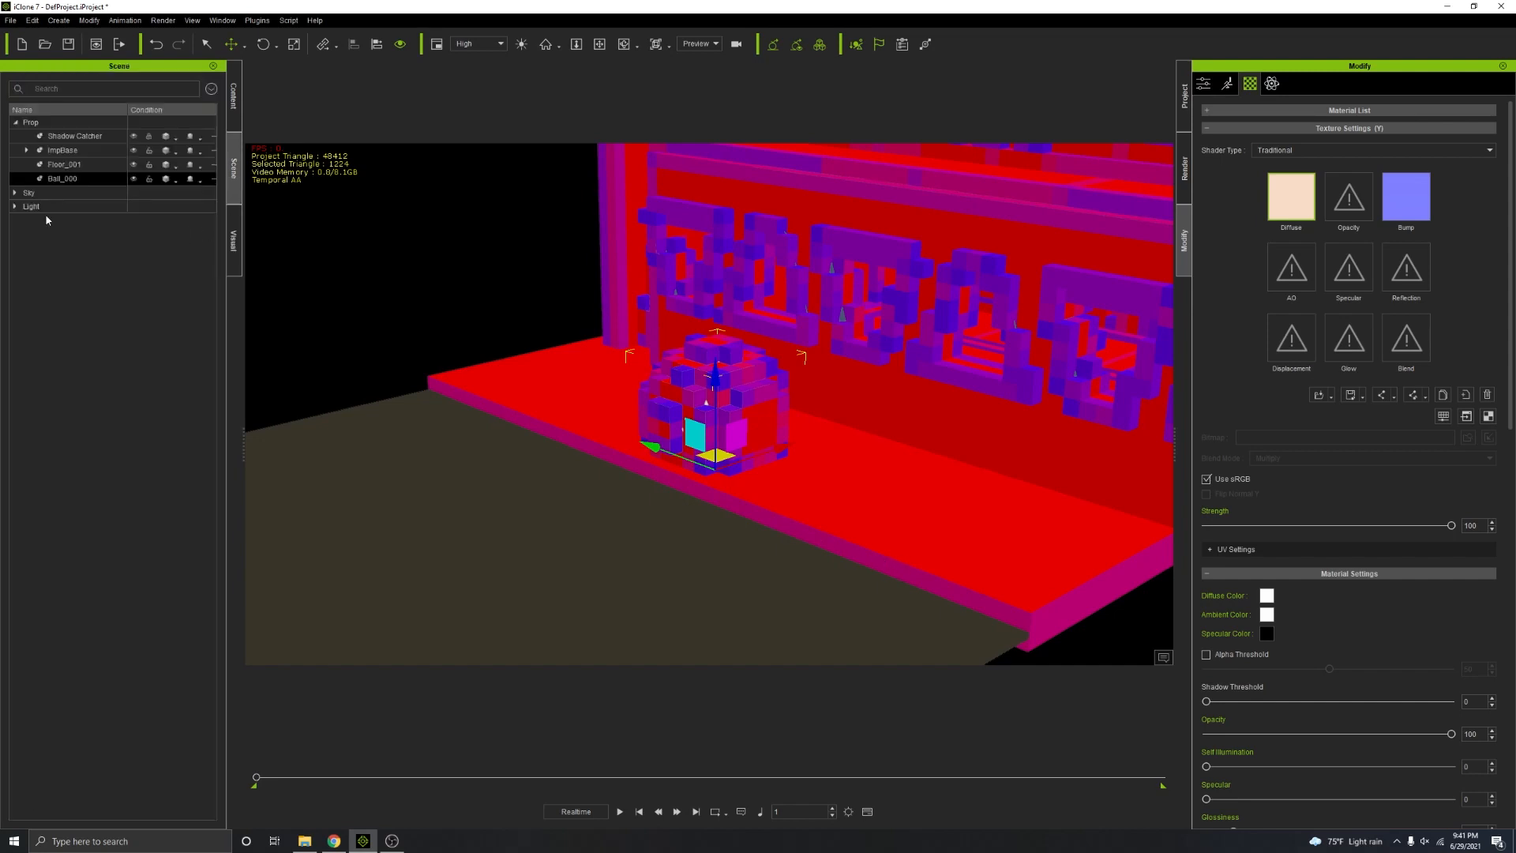
click(15, 206)
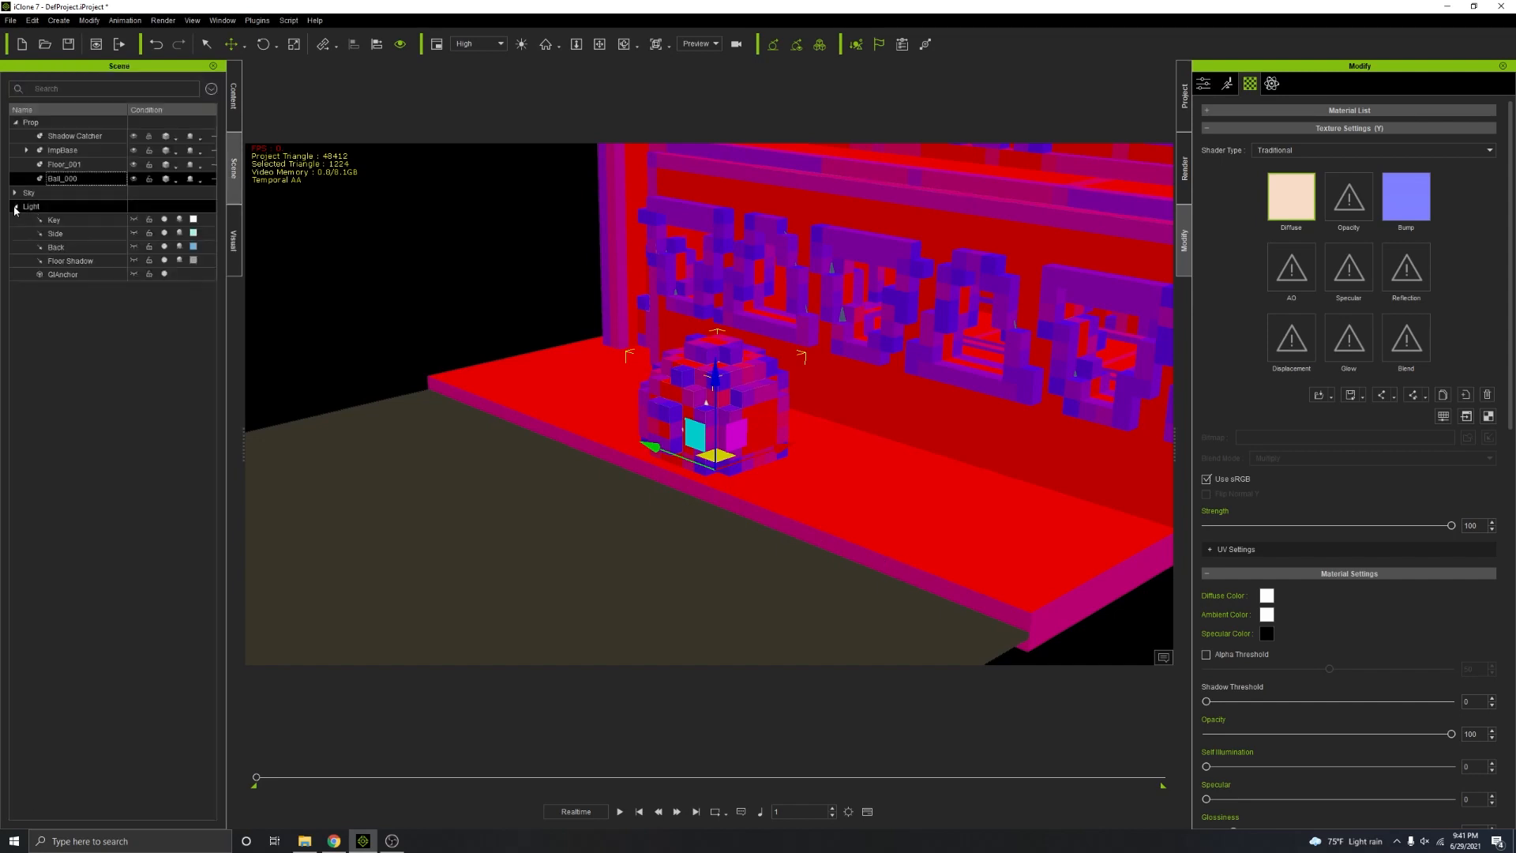
click(63, 276)
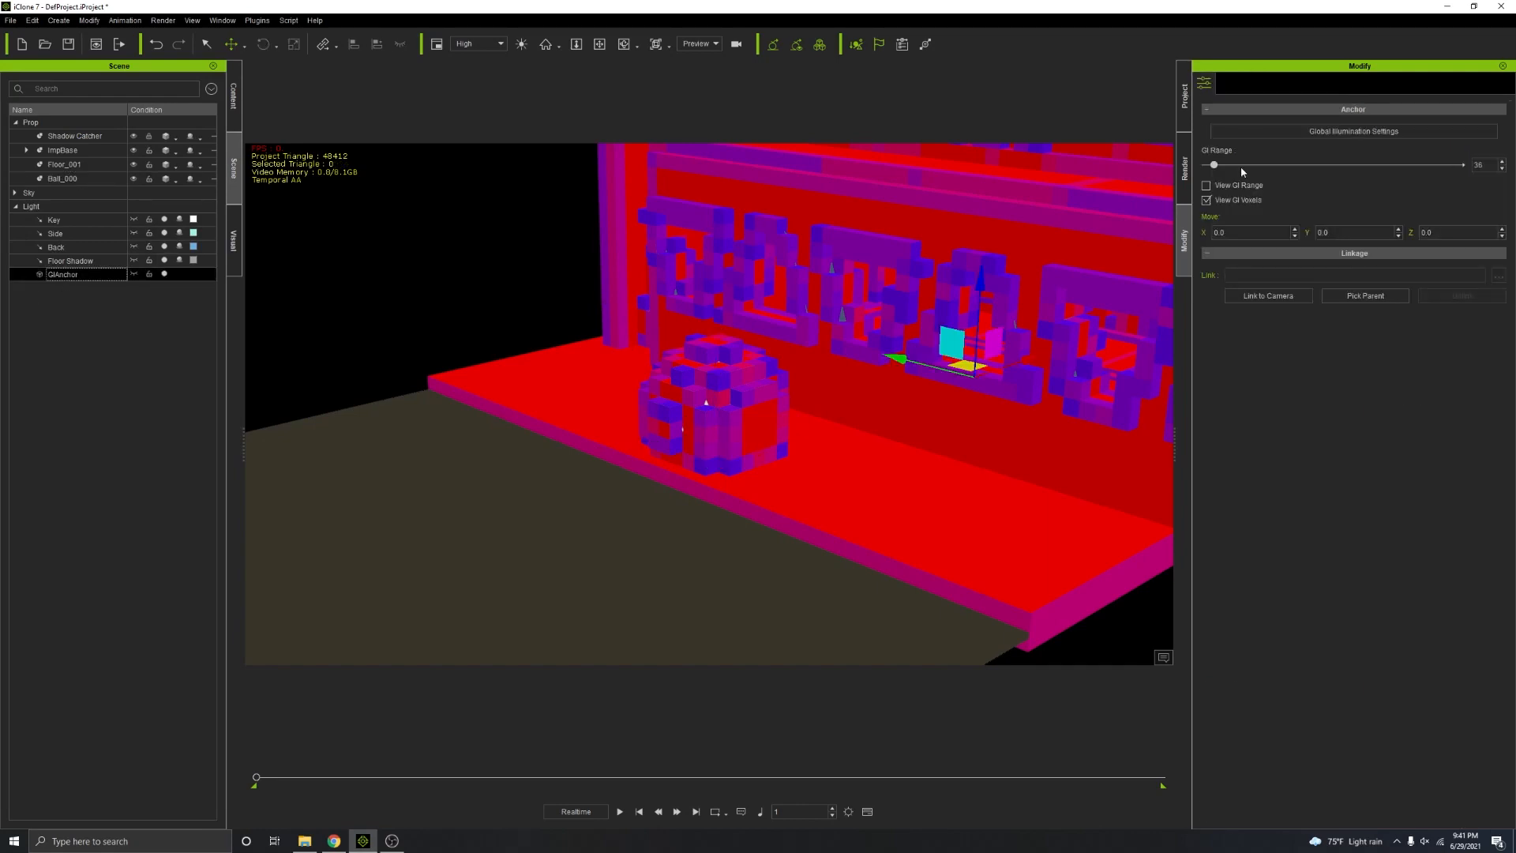
drag(1217, 170, 1230, 169)
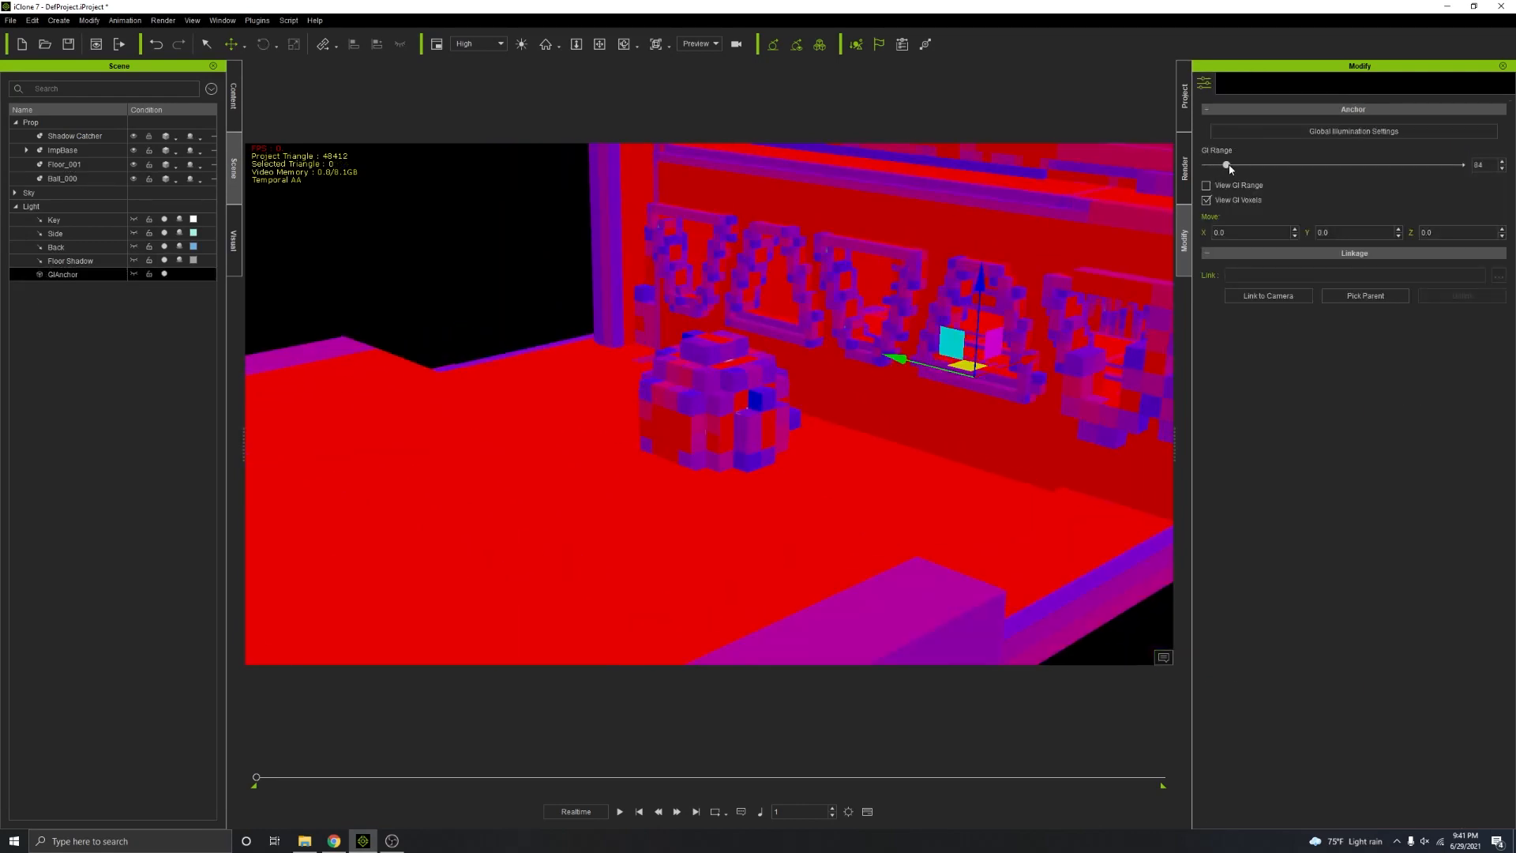
Step: Hide the GI voxels and reduce the anchor's GI Range to 65
click(818, 46)
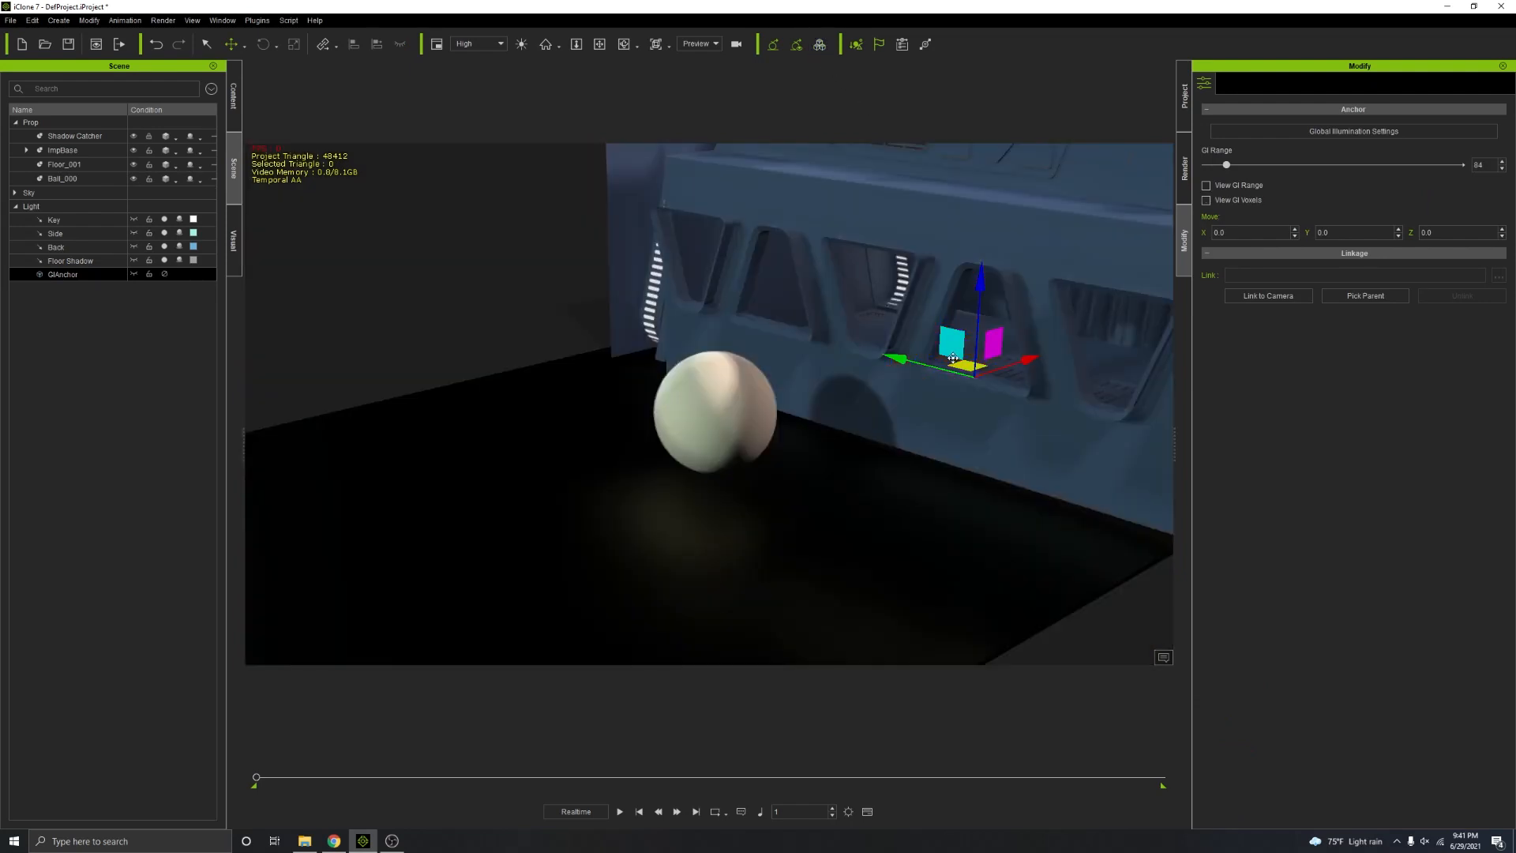
drag(1226, 168, 1222, 175)
right_drag(725, 537, 680, 501)
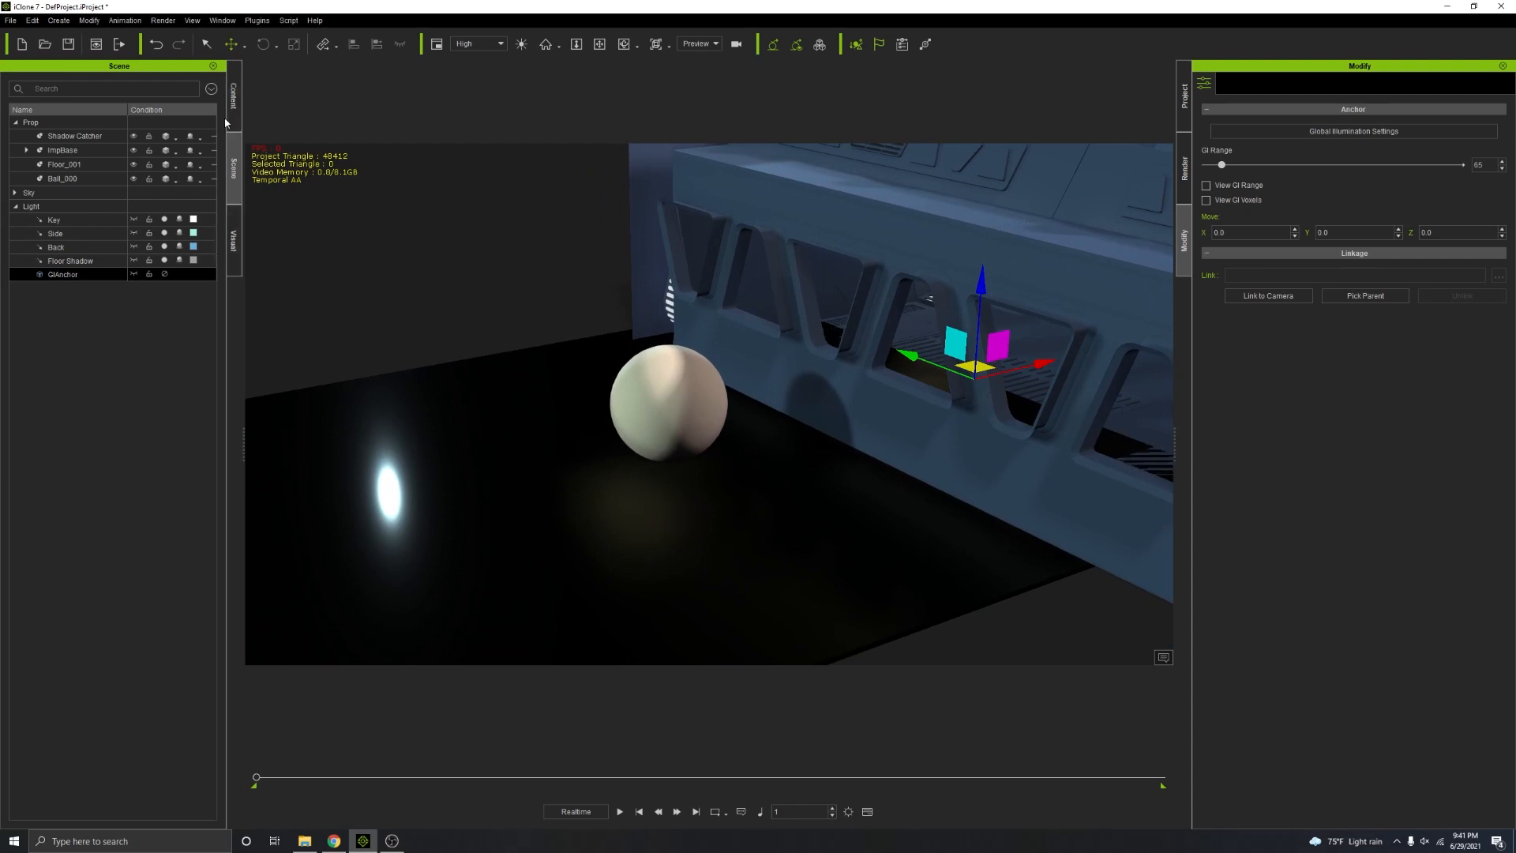
Step: Set the specular Bounce Strength of Global Illumination to 7.2 and examine the ball's reflection on the floor
click(236, 237)
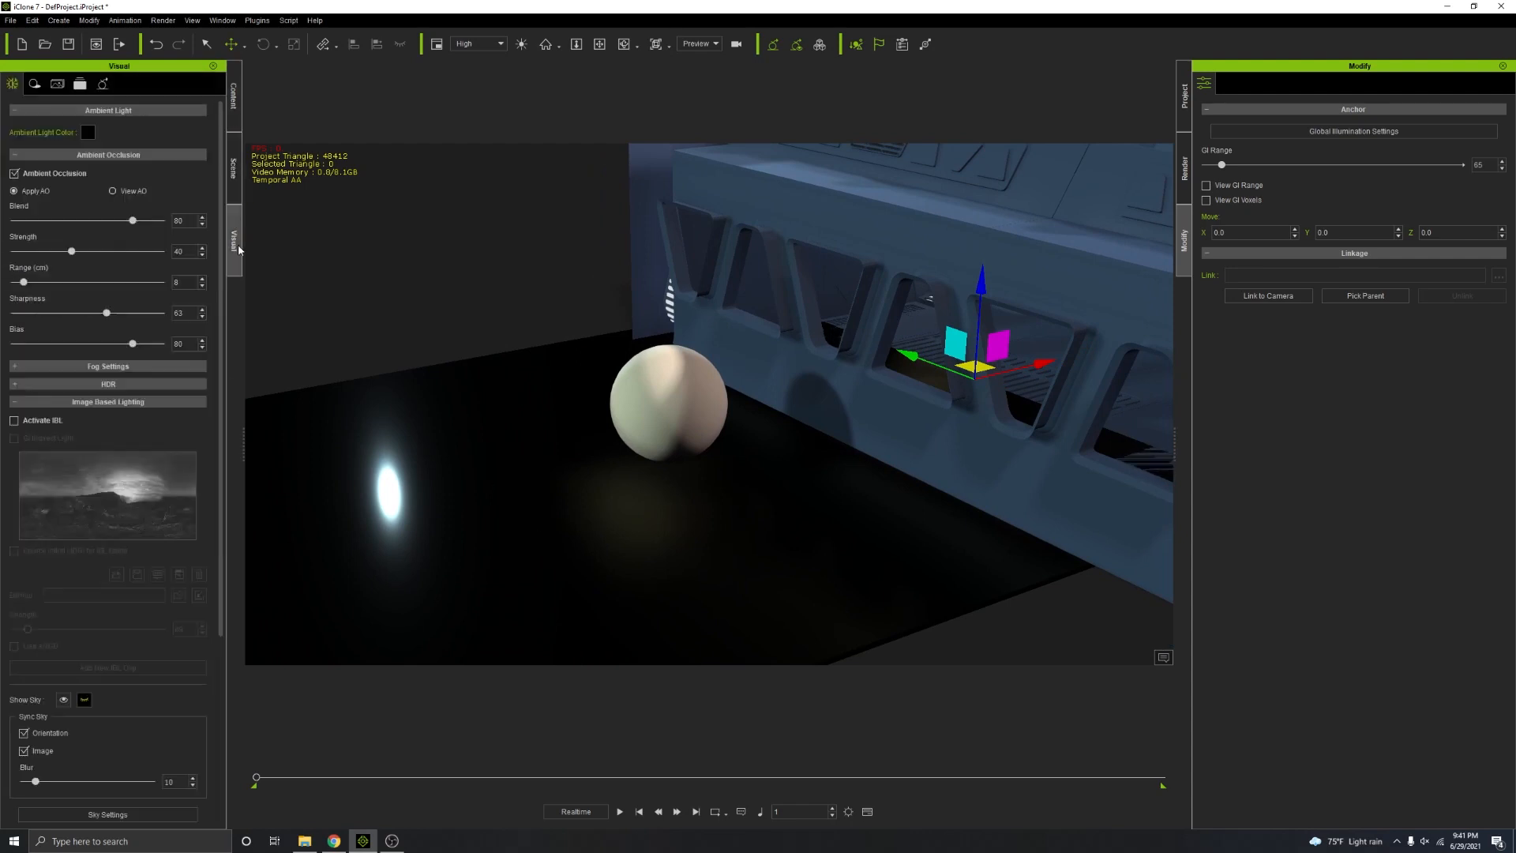
click(104, 85)
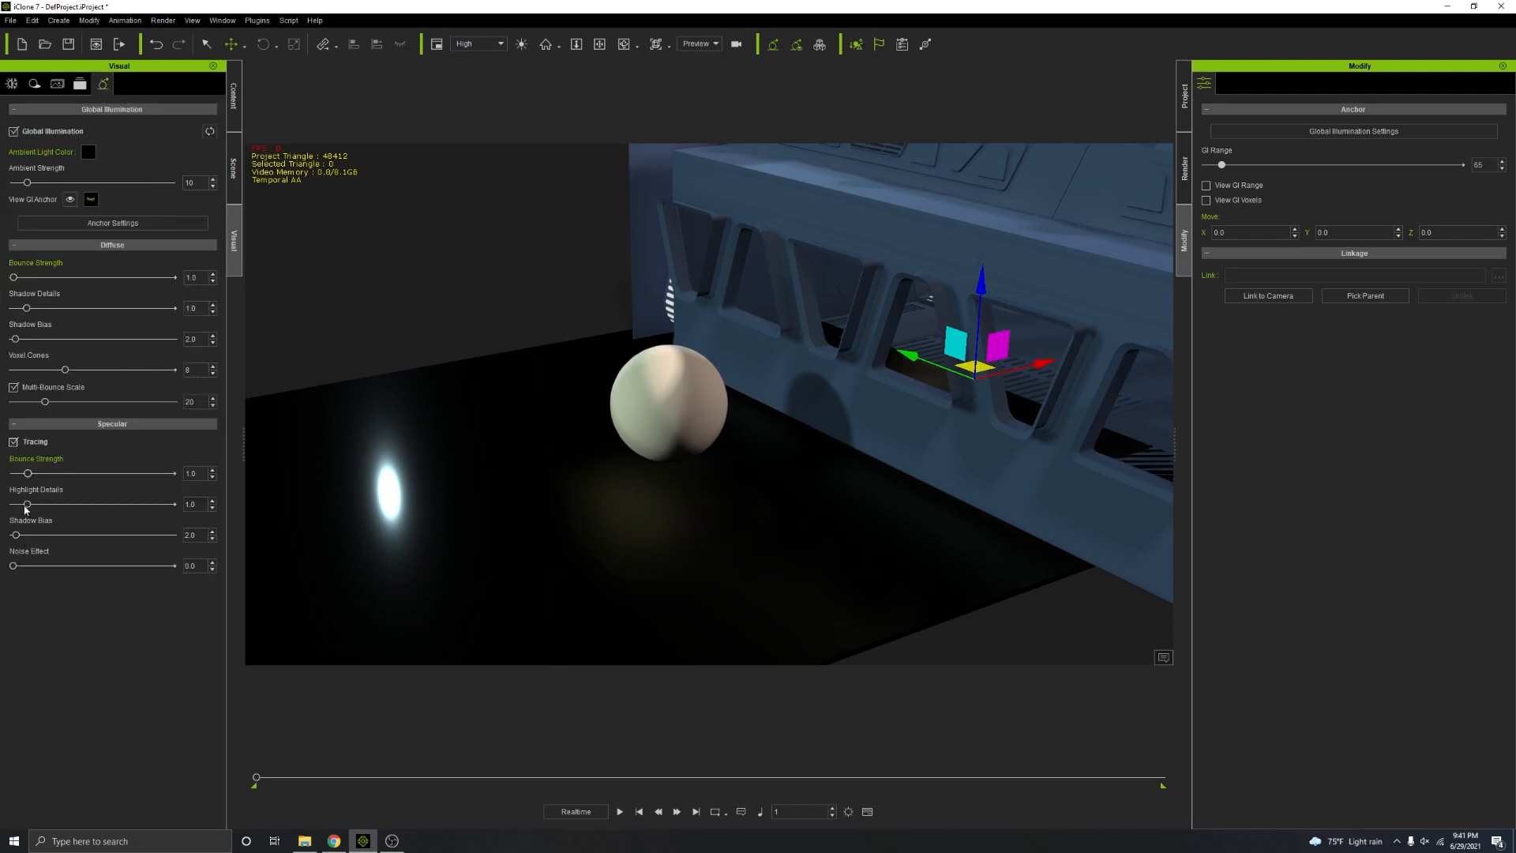
click(13, 442)
mouse_move(28, 473)
mouse_down()
mouse_move(162, 474)
mouse_move(127, 474)
mouse_up()
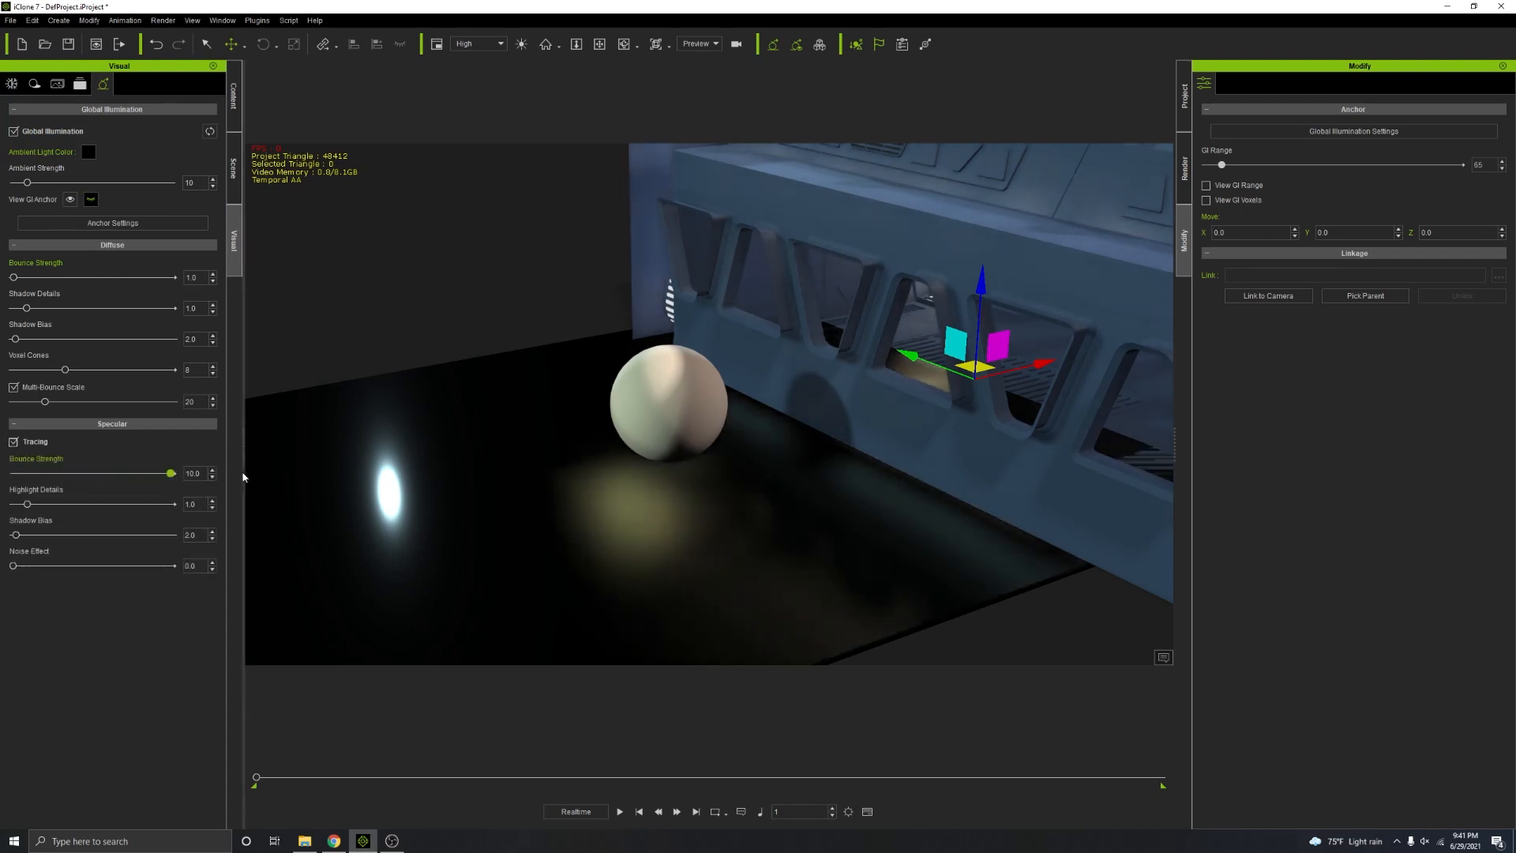
alt+right_drag(577, 482, 934, 490)
alt+drag(934, 490, 727, 491)
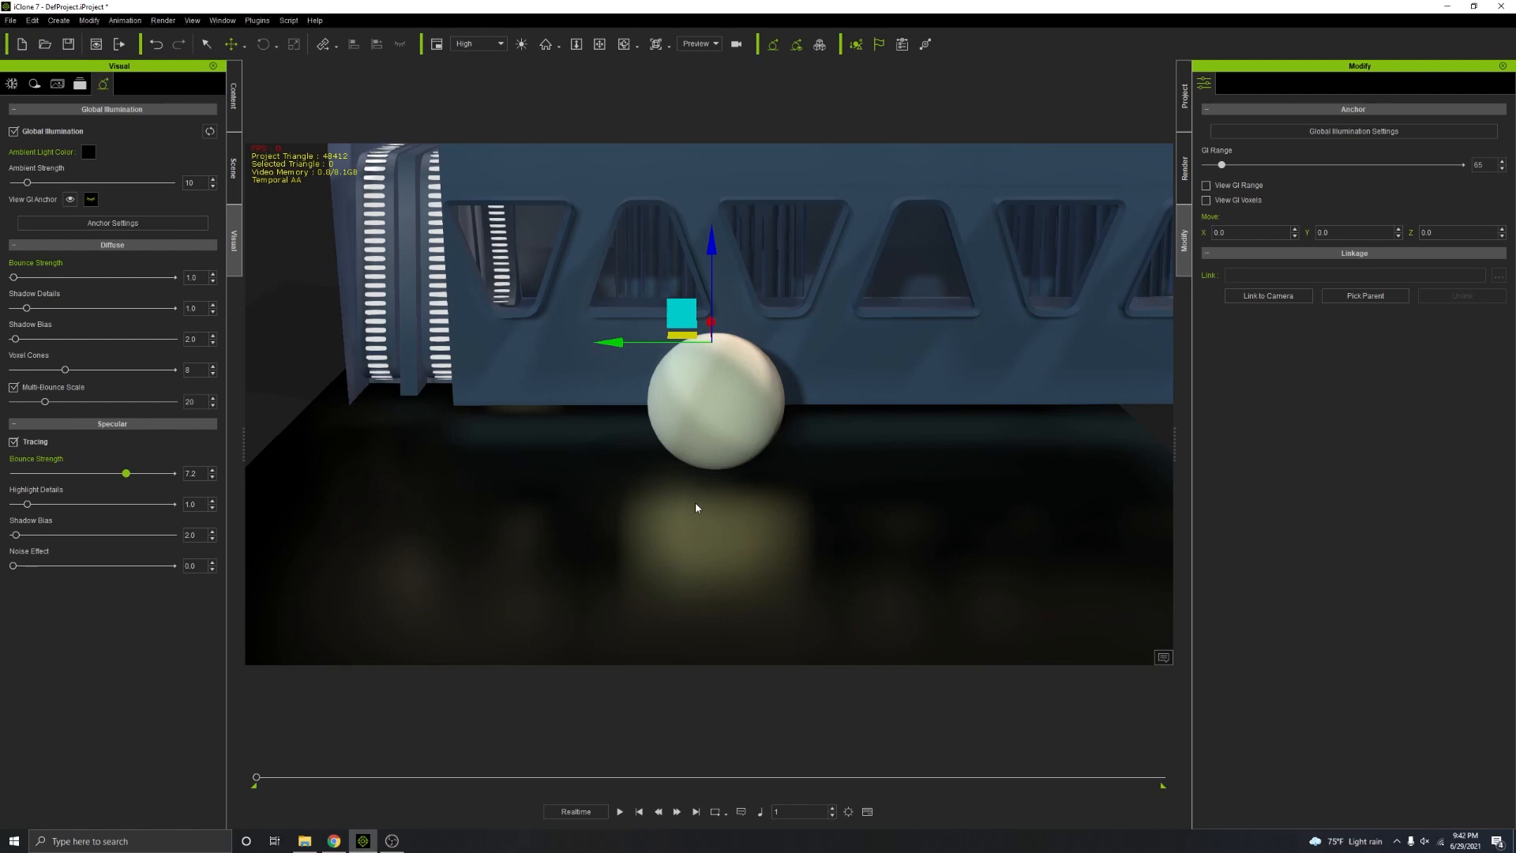
right_drag(683, 536, 726, 464)
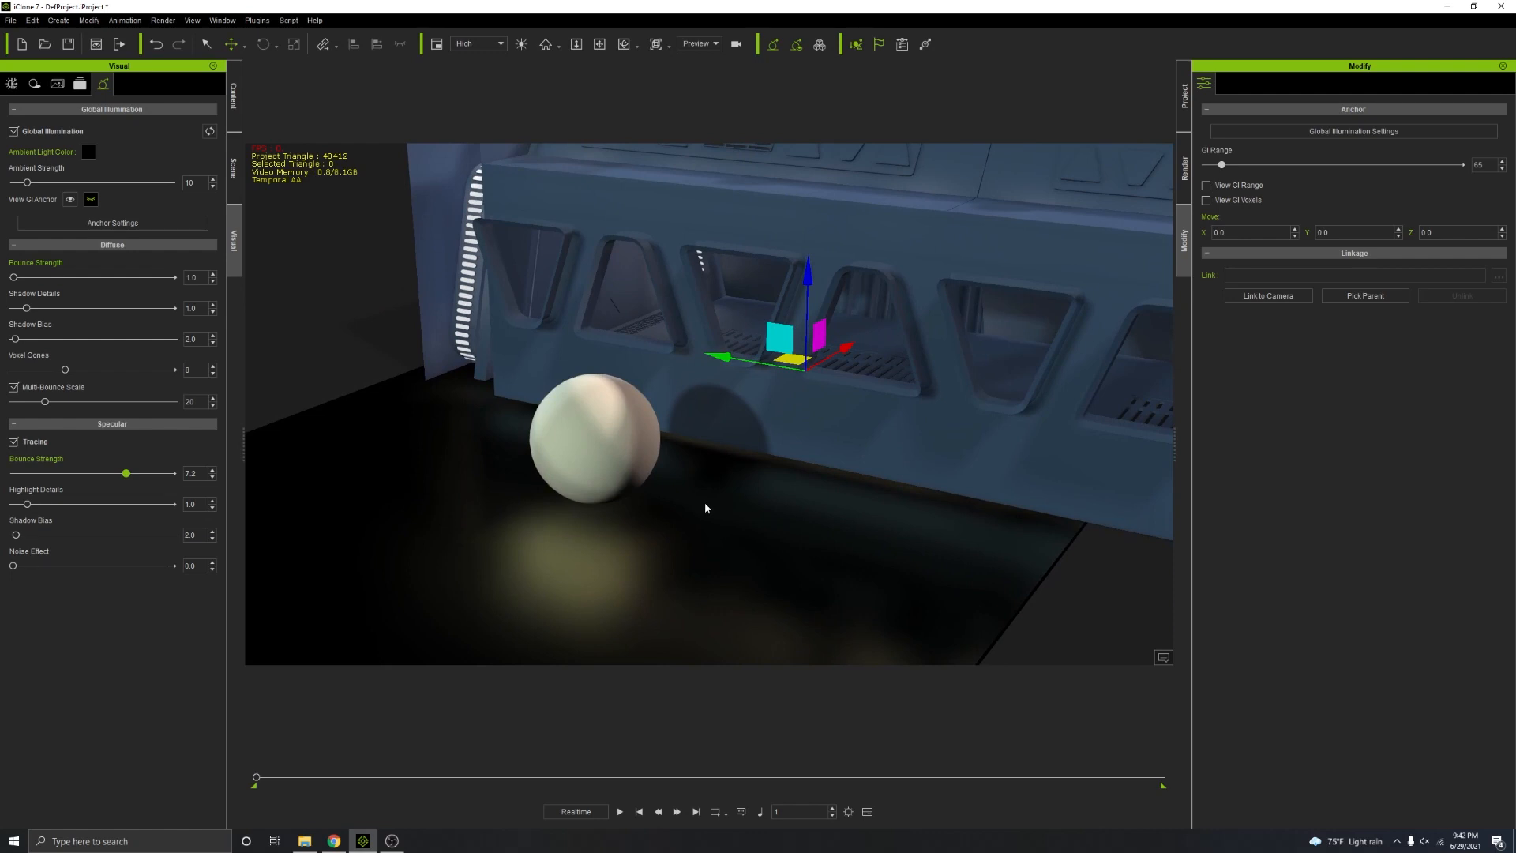
Step: Delete the test ball and the floor plane, and frame the corridor prop in the view
click(613, 464)
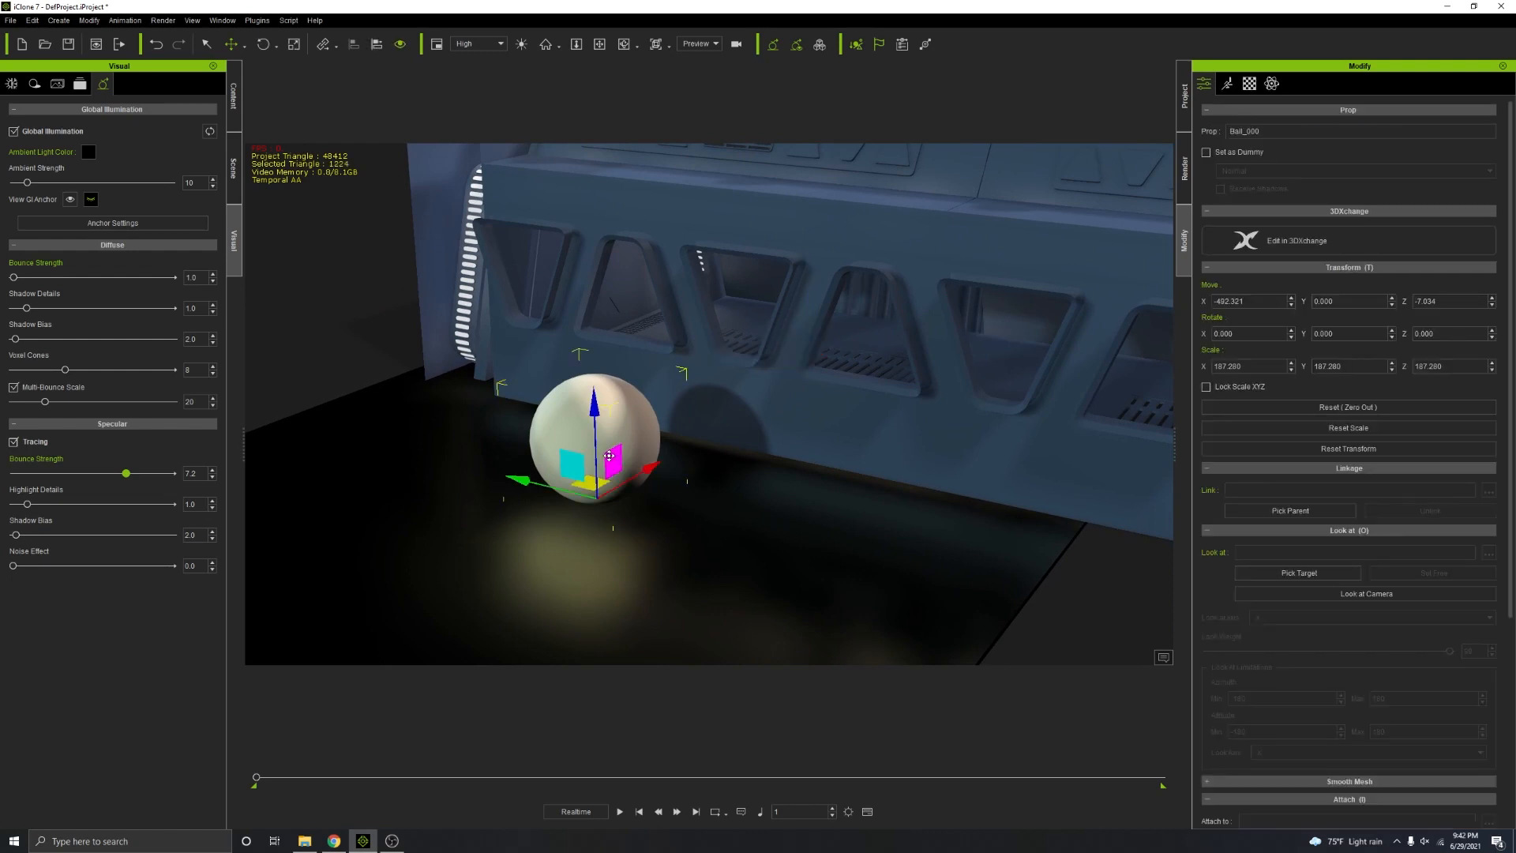
key(Delete)
click(634, 566)
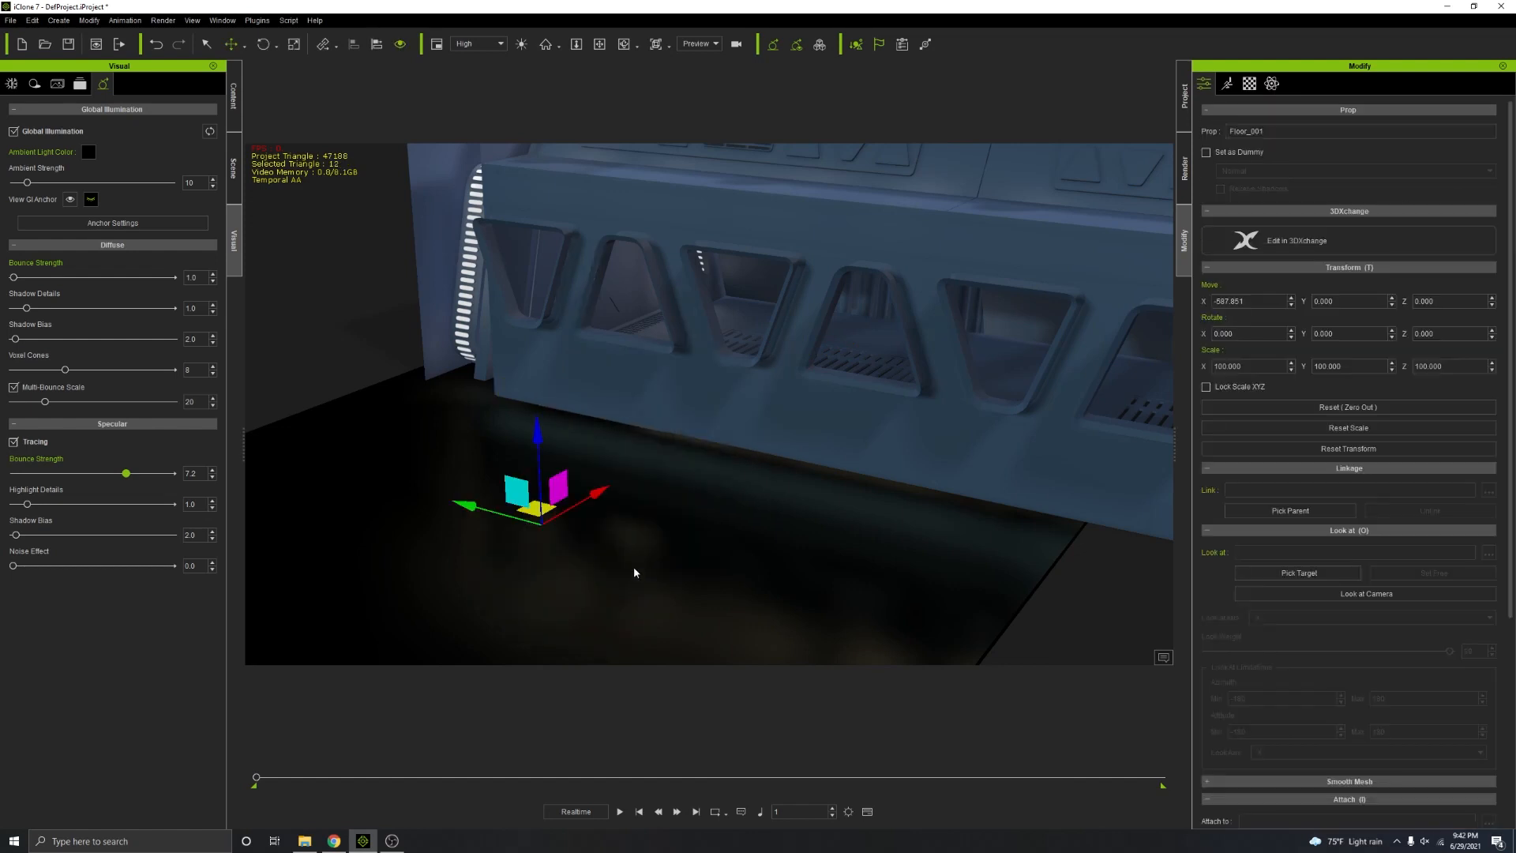
key(Delete)
click(754, 402)
key(f)
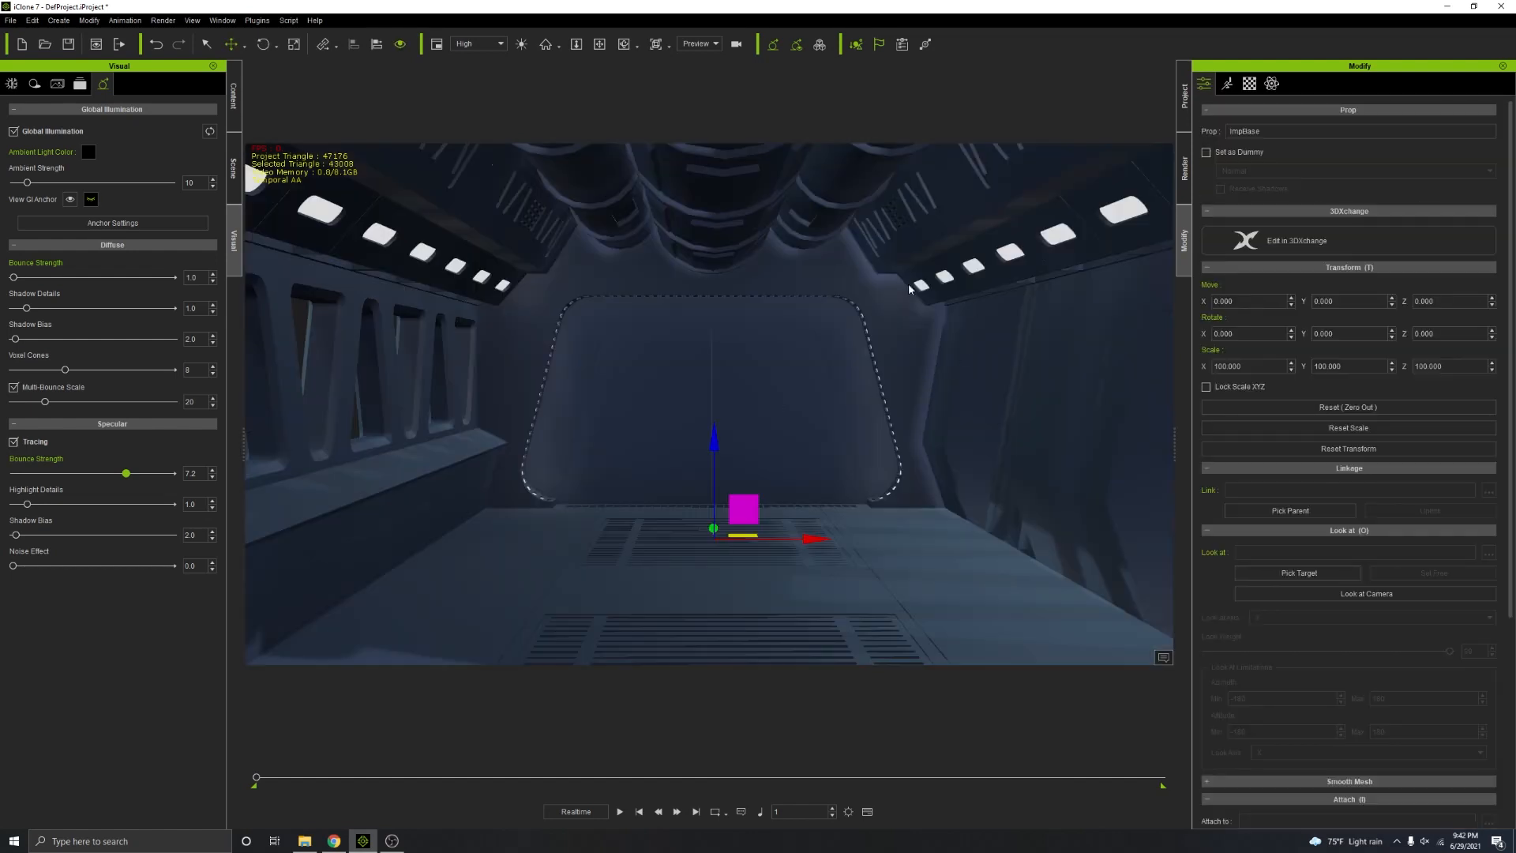
Step: Pick the corridor interior's material and lower its Roughness texture brightness to -81 to make it more reflective
click(1250, 83)
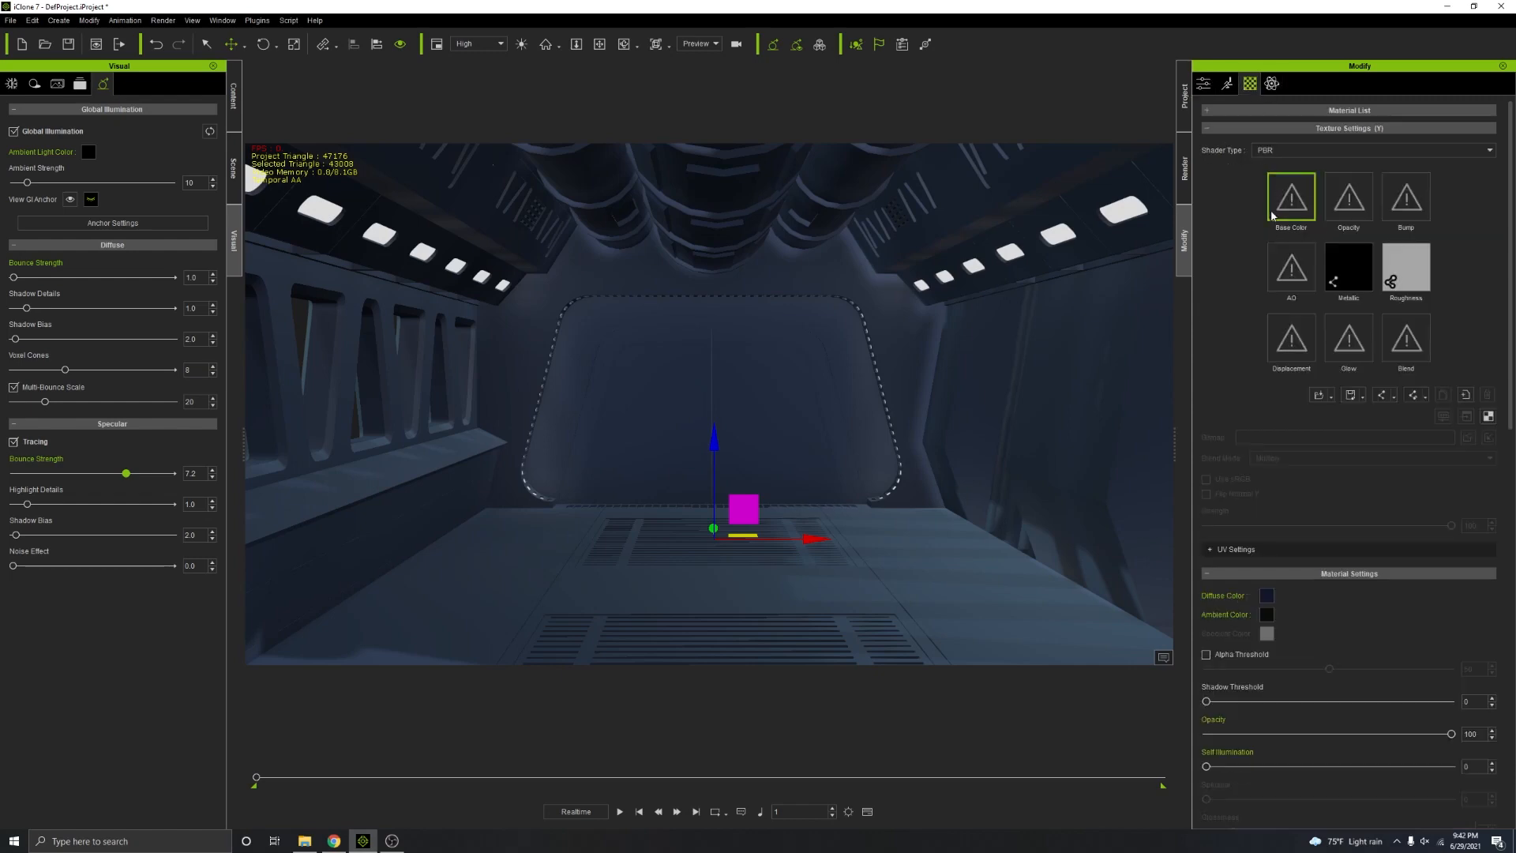
click(1342, 111)
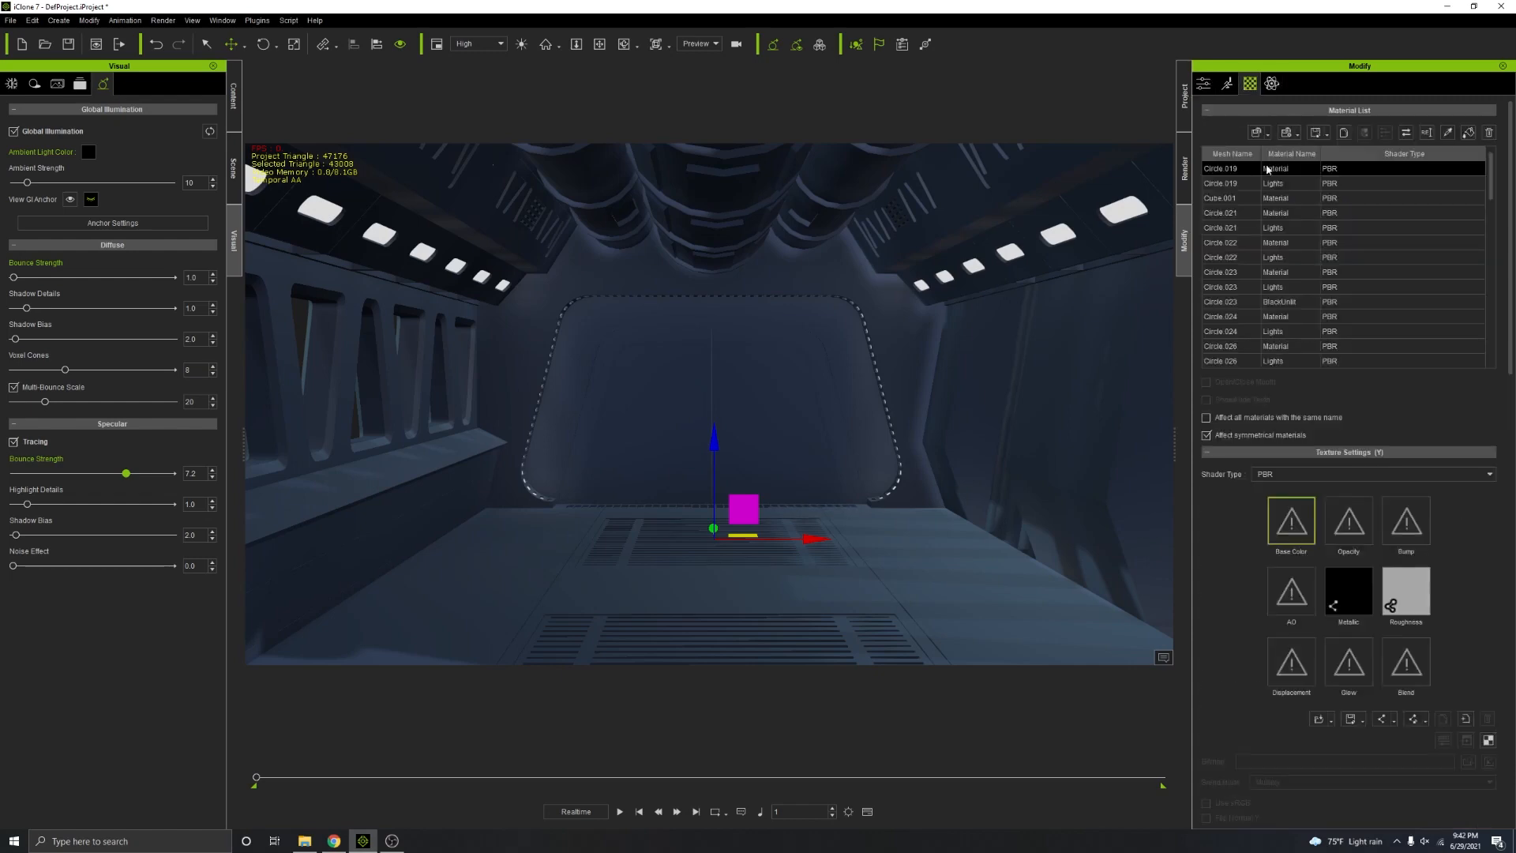
click(1448, 134)
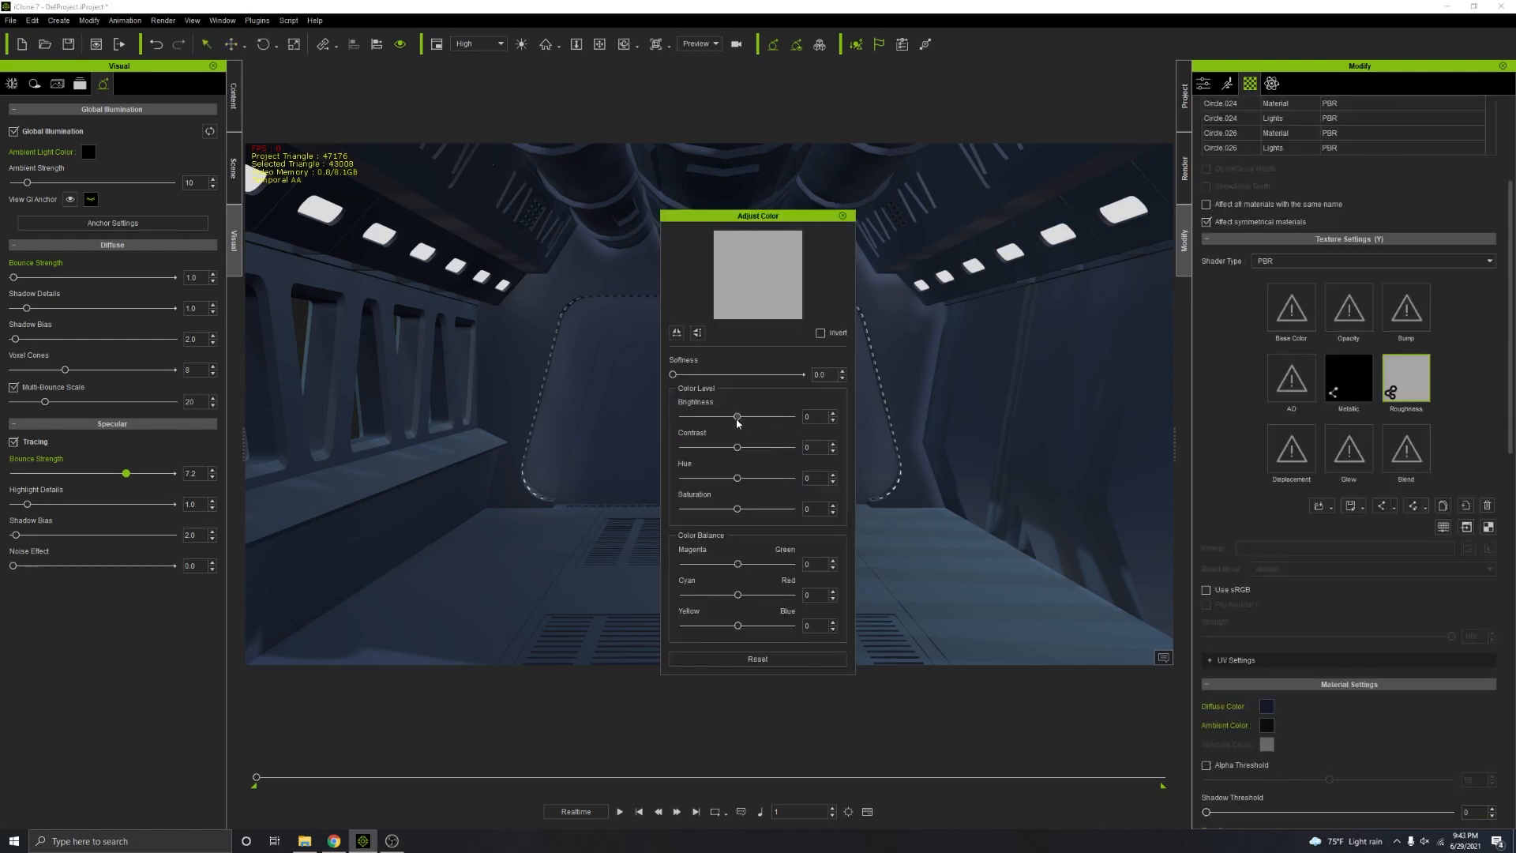
drag(736, 419, 689, 424)
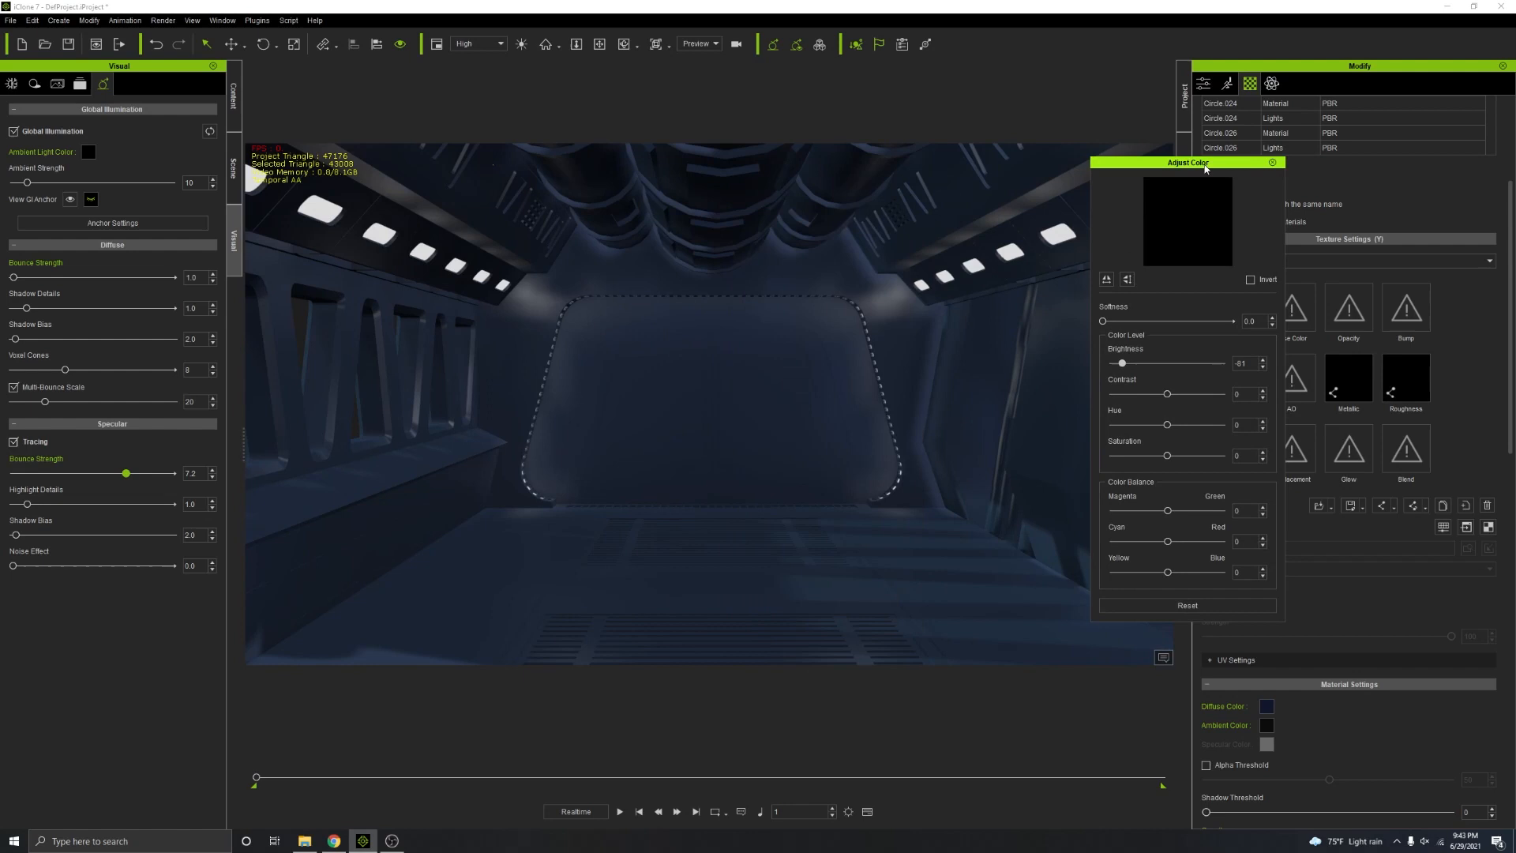
click(1272, 162)
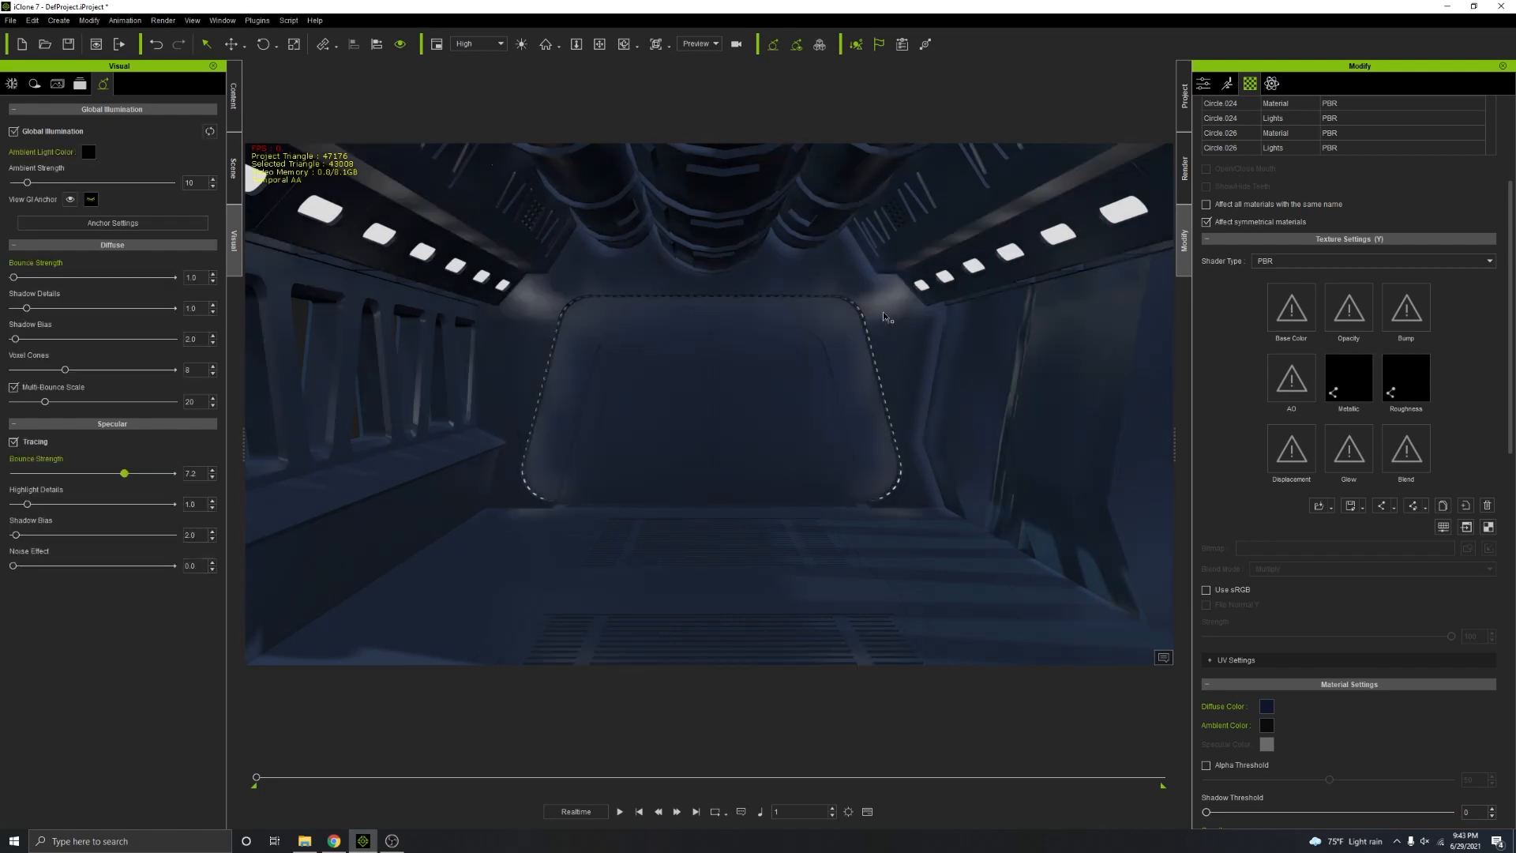
scroll(682, 411, down, 3)
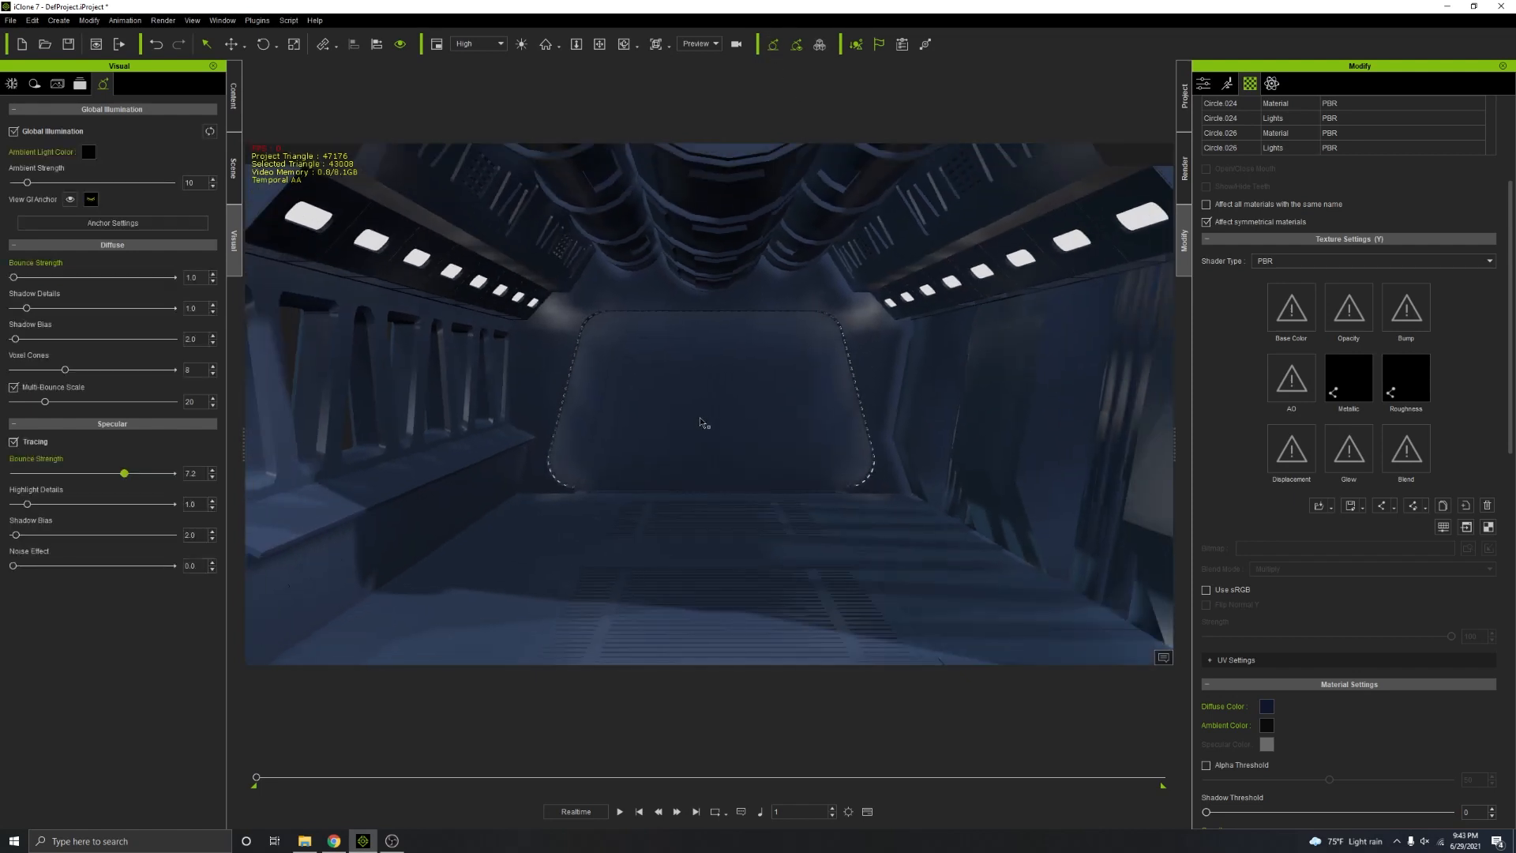
middle_drag(711, 430, 721, 433)
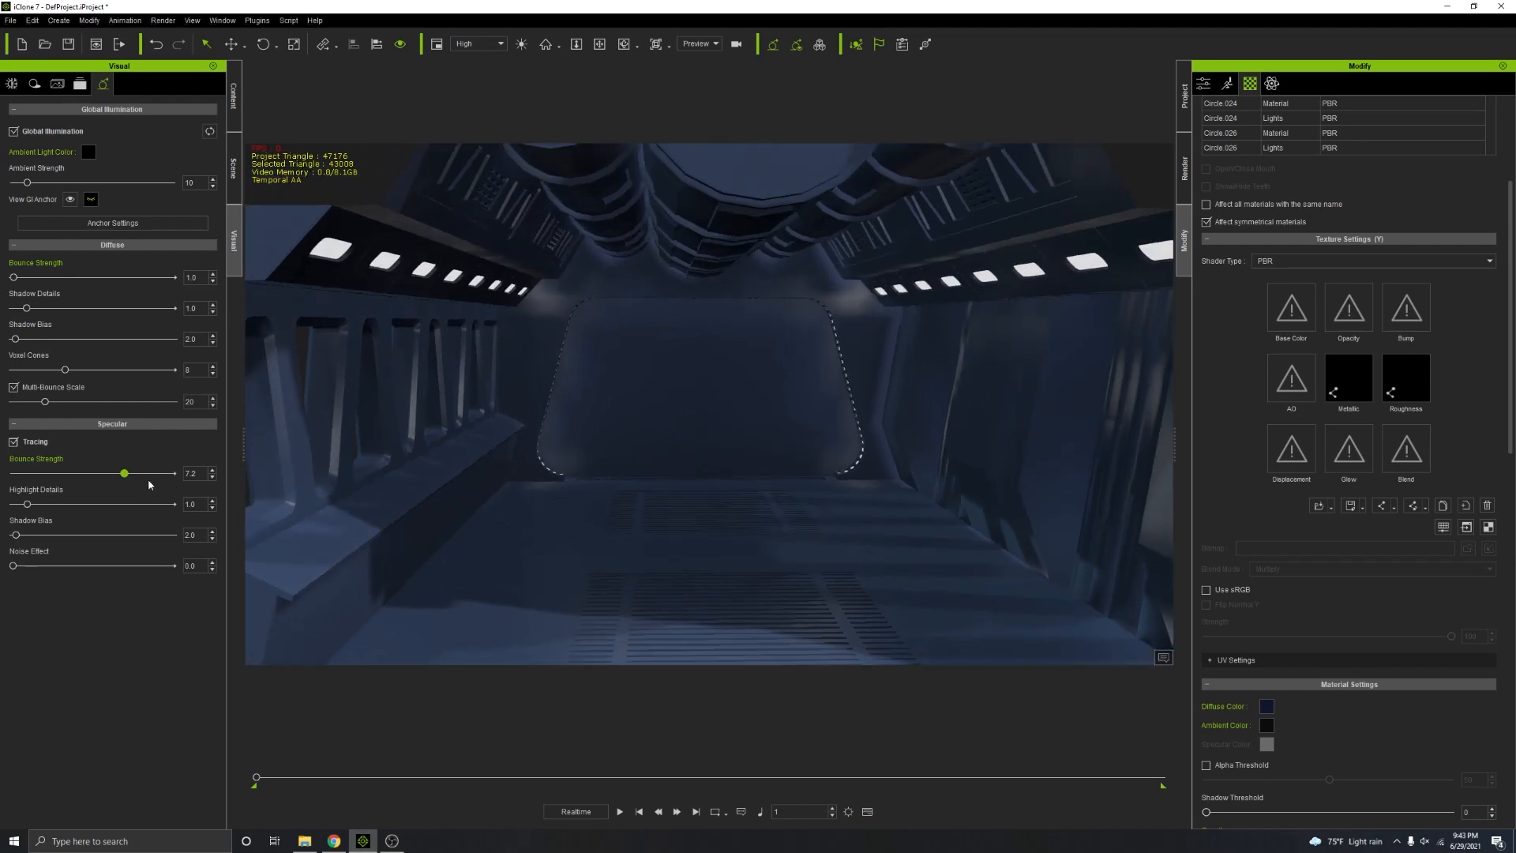
Step: Lower the specular Bounce Strength of Global Illumination to 0.1, settling on 0.9
drag(126, 477, 13, 476)
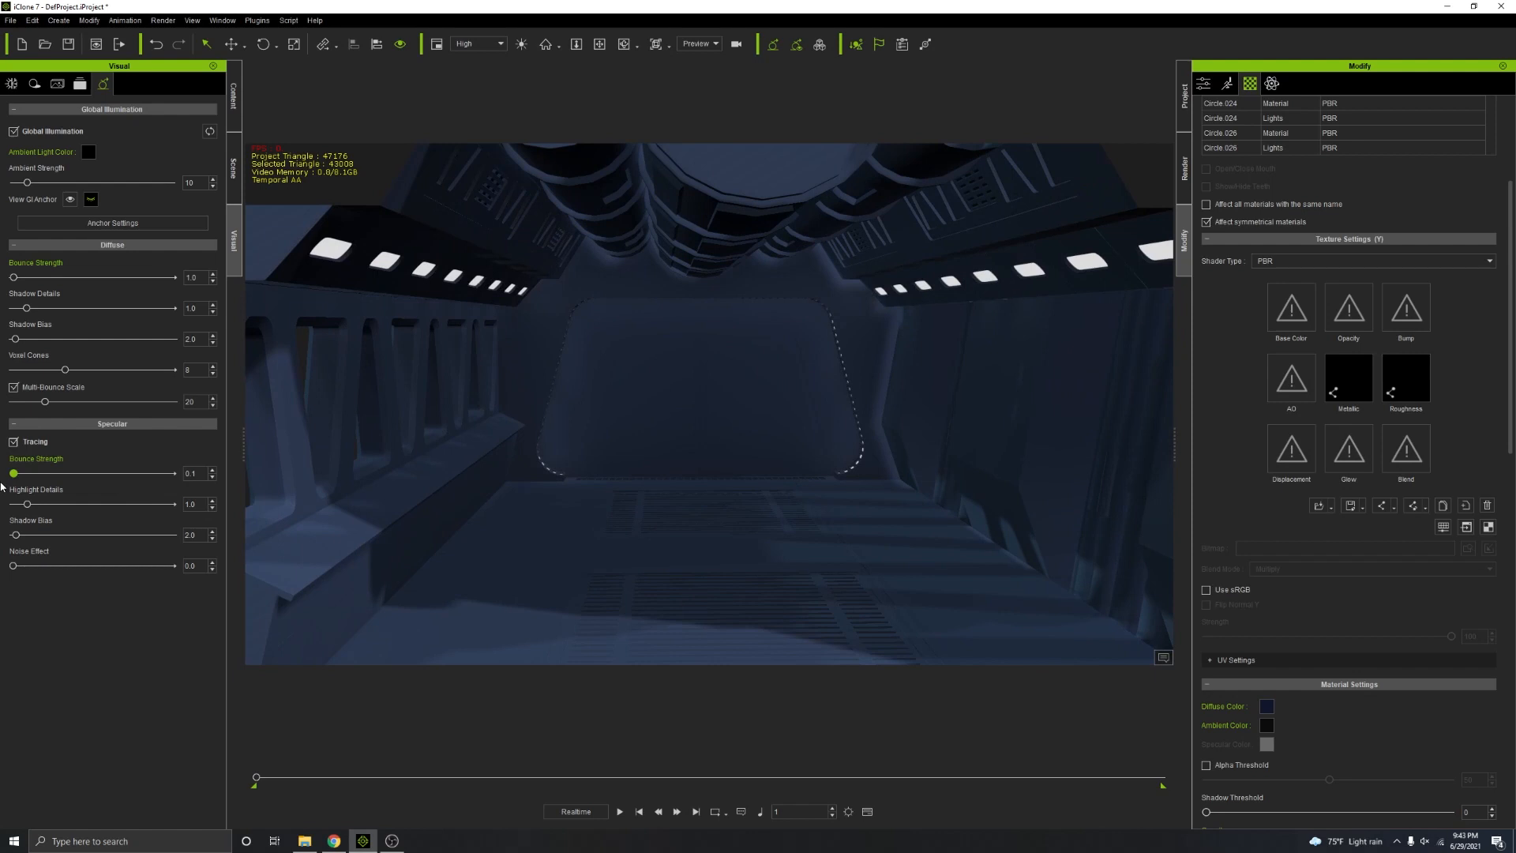
drag(3, 486, 30, 484)
Step: Raise the brightness of the corridor interior material's Metallic texture to 53
click(1348, 379)
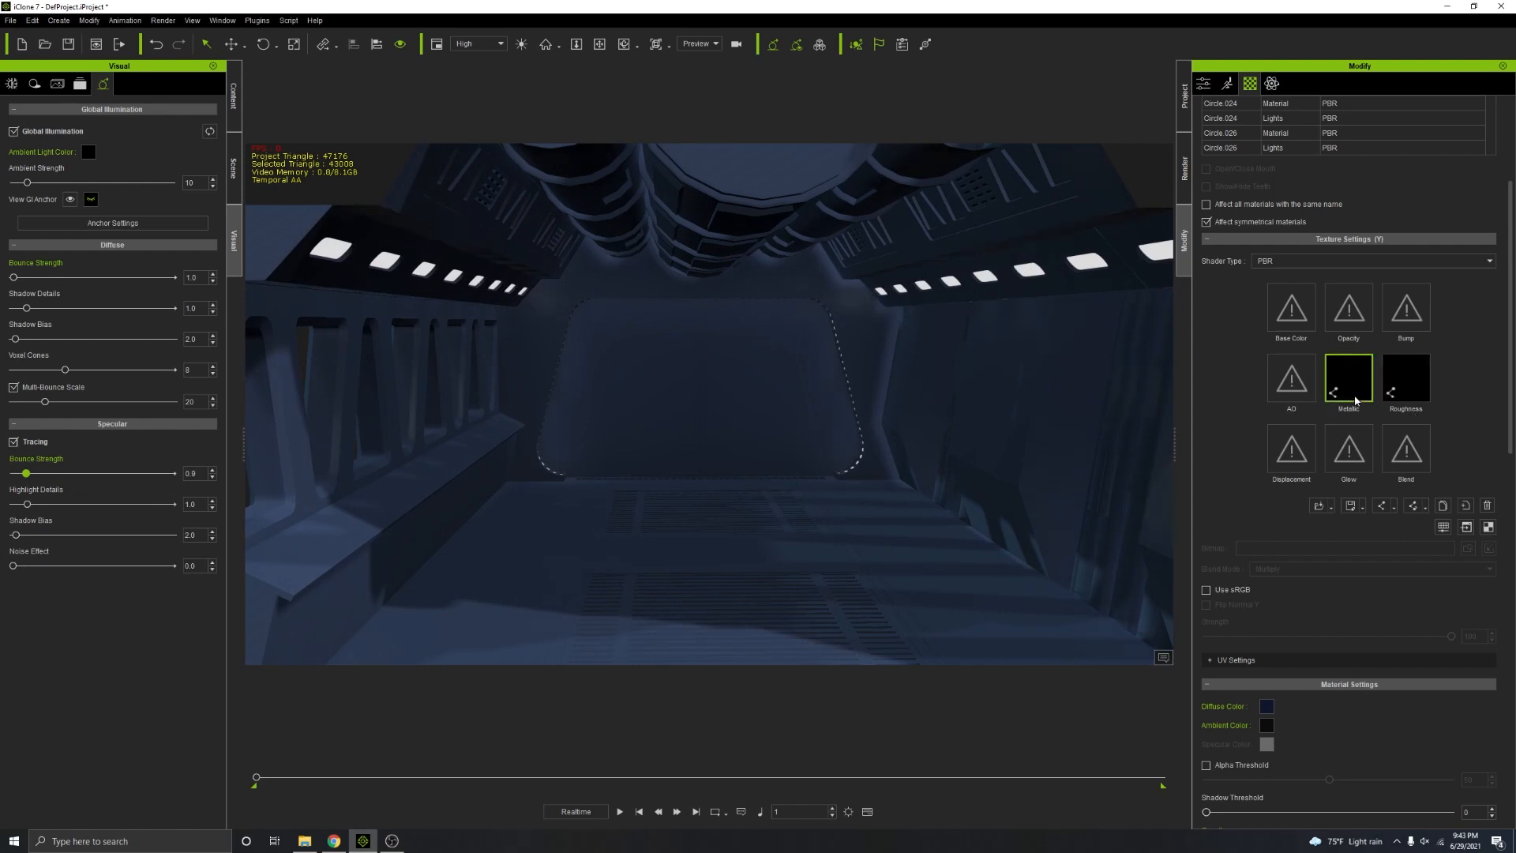
click(1443, 527)
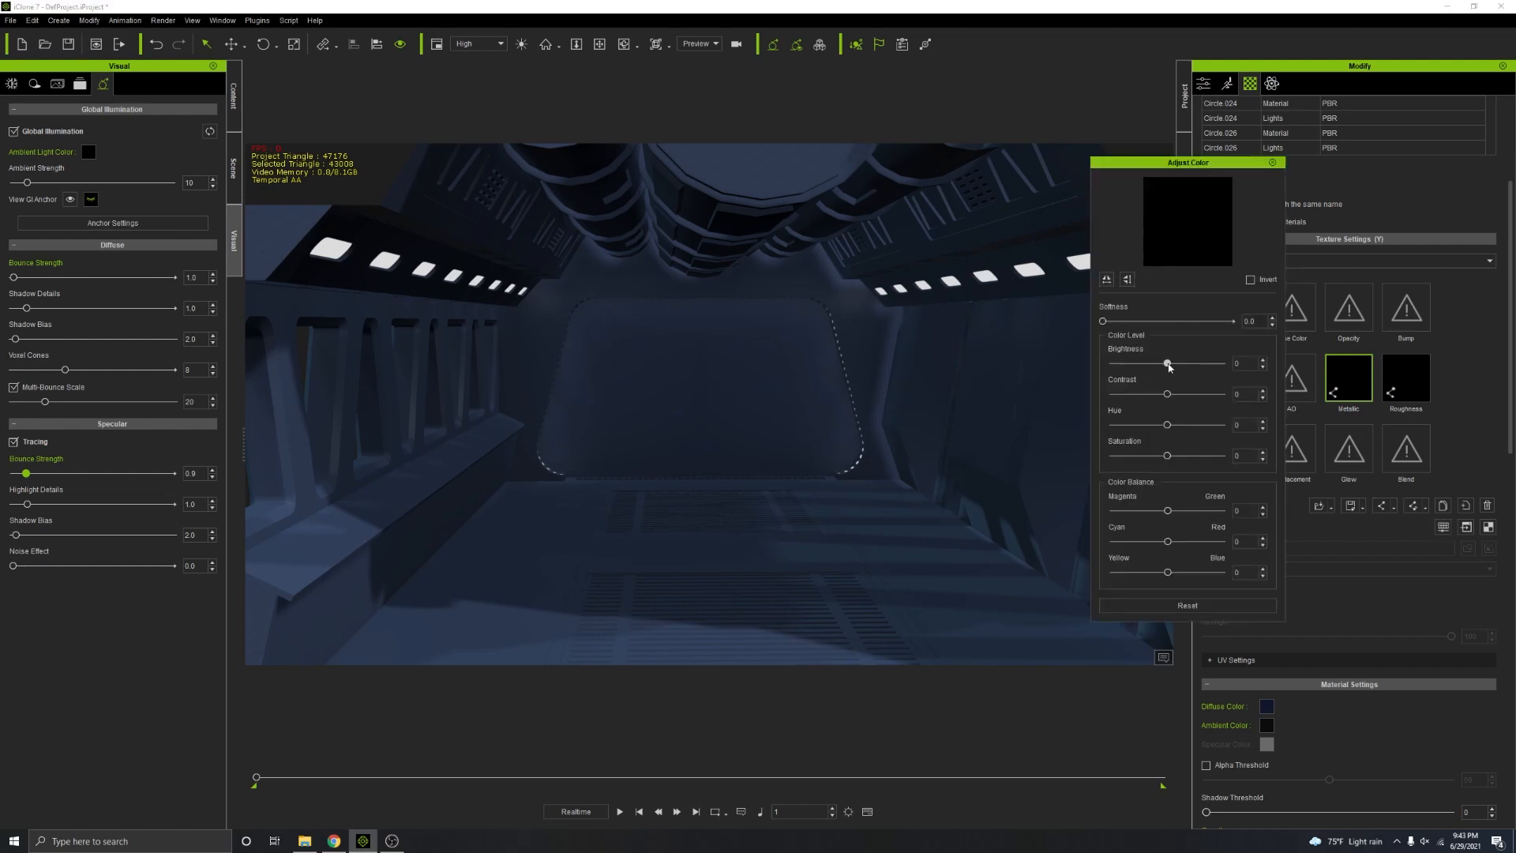
drag(1167, 364, 1196, 363)
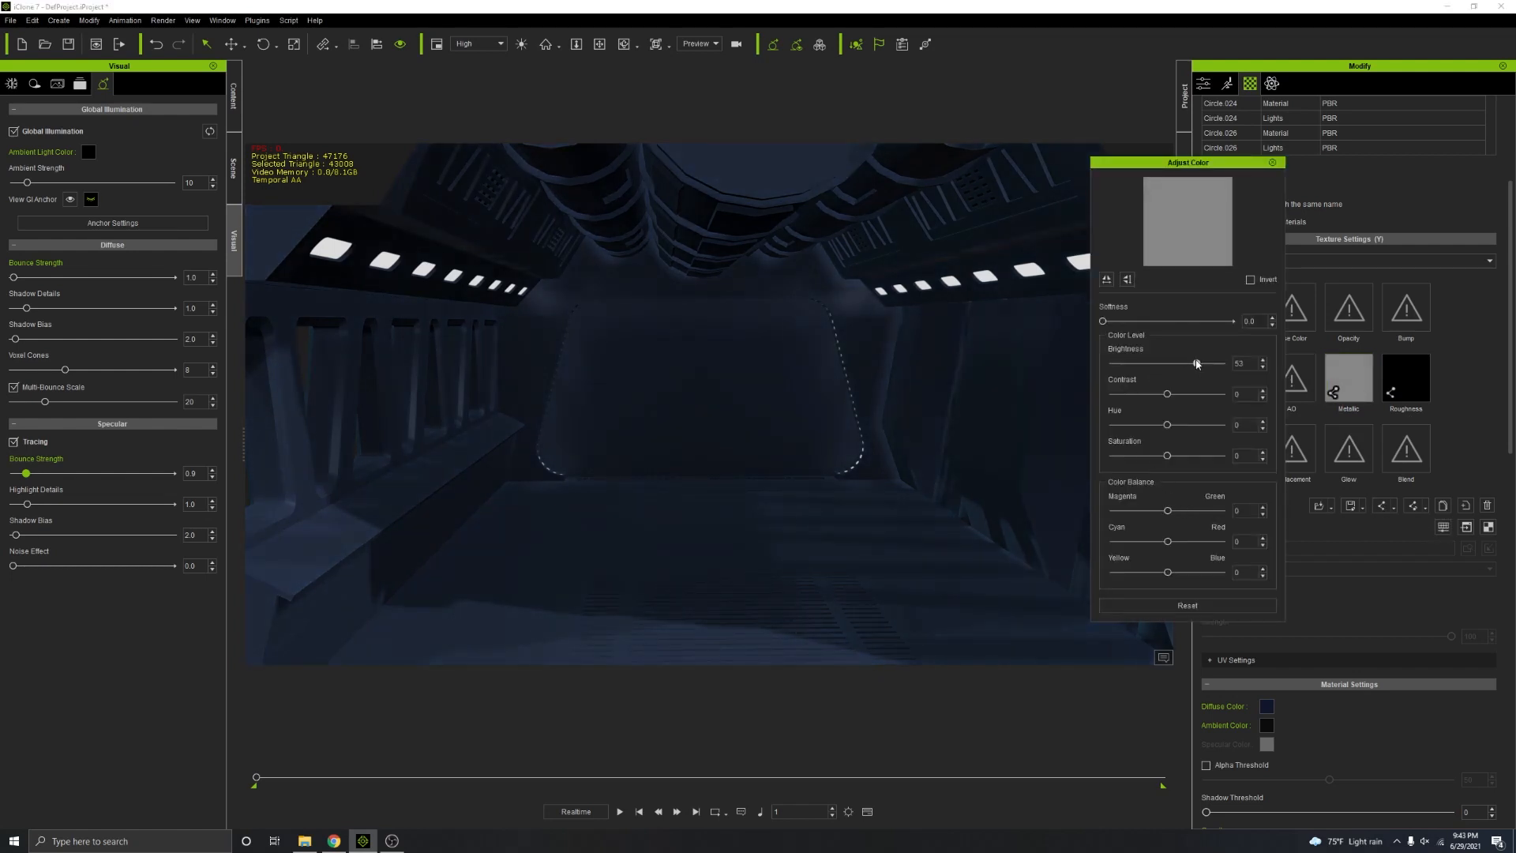
Step: Set the specular Bounce Strength of Global Illumination to 10.0 and reduce the Metallic texture's brightness to 36
drag(26, 474, 209, 472)
right_drag(860, 363, 819, 379)
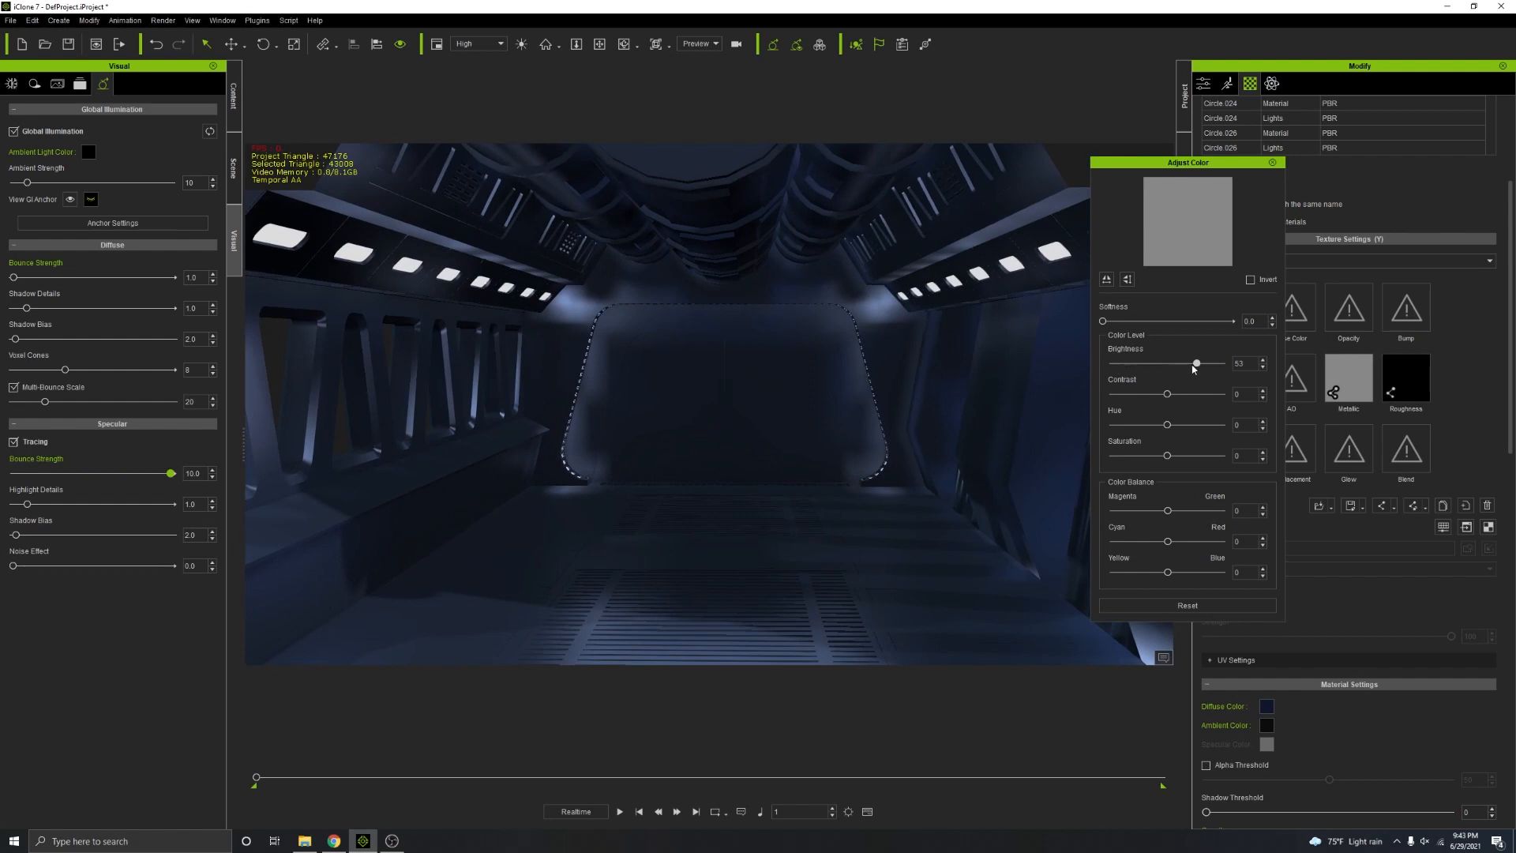
drag(1195, 364, 1185, 366)
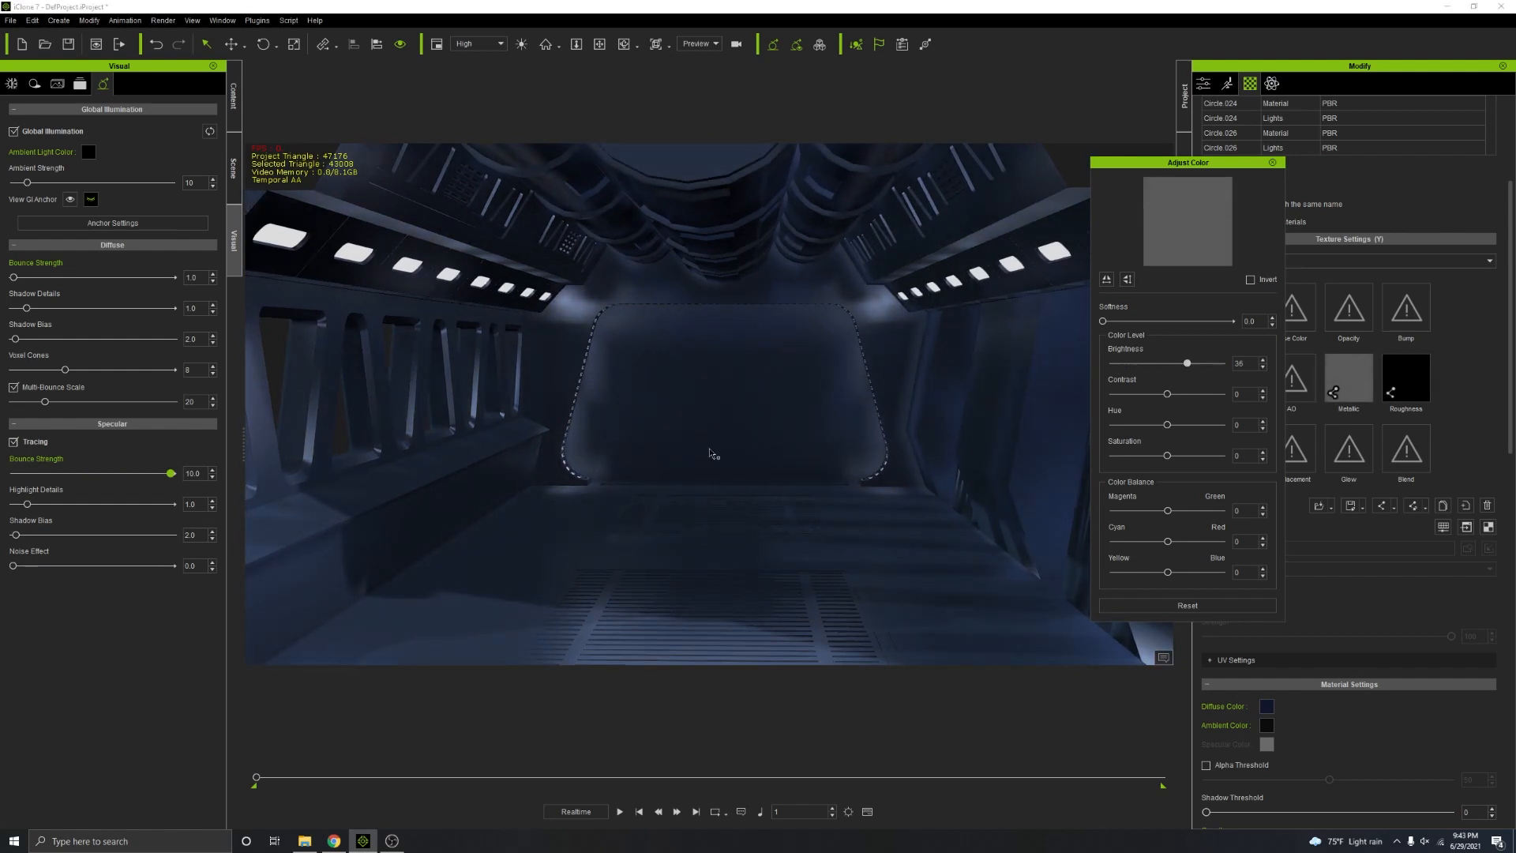
click(1273, 162)
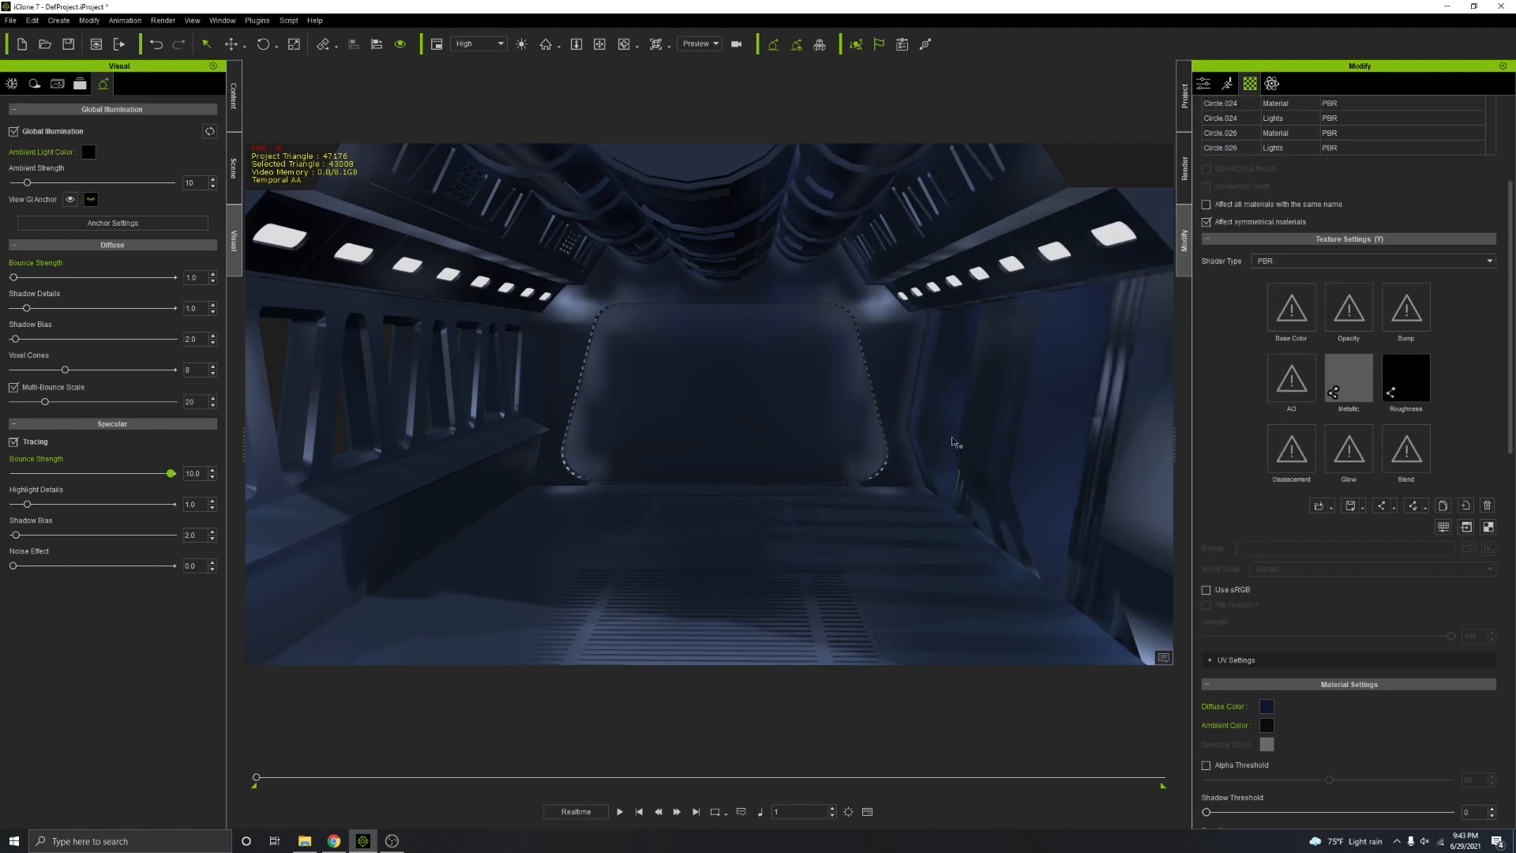
mouse_move(858, 500)
right_down()
mouse_move(856, 459)
mouse_move(846, 505)
mouse_move(869, 536)
mouse_move(845, 383)
mouse_move(876, 499)
right_up()
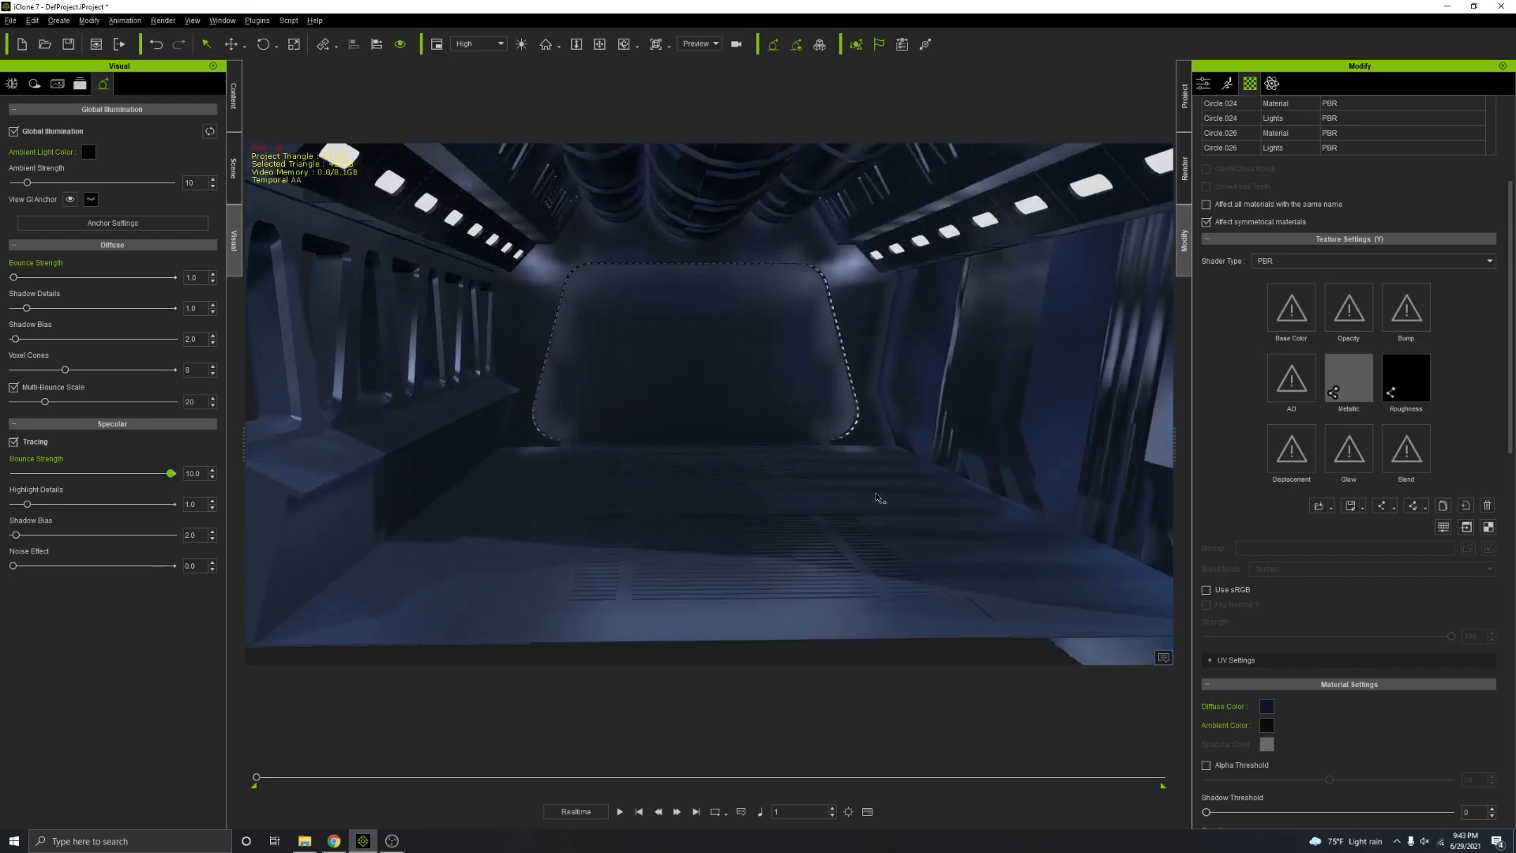
Step: Pick the material of the nearer ceiling lights on the corridor's right side and keep its Self Illumination at the maximum of 100
scroll(1376, 152, up, 5)
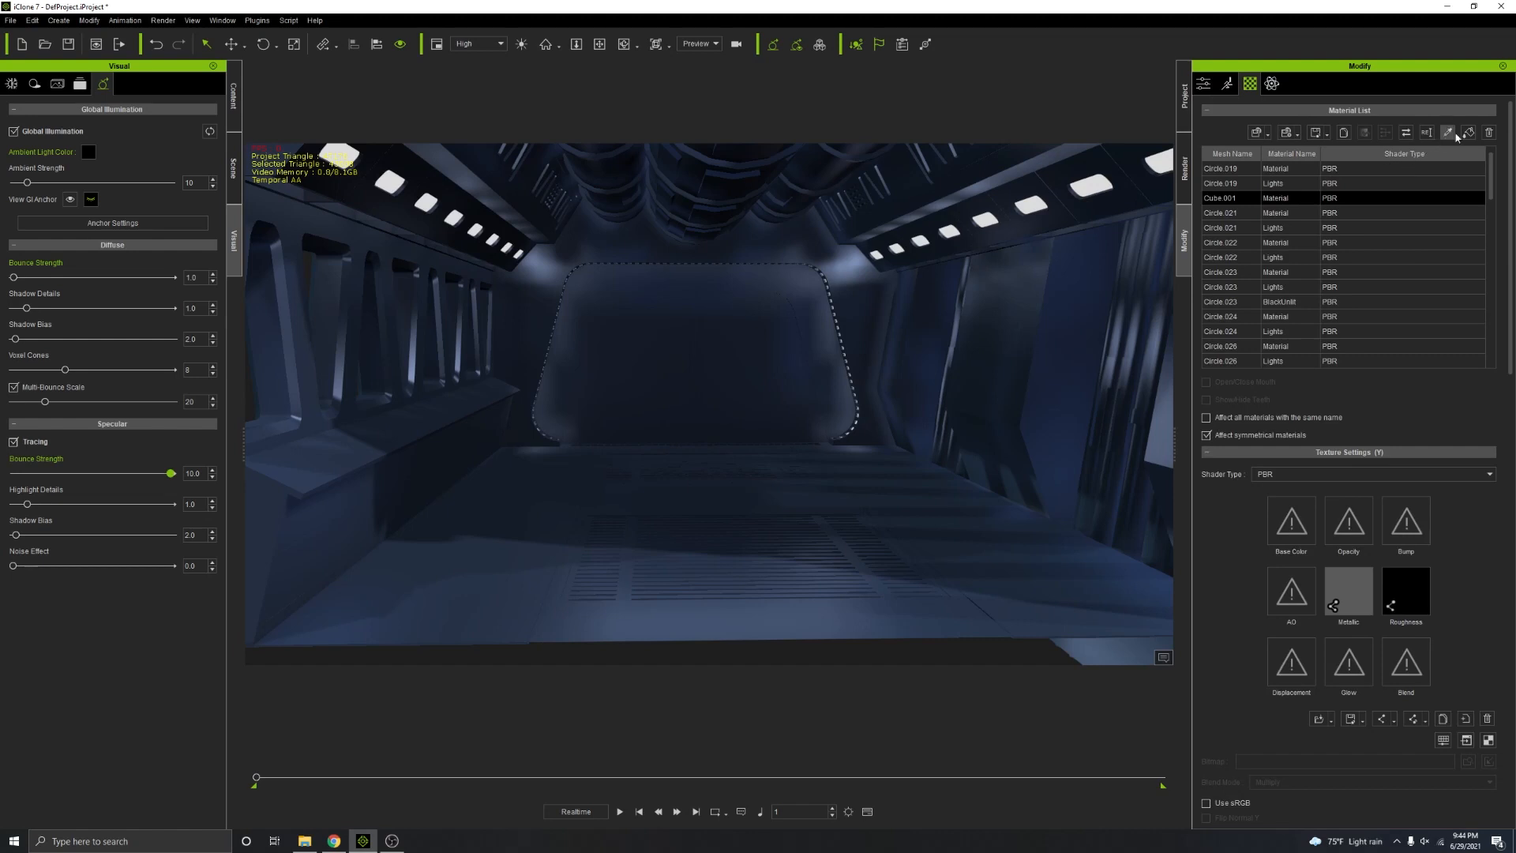
click(1448, 134)
click(1094, 188)
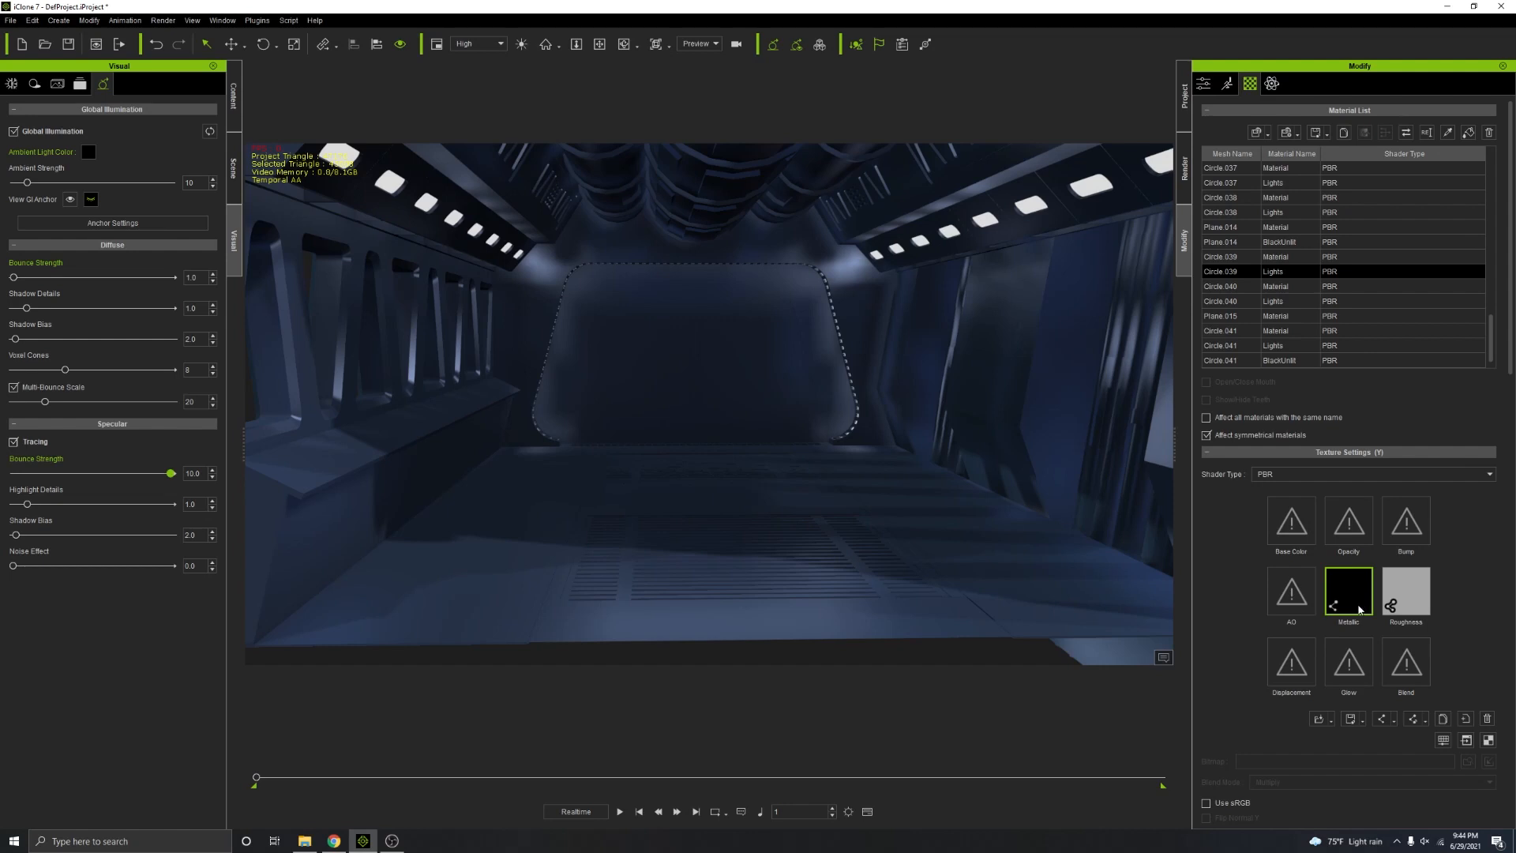
scroll(1359, 609, down, 5)
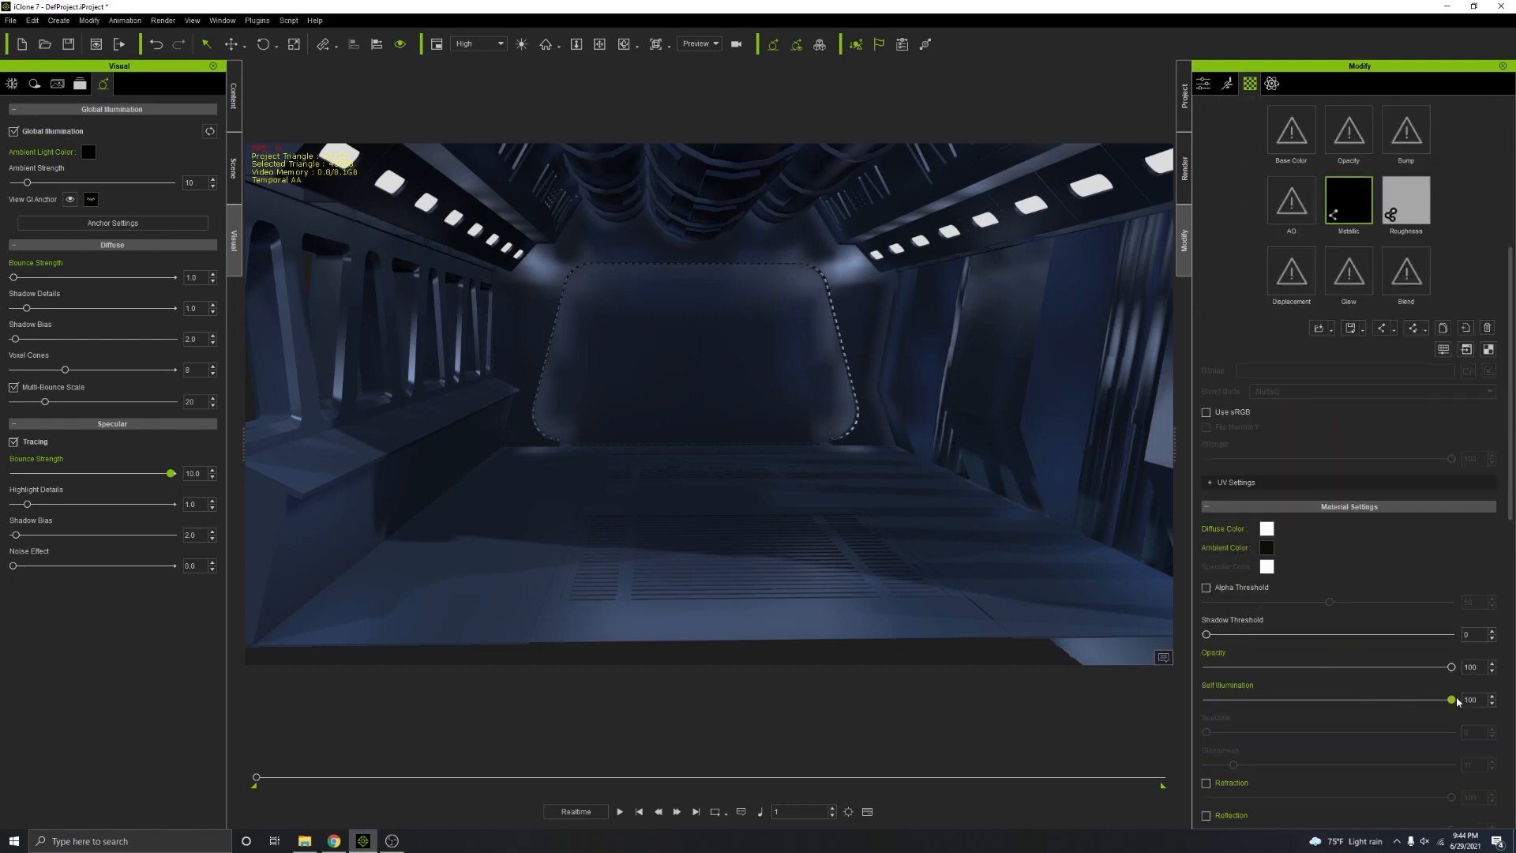
drag(1452, 700, 1514, 657)
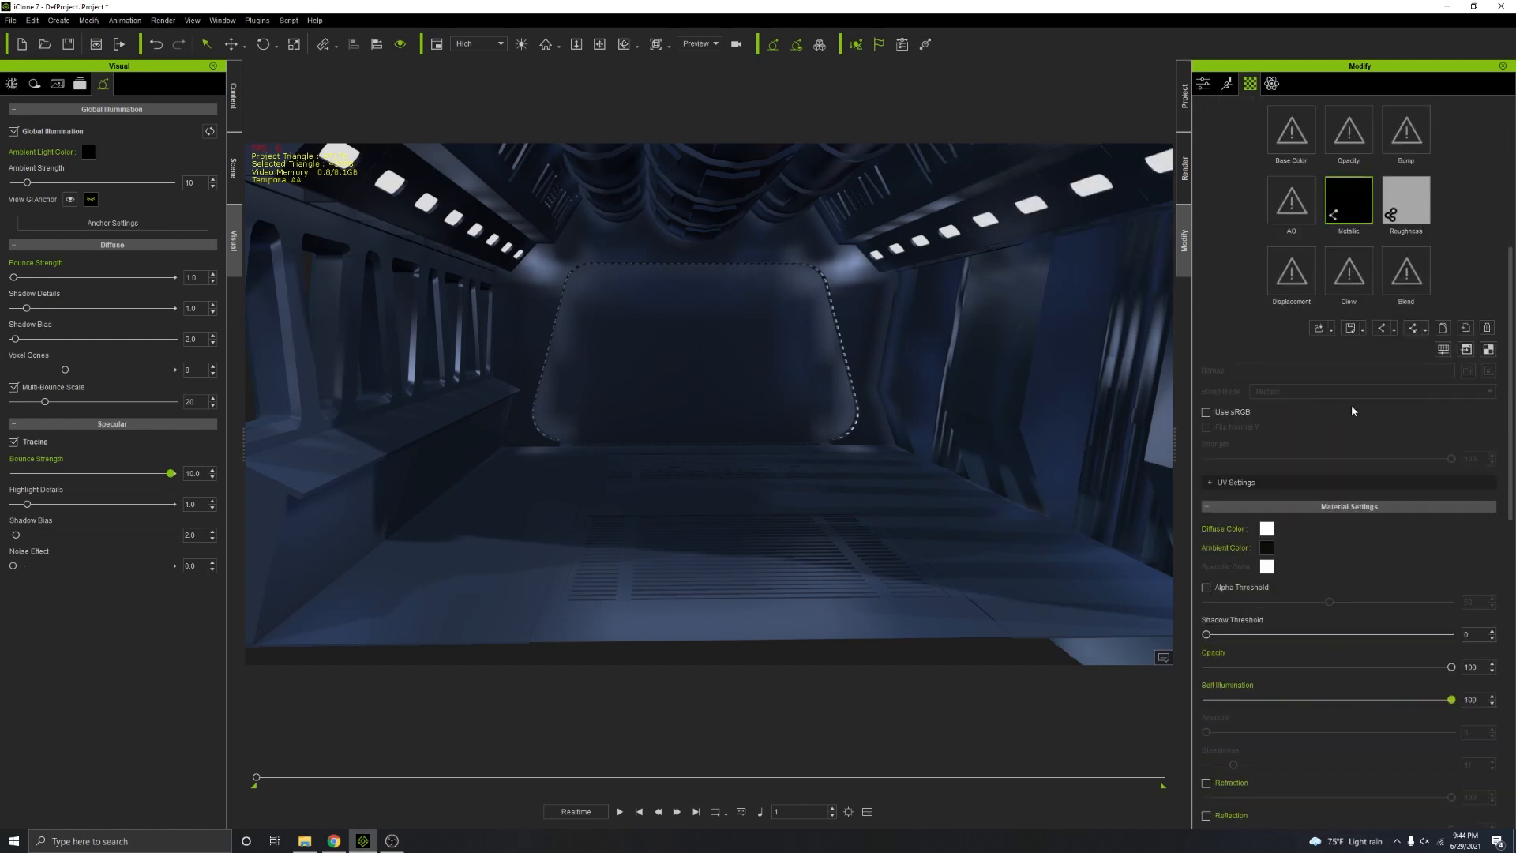
Step: Load cold.jpg into the picked light material's Glow channel and set the glow Strength to 100
scroll(1352, 410, up, 1)
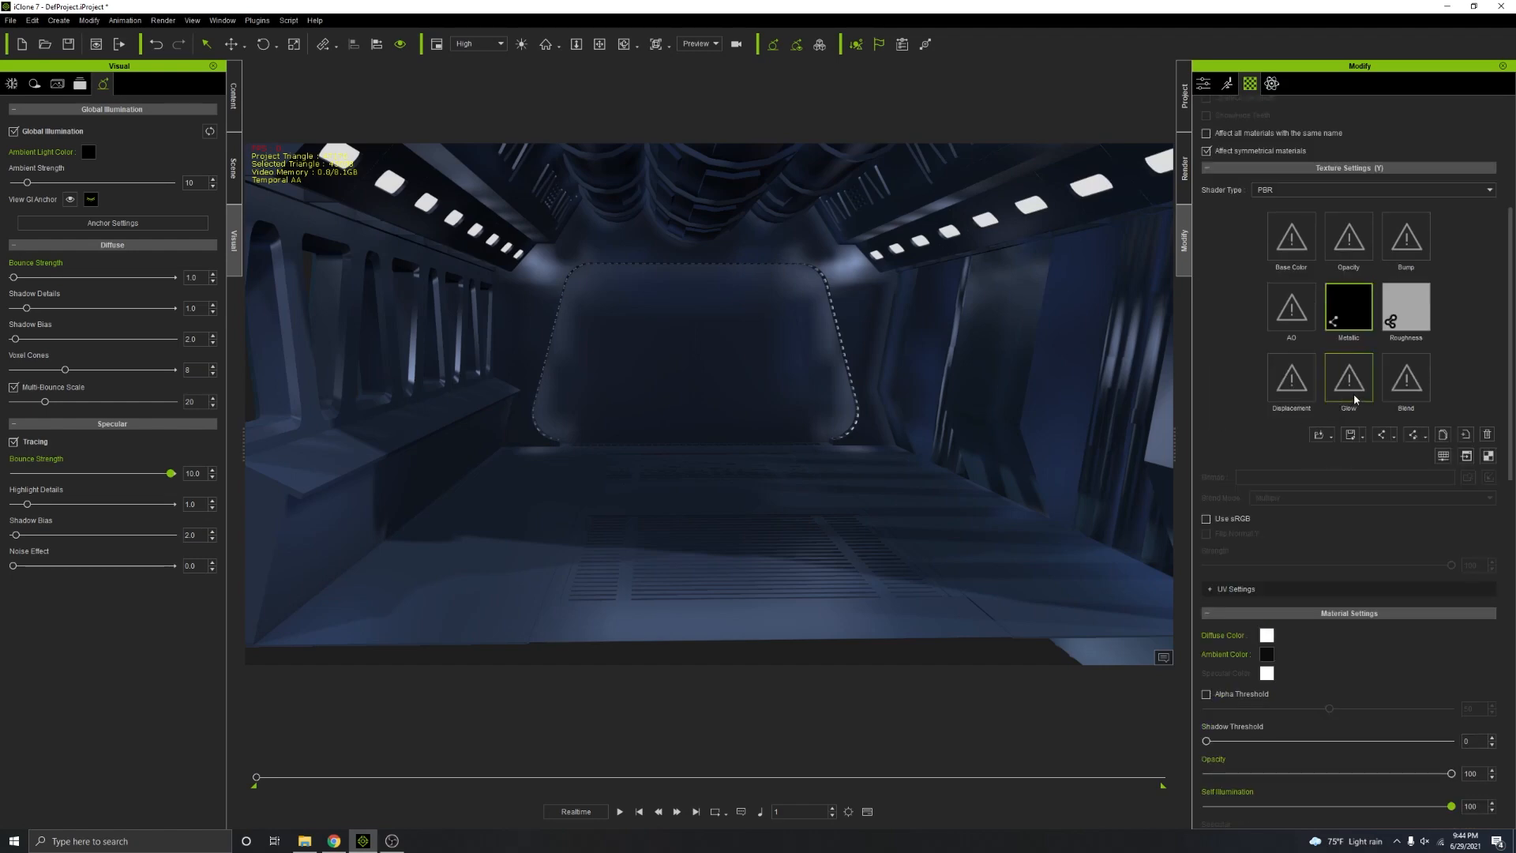
click(1355, 400)
double_click(1349, 387)
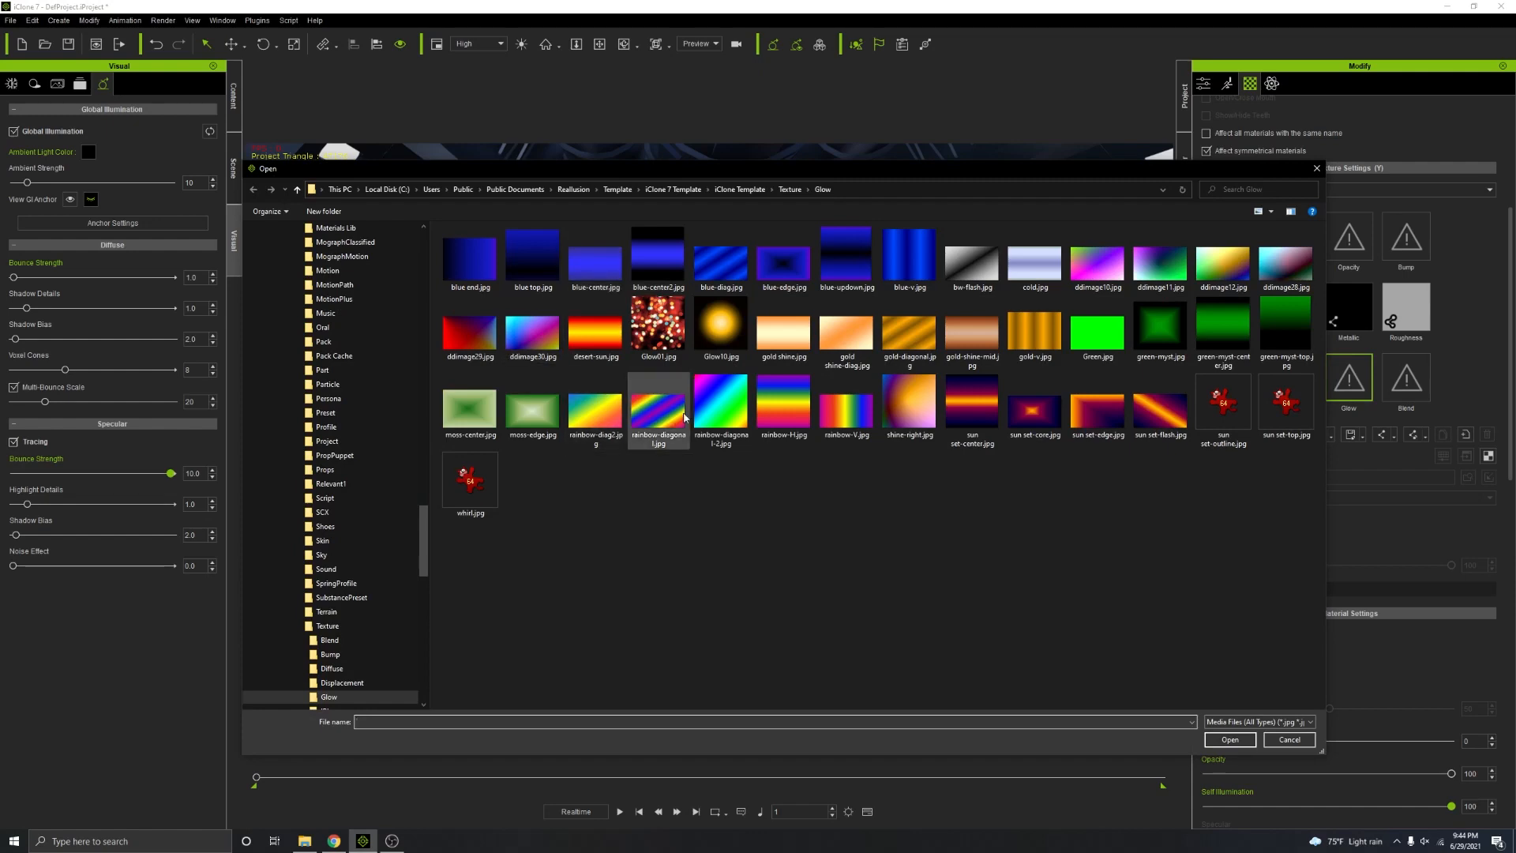
double_click(1032, 276)
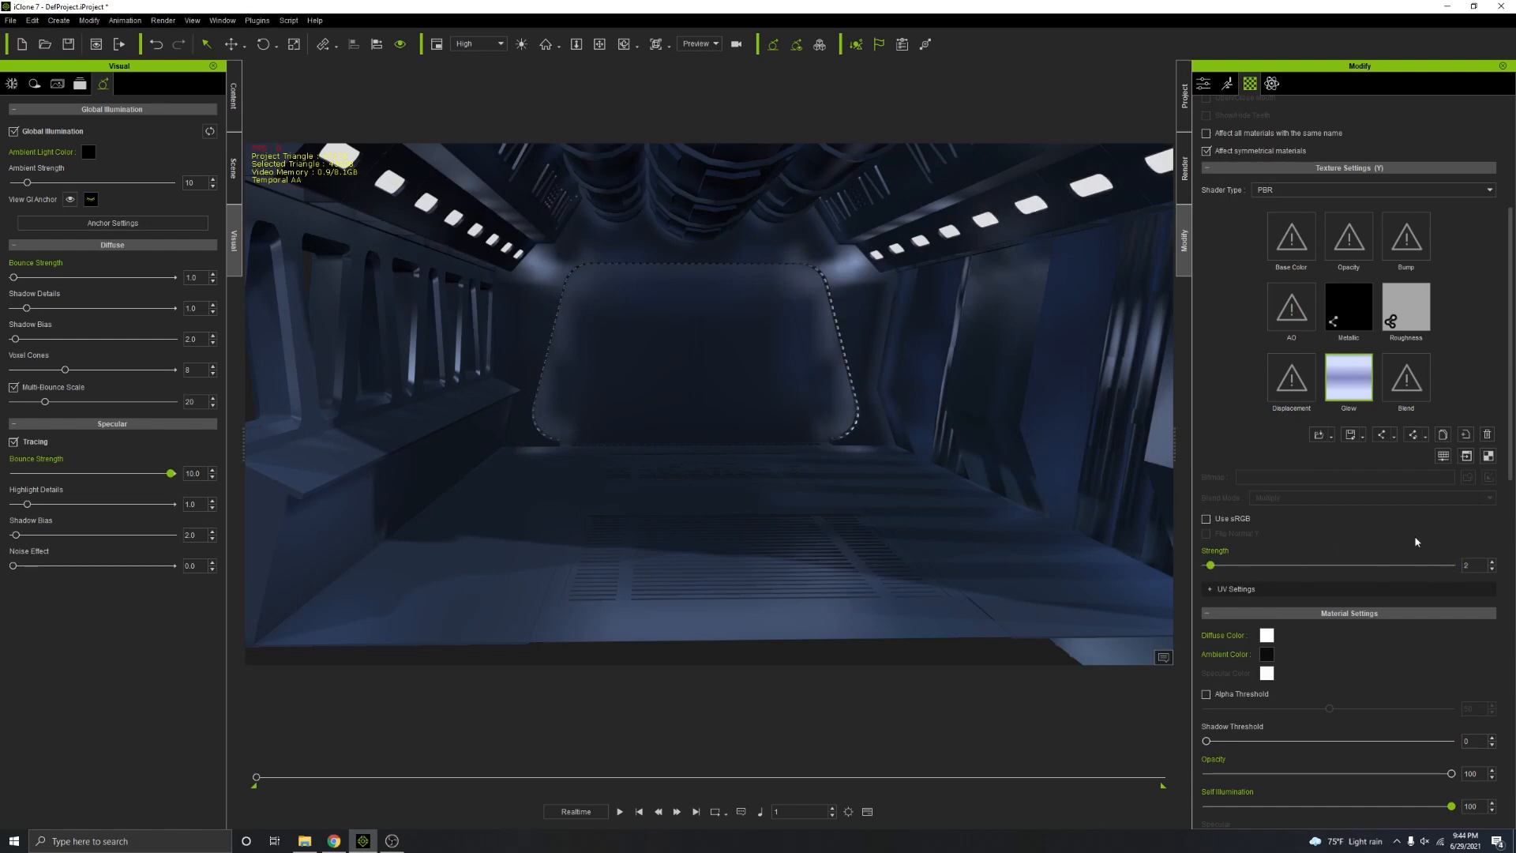
scroll(1353, 407, up, 1)
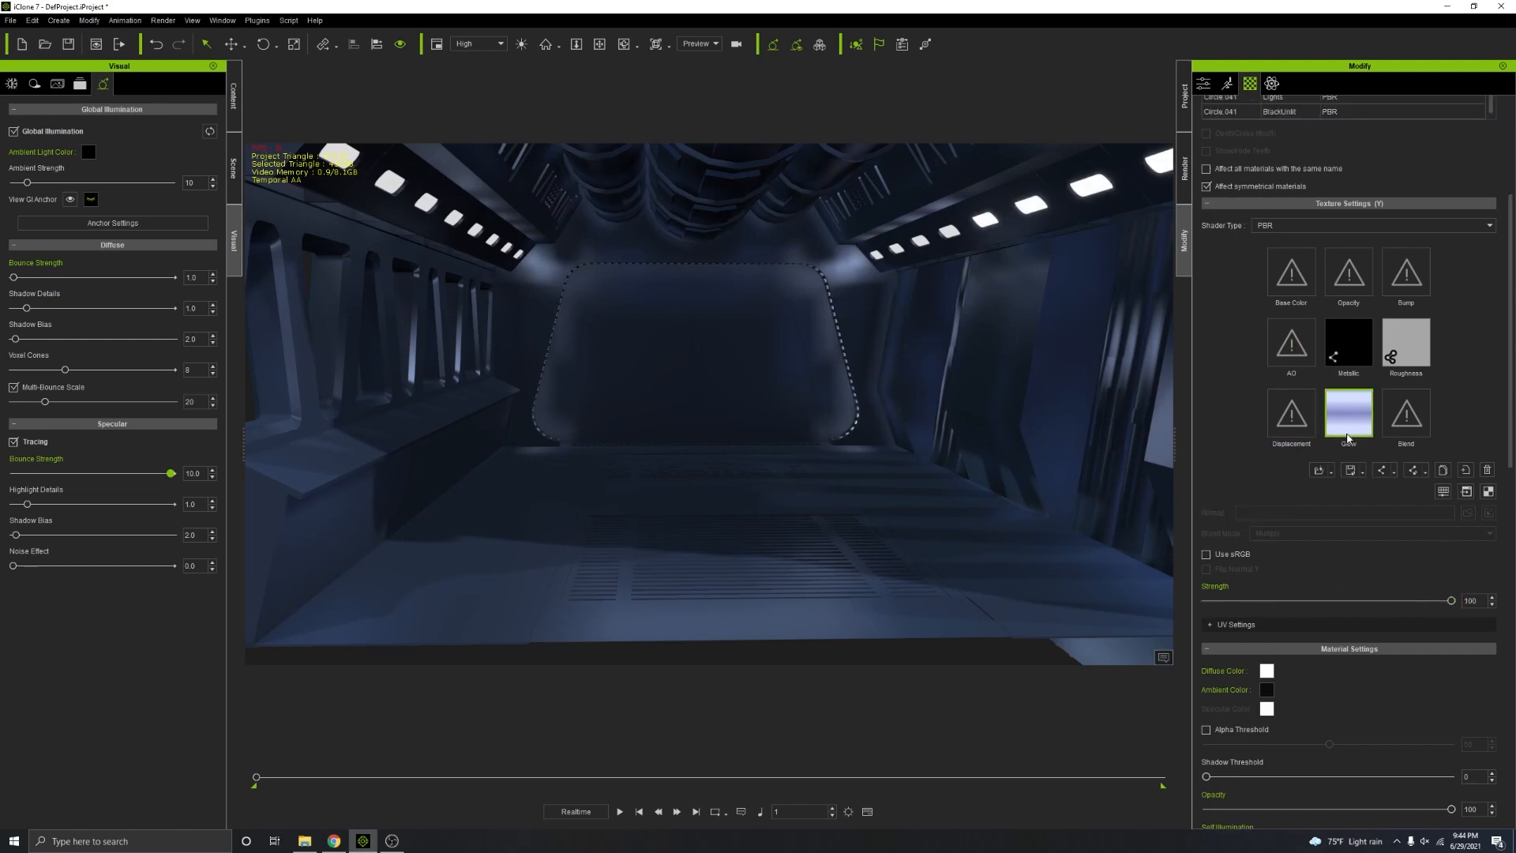
Step: Copy the Glow texture and paste it into the Glow channel of the farther lights on the corridor's right side
right_click(1348, 434)
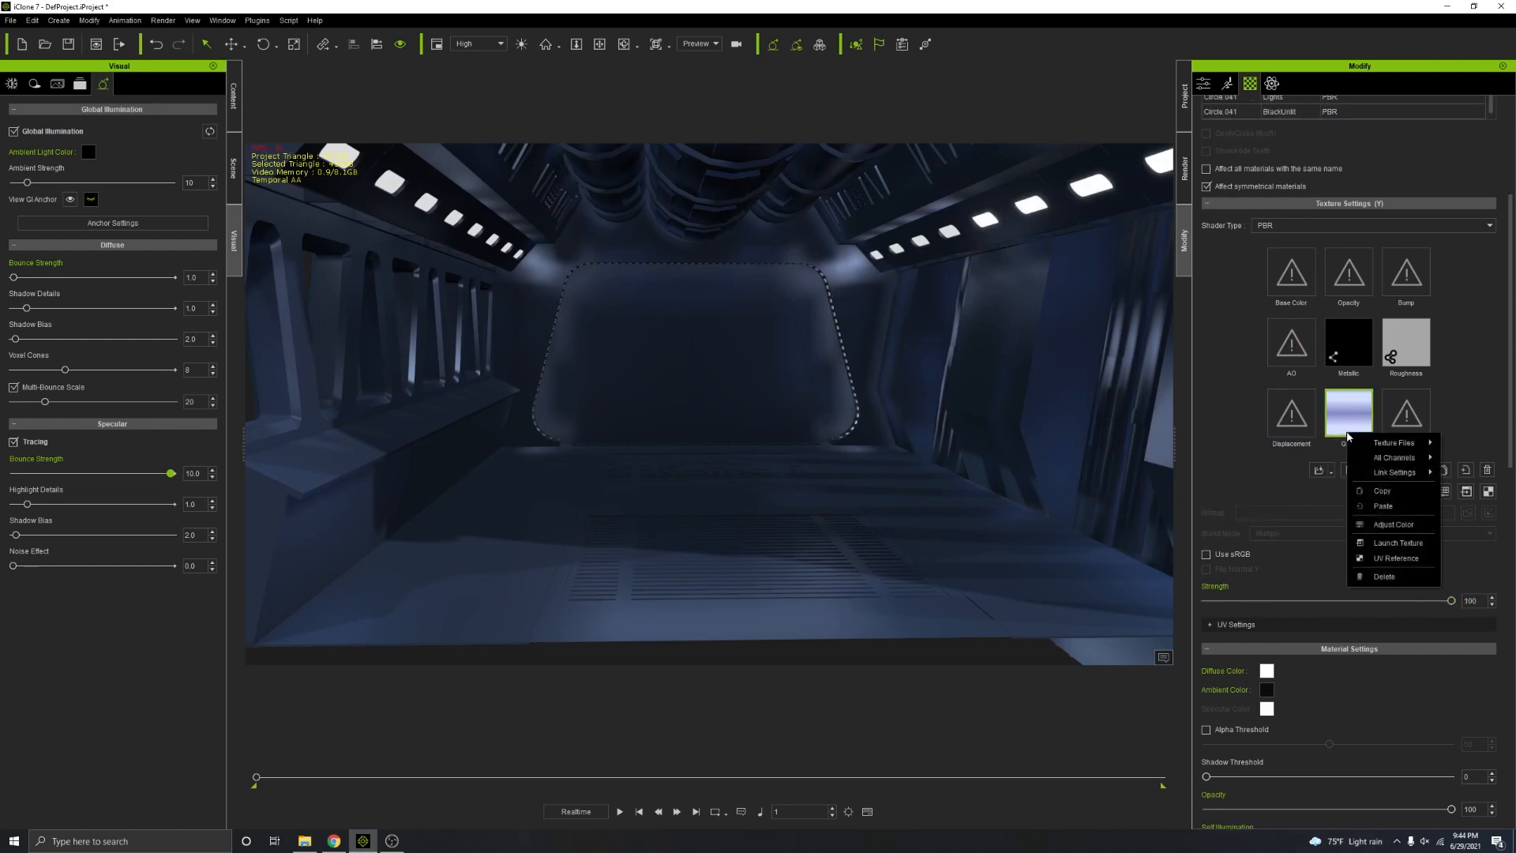
click(1379, 492)
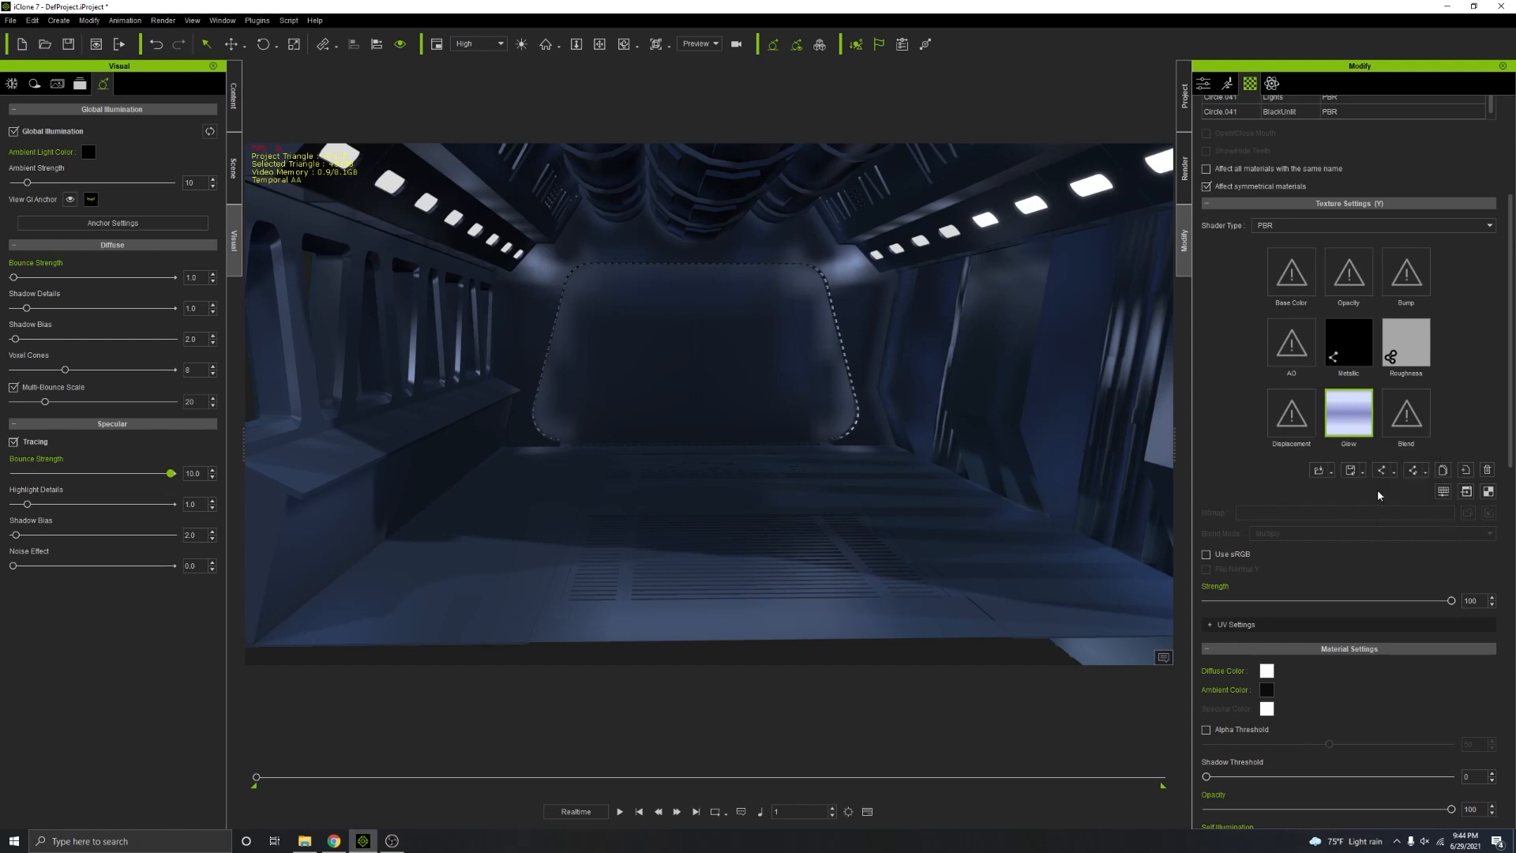
scroll(1303, 355, up, 6)
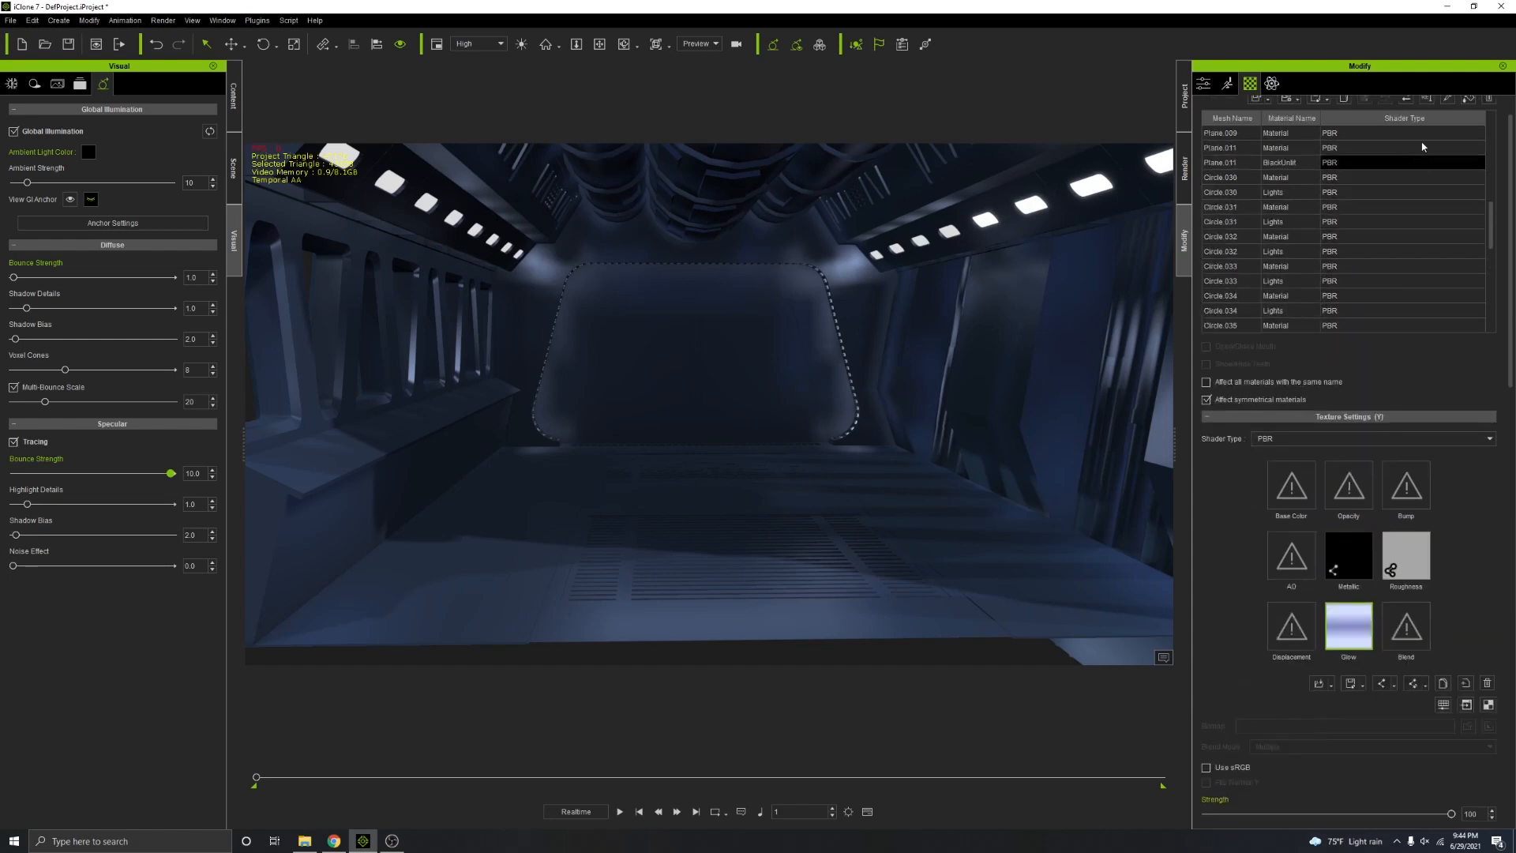
click(1442, 101)
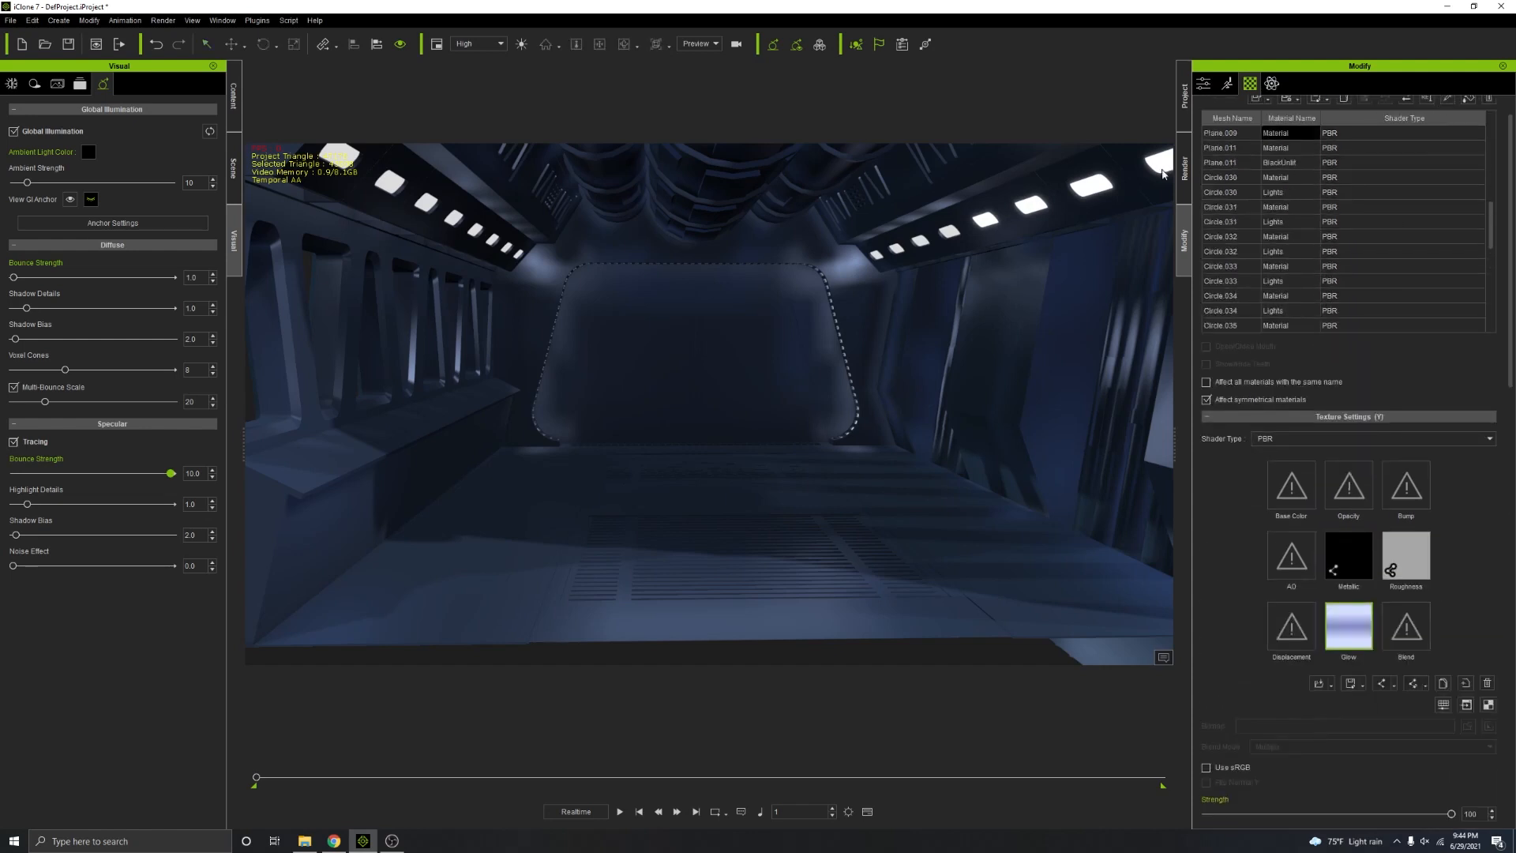
click(954, 231)
right_click(1349, 626)
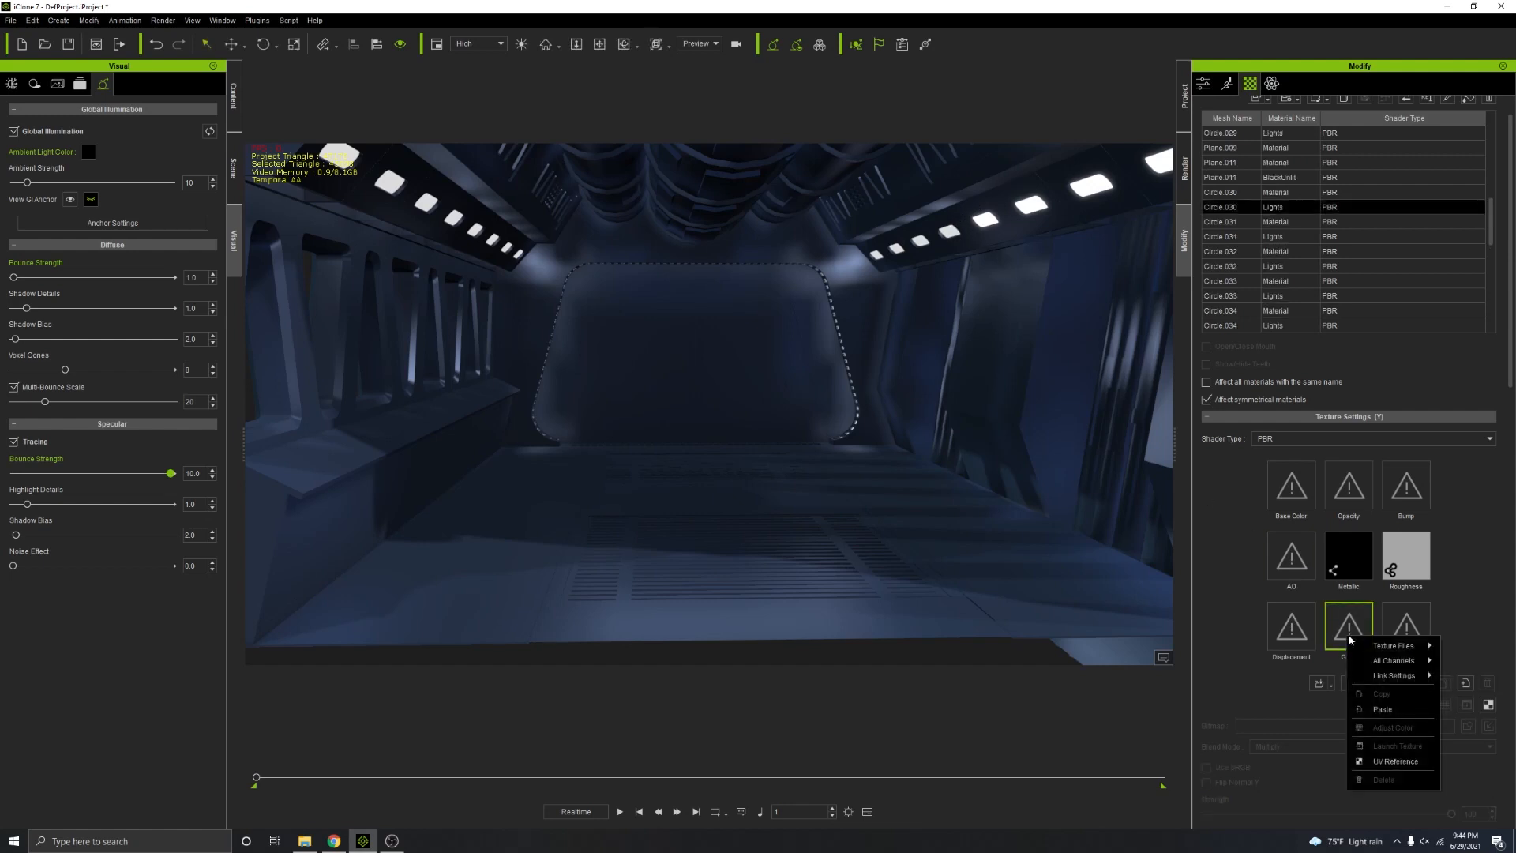
click(1391, 710)
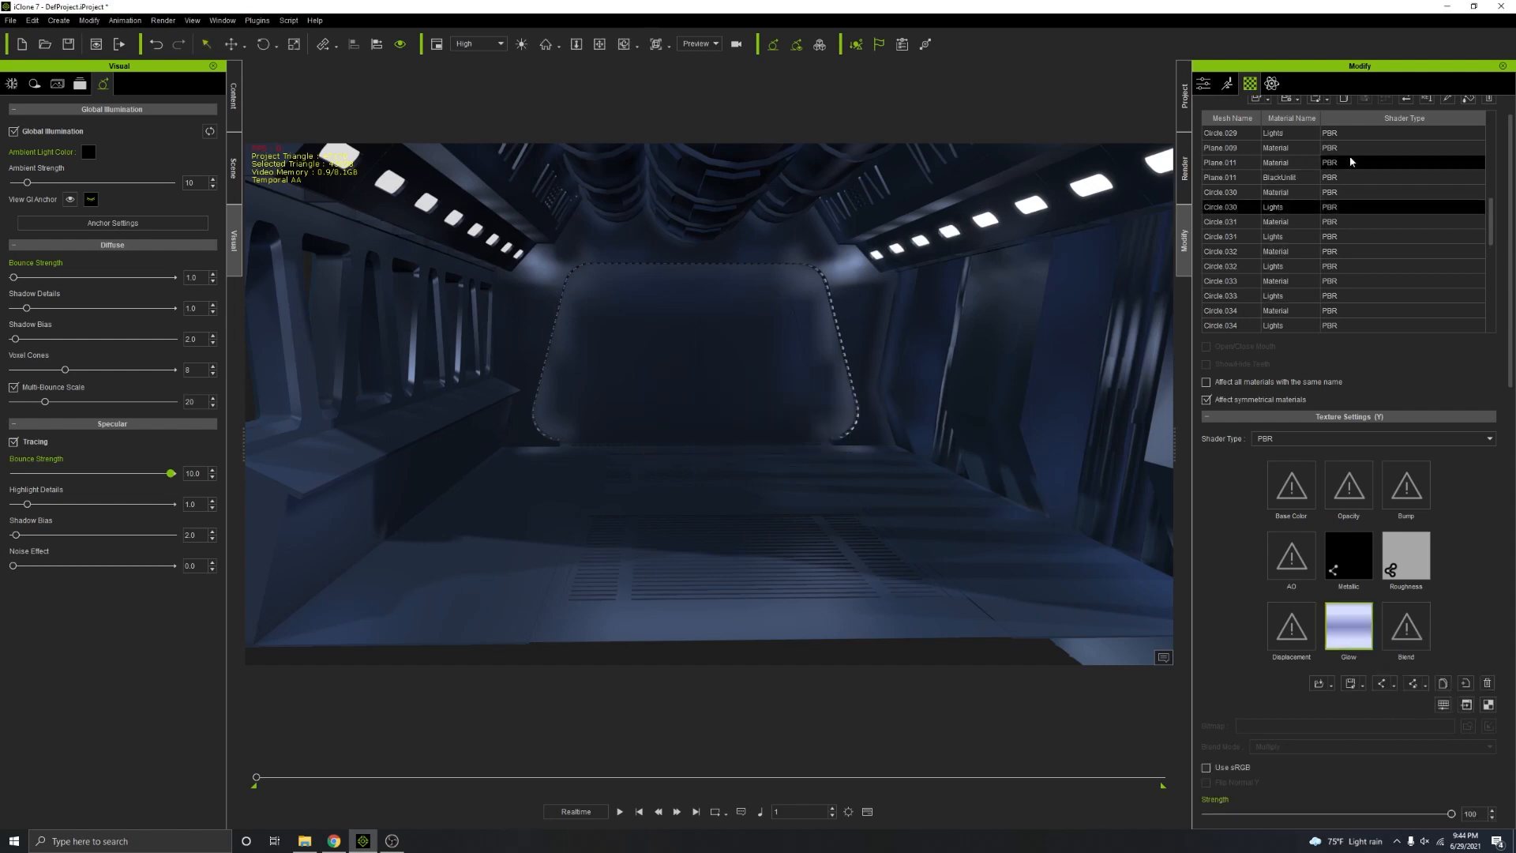
Step: Pick the far lights on the corridor's left side and paste the copied glow texture into their Glow channel
click(1447, 99)
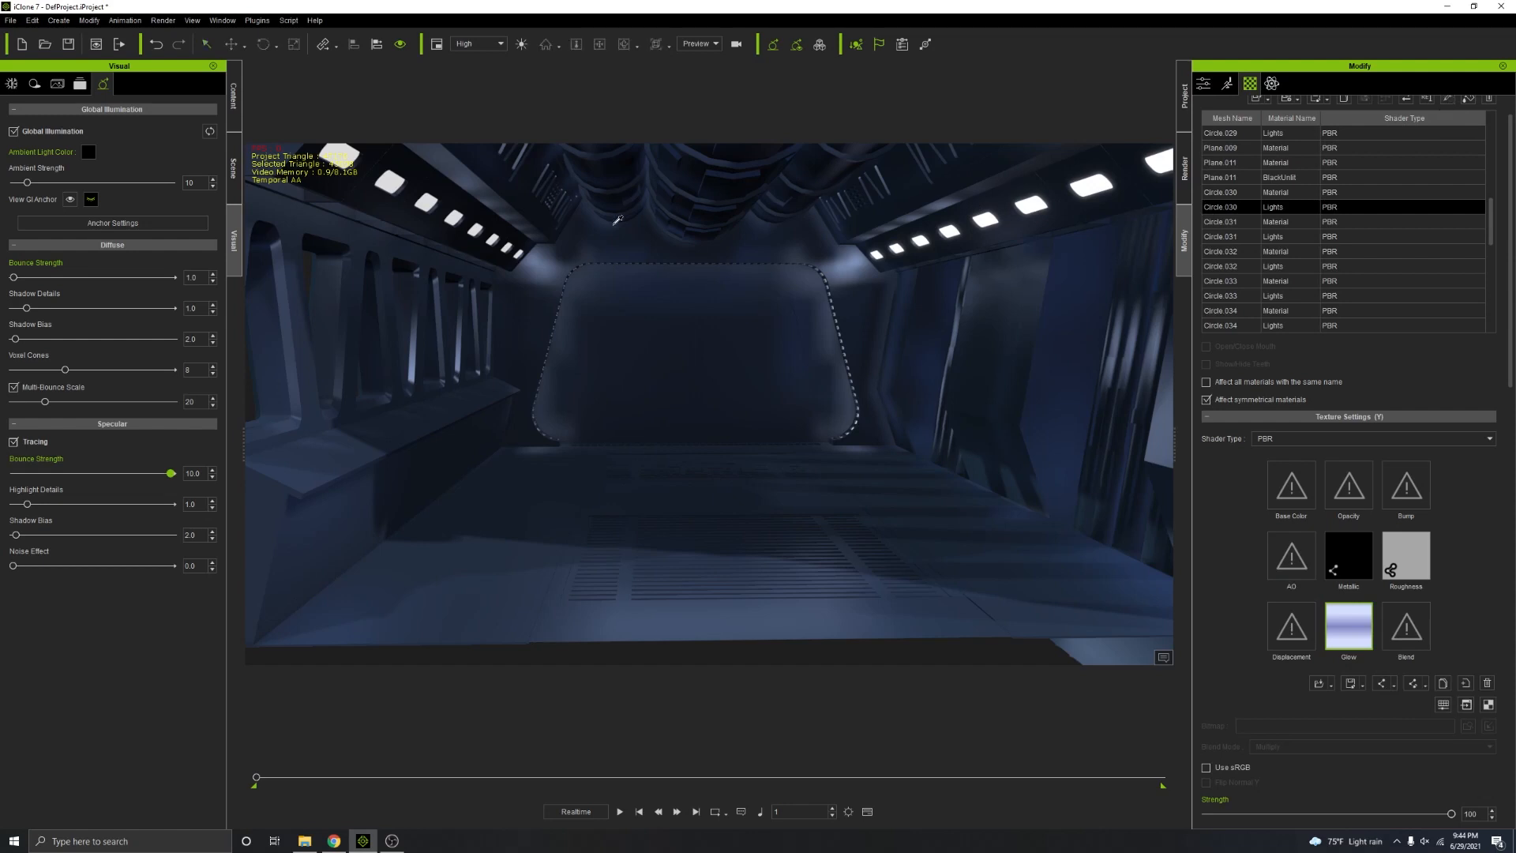
click(496, 243)
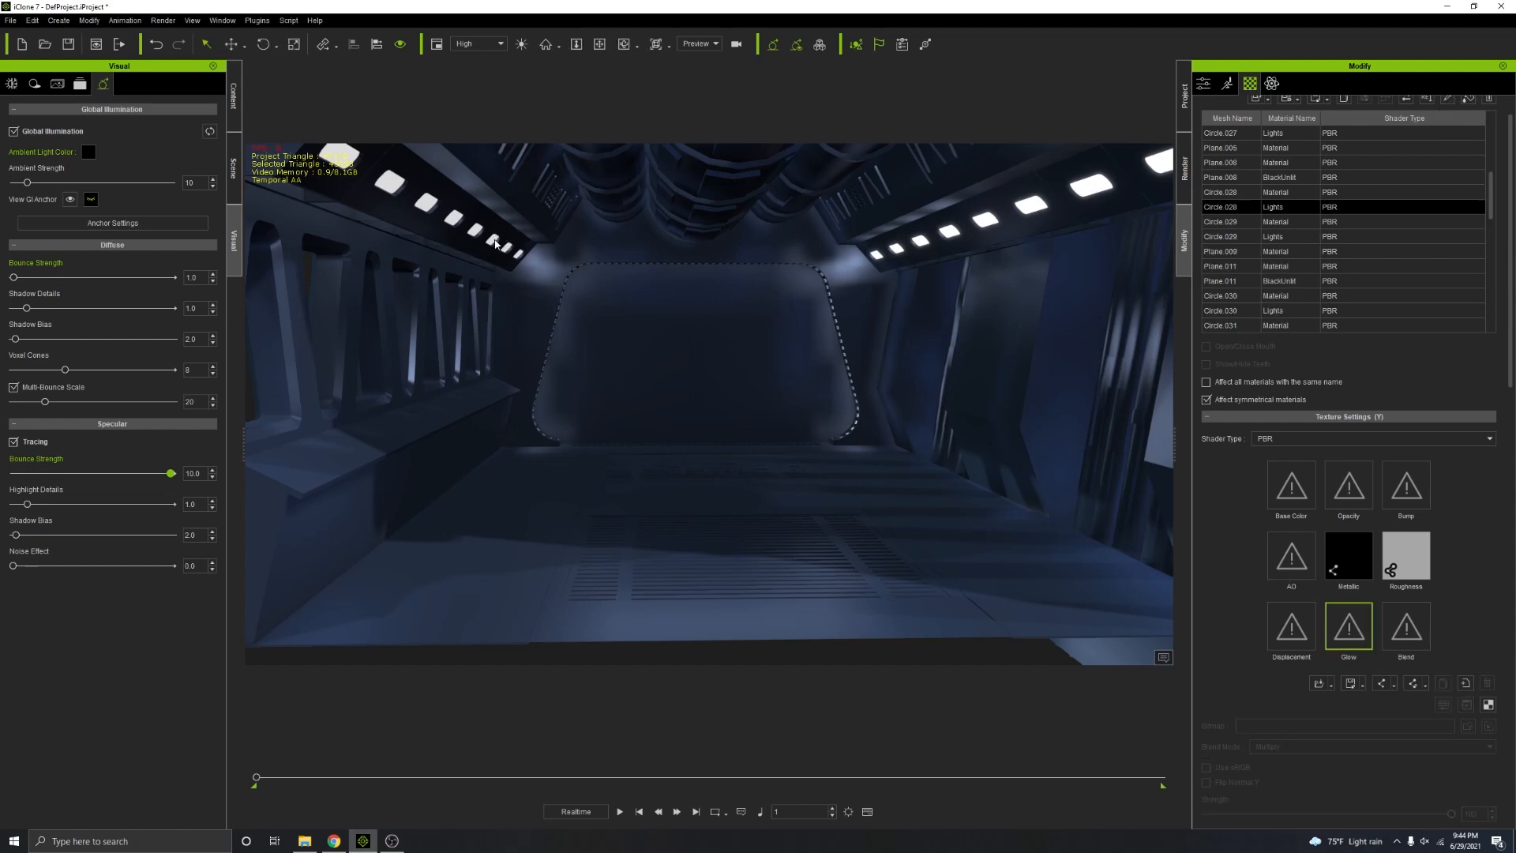
right_click(1355, 634)
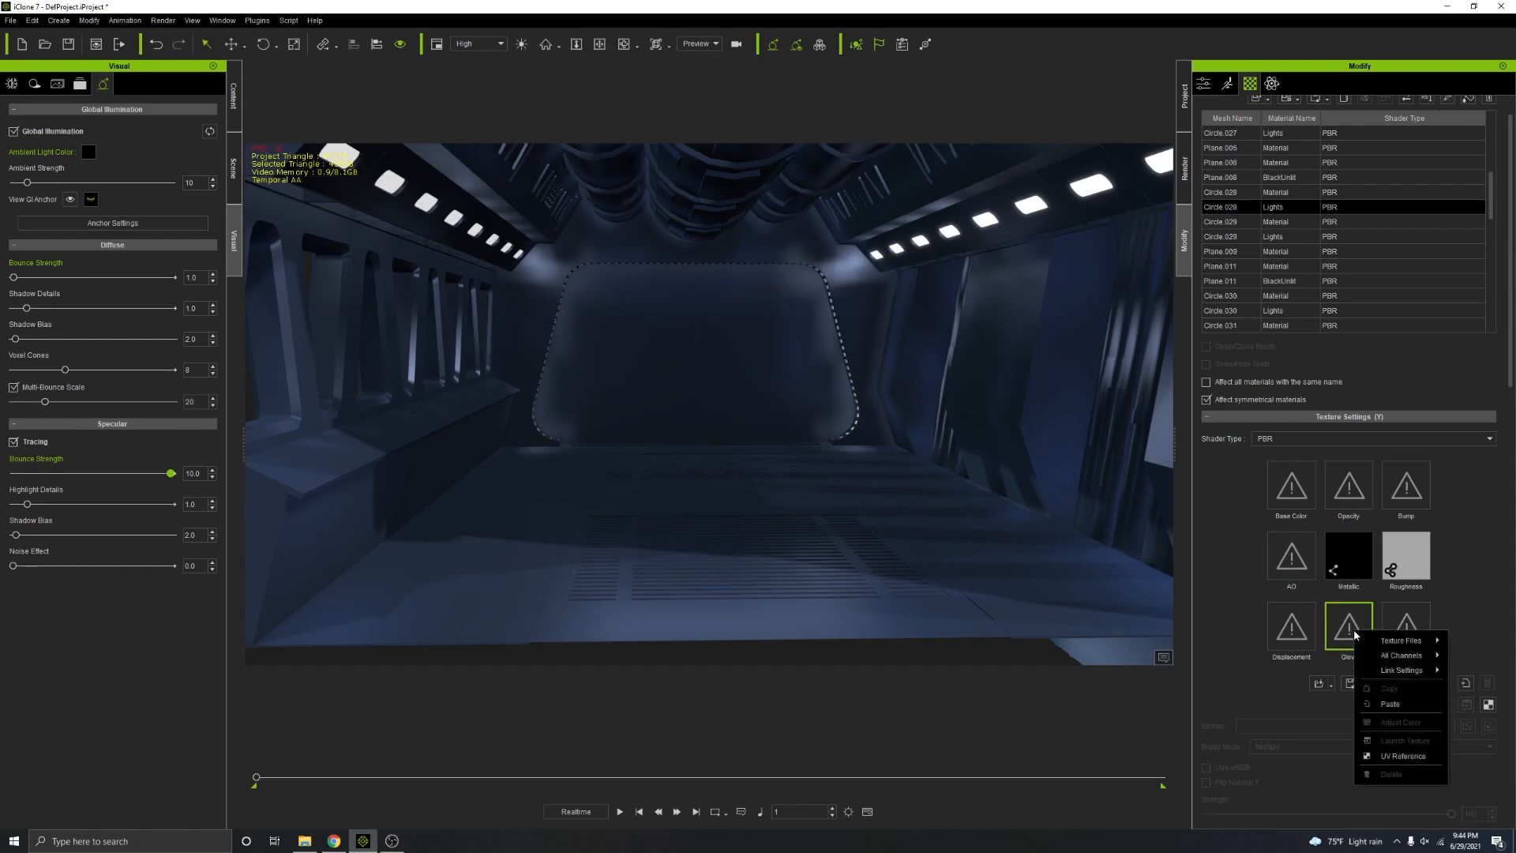
click(1390, 703)
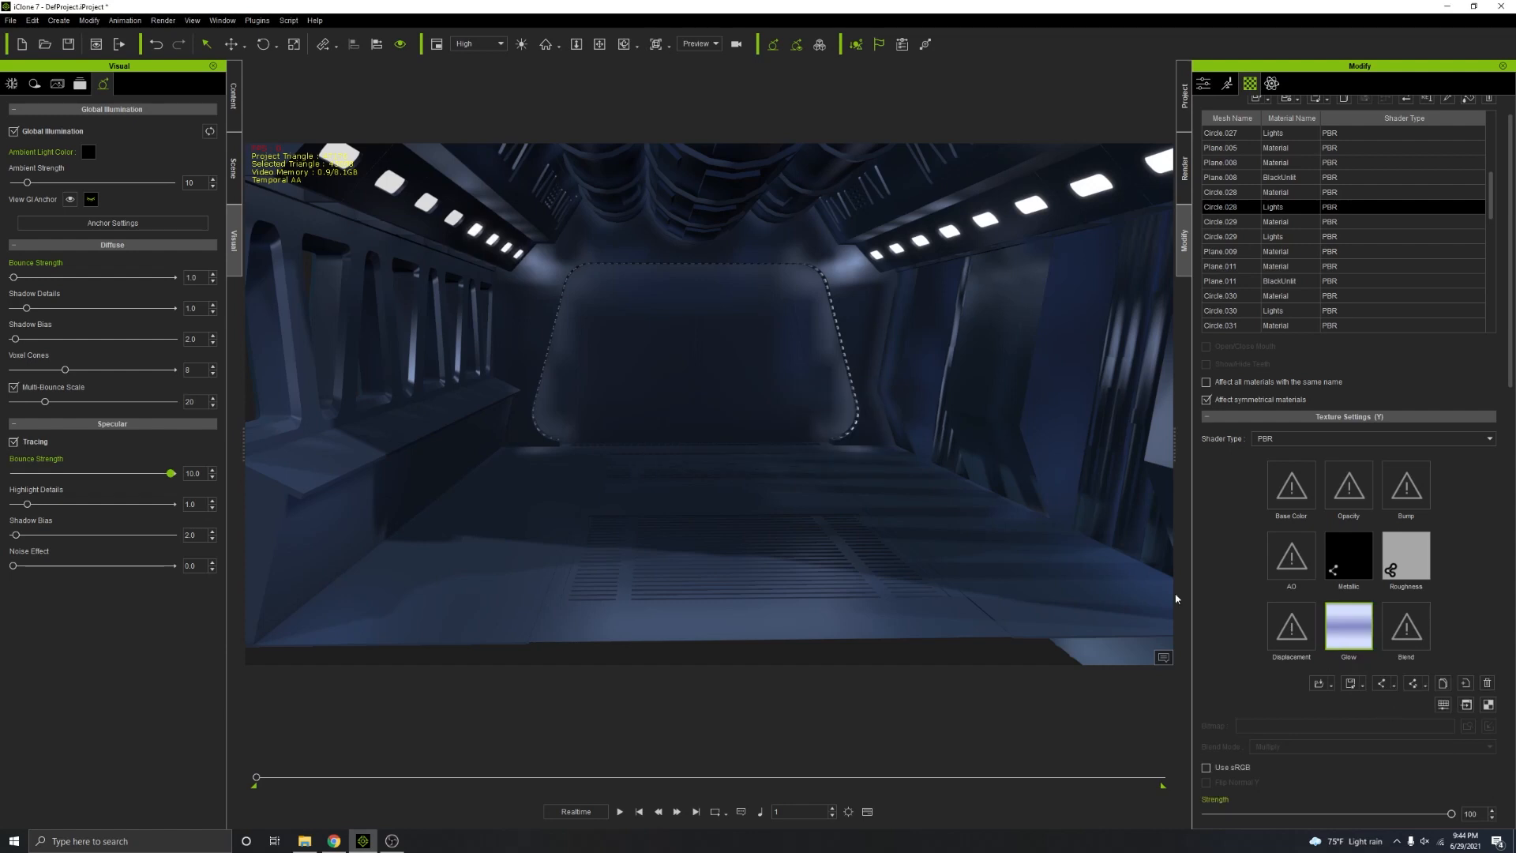
Step: Pick the nearer lights on the corridor's left side and paste the copied glow texture into their Glow channel
click(1445, 99)
click(395, 188)
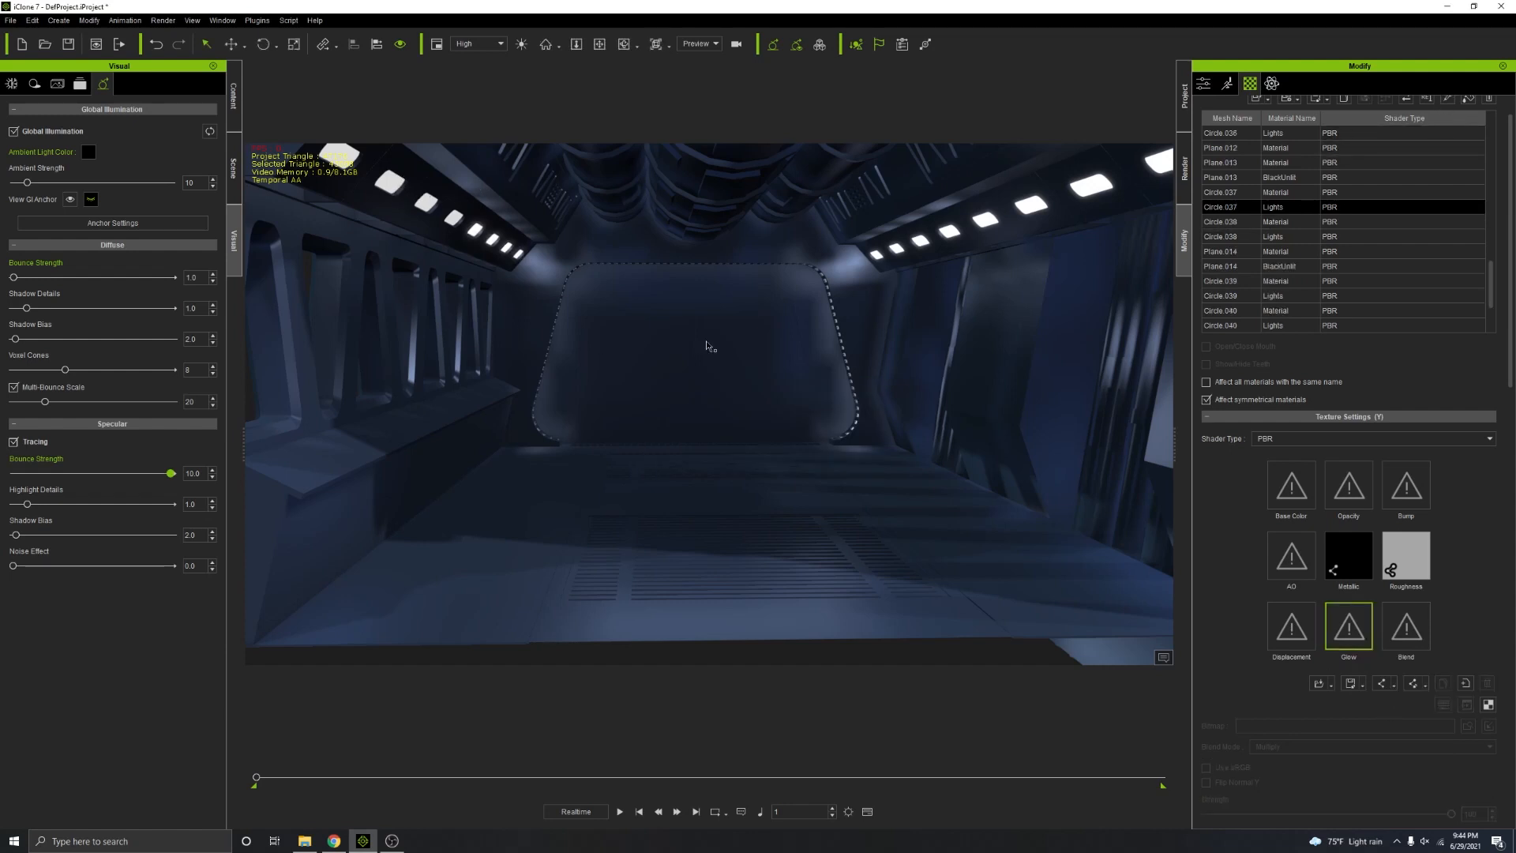
right_click(1361, 622)
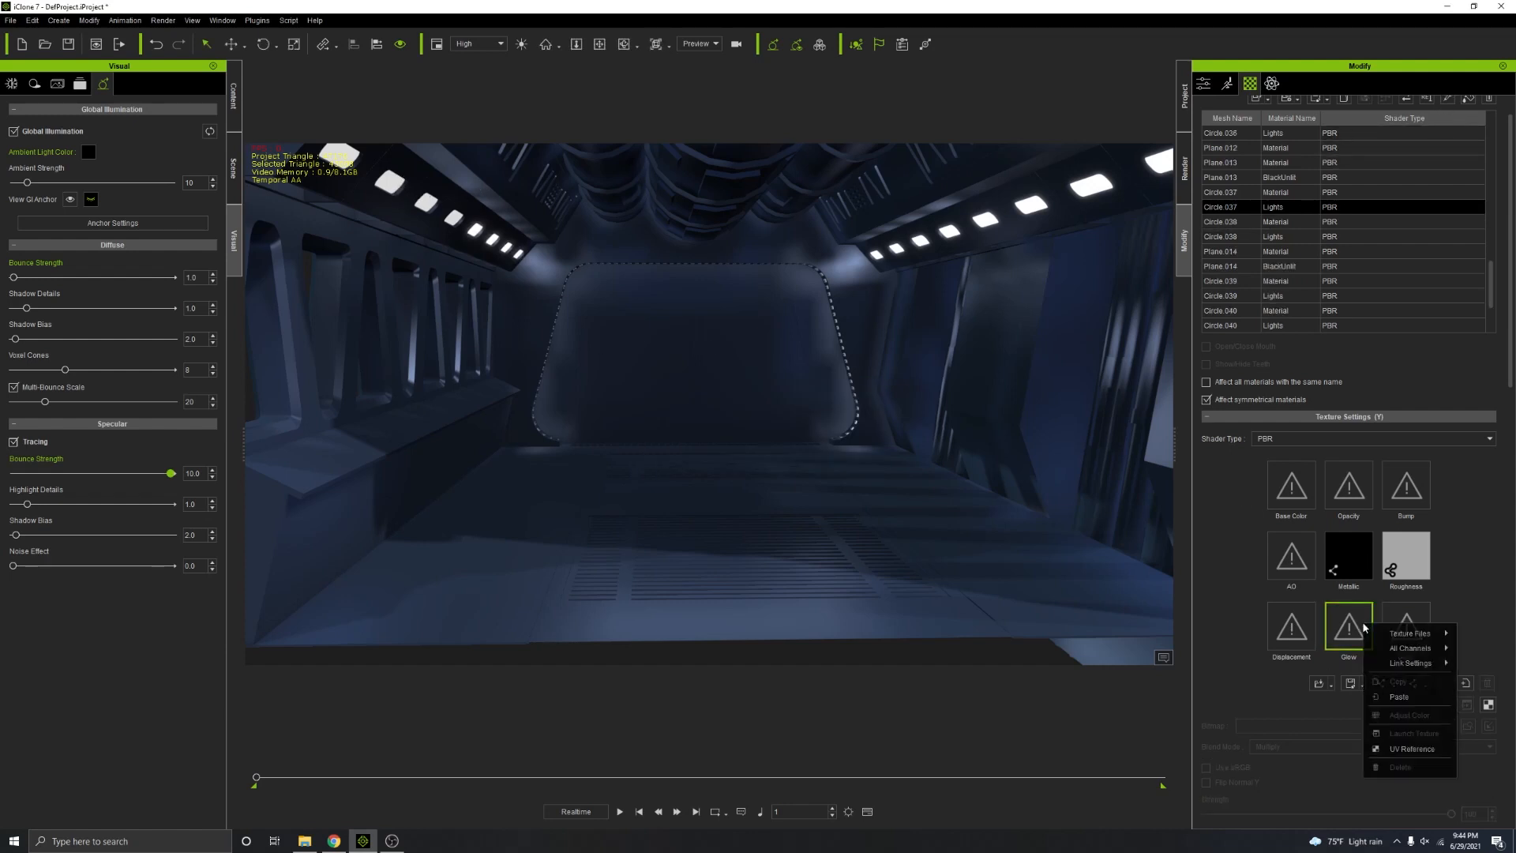
click(1405, 696)
Step: Pick the small lights framing the end doorway and paste the copied glow texture into their Glow channel
scroll(887, 528, up, 3)
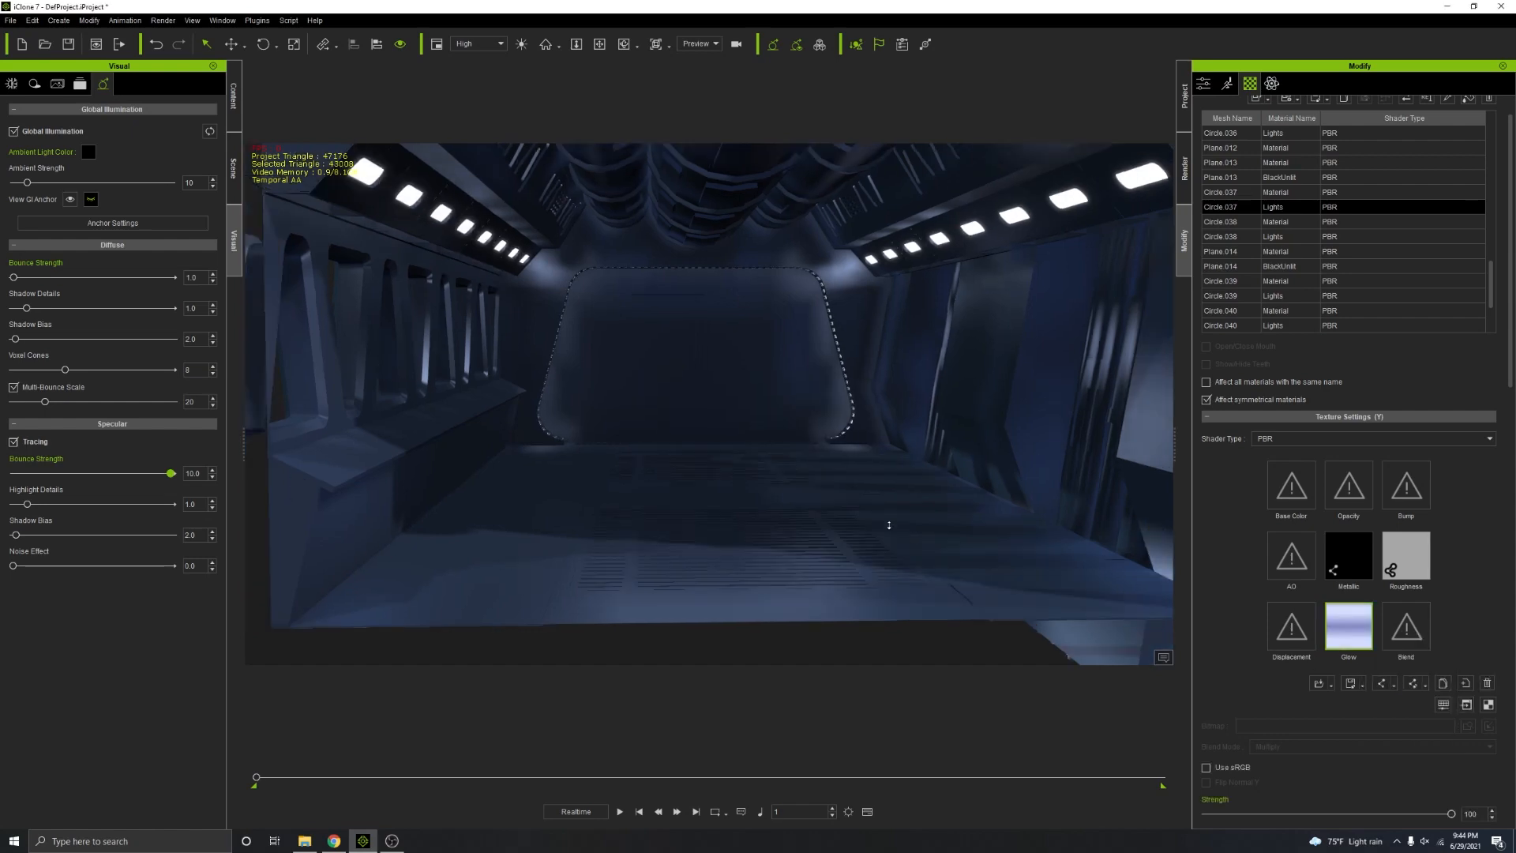
scroll(802, 450, up, 5)
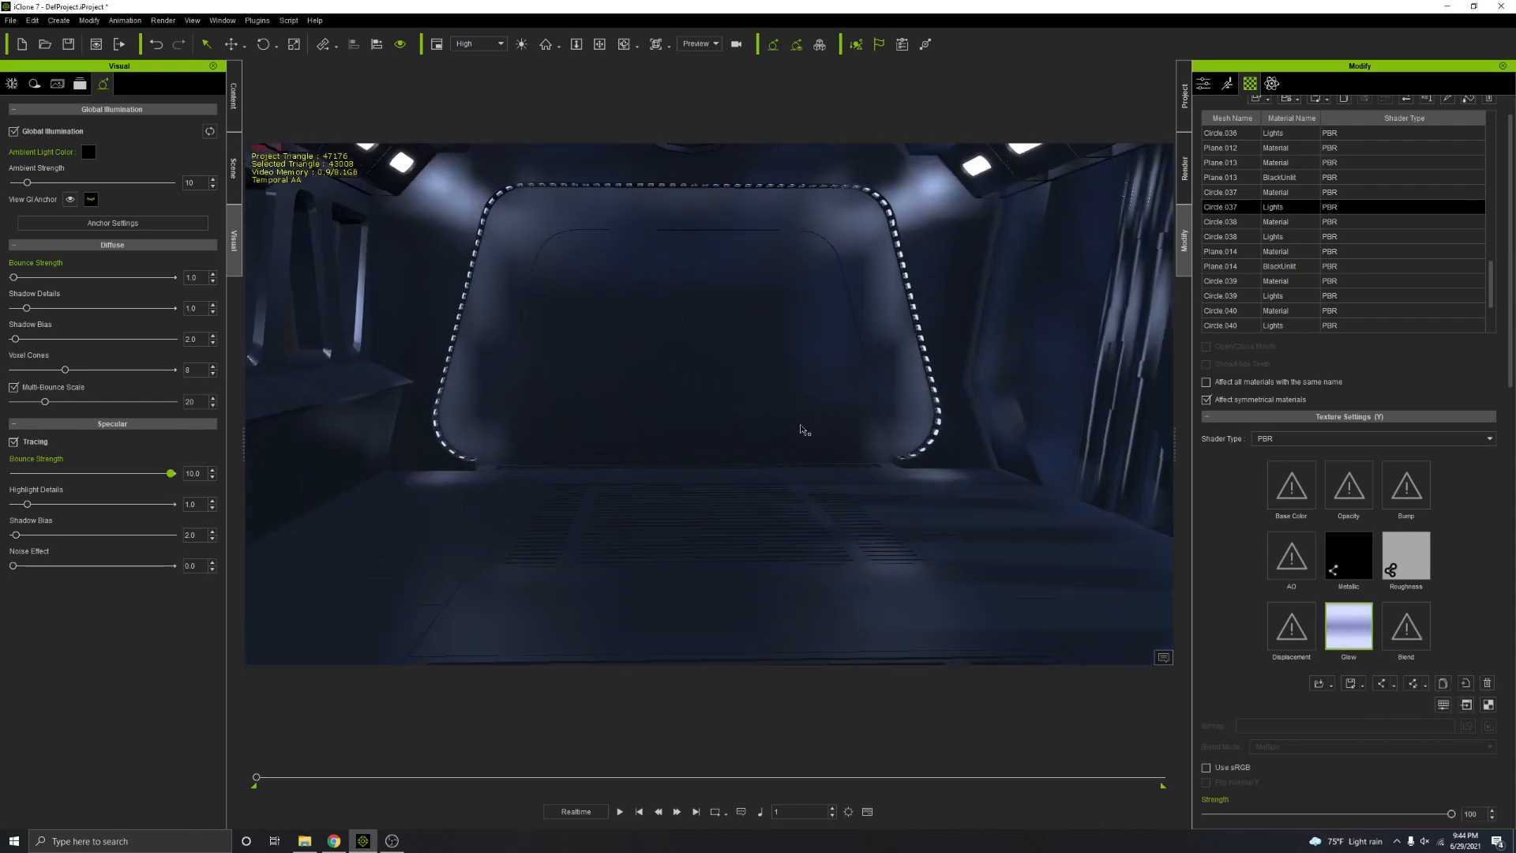
mouse_move(644, 413)
right_down()
mouse_move(591, 429)
mouse_move(621, 426)
right_up()
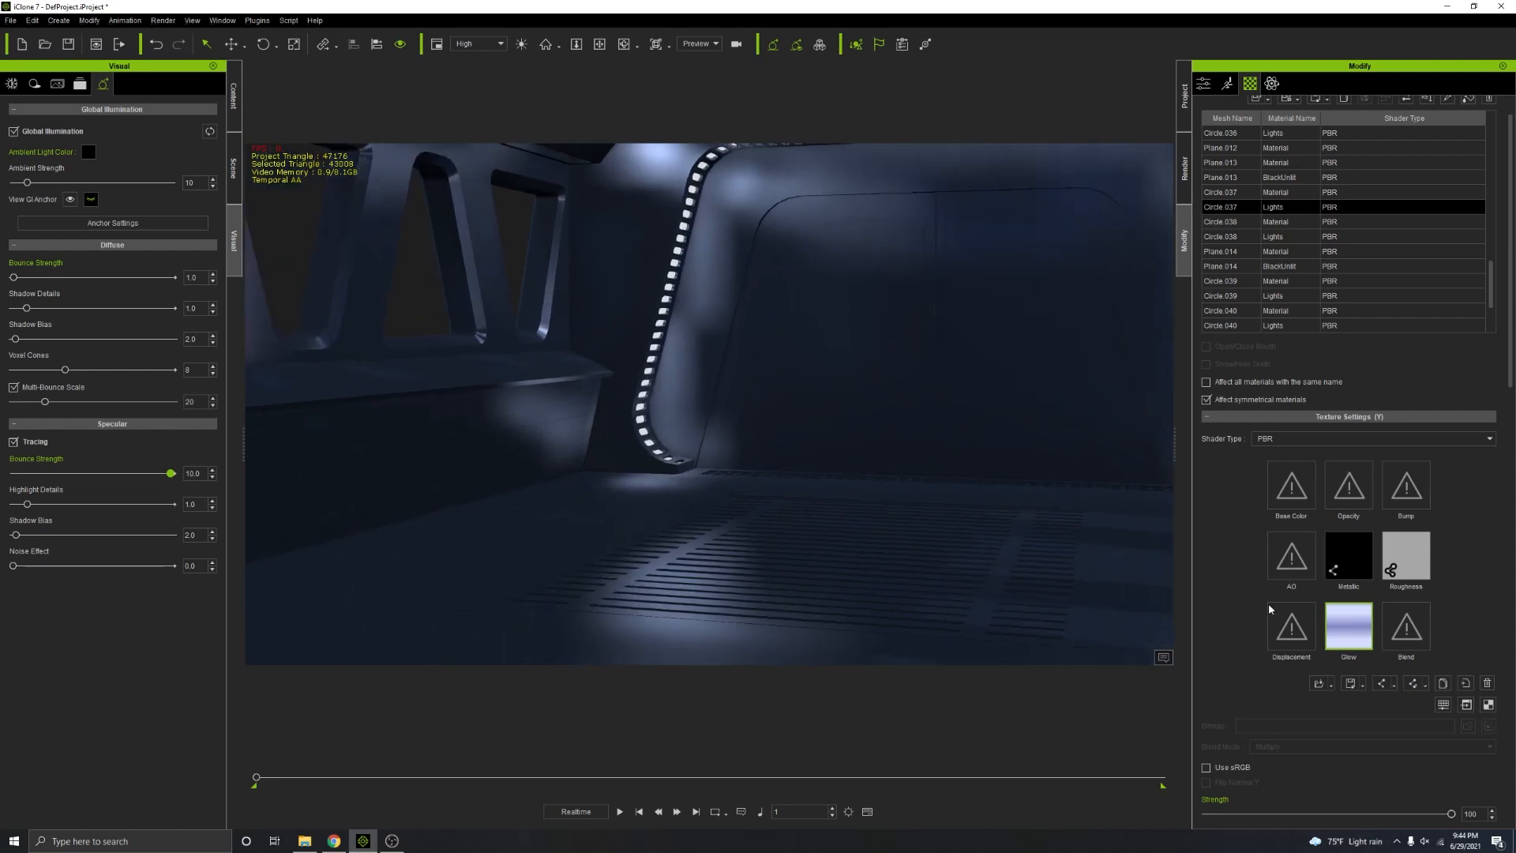
click(1449, 100)
click(660, 330)
right_click(1340, 630)
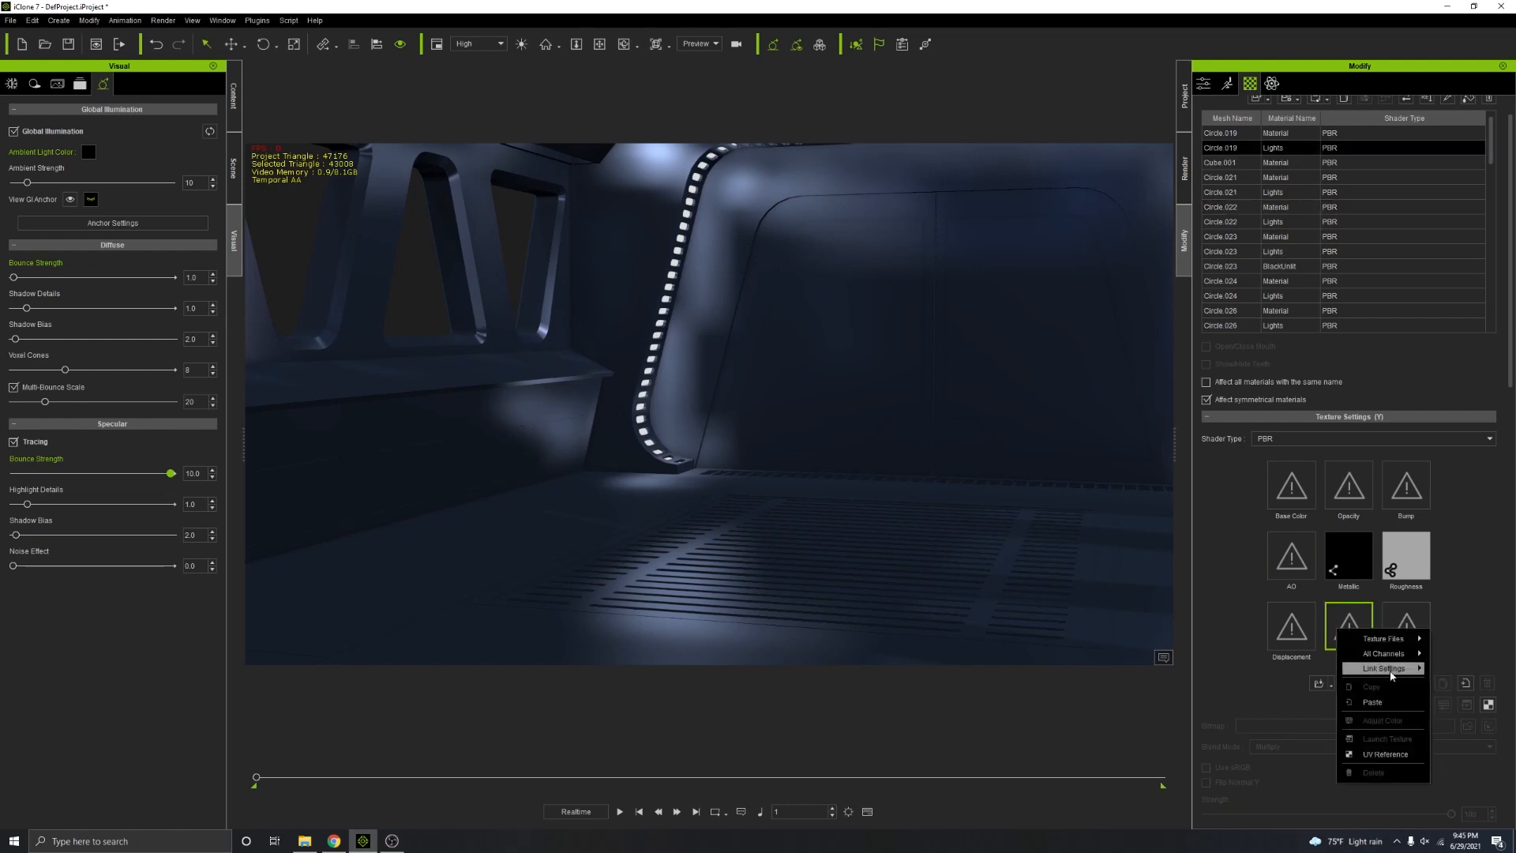
click(1394, 702)
Step: Raise the doorway lights' Glow/Self-Illumination Scale to about 26 and their Light Bounce Strength to 4.4 in the GI settings
right_drag(813, 566, 939, 546)
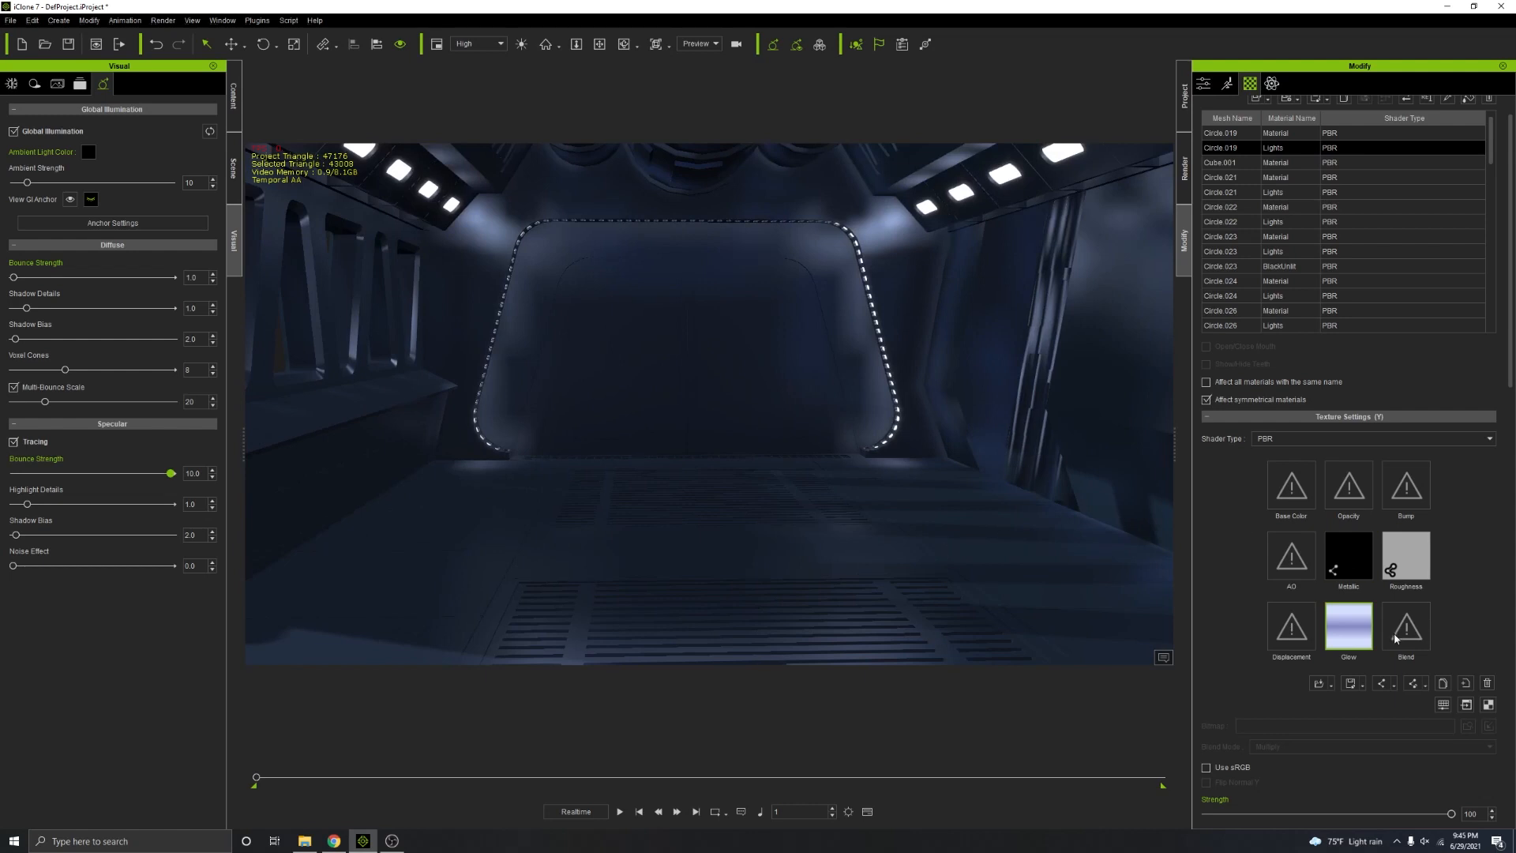
scroll(1433, 652, down, 3)
scroll(1390, 626, down, 3)
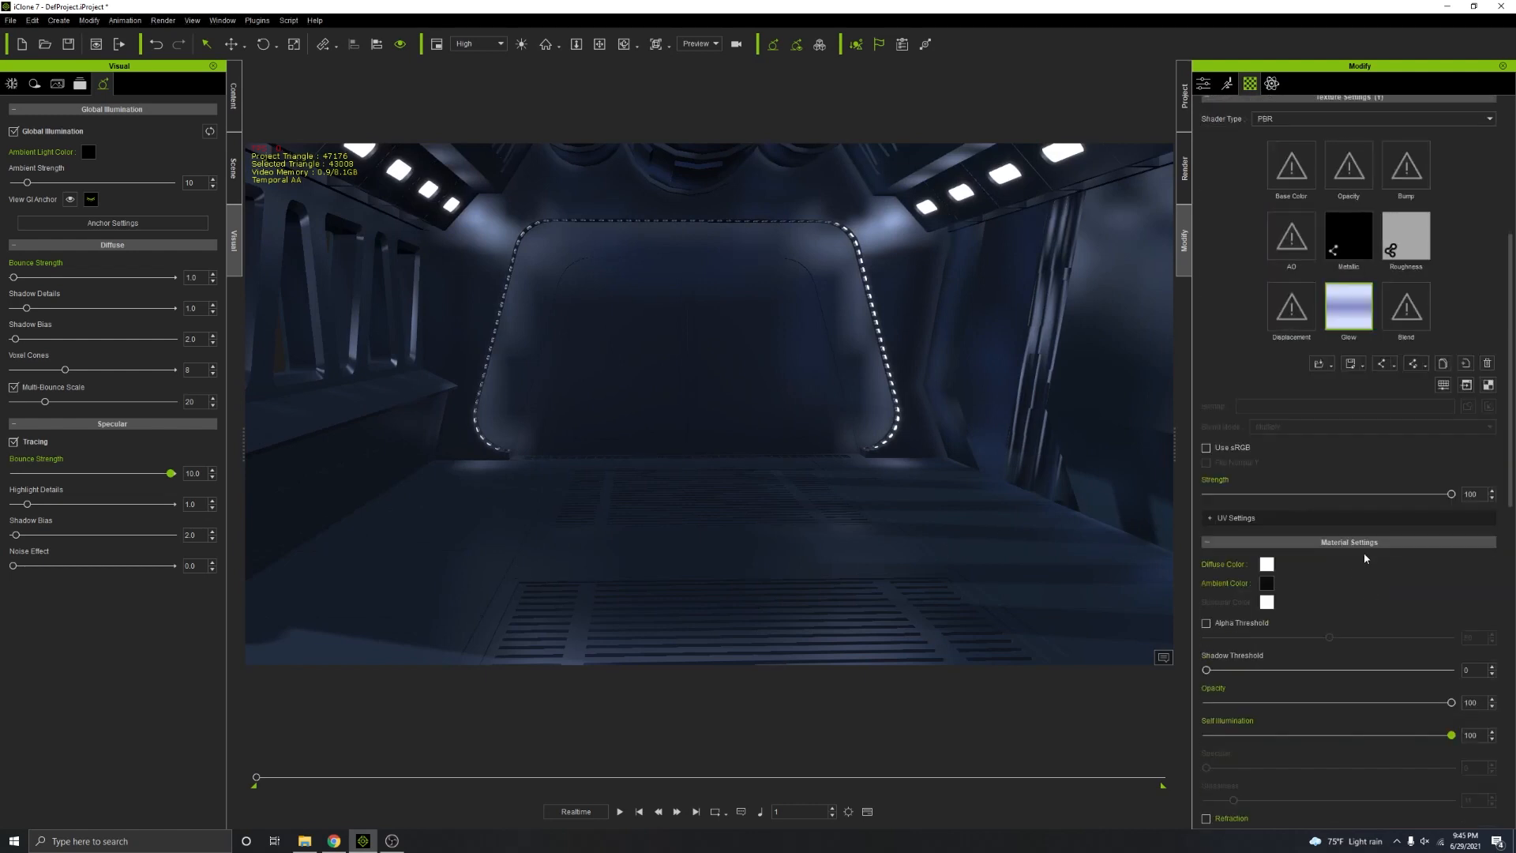
scroll(1349, 553, down, 7)
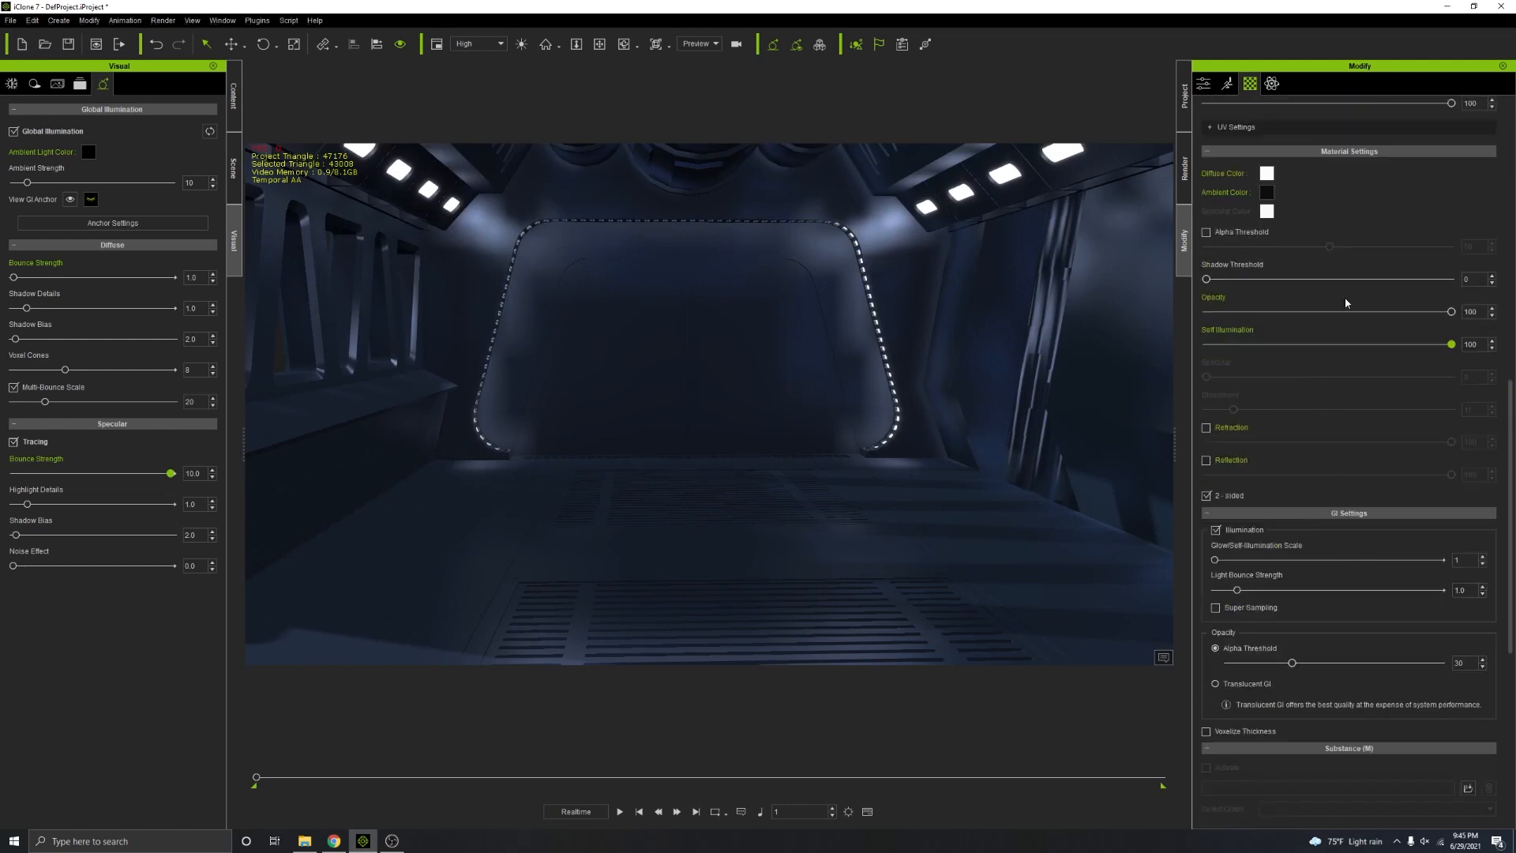
scroll(1360, 519, down, 3)
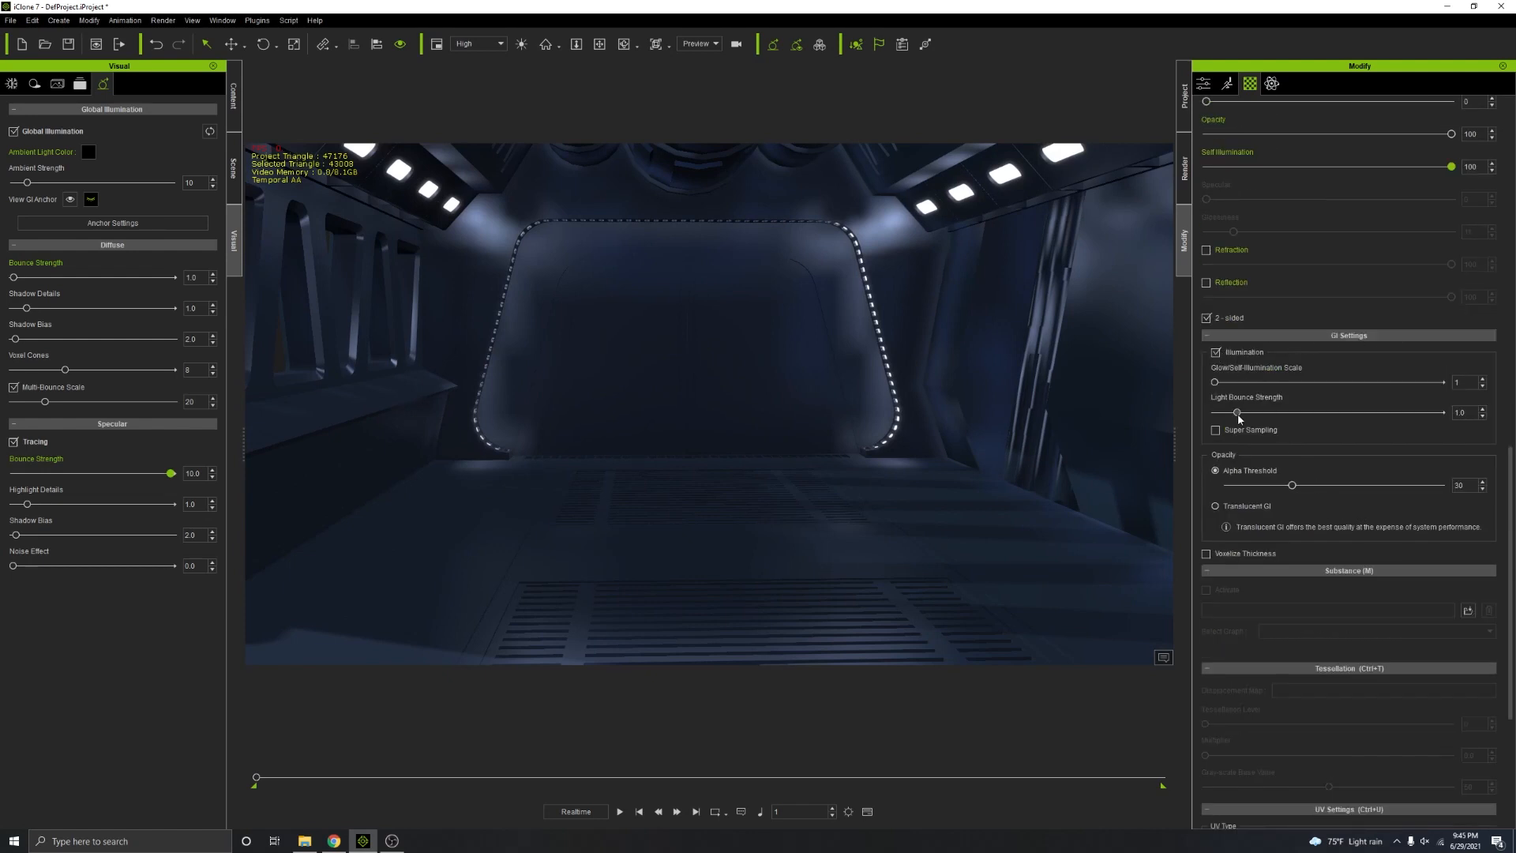
drag(1238, 414, 1377, 418)
drag(1214, 382, 1271, 381)
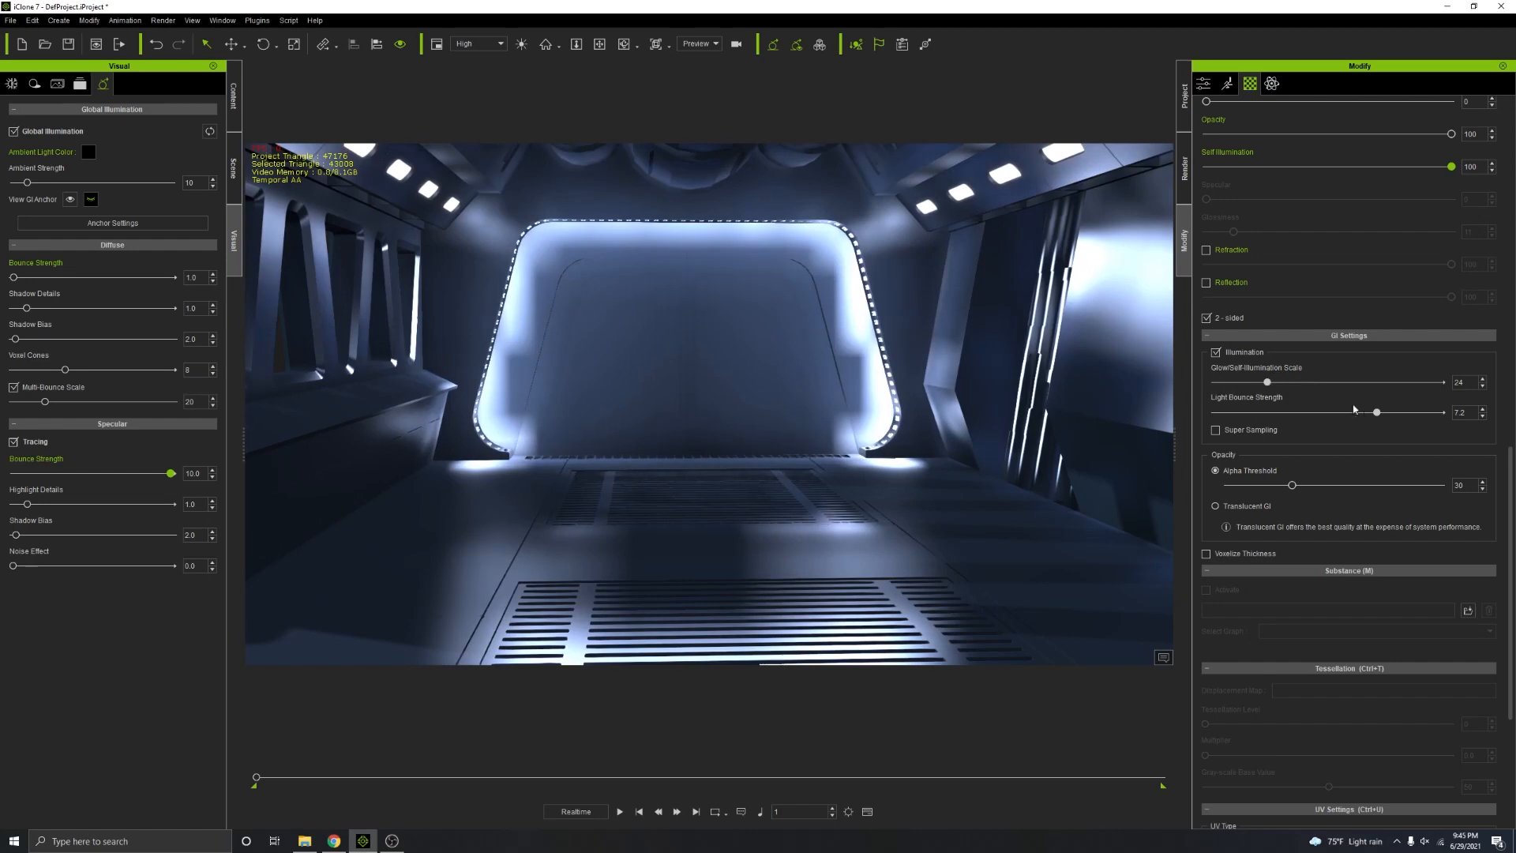
drag(1378, 413, 1343, 424)
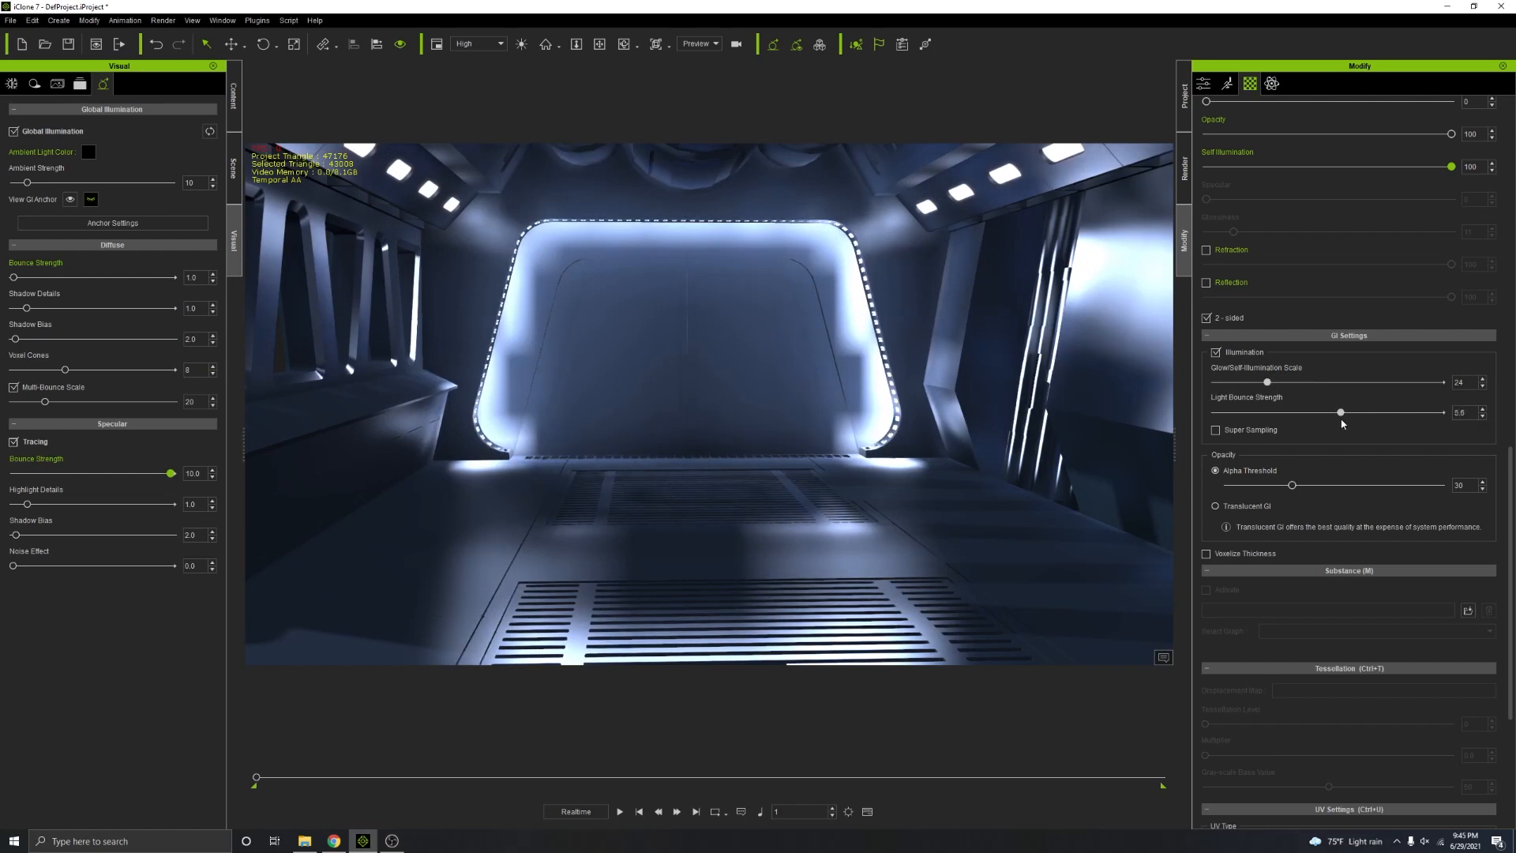
mouse_move(1268, 382)
mouse_down()
mouse_move(1194, 388)
mouse_move(1276, 382)
mouse_up()
mouse_move(1343, 418)
mouse_down()
mouse_move(1269, 417)
mouse_move(1314, 415)
mouse_up()
Step: Set the scene's shadow resolution to 4096 x 4096 and the shadow Bias to 0
click(34, 83)
click(151, 164)
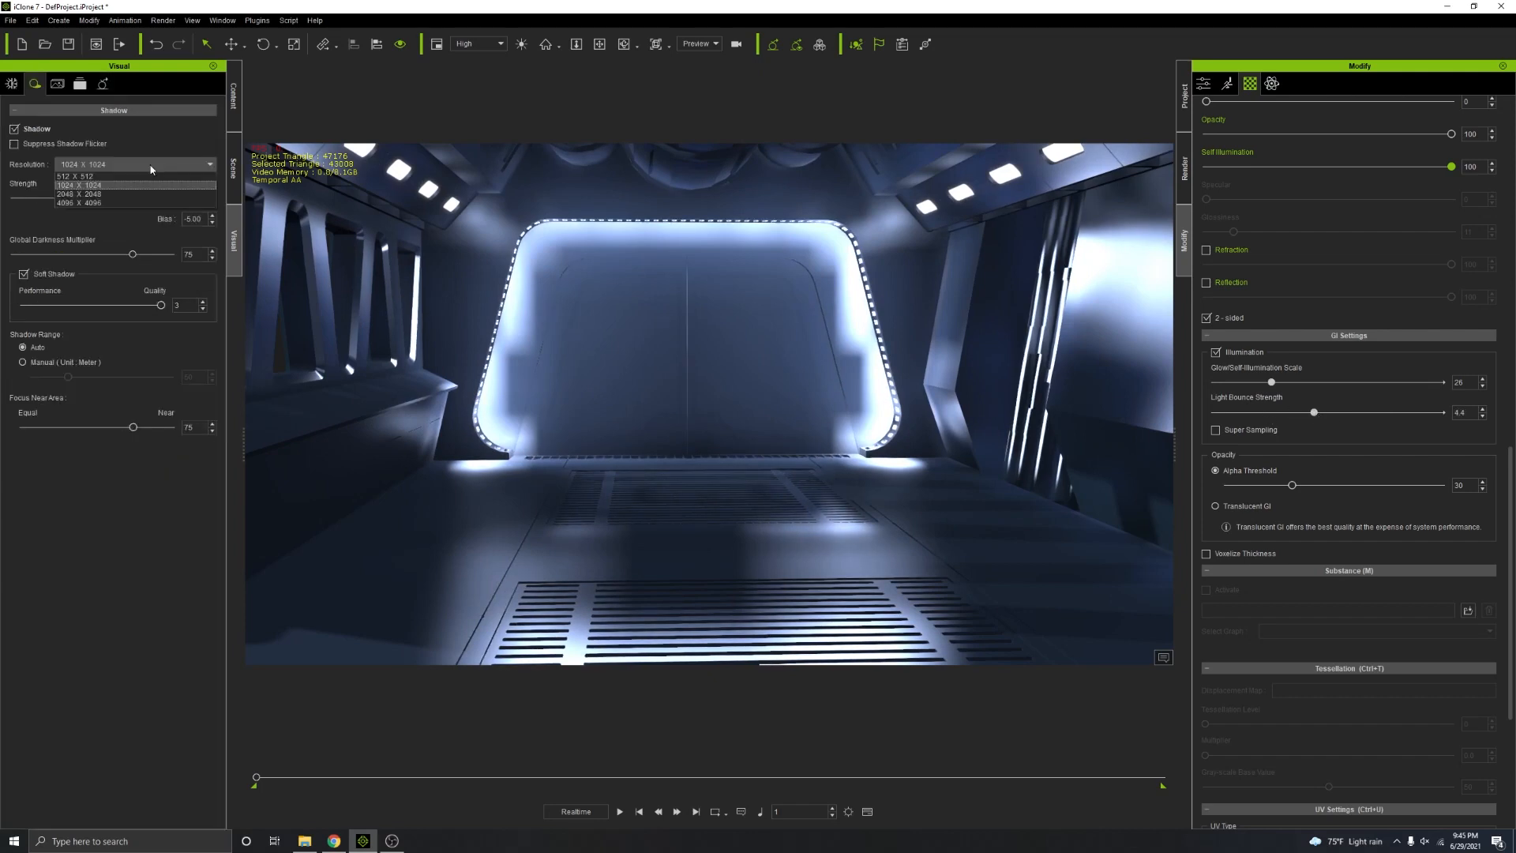
click(73, 203)
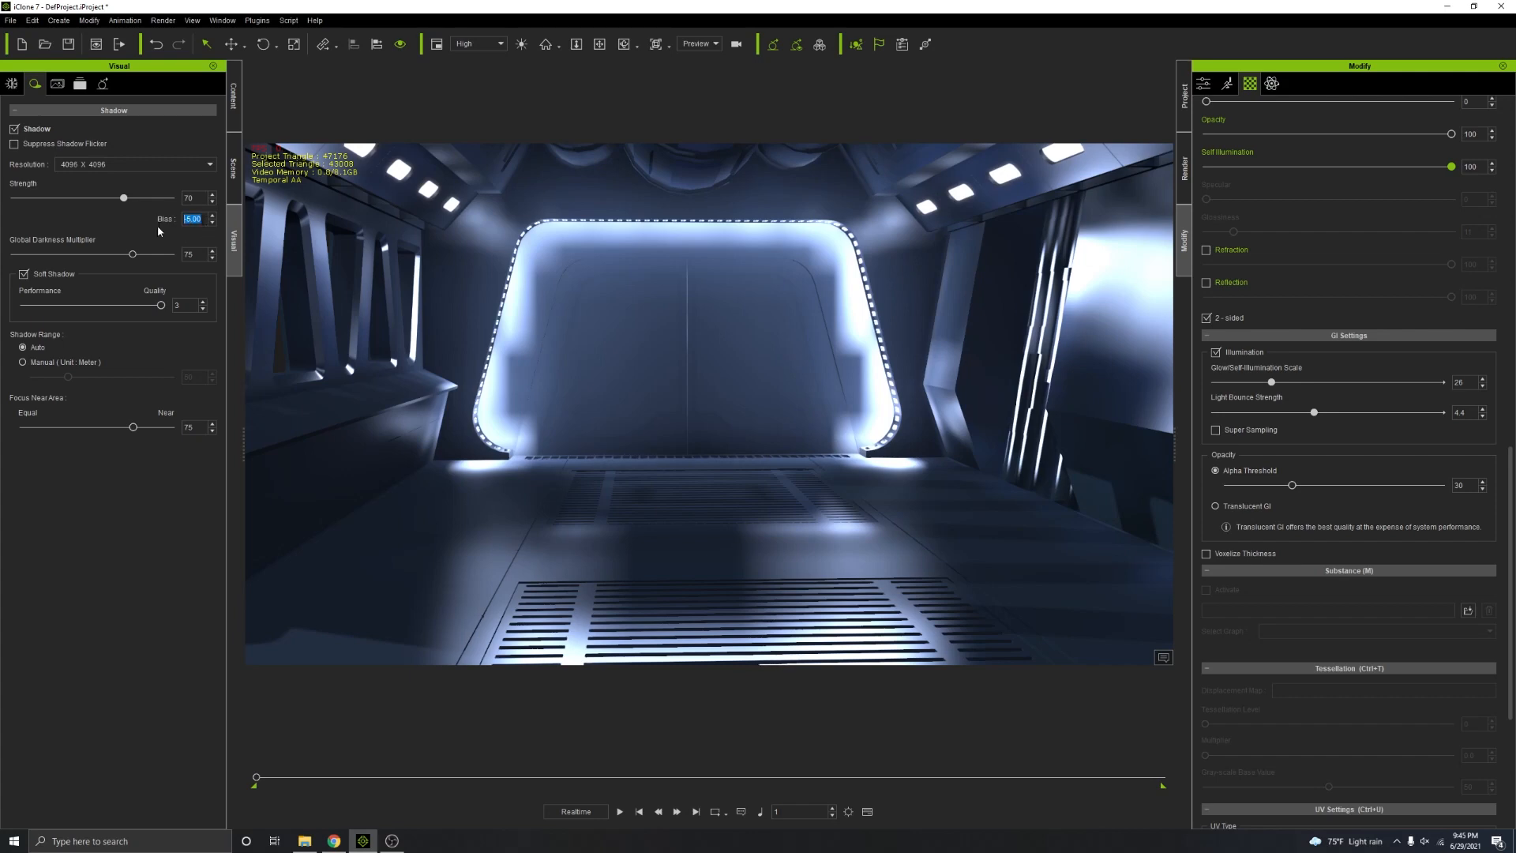
text(0)
Step: Switch the project's Global Illumination to the high-resolution voxel mode and enable Suppress Light Flicker
click(1185, 95)
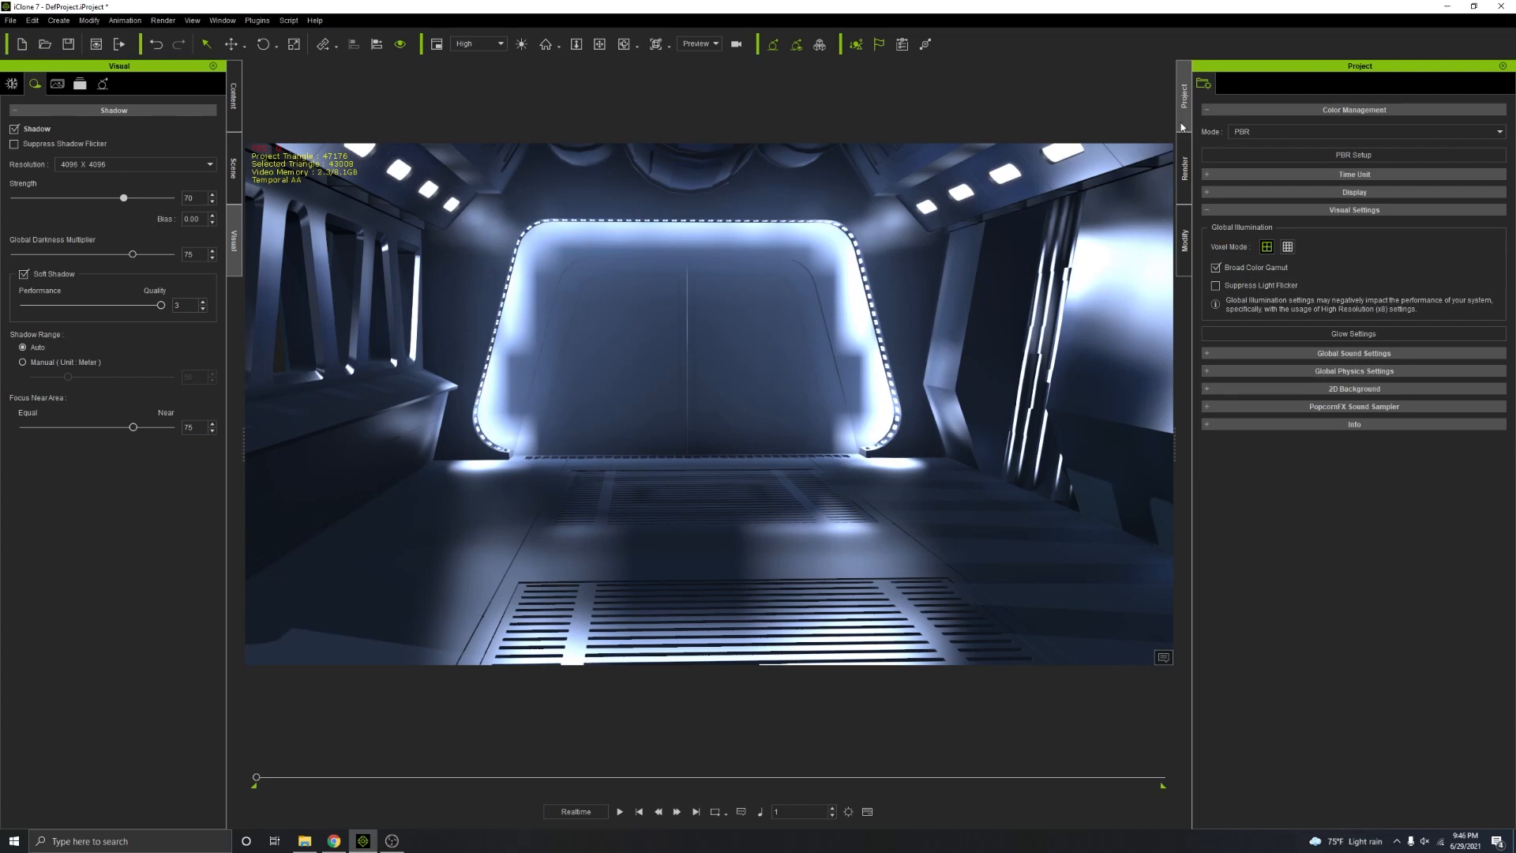
click(1287, 247)
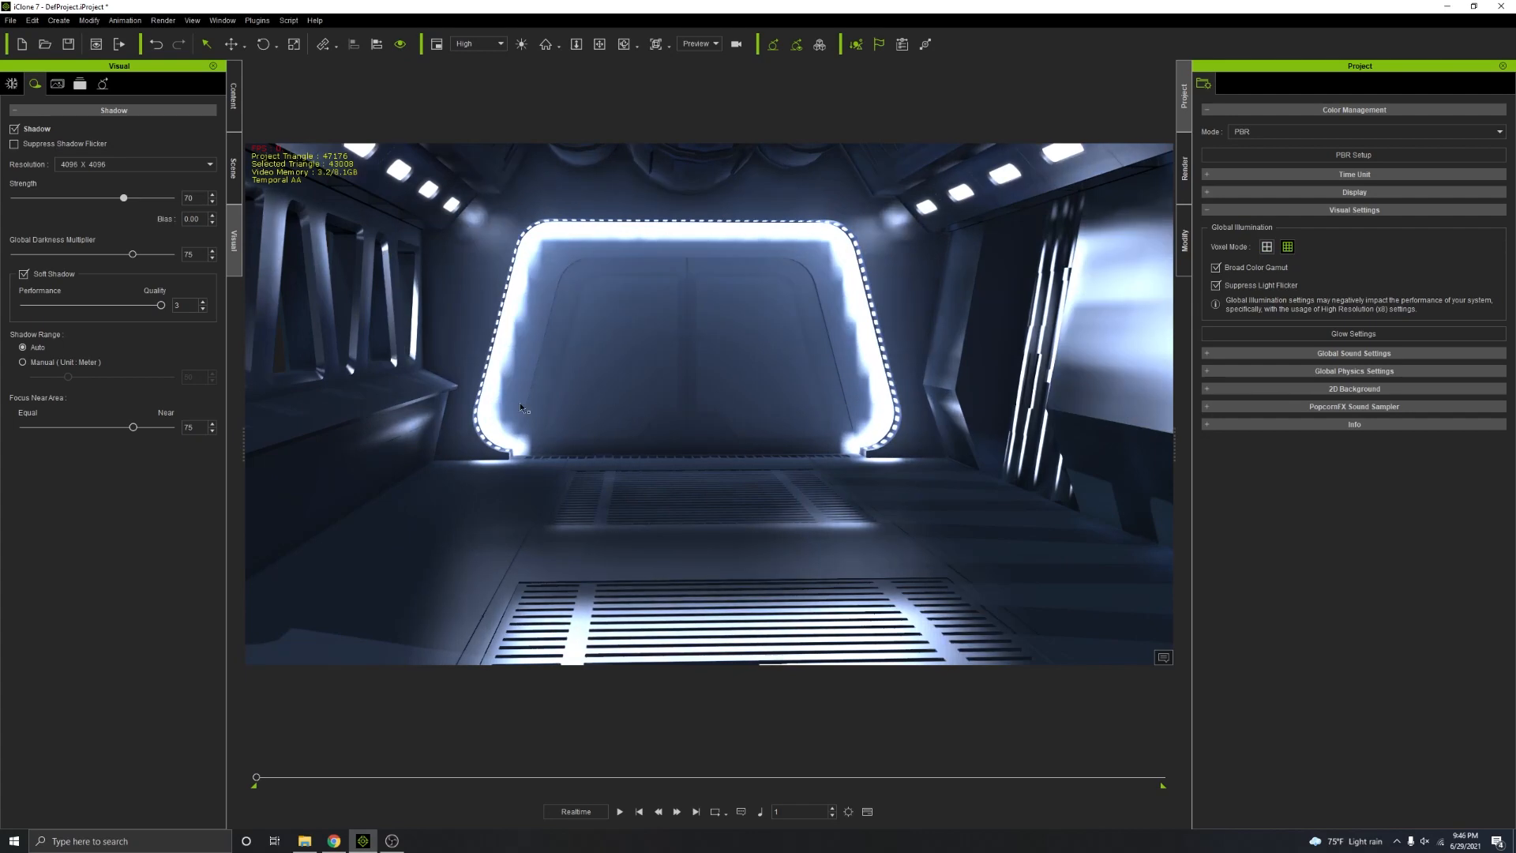
Step: Turn off the Floor Shadow, Back, Side and Key lights in the scene
click(12, 86)
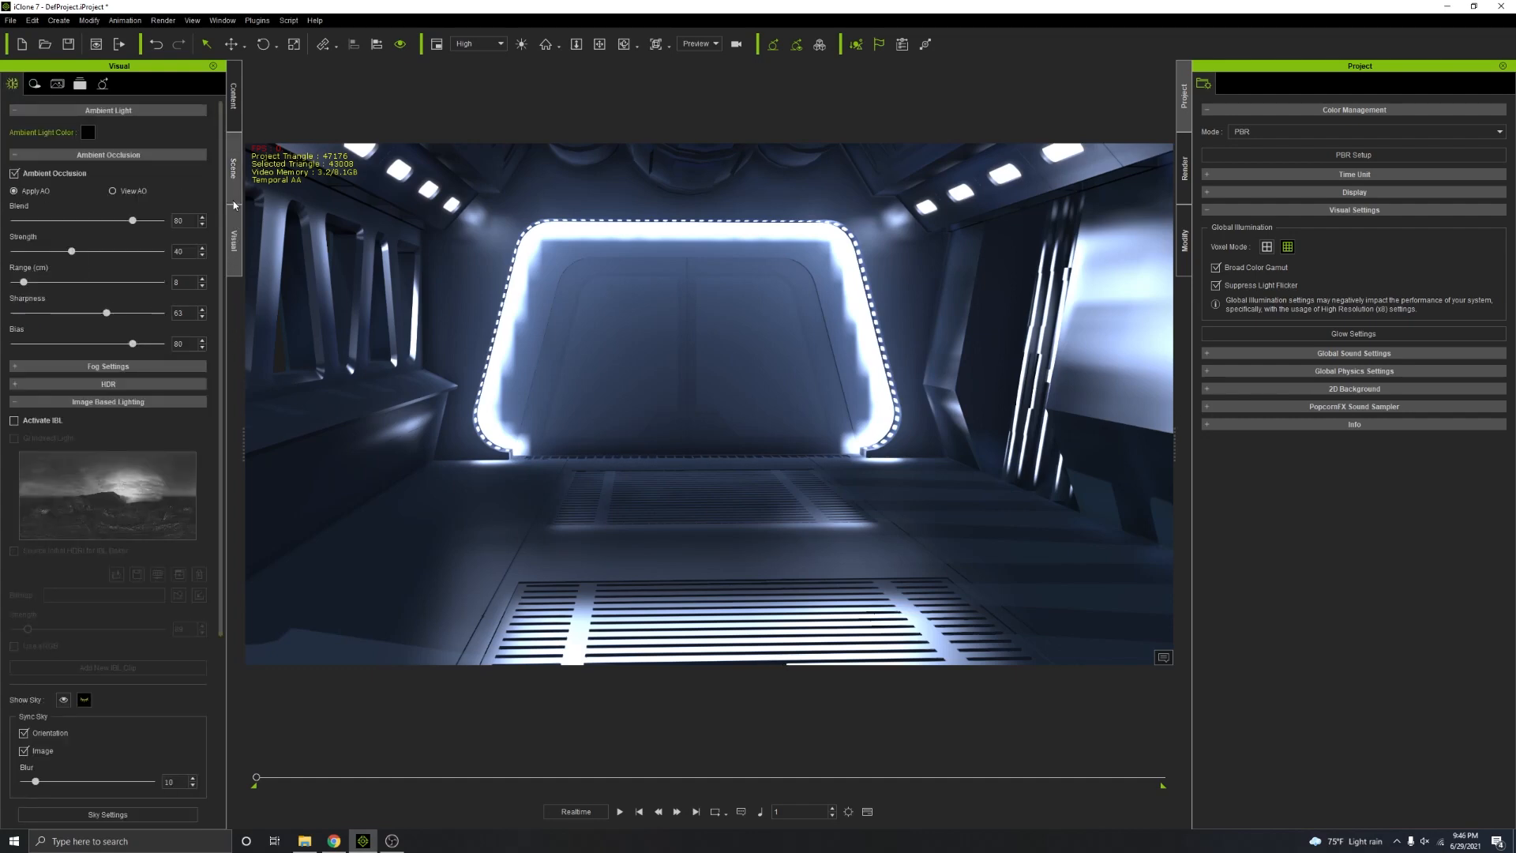
click(234, 180)
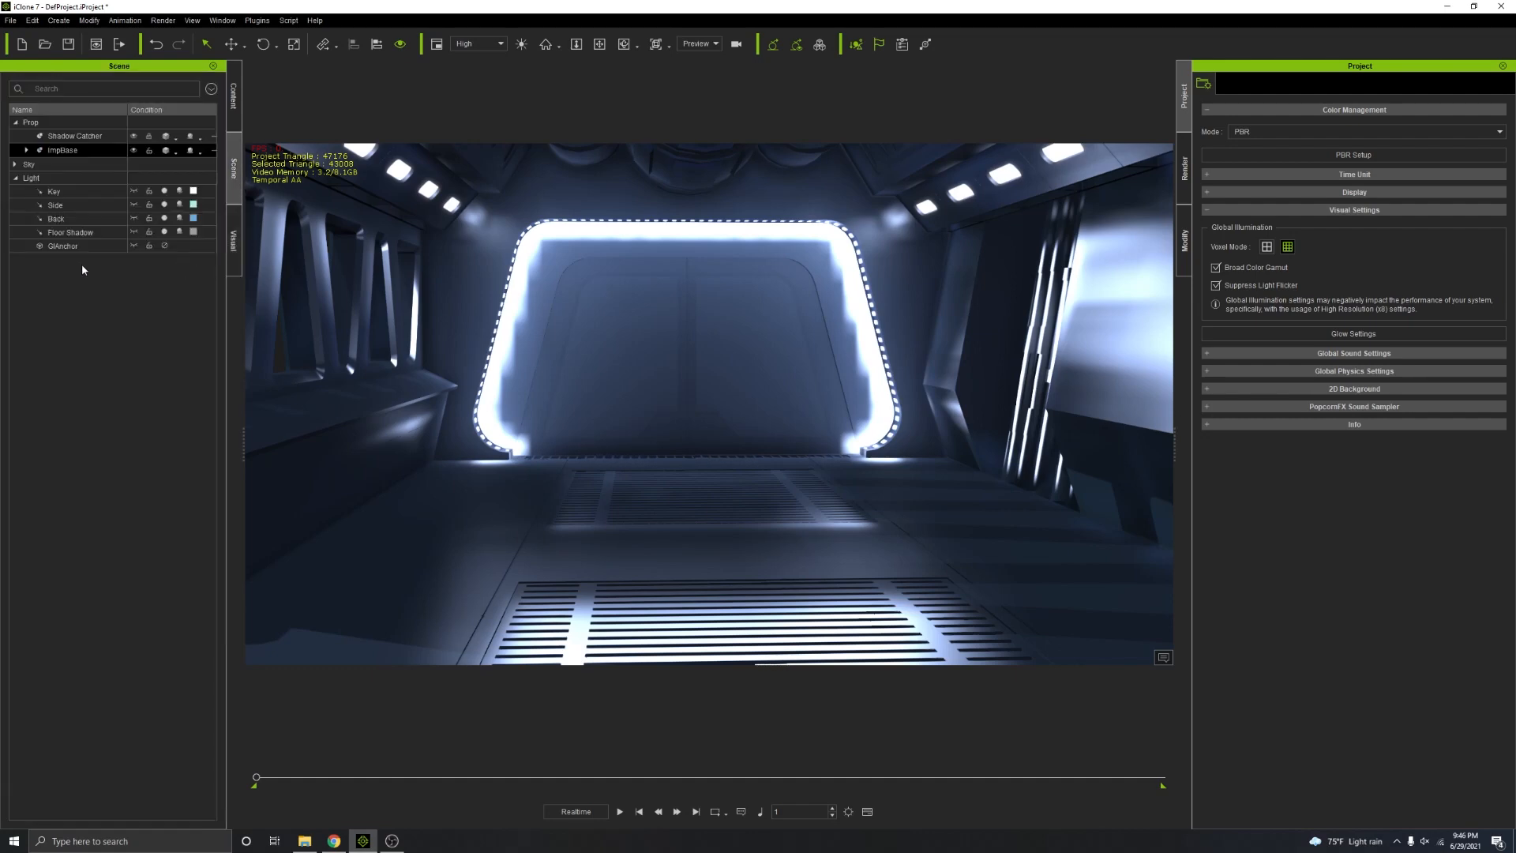
click(165, 233)
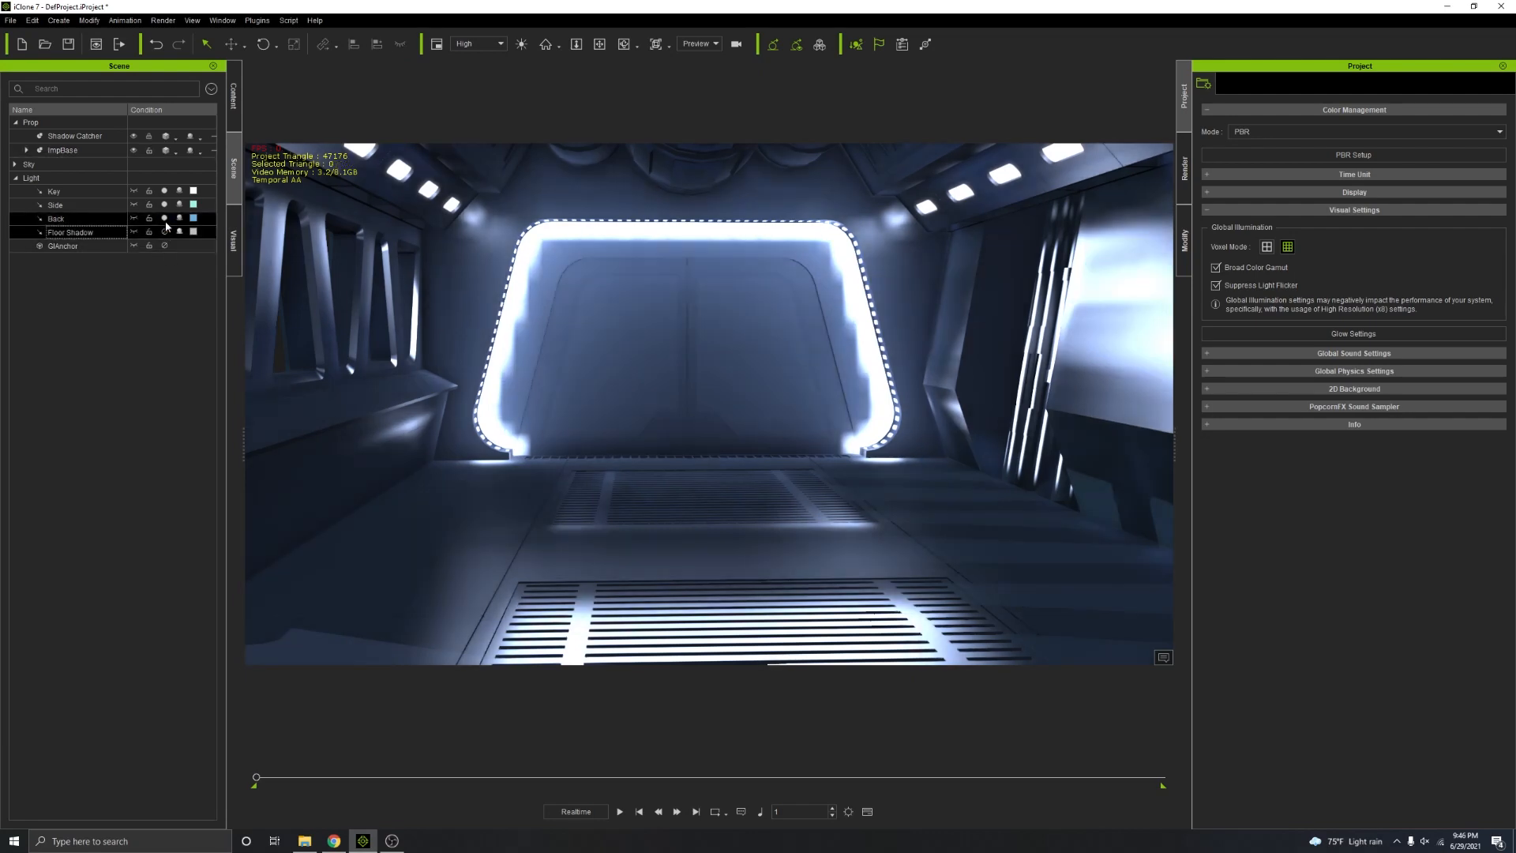
click(165, 218)
click(164, 204)
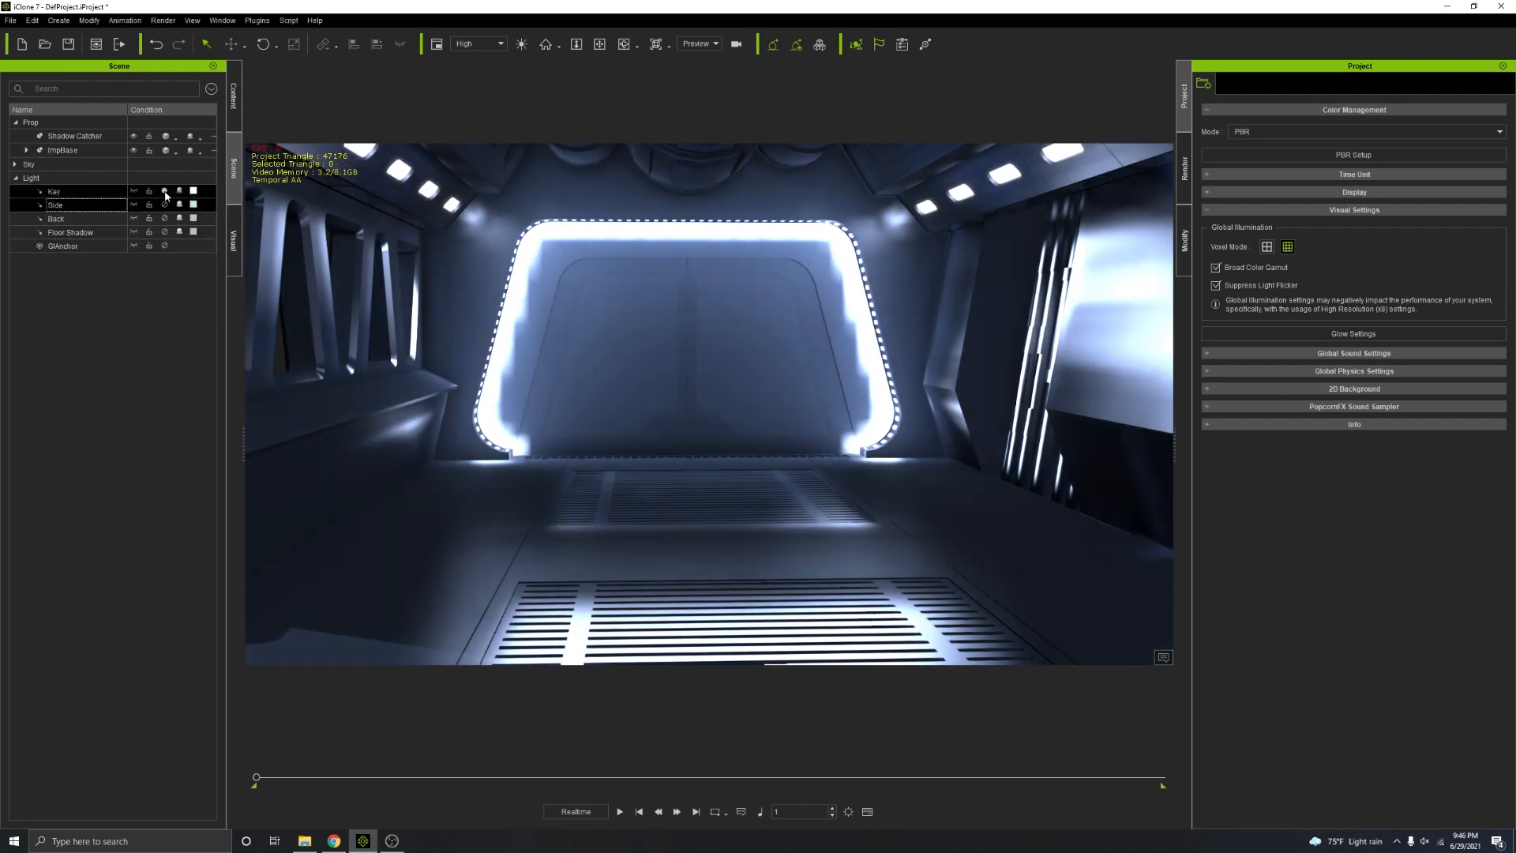
click(165, 191)
Step: Compare the corridor lighting with Global Illumination switched off and back on
scroll(710, 379, down, 3)
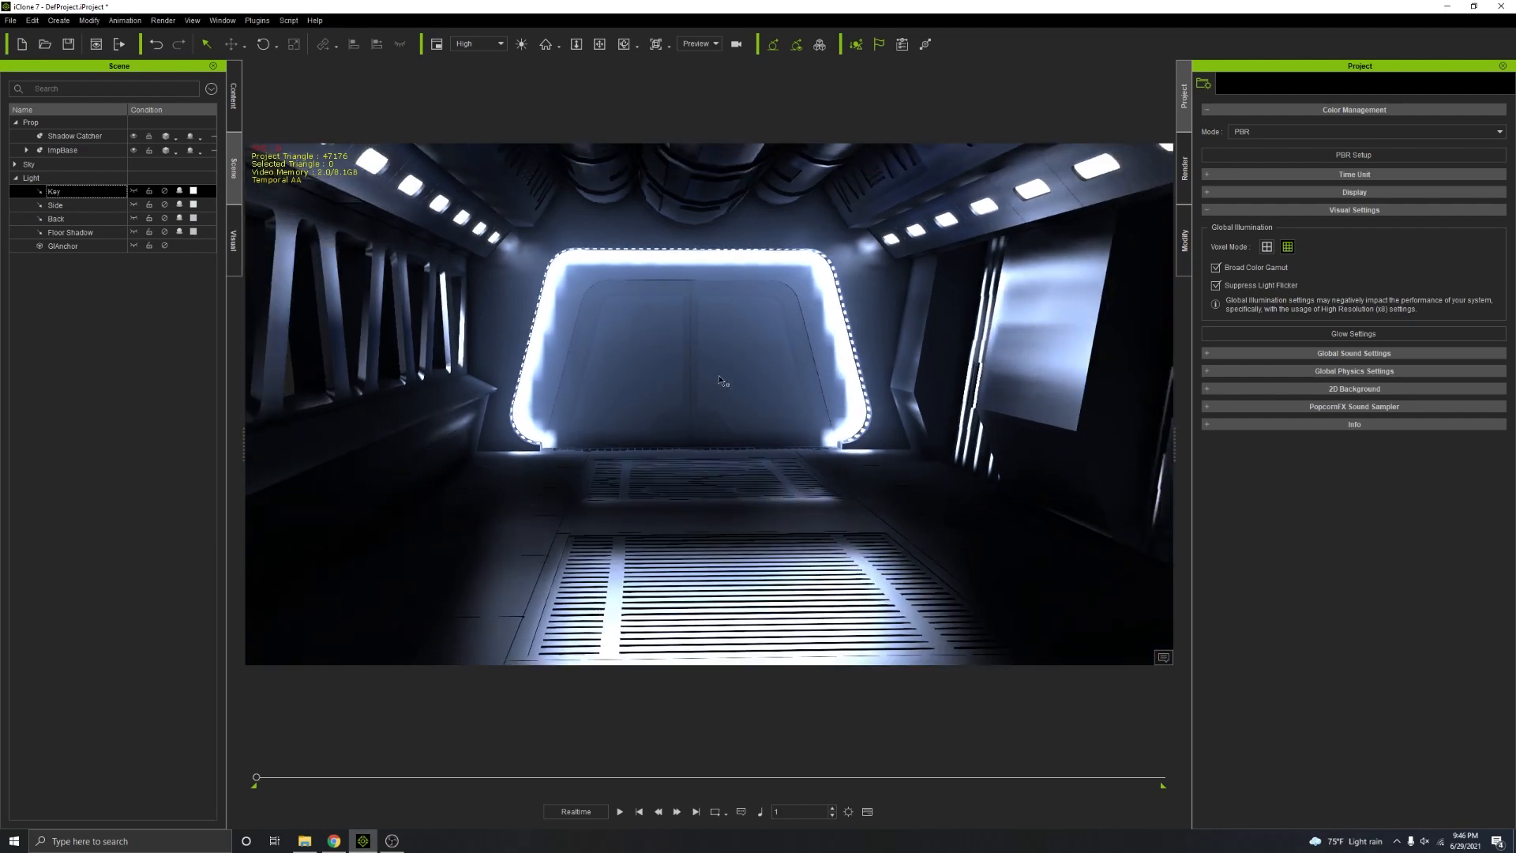
scroll(720, 382, down, 3)
right_drag(721, 382, 807, 437)
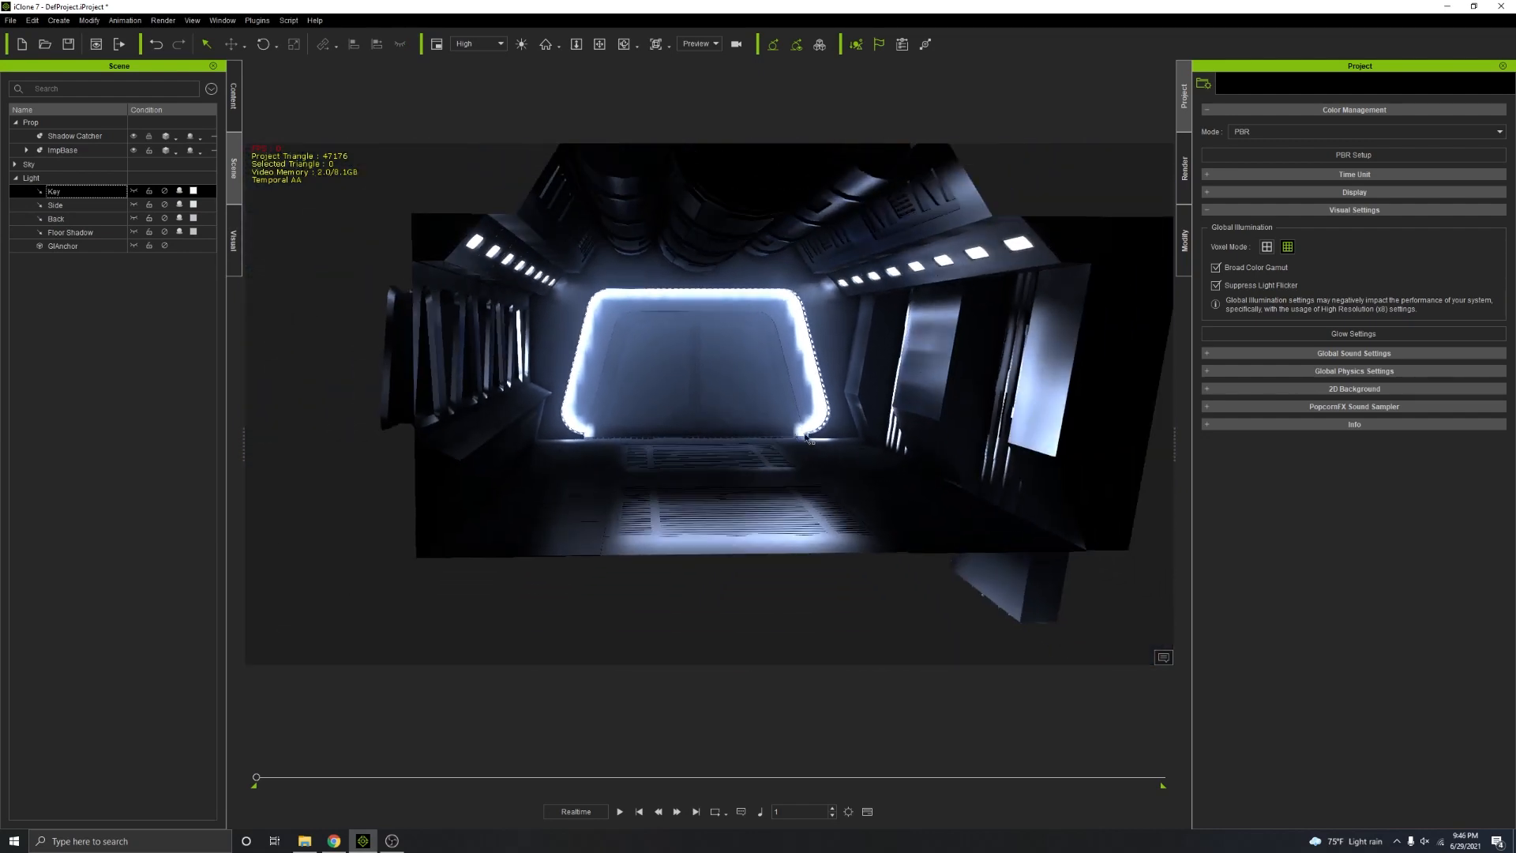
scroll(806, 437, up, 1)
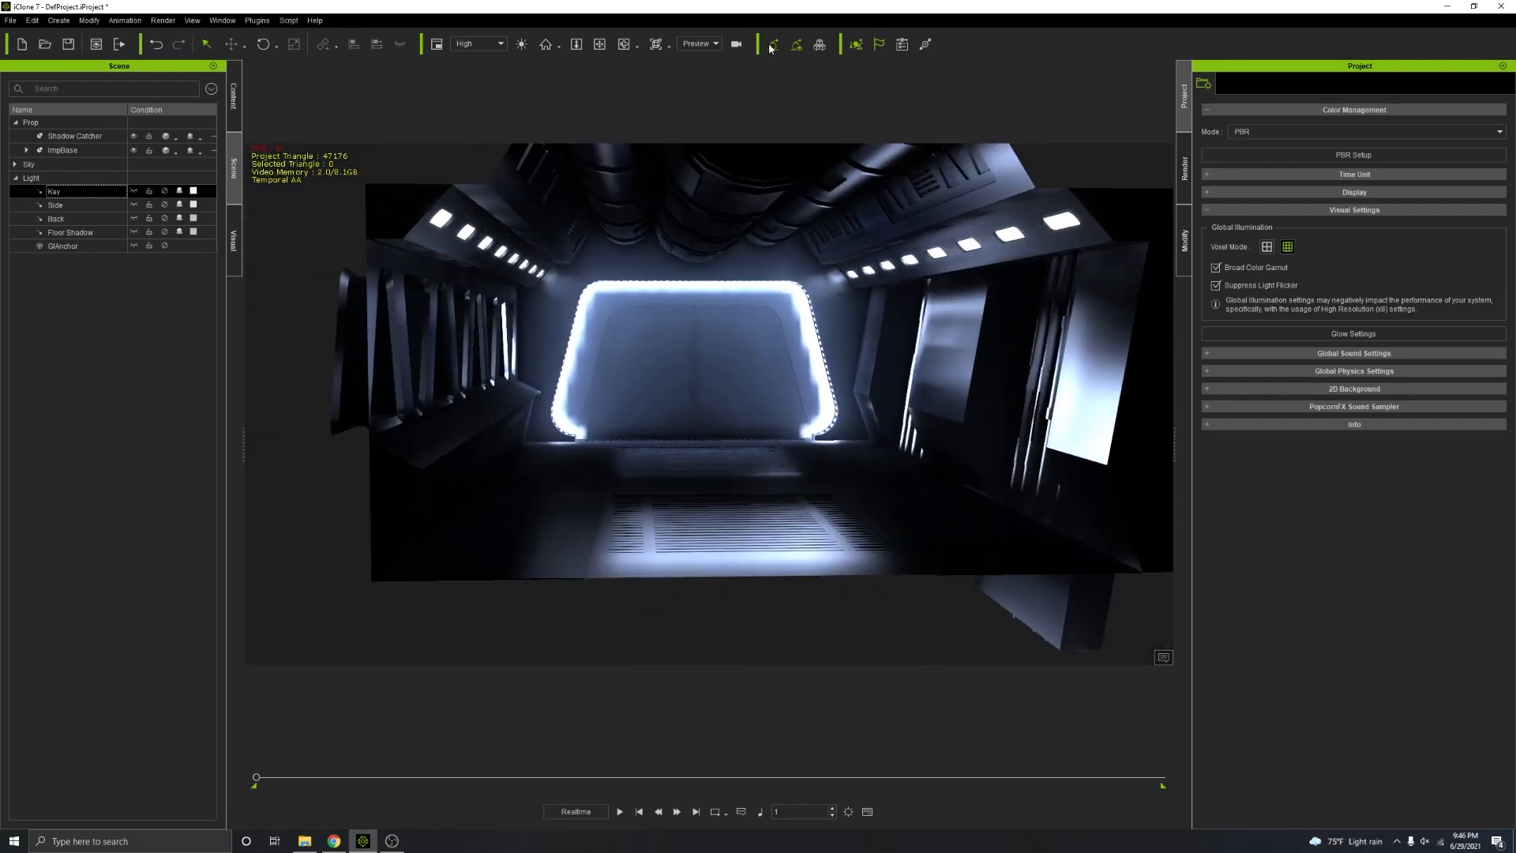
click(772, 45)
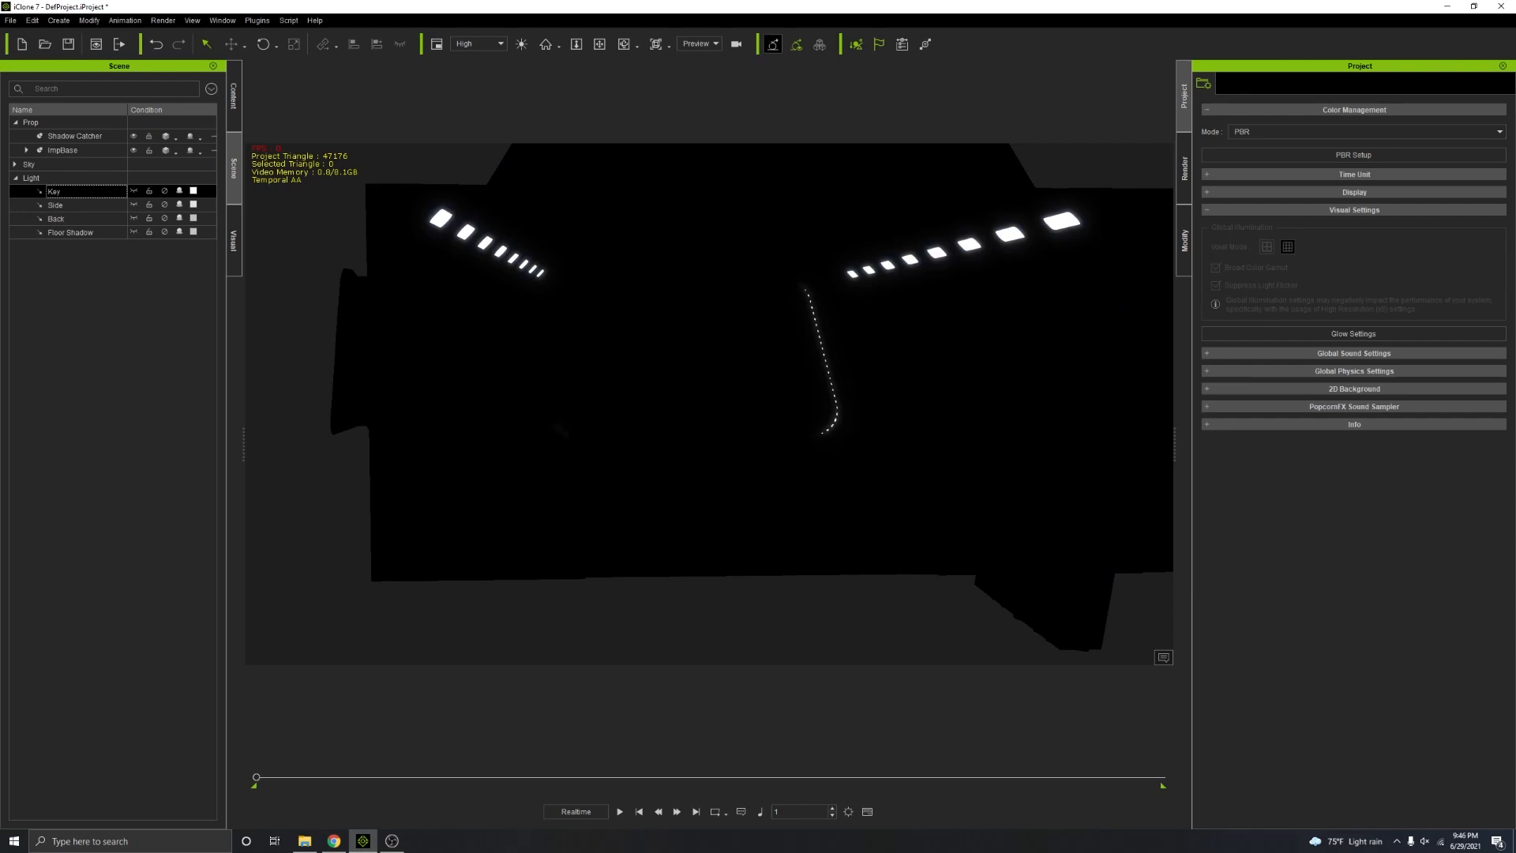
click(773, 45)
scroll(769, 349, up, 3)
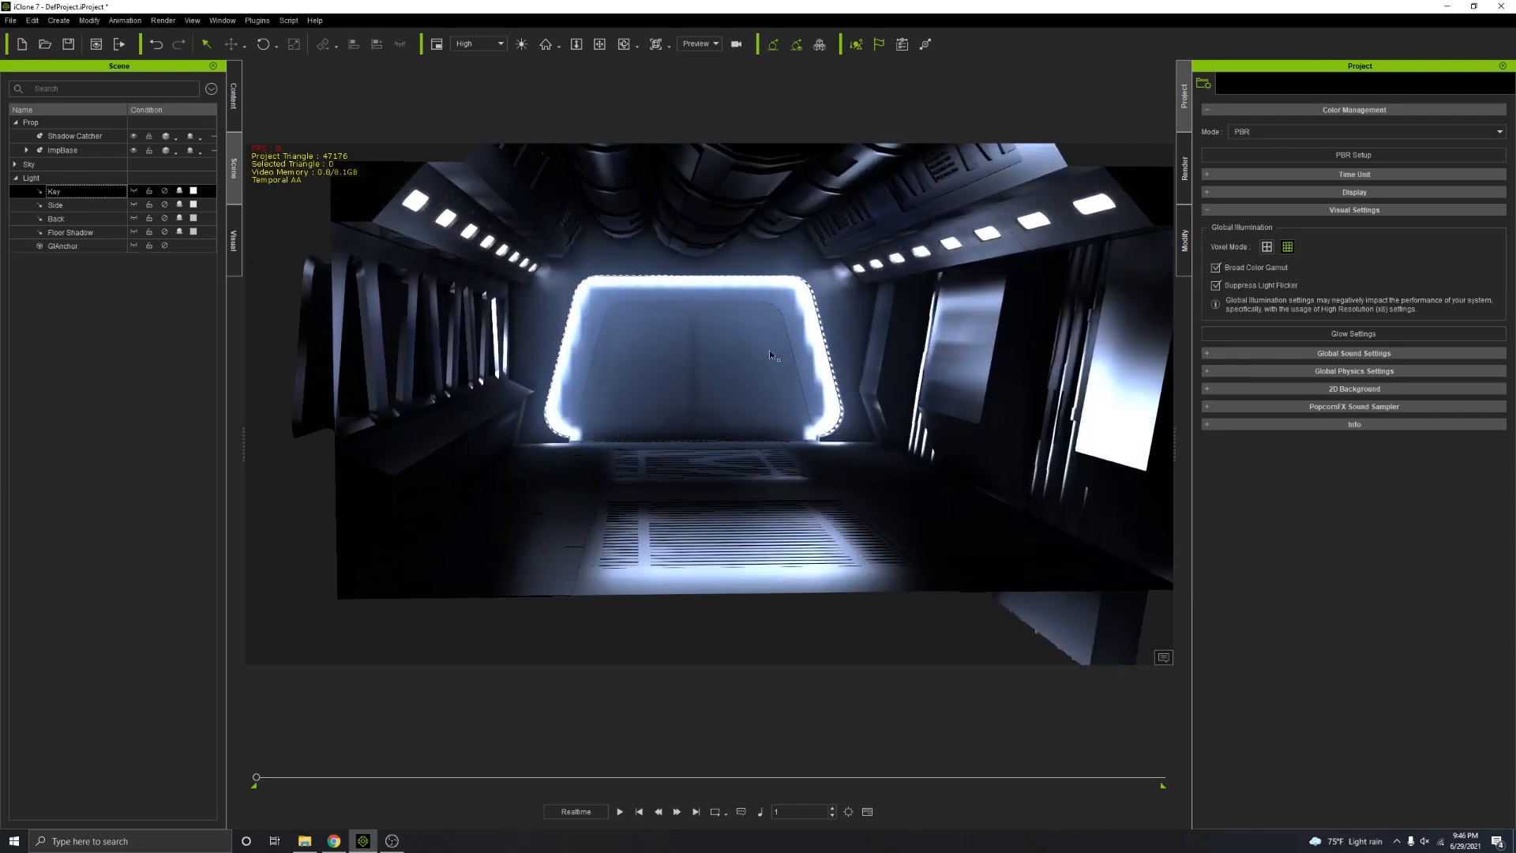
scroll(790, 374, up, 2)
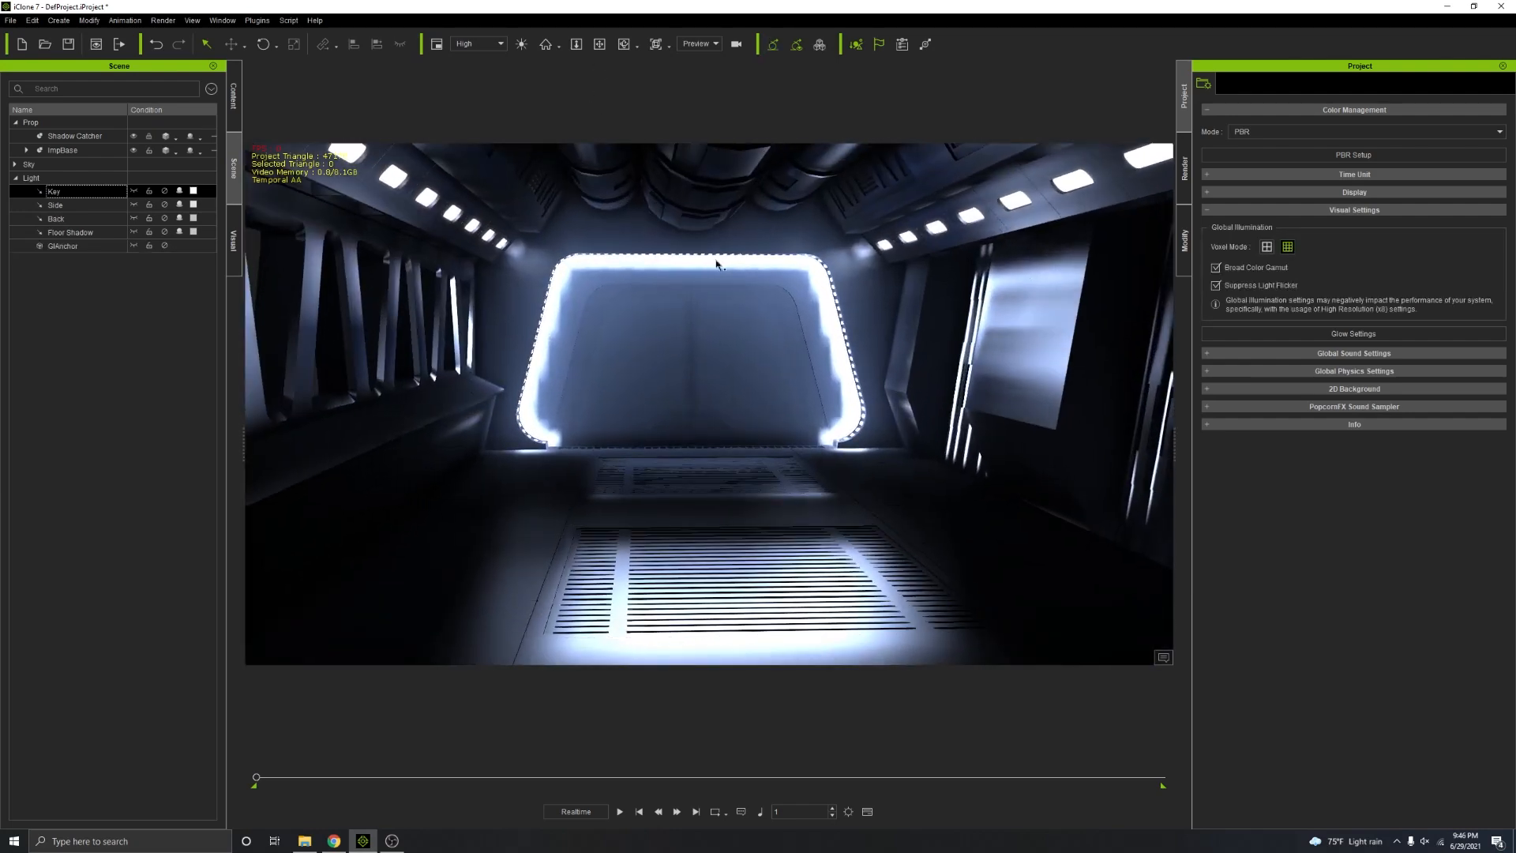
Step: Turn the view towards the corridor windows and add the Red Sky template to the scene
click(719, 349)
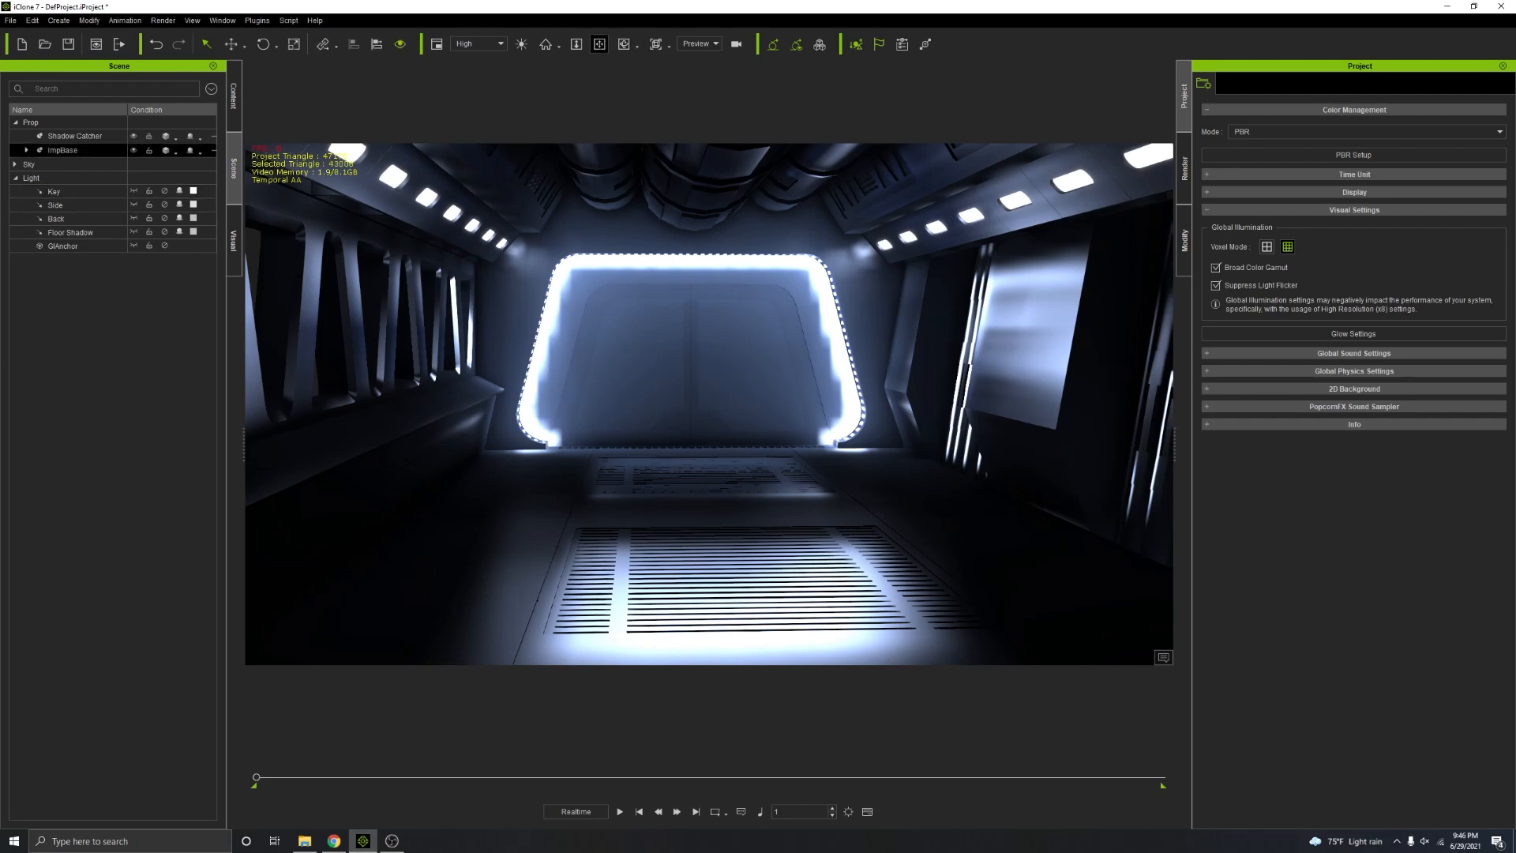
click(599, 44)
drag(681, 265, 632, 333)
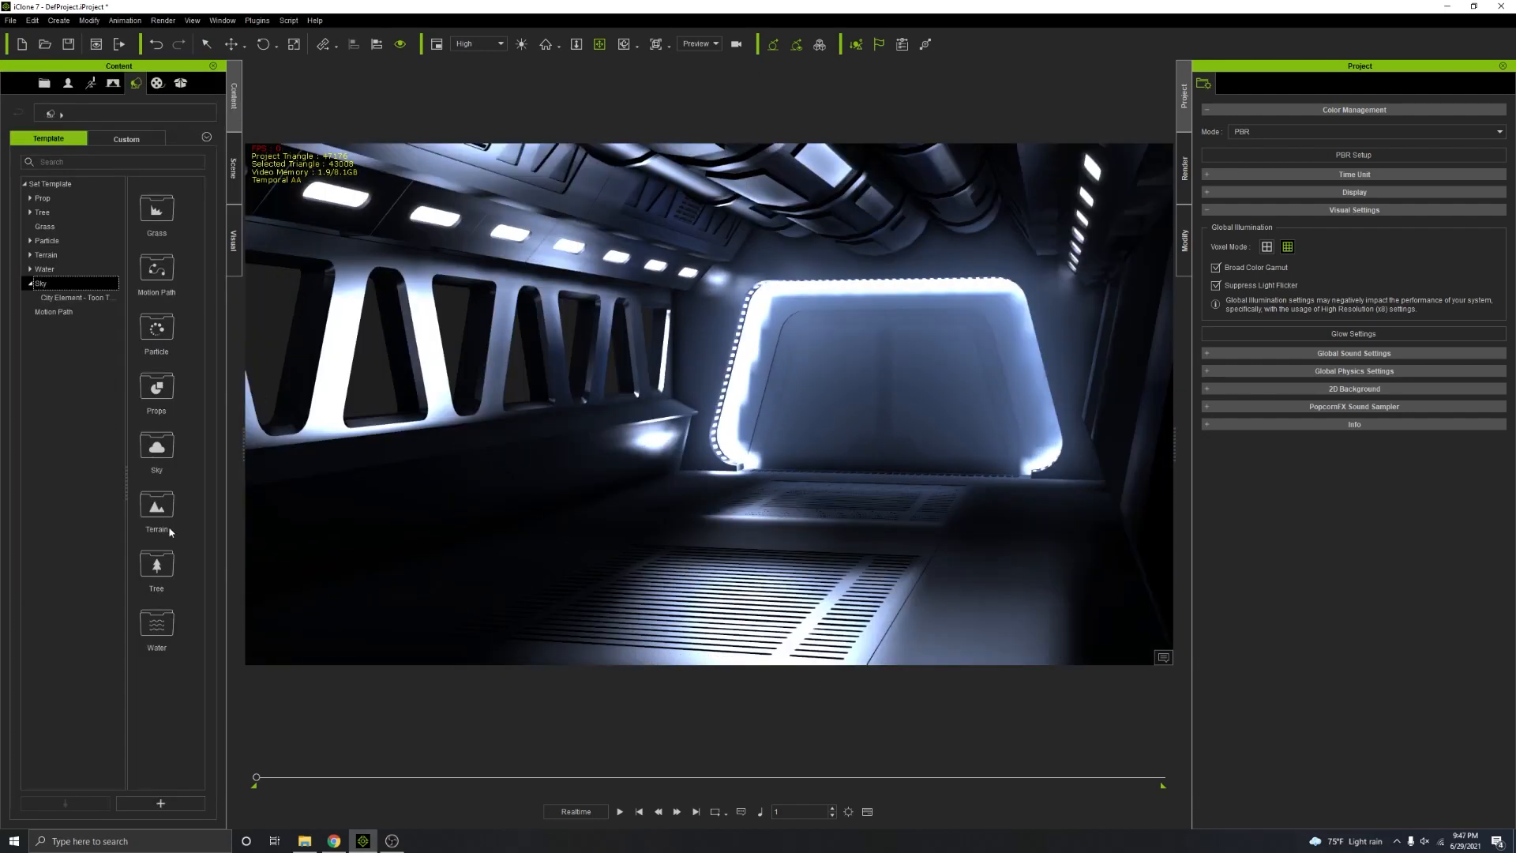
scroll(177, 548, down, 5)
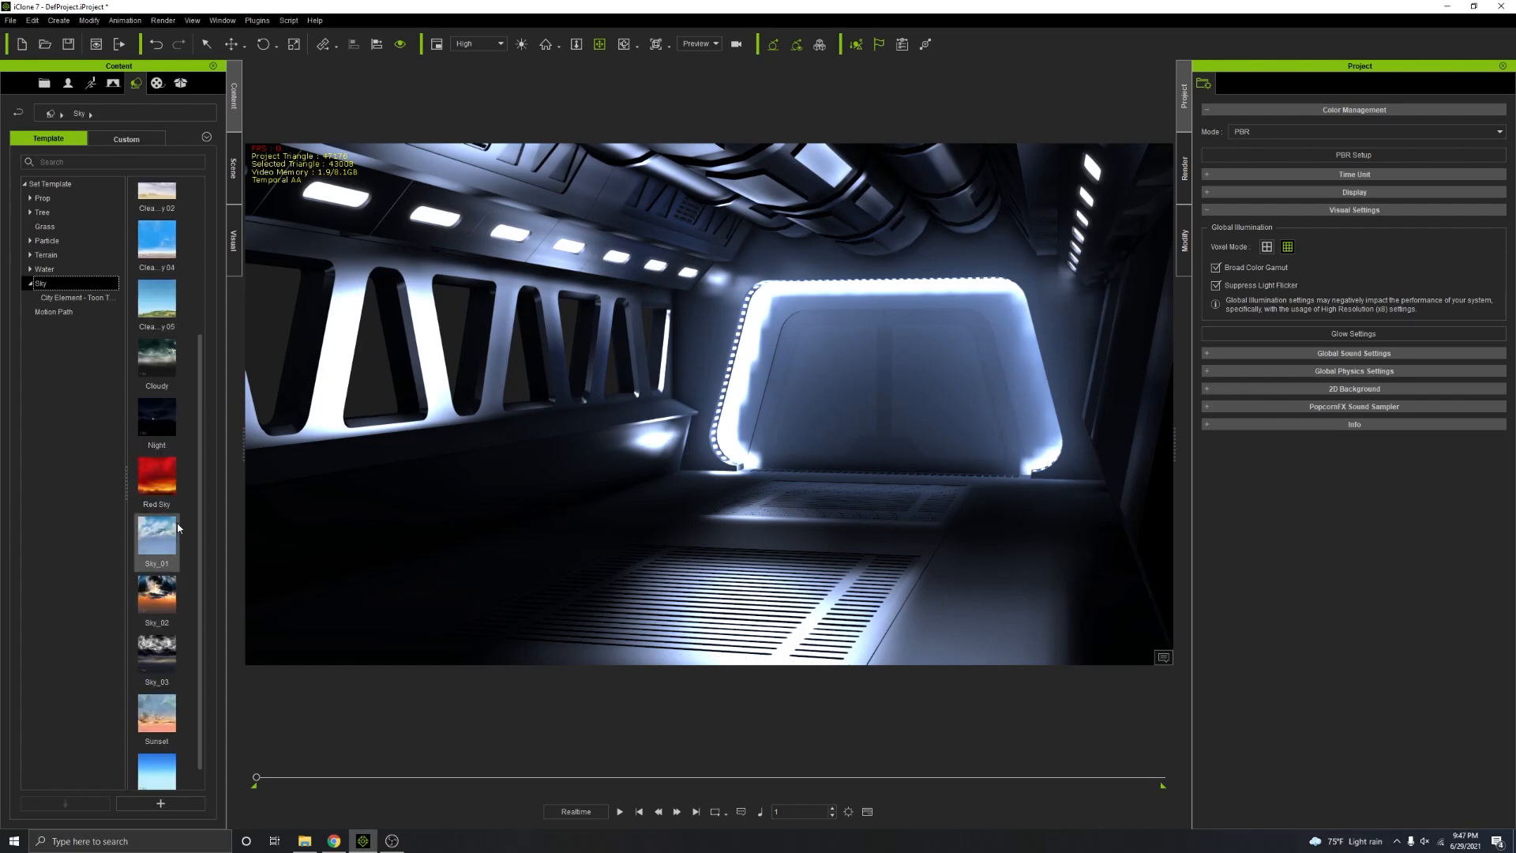
drag(165, 484, 505, 454)
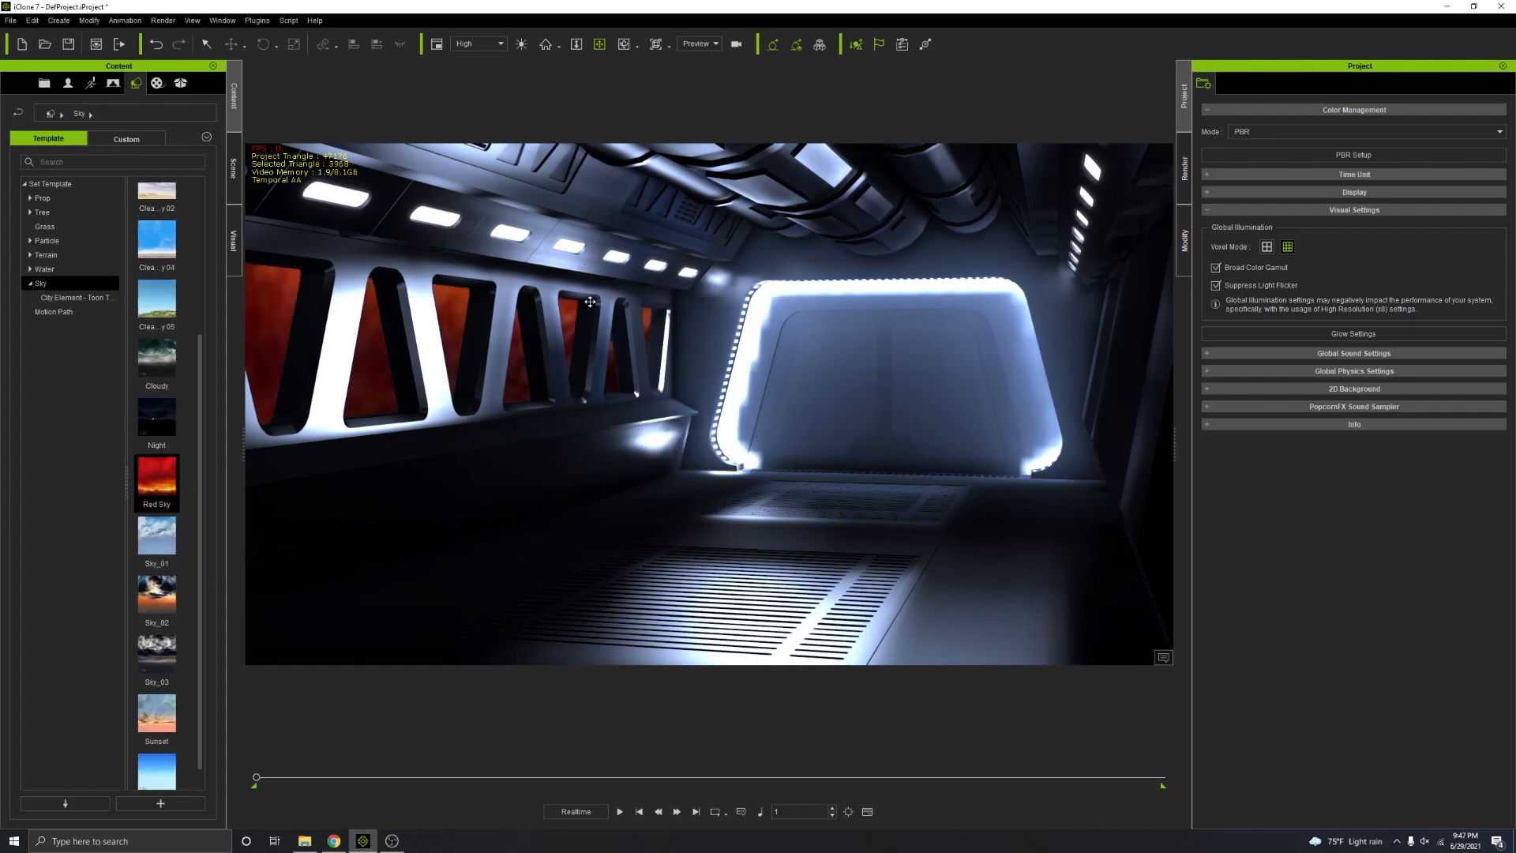
Step: Adjust the color of the sky's Diffuse texture, setting Softness to about 6.1
mouse_move(649, 338)
right_down()
mouse_move(636, 347)
mouse_move(666, 351)
right_up()
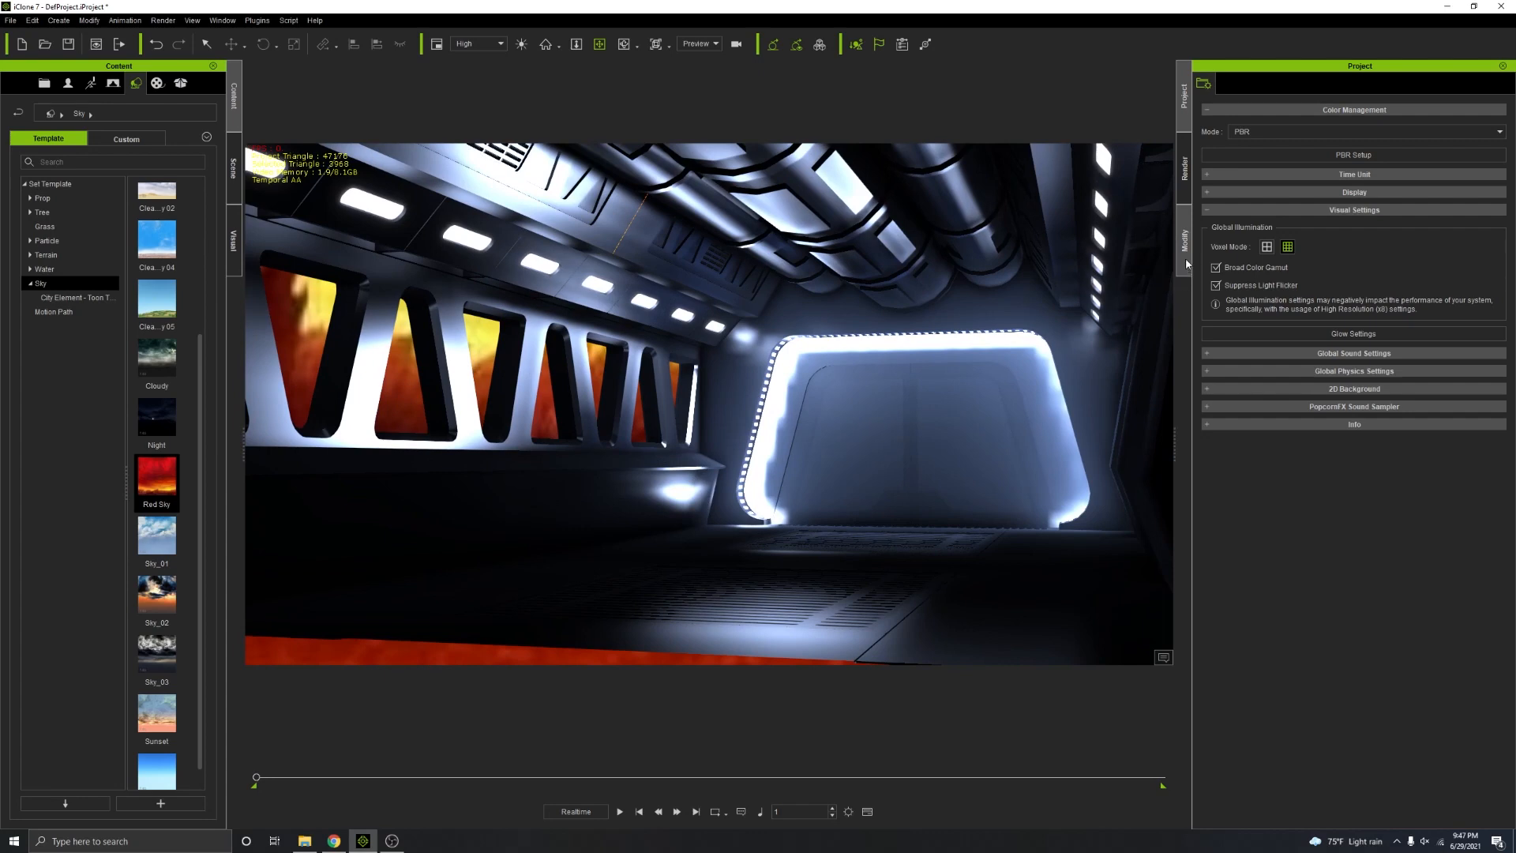
click(1185, 236)
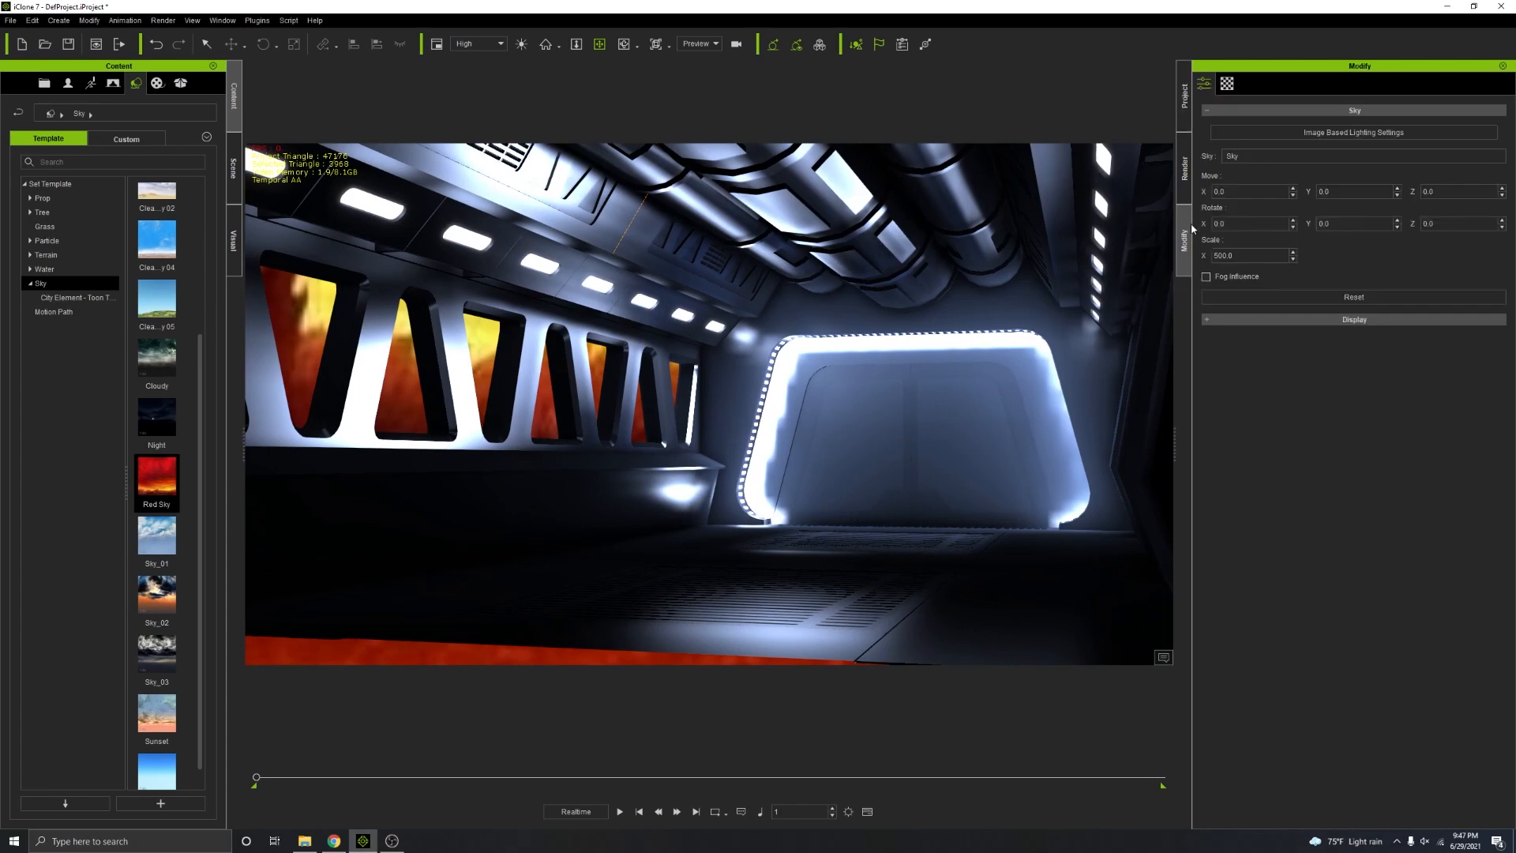
click(1227, 87)
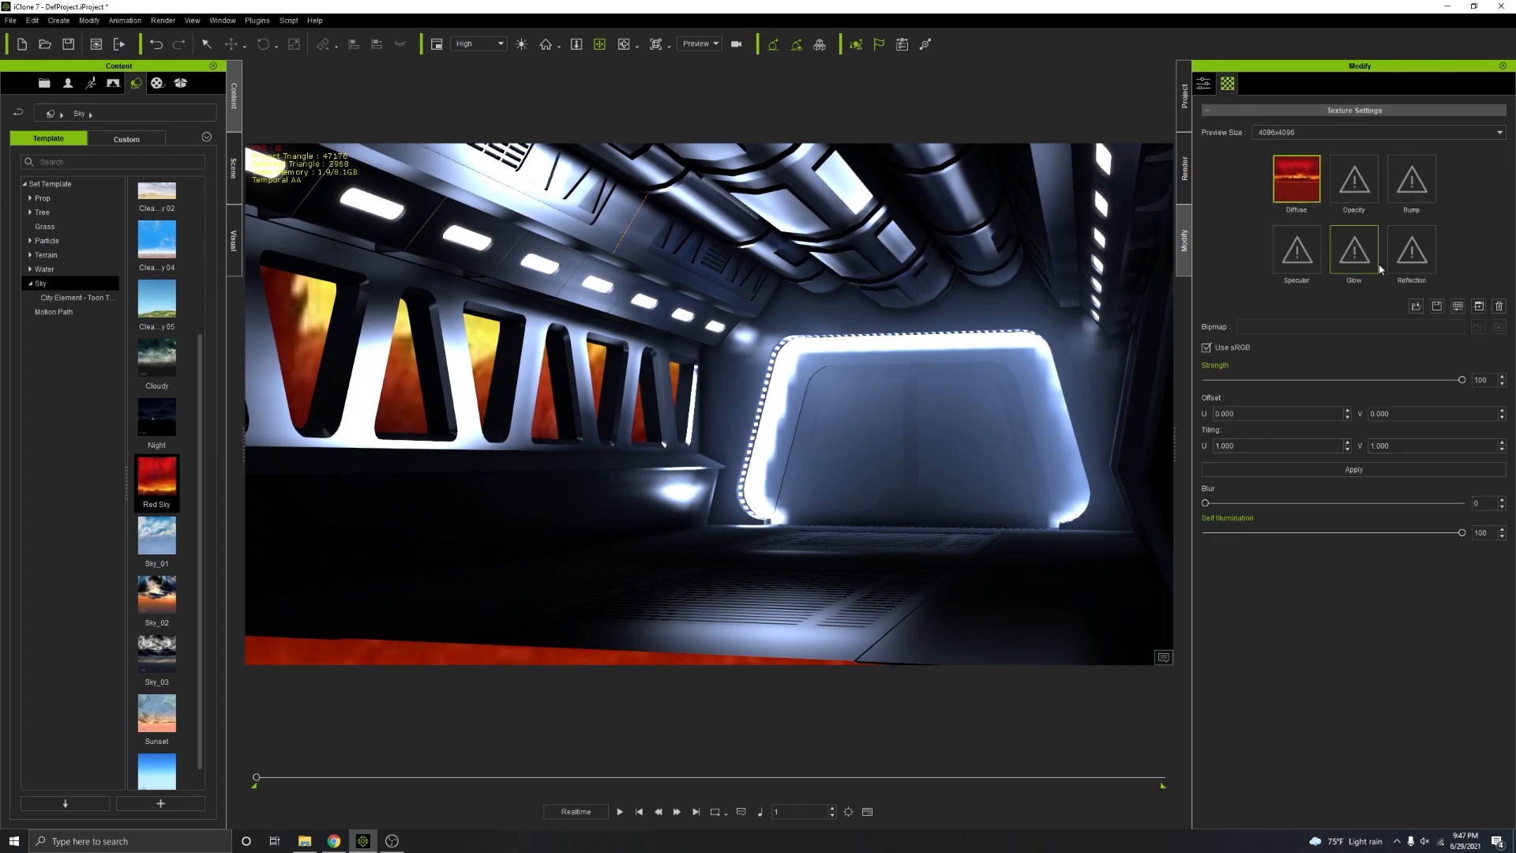
click(1457, 307)
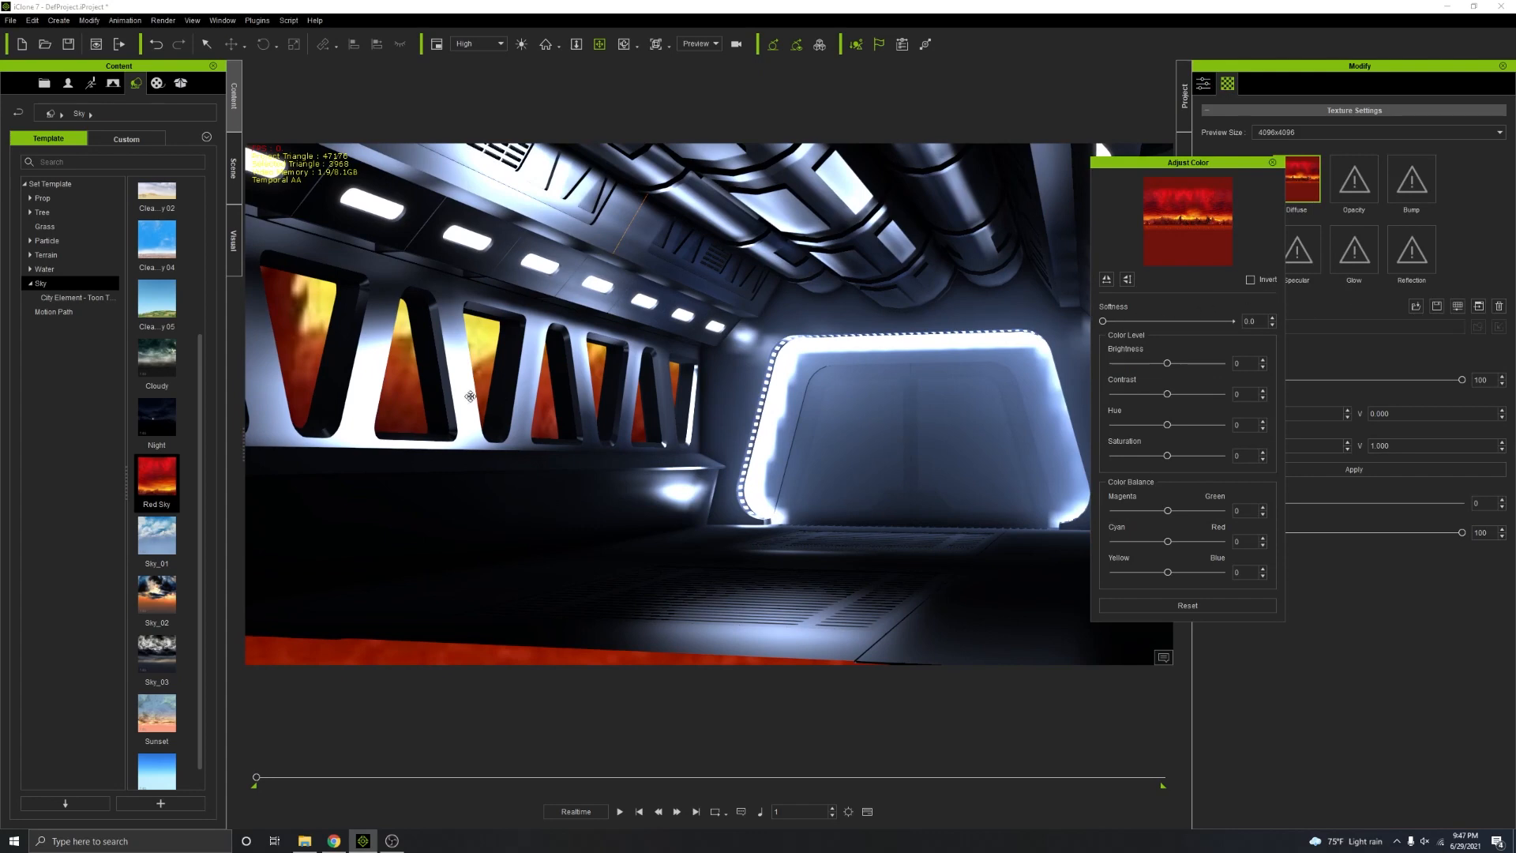
scroll(470, 396, up, 2)
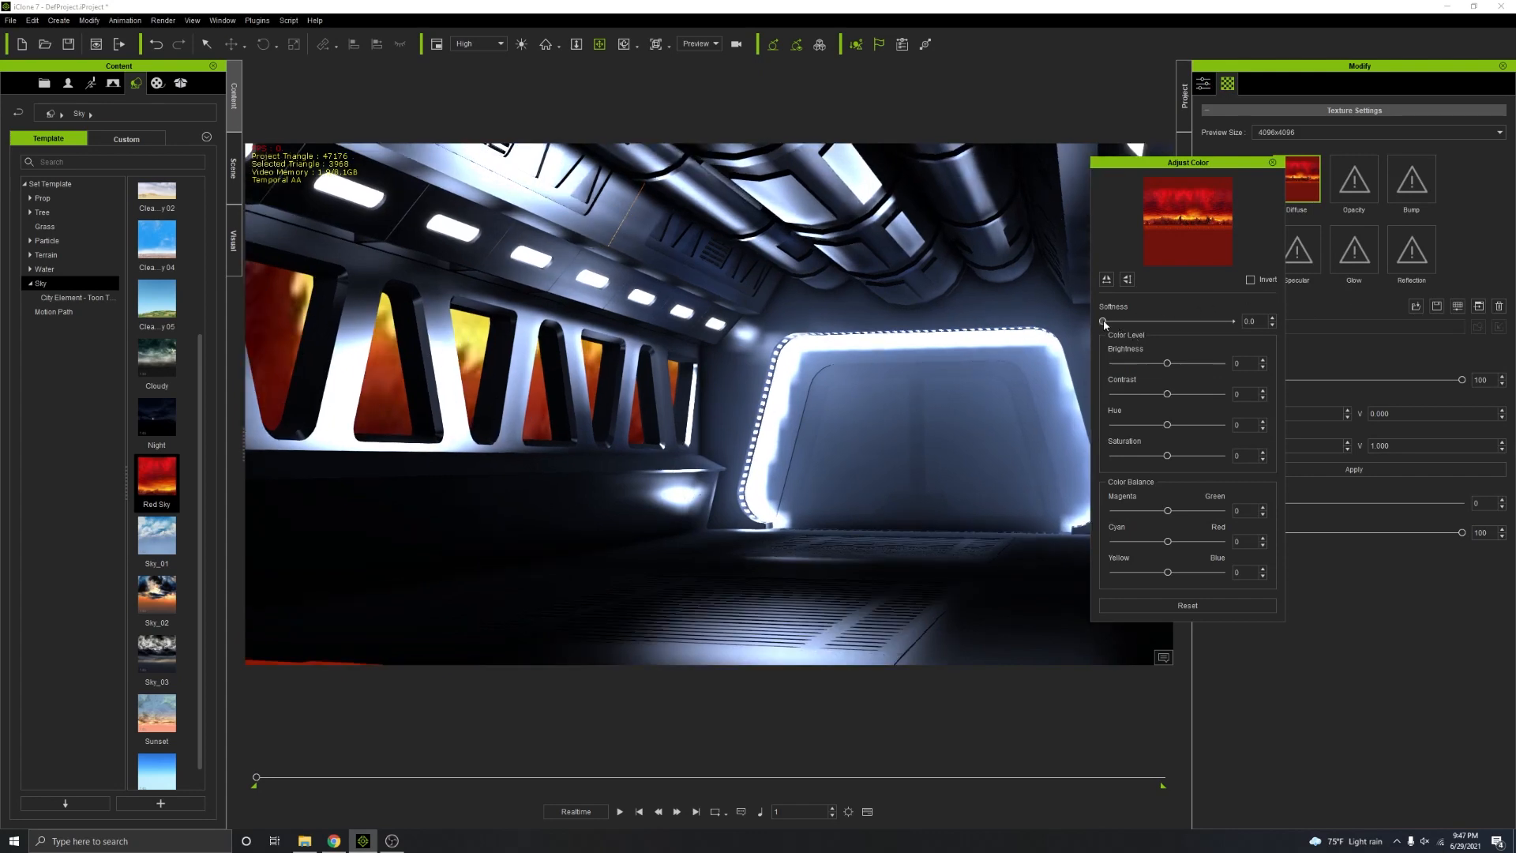
drag(1104, 324, 1177, 327)
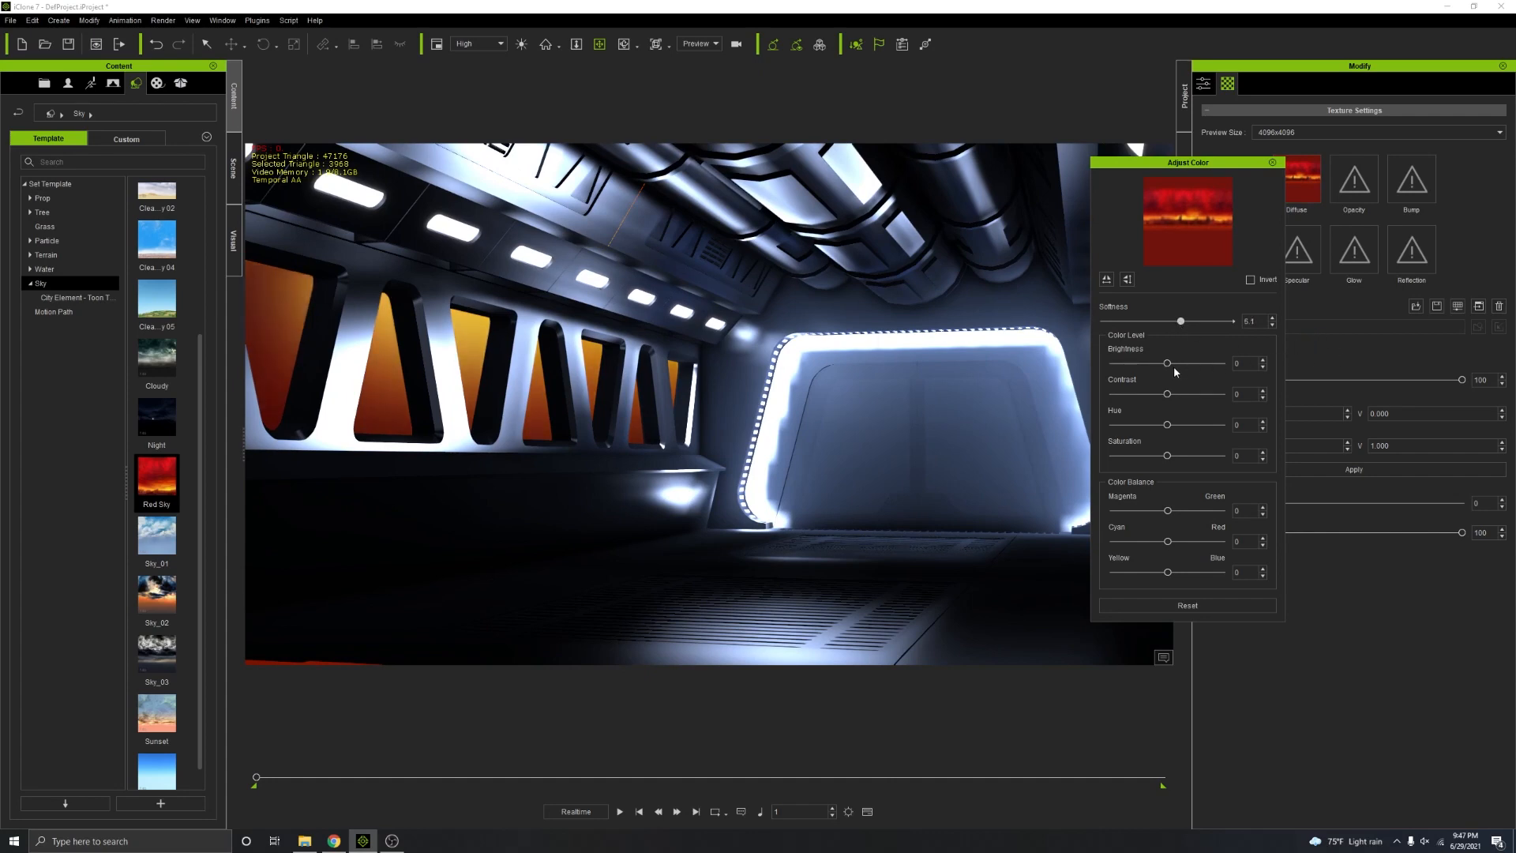
click(1272, 162)
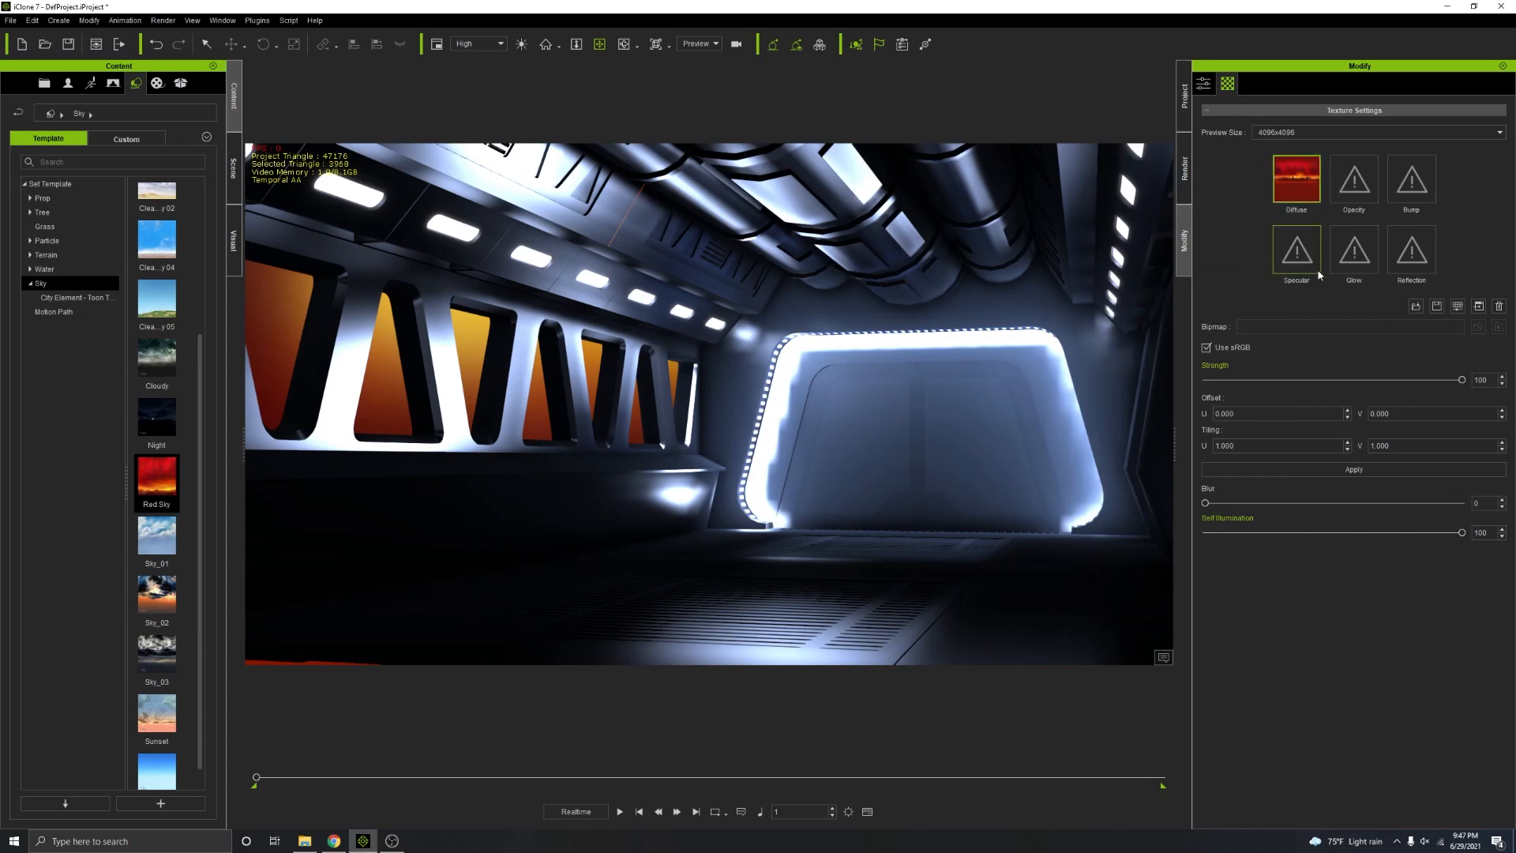
Step: Load gold shine.jpg into the sky's Glow channel
double_click(1347, 262)
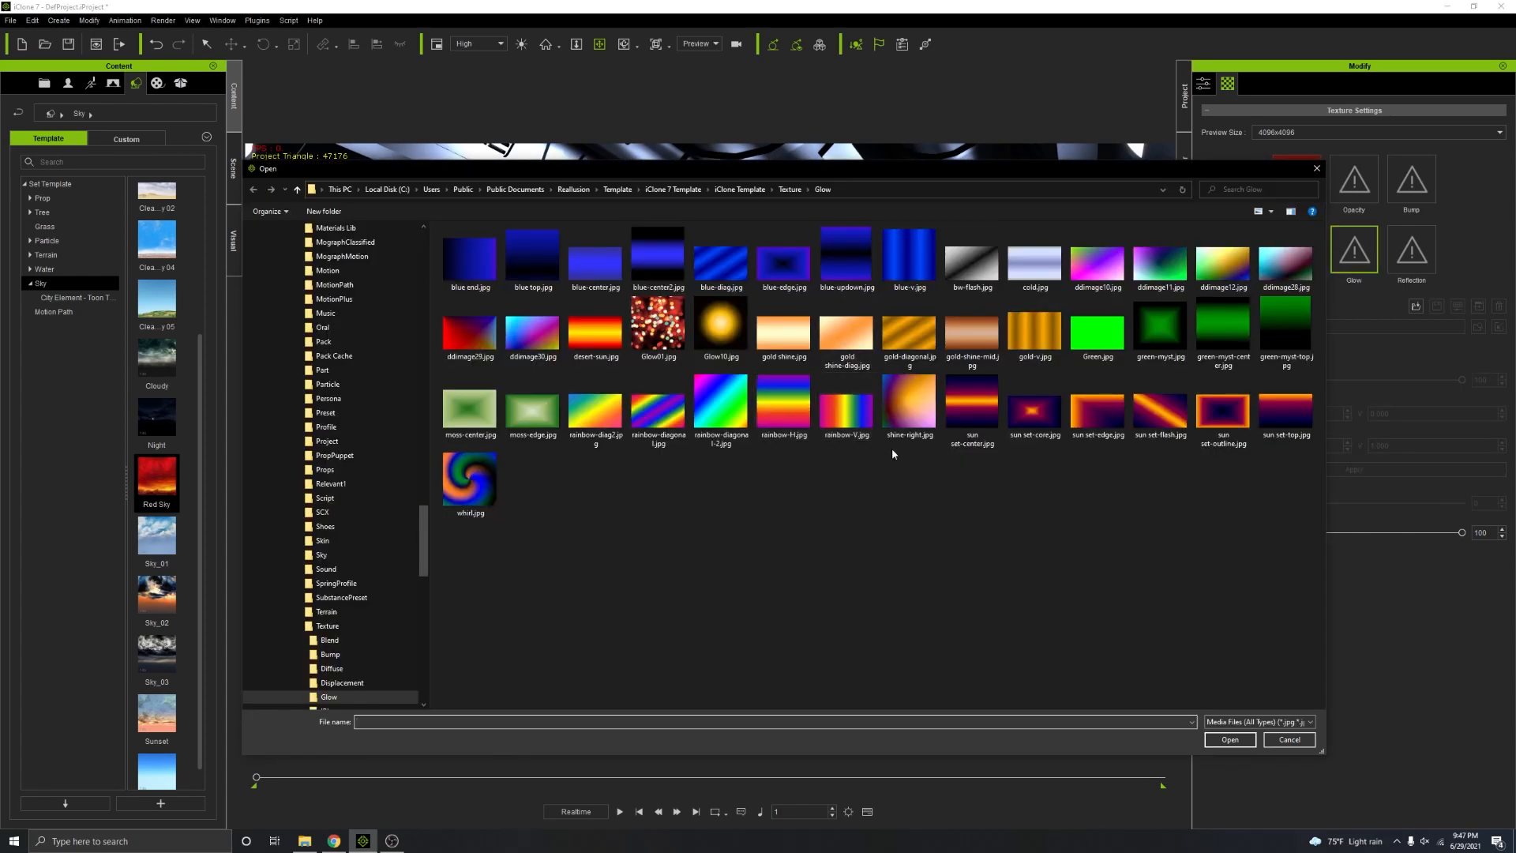
double_click(788, 330)
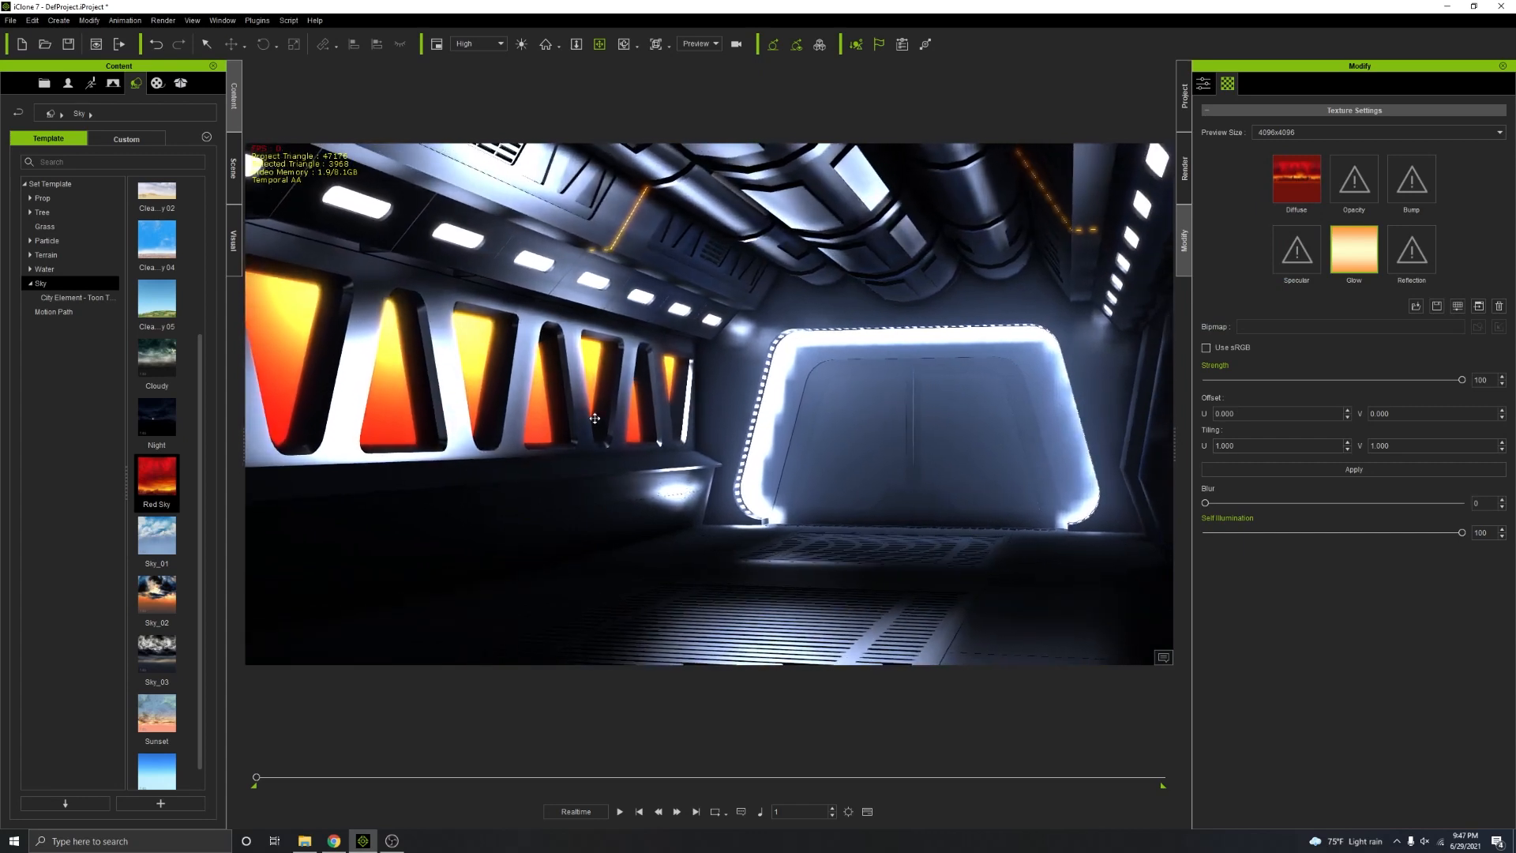
Step: Adjust the color of the sky's Diffuse texture by slightly raising its Brightness
click(1294, 202)
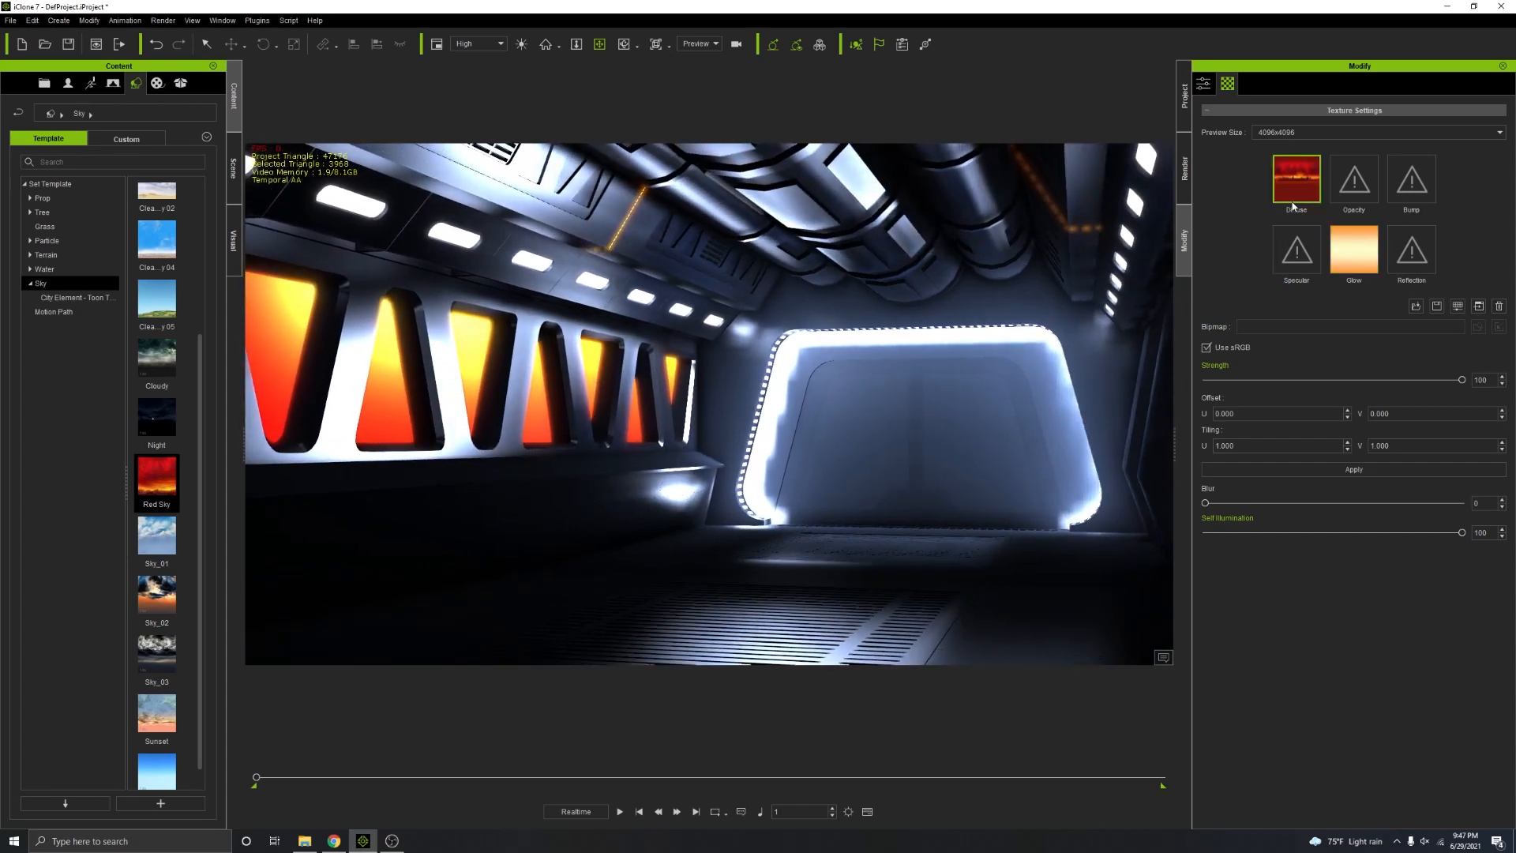
click(1435, 307)
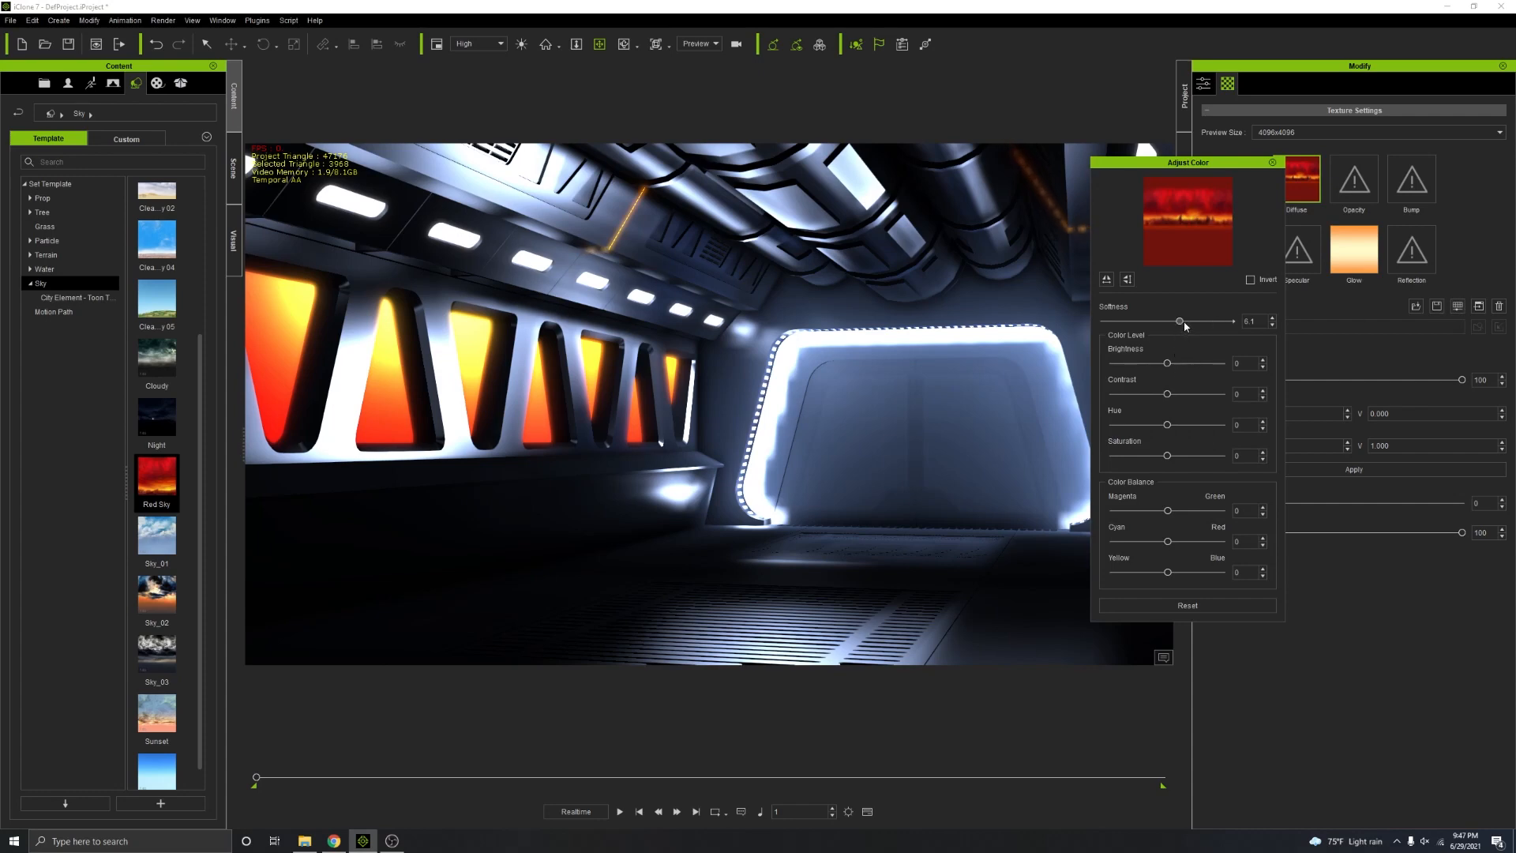
drag(1171, 365, 1179, 366)
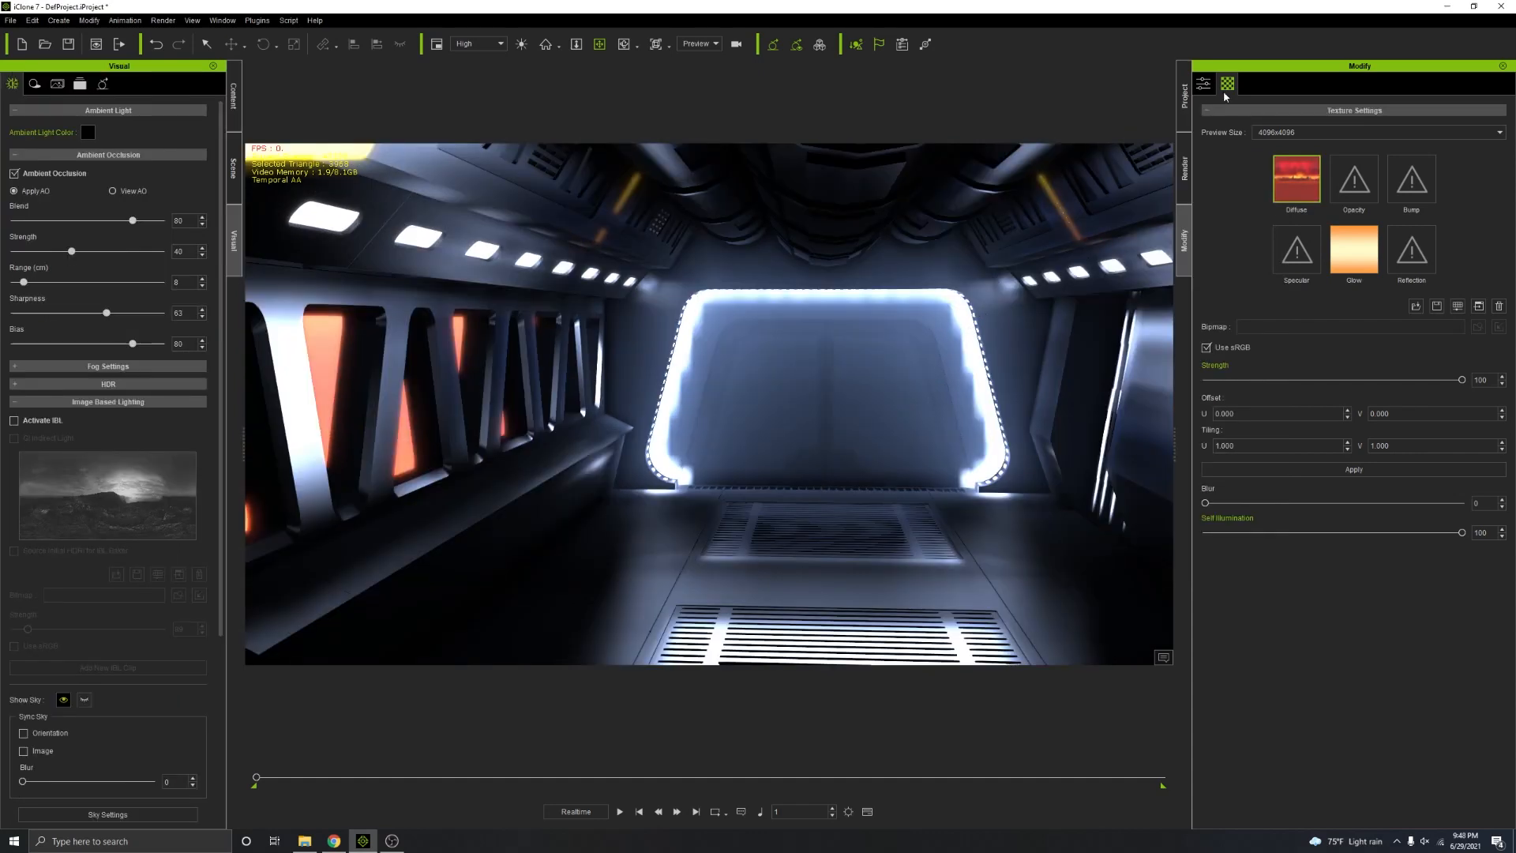
Step: Select the corridor, pick the material around the door frame and examine its GI settings
click(950, 257)
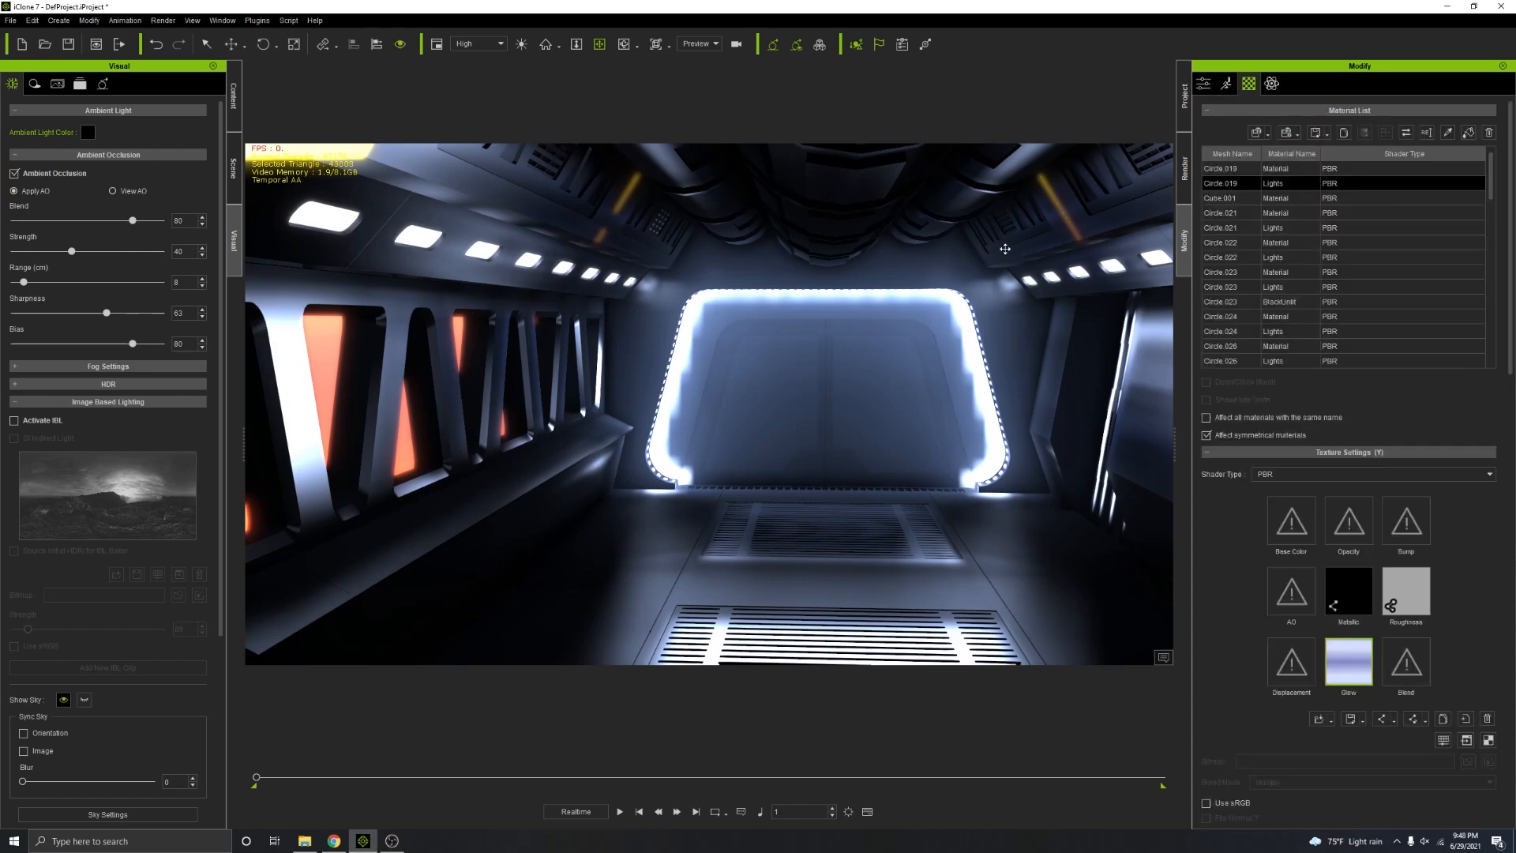
click(1446, 133)
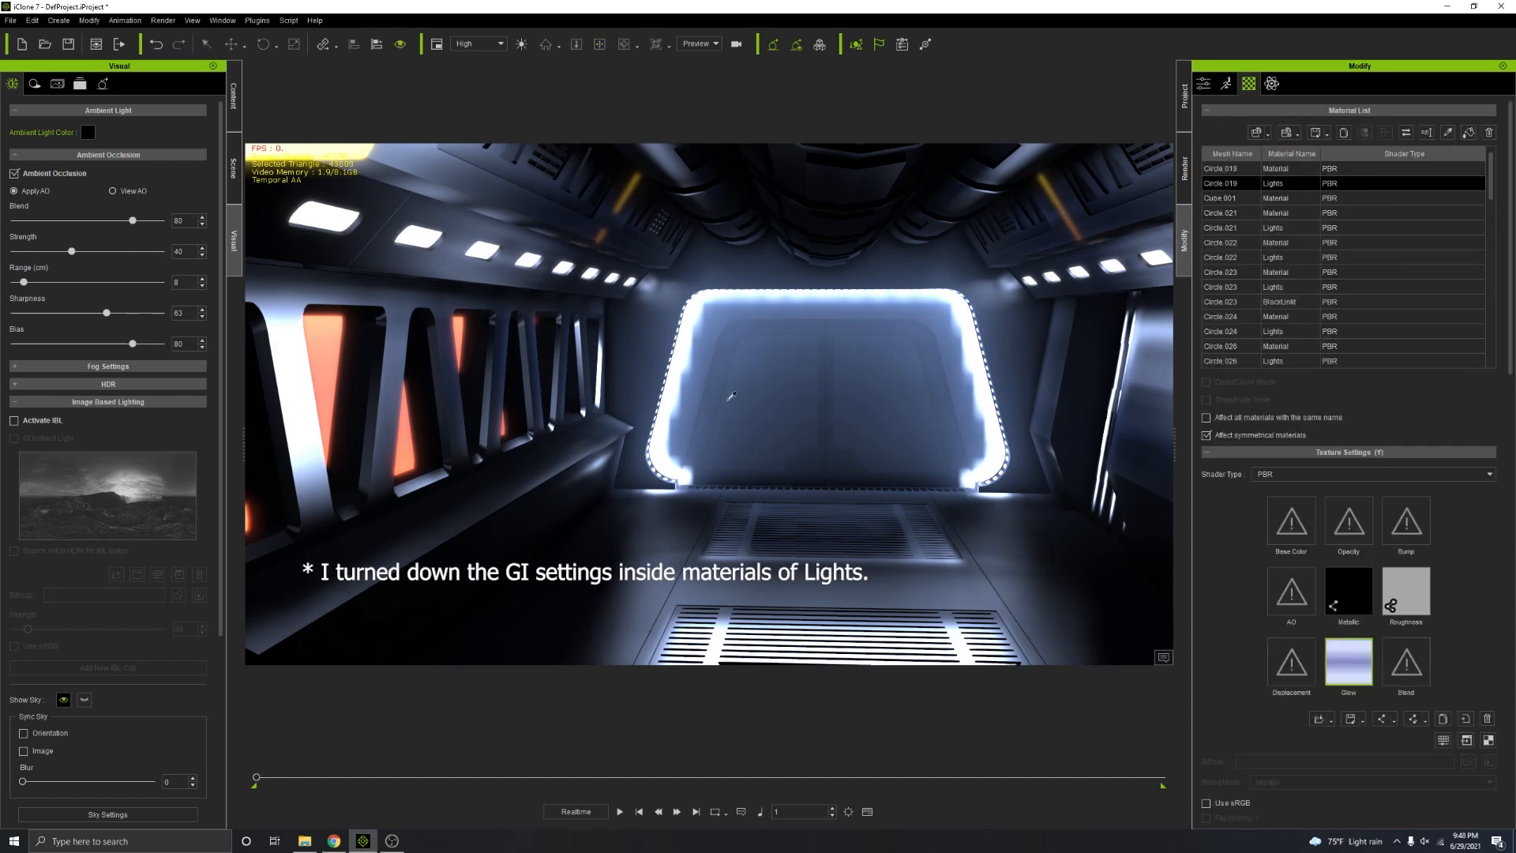
click(652, 436)
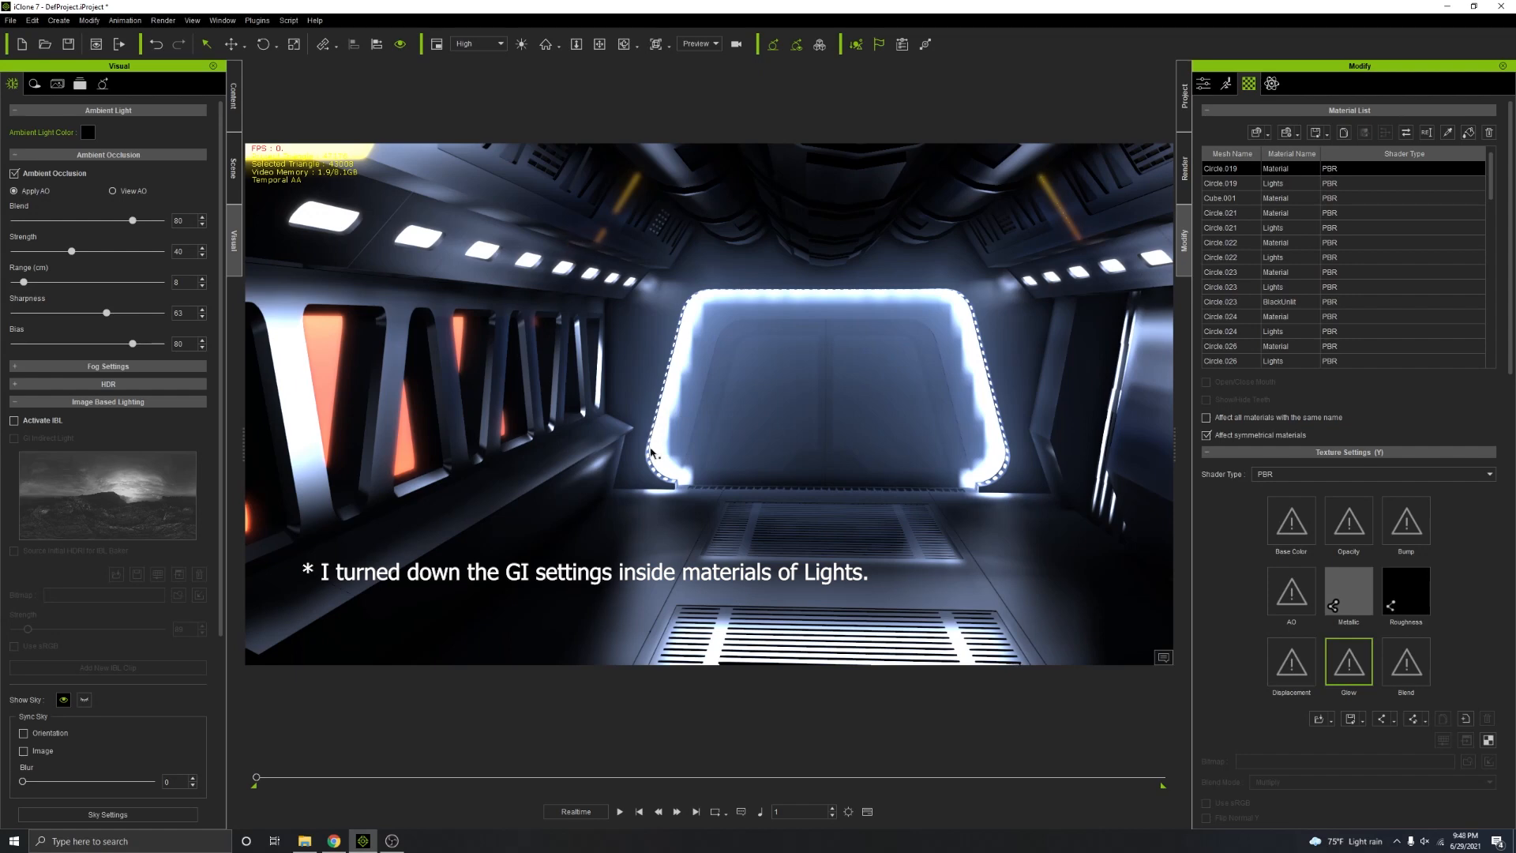
scroll(652, 449, up, 6)
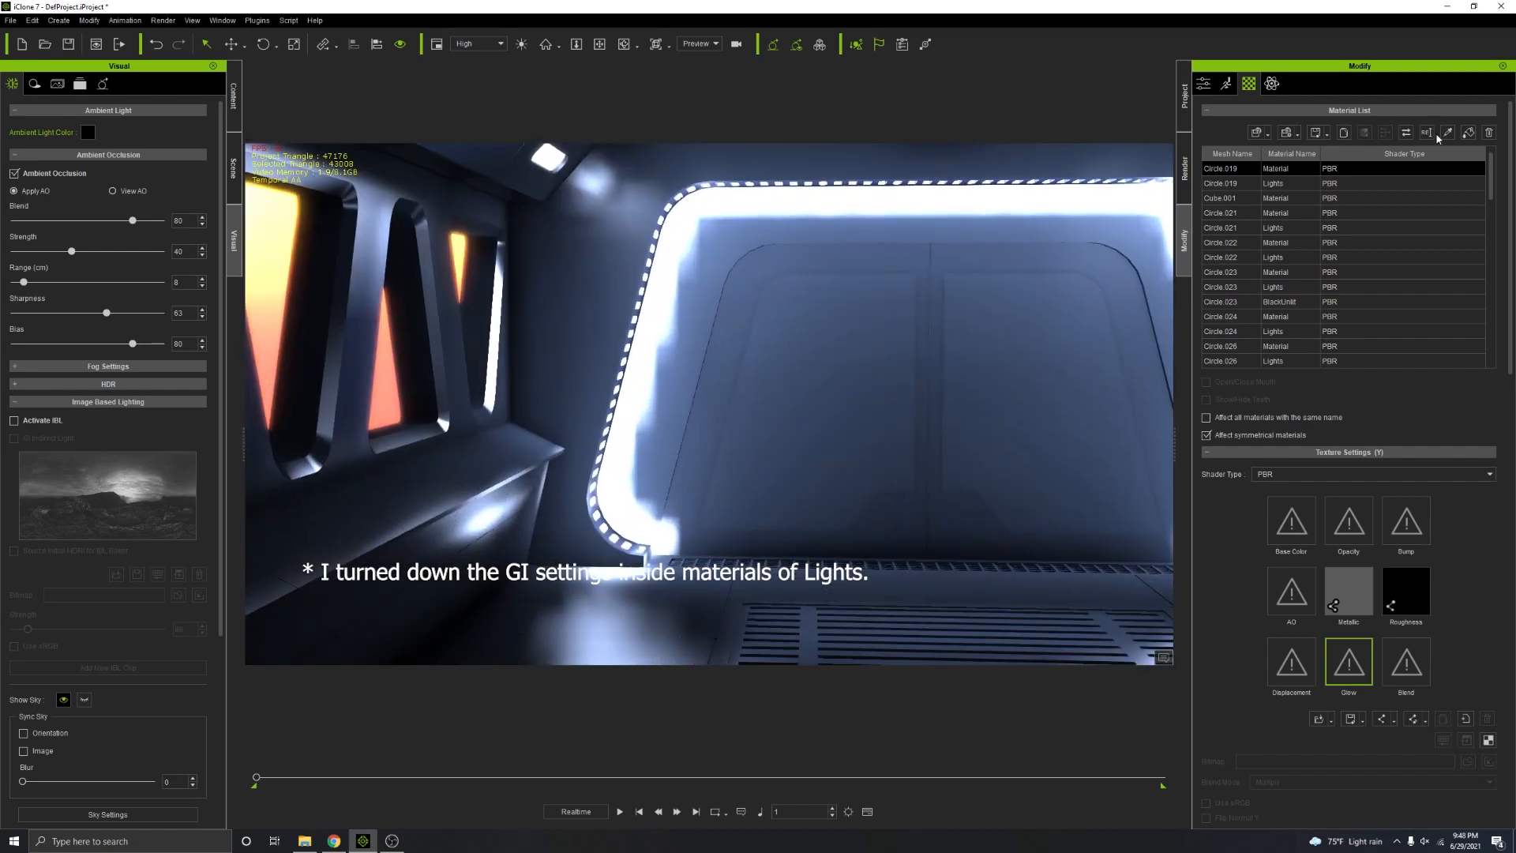
click(1447, 133)
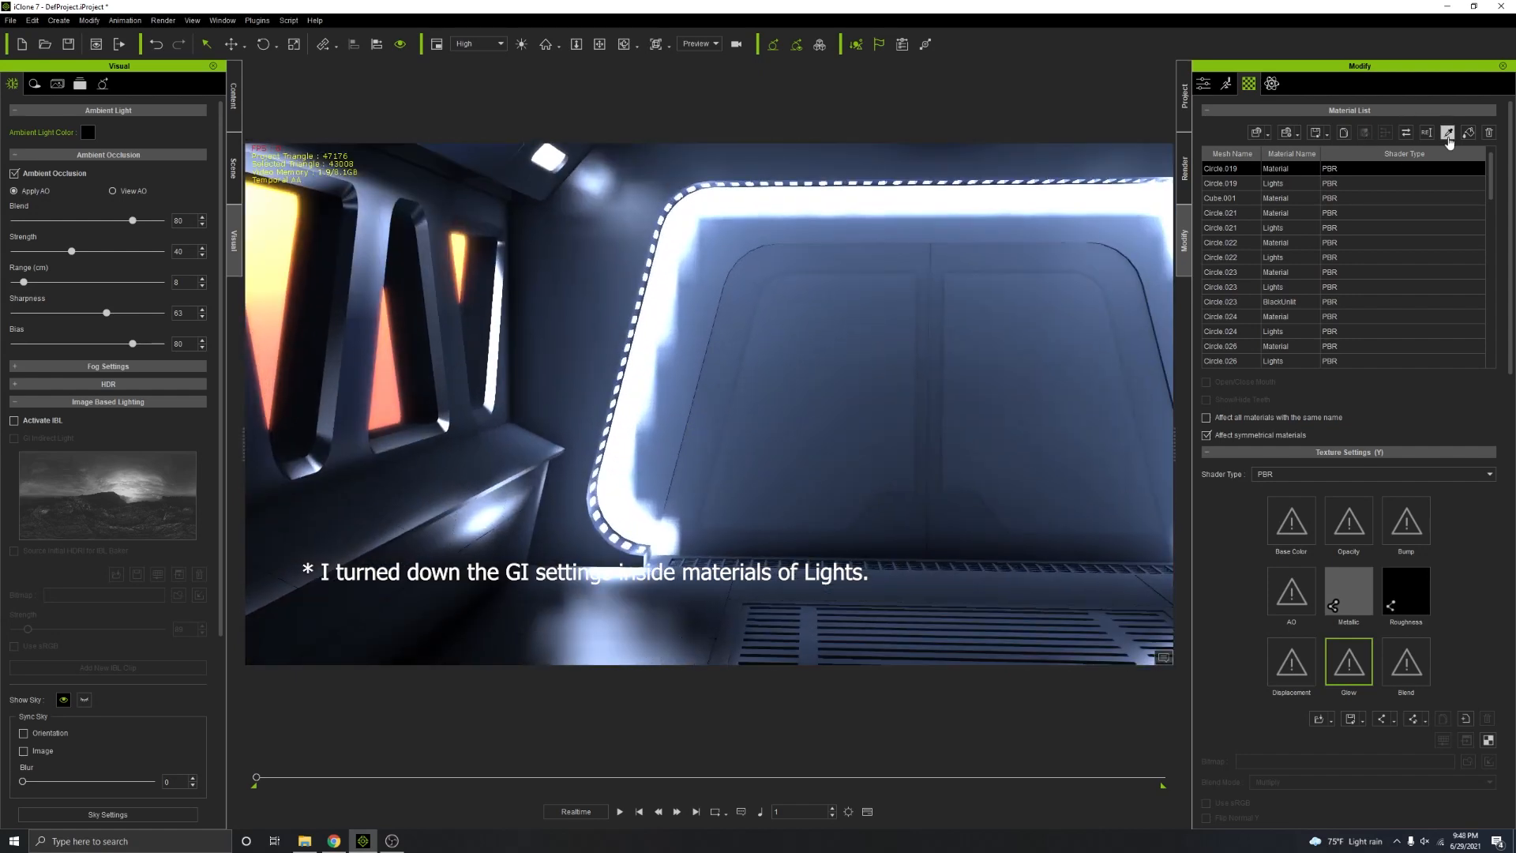
click(637, 326)
scroll(1390, 556, down, 8)
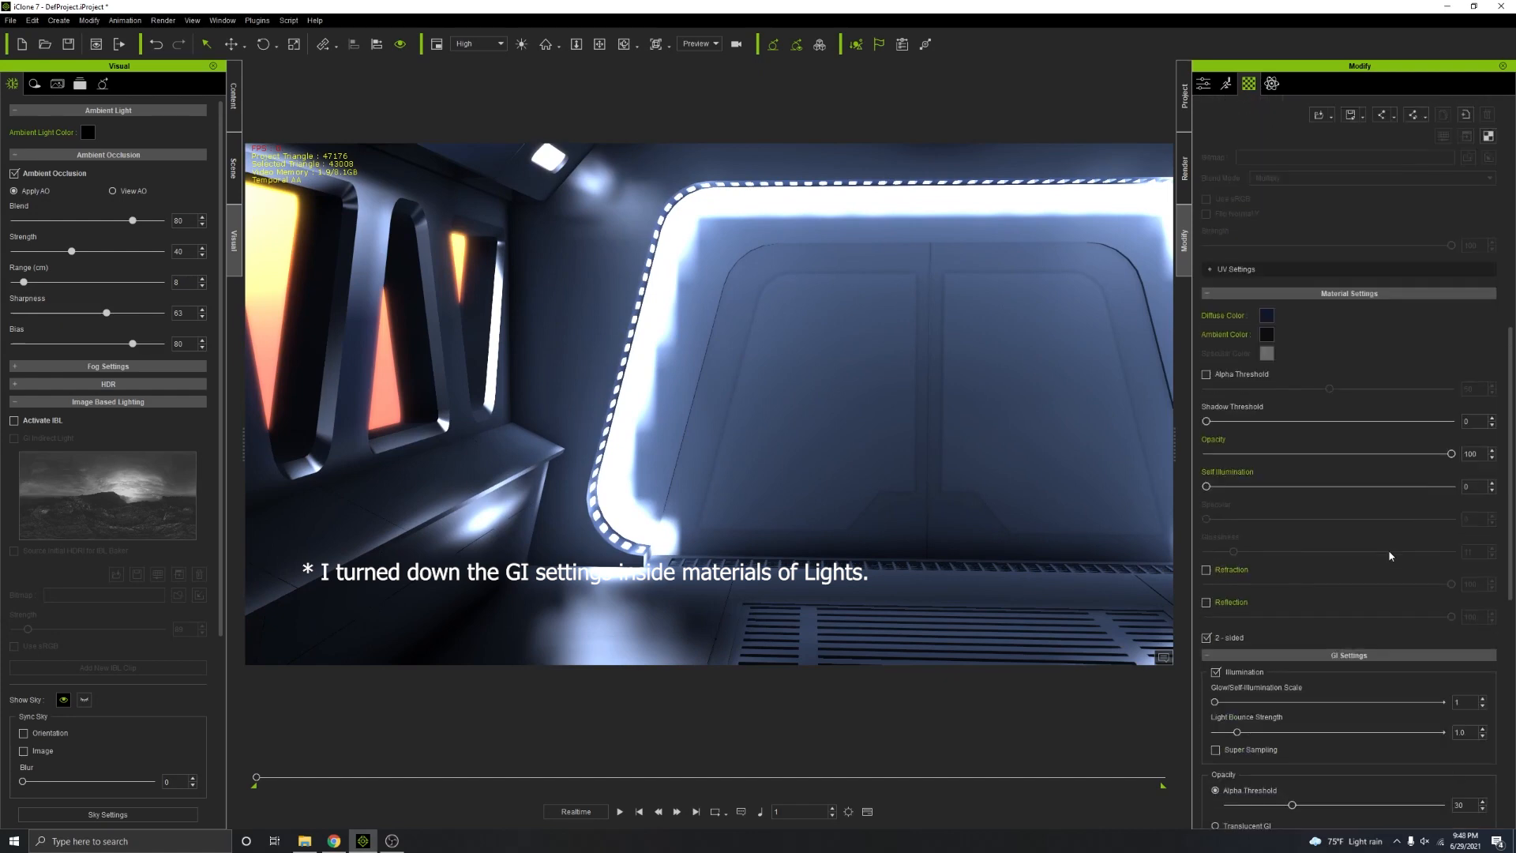
scroll(1390, 555, down, 5)
right_drag(850, 398, 950, 371)
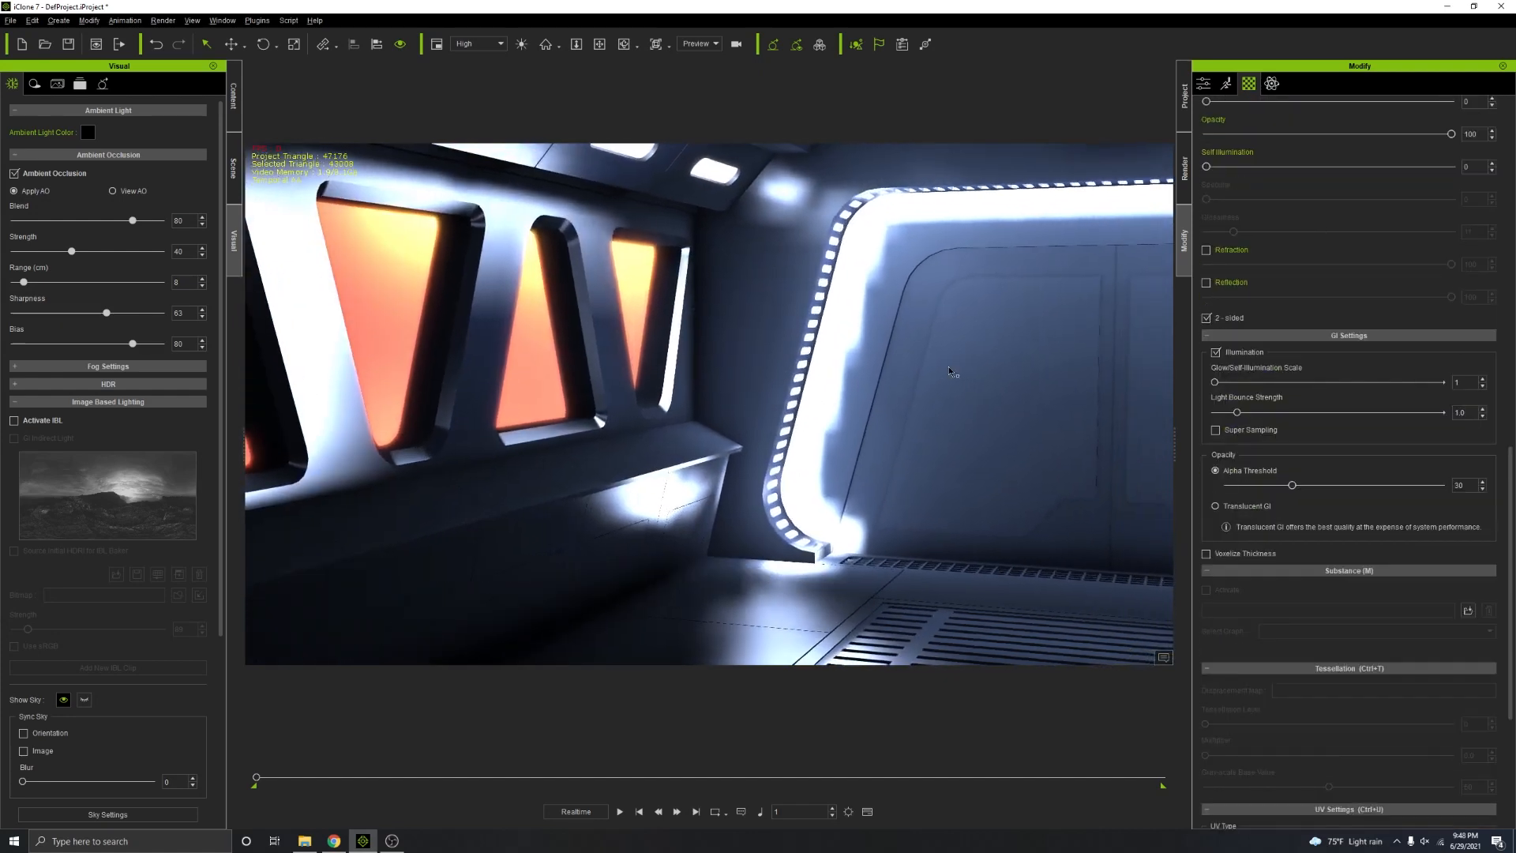
Step: Pick the door frame strip's Lights material and set its Glow/Self-Illumination Scale to 1 and Light Bounce Strength to 1.0
scroll(1377, 205, up, 13)
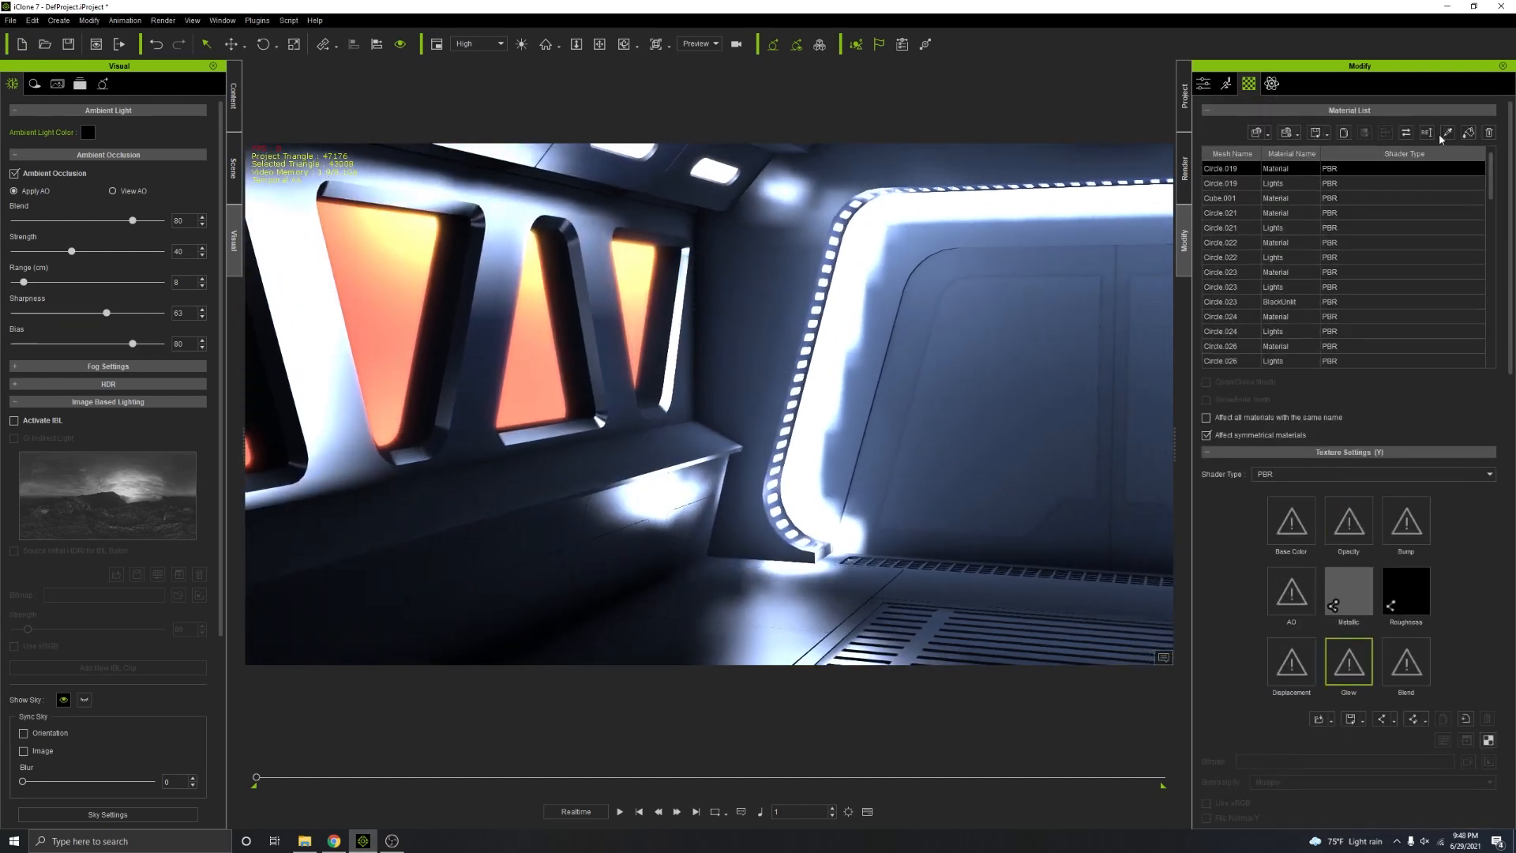
click(849, 213)
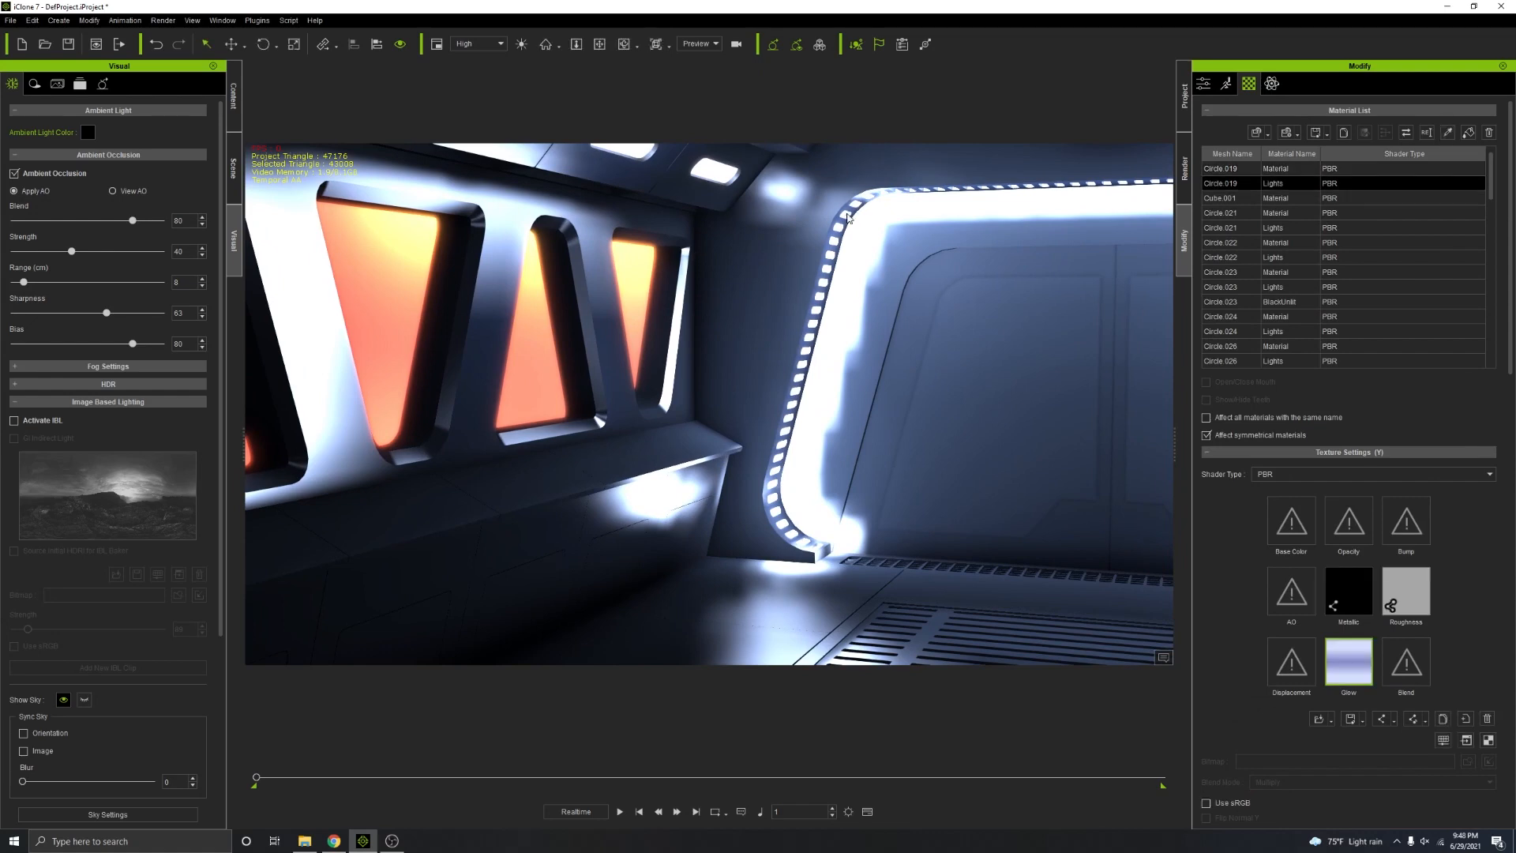
scroll(1319, 509, down, 13)
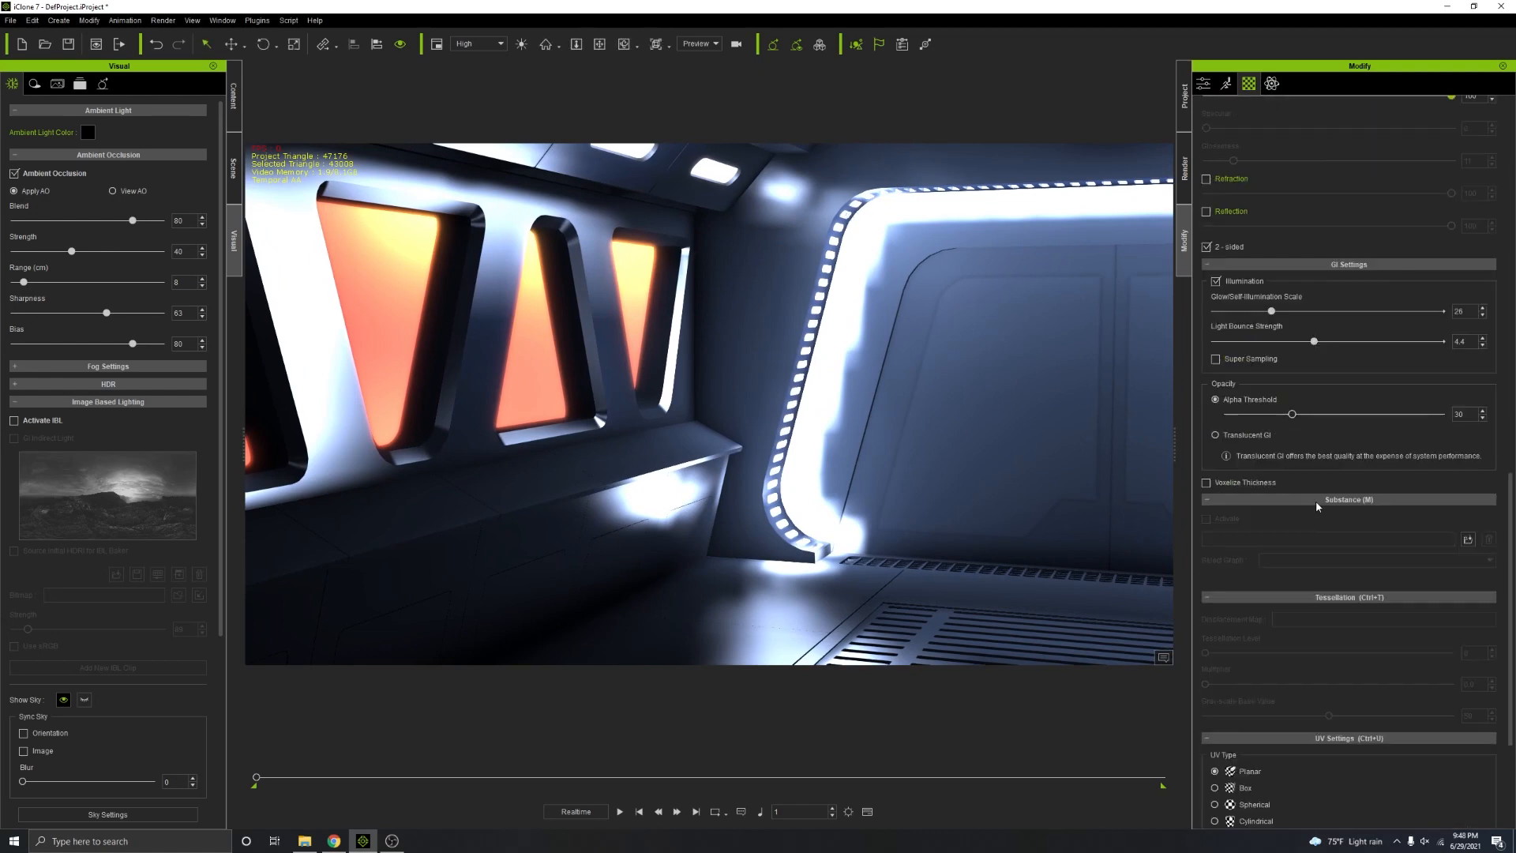
drag(1271, 311, 1215, 311)
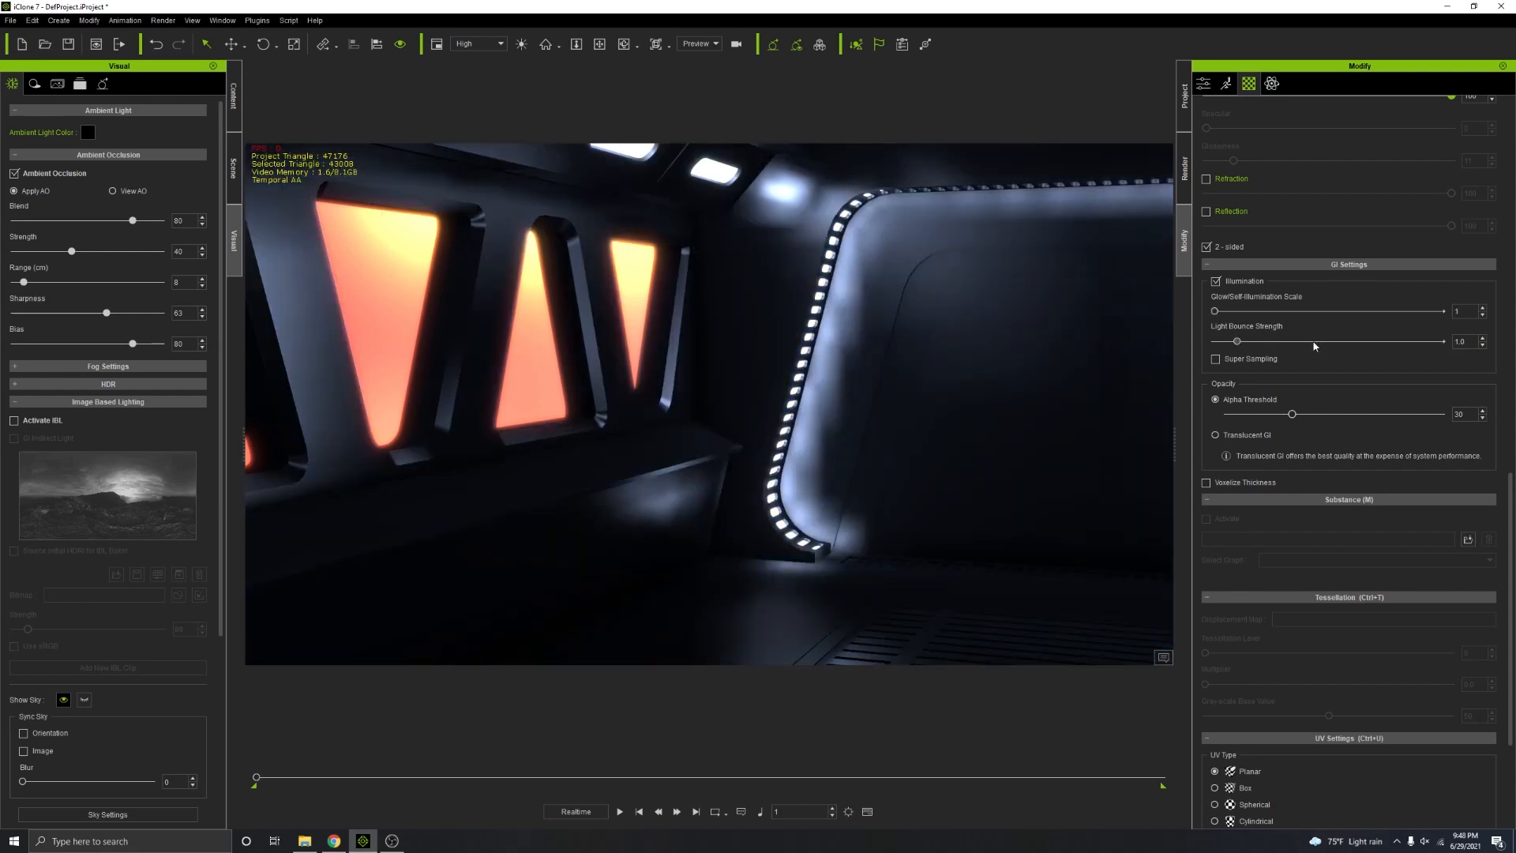
scroll(909, 482, down, 10)
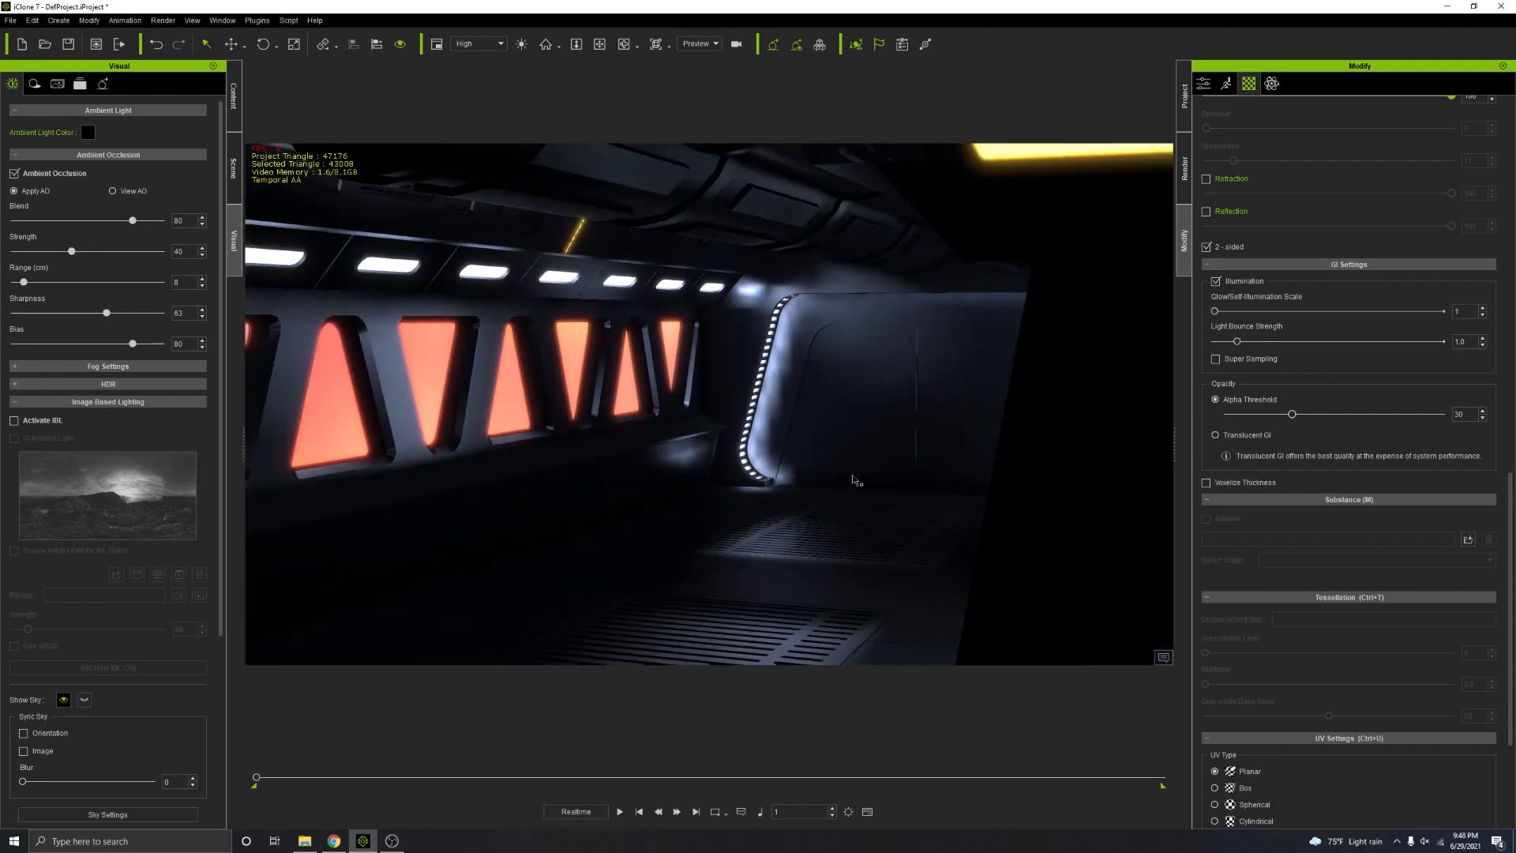
Step: Set the Specular Bounce Strength of Global Illumination to 1.0 and check the corridor from other angles
middle_drag(853, 480, 911, 461)
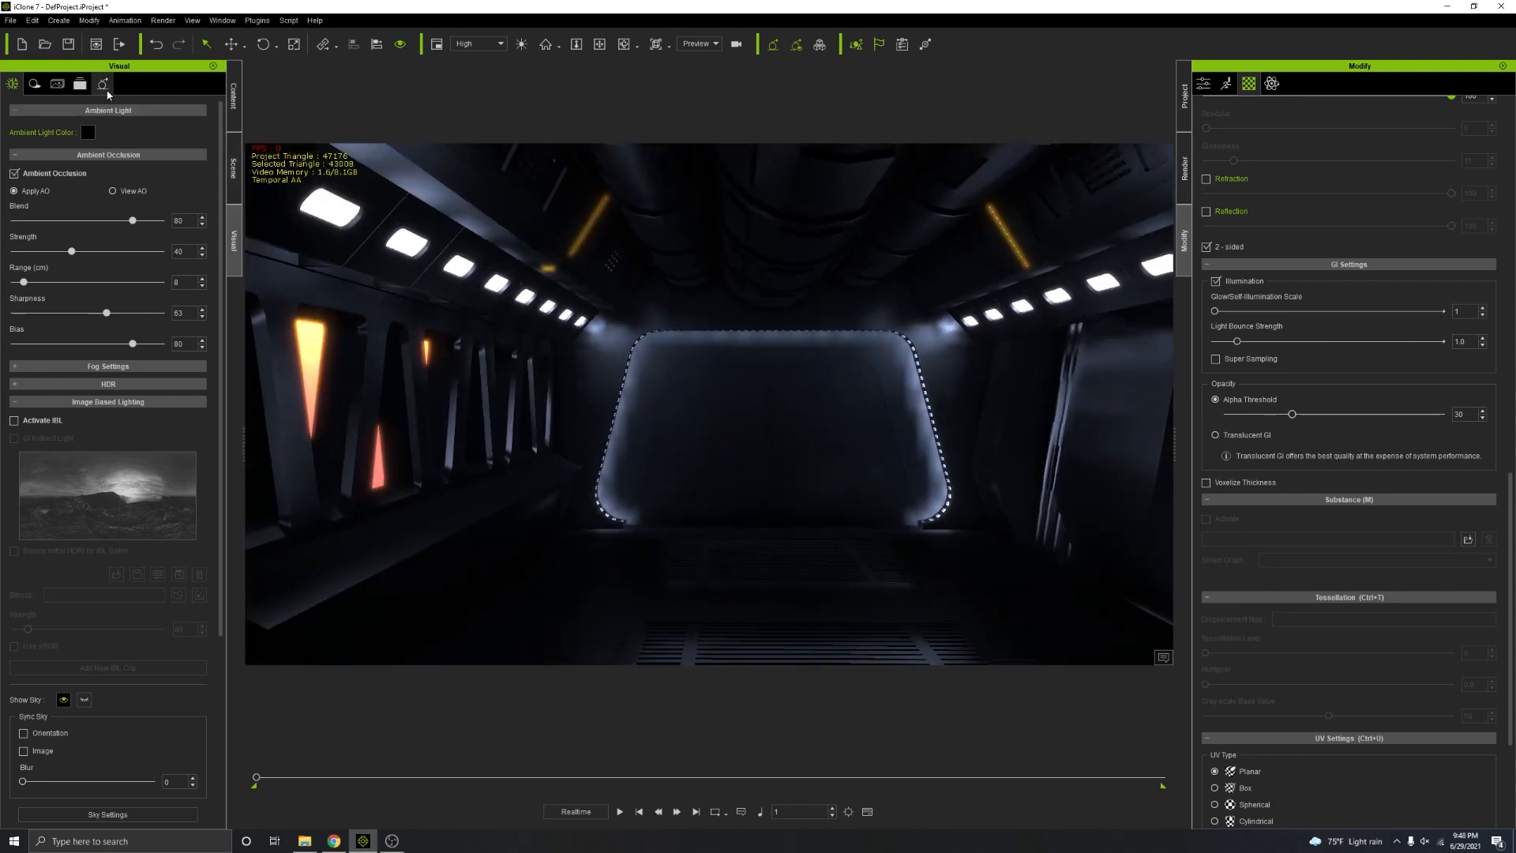
click(102, 83)
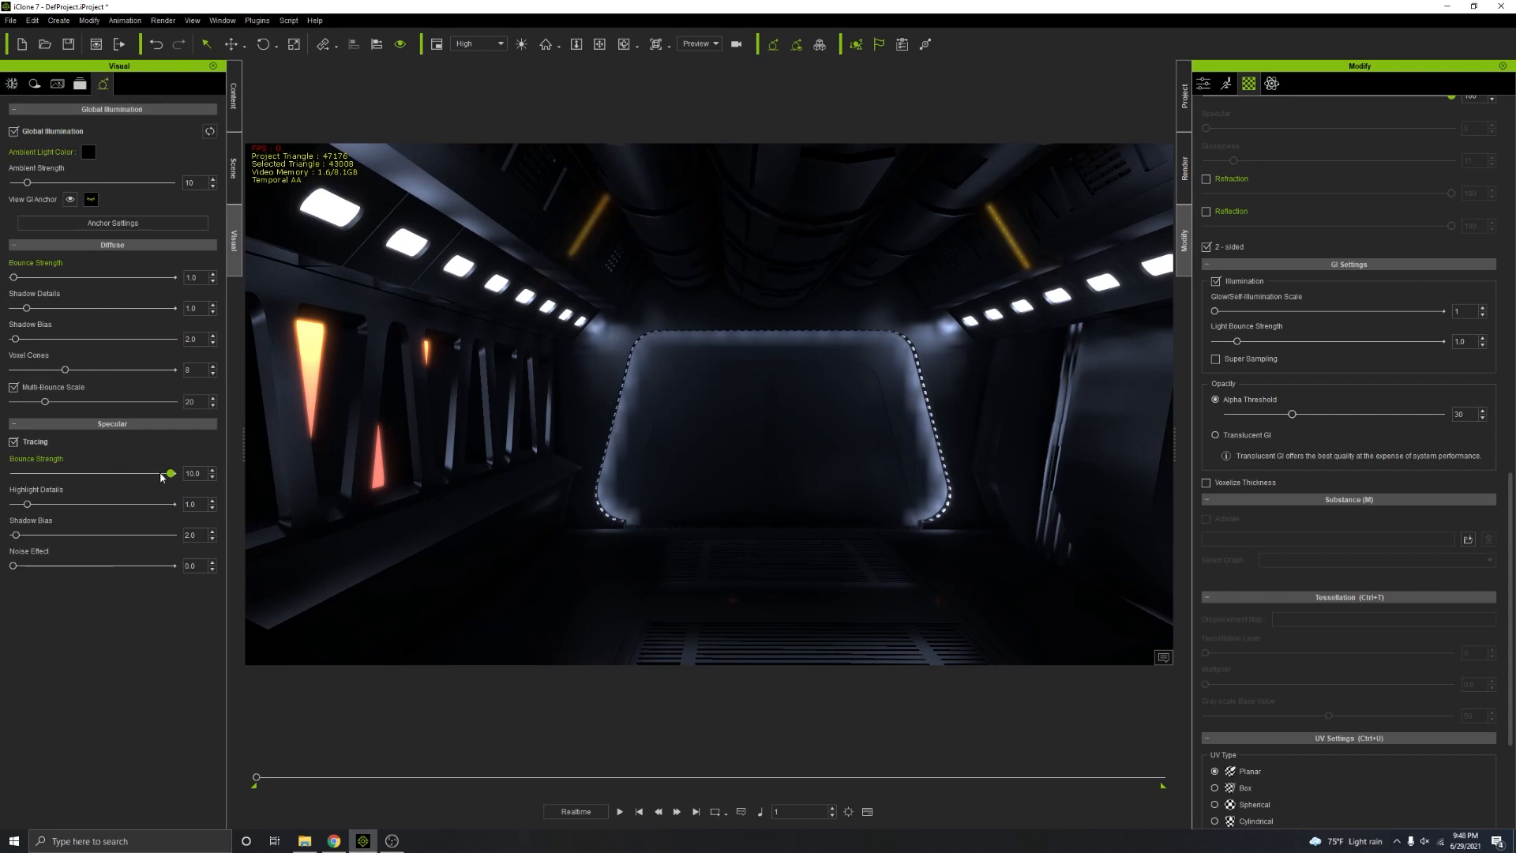
key(ctrl+z)
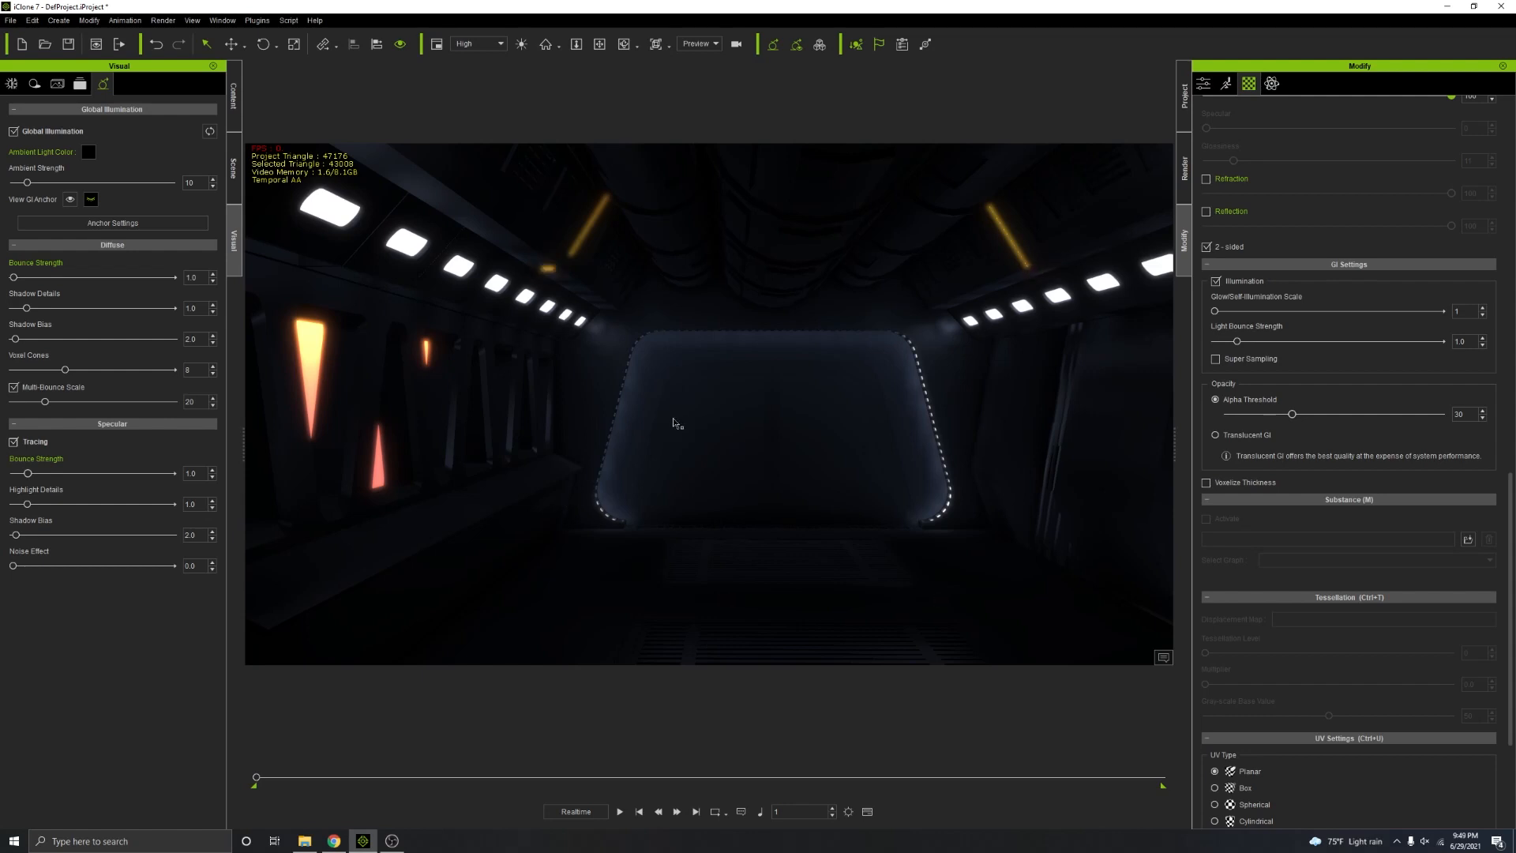
right_drag(674, 418, 762, 389)
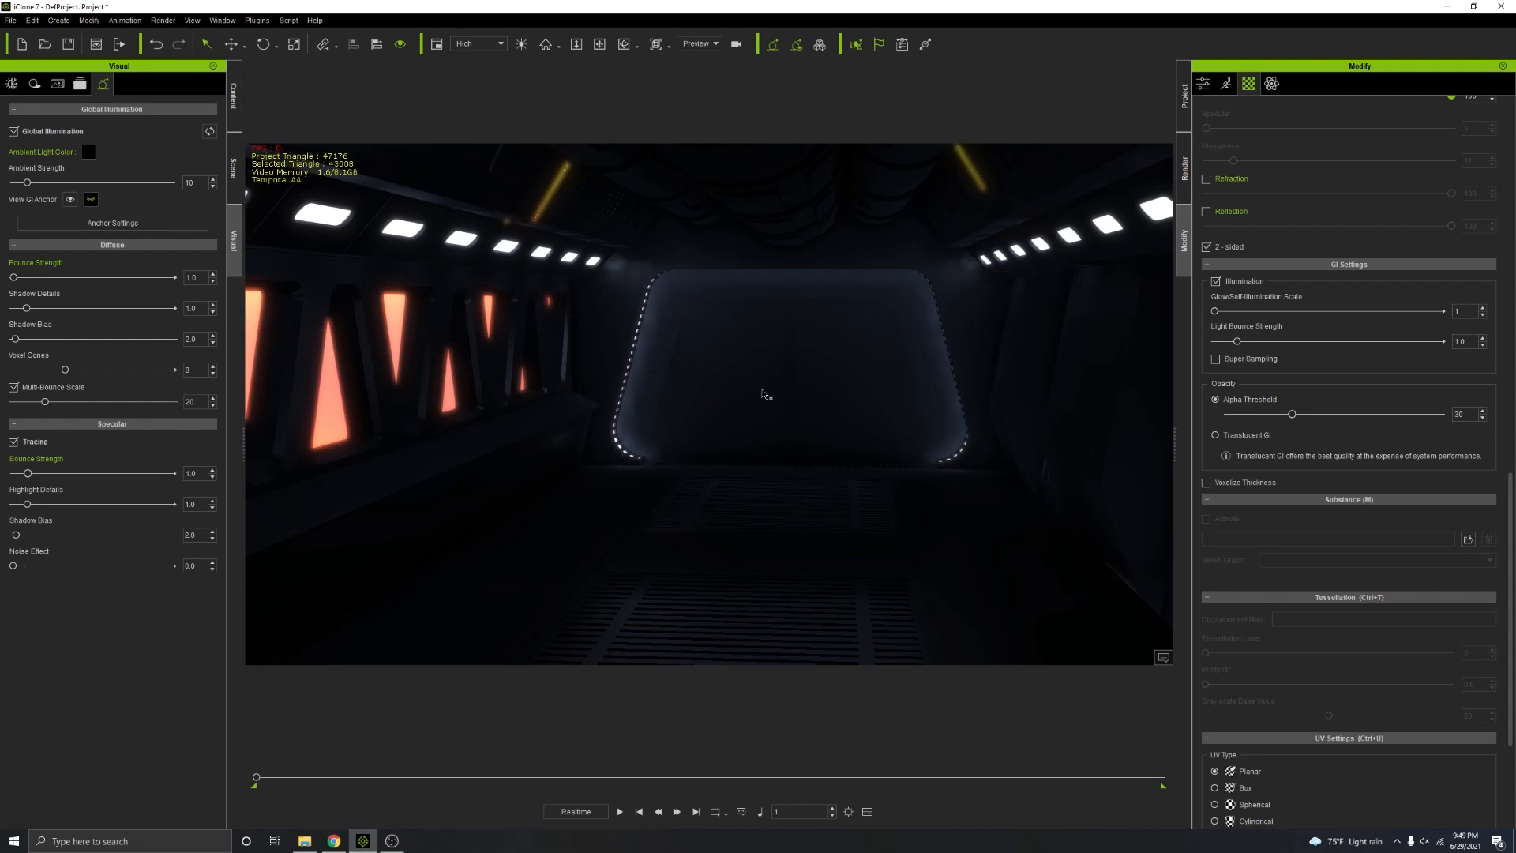
right_drag(764, 394, 565, 271)
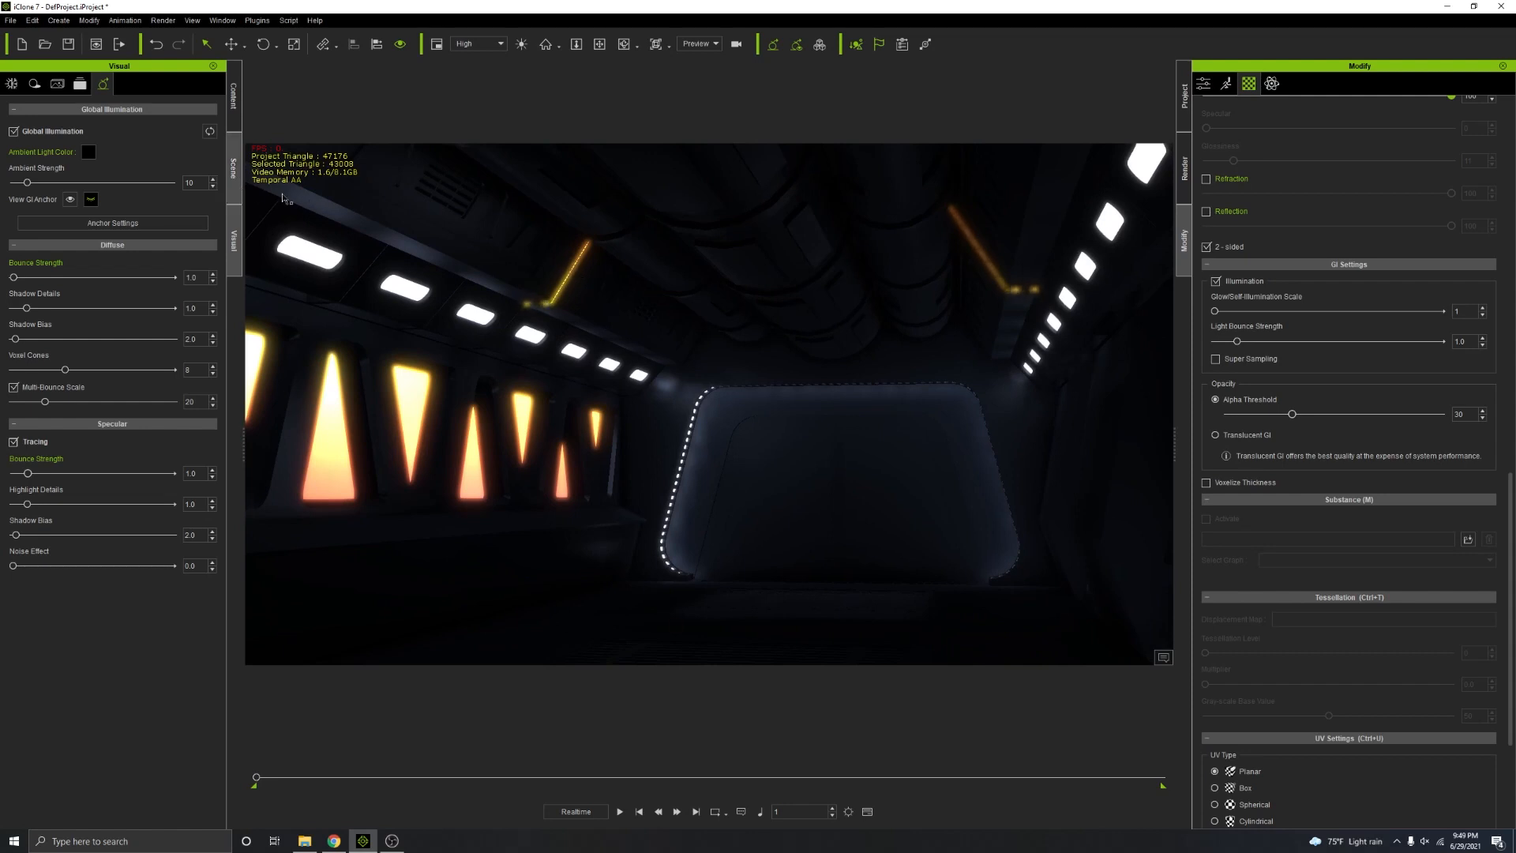
Step: Select the ceiling section and examine the darkened corridor from several angles, finishing with the end door centered
click(555, 254)
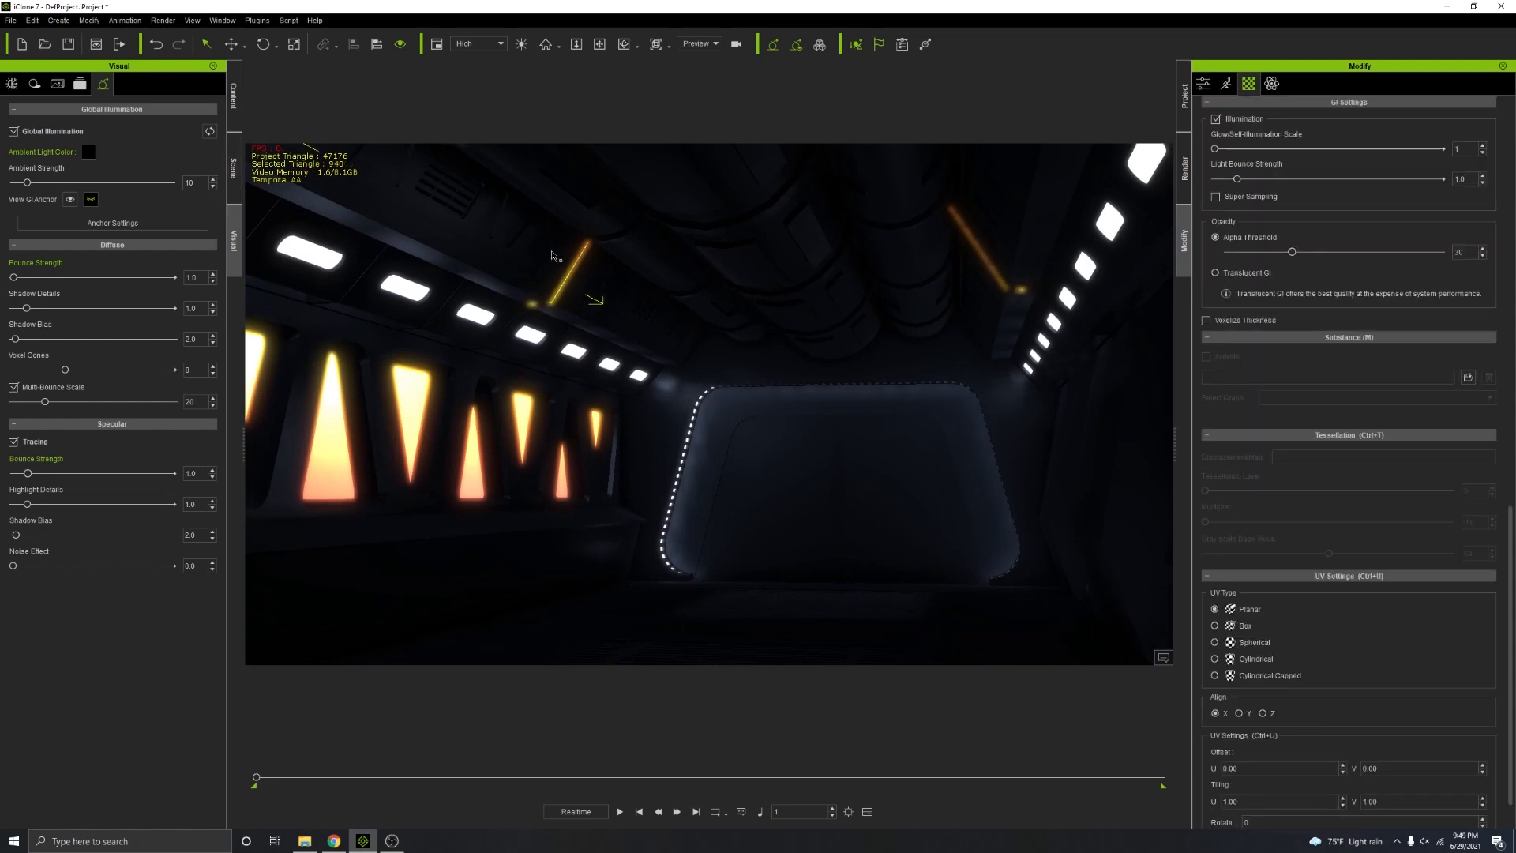
click(232, 44)
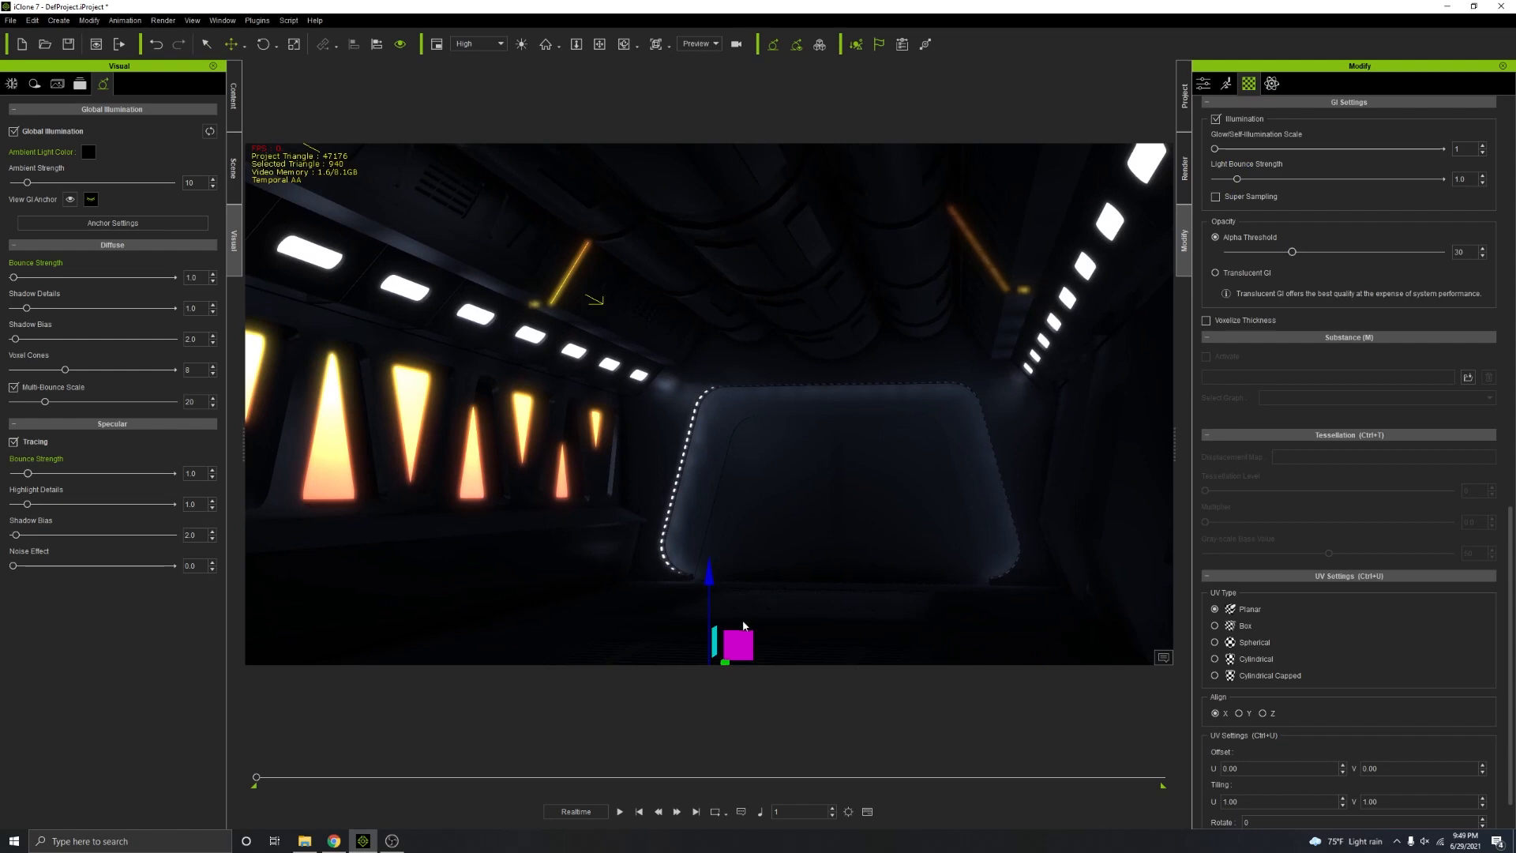
scroll(785, 552, down, 1)
scroll(785, 552, down, 2)
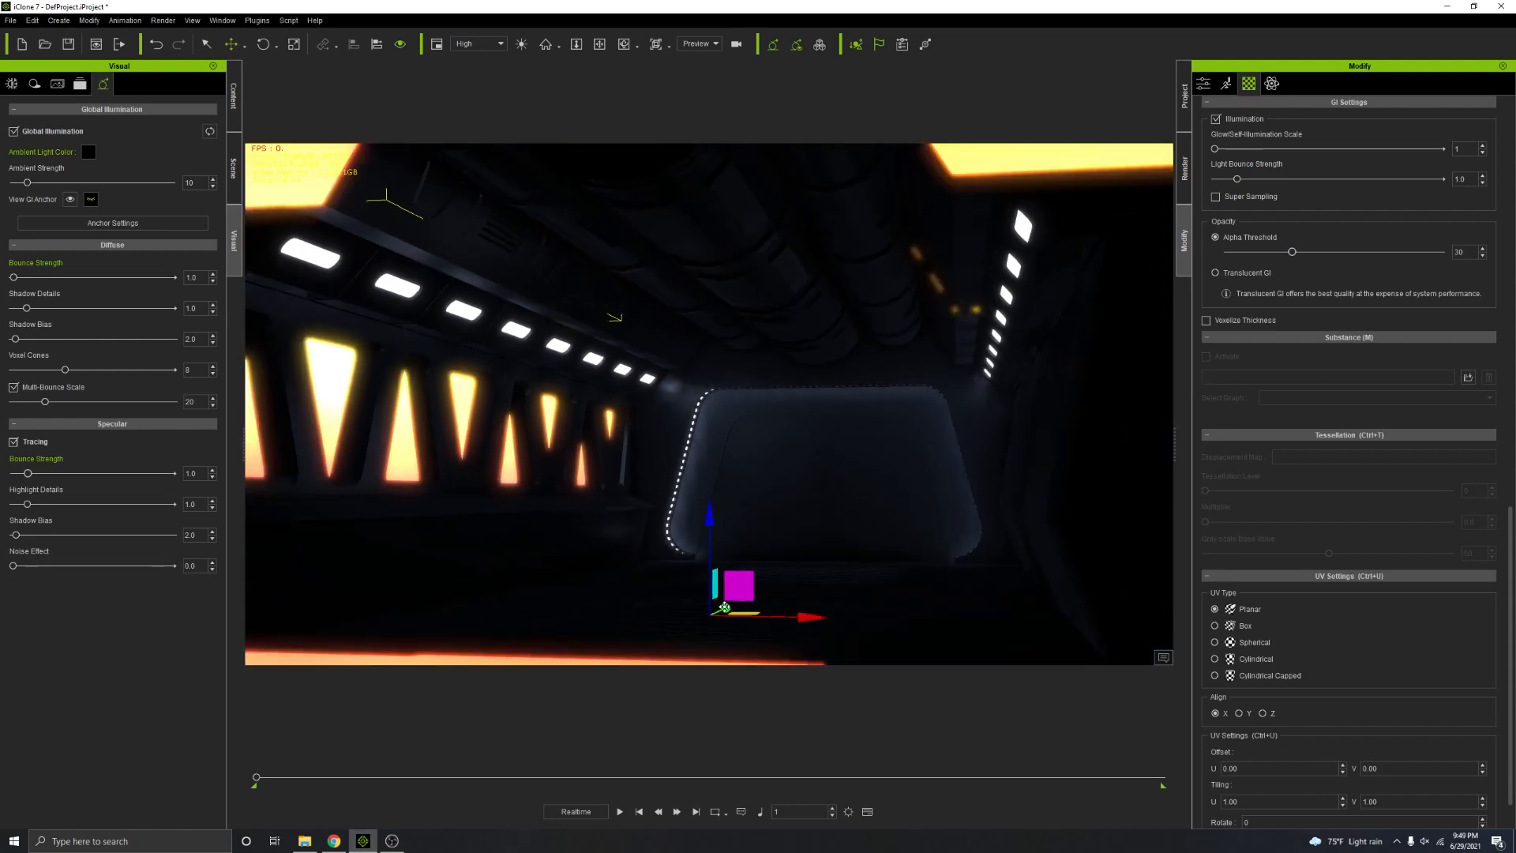
right_drag(959, 309, 1003, 316)
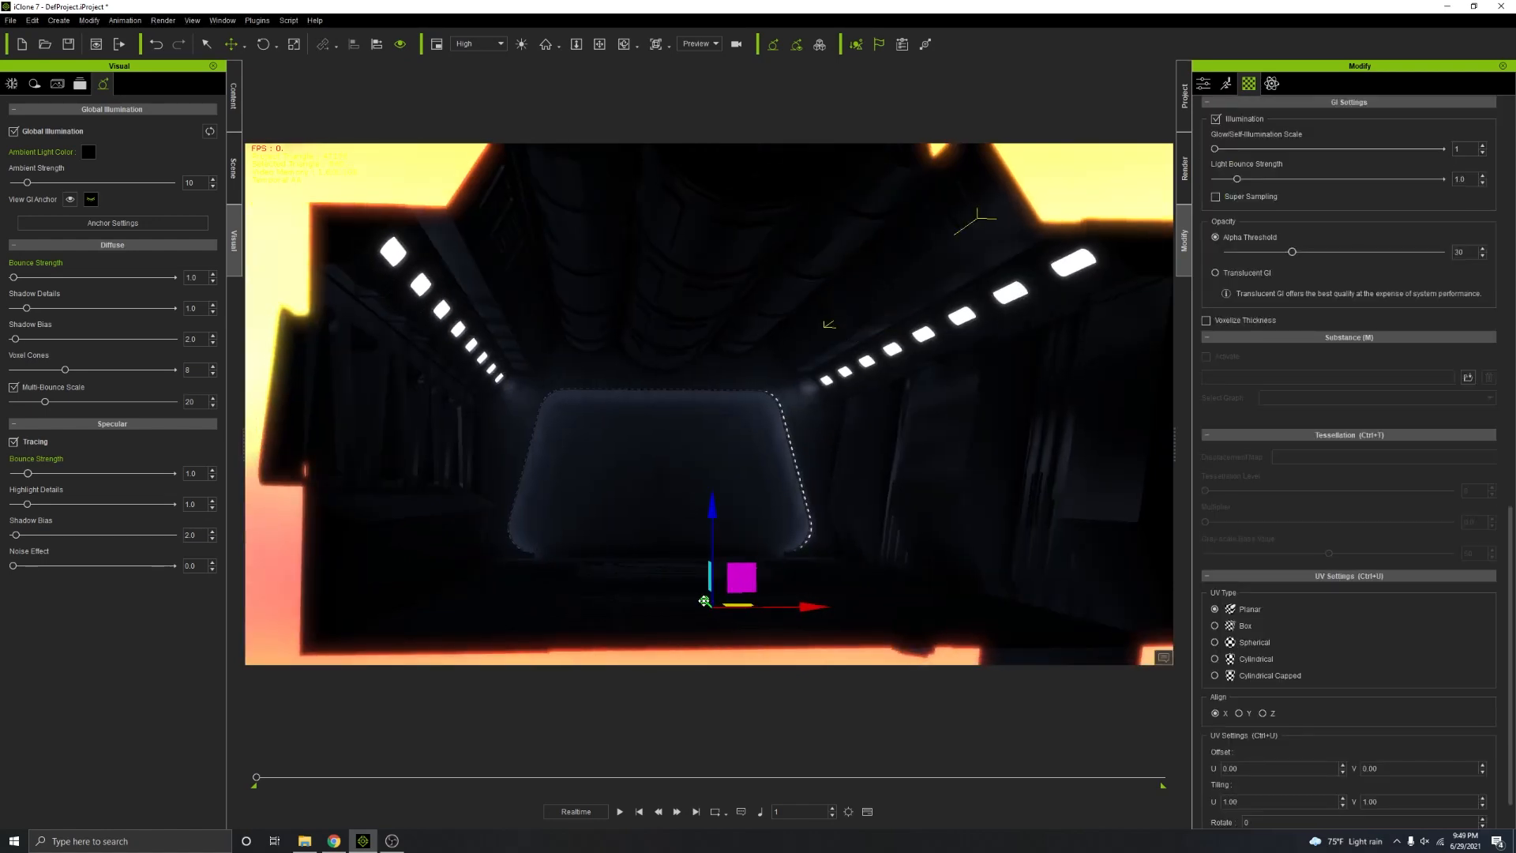
right_drag(703, 601, 963, 429)
scroll(861, 443, up, 3)
scroll(983, 431, down, 4)
Step: Add the Outfits_Kevin avatar in front of the corridor door and apply the Walk think motion from 02_G6 Motion_Mason
click(234, 95)
click(30, 198)
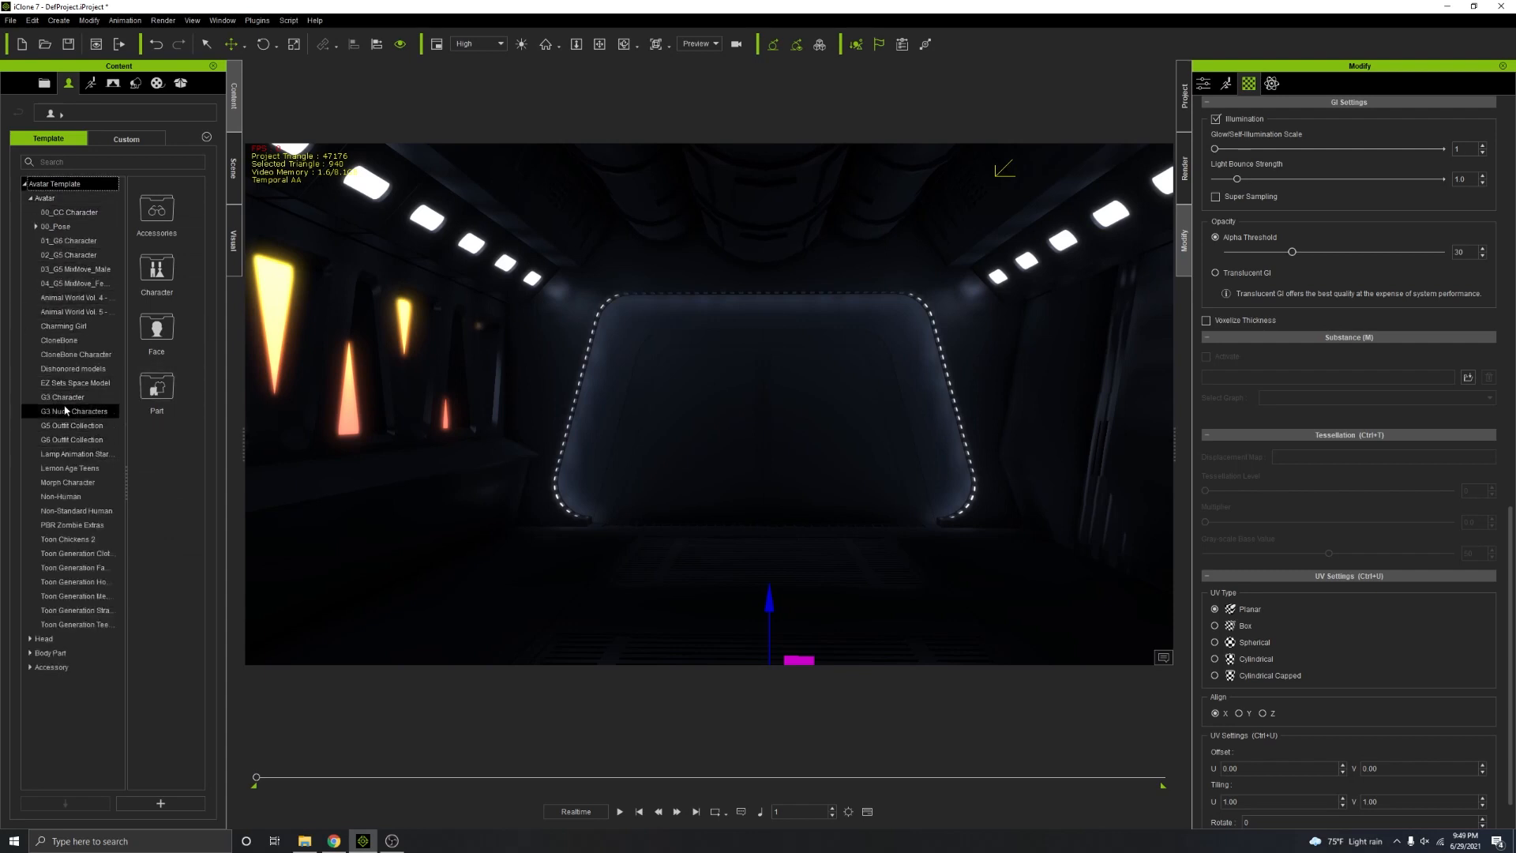
click(71, 243)
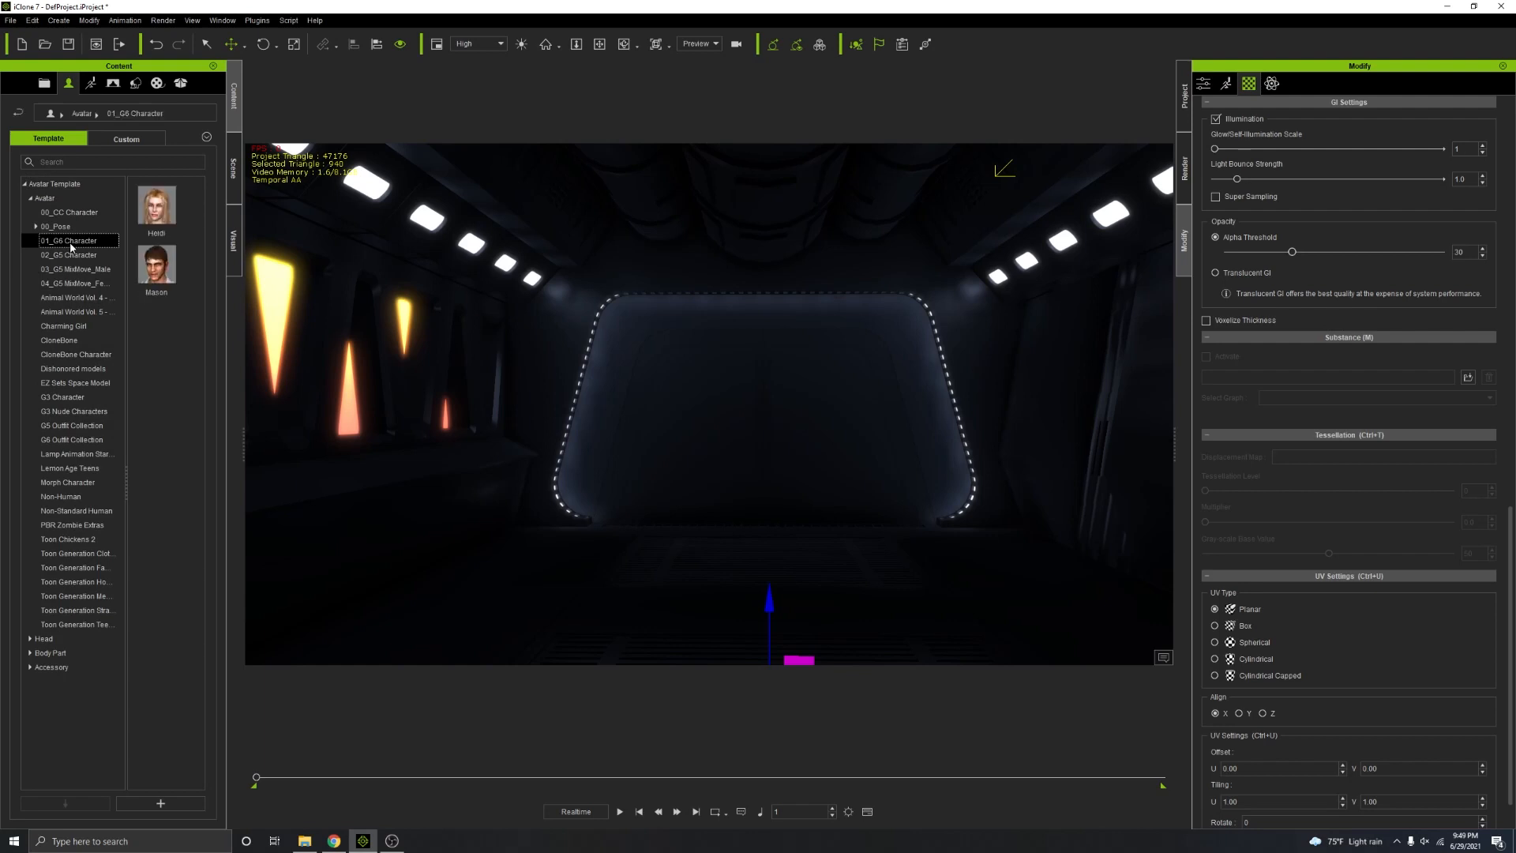
click(58, 199)
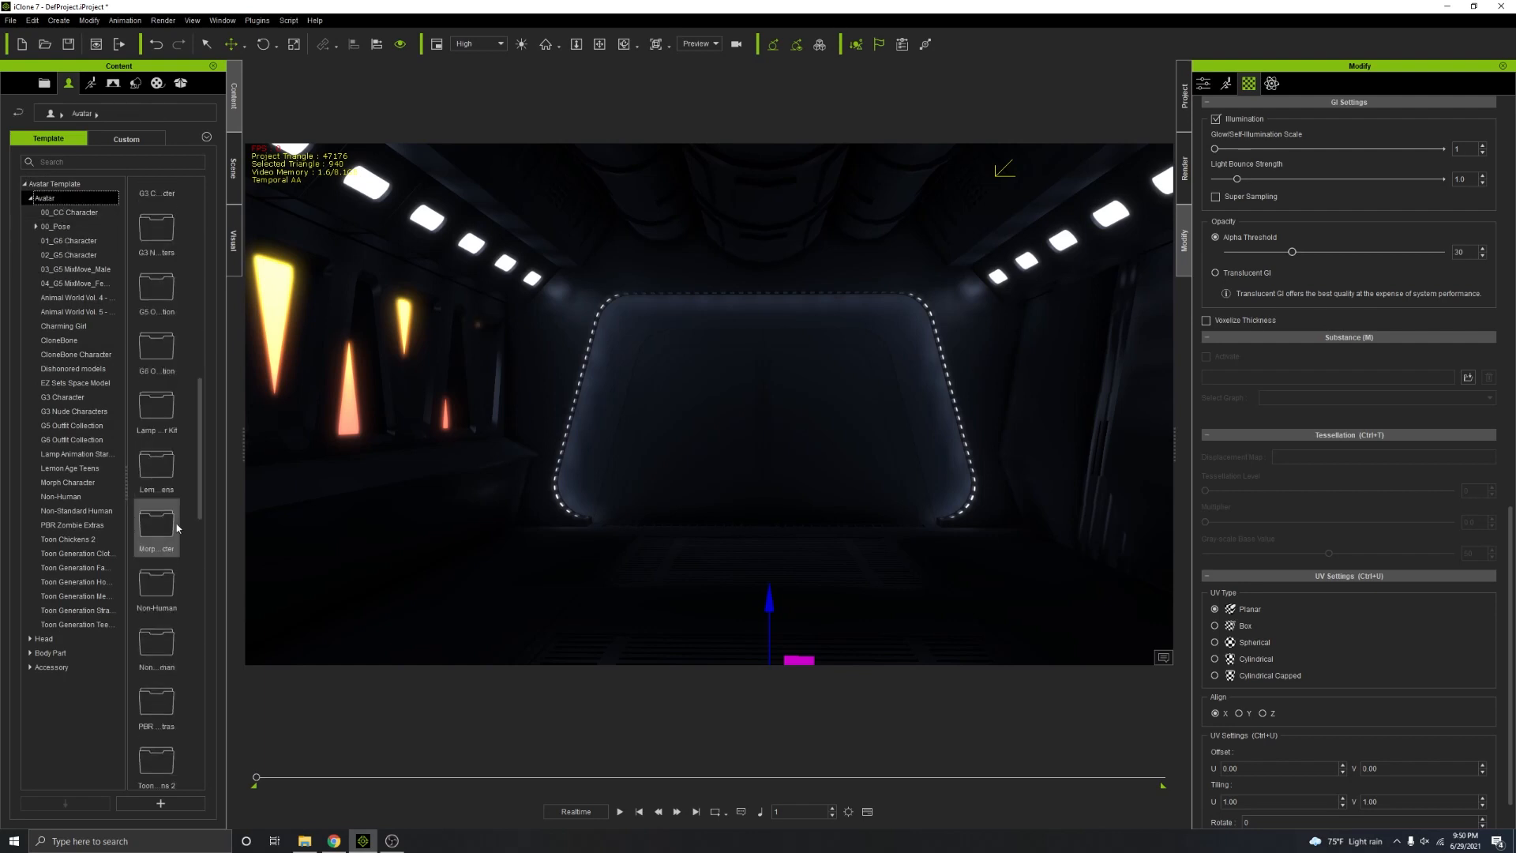
scroll(191, 601, down, 5)
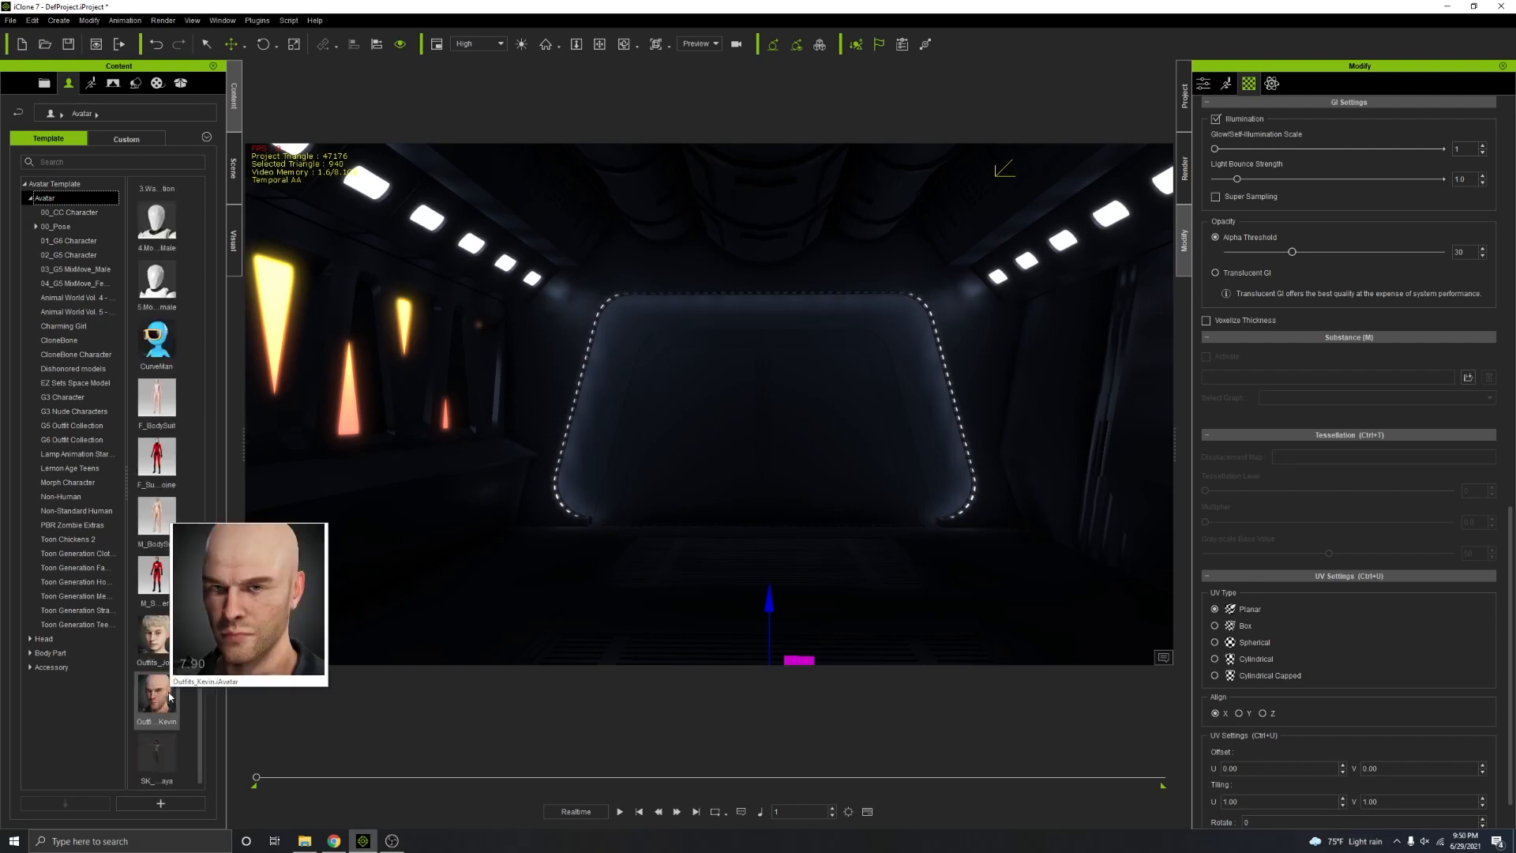
drag(170, 697, 670, 617)
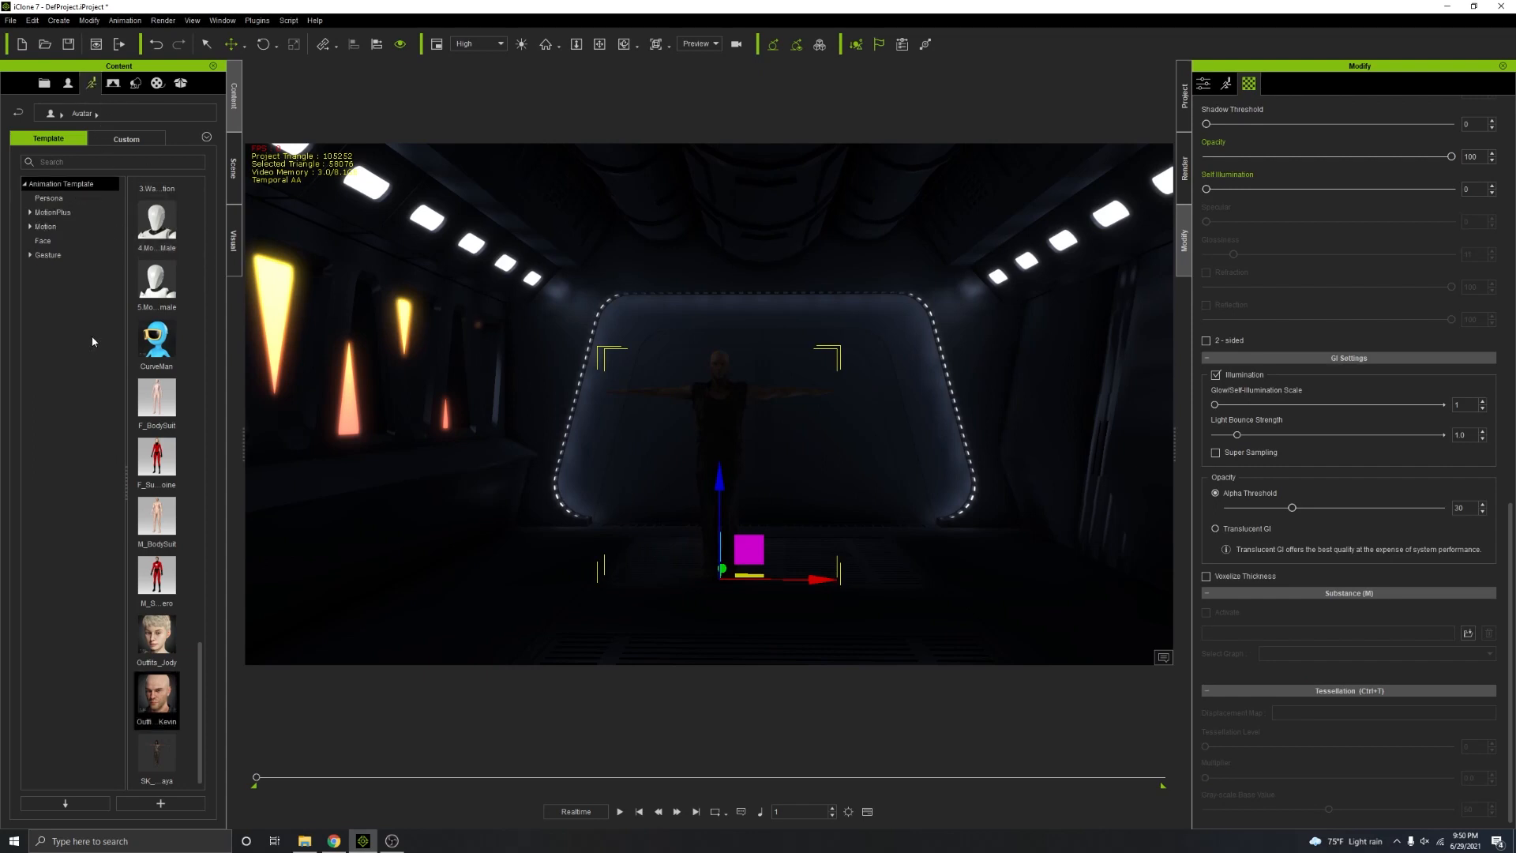
click(31, 226)
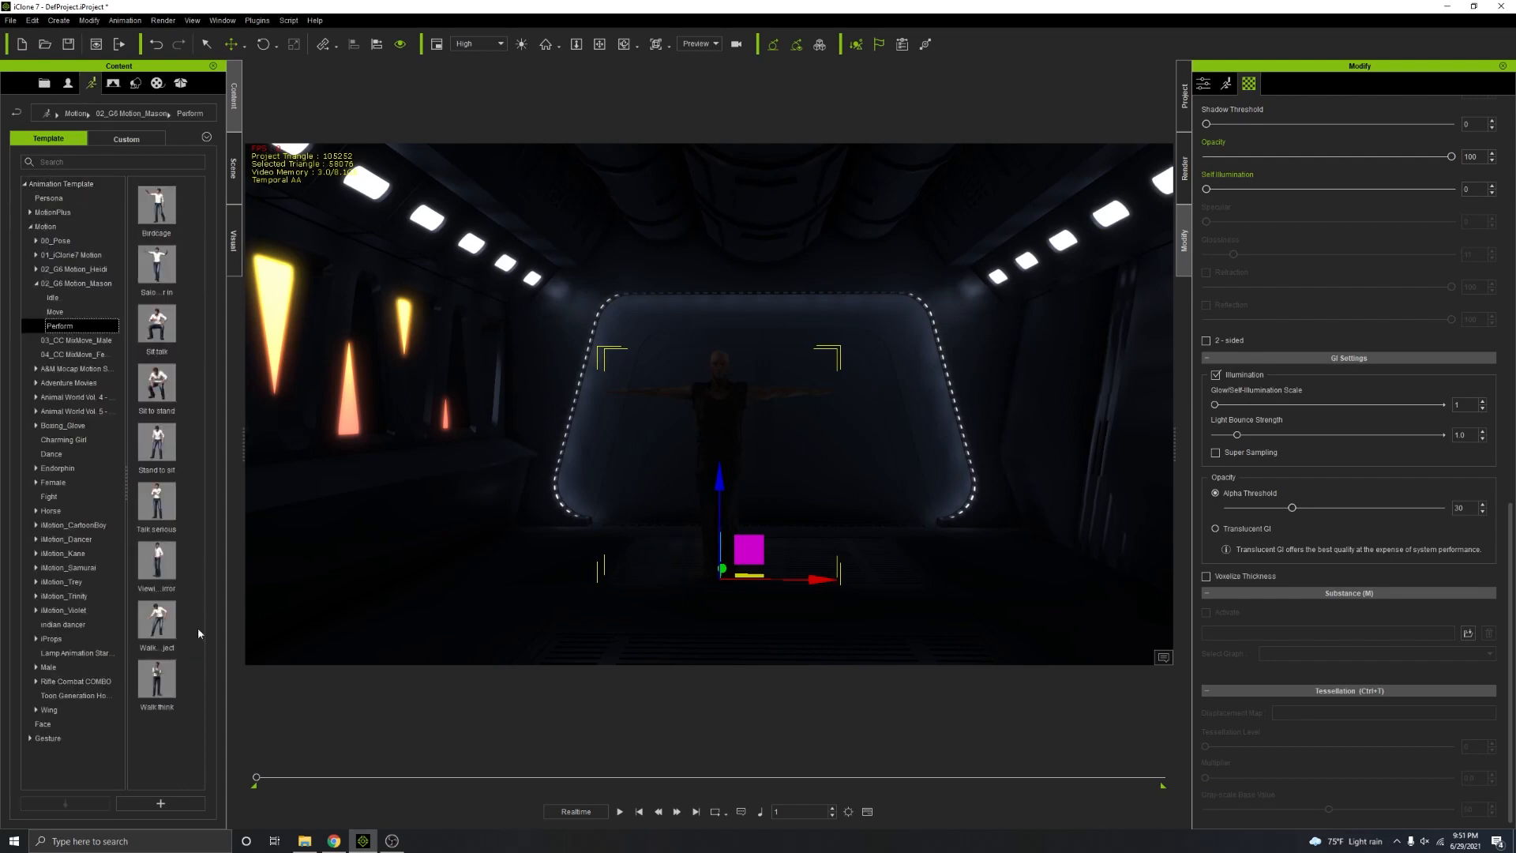
drag(156, 679, 715, 459)
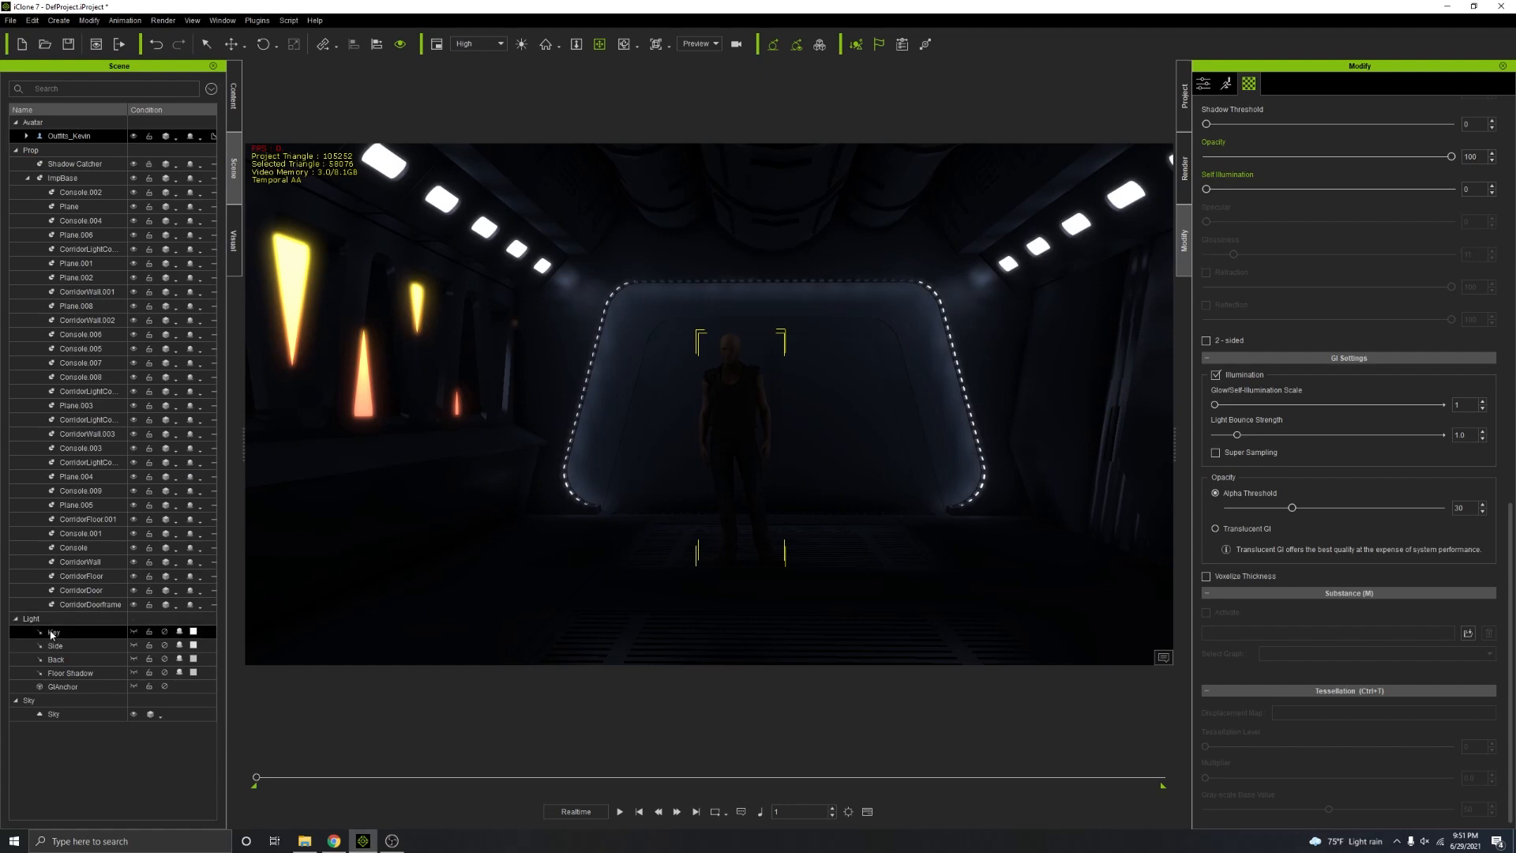
Step: Turn on the Key light, show it in the scene and rotate it to about X 75.2, Y 9.8, Z -85.1
click(164, 633)
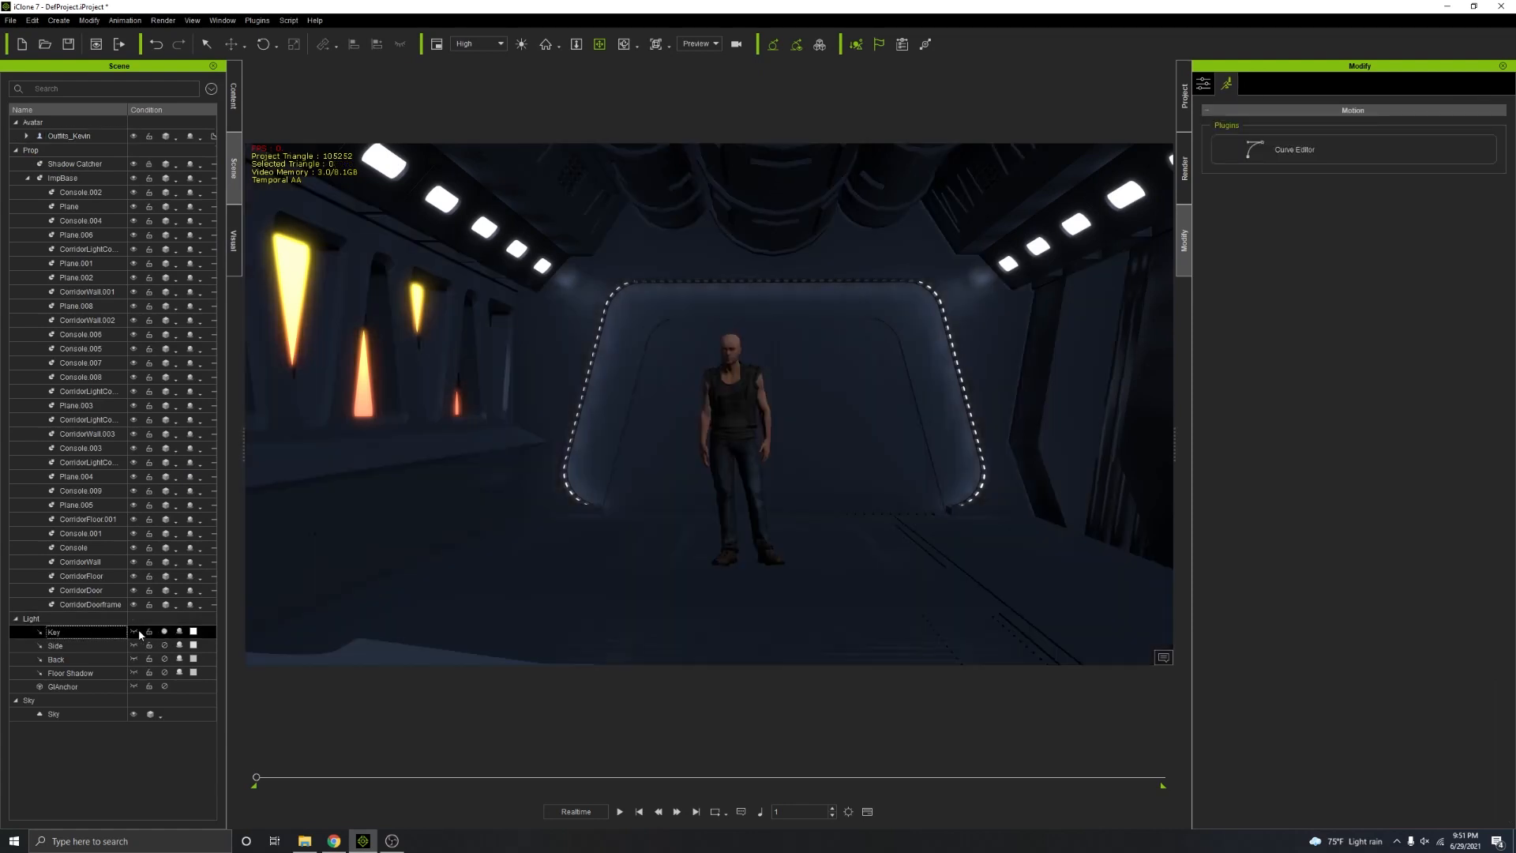
click(139, 632)
click(263, 44)
drag(724, 403, 648, 408)
drag(772, 344, 764, 334)
Step: Set the Key light's Multiplier to about 3.28 and its shadow Darkness to 54
click(1204, 84)
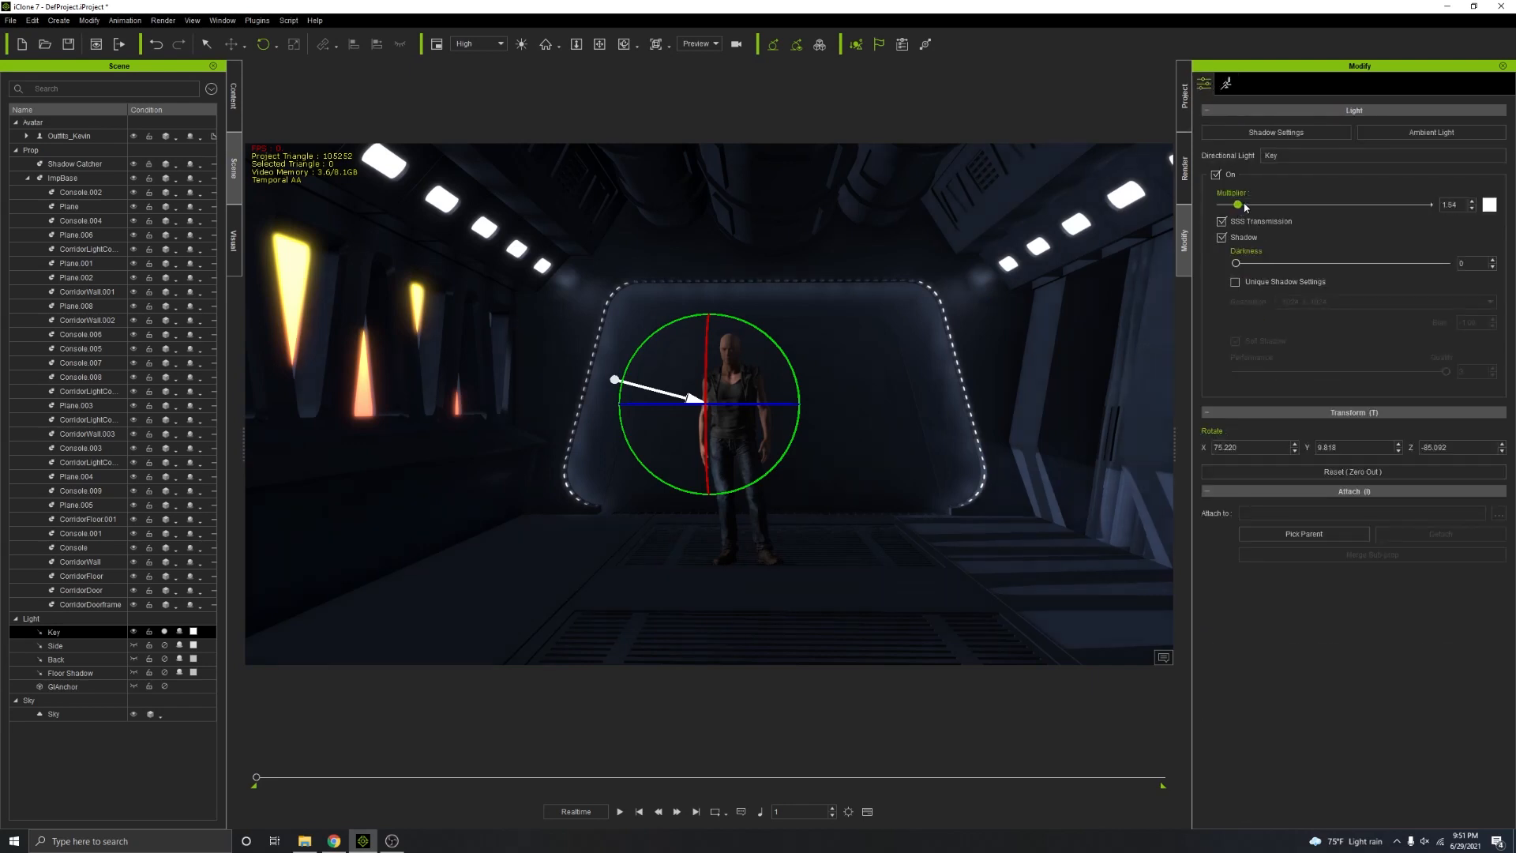
drag(1245, 207, 1255, 206)
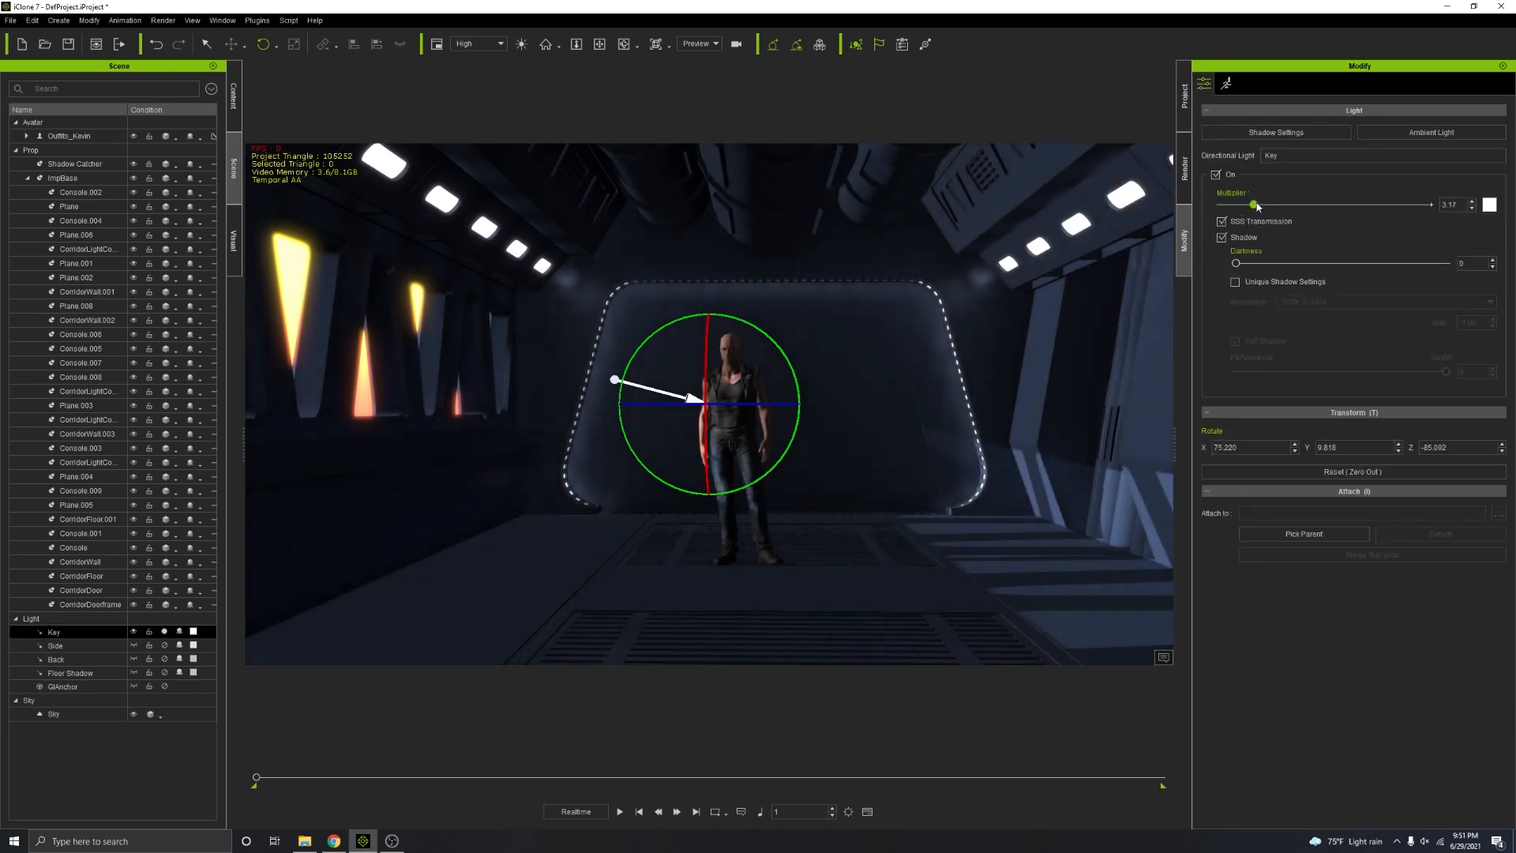
drag(1249, 204, 1255, 204)
drag(1235, 263, 1349, 263)
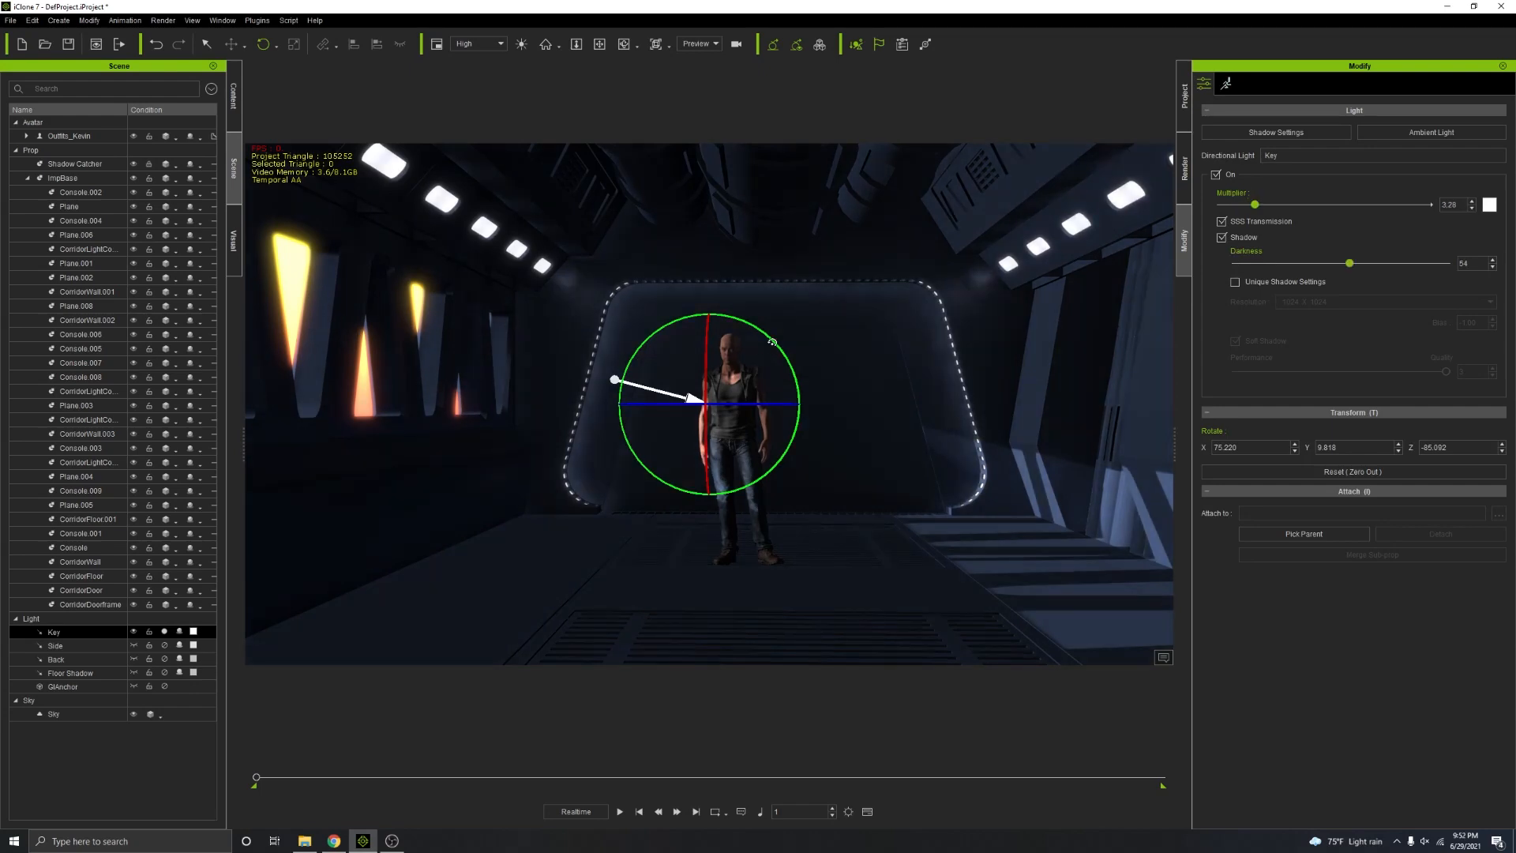
Step: Move the playhead to frame 513 of the avatar's motion, keeping the avatar and the corridor in view
scroll(760, 353, up, 5)
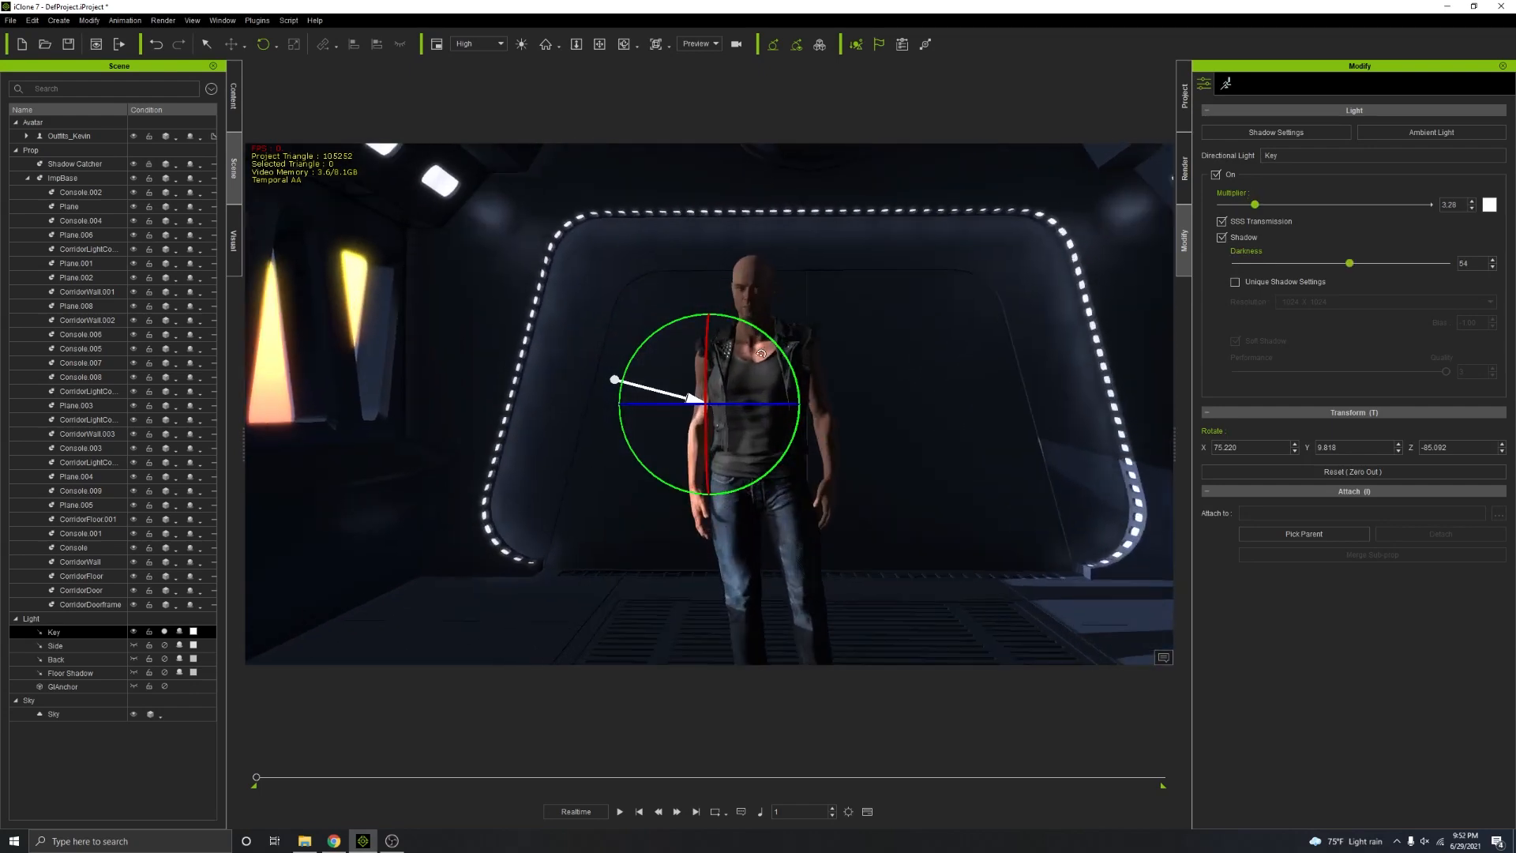
scroll(760, 353, up, 5)
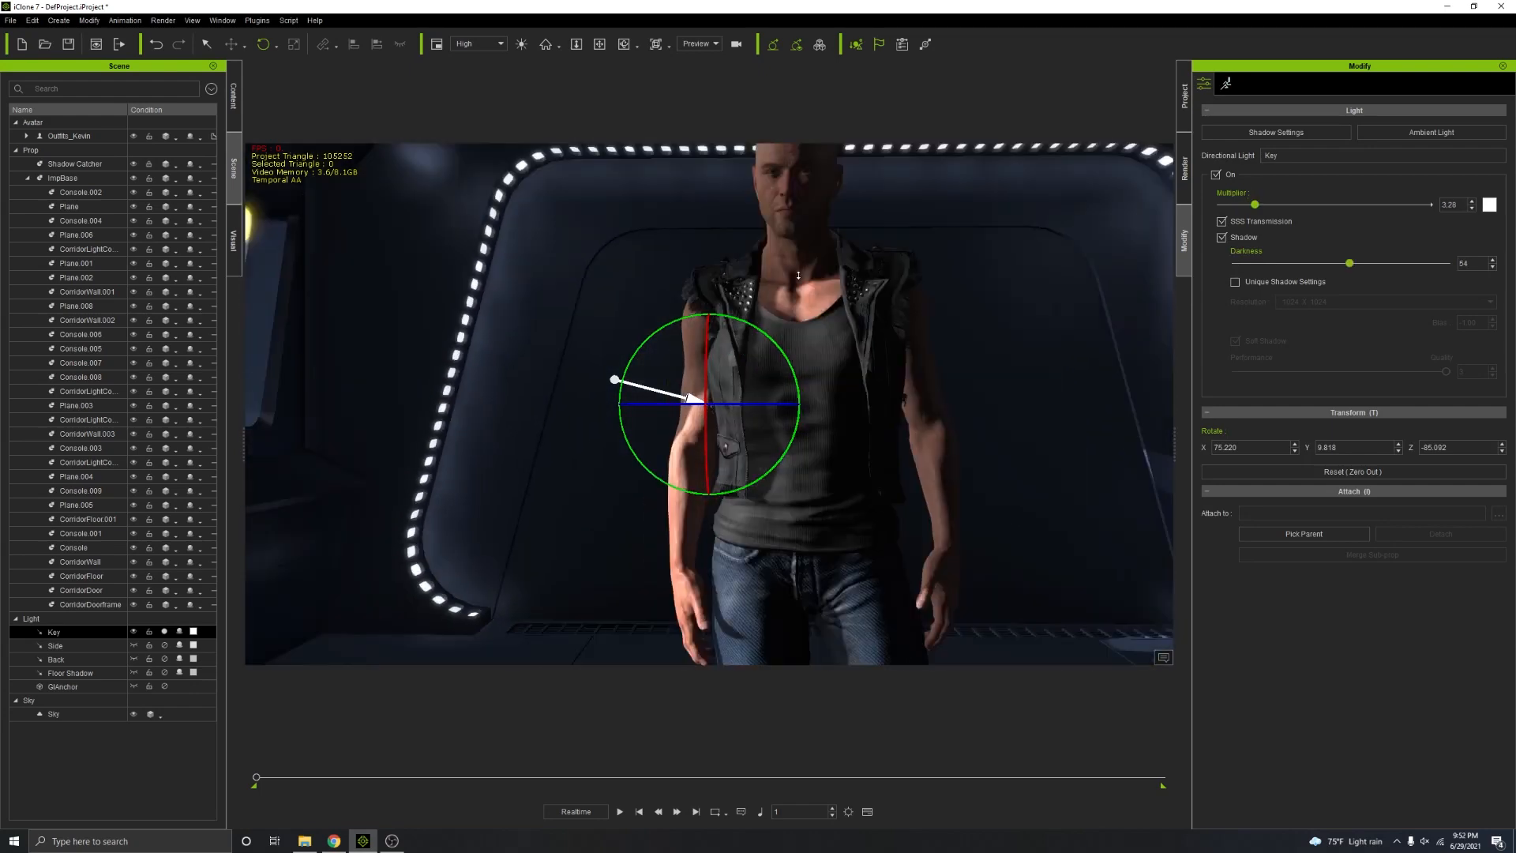
scroll(671, 205, down, 5)
middle_drag(711, 237, 783, 394)
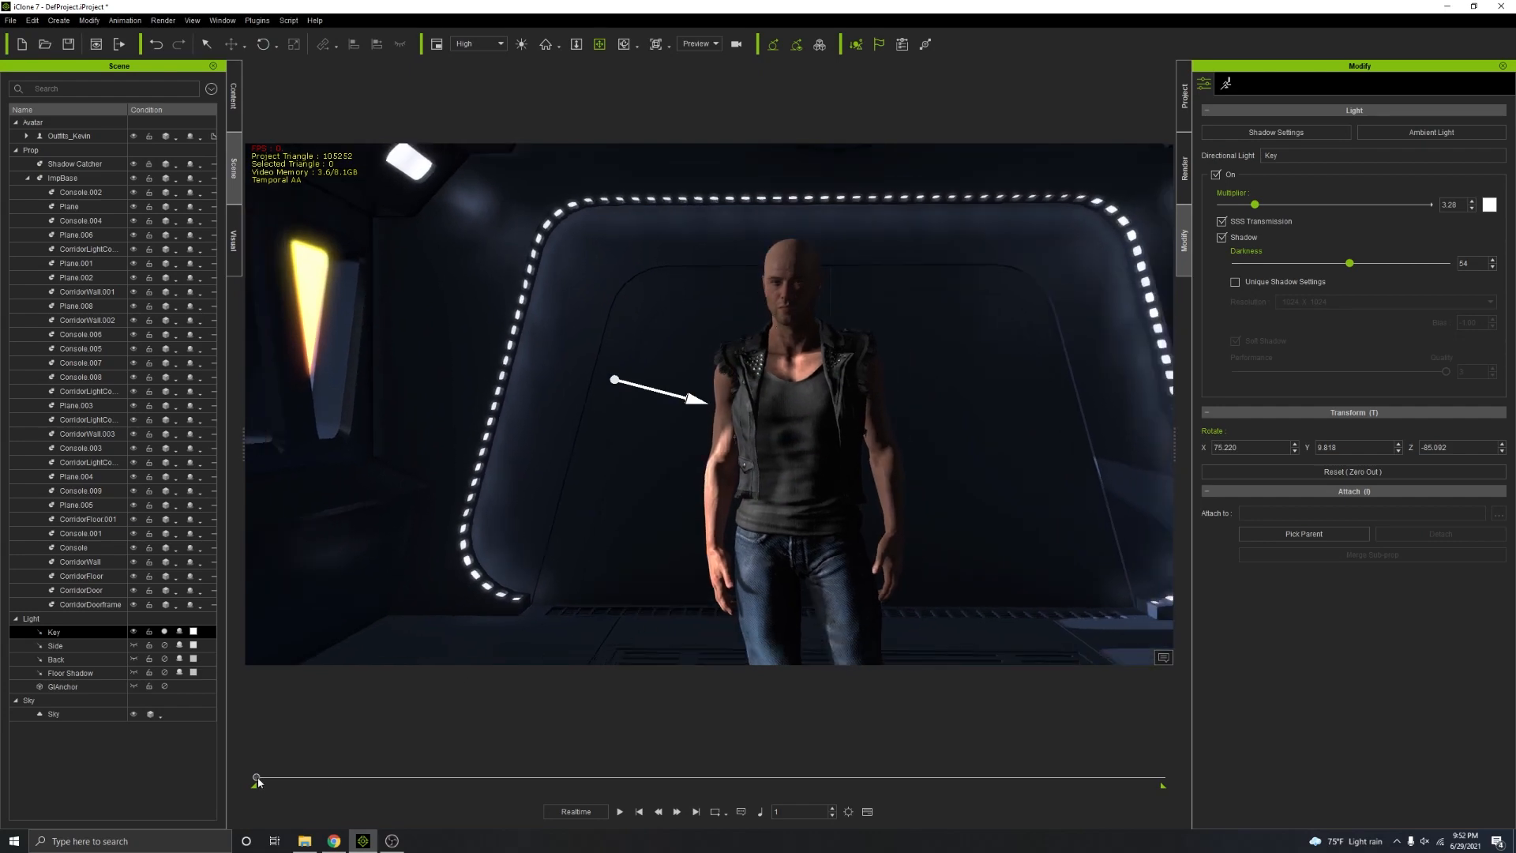
drag(255, 778, 420, 778)
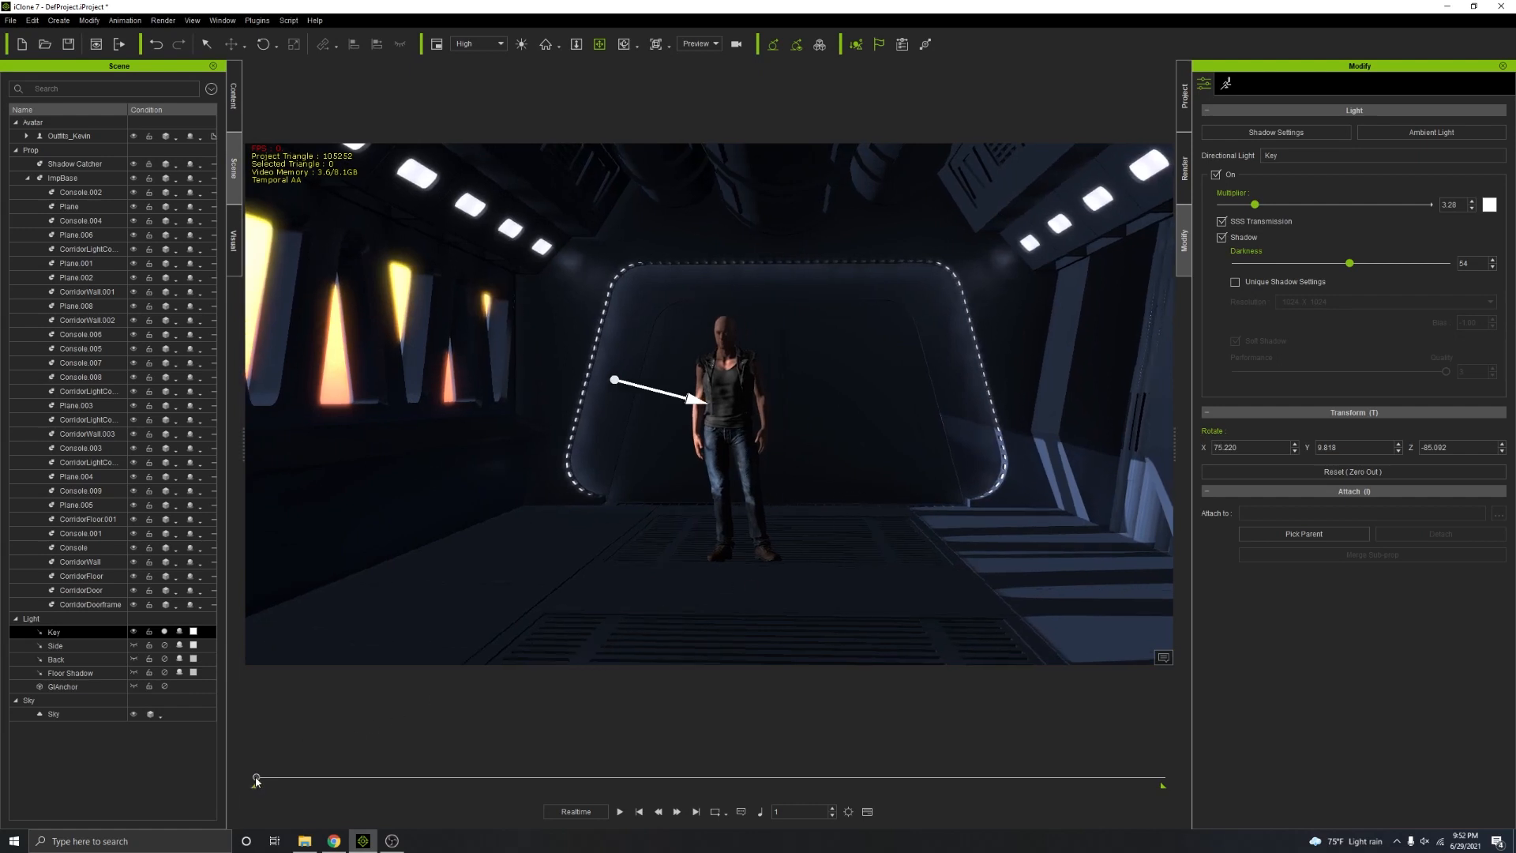
drag(255, 781, 515, 777)
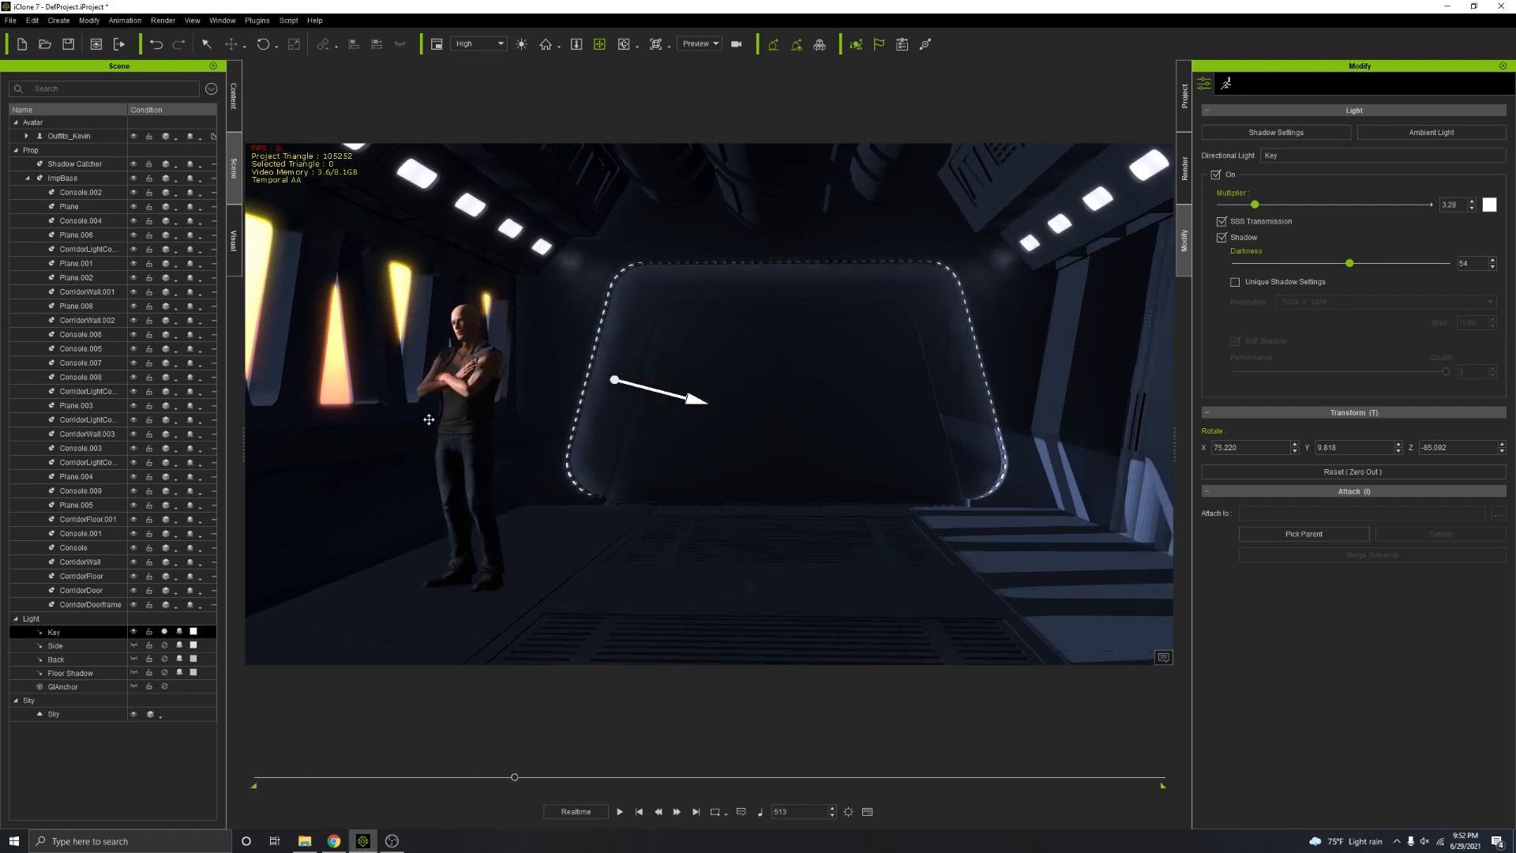
Step: Examine how the Key light falls on the avatar's face up close
right_drag(458, 419, 498, 410)
scroll(567, 363, up, 3)
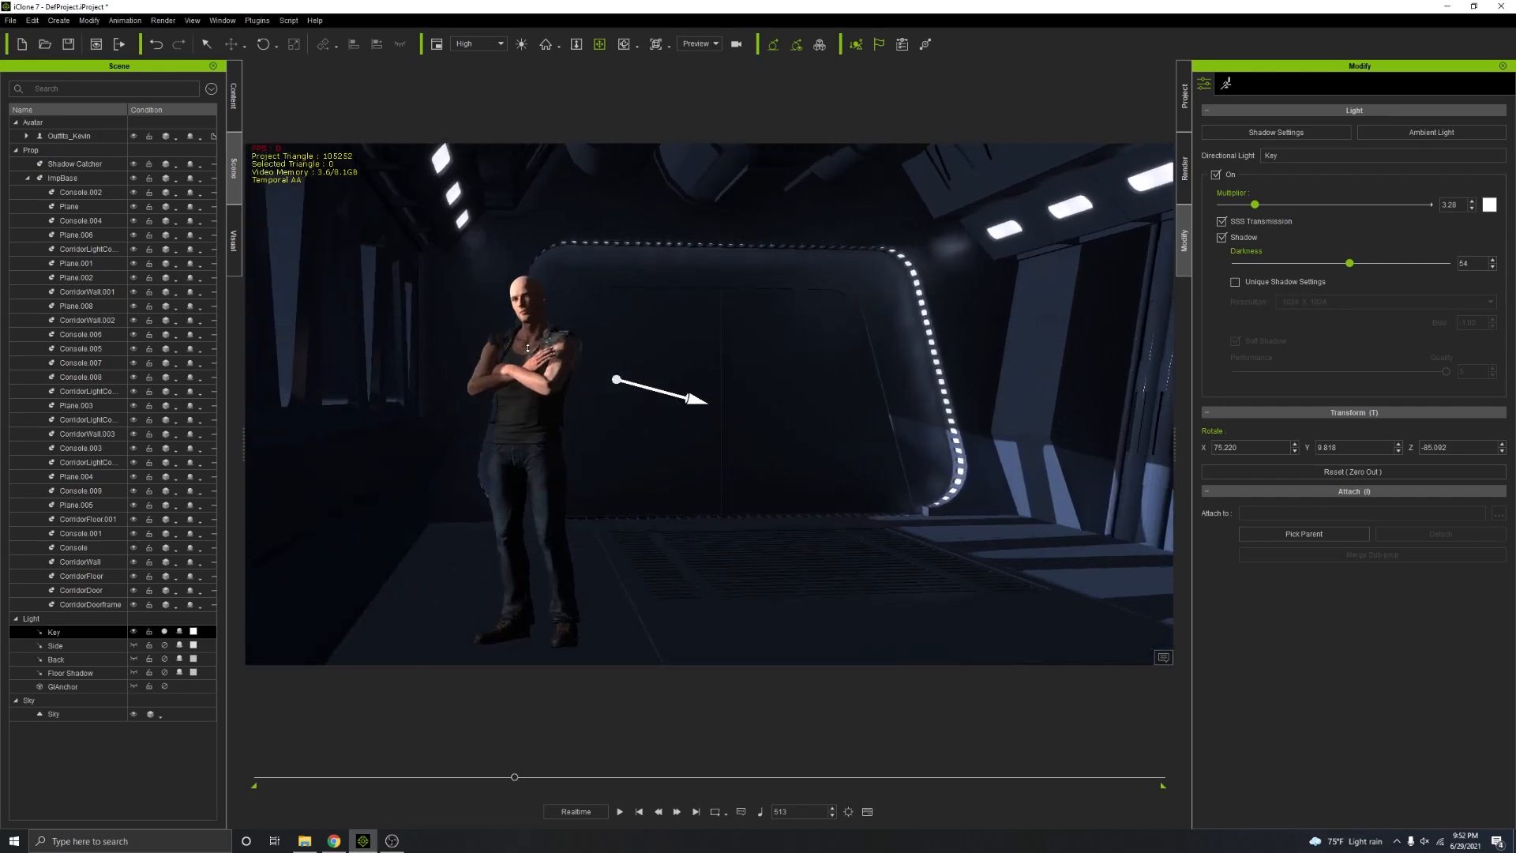
middle_drag(527, 342, 656, 436)
scroll(645, 446, up, 3)
scroll(656, 435, up, 2)
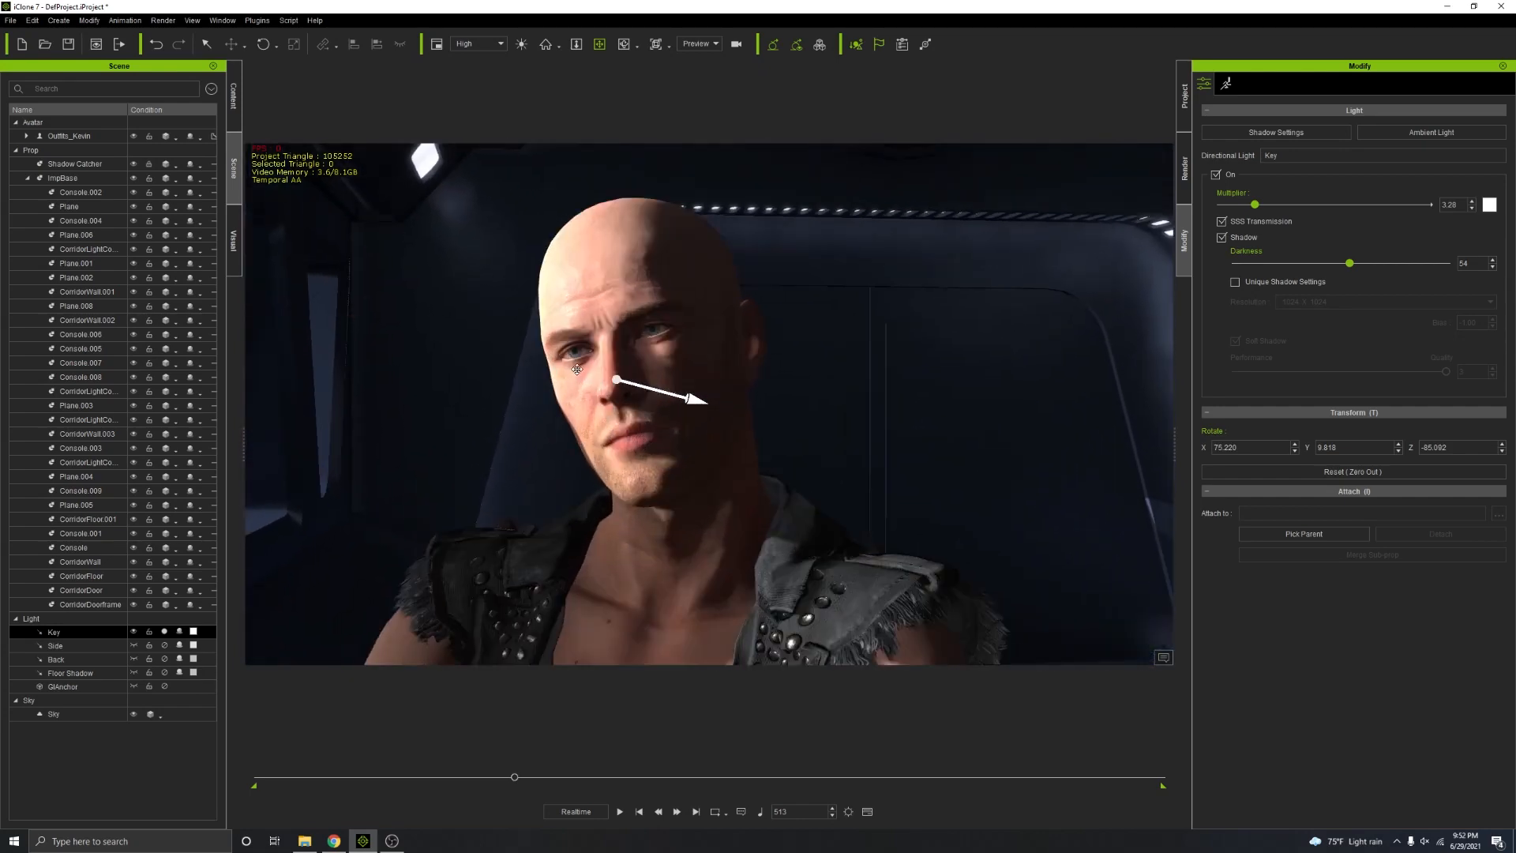
scroll(577, 370, up, 3)
middle_drag(604, 436, 602, 426)
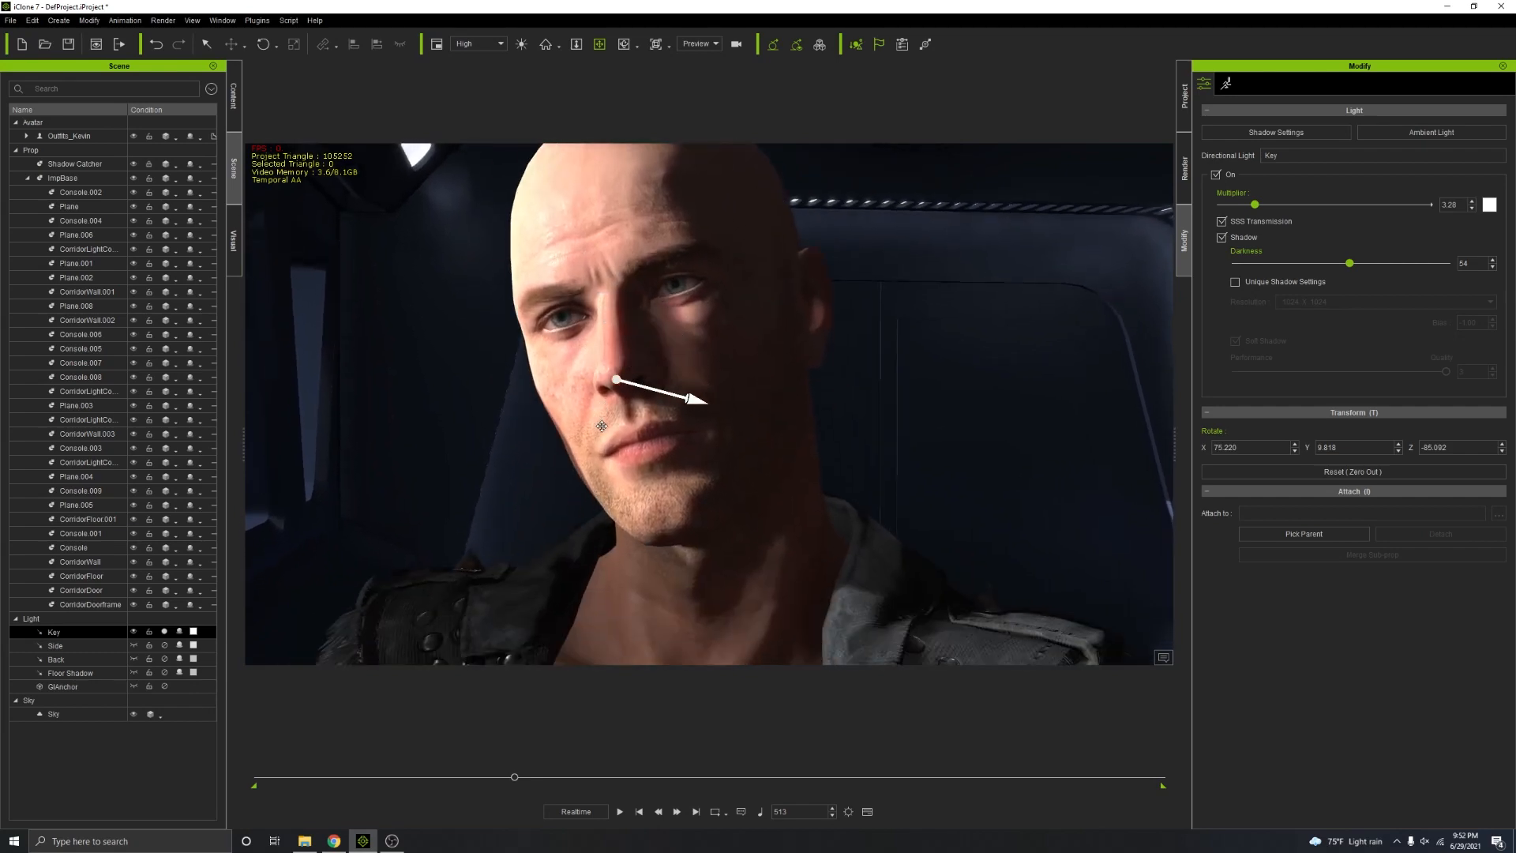
Step: Activate Image Based Lighting and set its Strength to 244
click(233, 241)
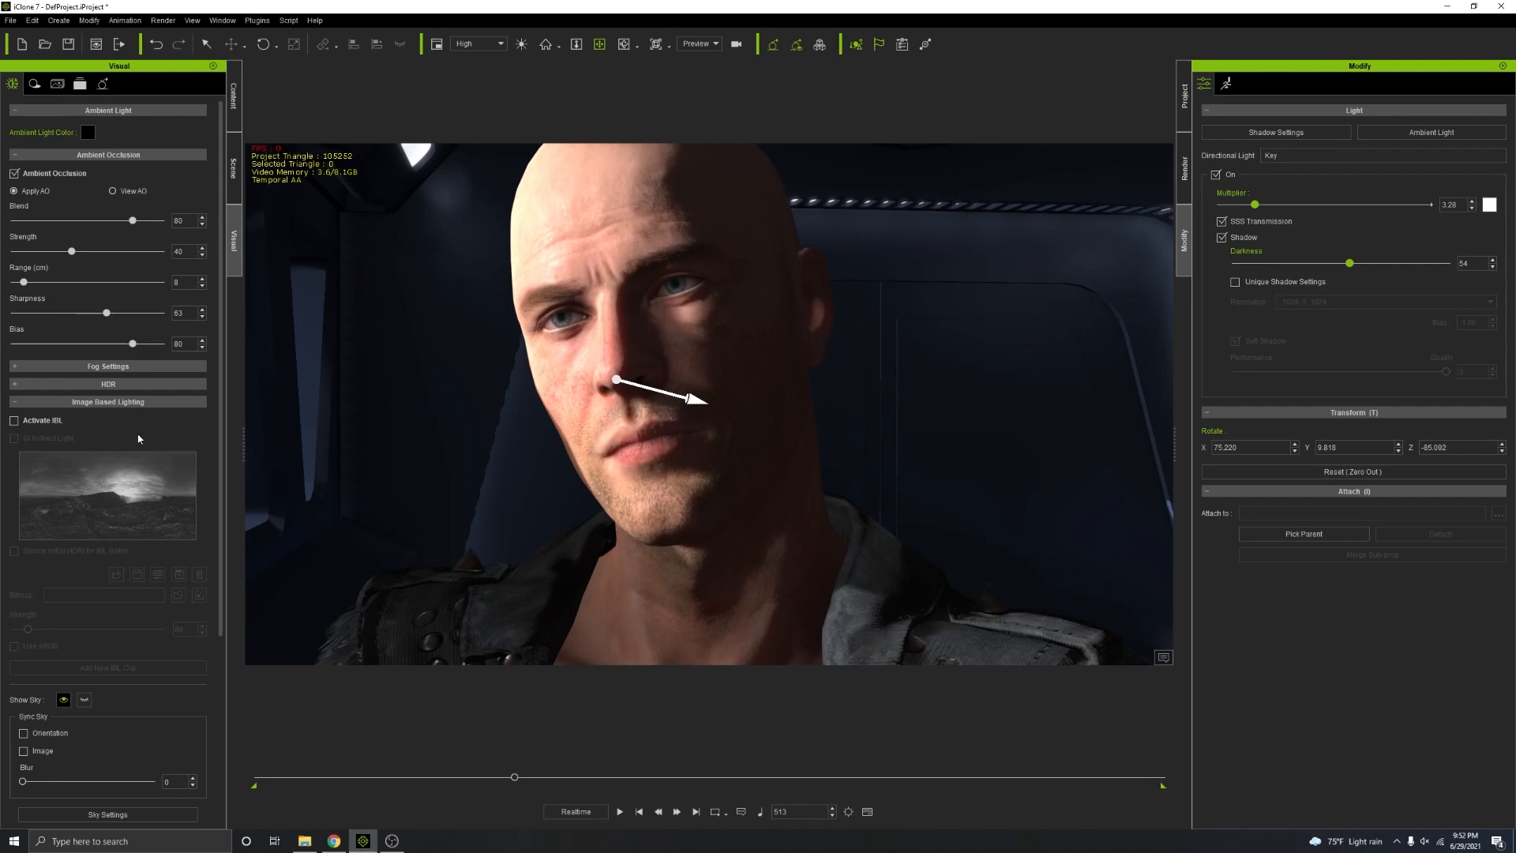
click(14, 421)
drag(28, 629, 51, 630)
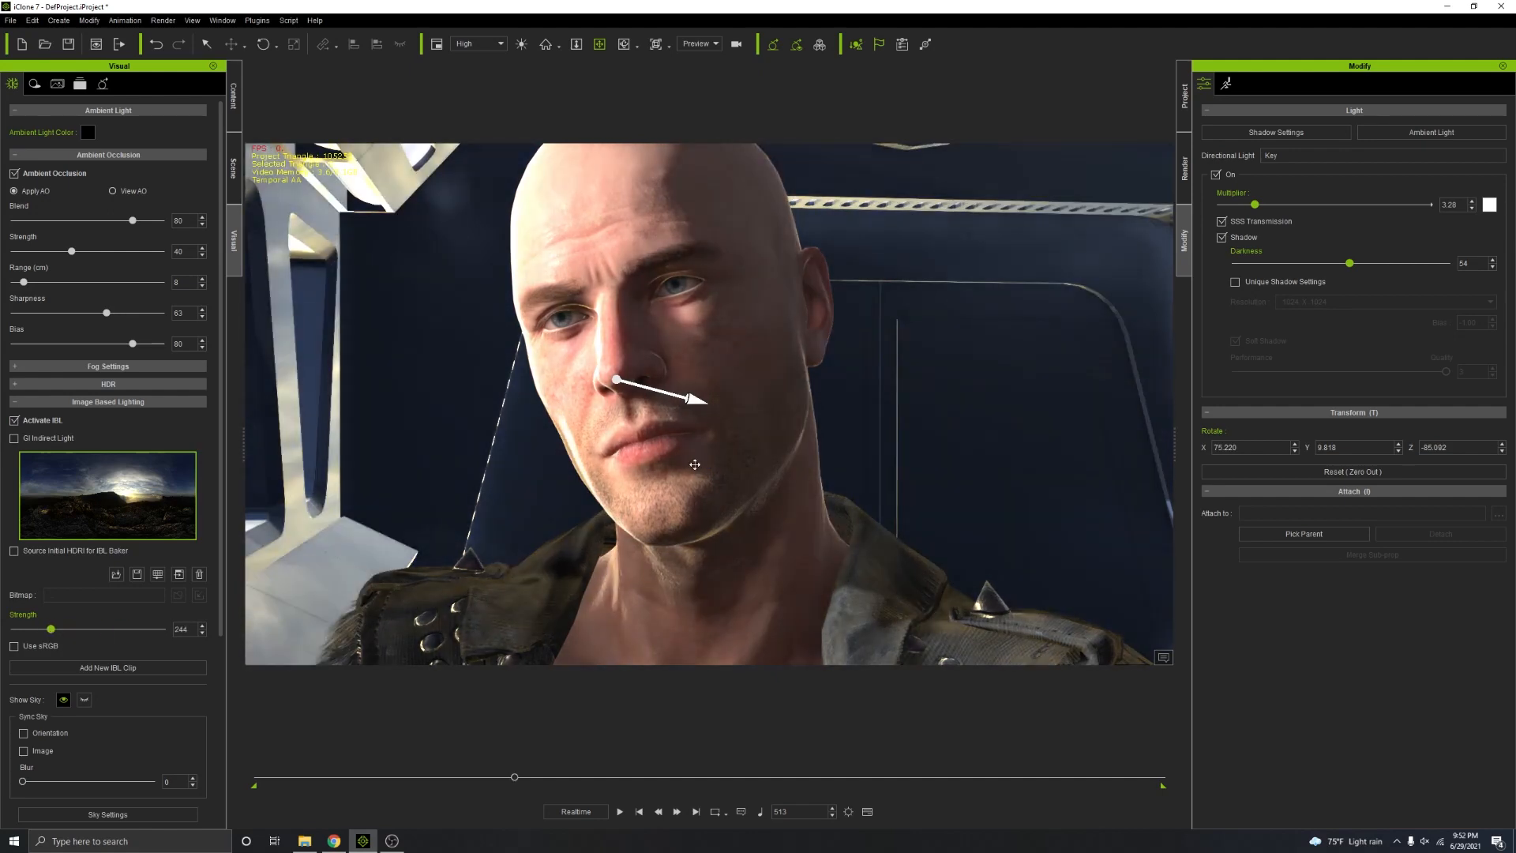
Step: Examine the avatar and corridor under the image-based lighting from several distances, and deactivate IBL
click(703, 340)
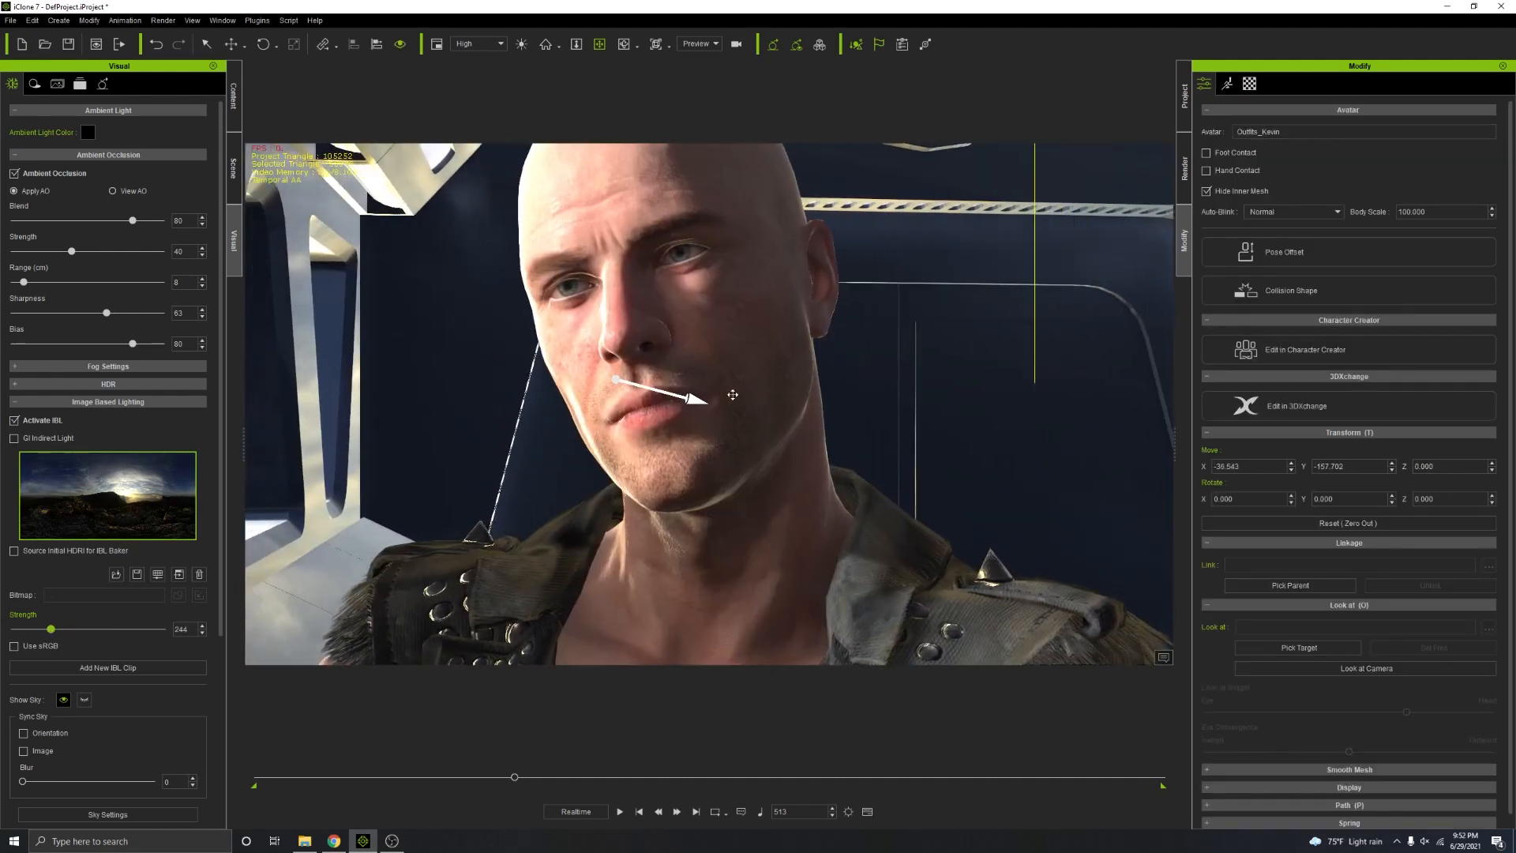
right_drag(703, 339, 750, 513)
scroll(732, 474, down, 6)
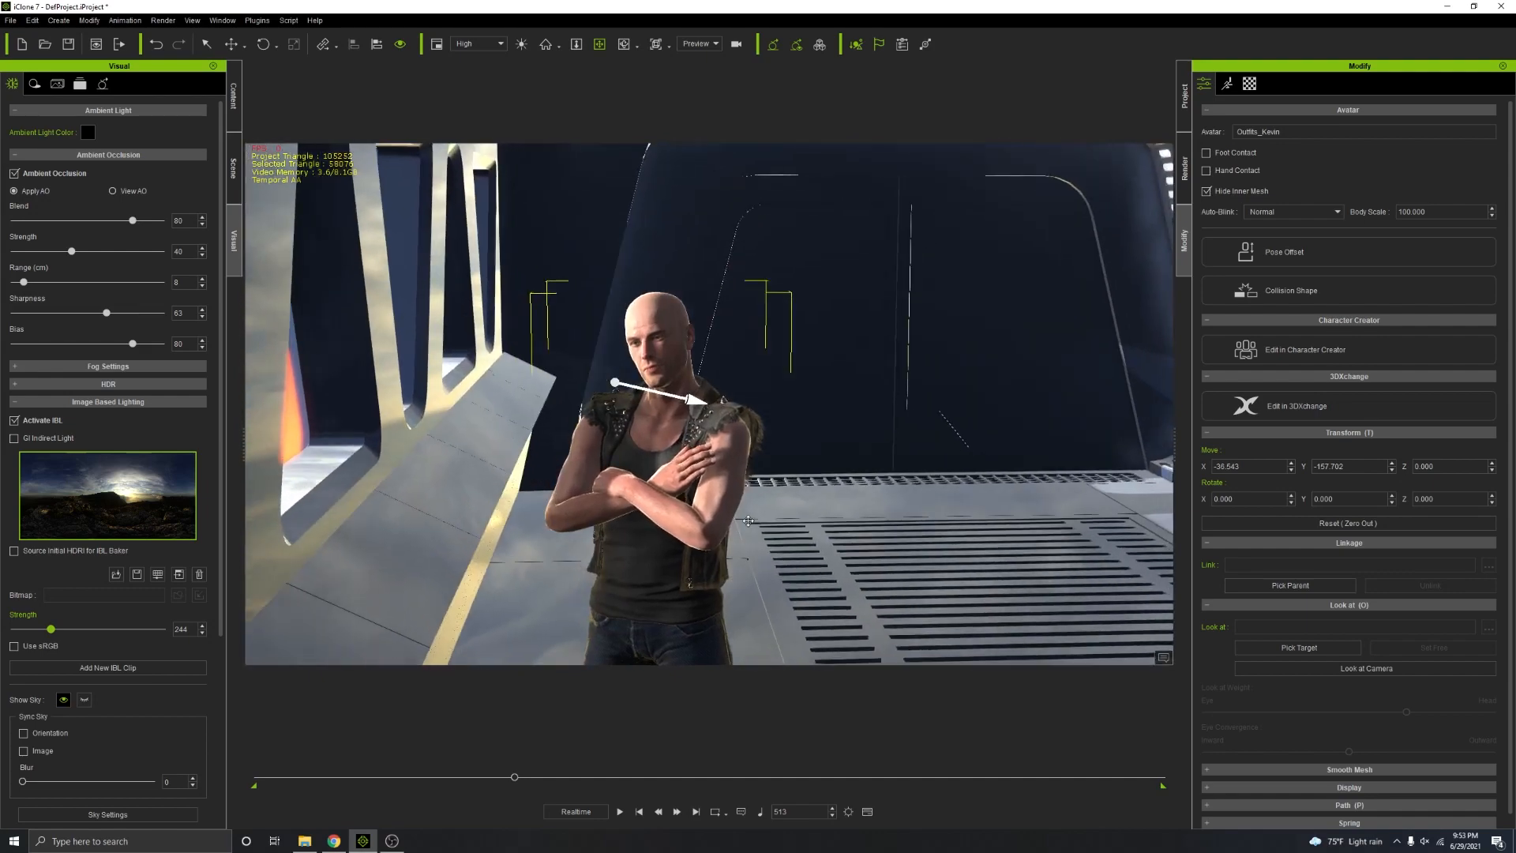
middle_drag(750, 513, 628, 395)
scroll(704, 426, down, 5)
right_drag(631, 513, 646, 556)
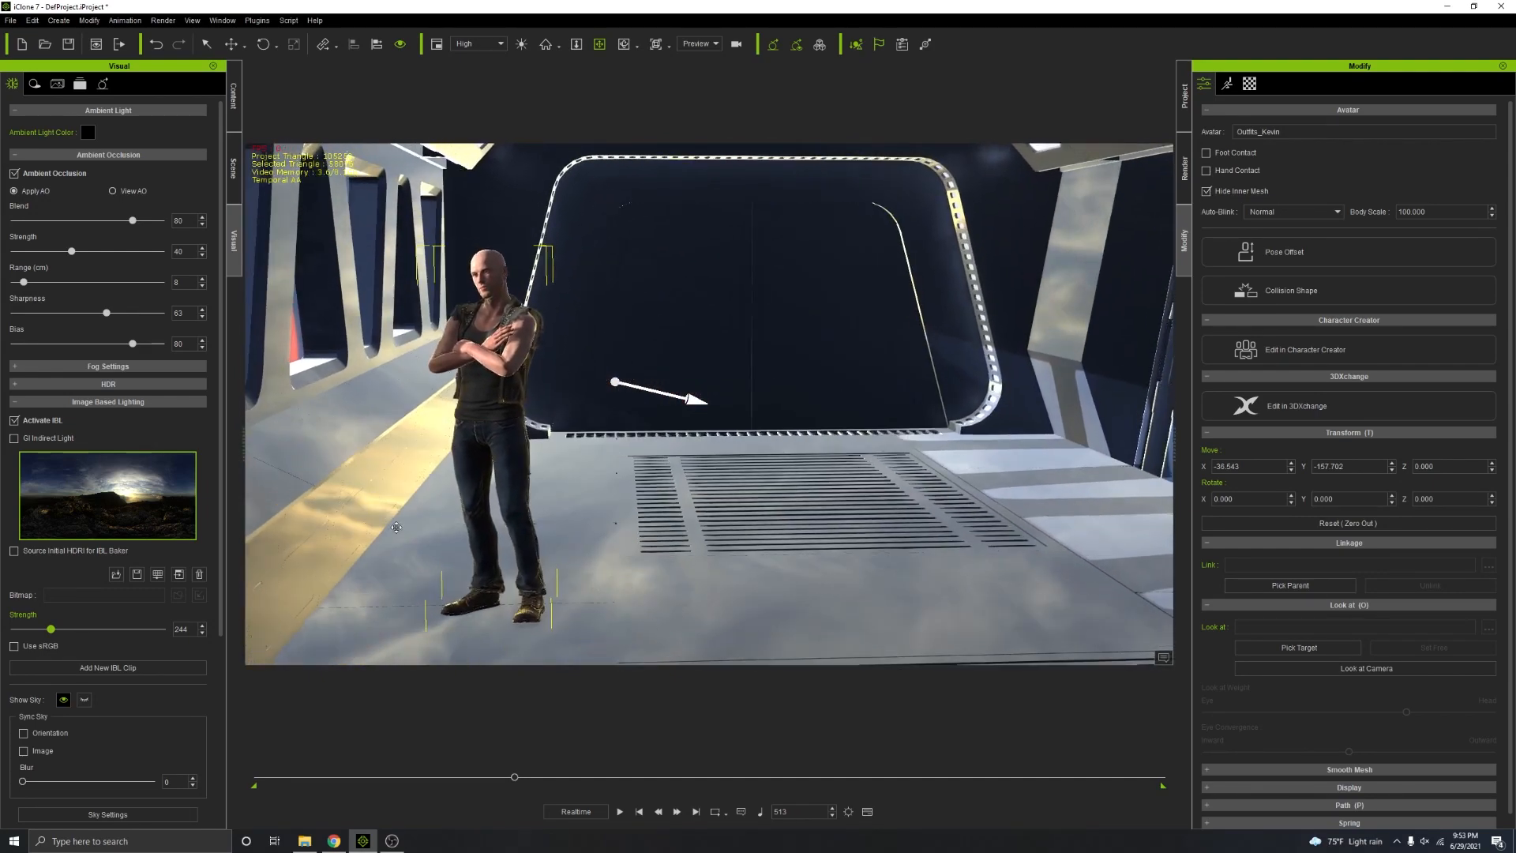
right_drag(773, 470, 797, 426)
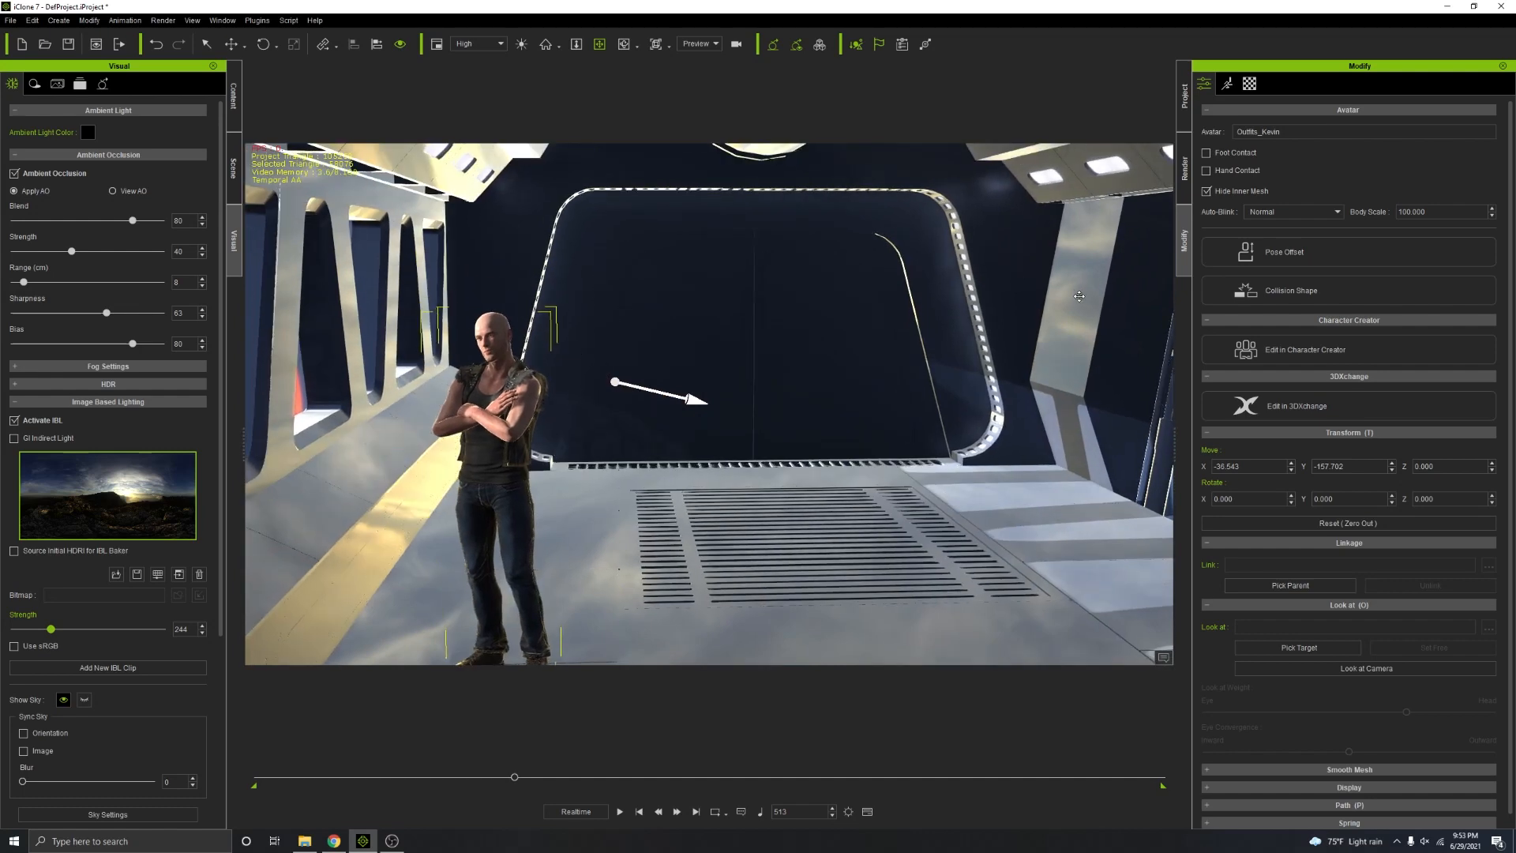
right_drag(641, 518, 636, 553)
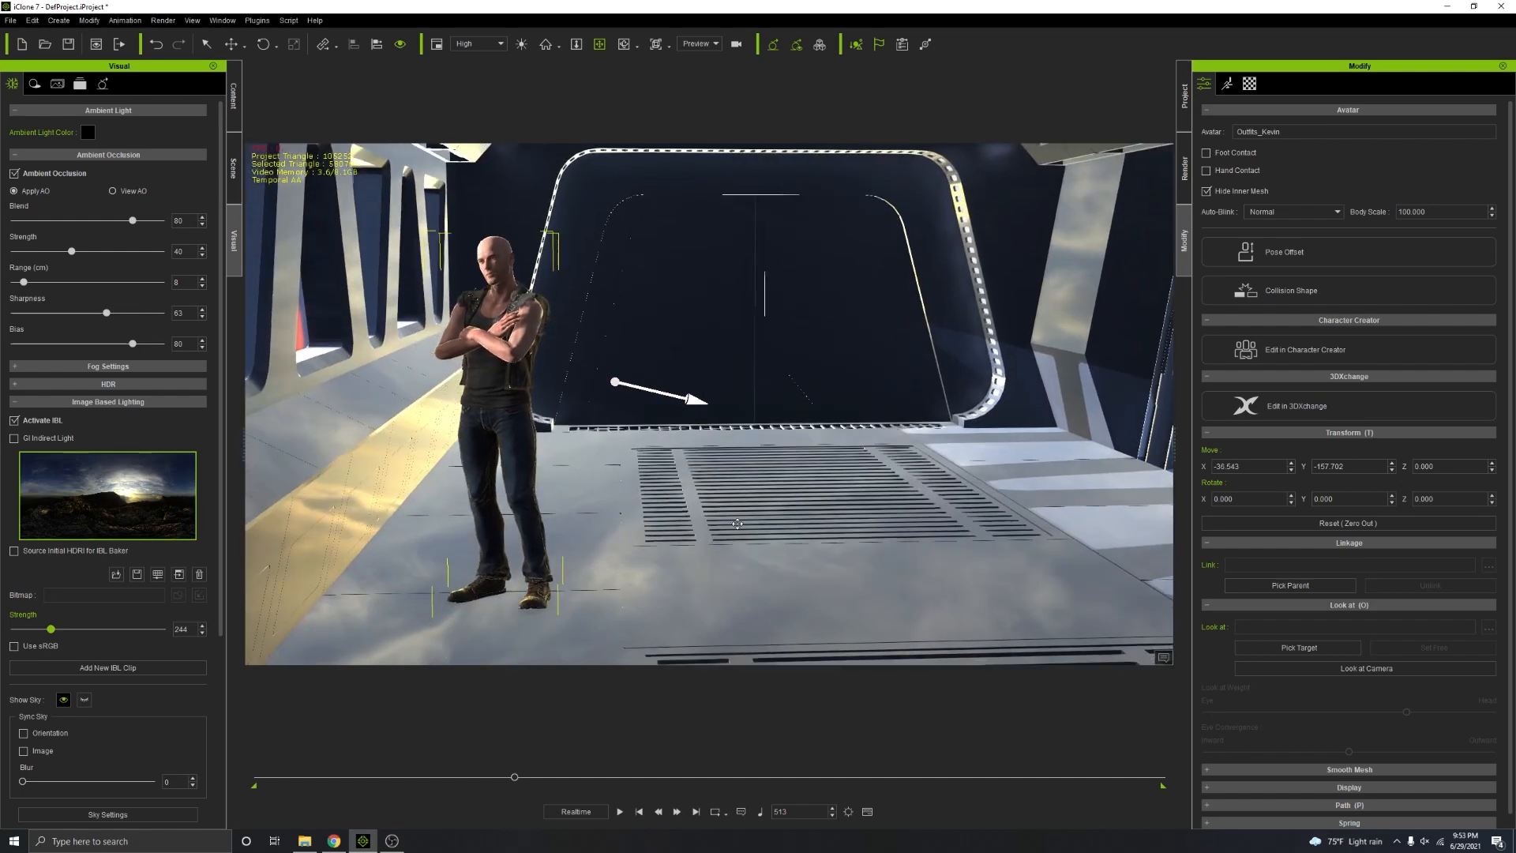
click(14, 421)
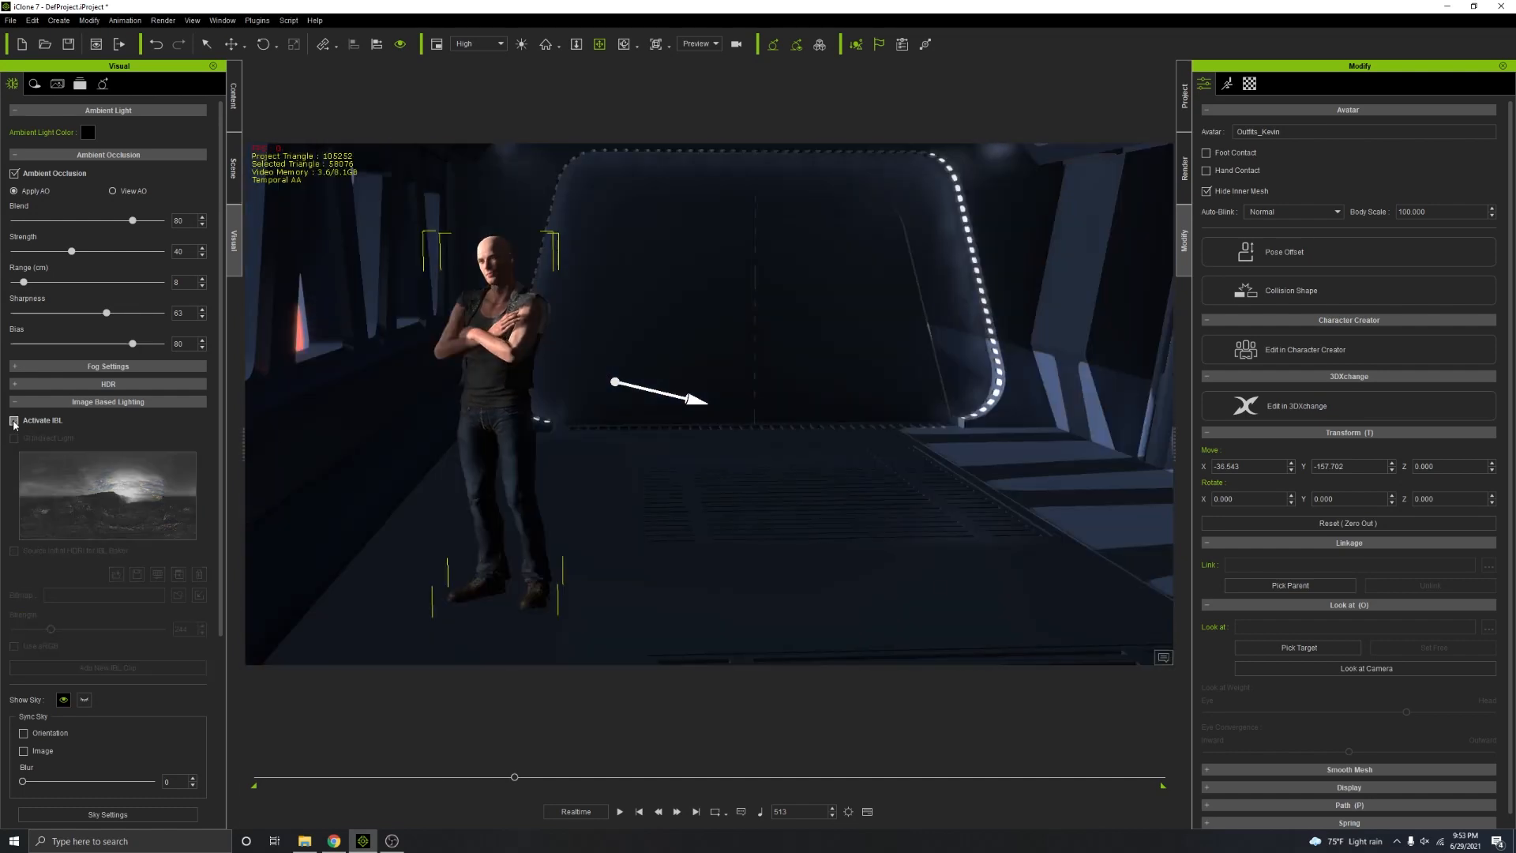
Step: Hide the Key light and turn it off, and check the avatar and the corridor without it
right_drag(789, 442, 691, 426)
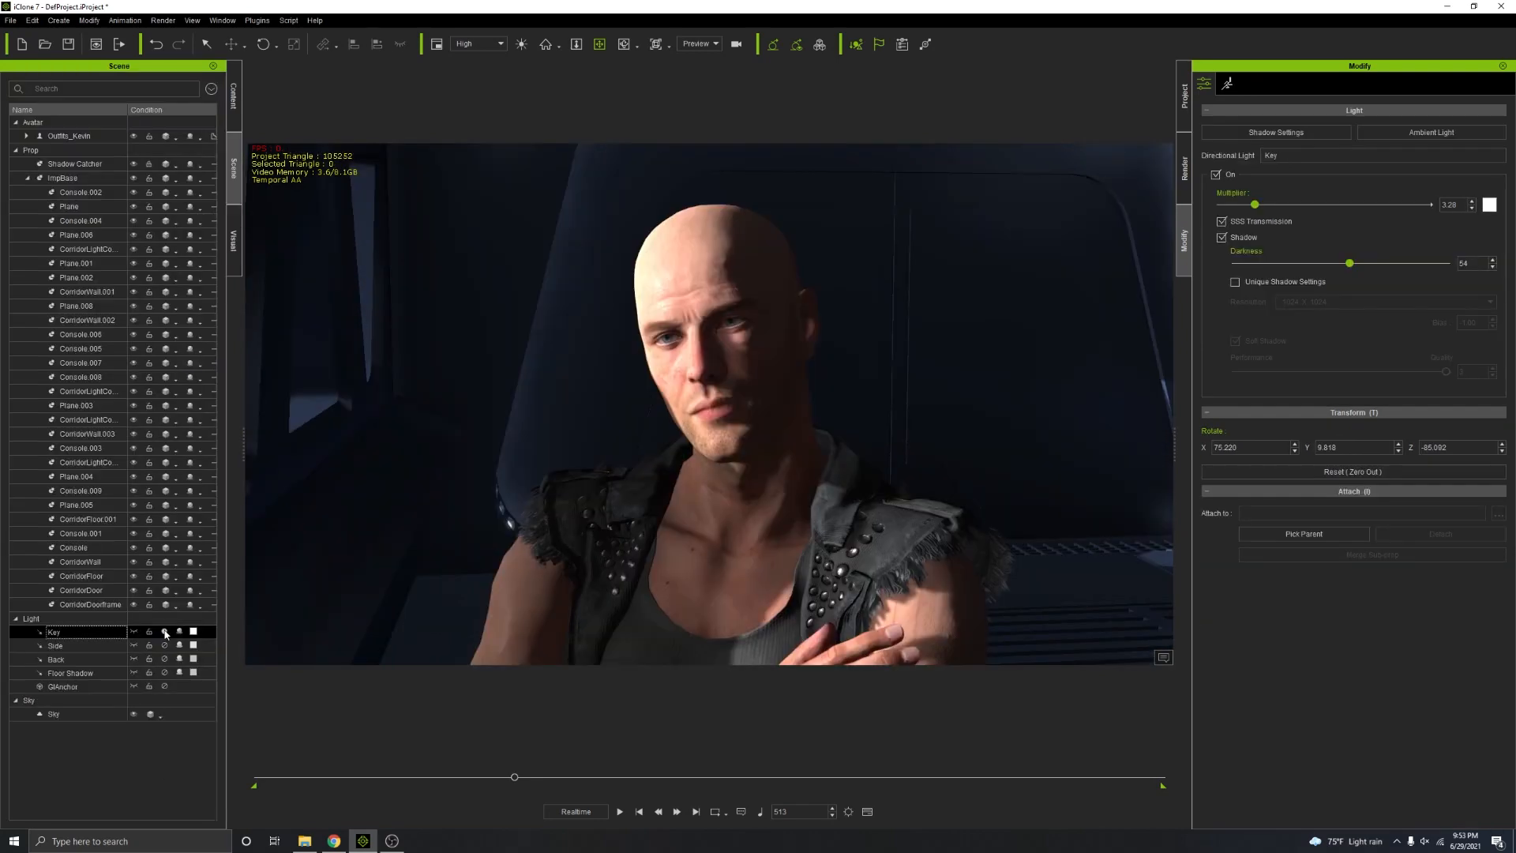
click(166, 634)
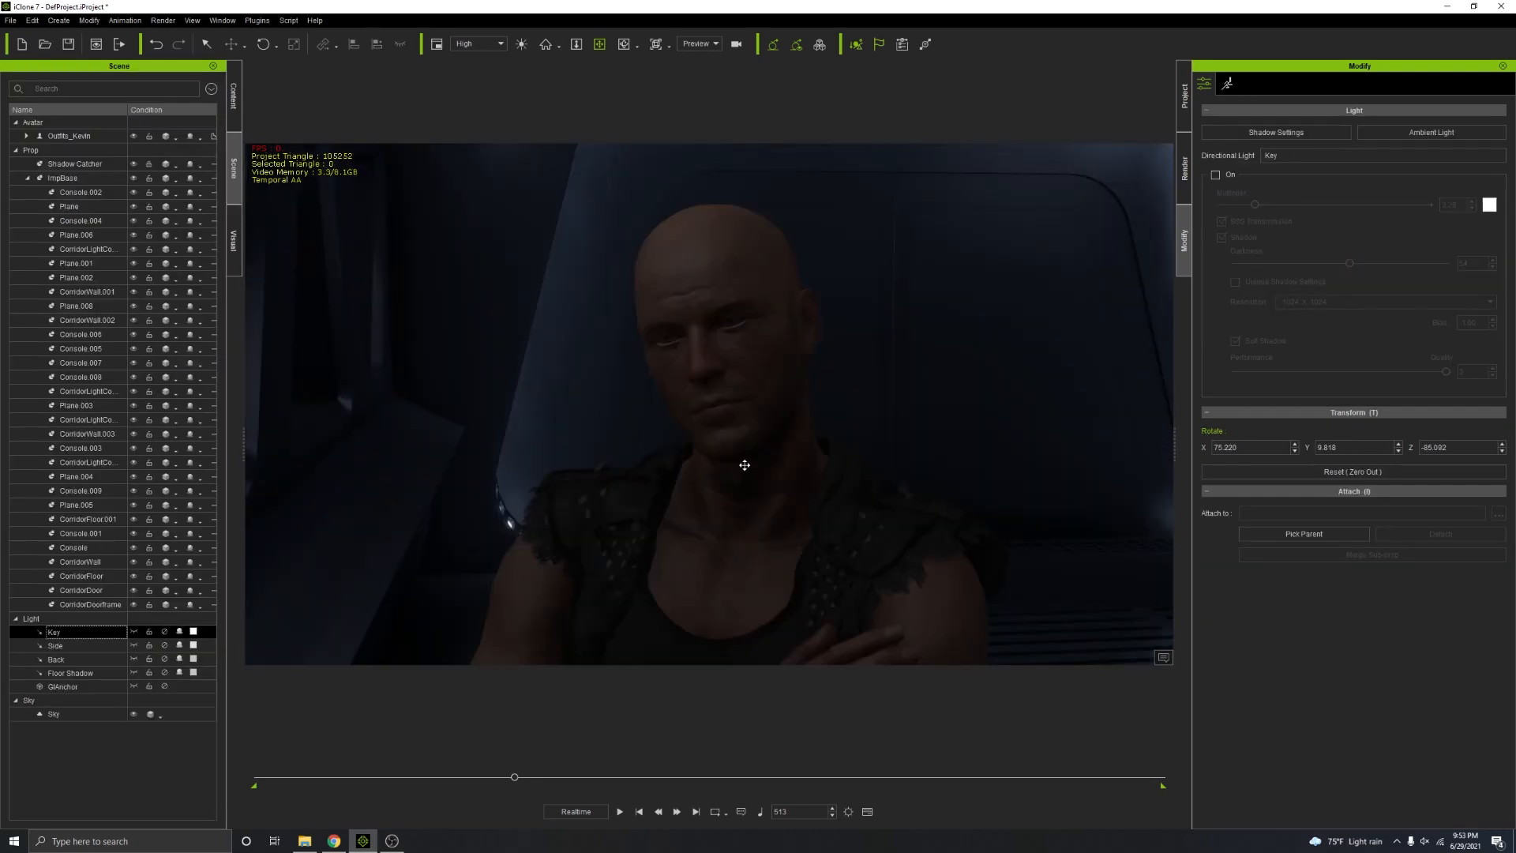
scroll(745, 465, down, 5)
right_drag(751, 480, 660, 465)
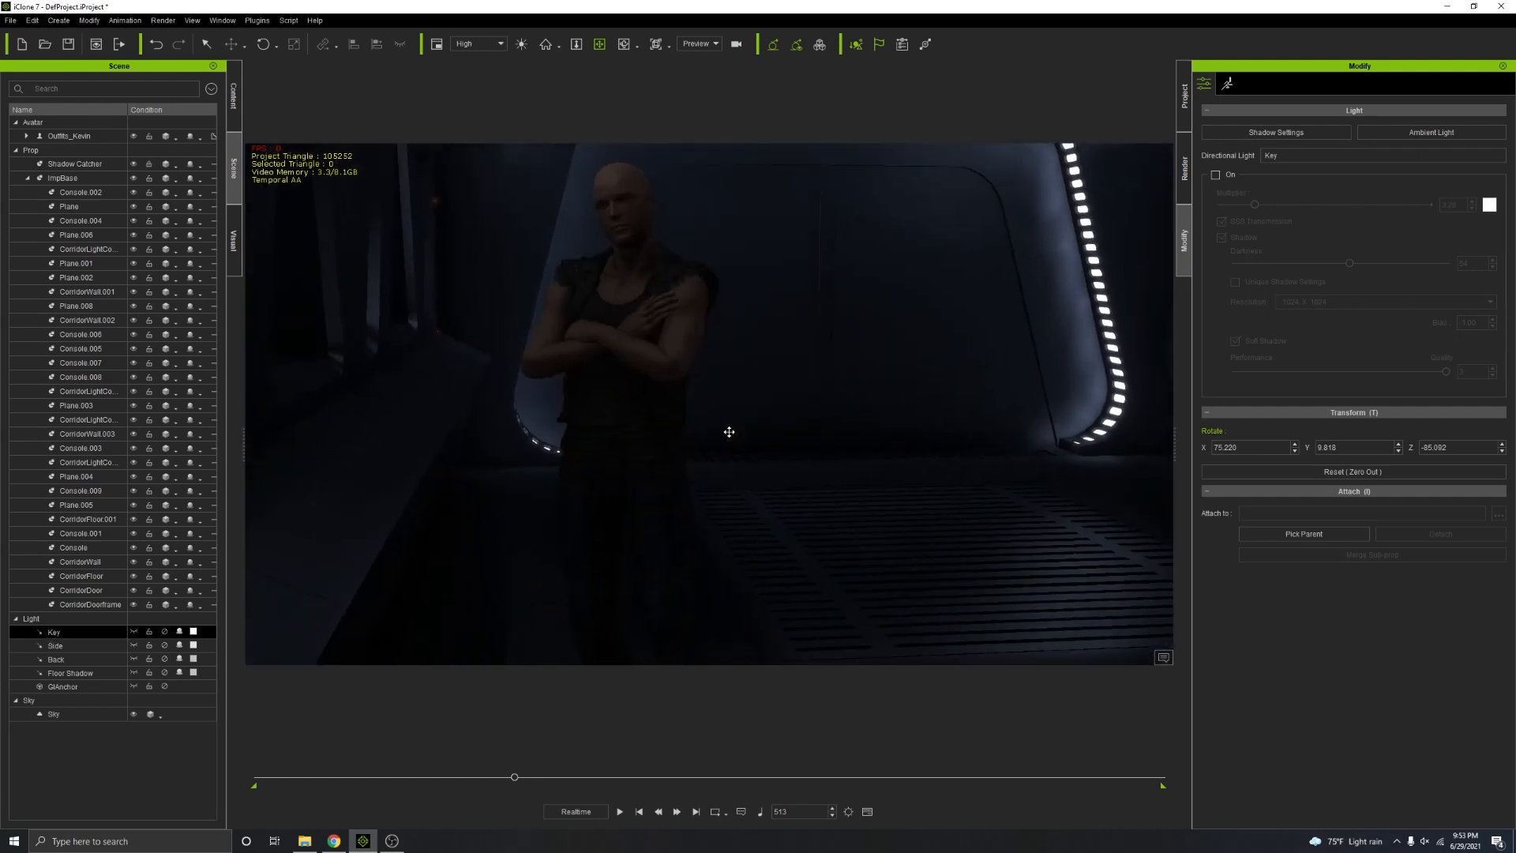
scroll(660, 464, down, 2)
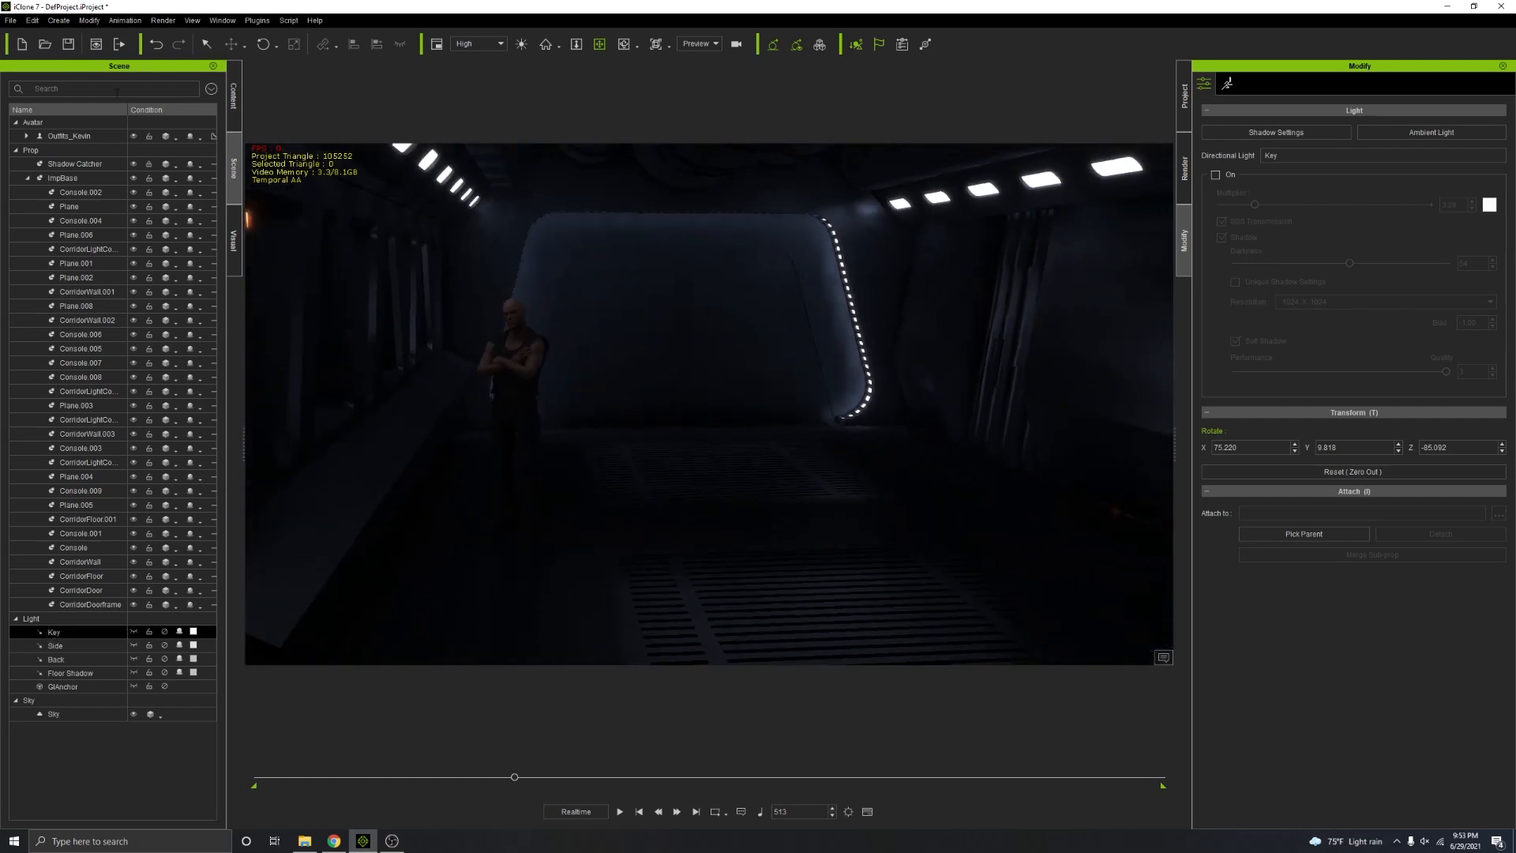
Step: Add a spot light to the corridor scene
click(59, 20)
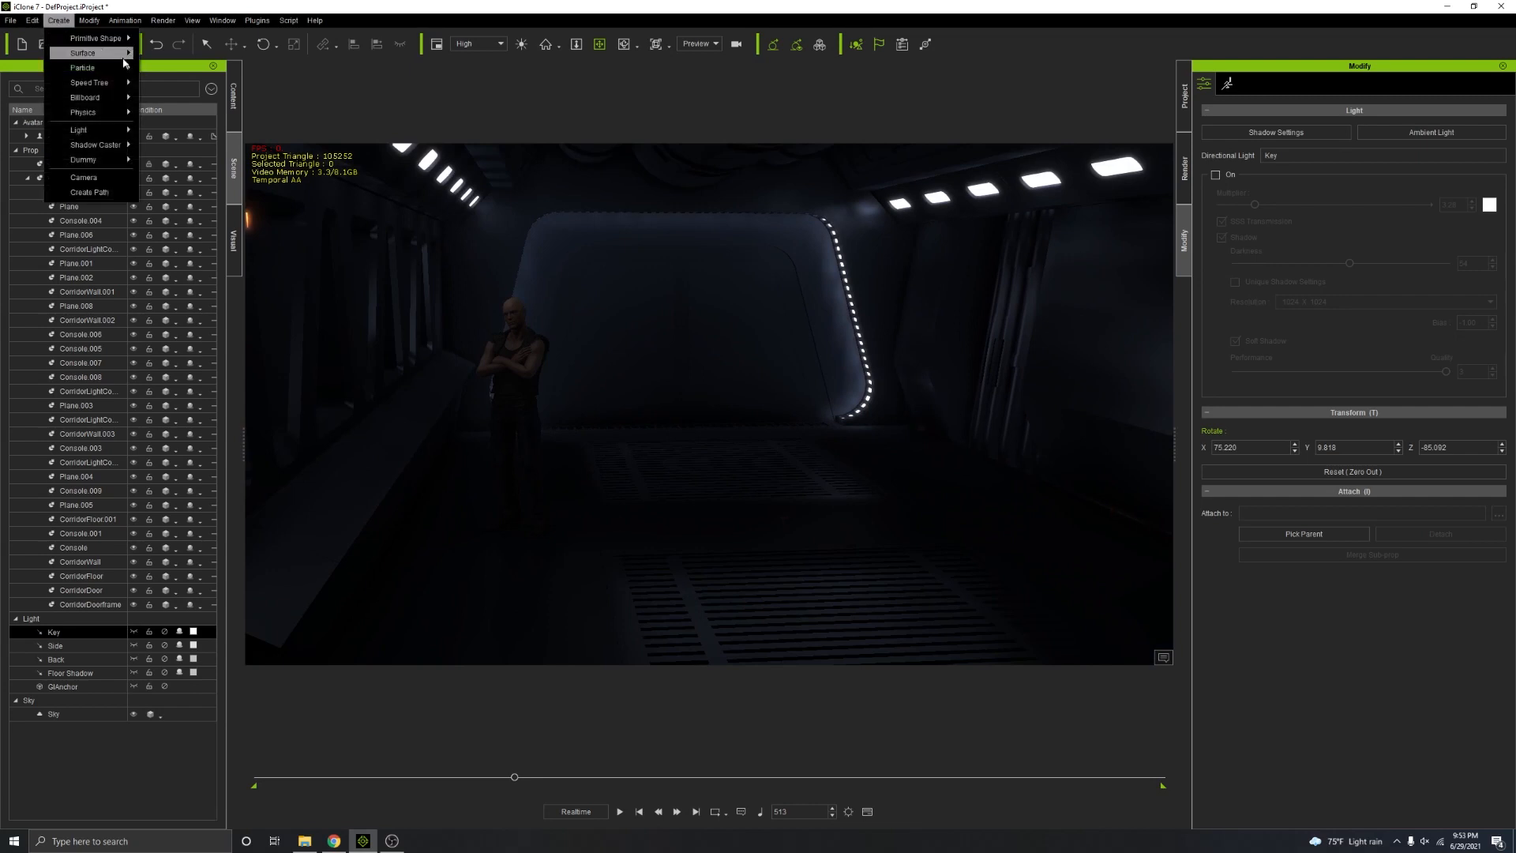
mouse_move(111, 58)
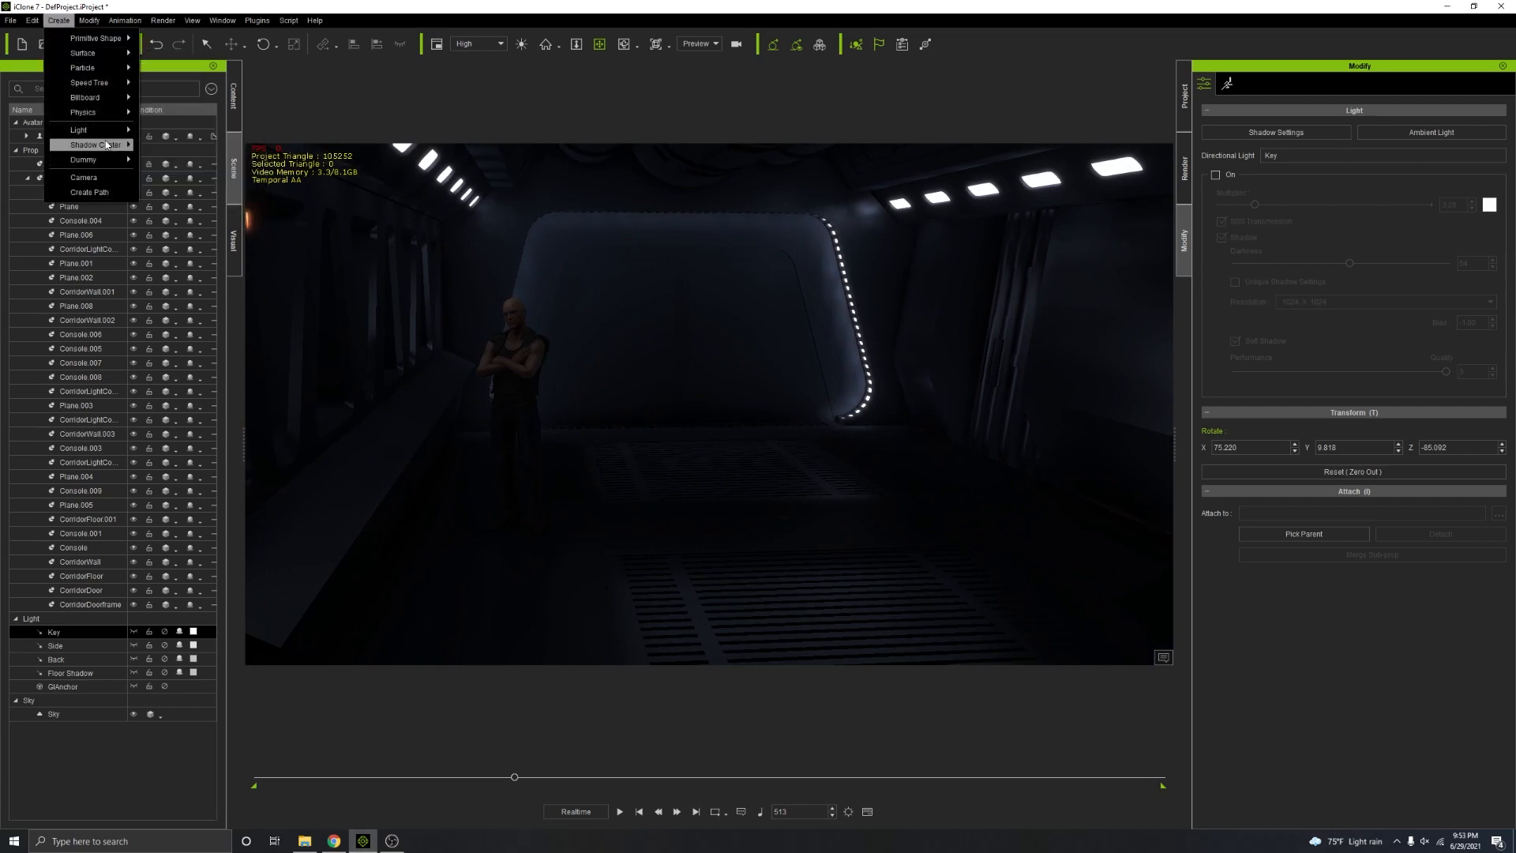
mouse_move(108, 137)
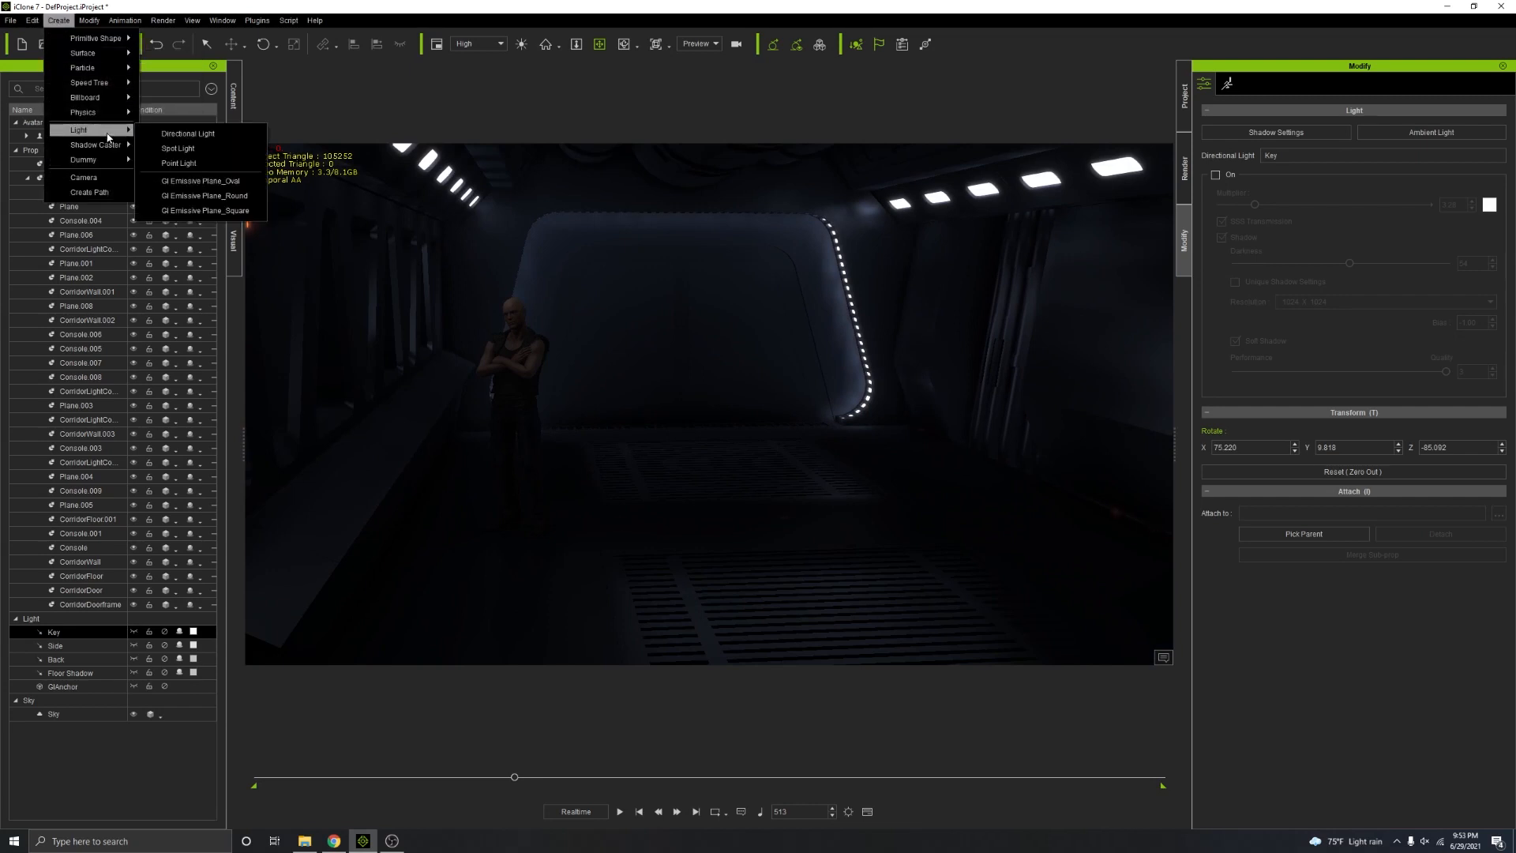
click(180, 149)
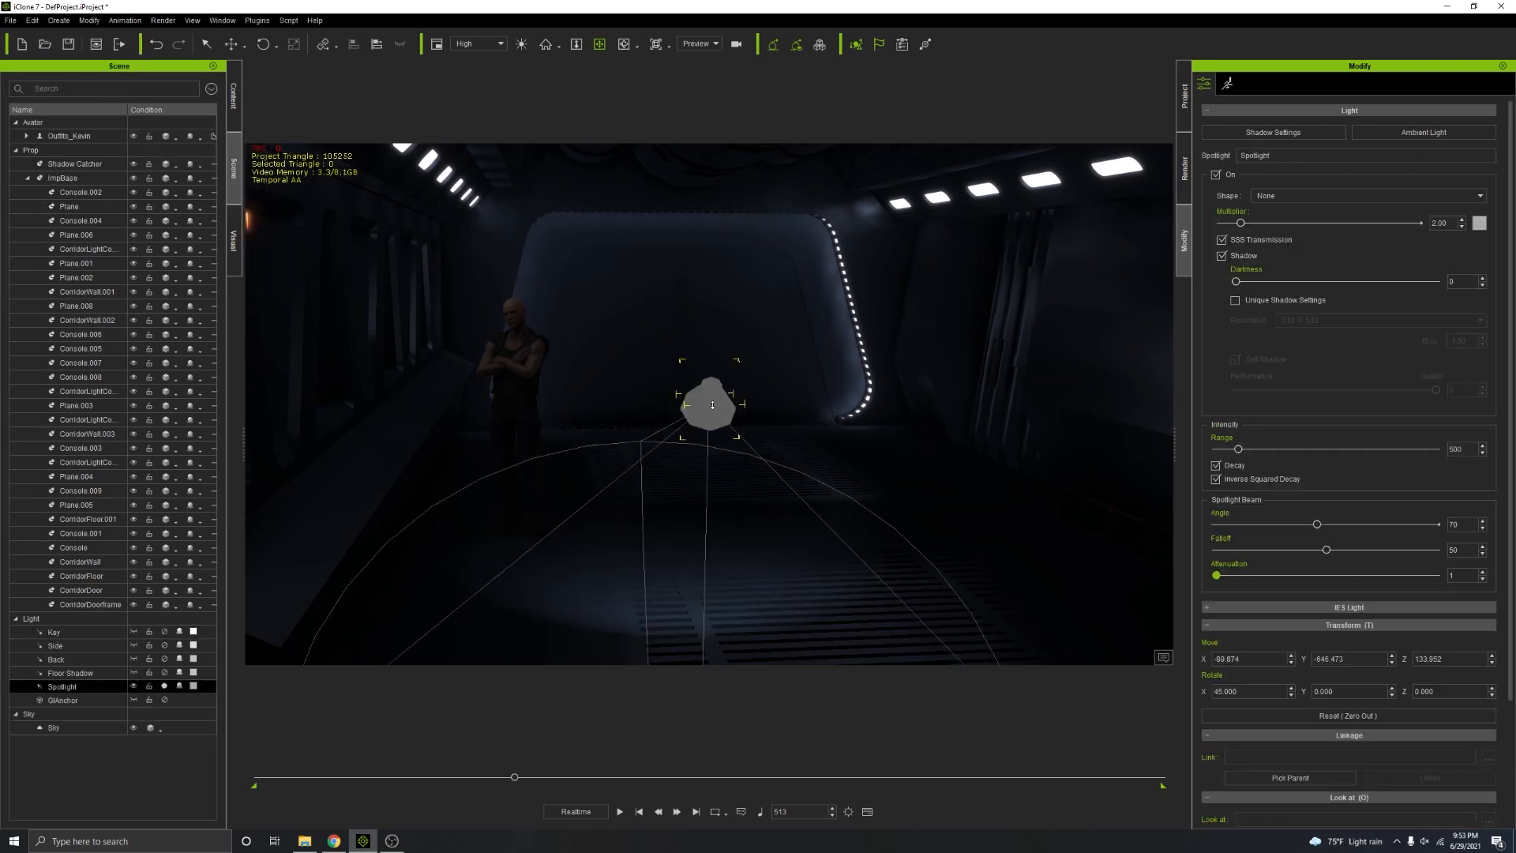
Step: Move the spotlight outside the corridor windows to about X -444, Z 231 and rotate it toward the interior, about X 71.9, Y -20.0, Z -31.7
scroll(712, 405, down, 2)
right_drag(711, 446, 790, 387)
click(232, 44)
right_drag(500, 362, 812, 409)
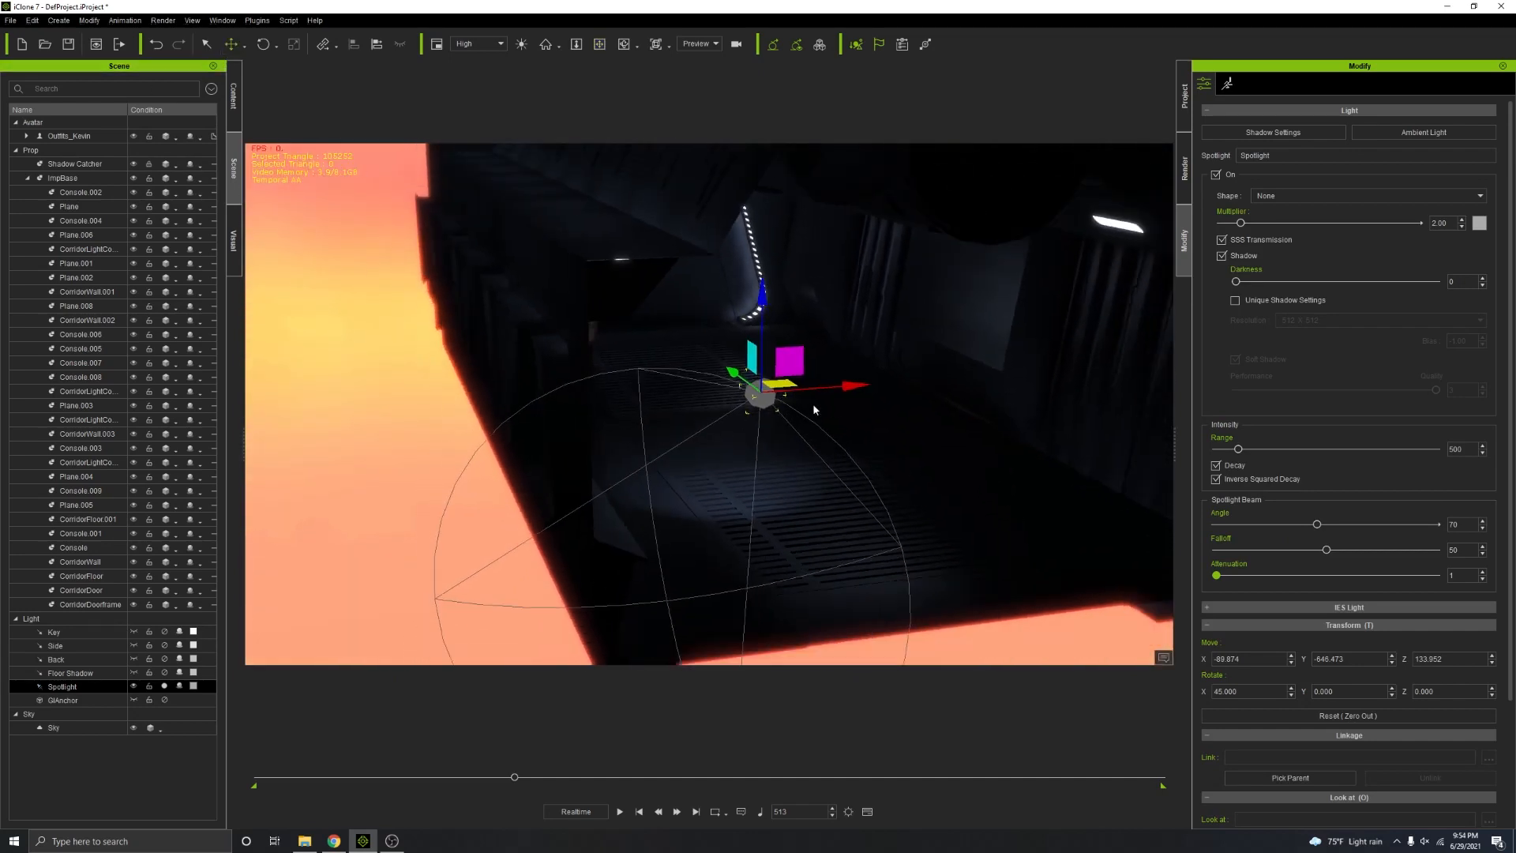
drag(852, 384, 470, 354)
right_drag(470, 353, 672, 423)
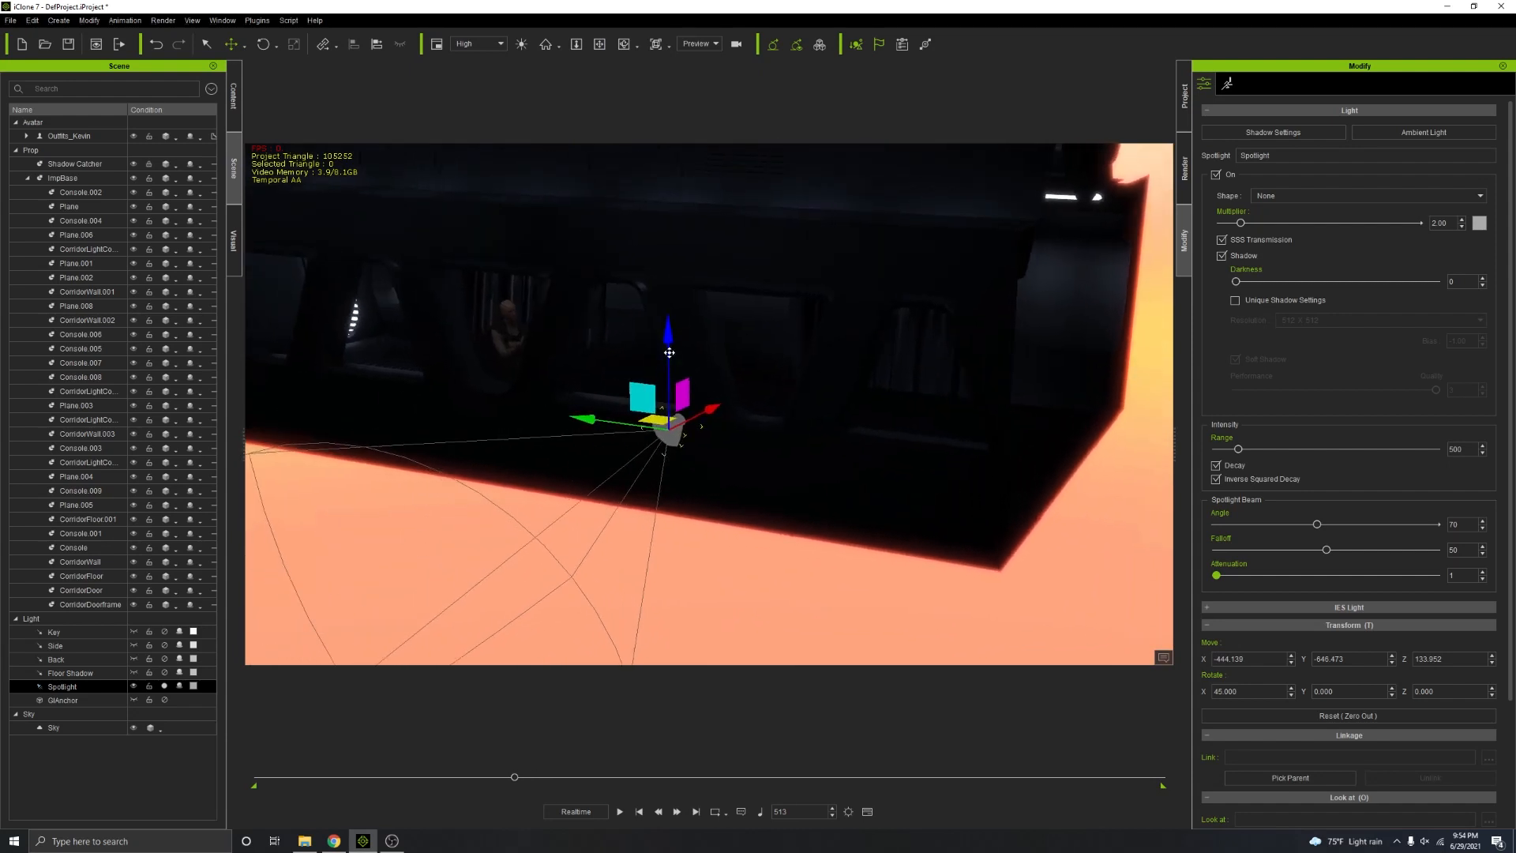
drag(670, 344, 668, 233)
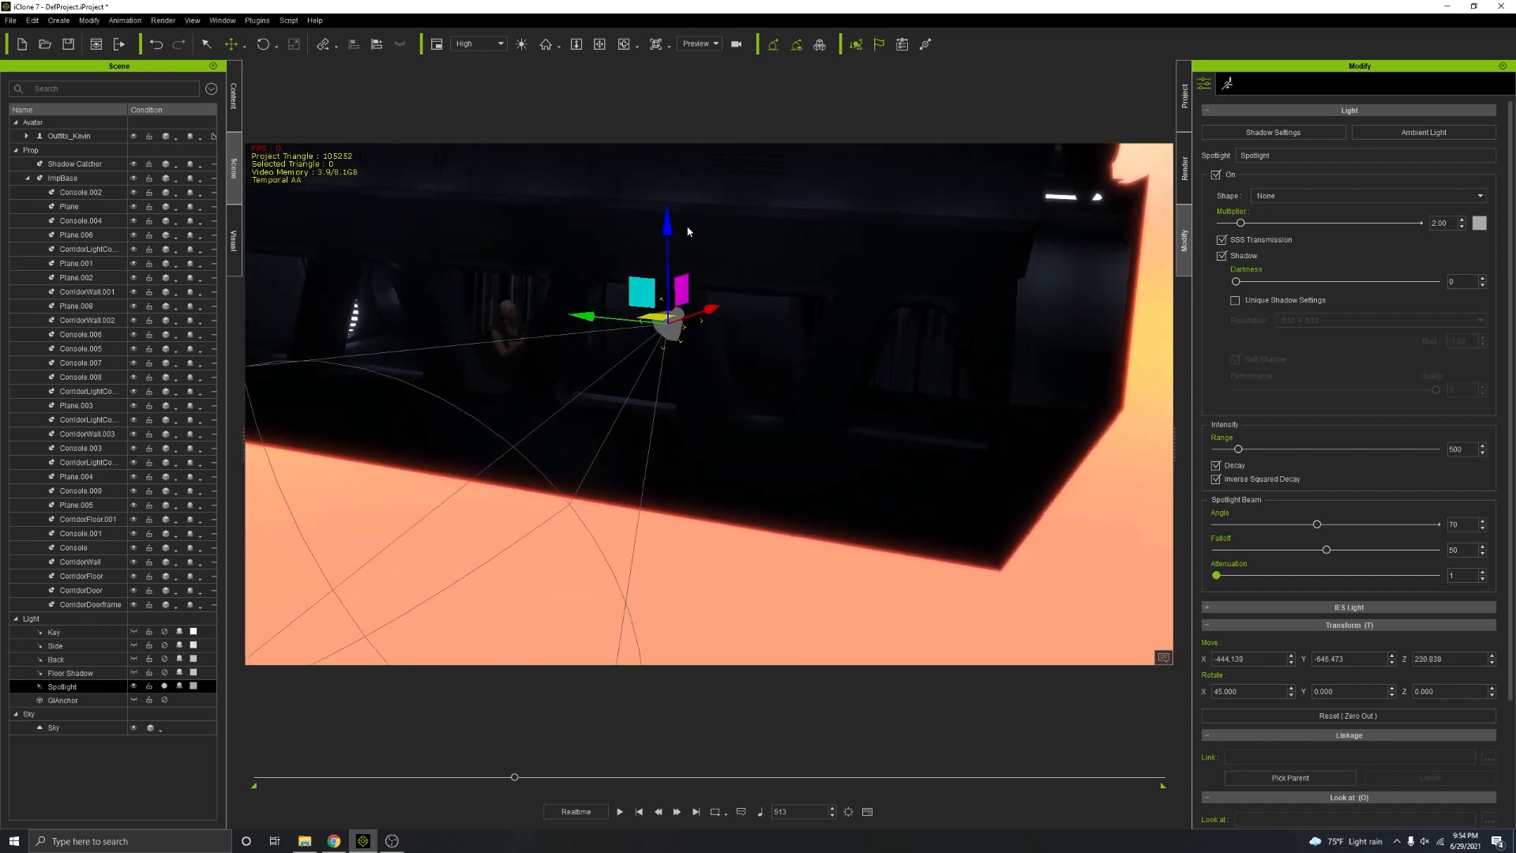
click(265, 45)
drag(658, 337, 697, 323)
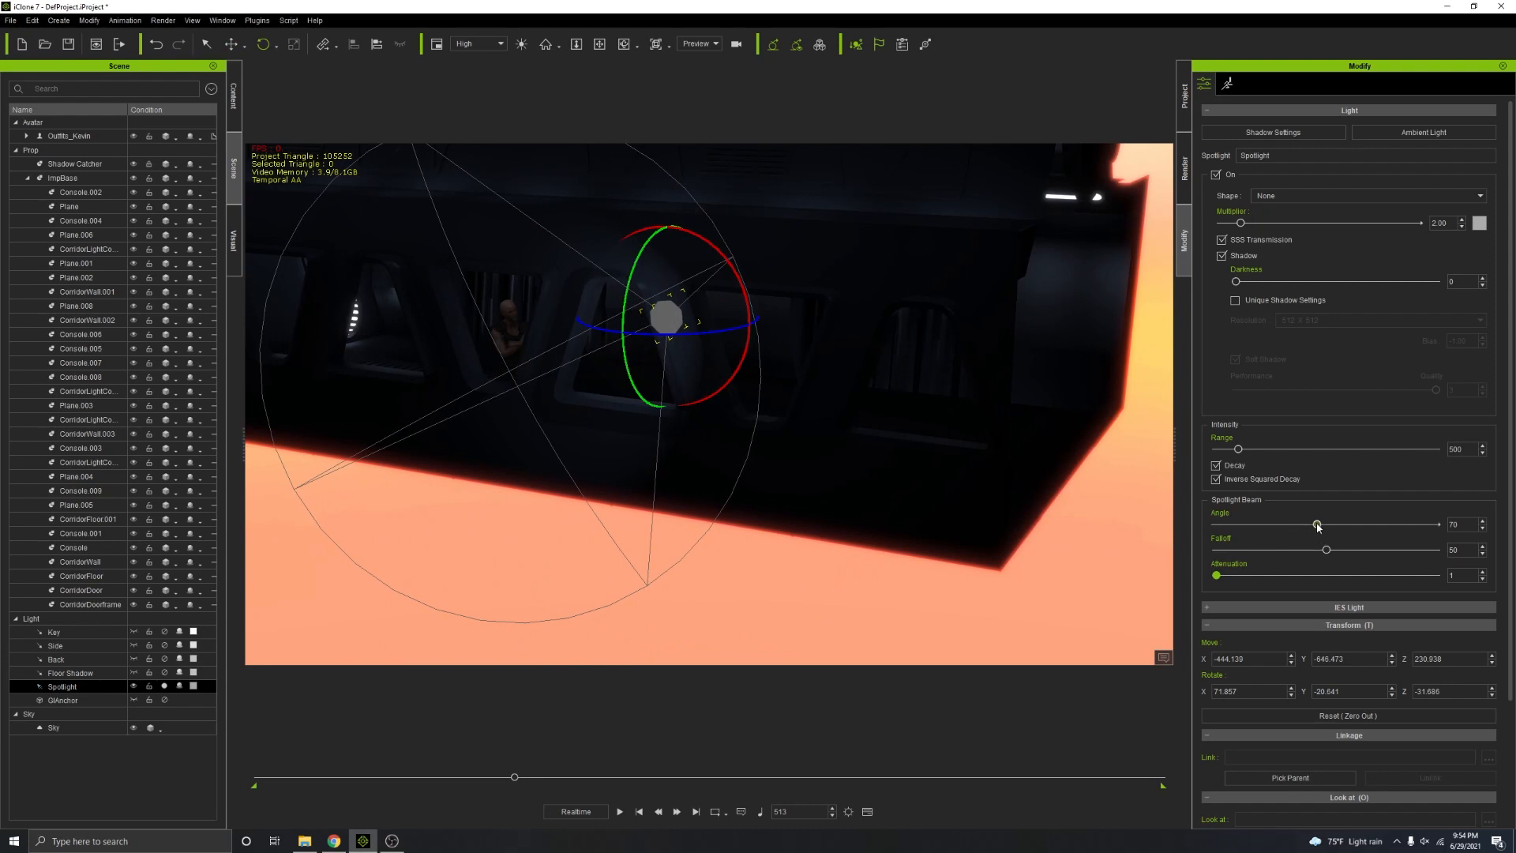
Step: Set the spotlight's beam Angle to 150, Falloff to 24, Range to 5000 and Multiplier to 20
drag(1317, 525, 1436, 525)
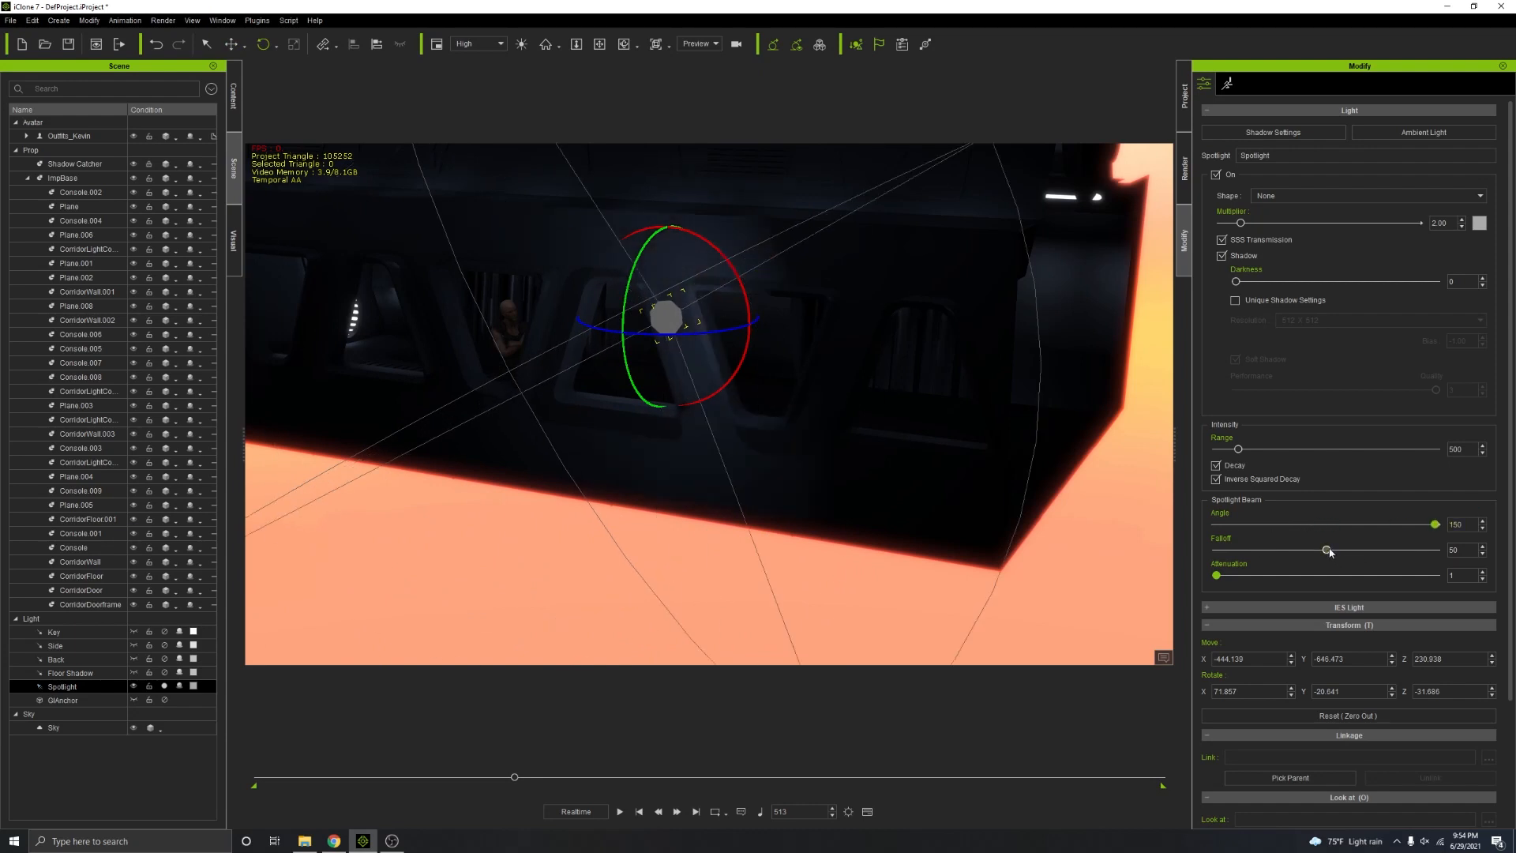
drag(1328, 550, 1272, 568)
drag(1238, 451, 1436, 449)
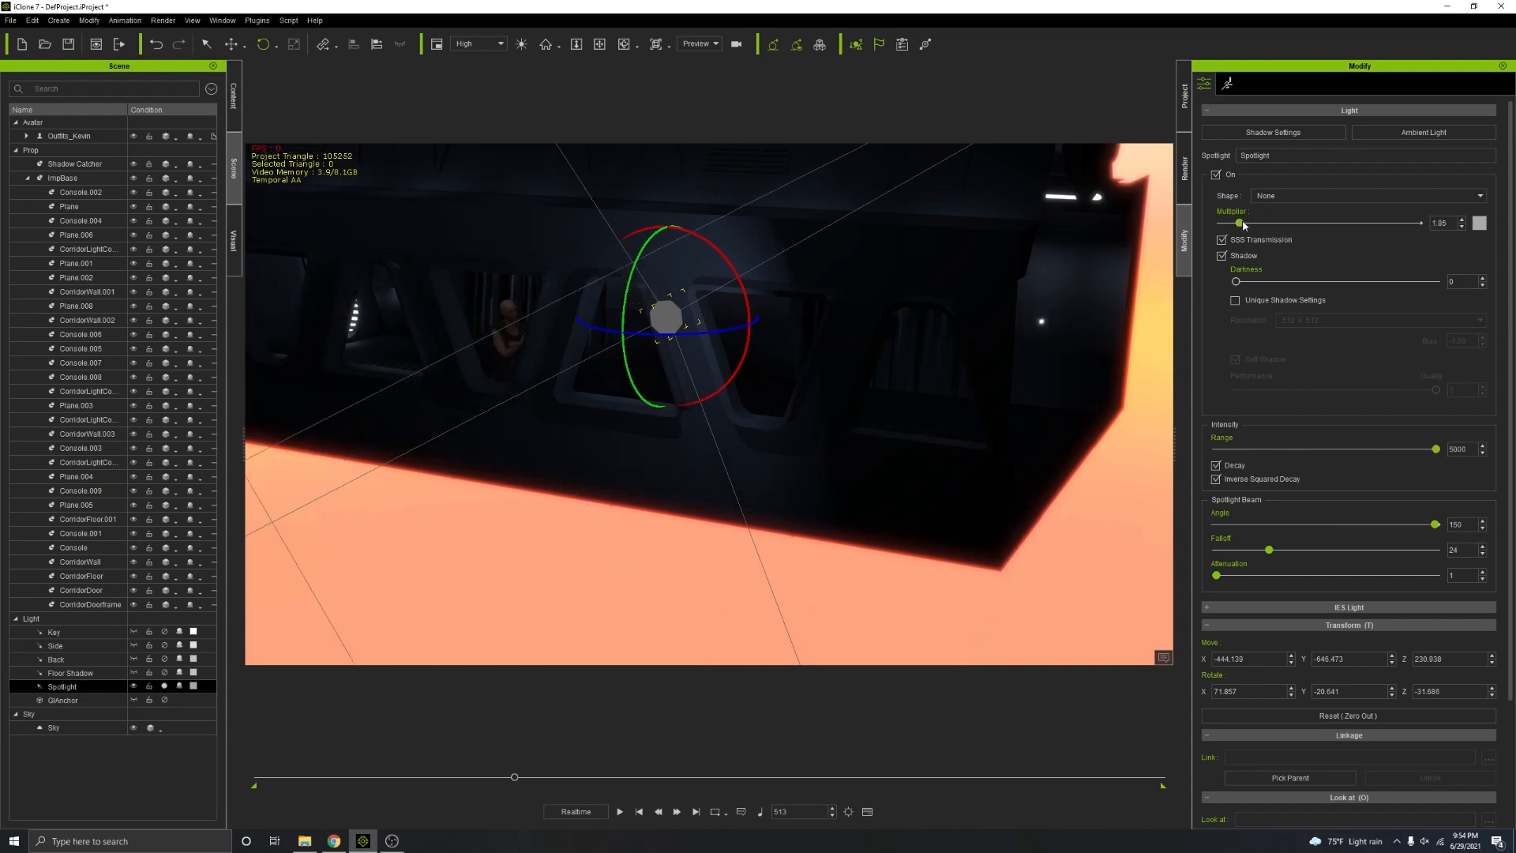
drag(1246, 226, 1418, 223)
Step: Change the spotlight's shape to Rectangle with Width about 120.18 and Height about 241.05, checking its effect on the avatar's face
alt+right_drag(730, 368, 617, 318)
scroll(617, 318, up, 8)
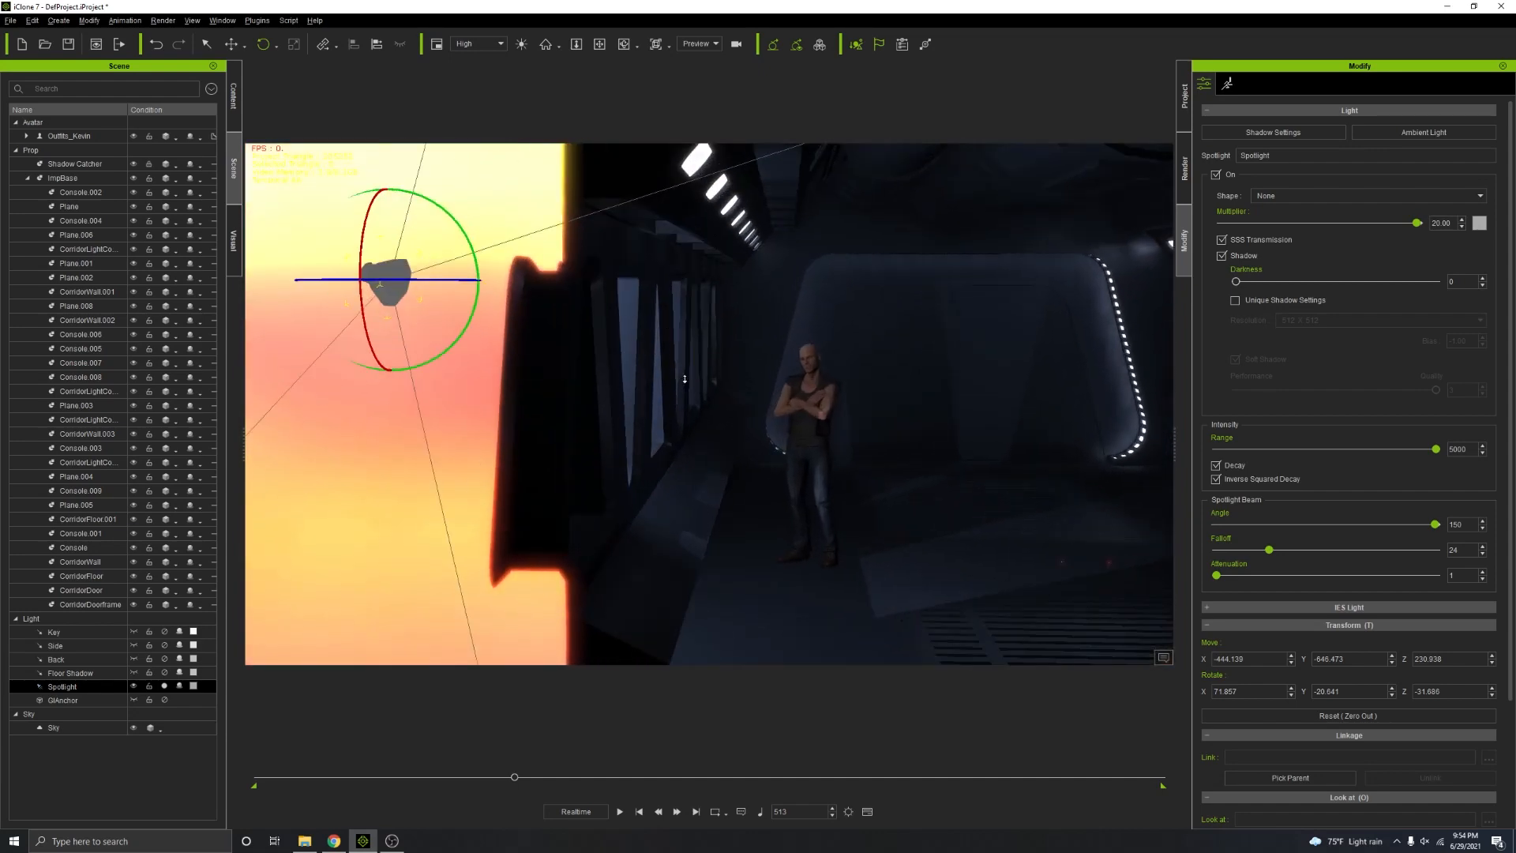
middle_drag(778, 367, 859, 322)
alt+right_drag(859, 321, 869, 394)
scroll(1024, 360, up, 4)
scroll(1024, 360, down, 4)
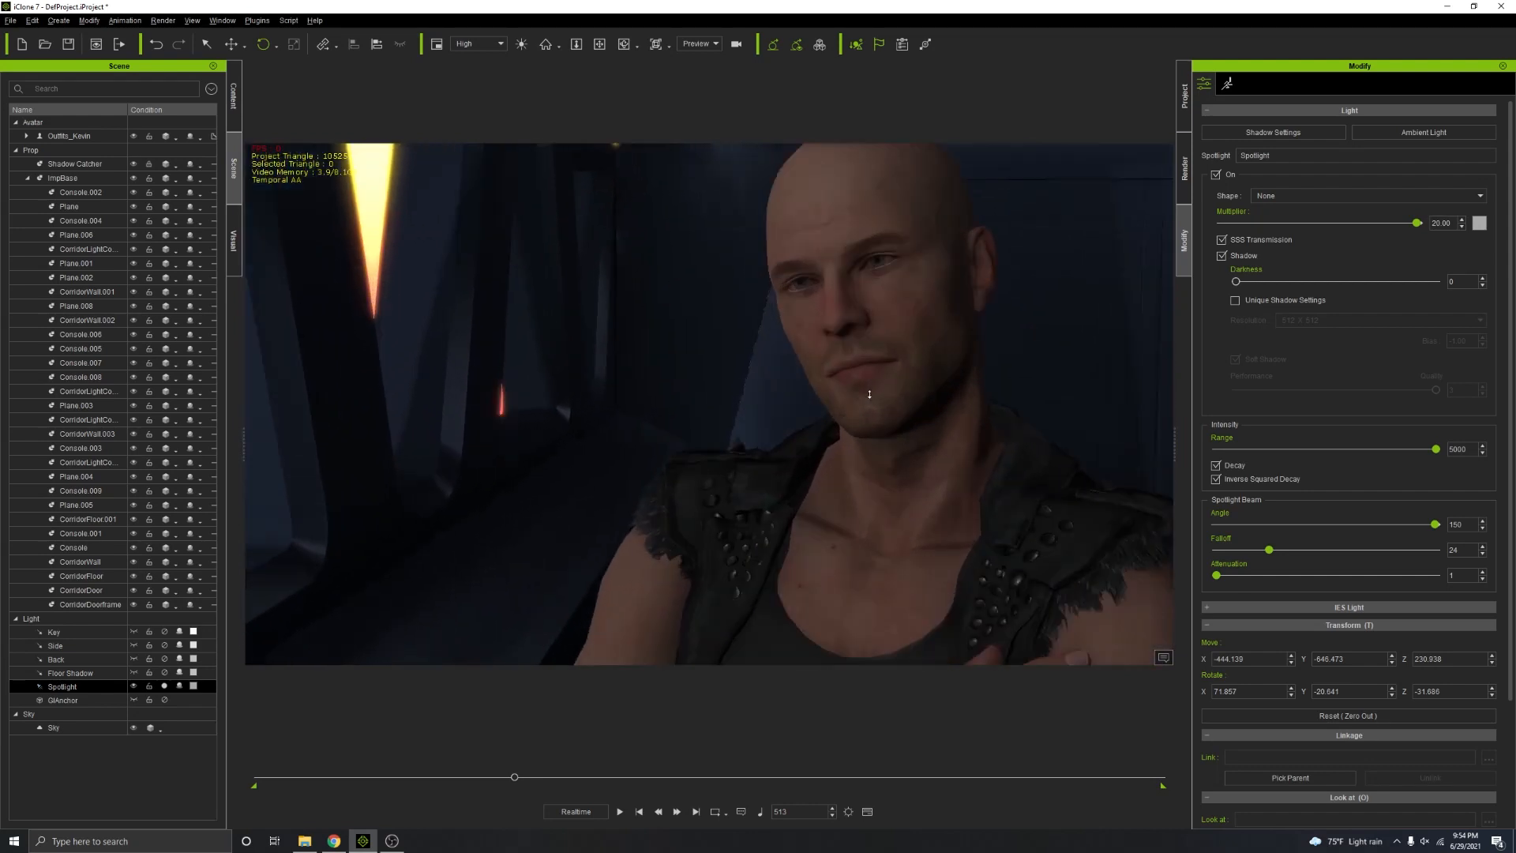
click(1268, 202)
click(1271, 216)
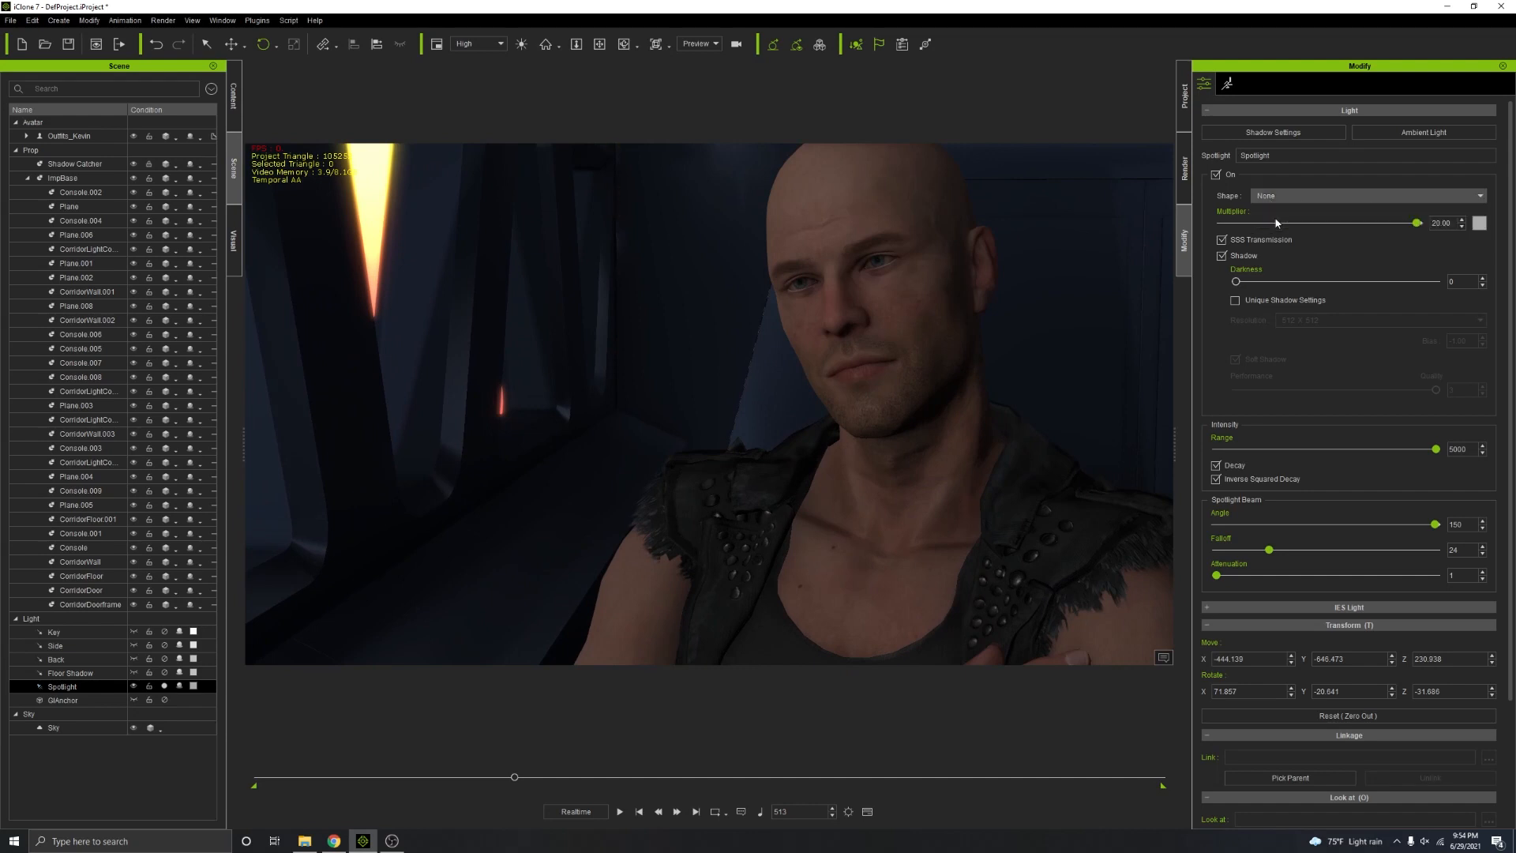
drag(1224, 250, 1306, 277)
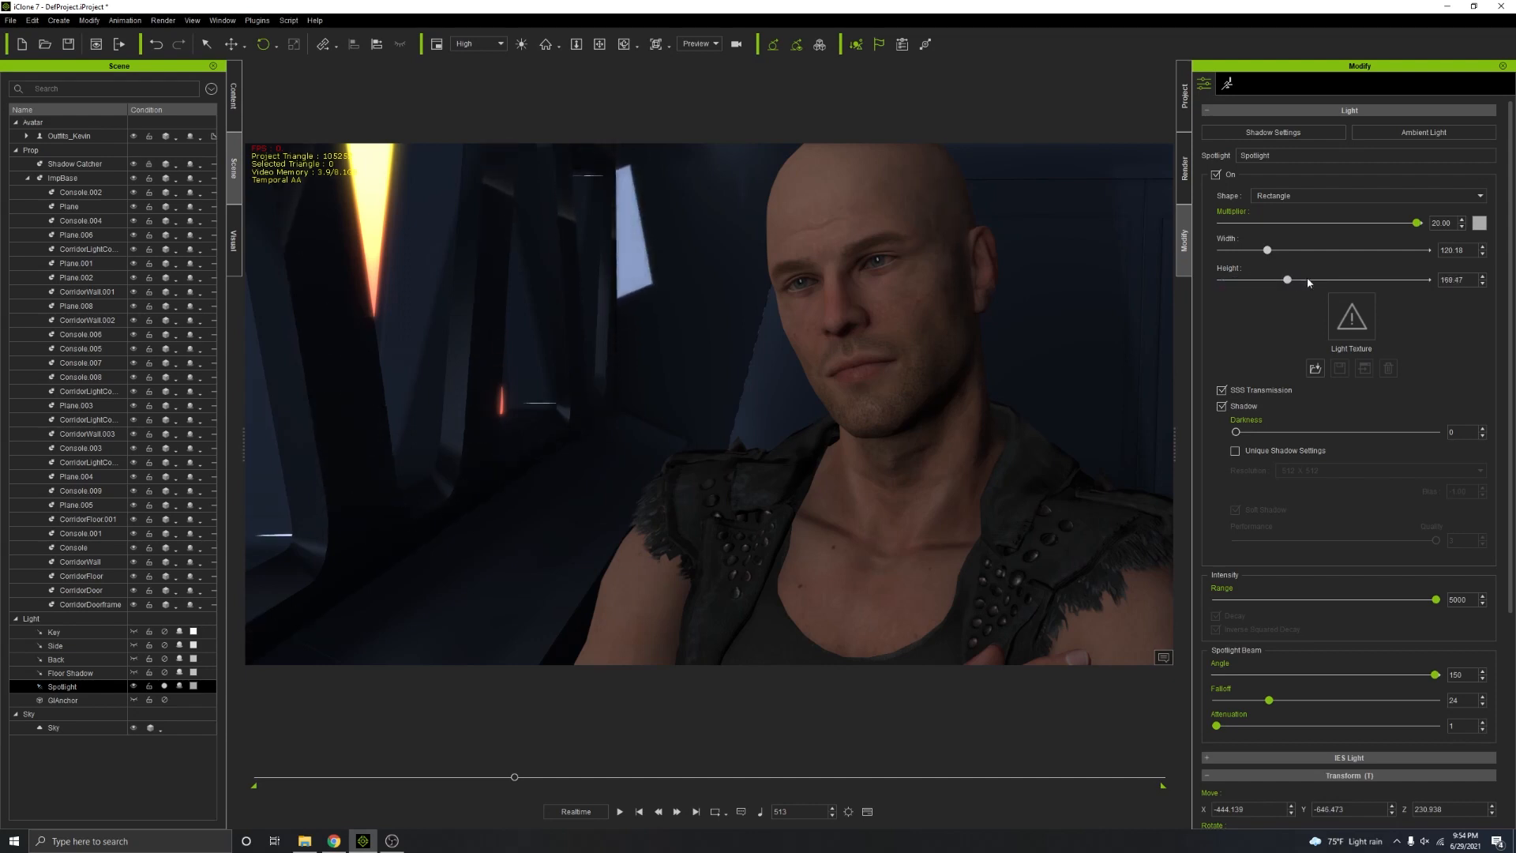
scroll(987, 258, up, 5)
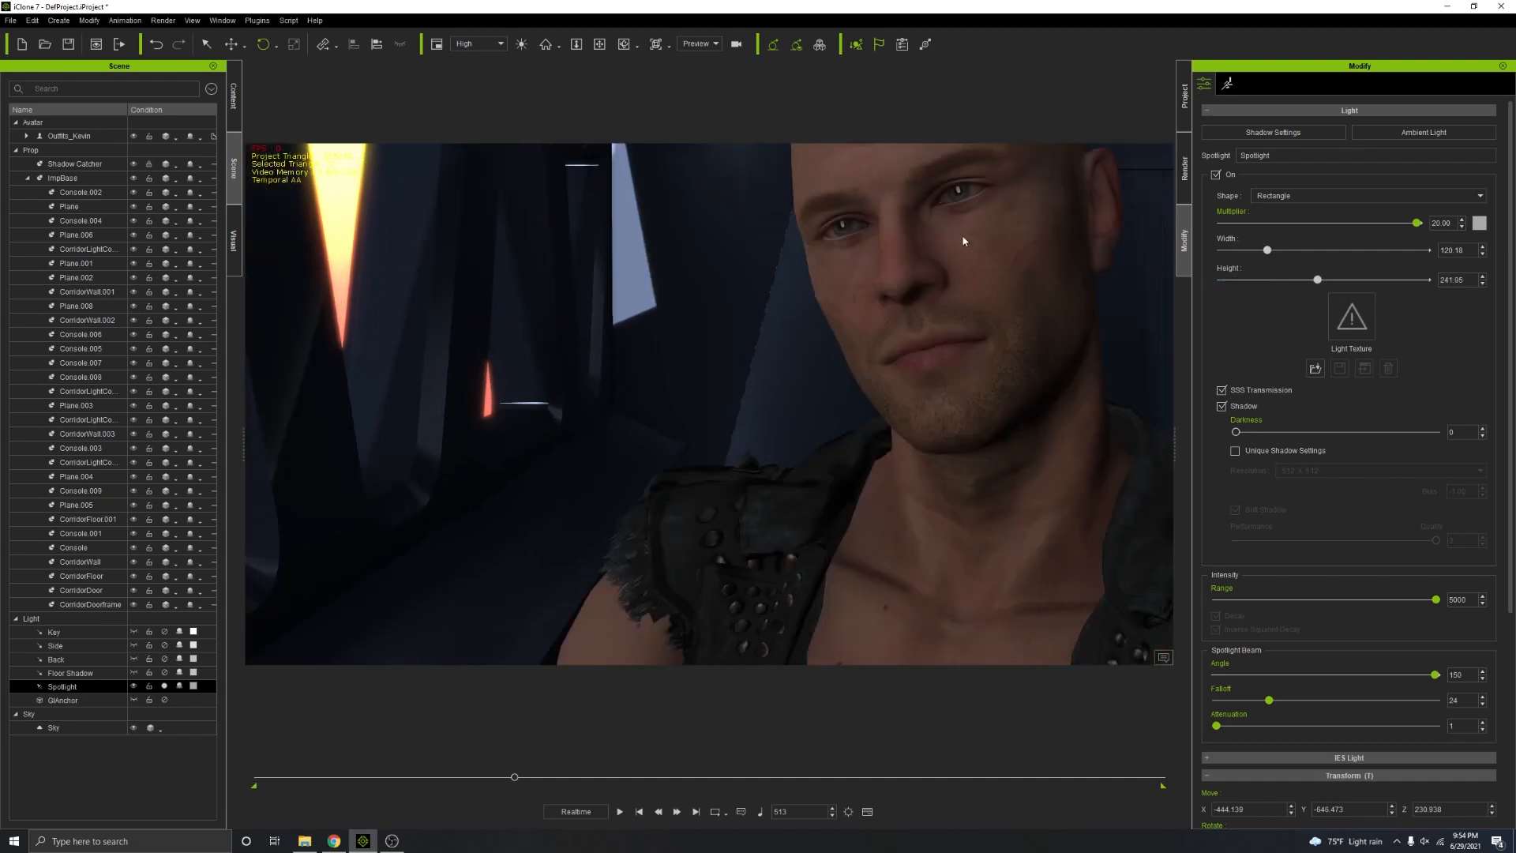
Step: Enlarge the rectangular spotlight to Width about 360.83 and Height about 275.30, checking how the light falls on the avatar
right_drag(963, 241, 1019, 344)
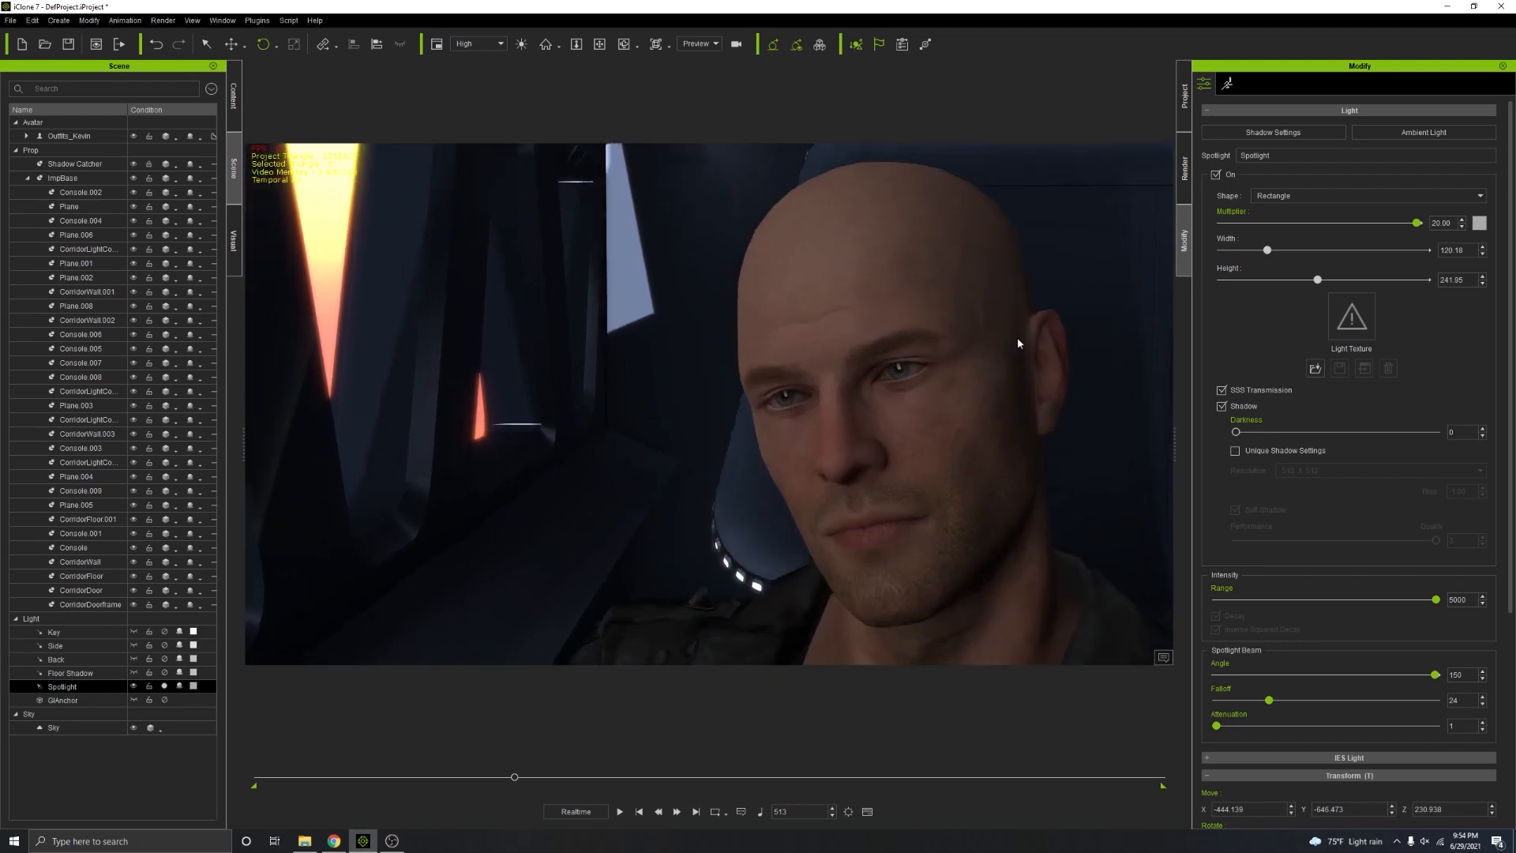
drag(1268, 251, 1331, 284)
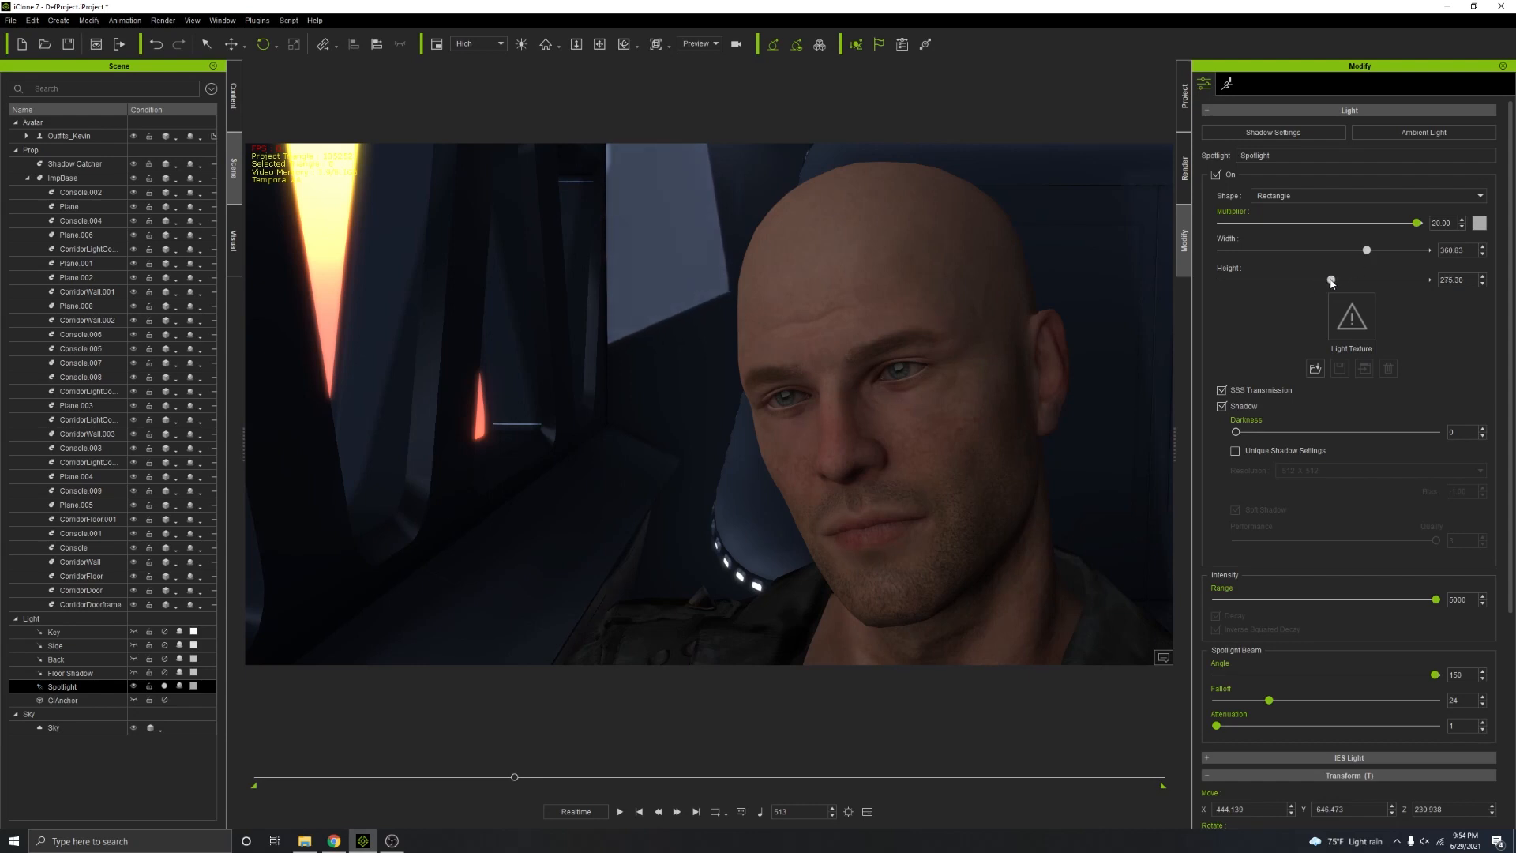
scroll(857, 395, down, 5)
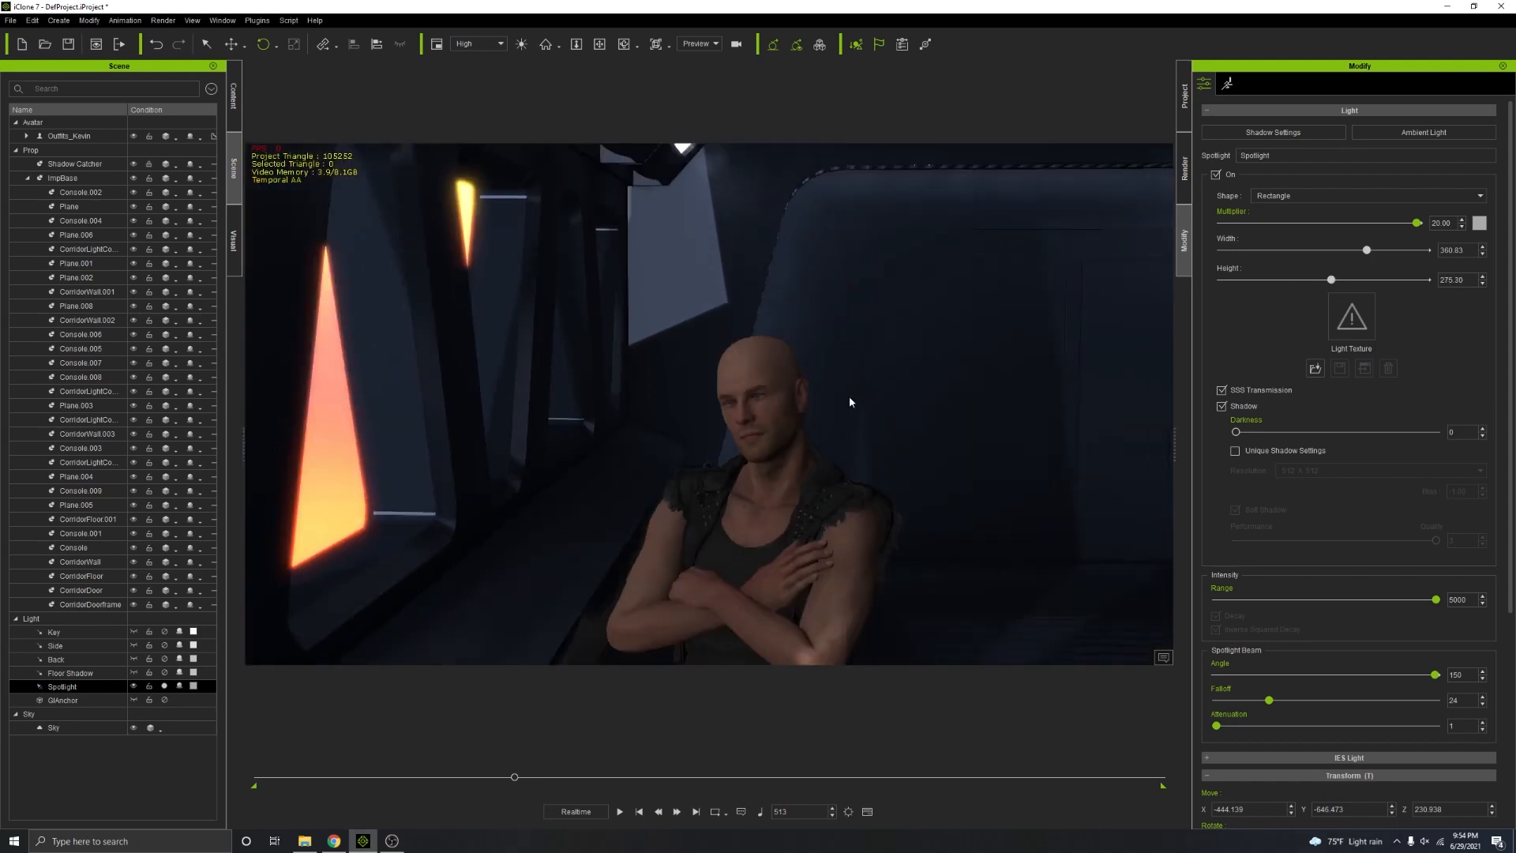
scroll(837, 402, up, 3)
scroll(825, 458, down, 8)
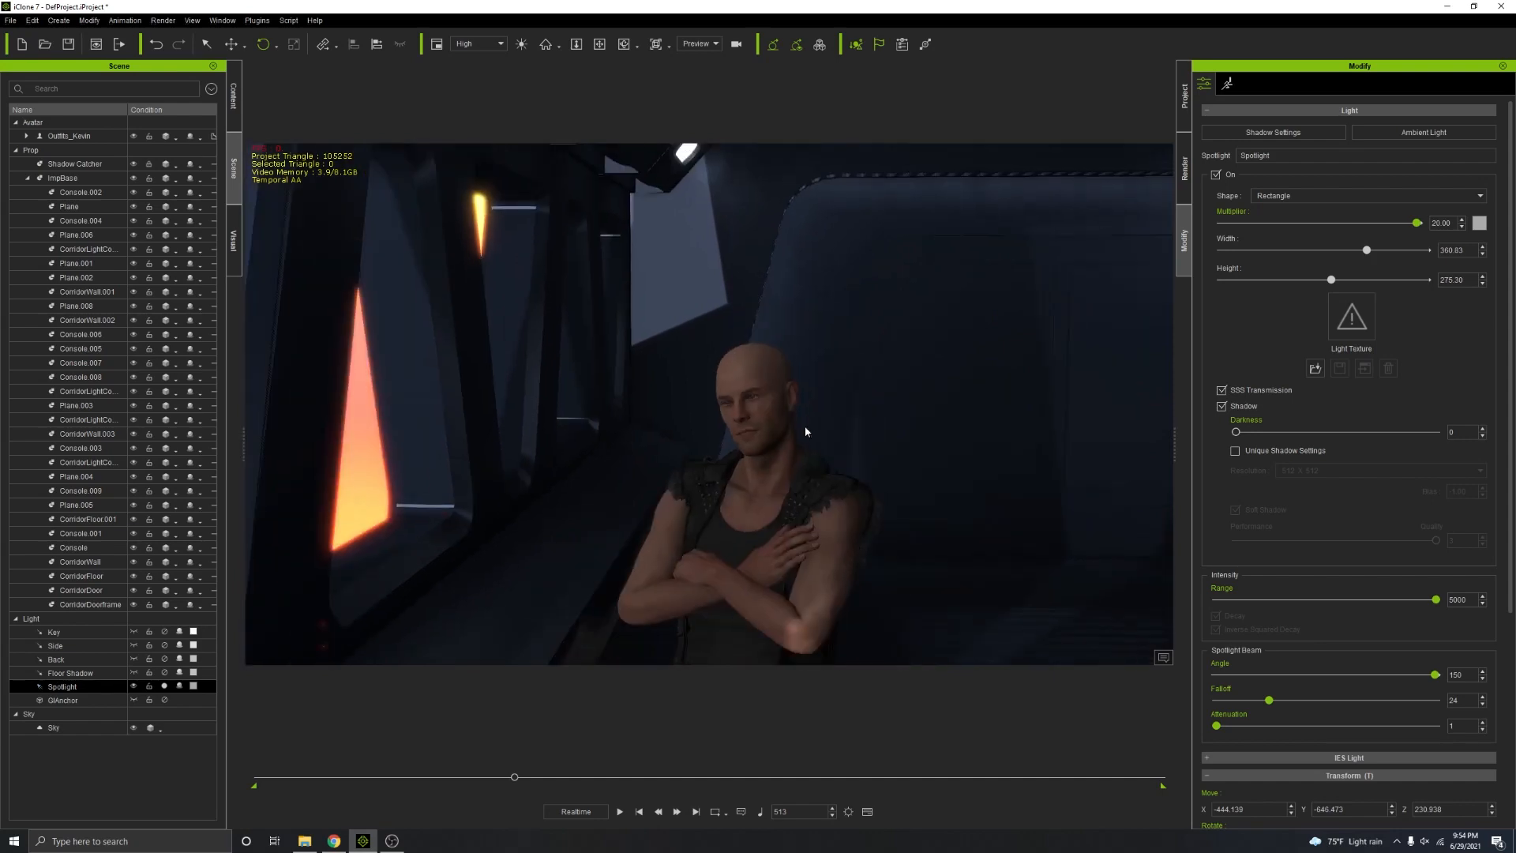
Step: Change the spotlight's colour to orange-red, HTML #ff4000
middle_drag(832, 470, 763, 387)
right_drag(763, 387, 388, 312)
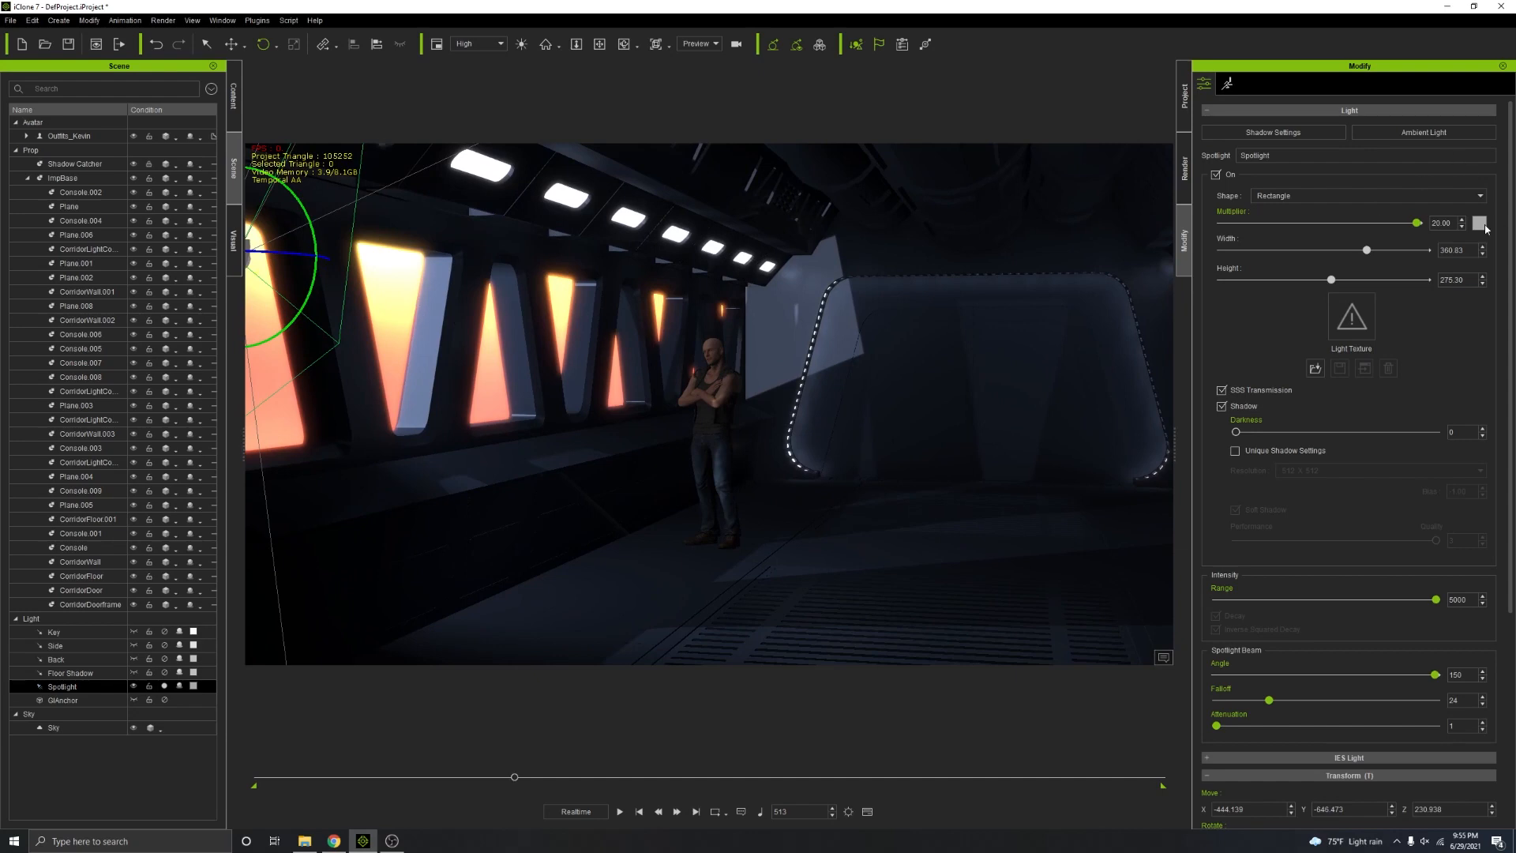
click(1480, 224)
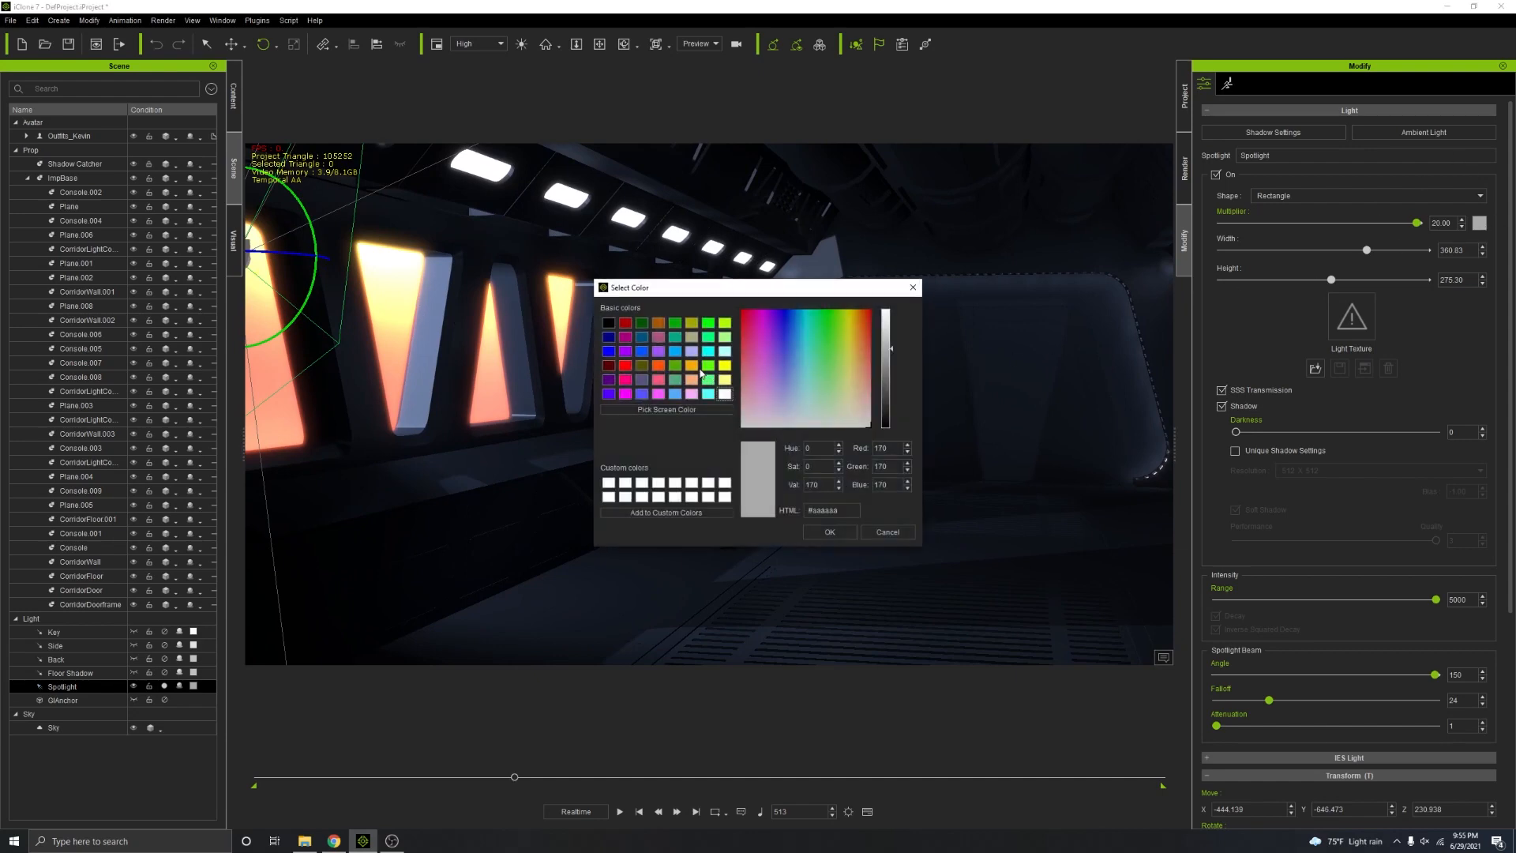
click(693, 366)
drag(801, 298, 1117, 311)
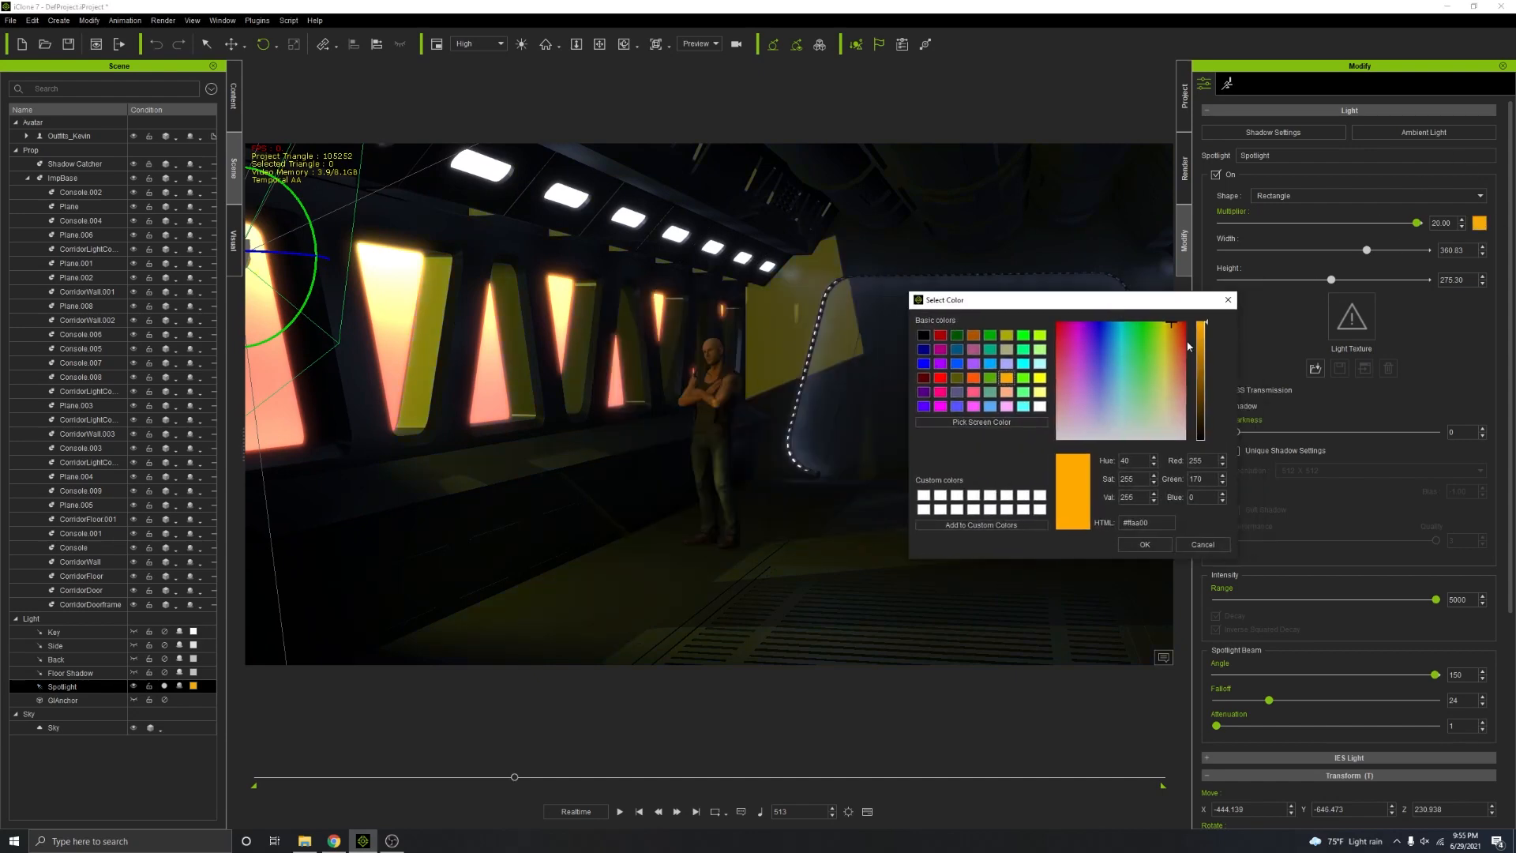
click(1180, 327)
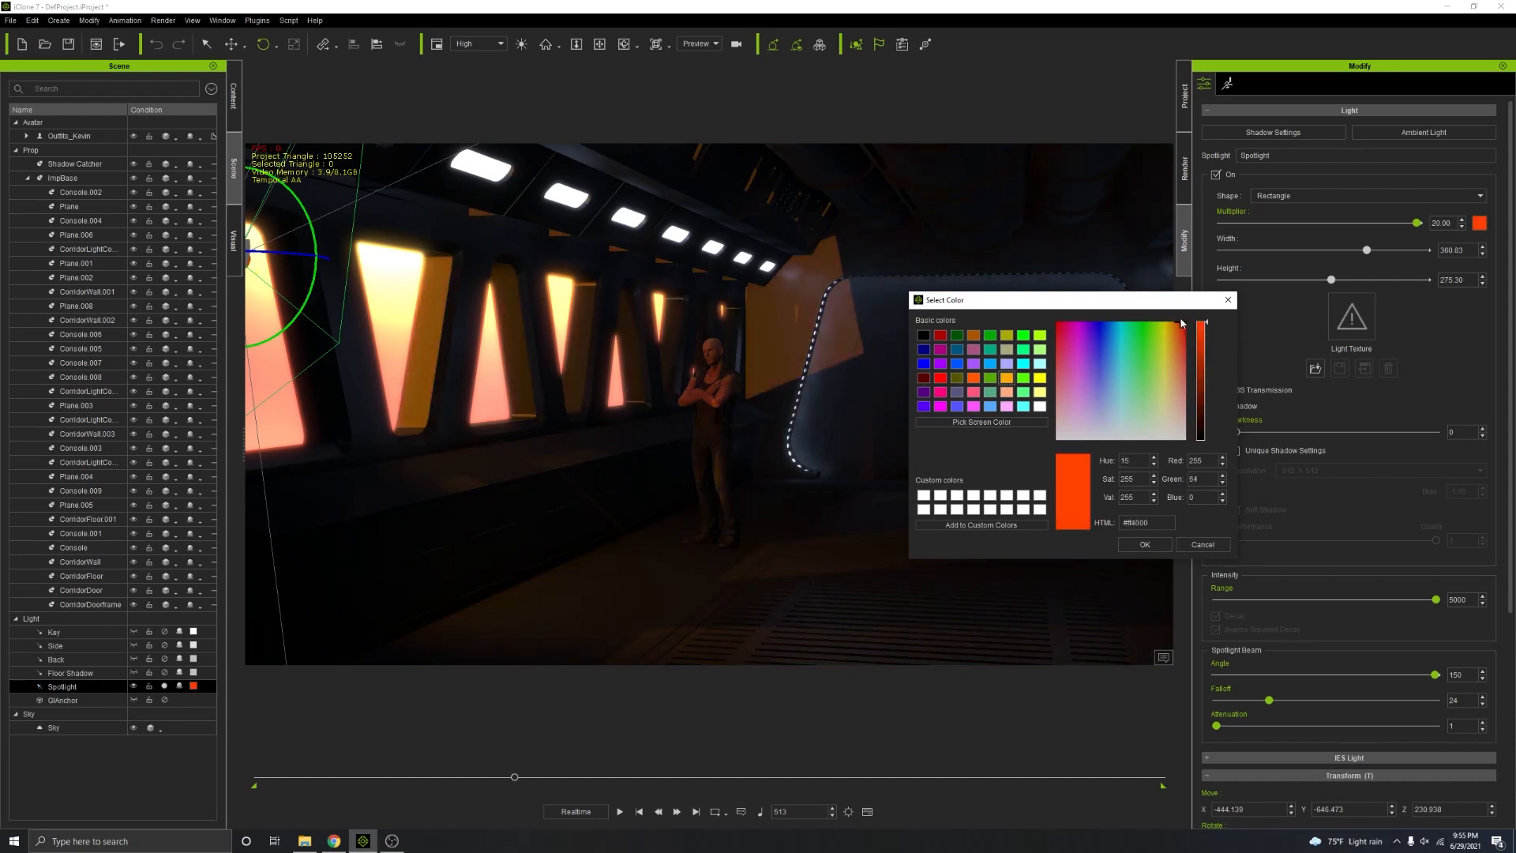
click(1159, 549)
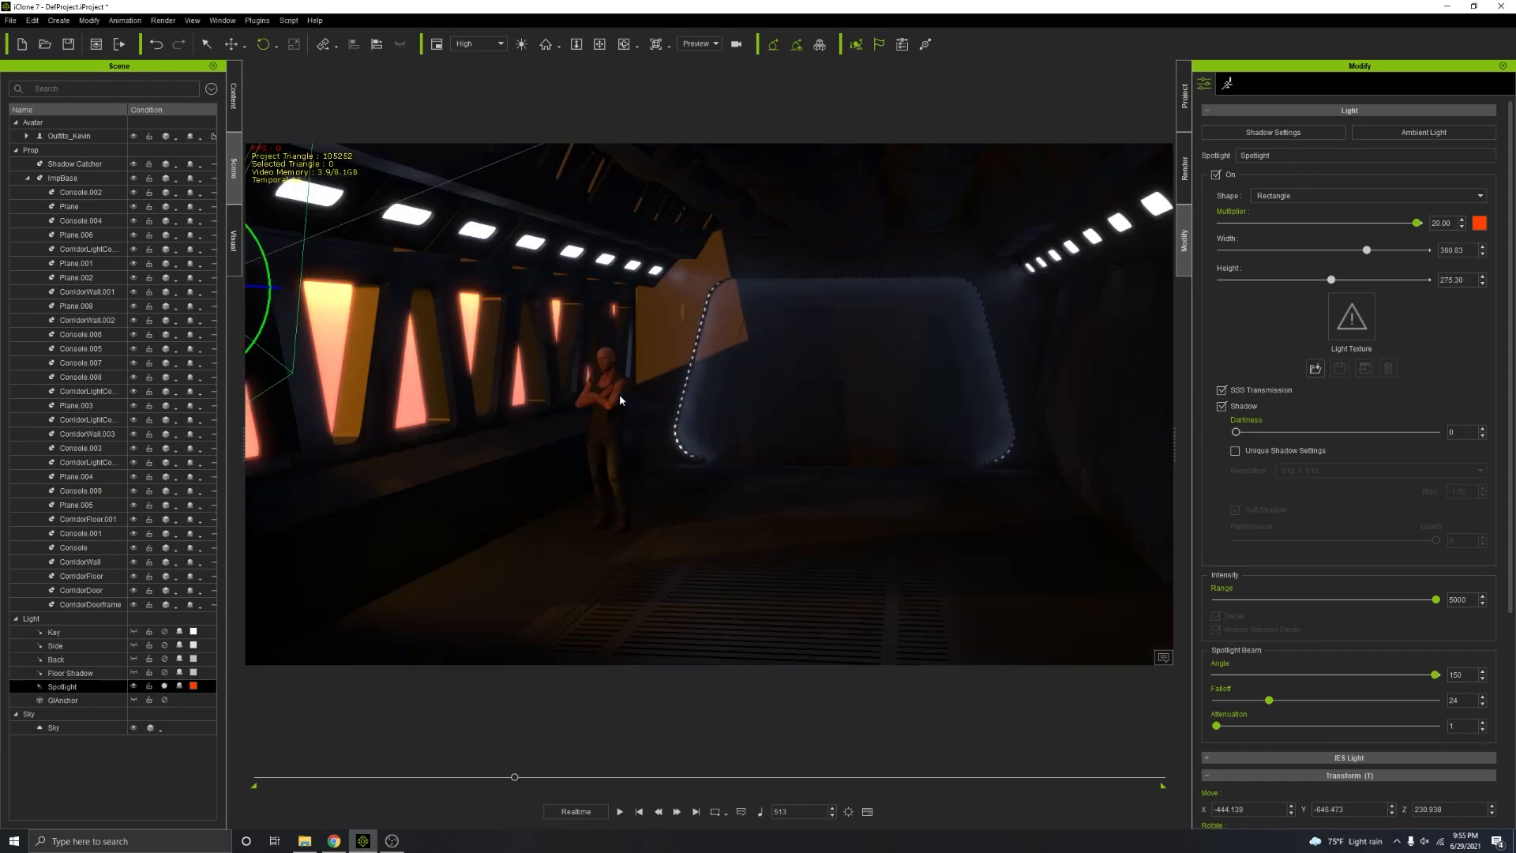
Step: Remove the object animation from the avatar standing beside the corridor windows
click(619, 398)
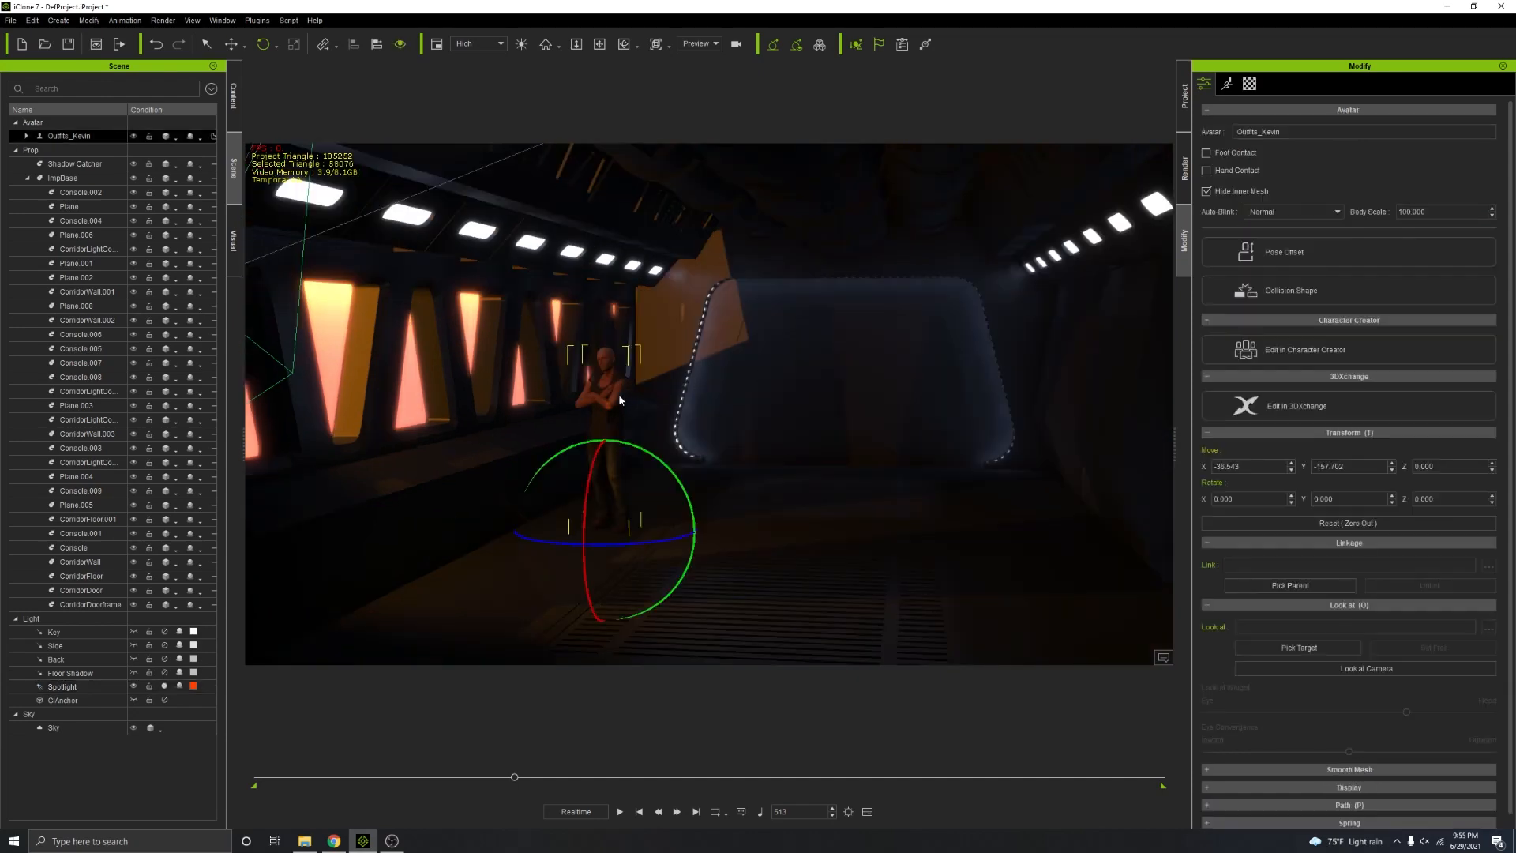
right_click(618, 395)
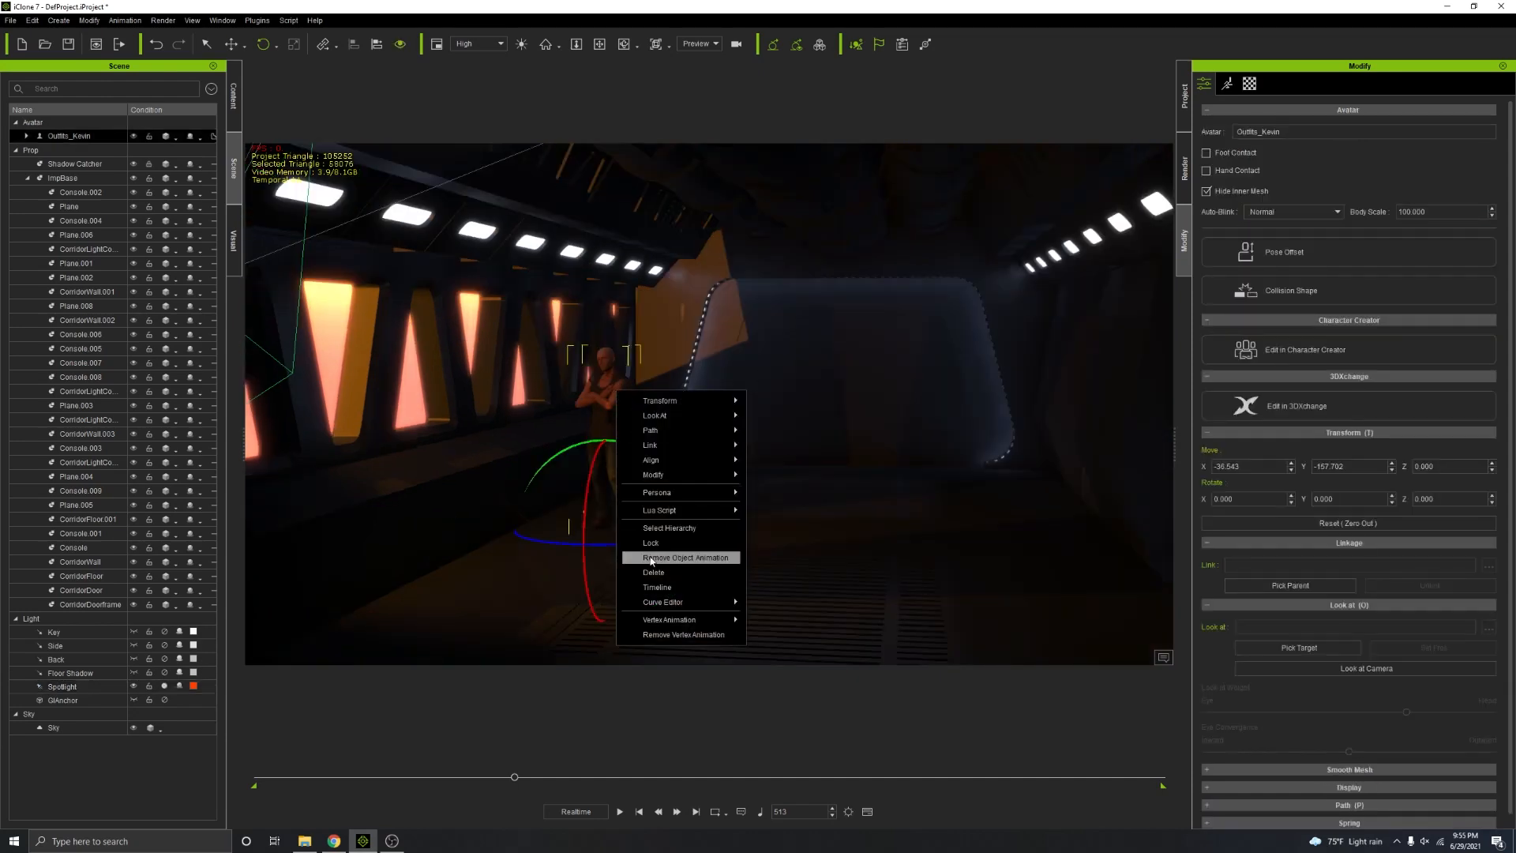
click(661, 559)
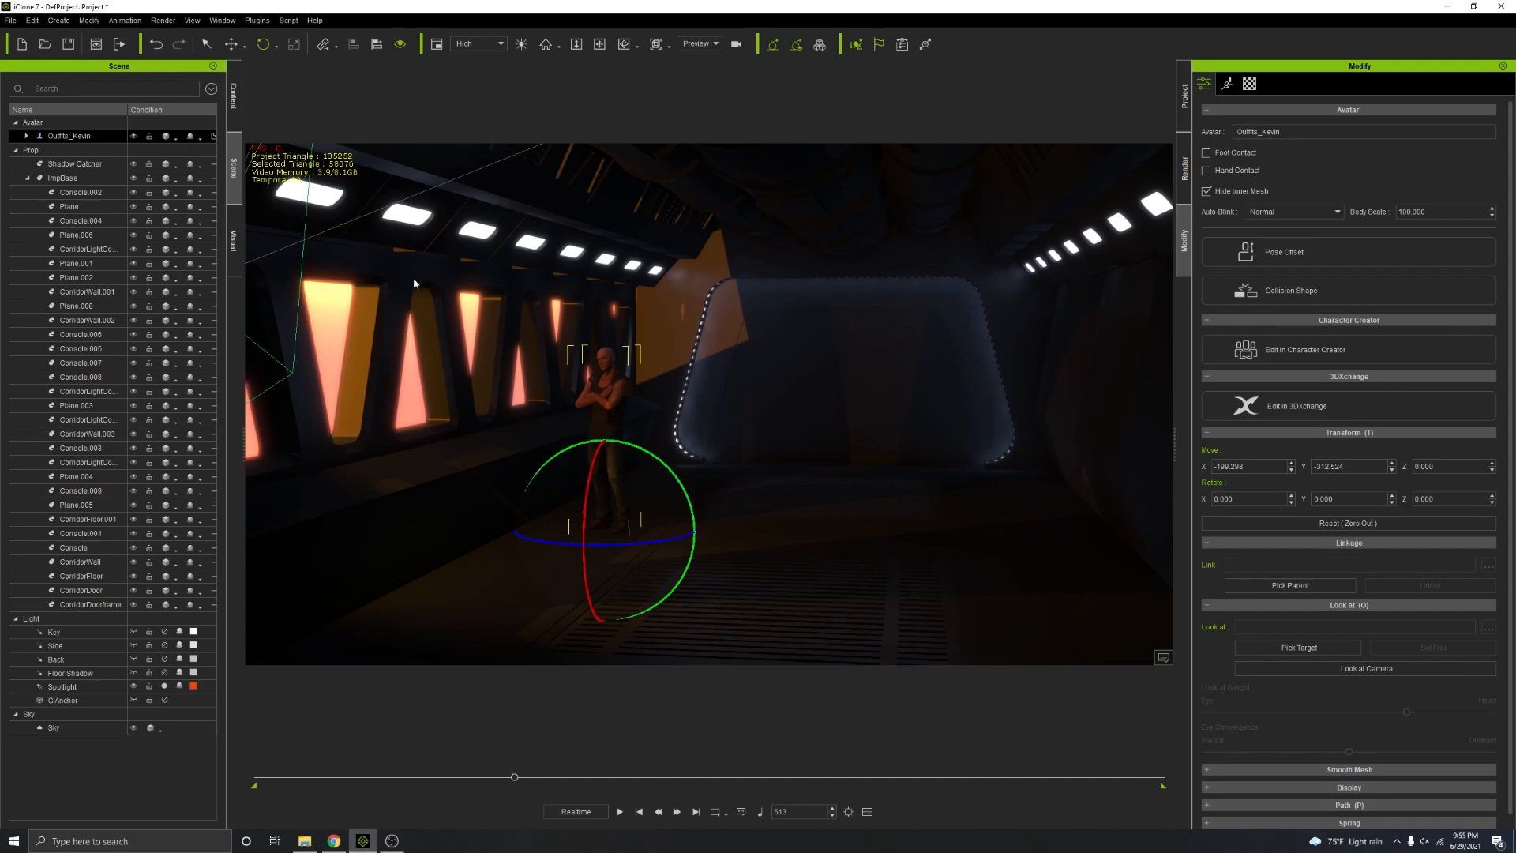
Step: Remove the object animation from the spotlight and return the timeline to frame 1
click(63, 686)
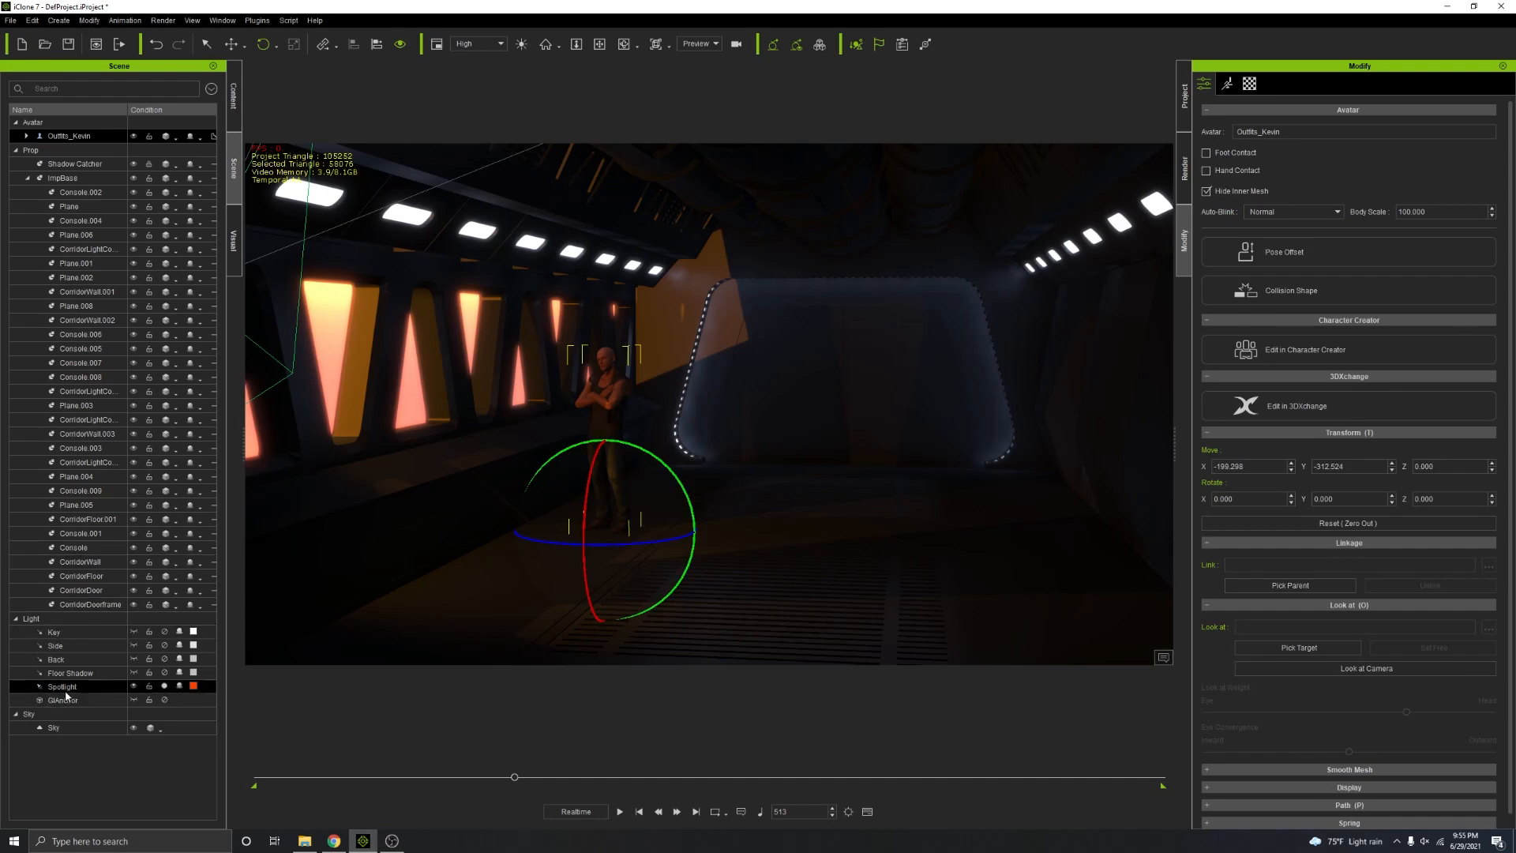
right_click(607, 431)
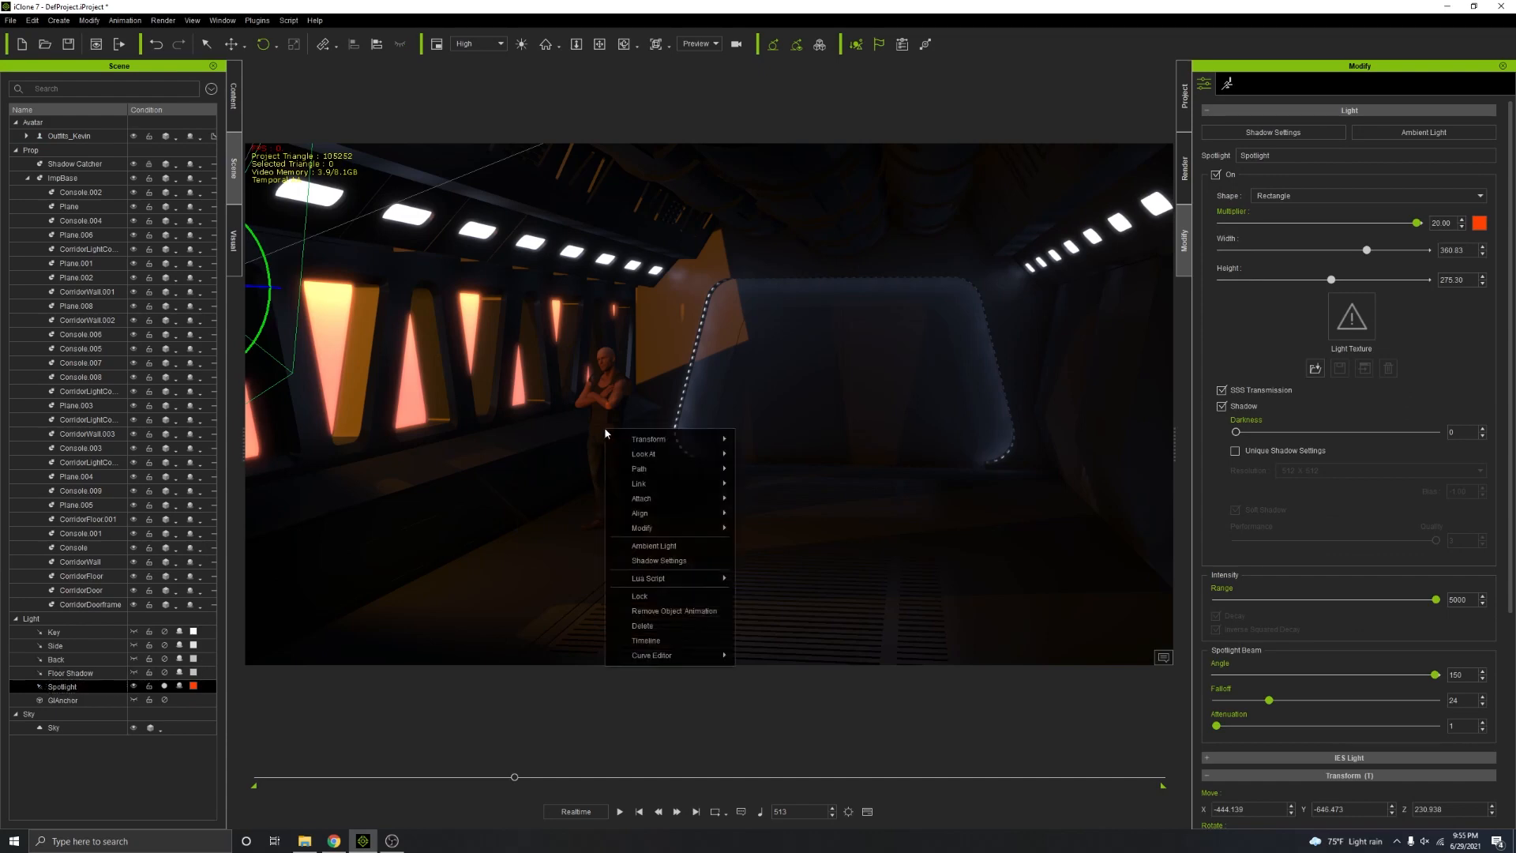
click(665, 612)
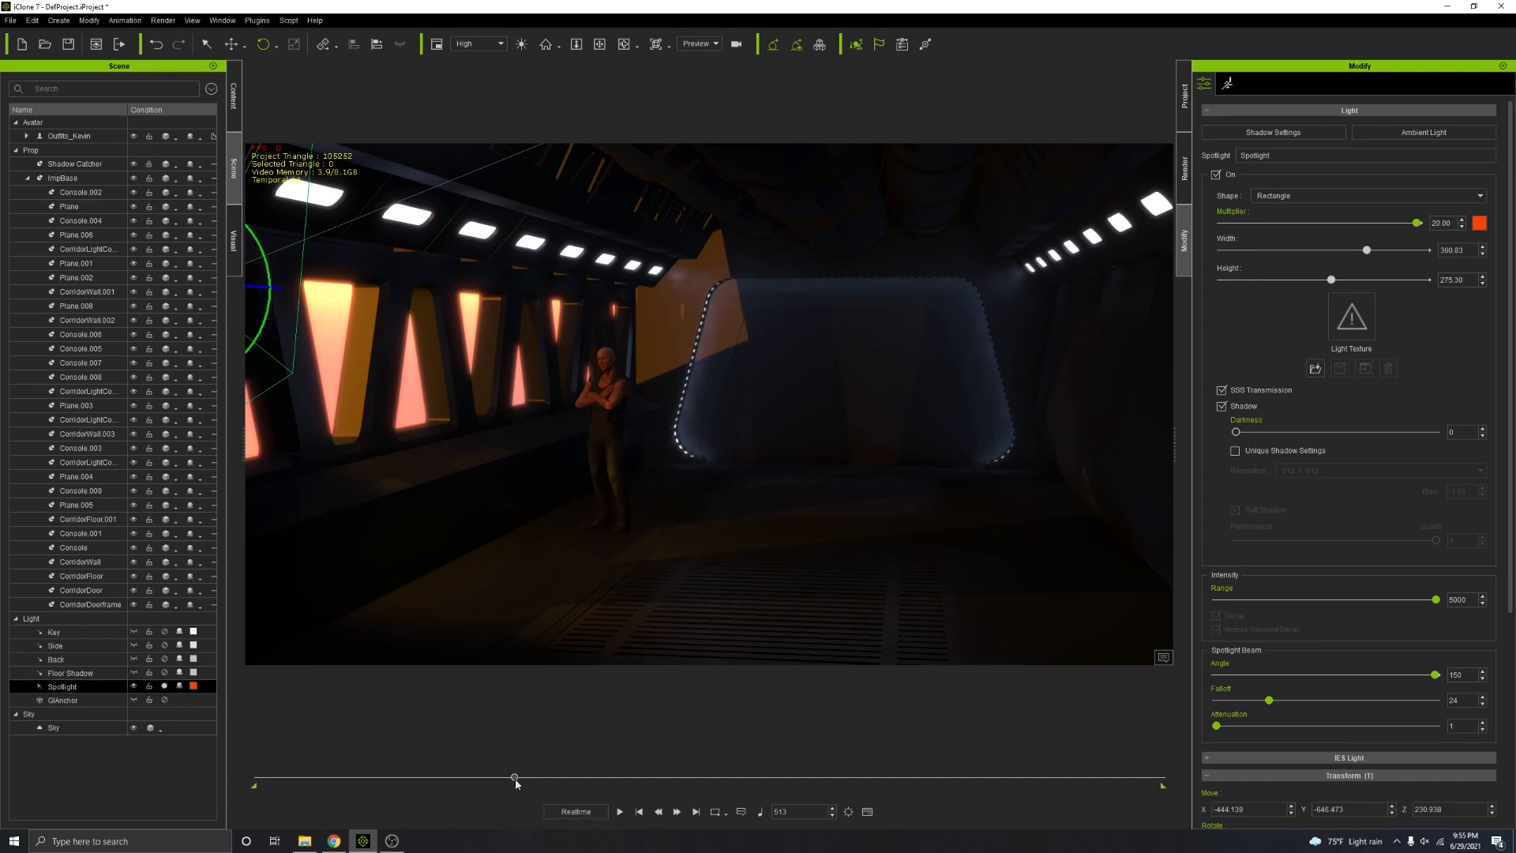
drag(514, 778, 404, 787)
drag(256, 787, 156, 786)
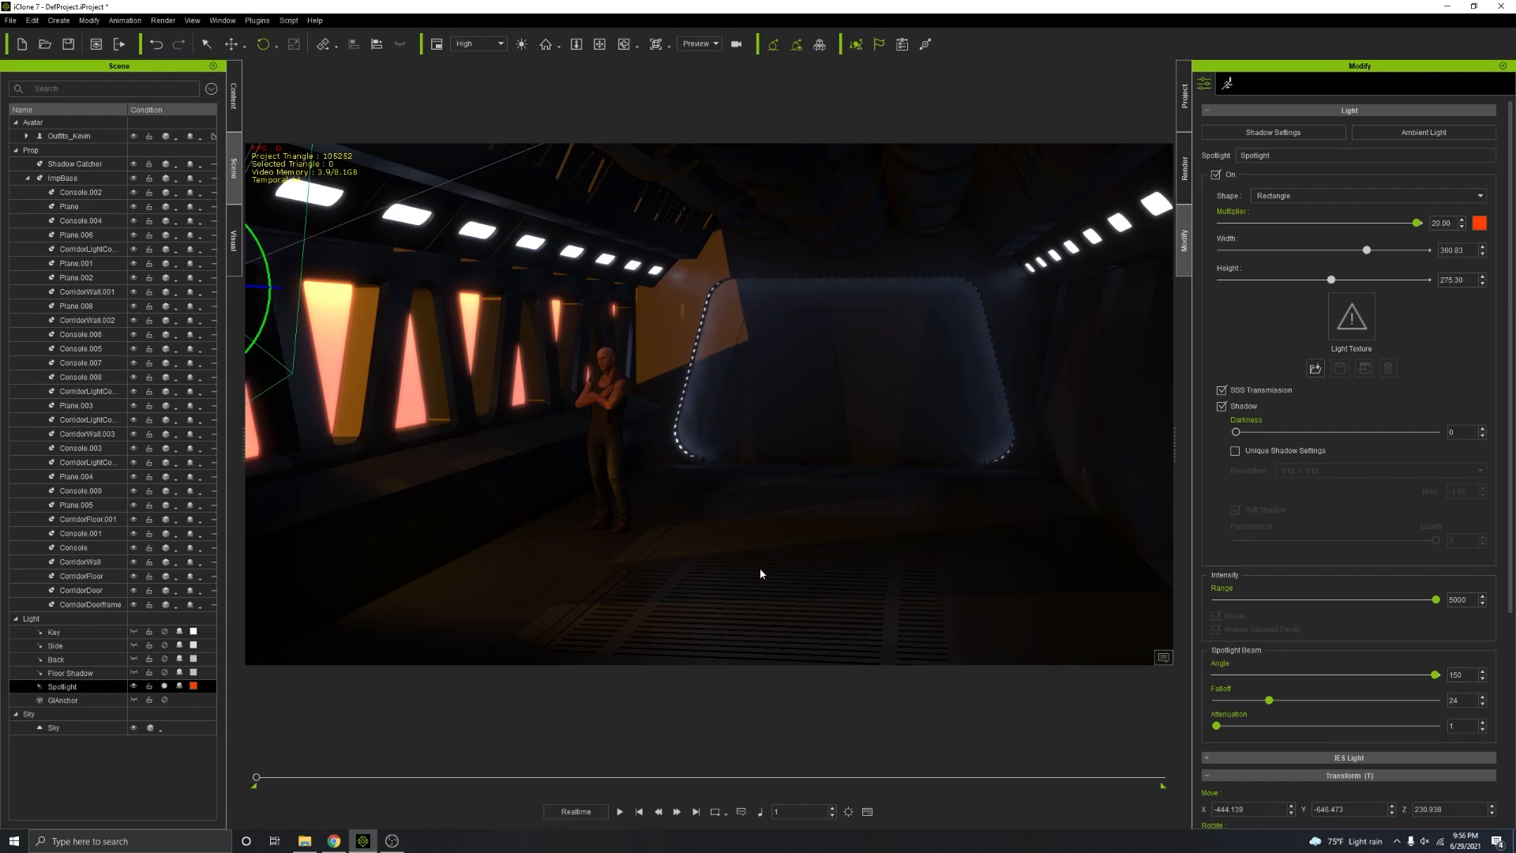
Step: Open the scene's Post Effect settings with the list of active effects
click(235, 271)
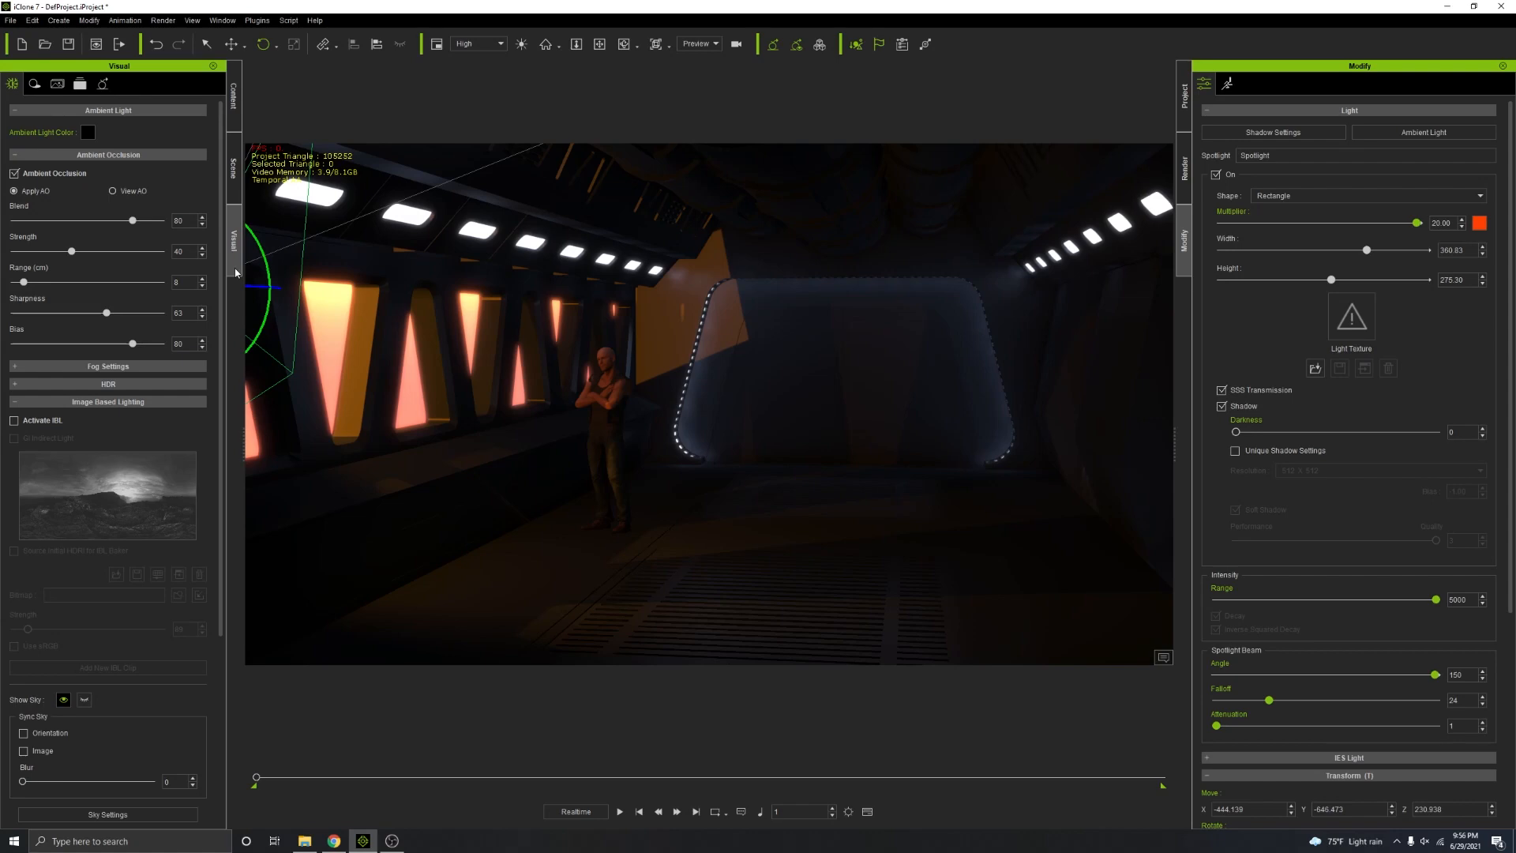
click(80, 84)
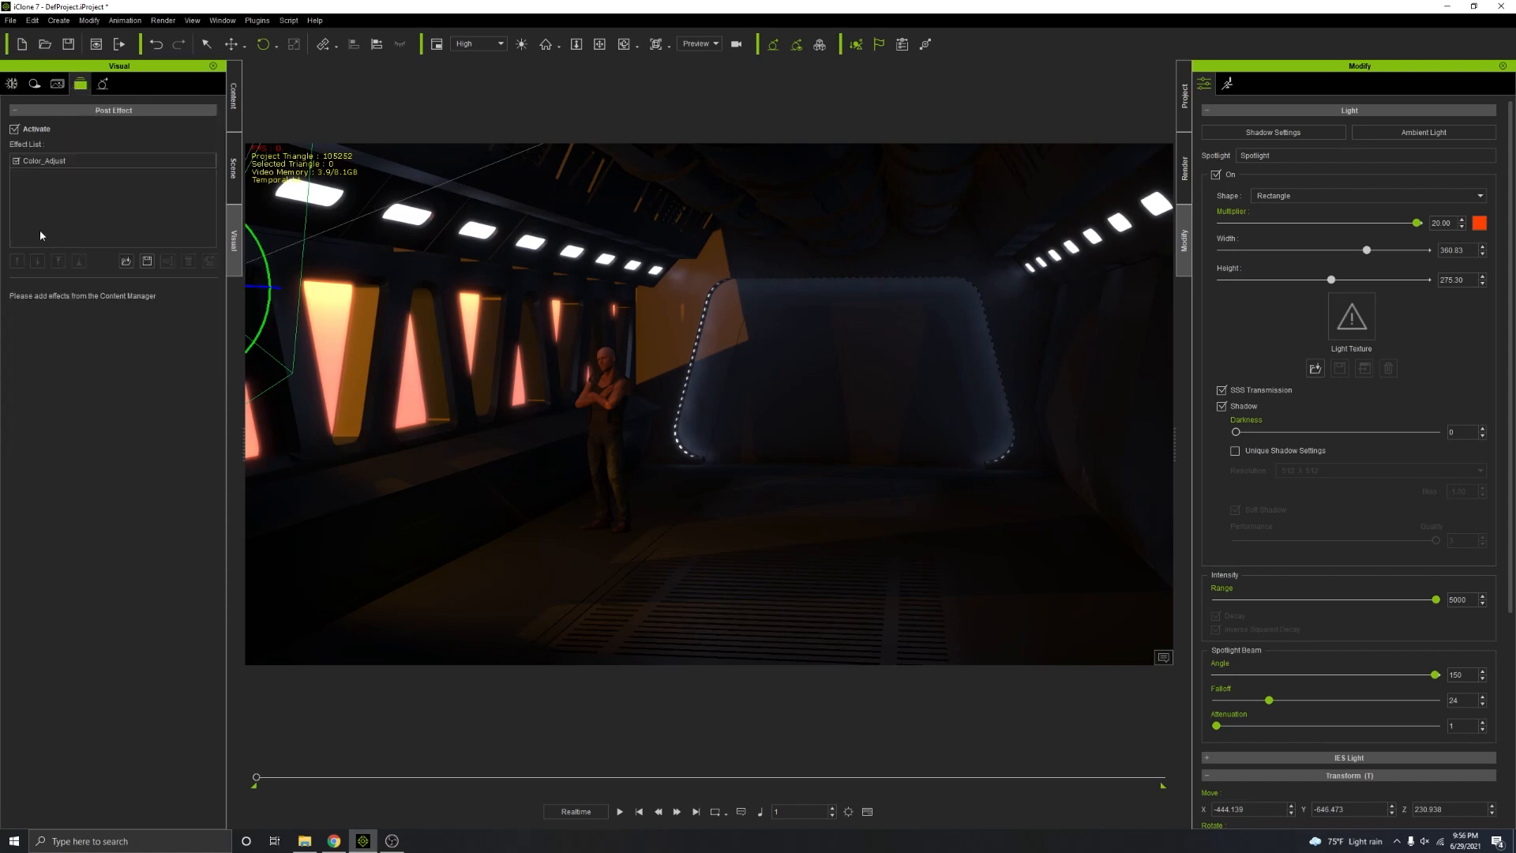
Step: Set the Color_Adjust post effect's brightness to 20 and contrast to 21
click(49, 162)
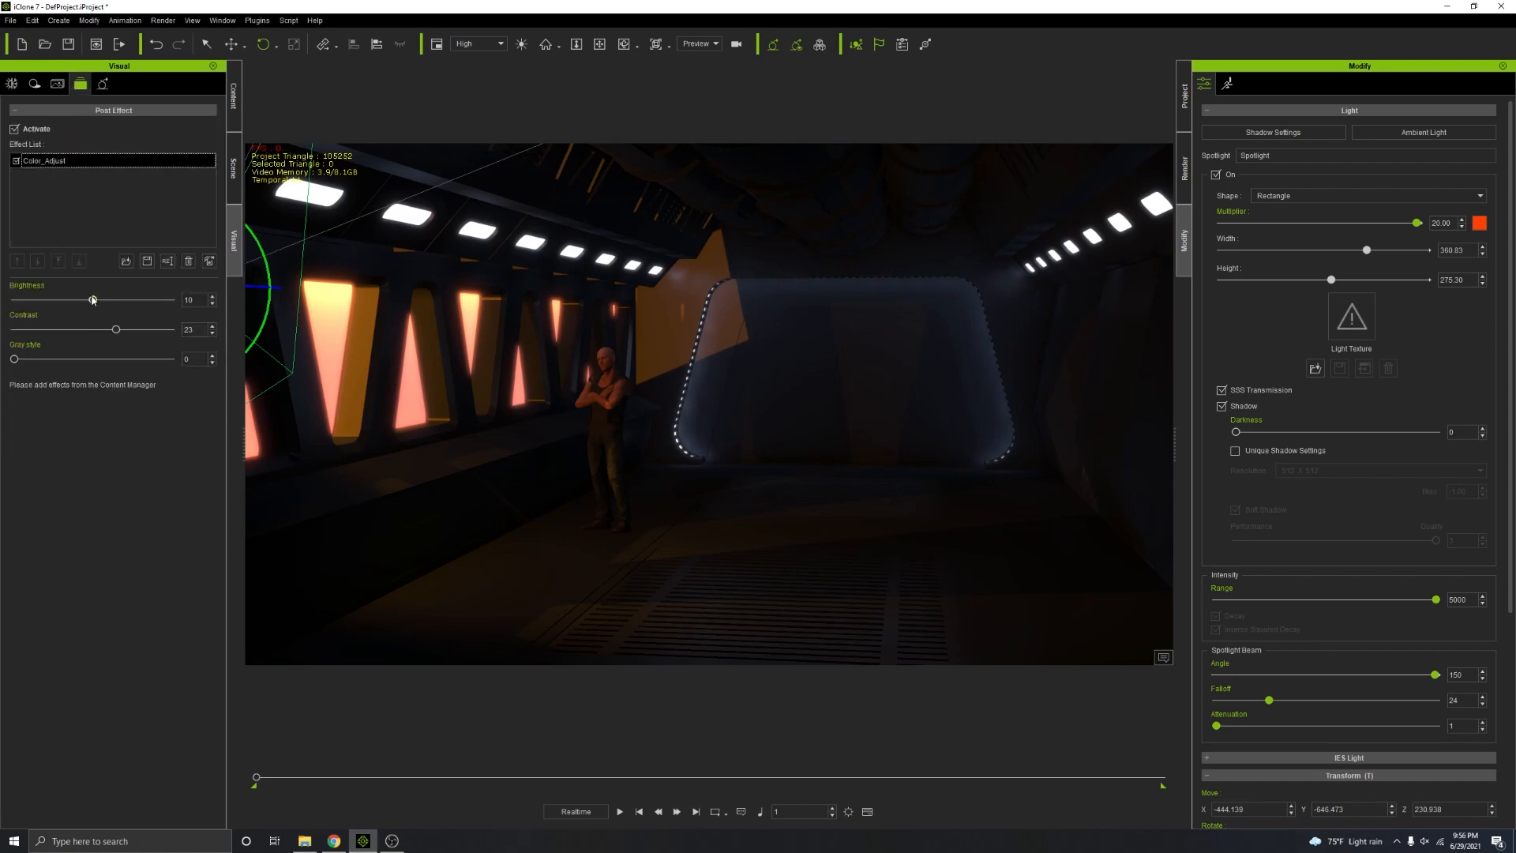
drag(92, 299, 103, 332)
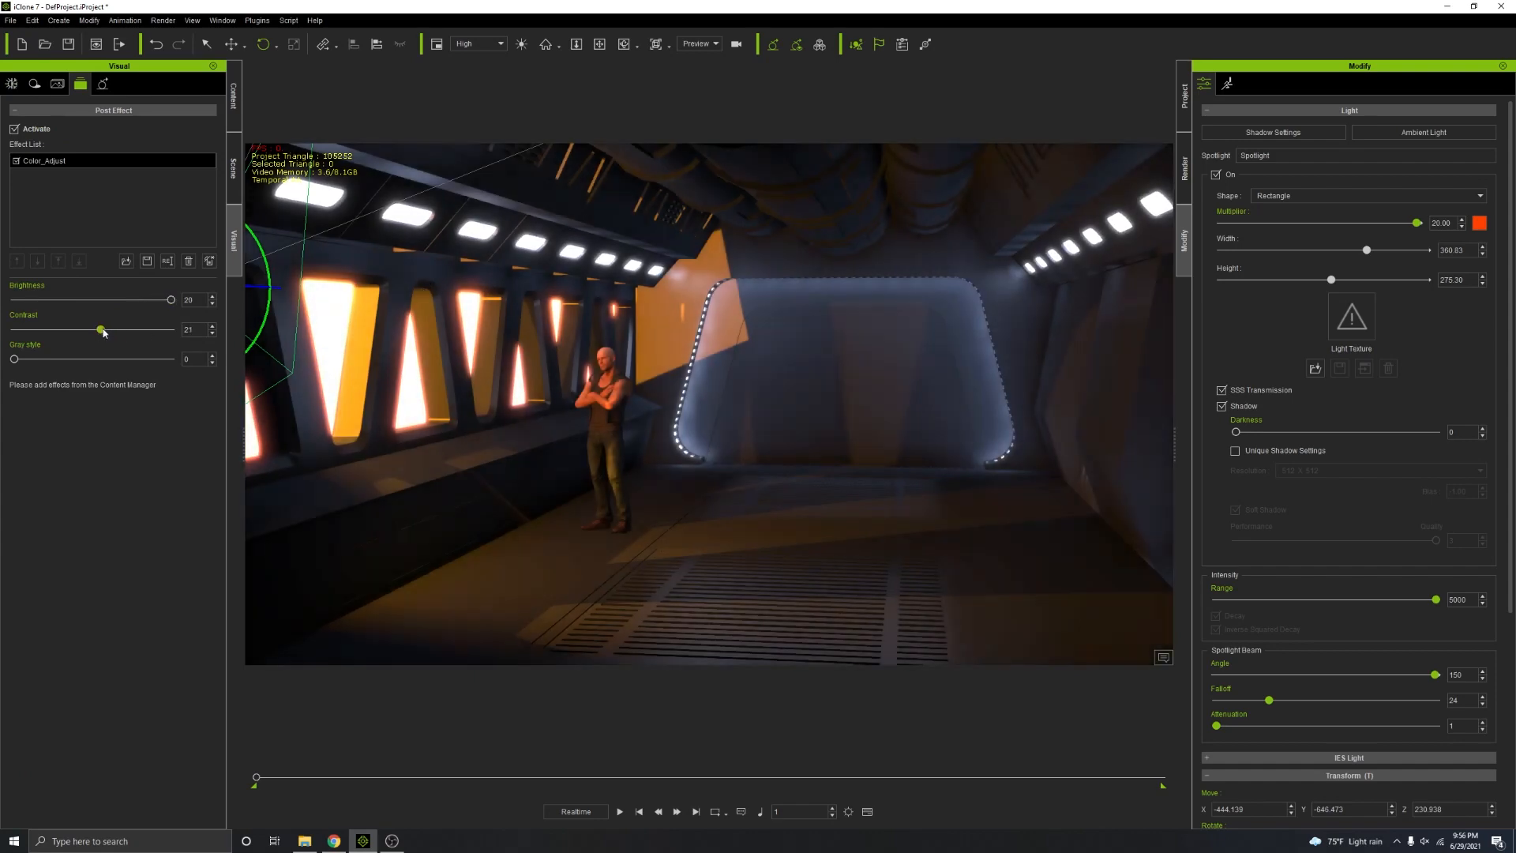
Step: Add a second Color Adjust post effect and set its brightness to 14 and contrast to 17
click(125, 261)
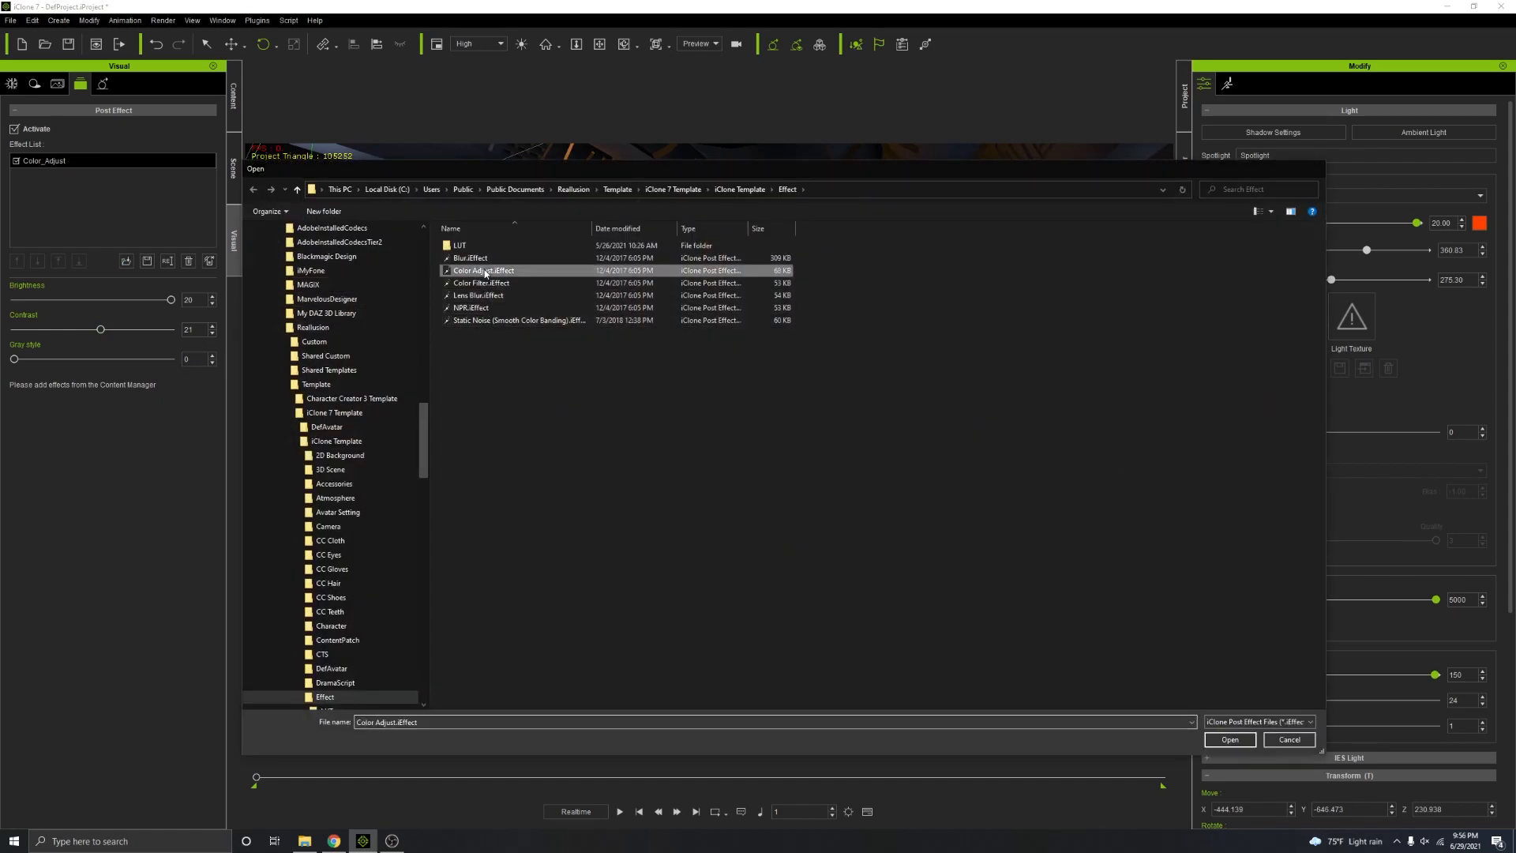
double_click(466, 270)
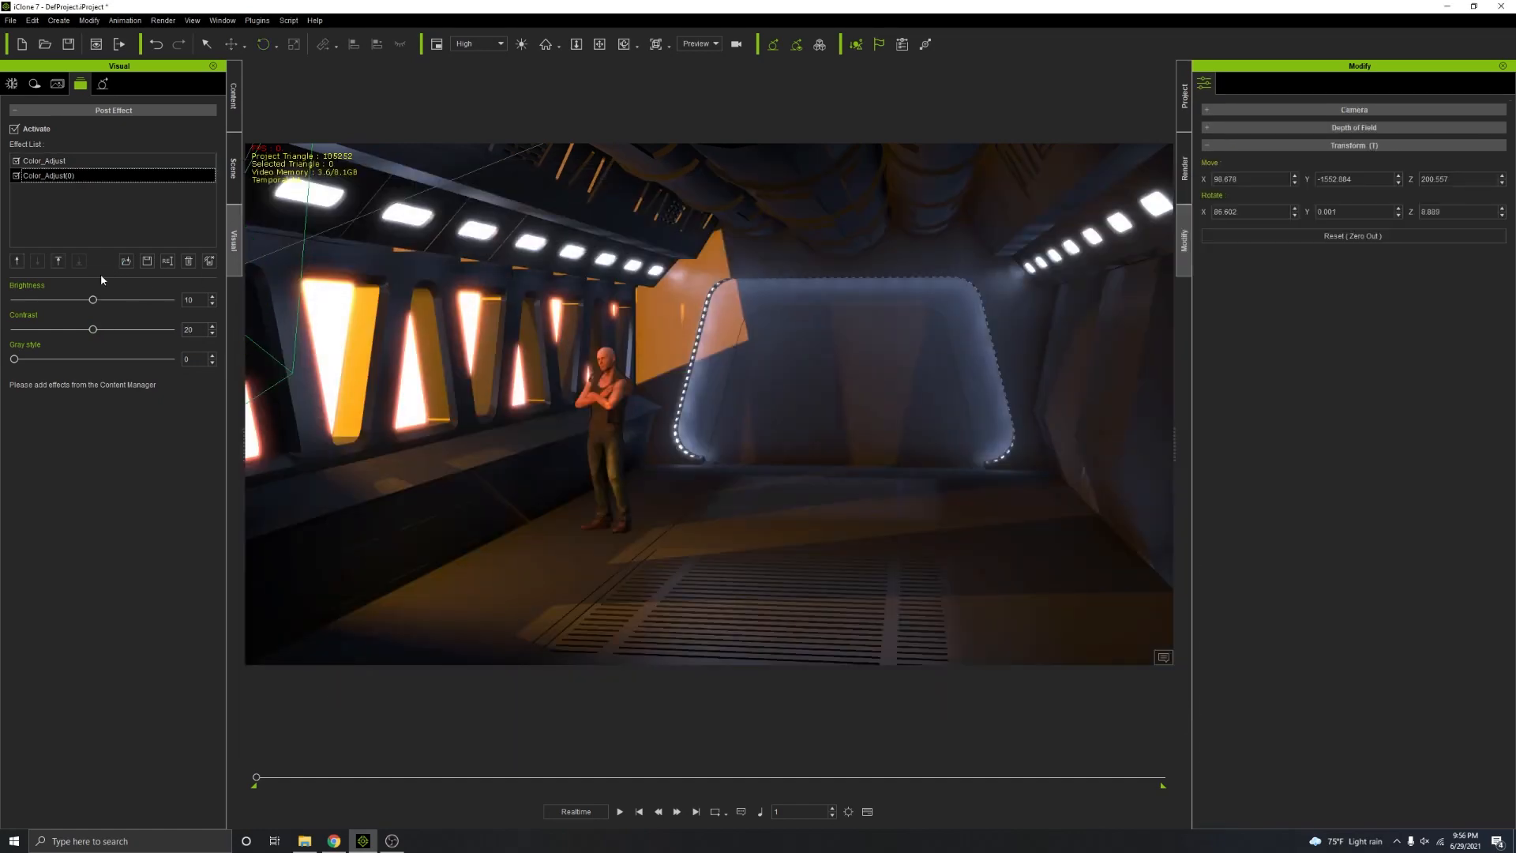
drag(94, 303, 72, 334)
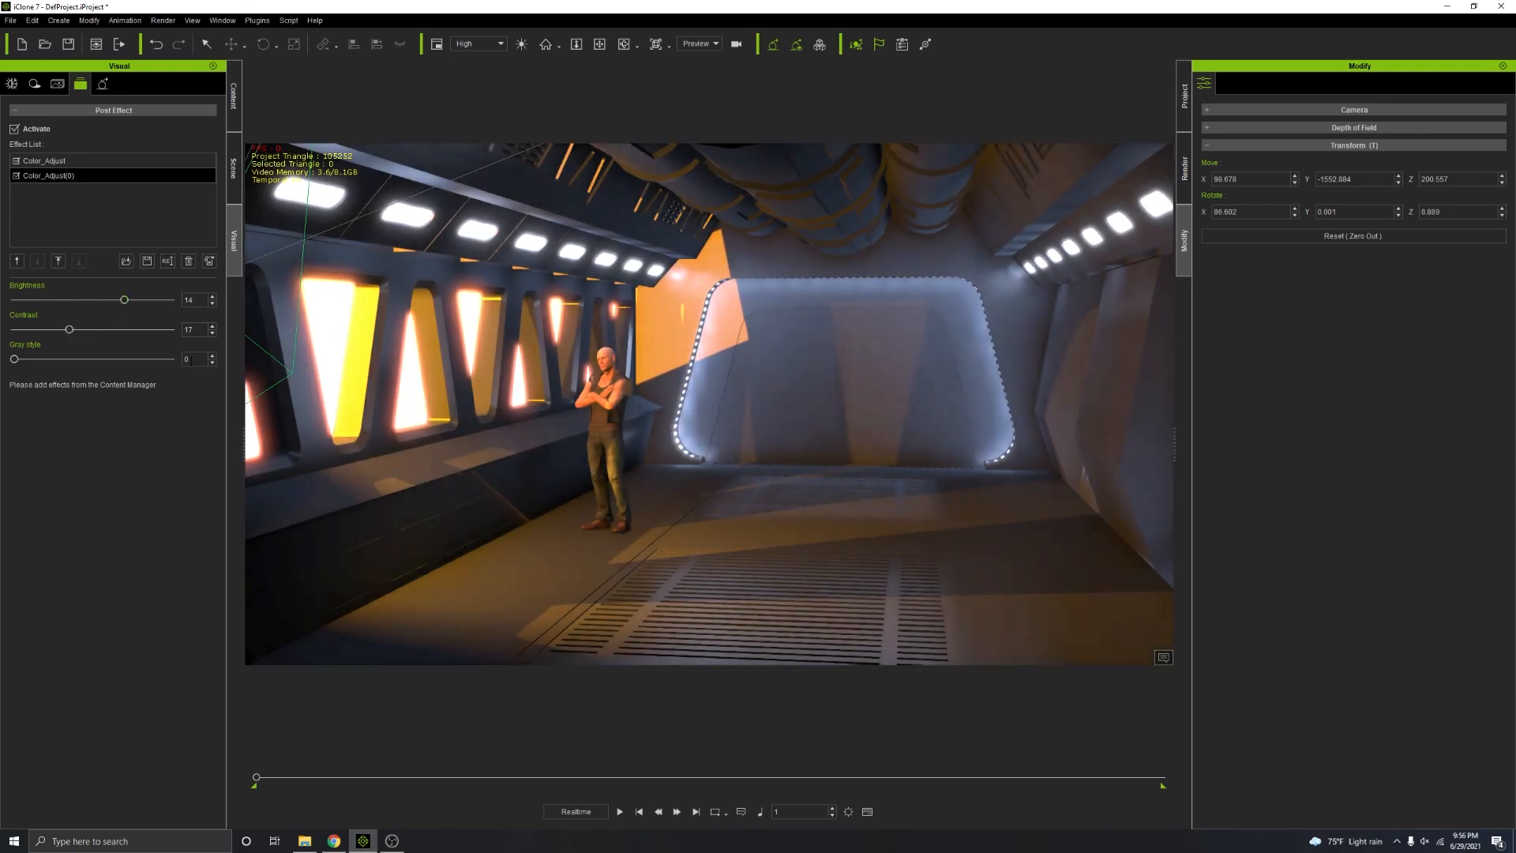
Step: Examine how the stacked colour adjustments affect the standing character and the corridor, both close up and from a distance
scroll(579, 116, up, 5)
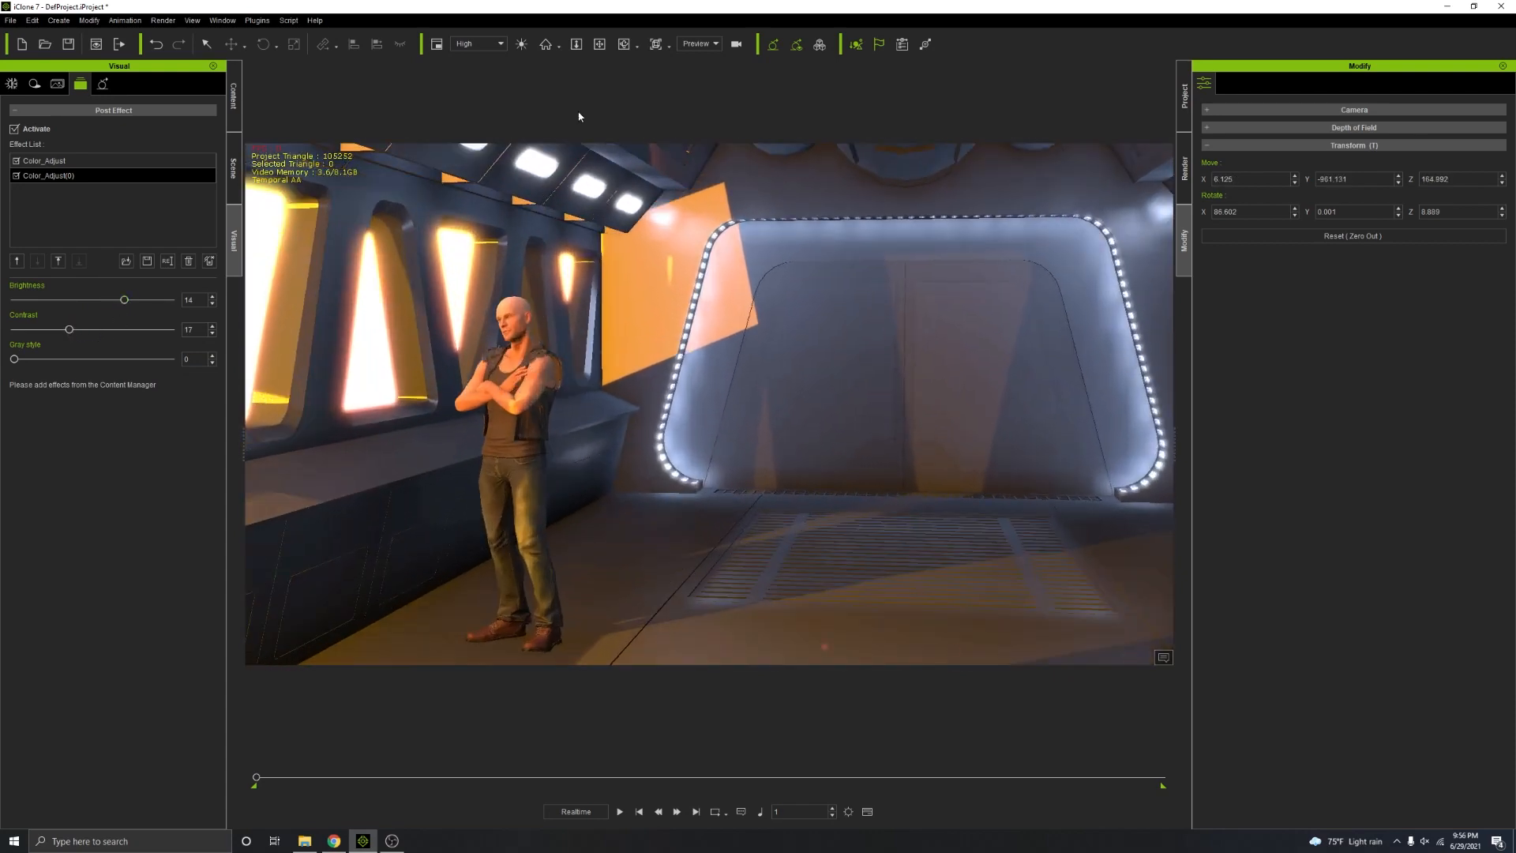
click(599, 44)
drag(517, 371, 678, 367)
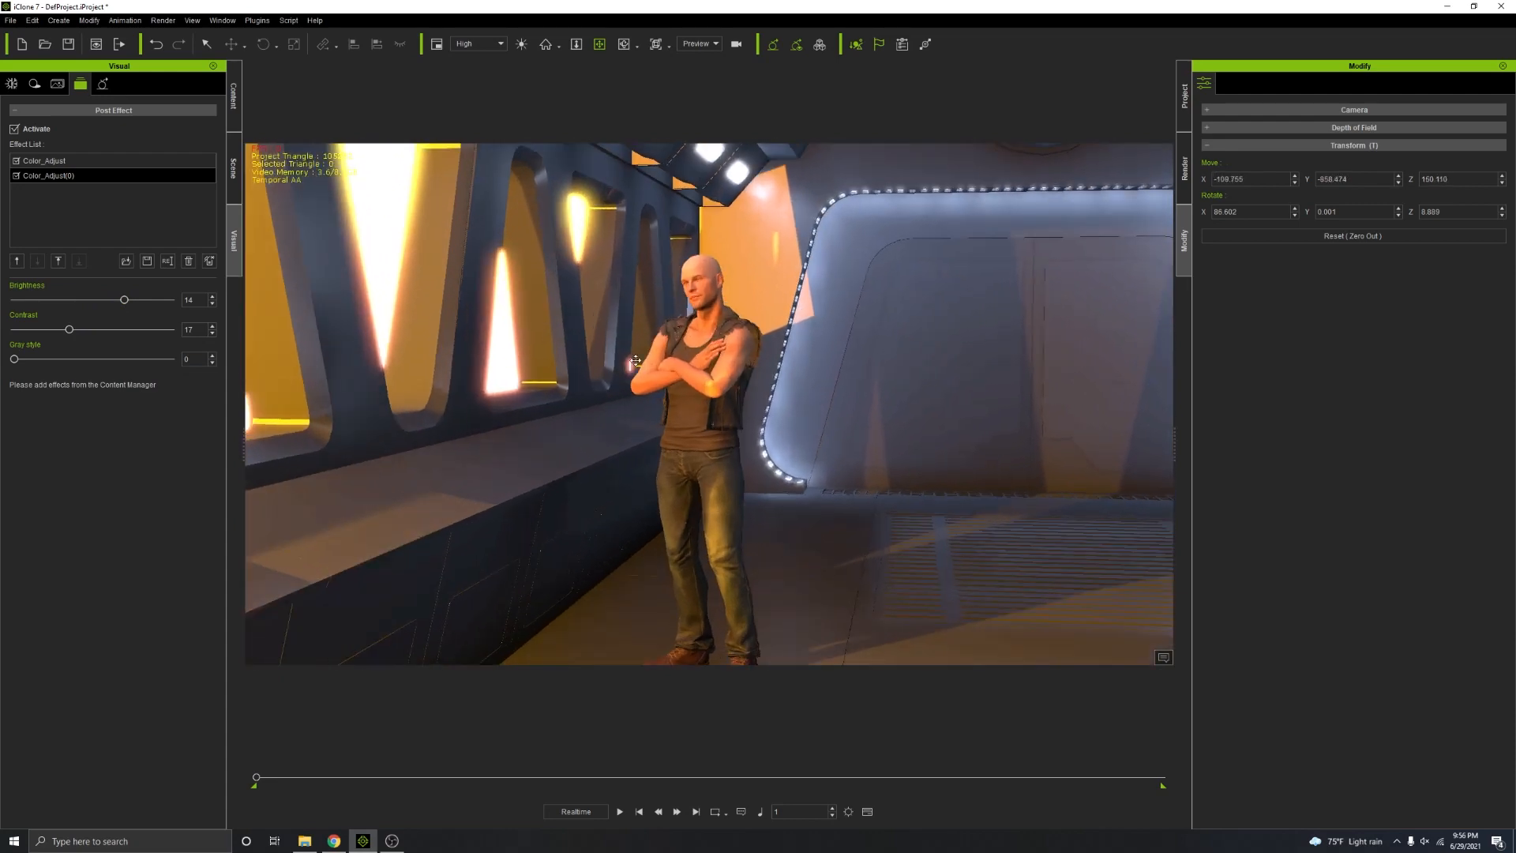
scroll(636, 361, up, 8)
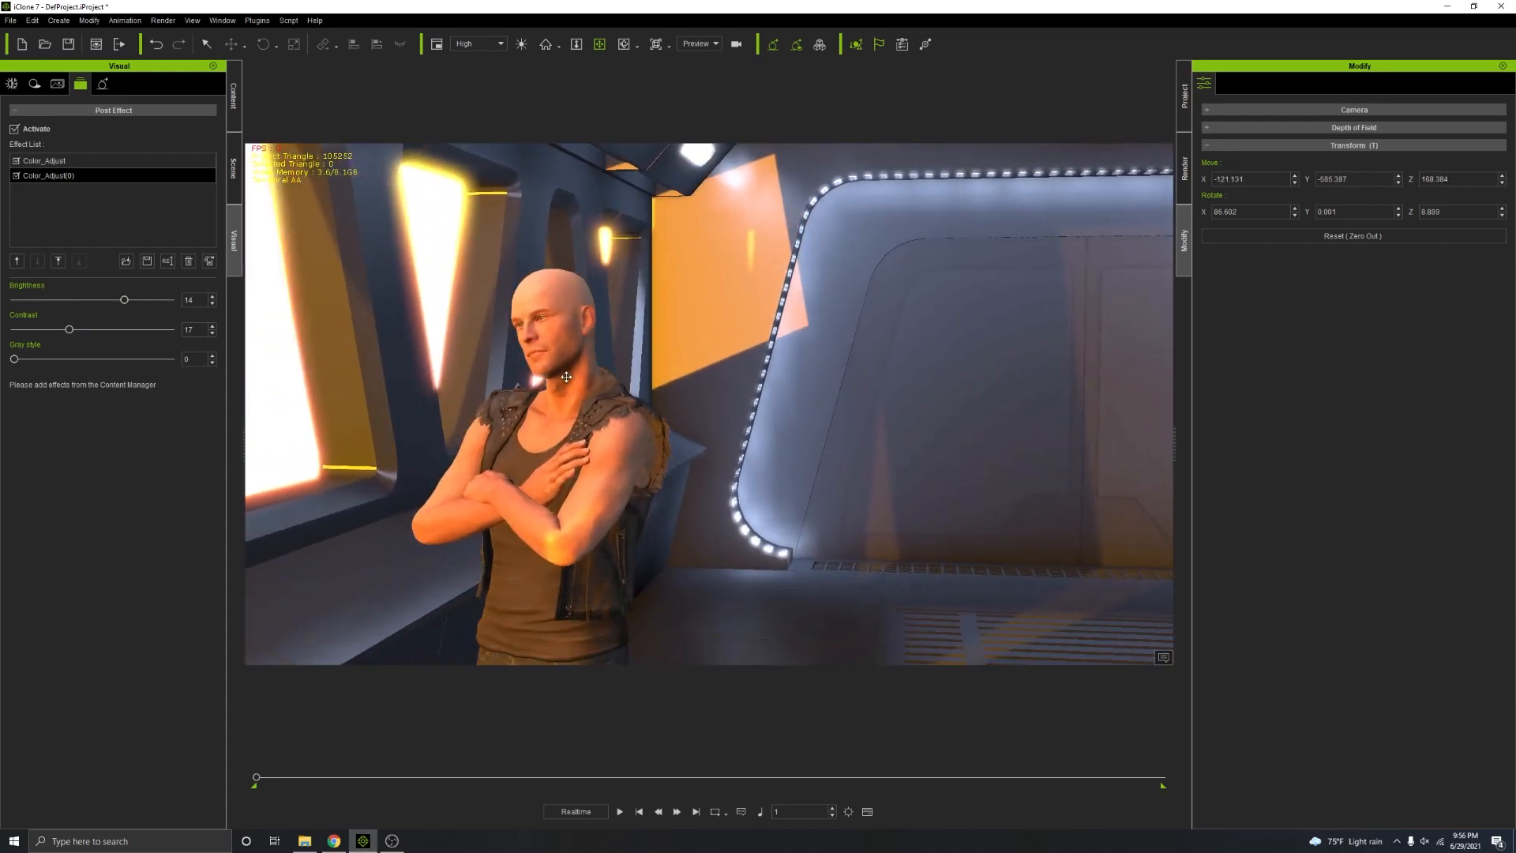
click(566, 376)
right_drag(566, 376, 704, 376)
scroll(704, 376, up, 4)
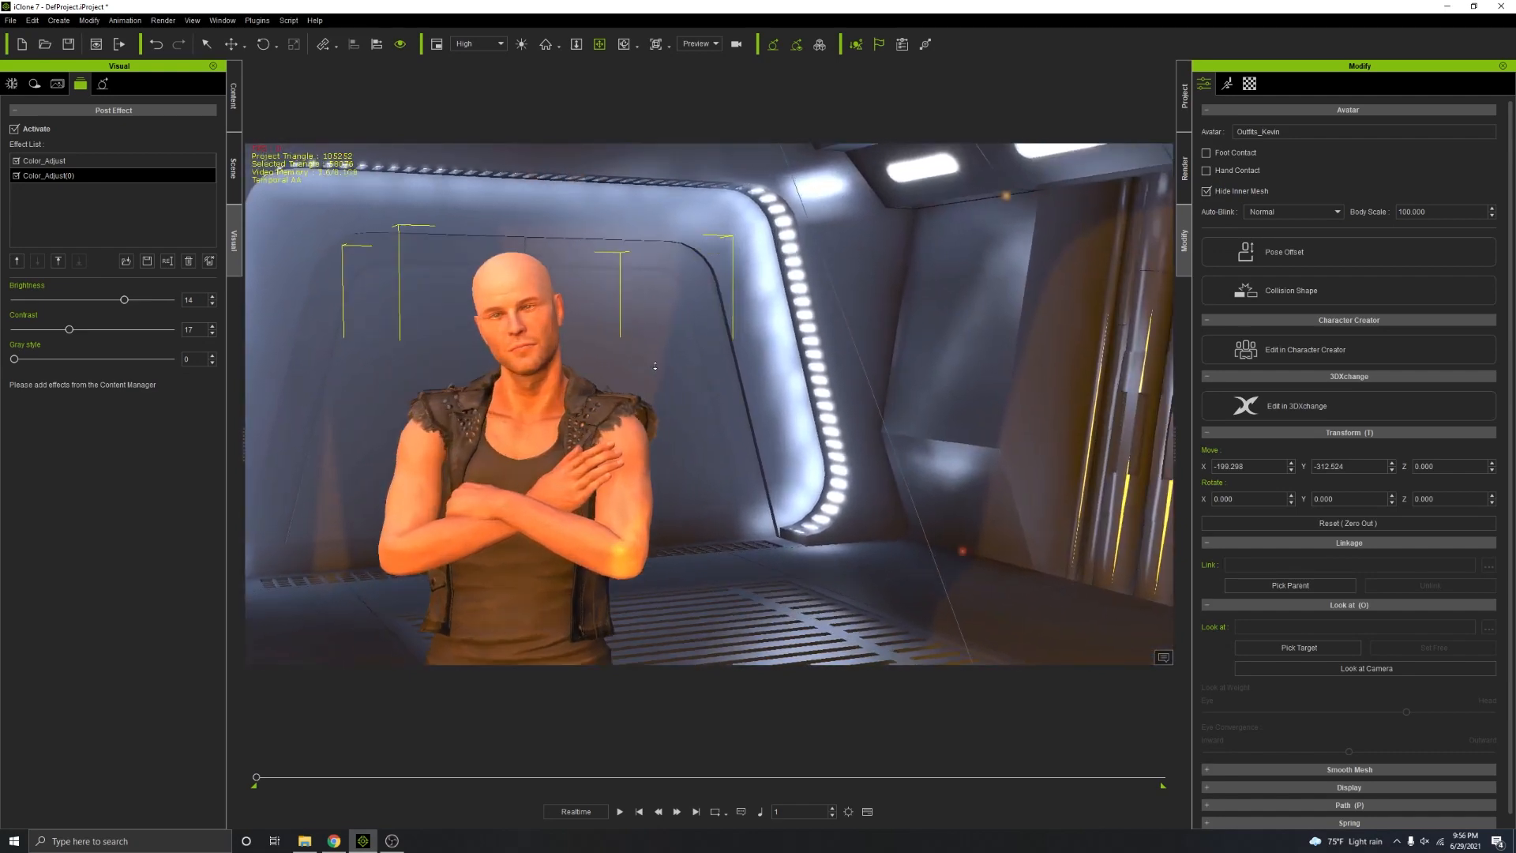
drag(626, 362, 696, 384)
right_drag(696, 384, 585, 390)
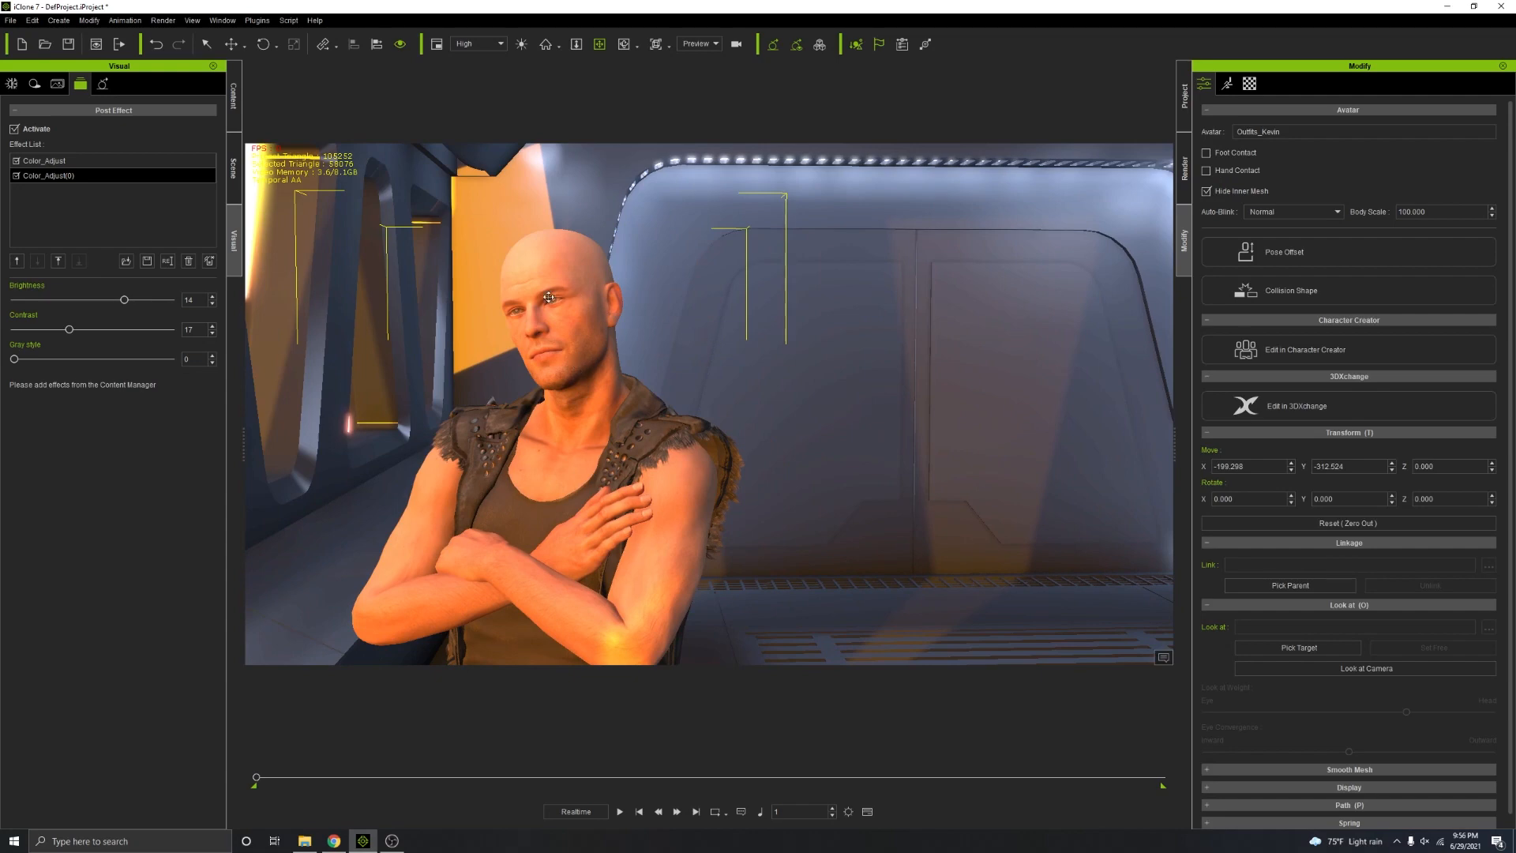
scroll(641, 459, down, 8)
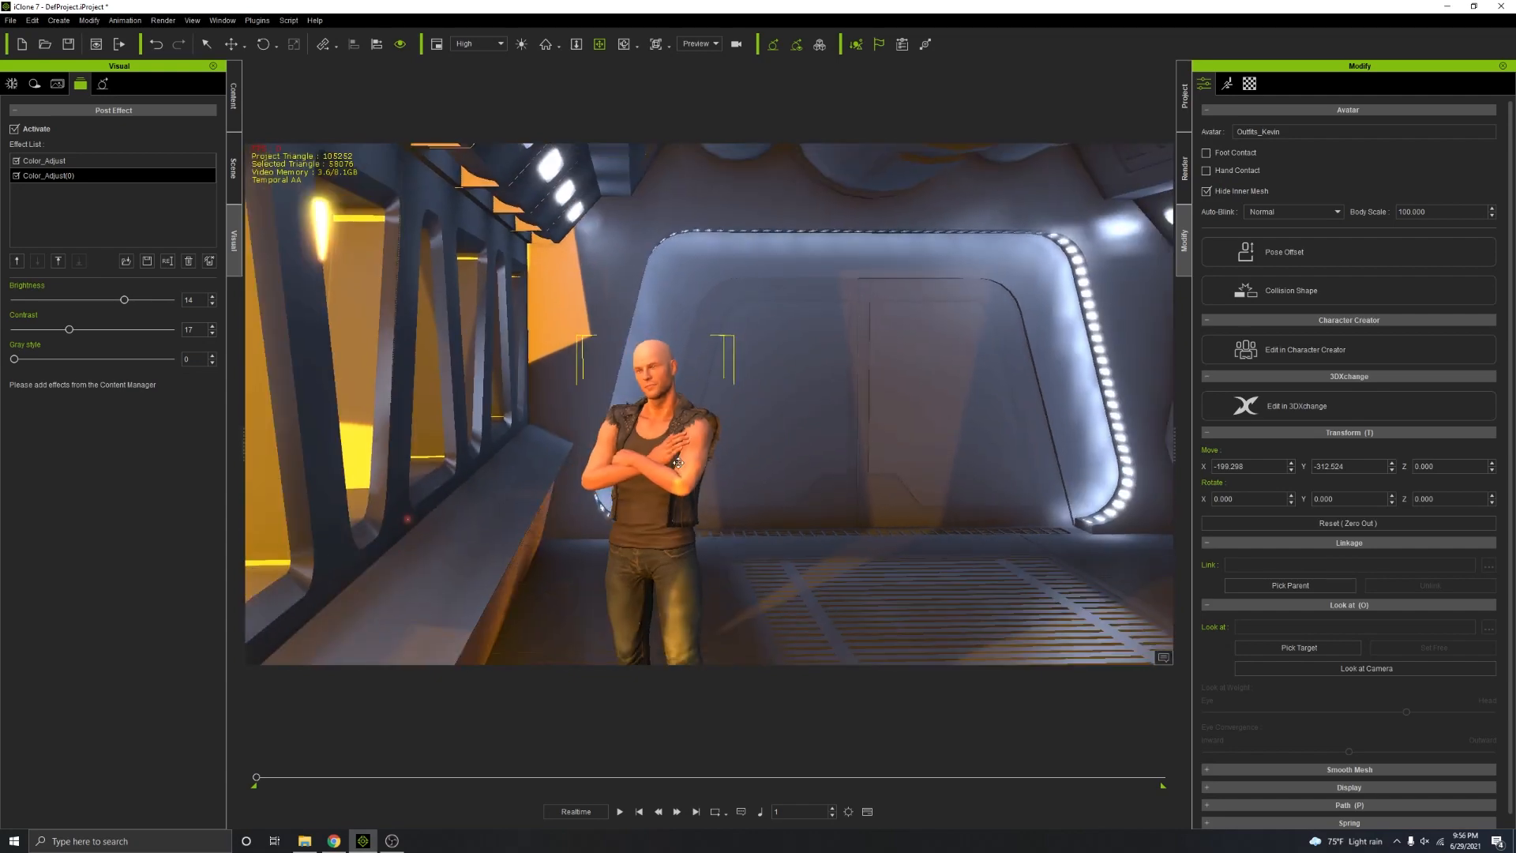
right_drag(642, 459, 627, 427)
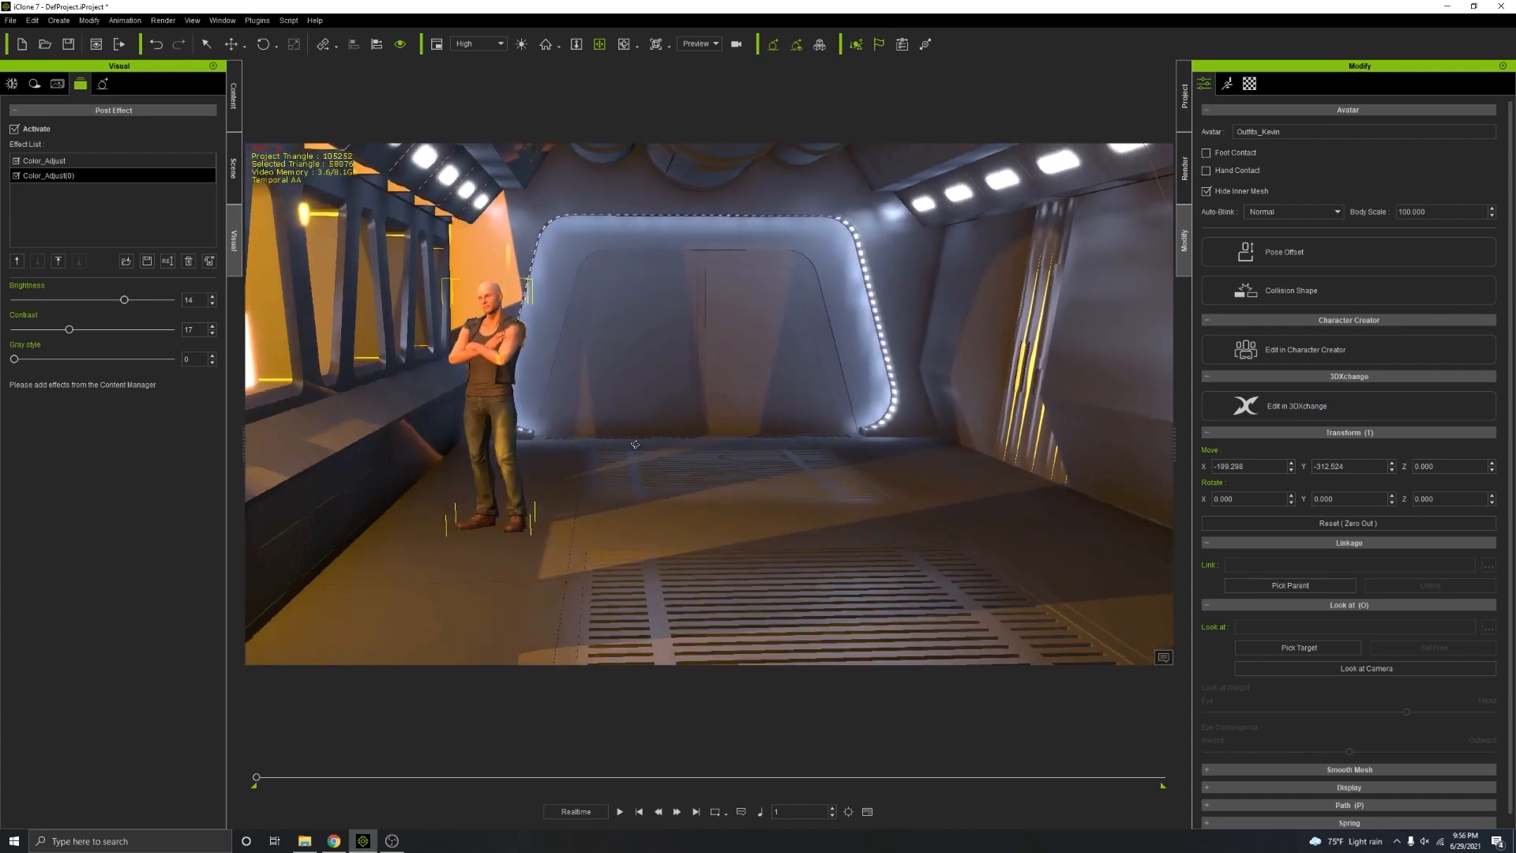
right_drag(635, 445, 667, 457)
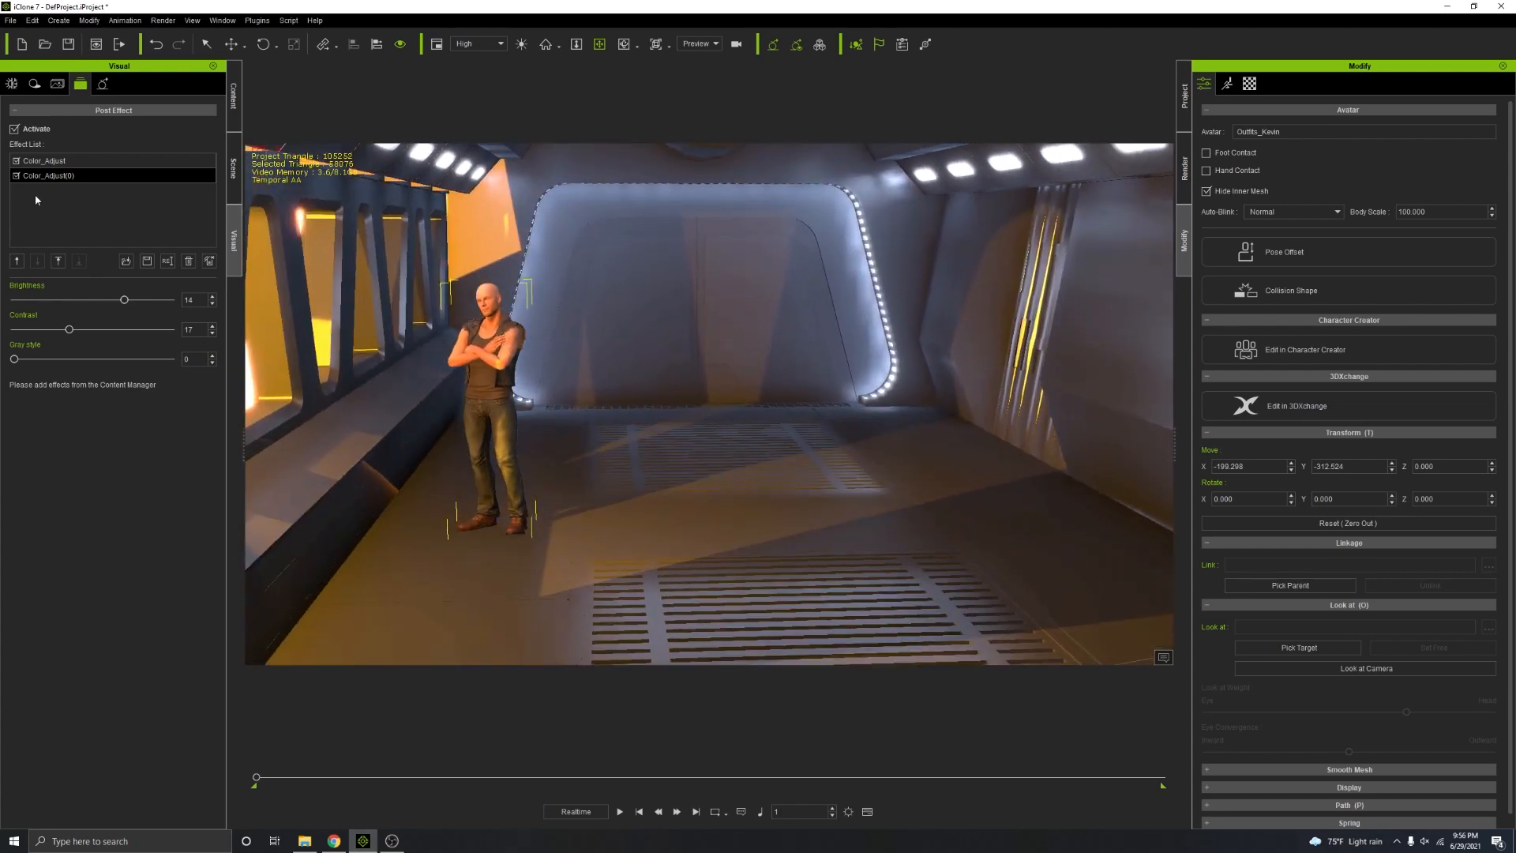
Step: Disable the second Color_Adjust effect and try different brightness levels on the first one
click(17, 176)
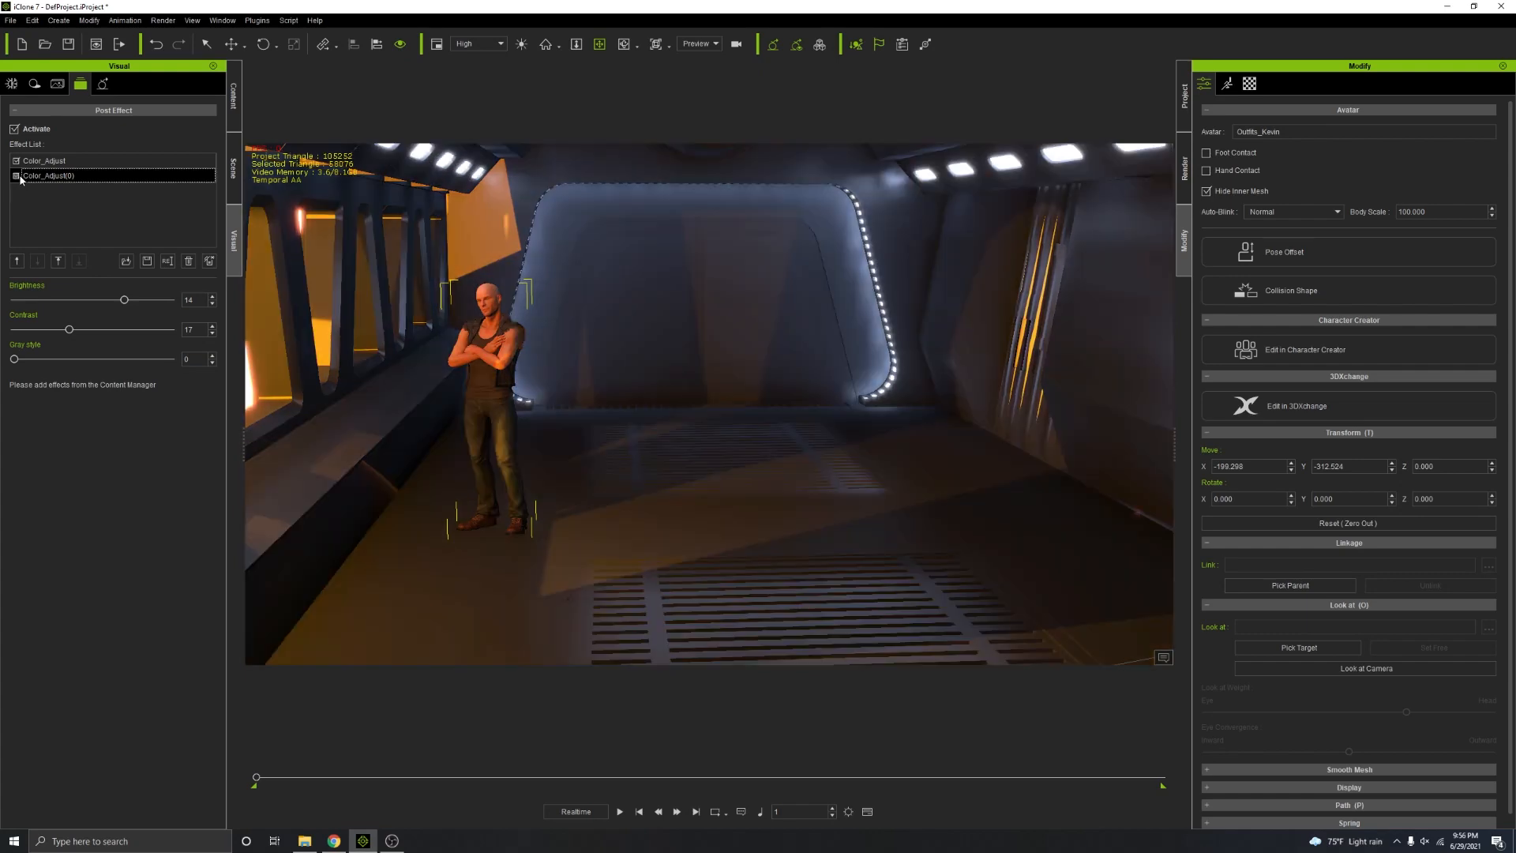
click(43, 161)
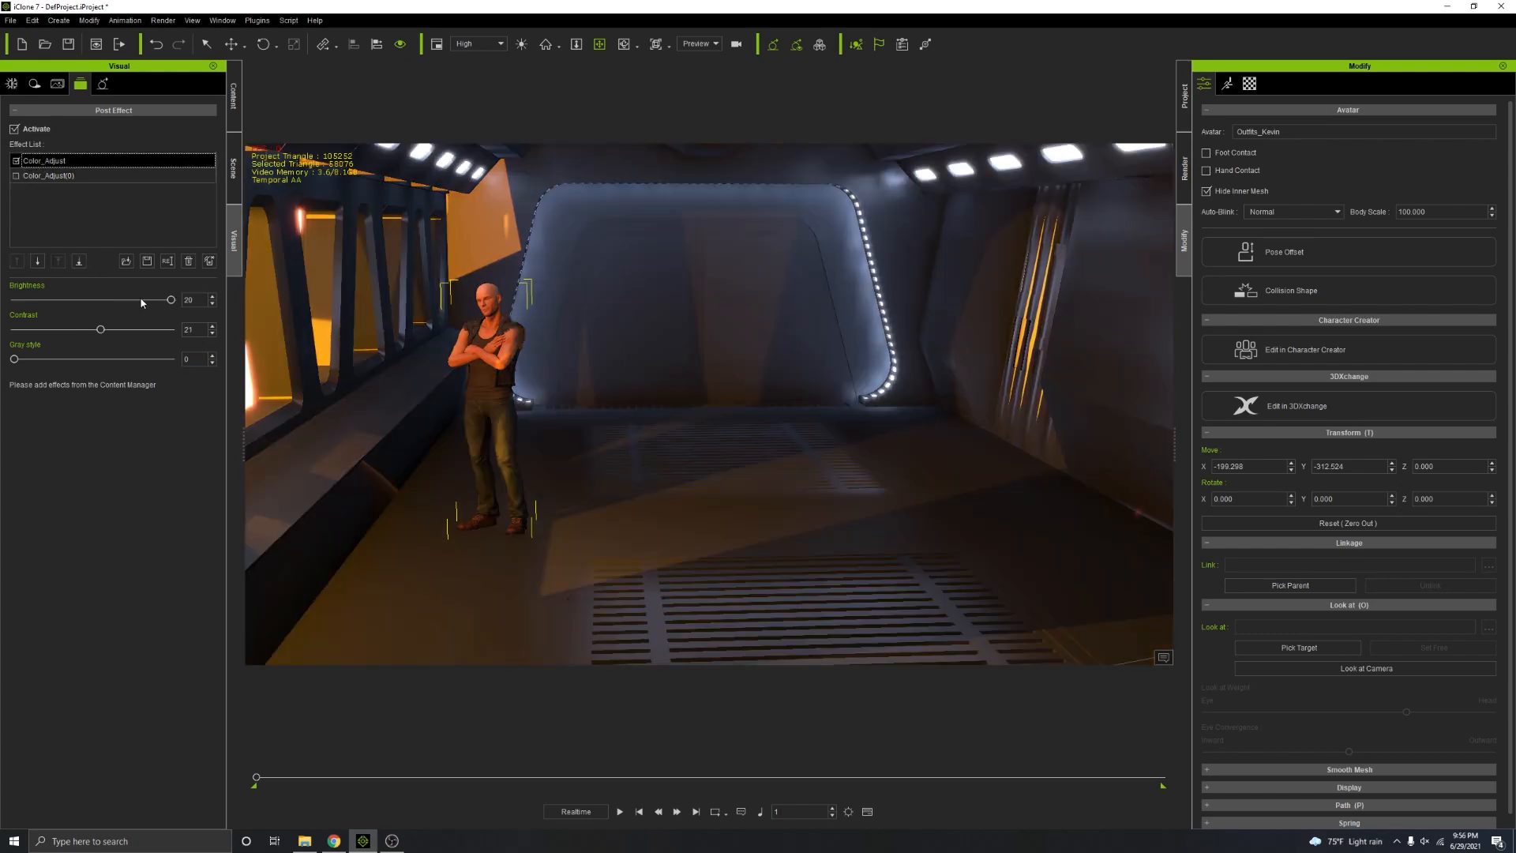
drag(156, 304, 132, 306)
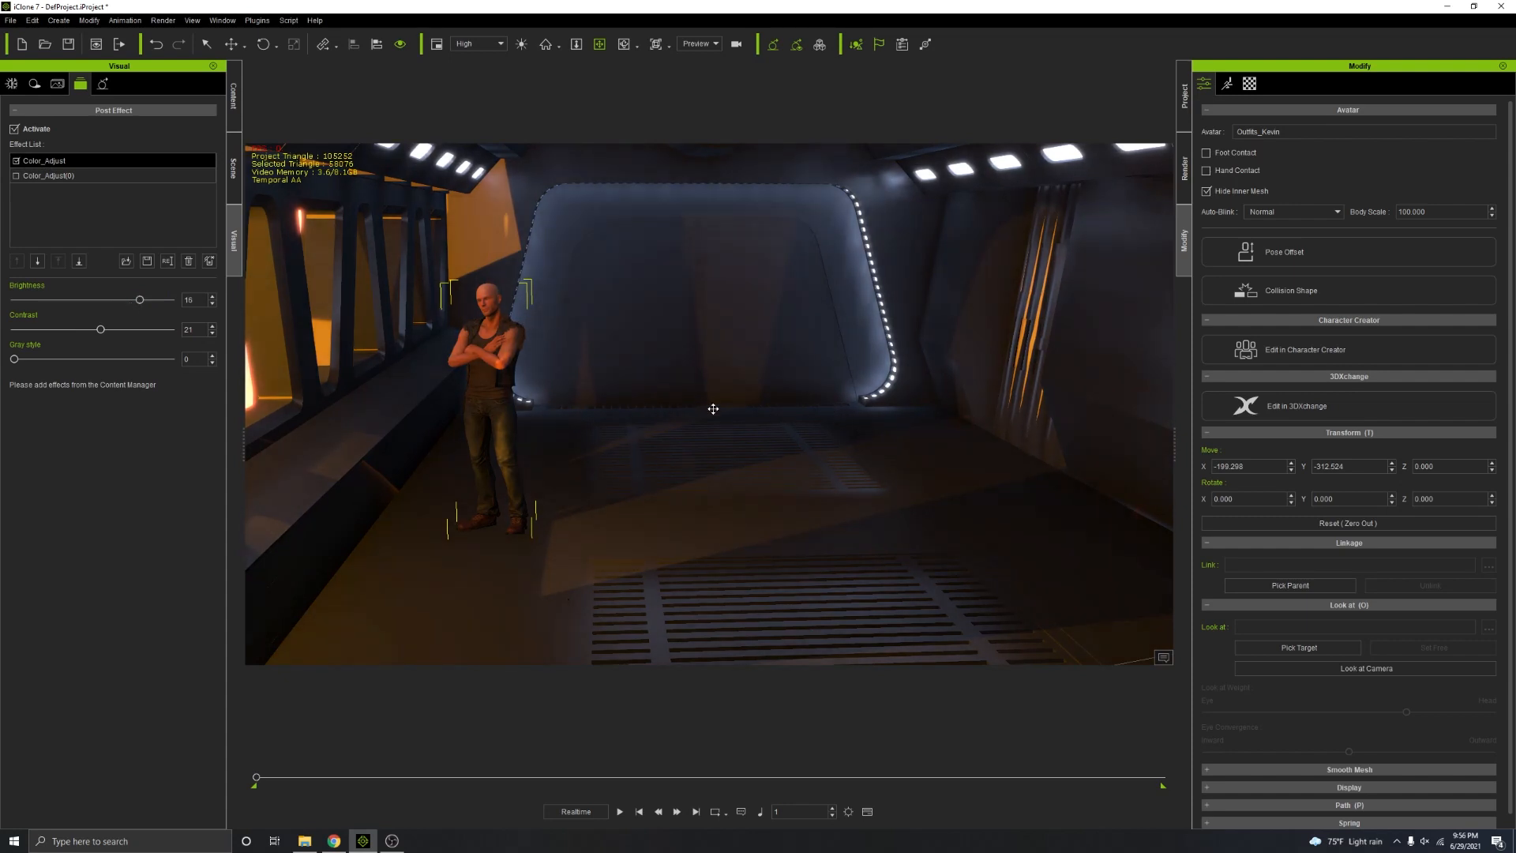
drag(139, 300, 154, 300)
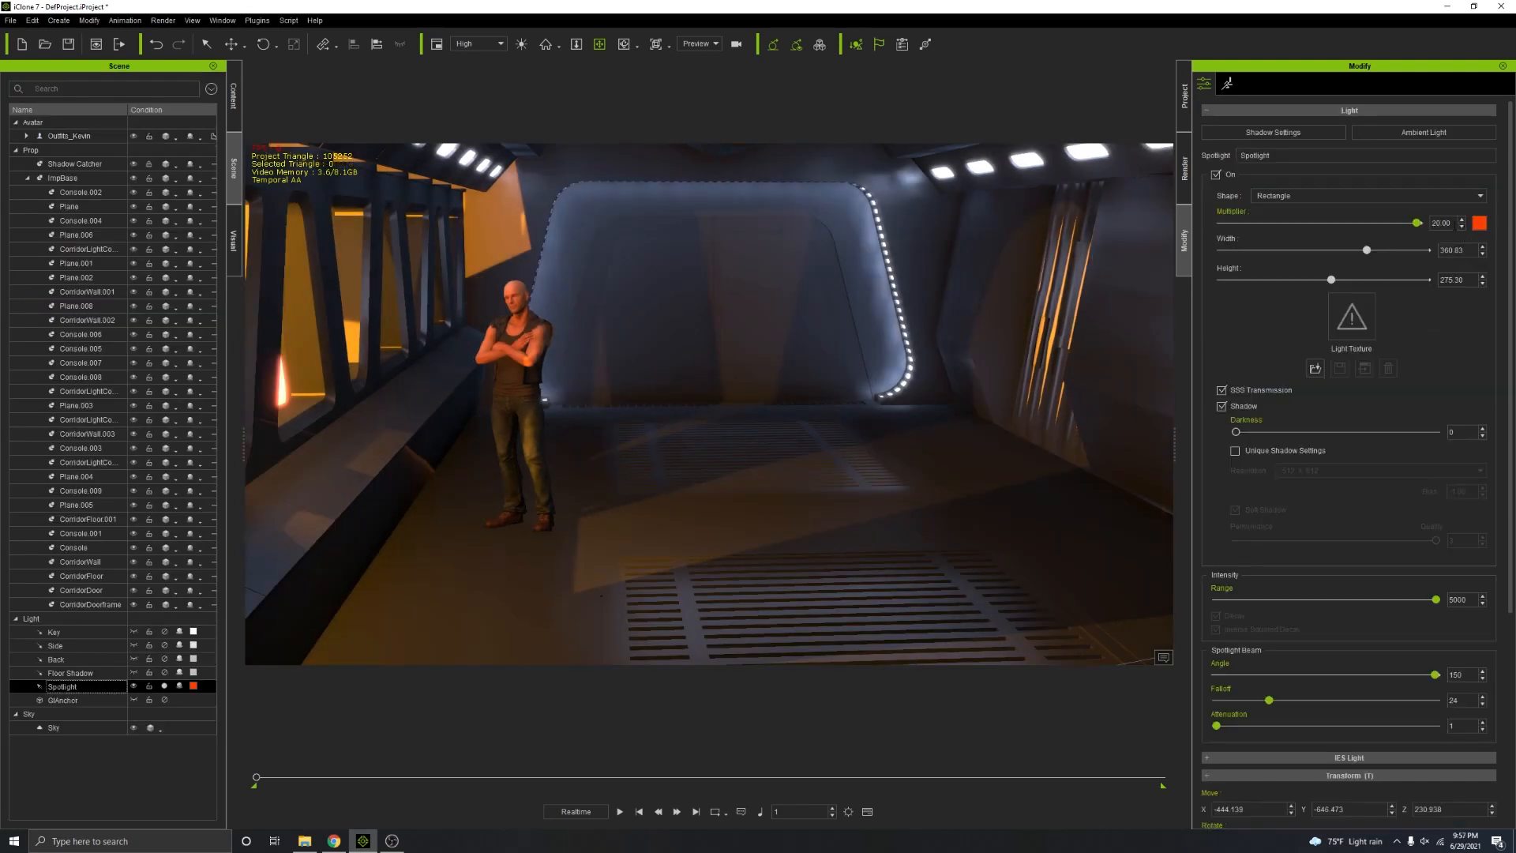
Step: Set the Spotlight's multiplier to 50
drag(1452, 223, 1434, 223)
text(50)
key(Return)
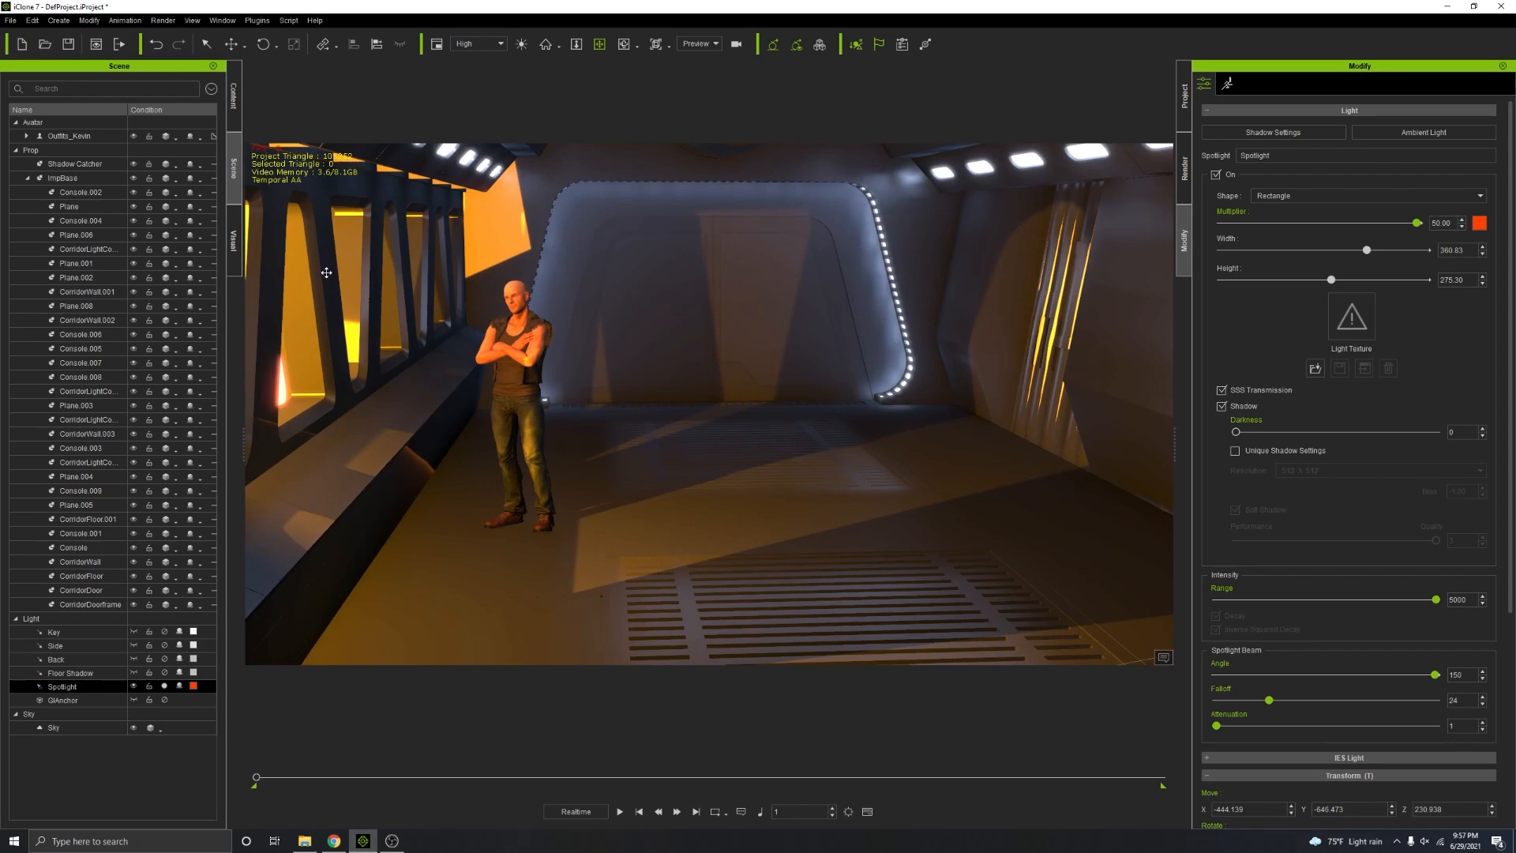
Step: Lower the first Color_Adjust effect's brightness to 12
click(234, 273)
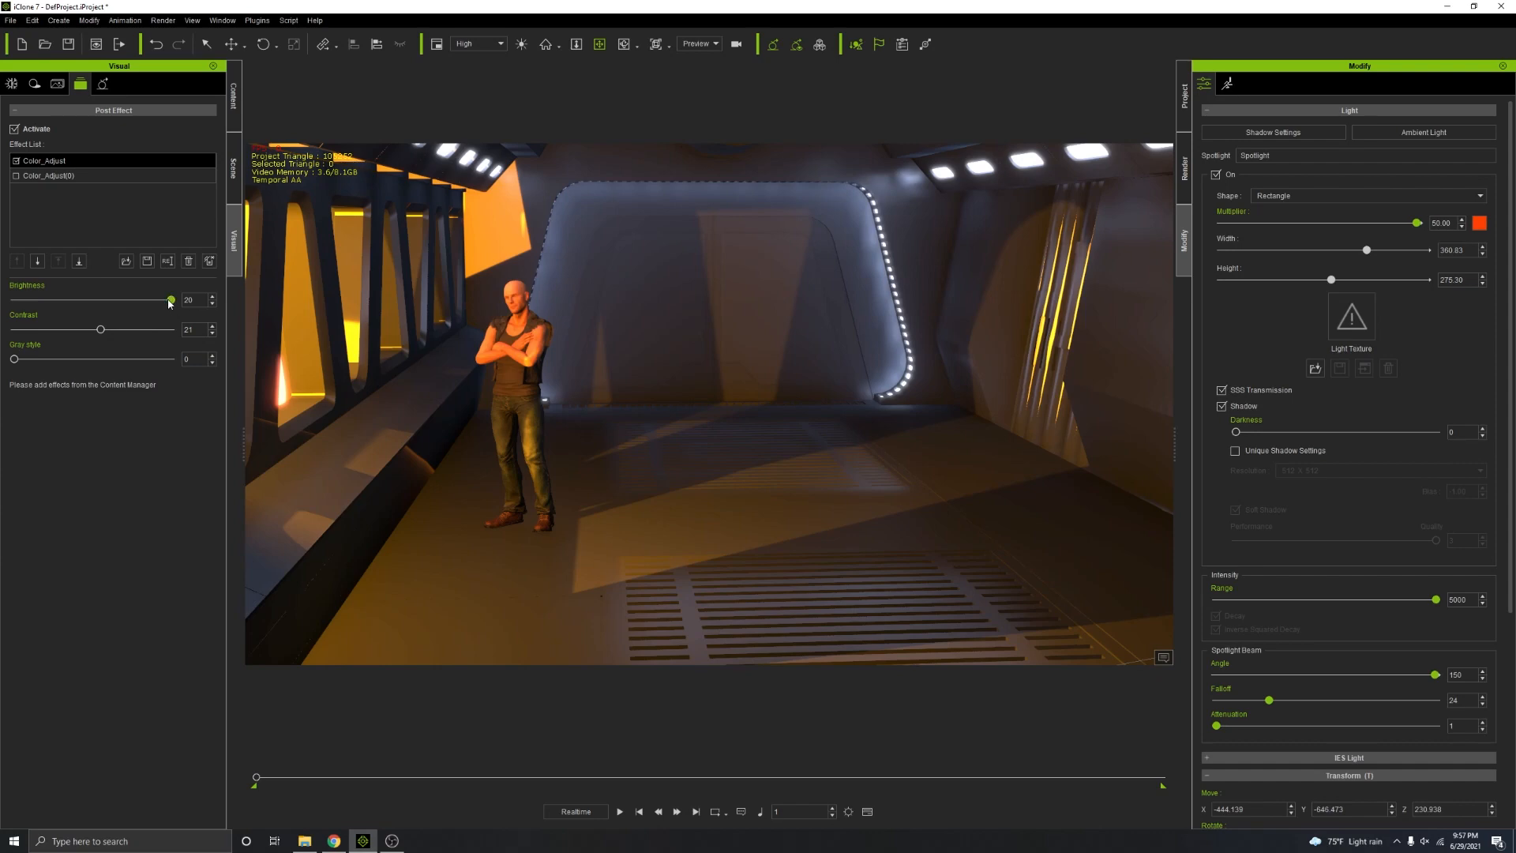
drag(170, 302, 107, 315)
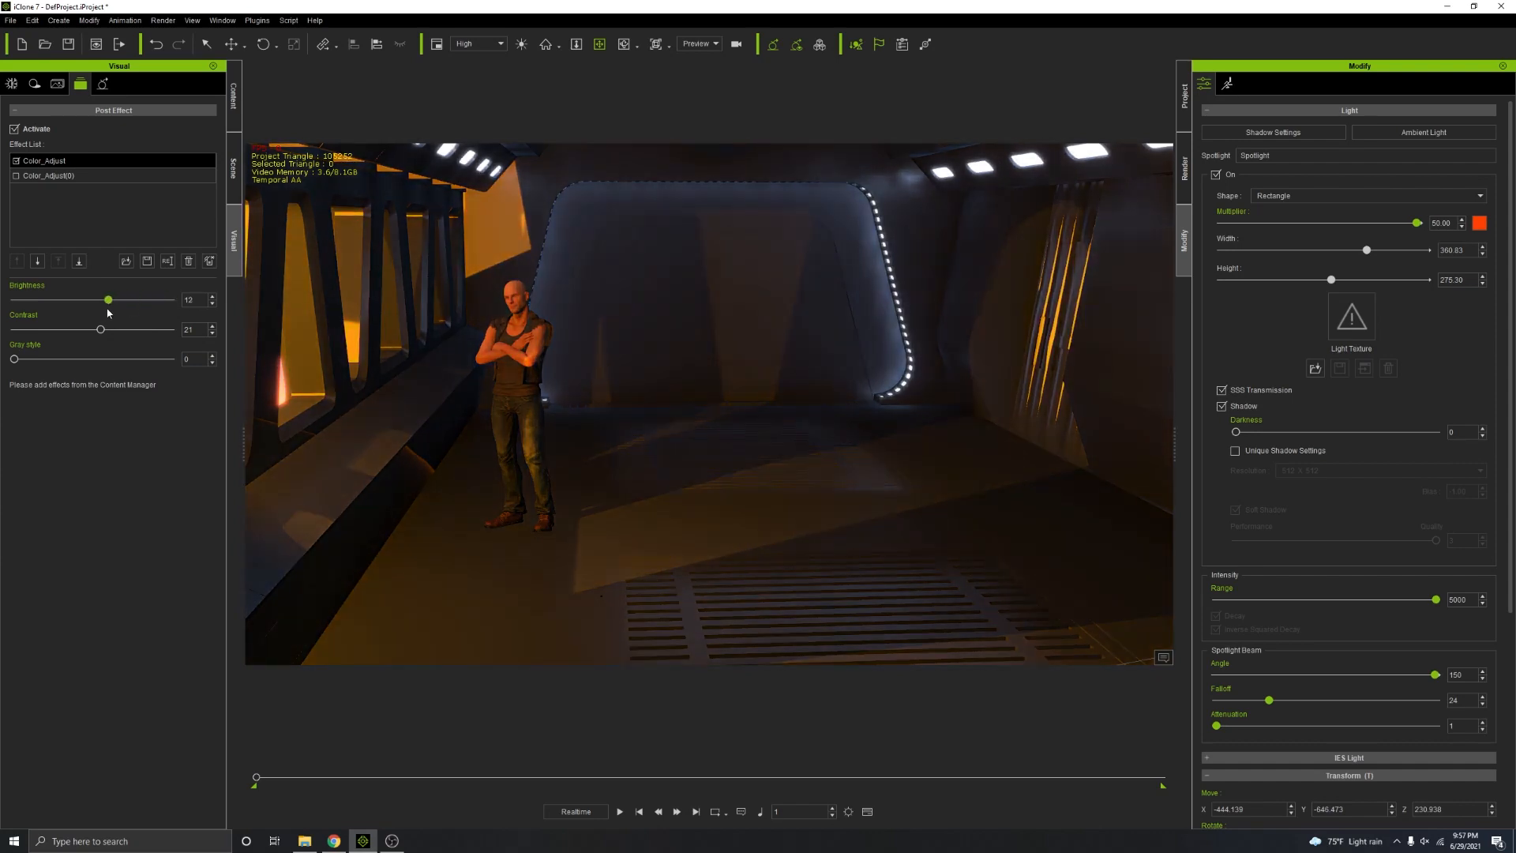
Step: Change the Spotlight's colour to a slightly less saturated orange-red
click(1478, 223)
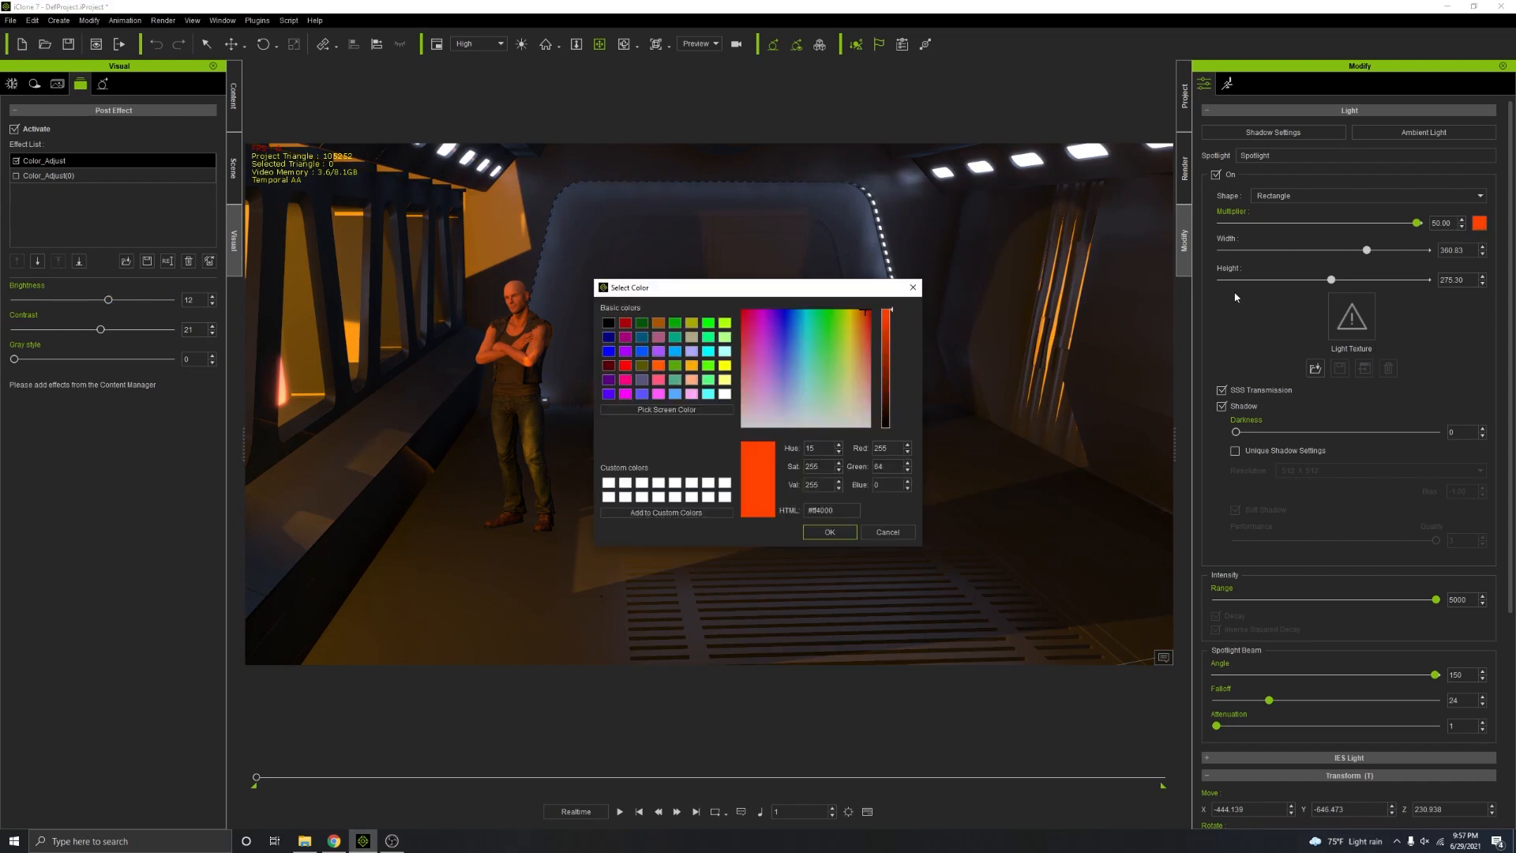
click(865, 323)
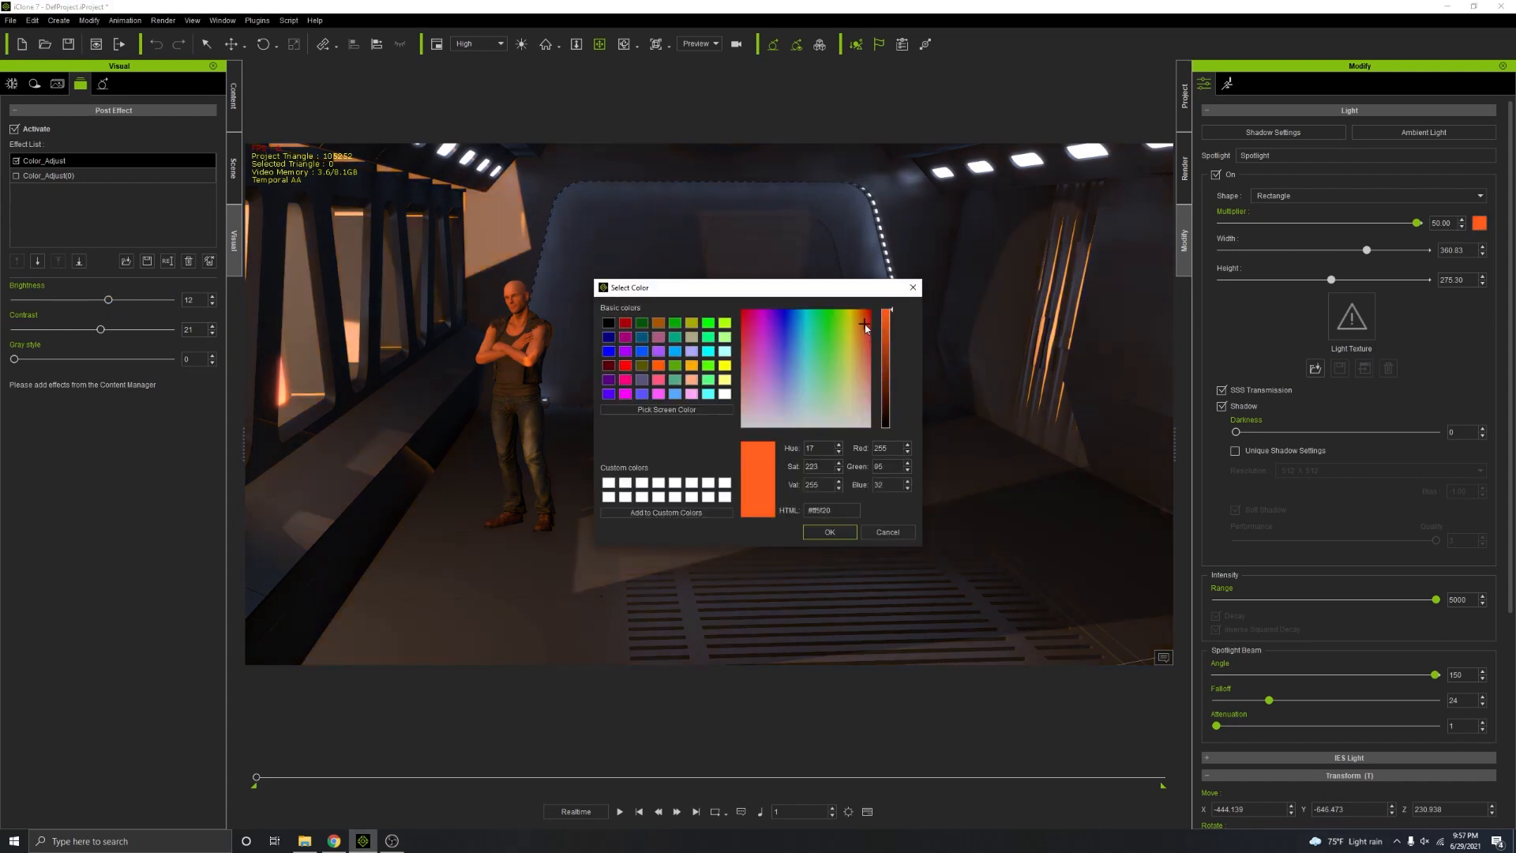
drag(865, 323, 868, 318)
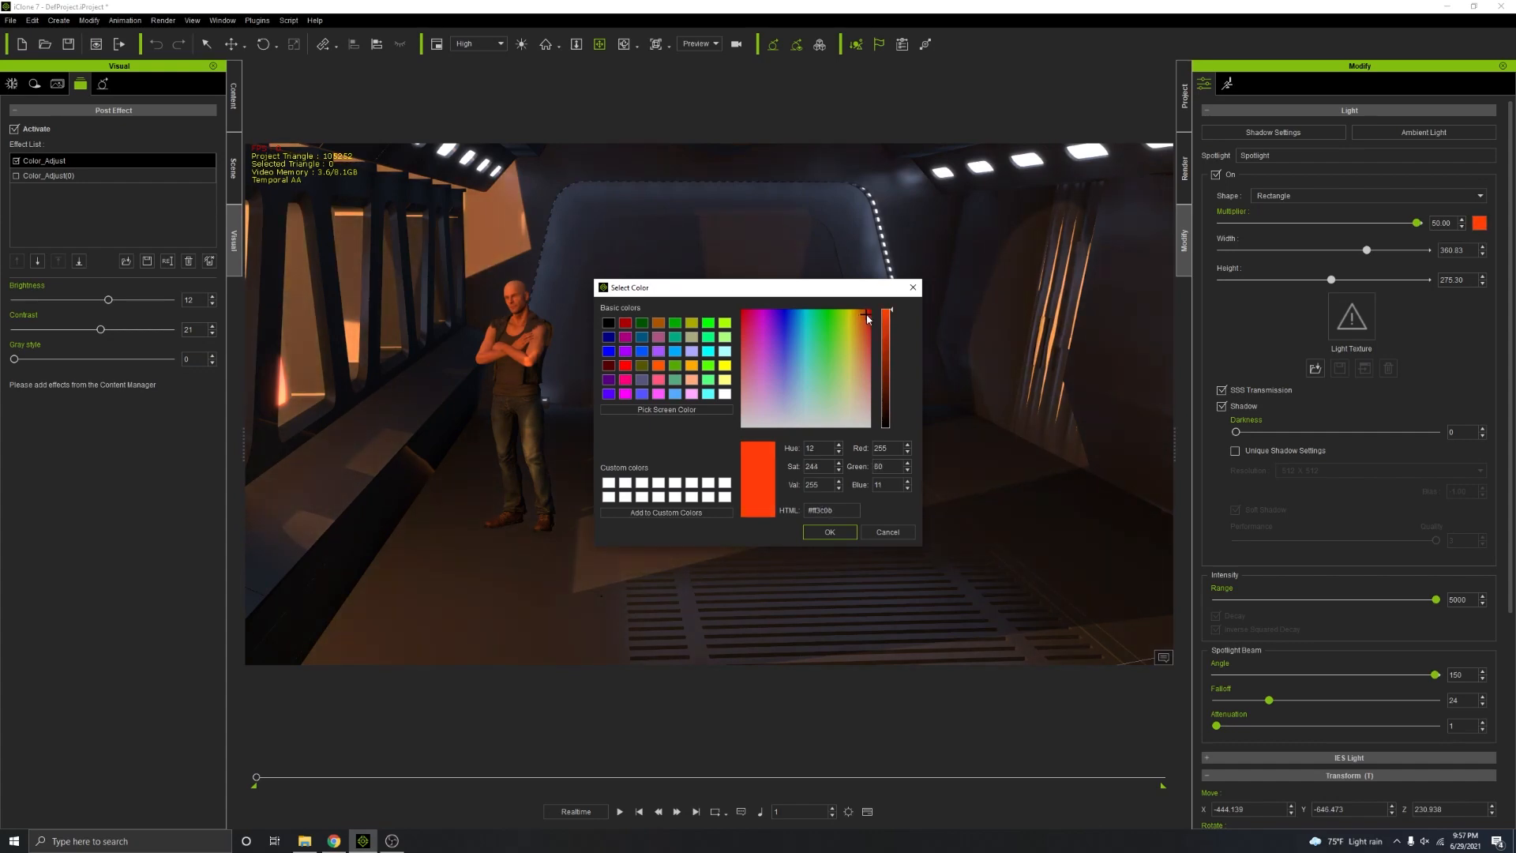
drag(867, 318, 866, 318)
click(830, 532)
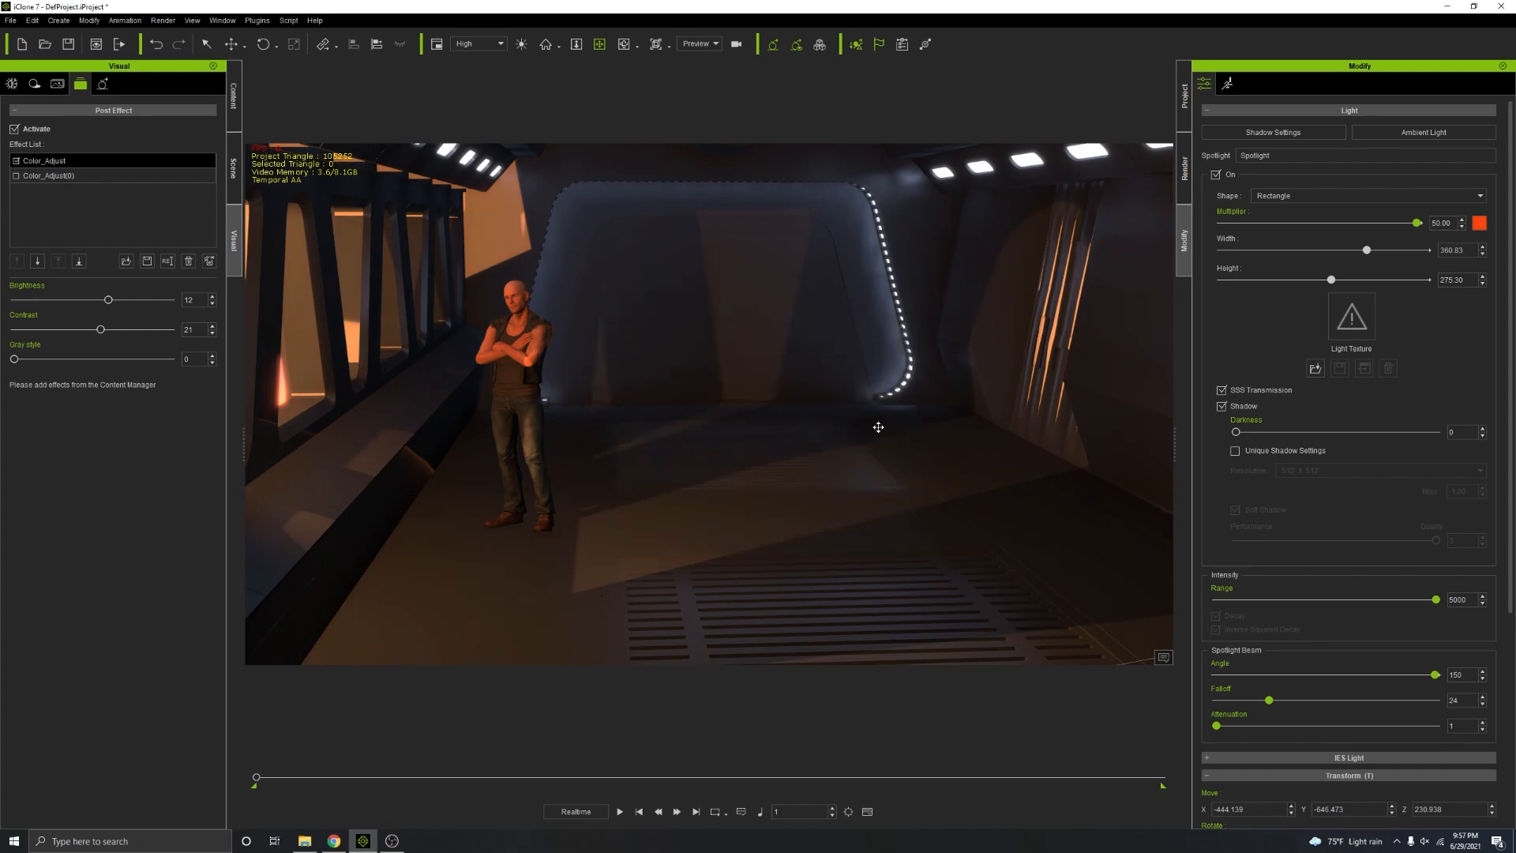
Step: Rotate the Spotlight outside the windows slightly around its vertical axis to redirect its beam along the corridor wall
right_drag(878, 427, 716, 369)
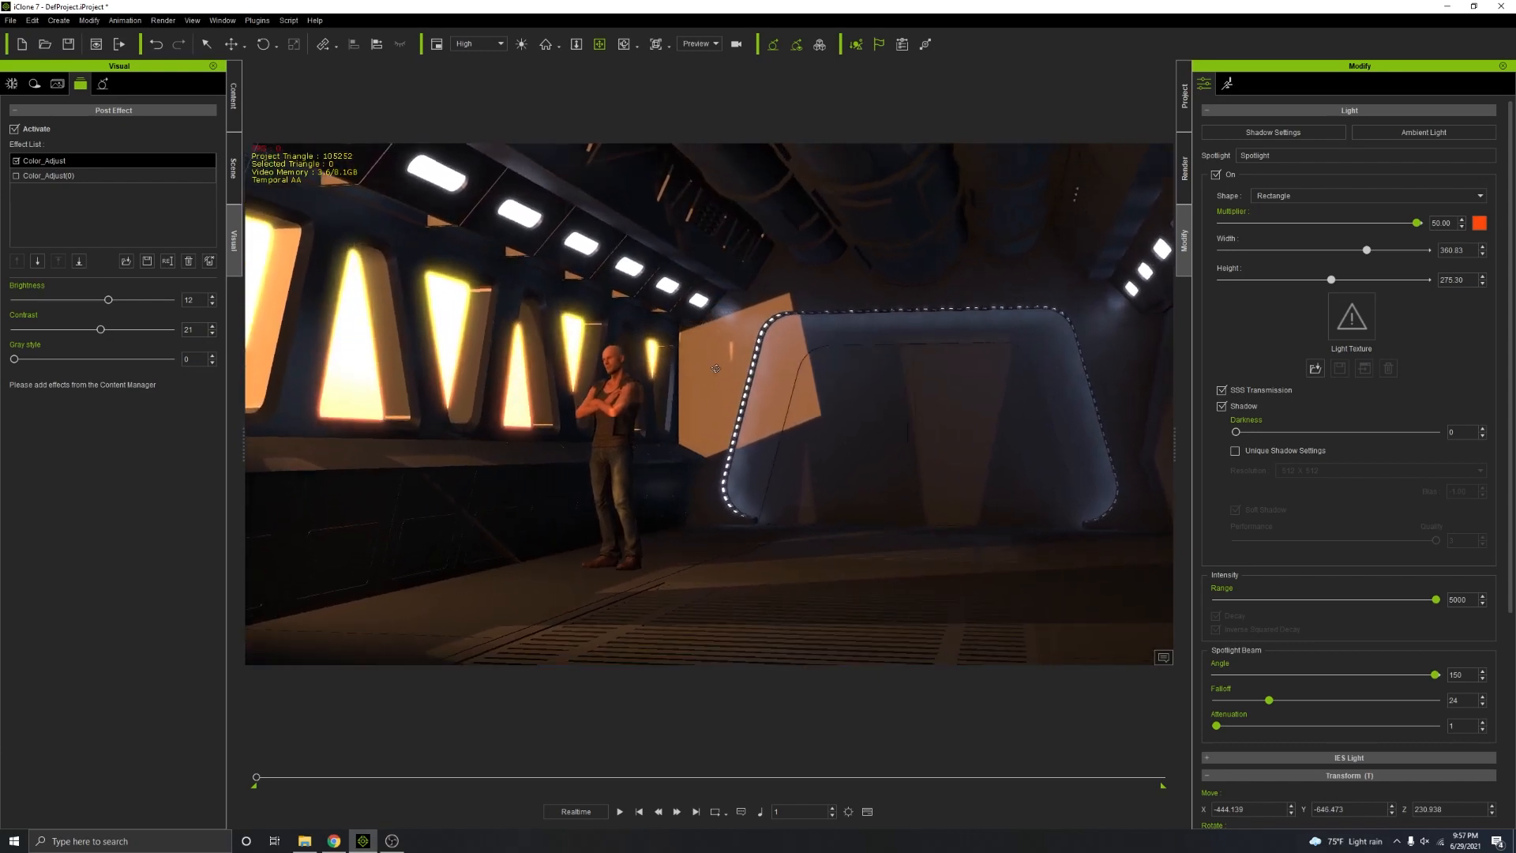
scroll(716, 368, down, 1)
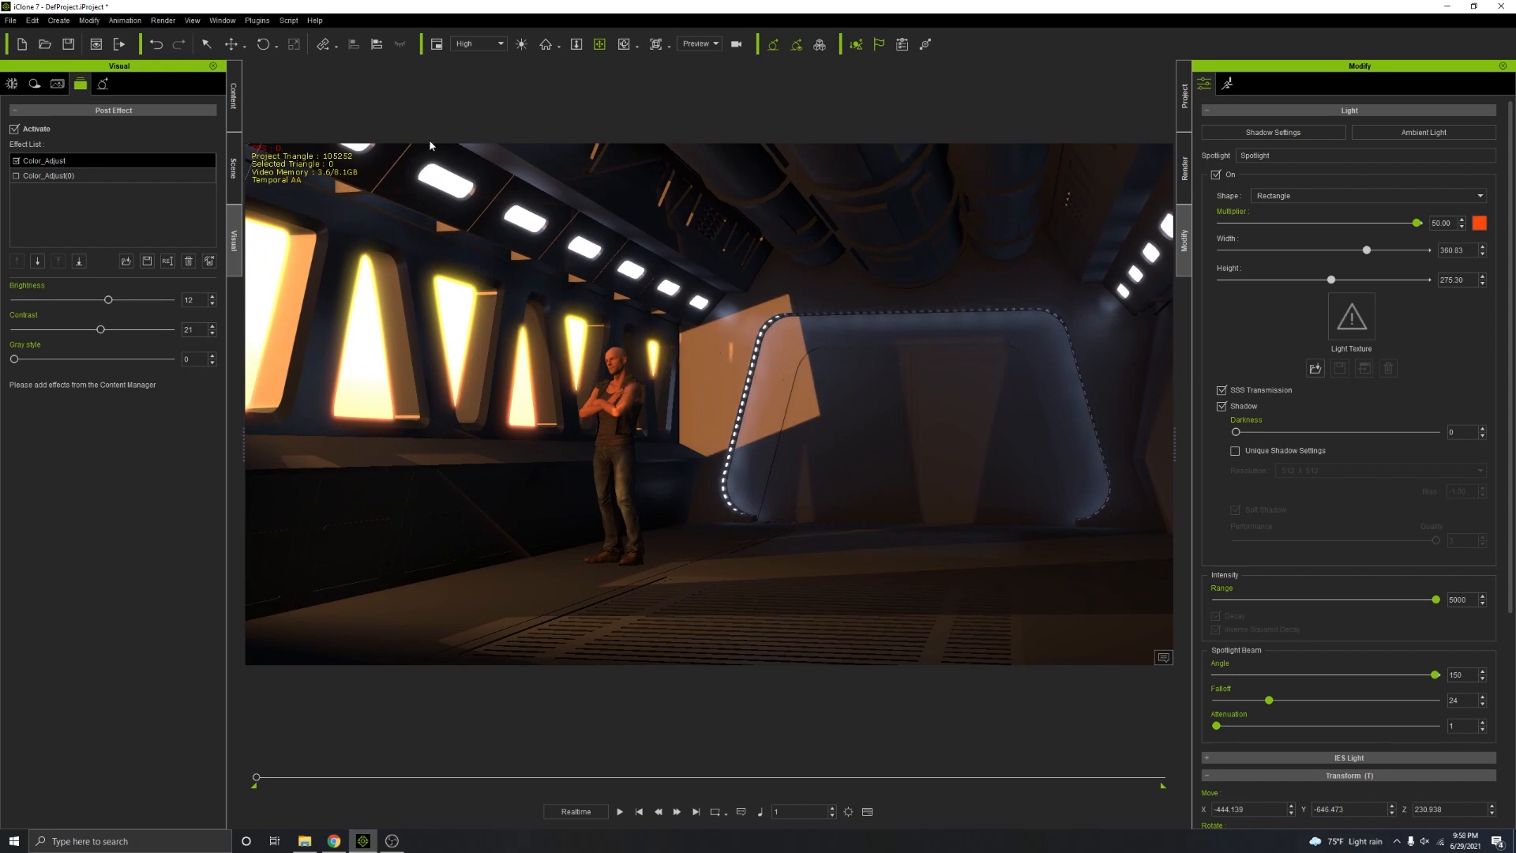
middle_drag(545, 347, 736, 359)
scroll(720, 362, down, 2)
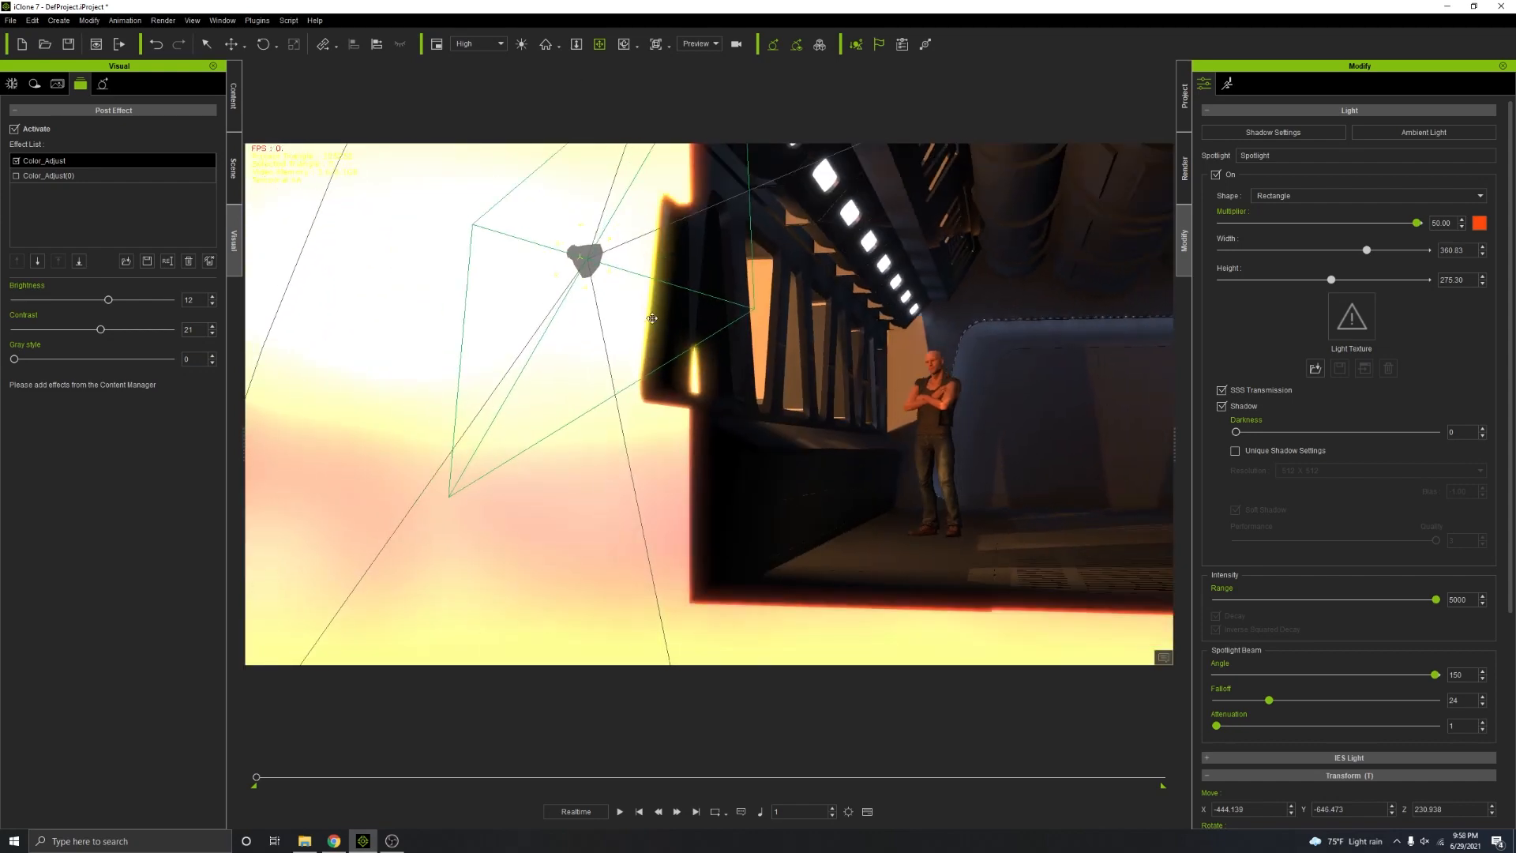
right_drag(582, 301, 760, 369)
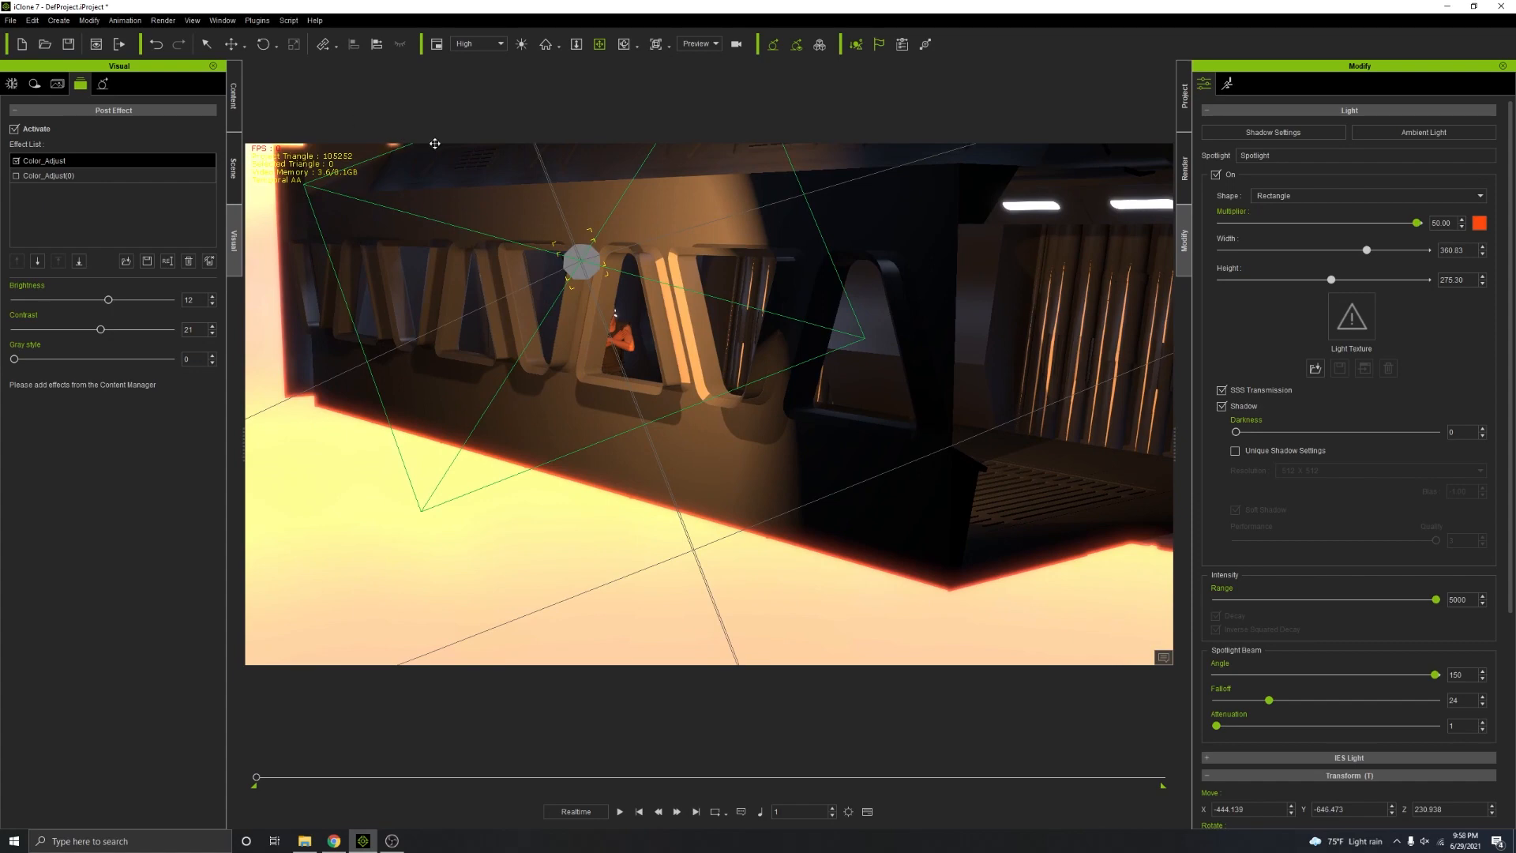
click(263, 44)
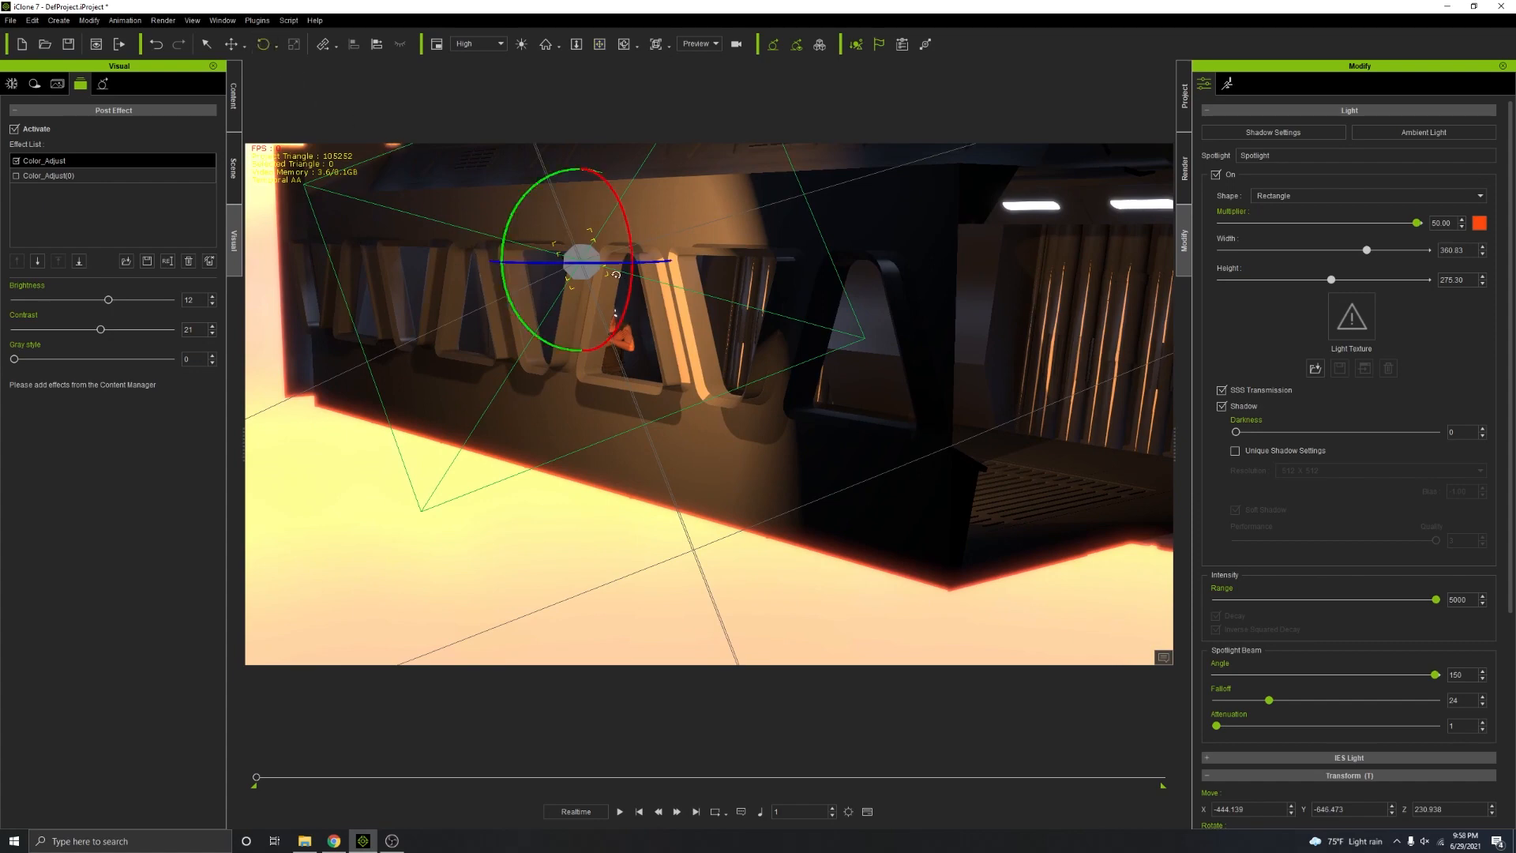
drag(608, 263, 586, 263)
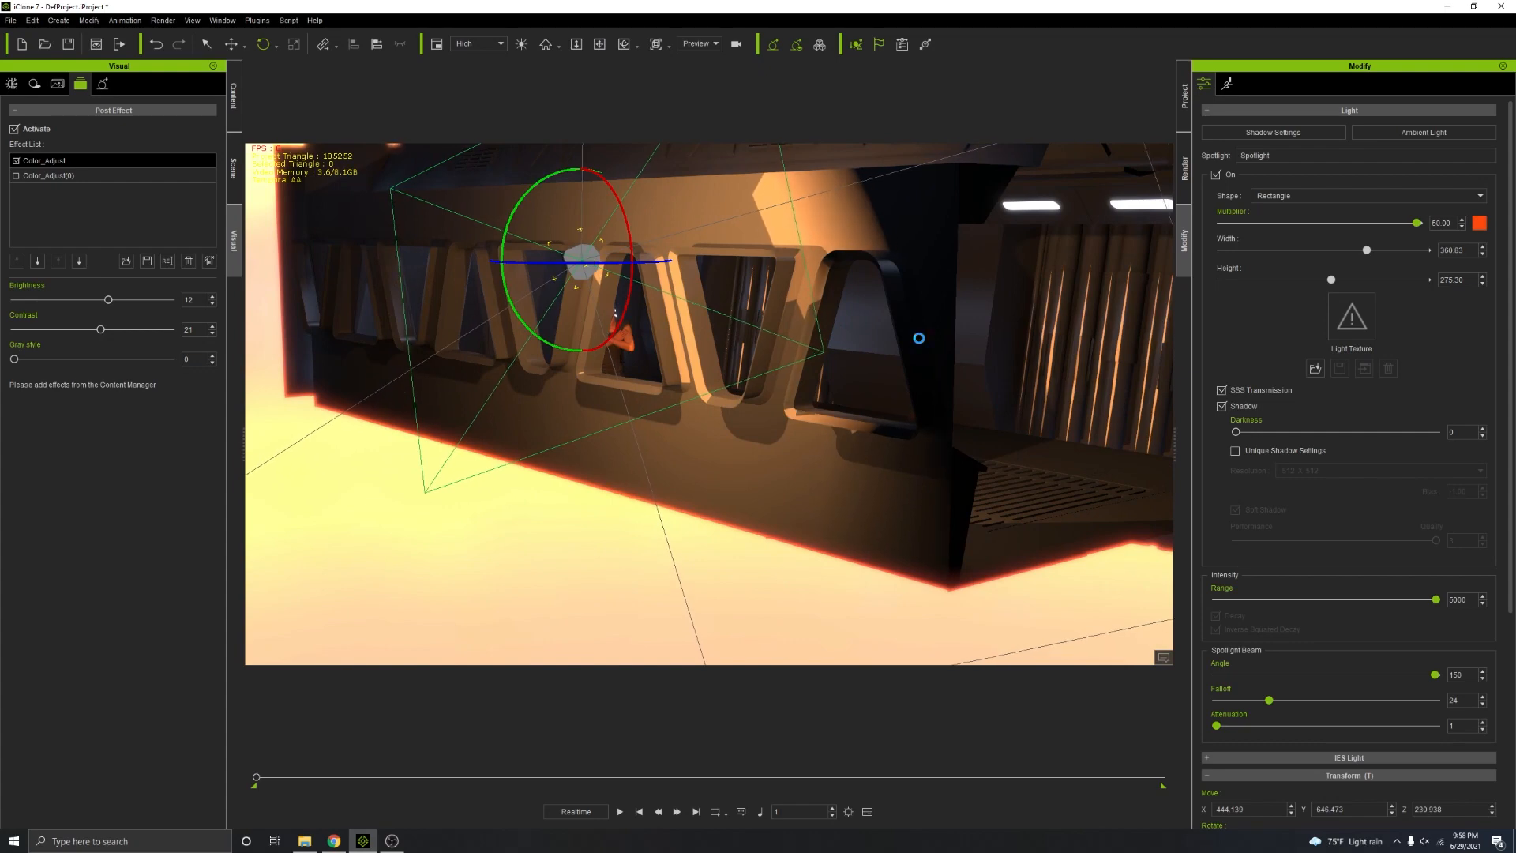
Step: Increase the darkness of the Spotlight's shadow to well over half of its range
right_drag(1022, 344, 866, 387)
scroll(721, 373, up, 8)
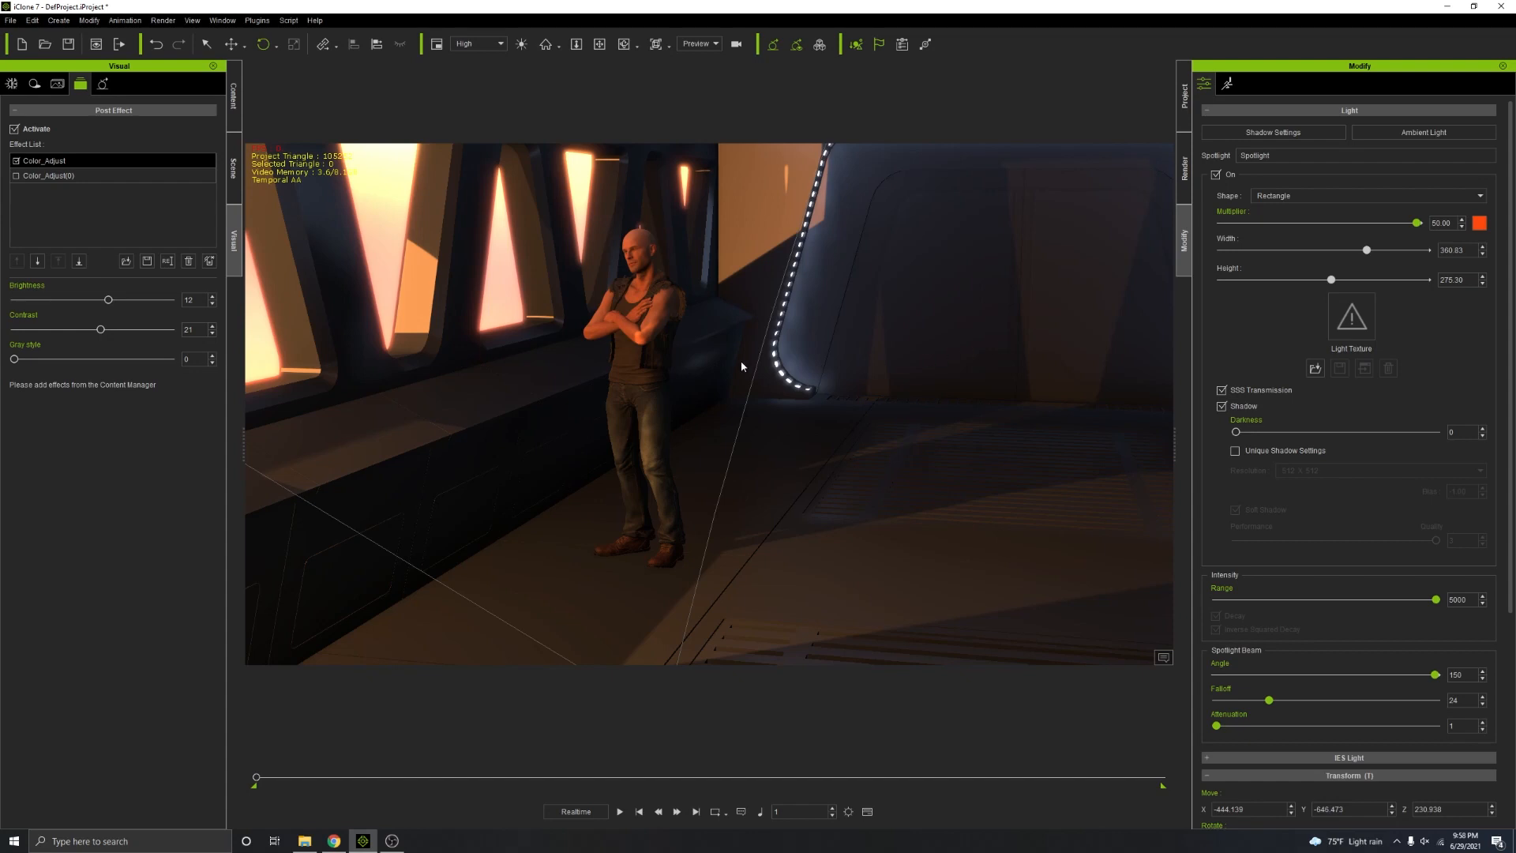
right_drag(742, 366, 830, 501)
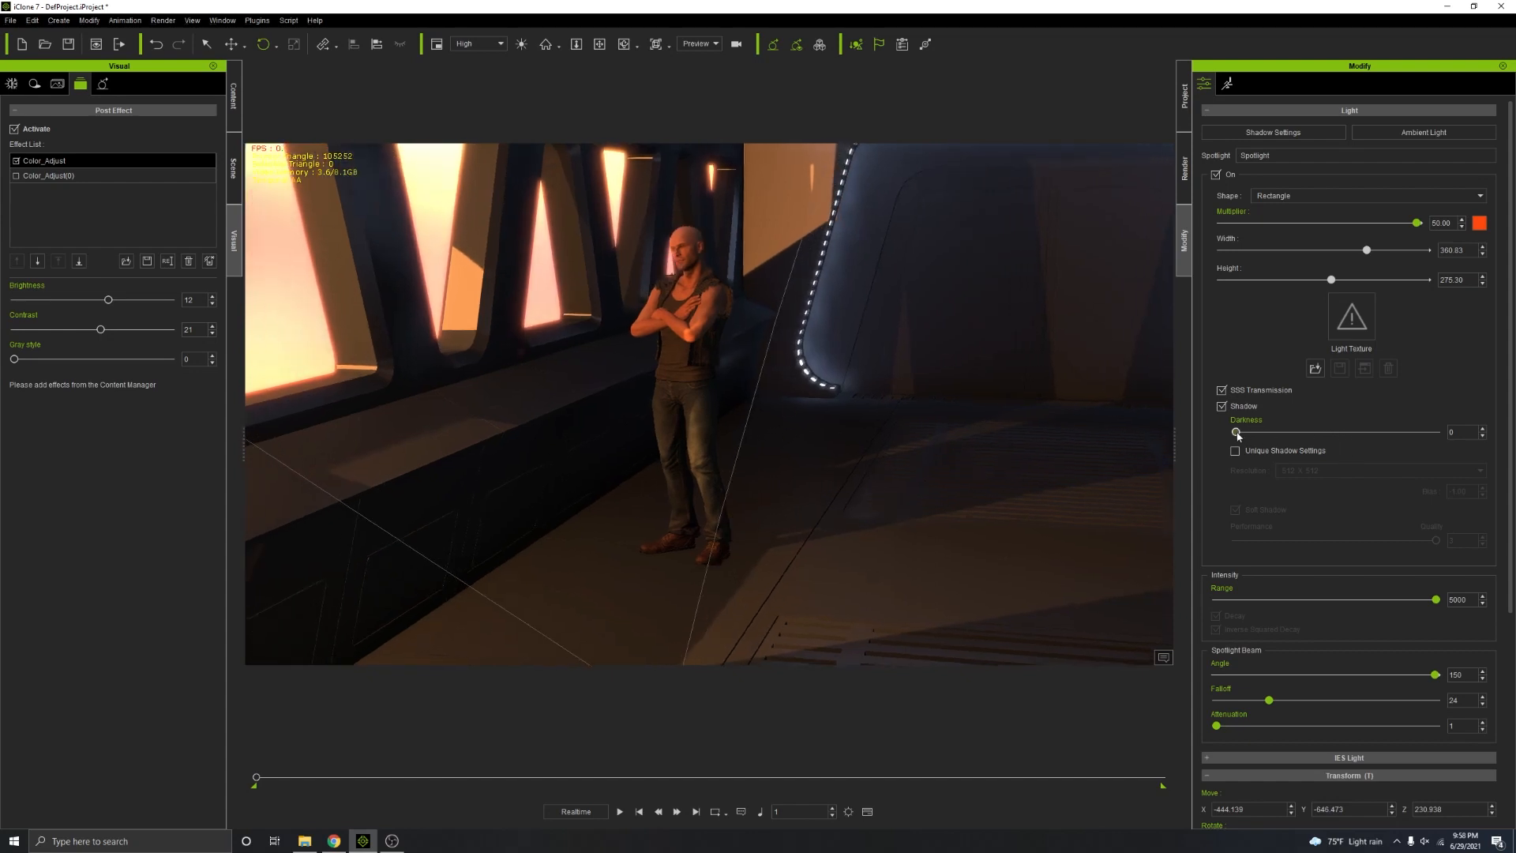
drag(1238, 433, 1380, 433)
Step: Select the standing character, examine the lighting on him and the corridor, and show the scene's object list
right_drag(781, 436, 586, 366)
click(580, 355)
right_drag(695, 466, 714, 460)
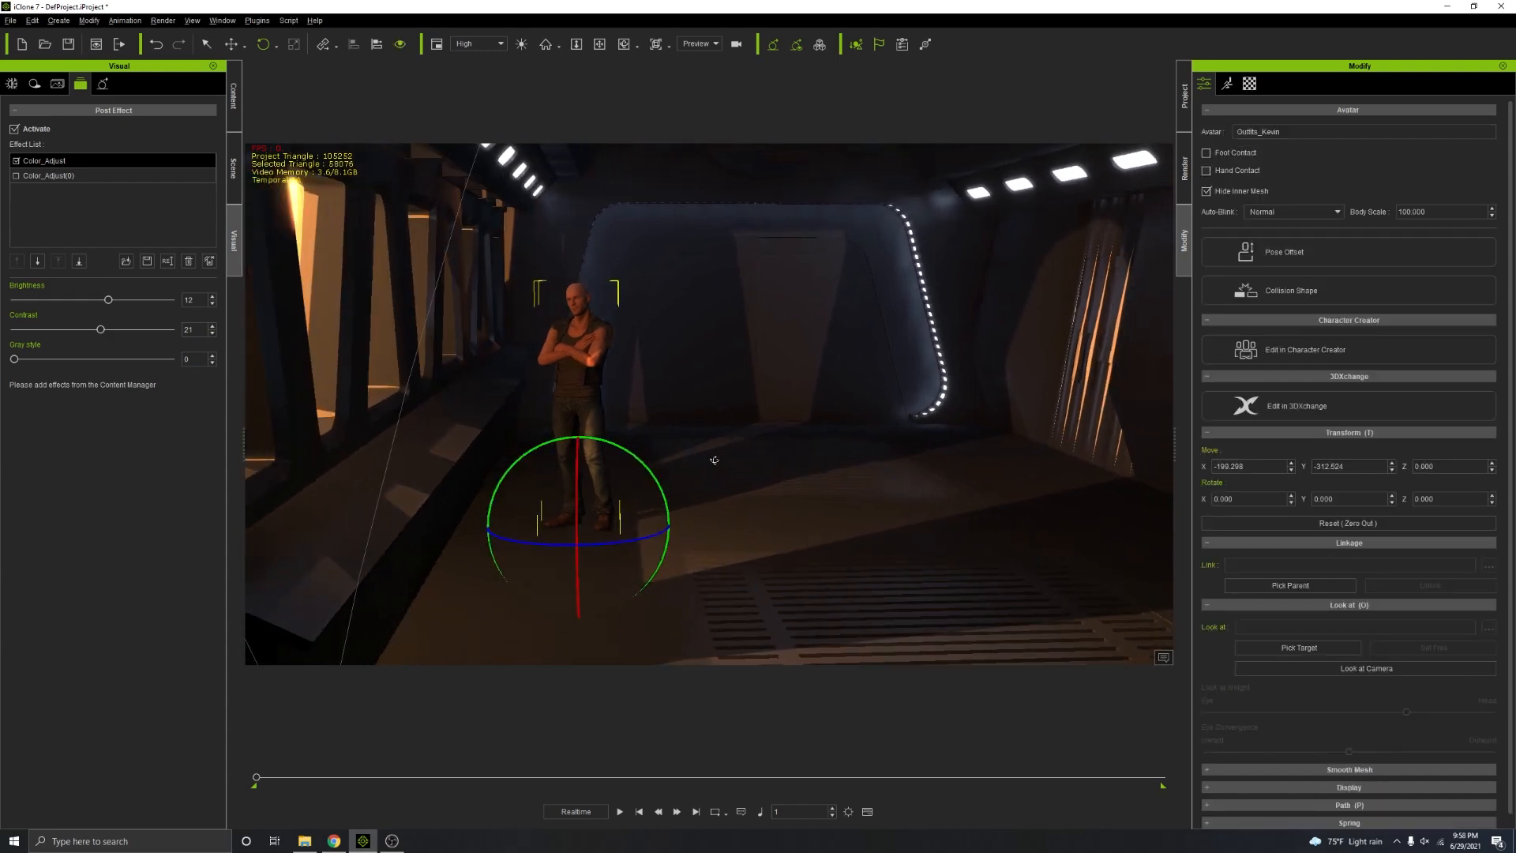
middle_drag(751, 463, 708, 471)
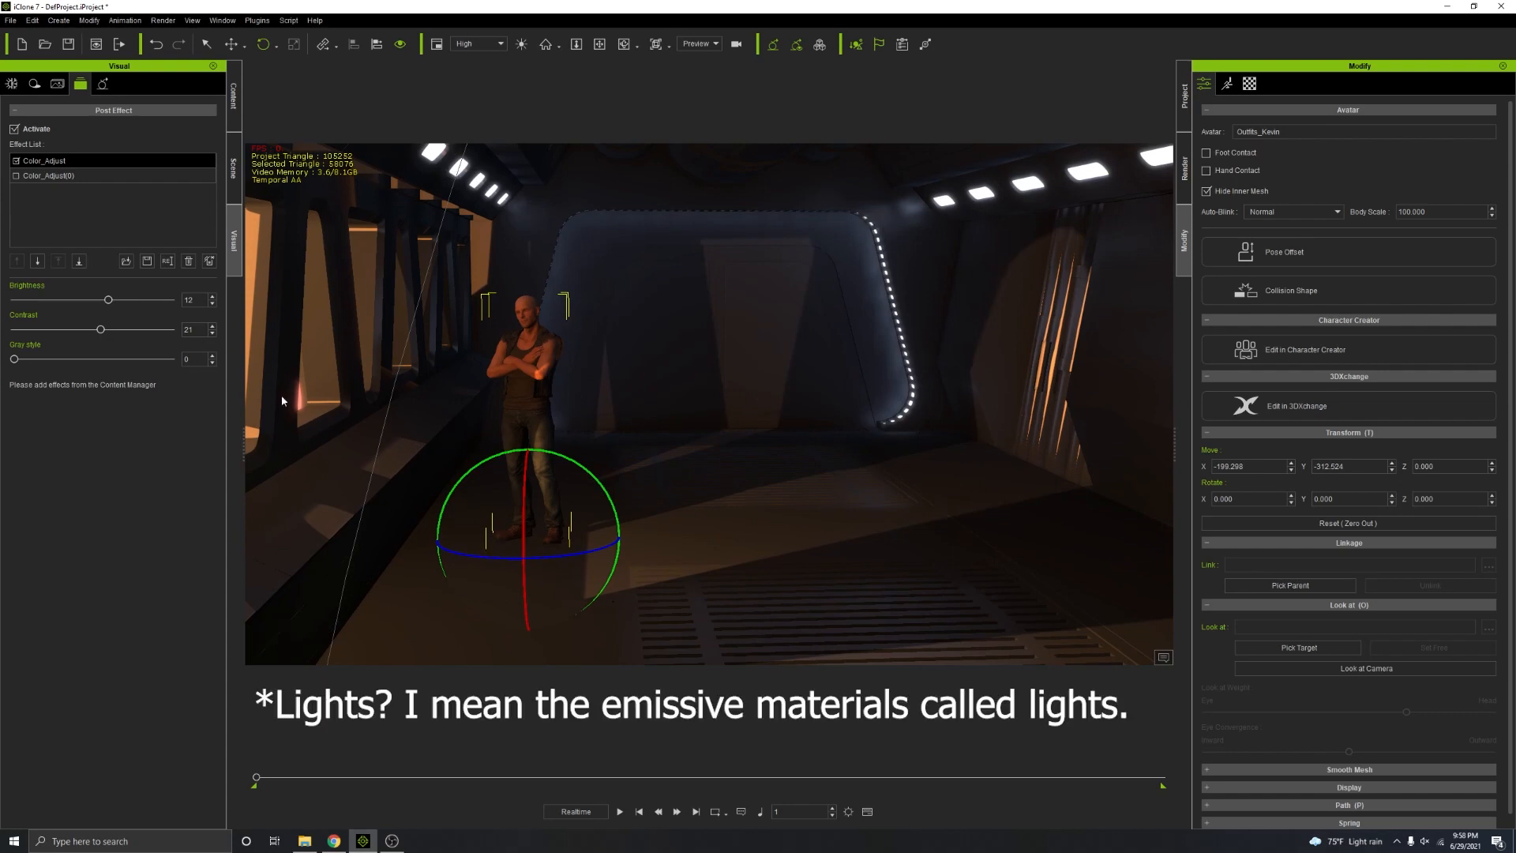
click(233, 168)
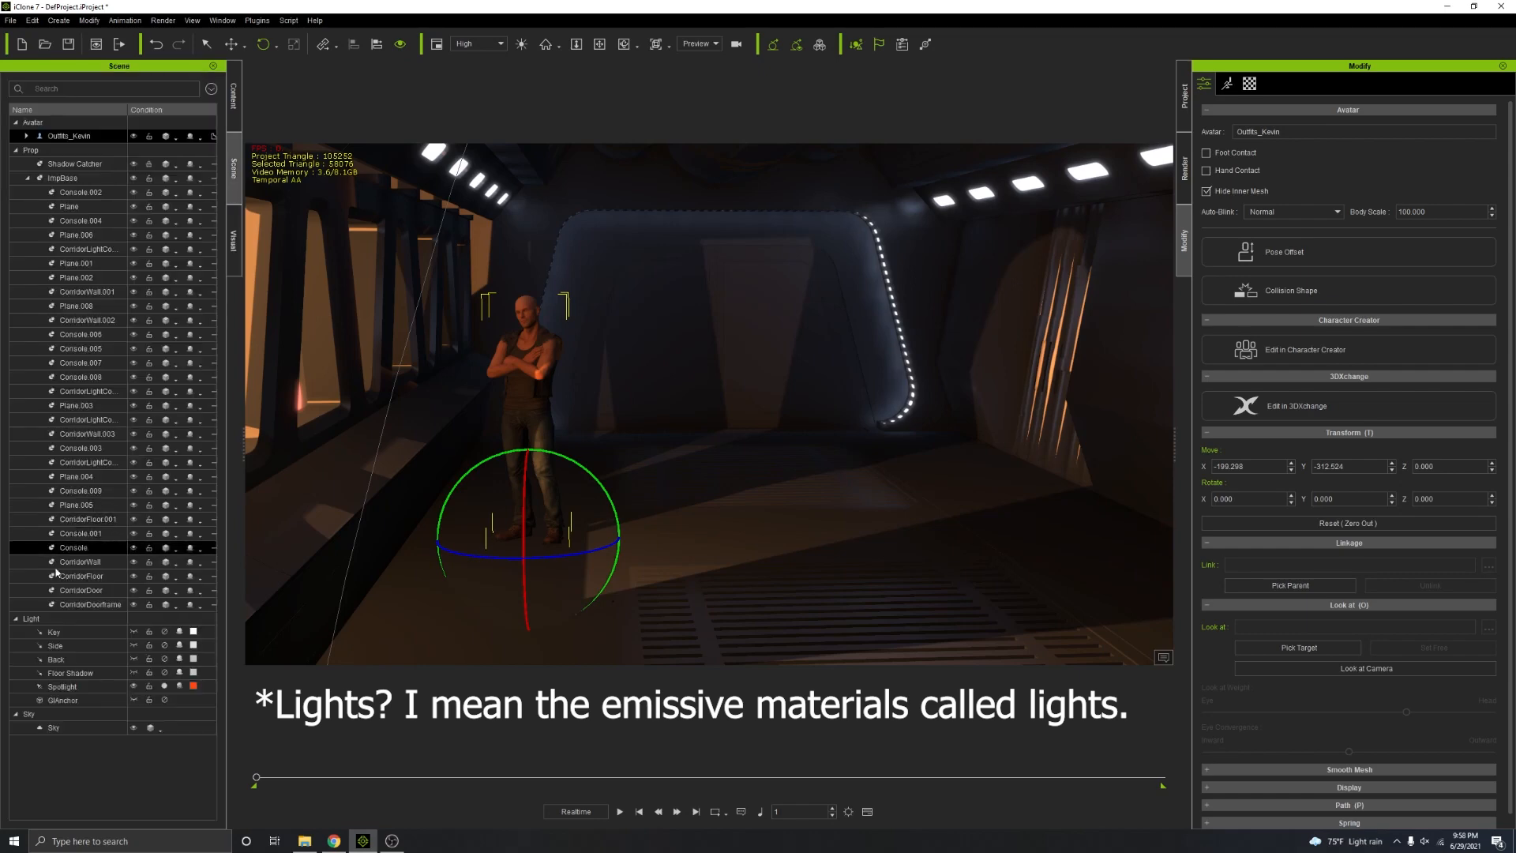
Step: Select the ImpBase corridor prop, sort its material list by material name, and select all the materials named Lights
click(1249, 83)
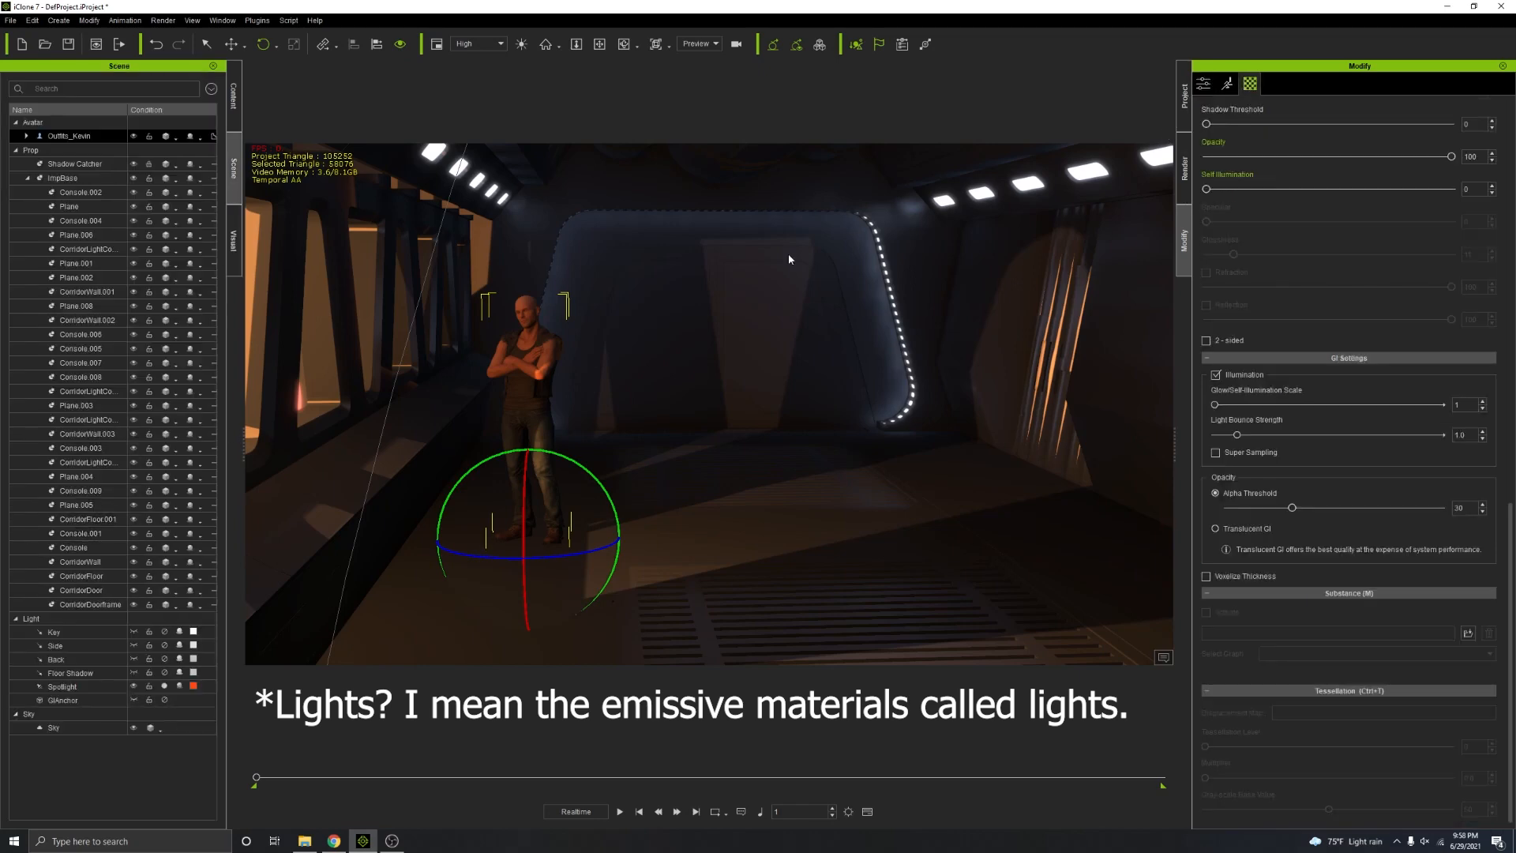
click(780, 198)
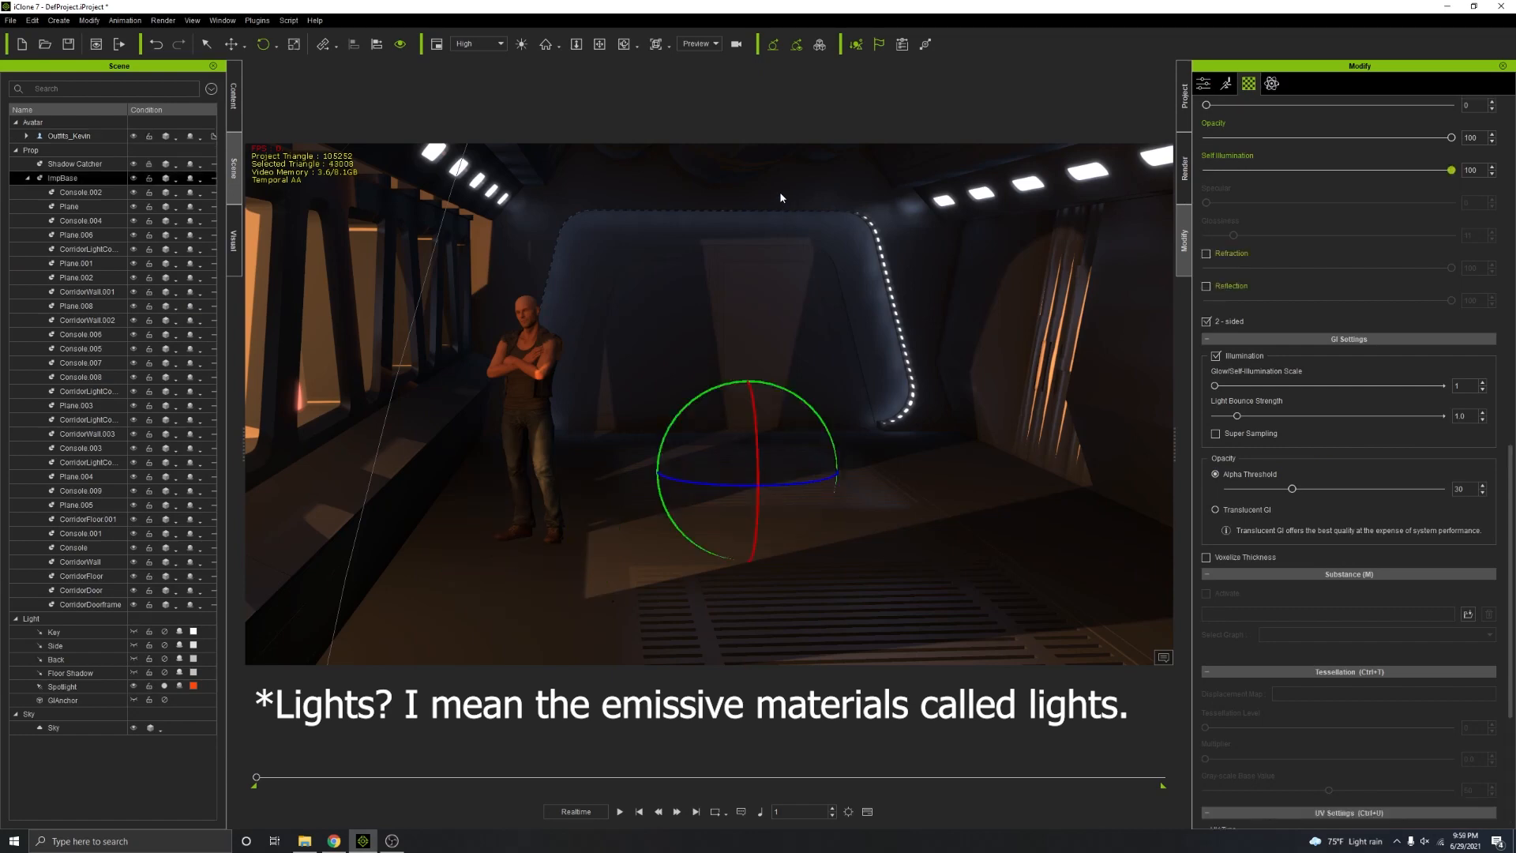
click(57, 178)
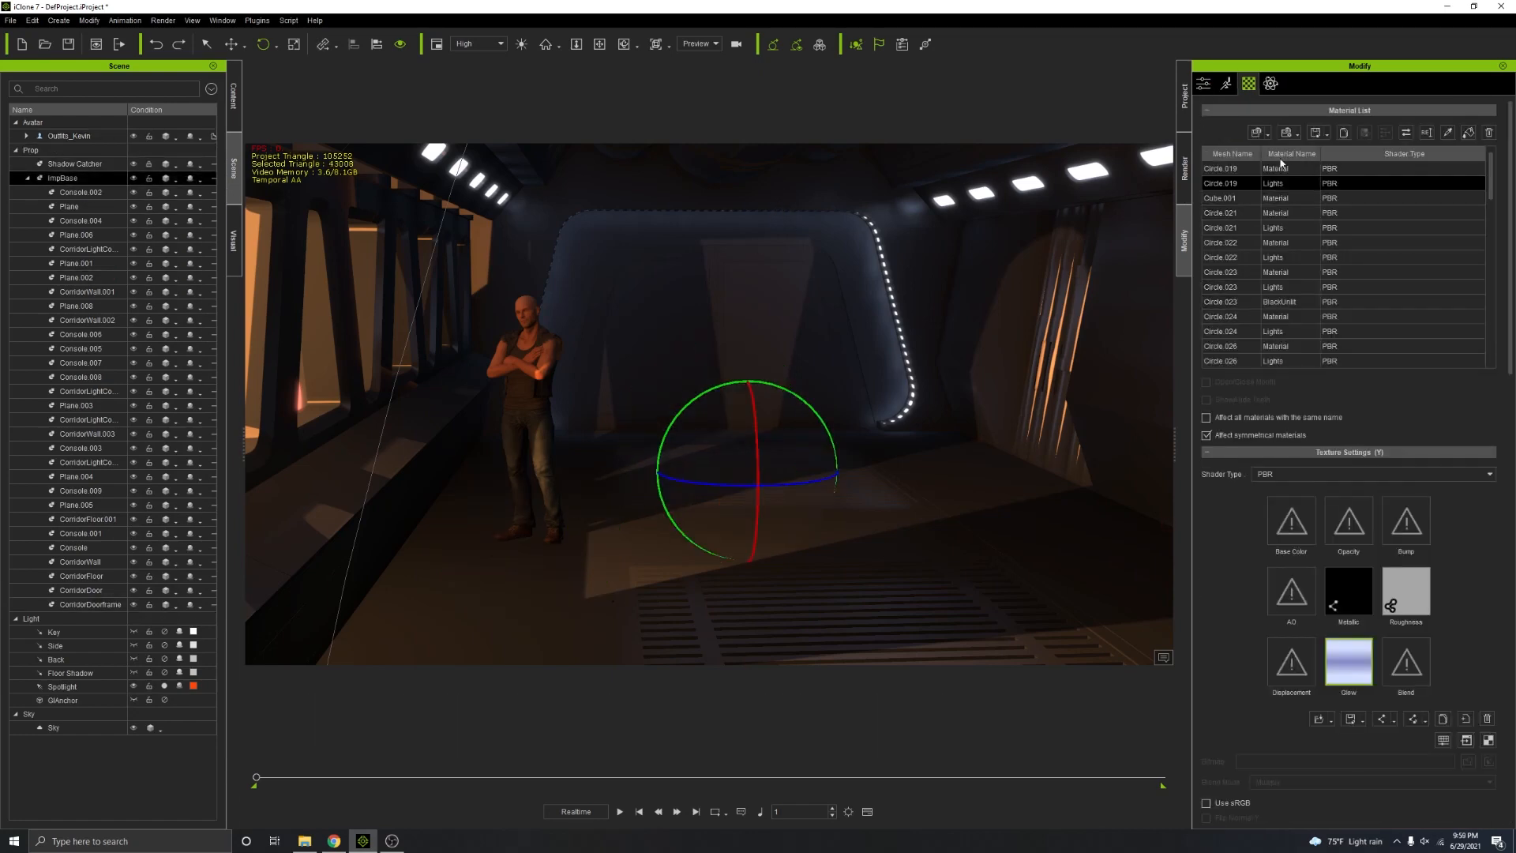
click(1284, 160)
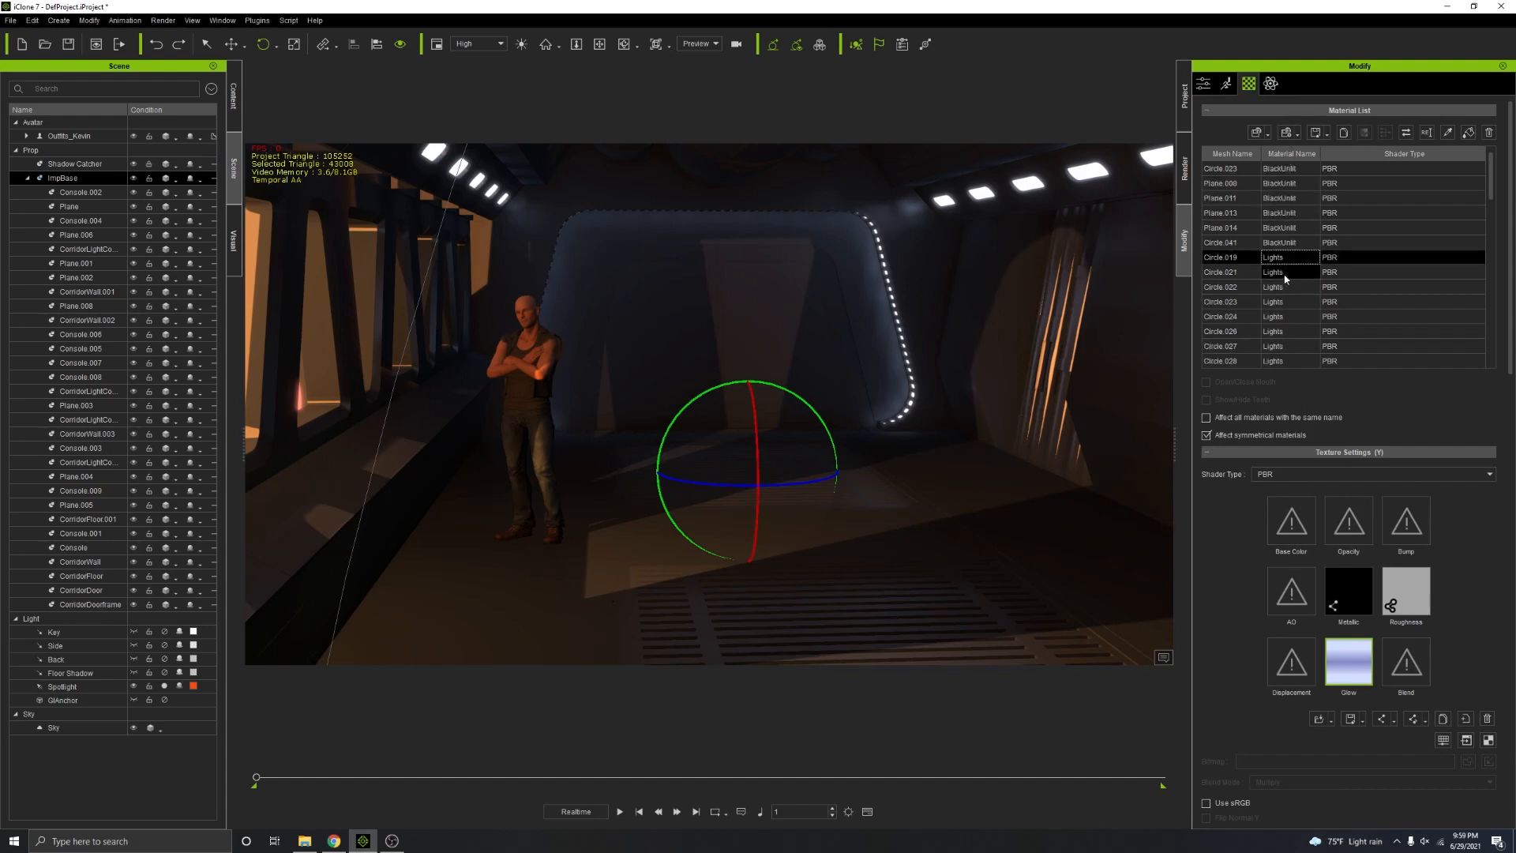
scroll(1309, 252, down, 1)
click(1246, 213)
scroll(1247, 273, down, 4)
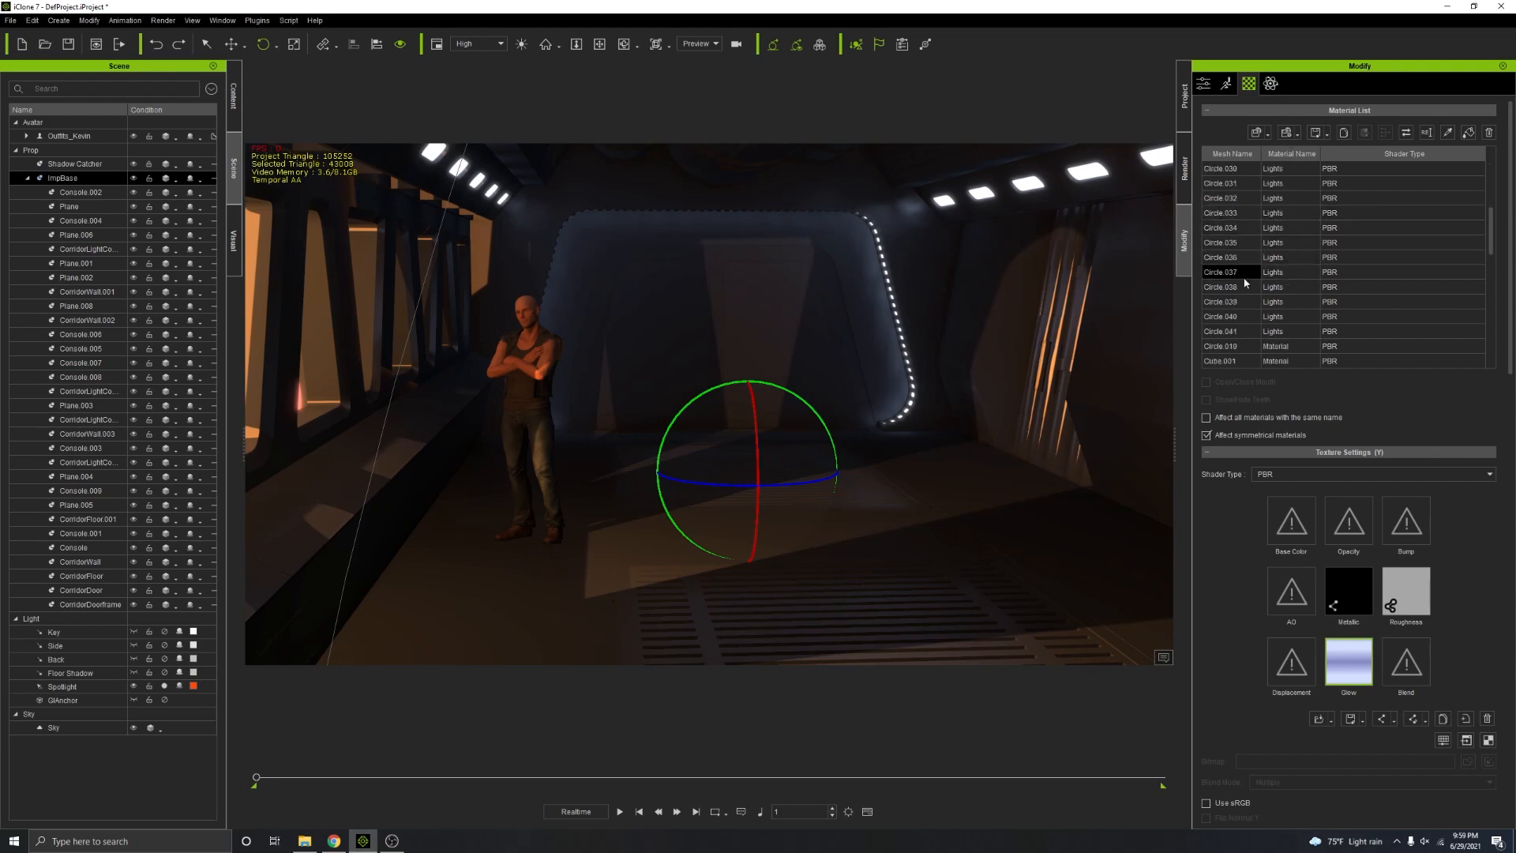
click(1233, 334)
scroll(1286, 406, down, 5)
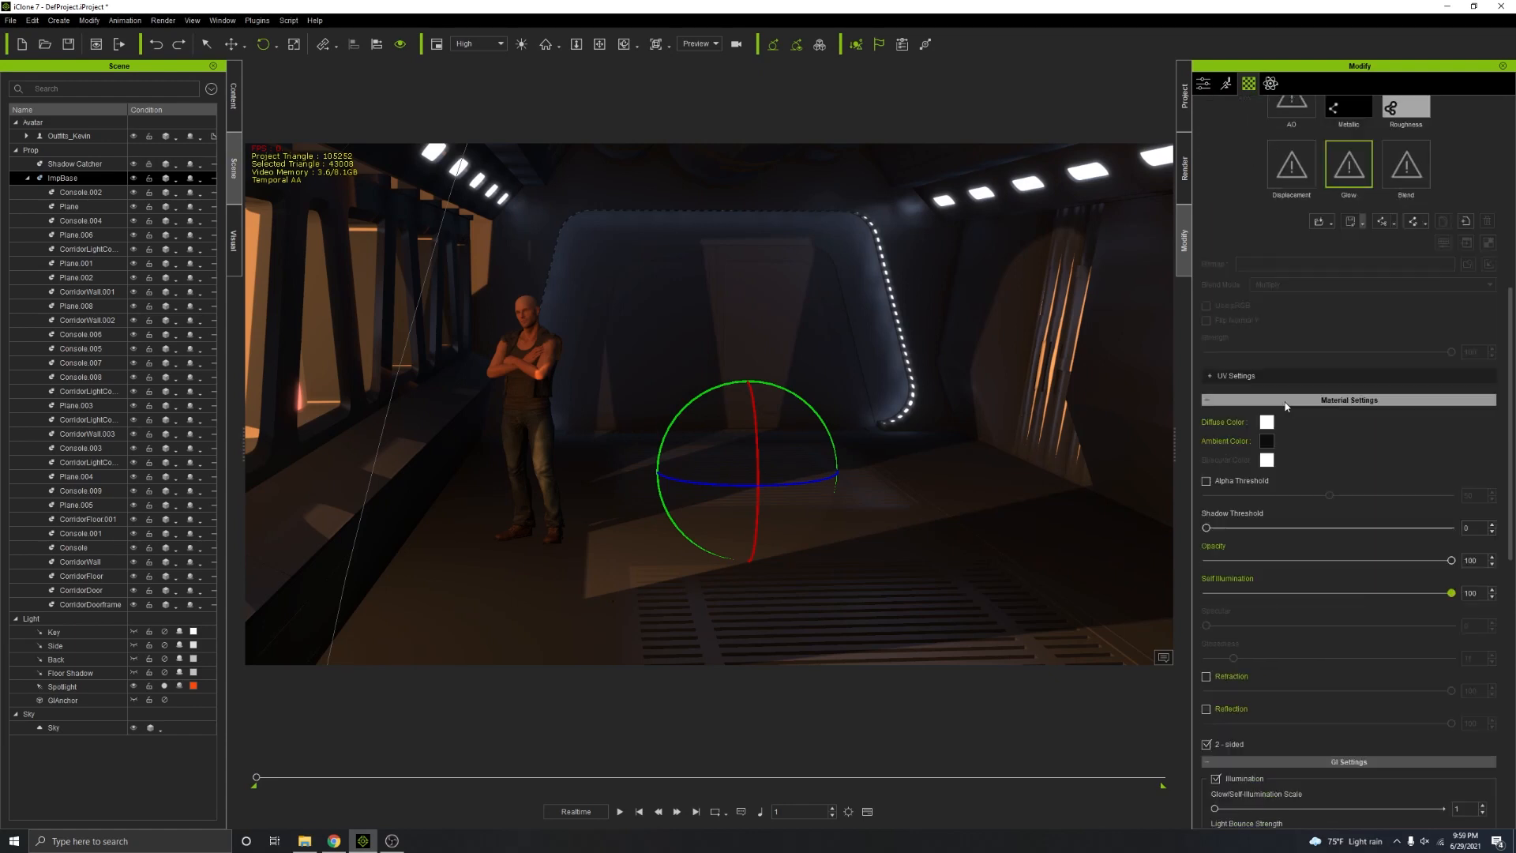
Step: In the Lights materials' GI settings, raise Light Bounce Strength to 7.5 and the Glow/Self-Illumination Scale to about 9
scroll(1283, 406, down, 5)
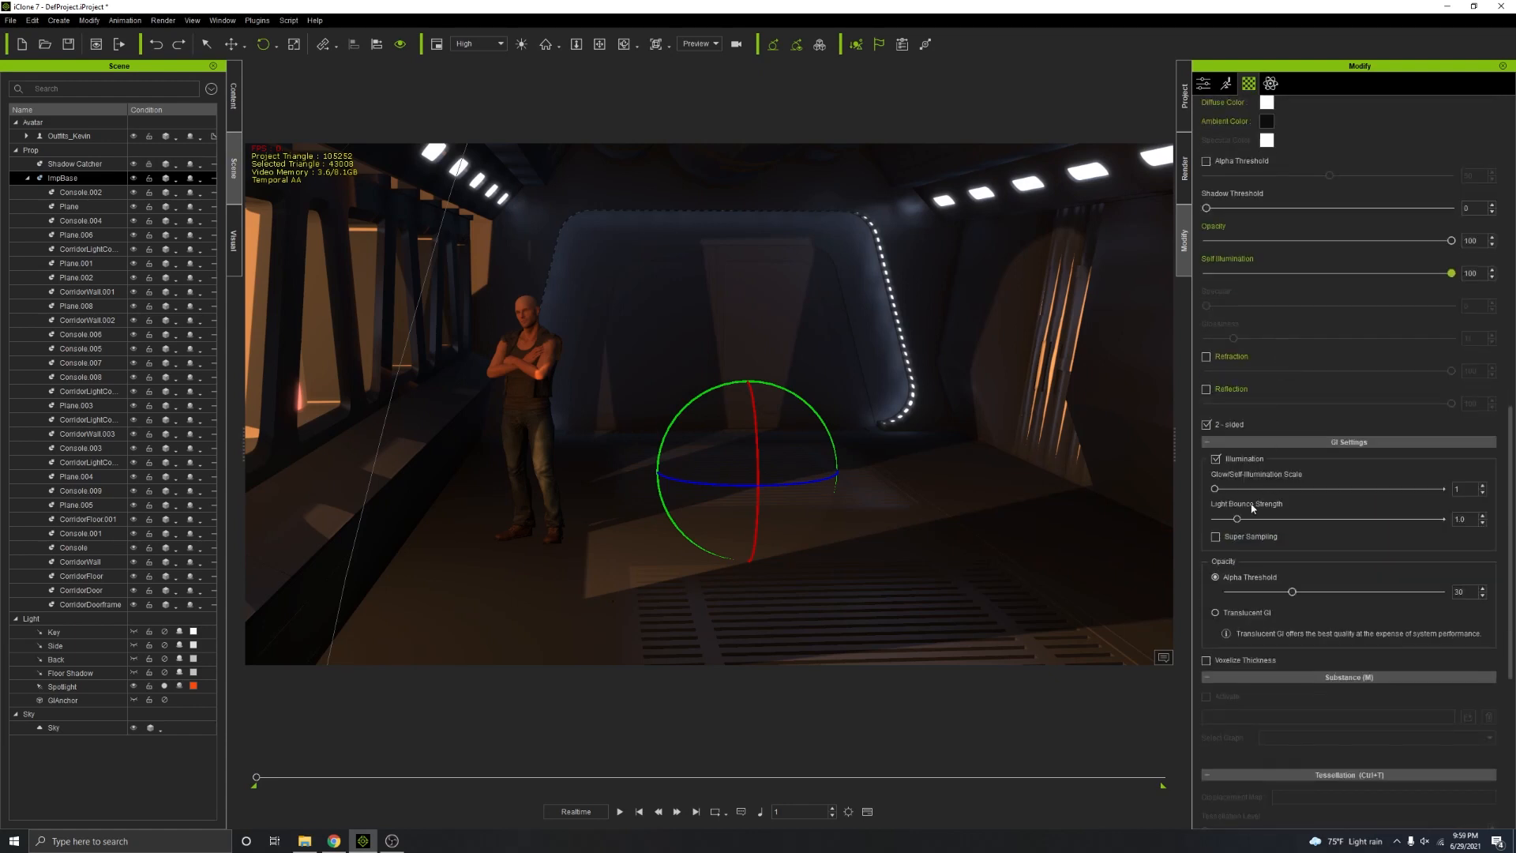
drag(1240, 519, 1358, 518)
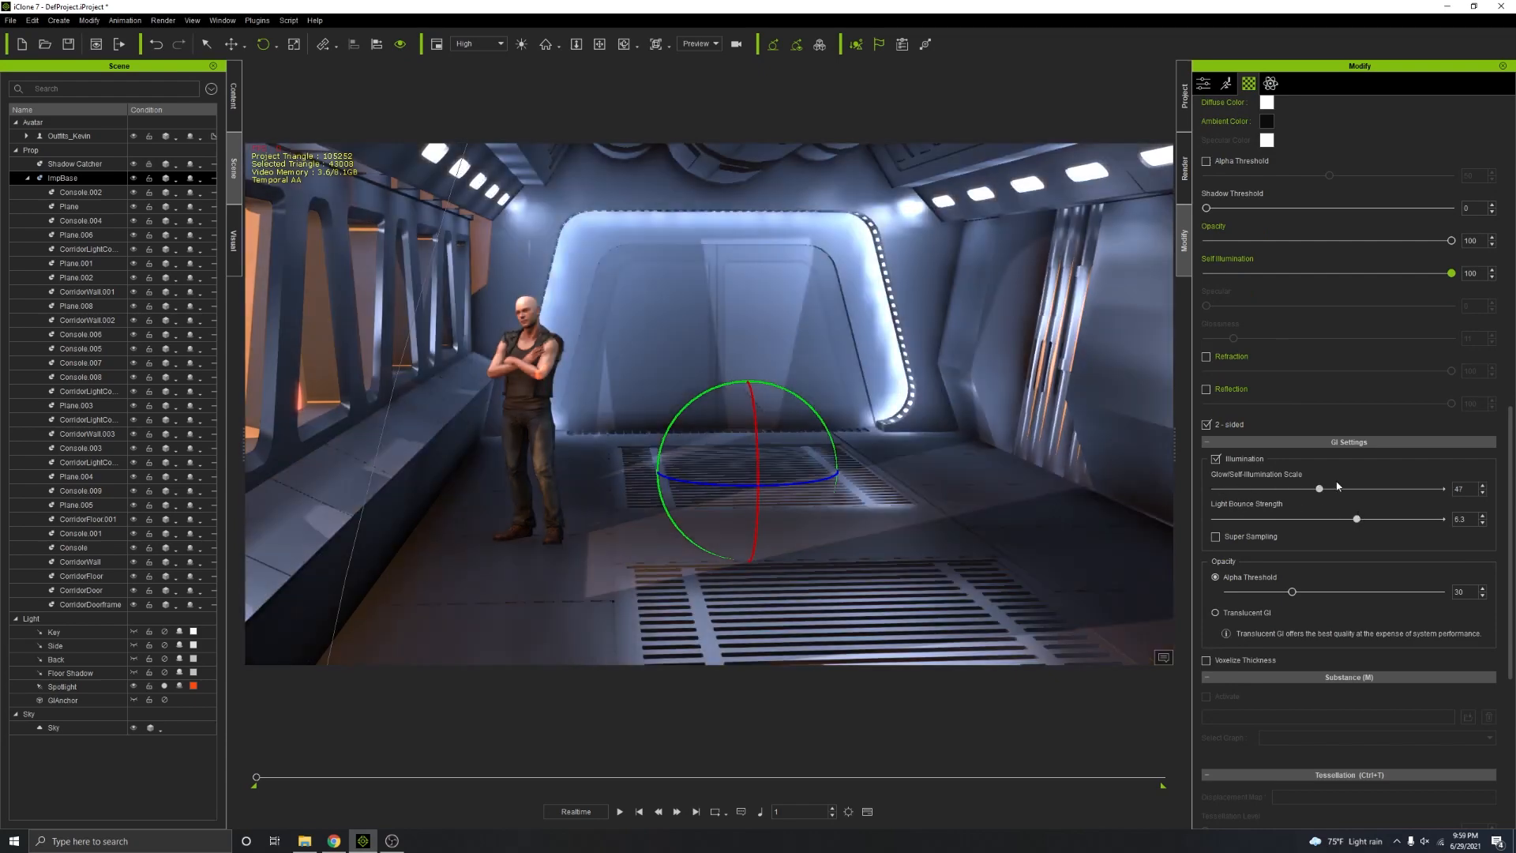
drag(1215, 488, 1245, 486)
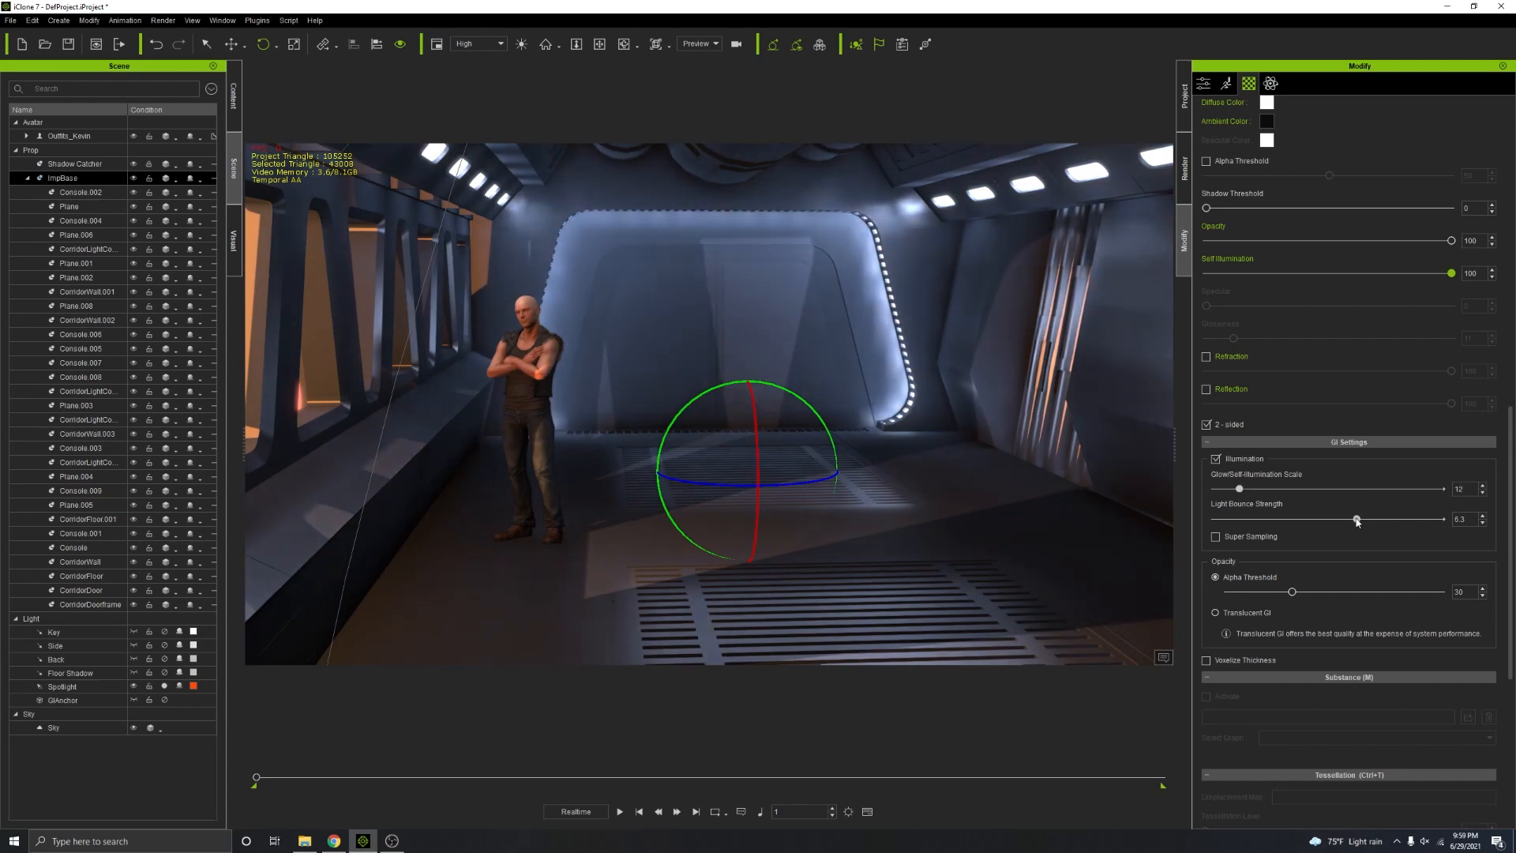
mouse_move(1357, 521)
mouse_down()
mouse_move(1286, 520)
mouse_move(1384, 519)
mouse_up()
drag(1244, 490, 1236, 492)
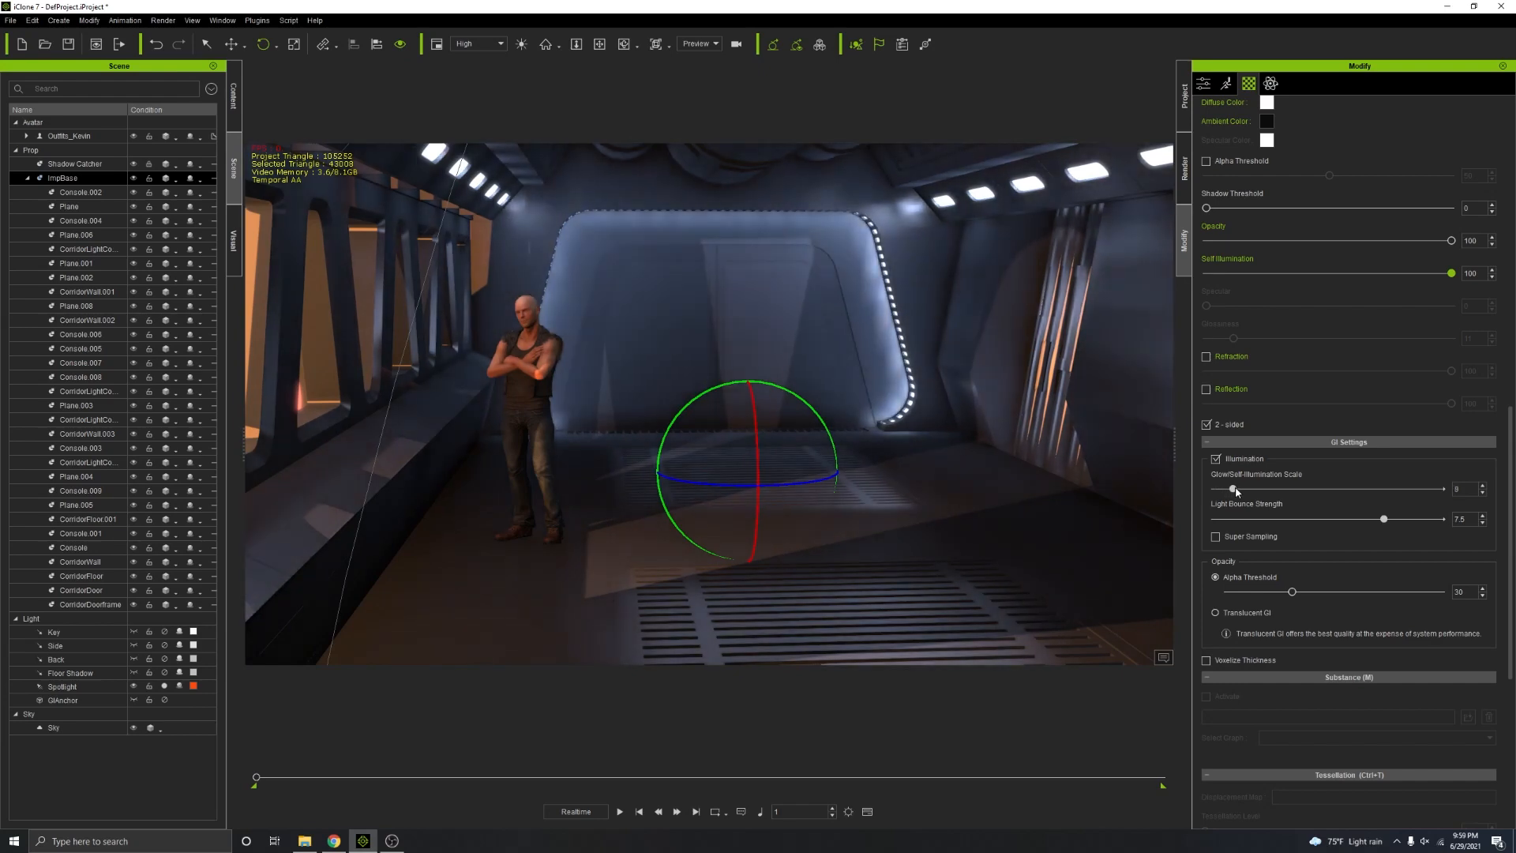
Step: Open the scene's Global Illumination settings and lower the Specular Bounce Strength to 0.1
scroll(969, 525, up, 5)
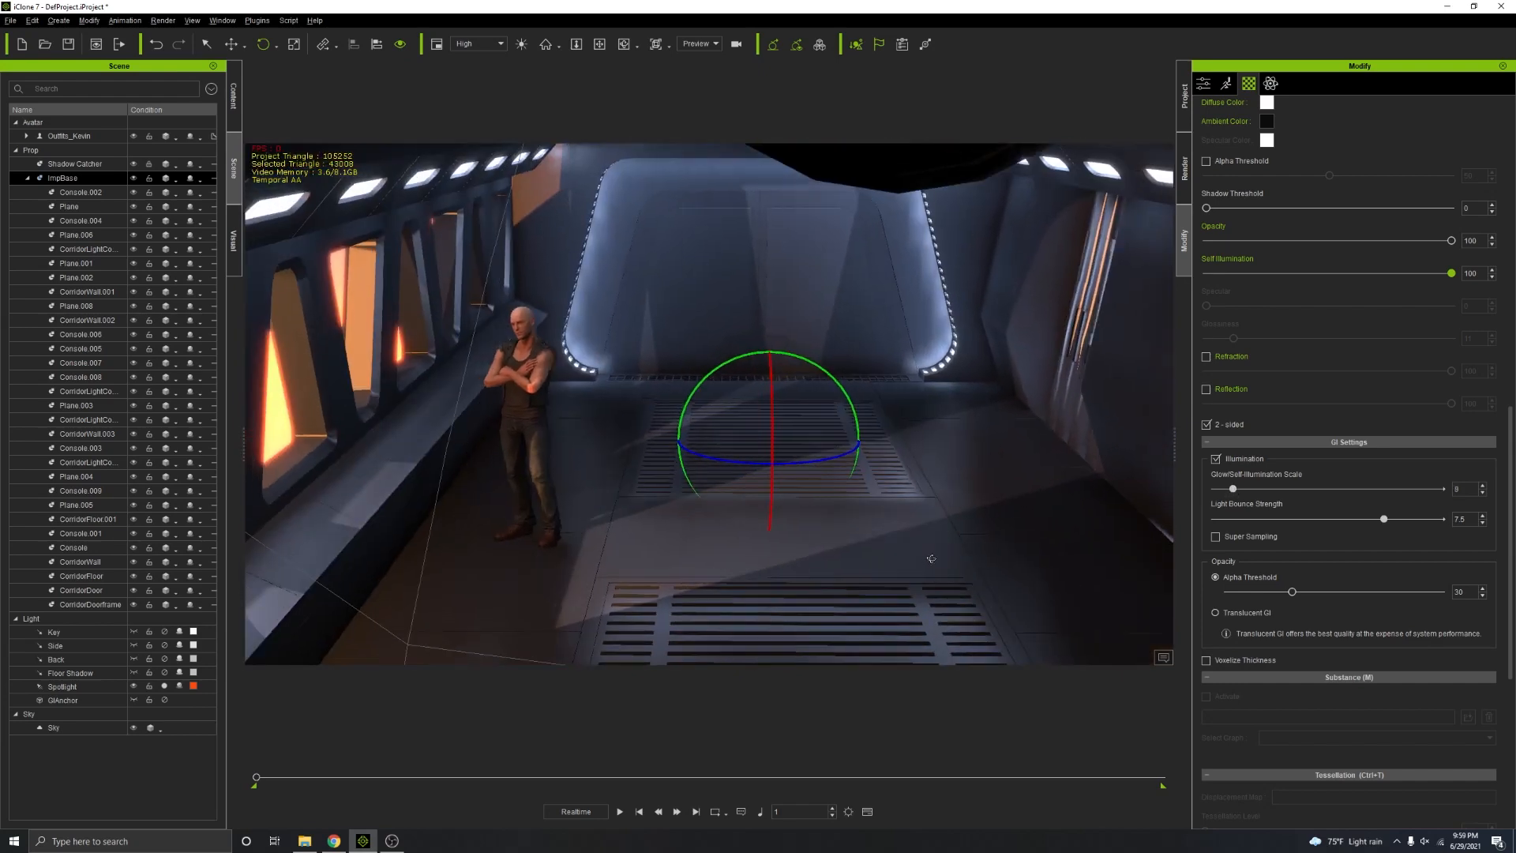
right_drag(931, 558, 839, 528)
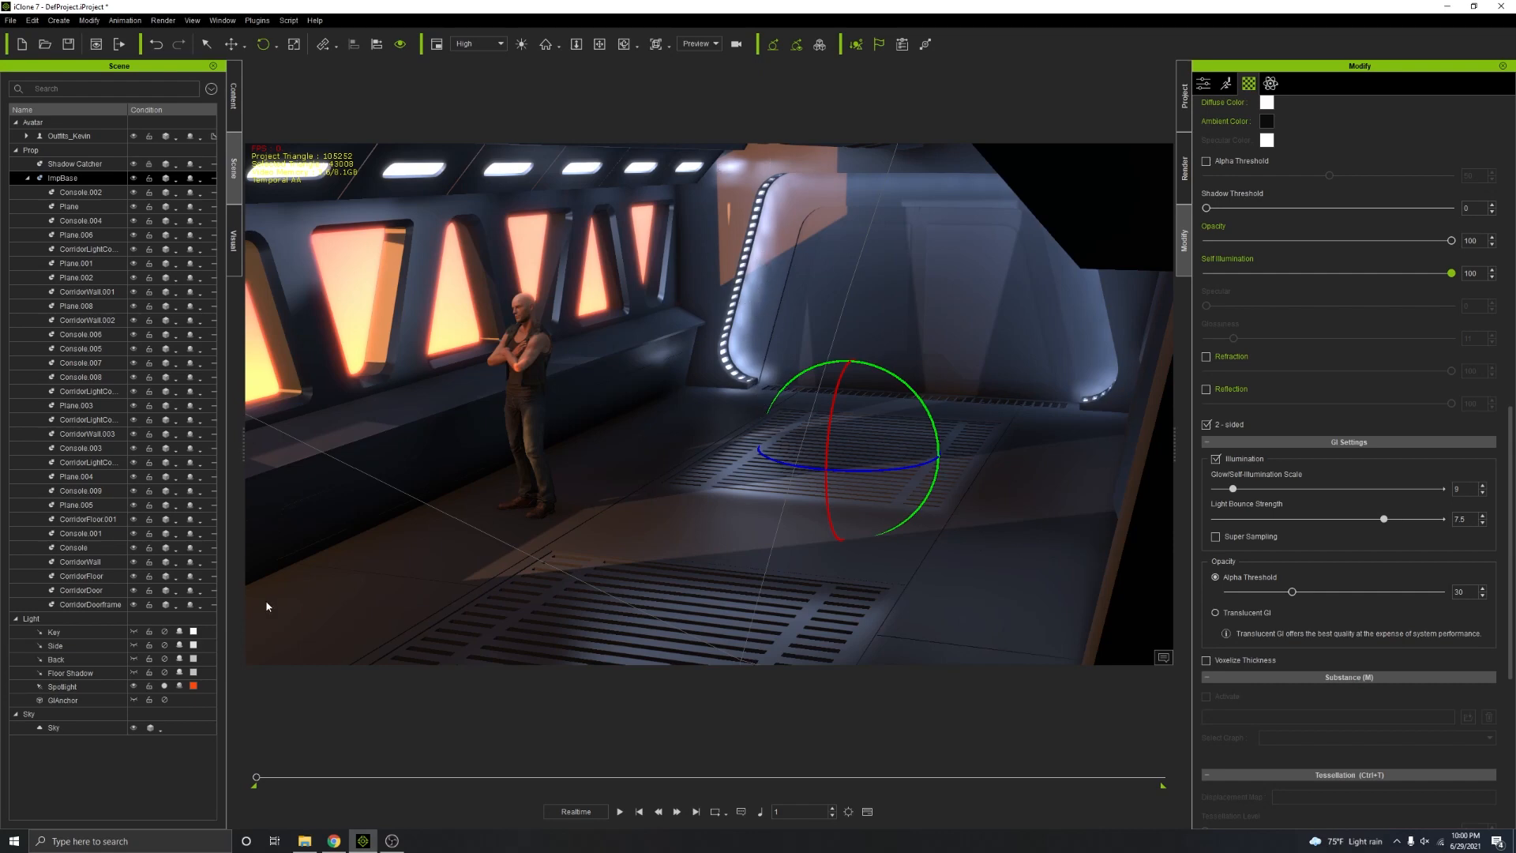
click(233, 253)
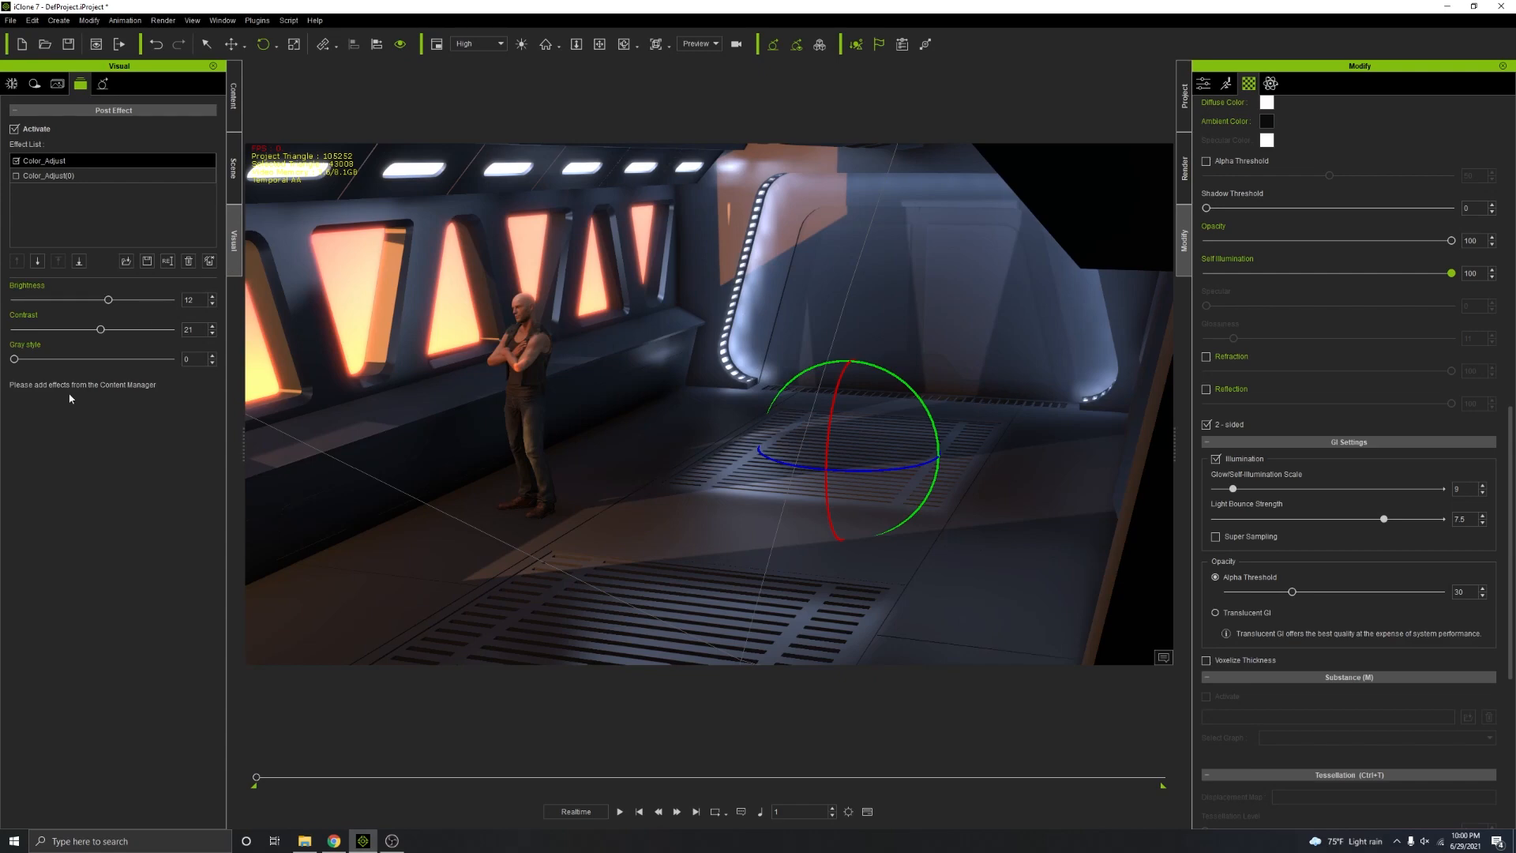
click(103, 84)
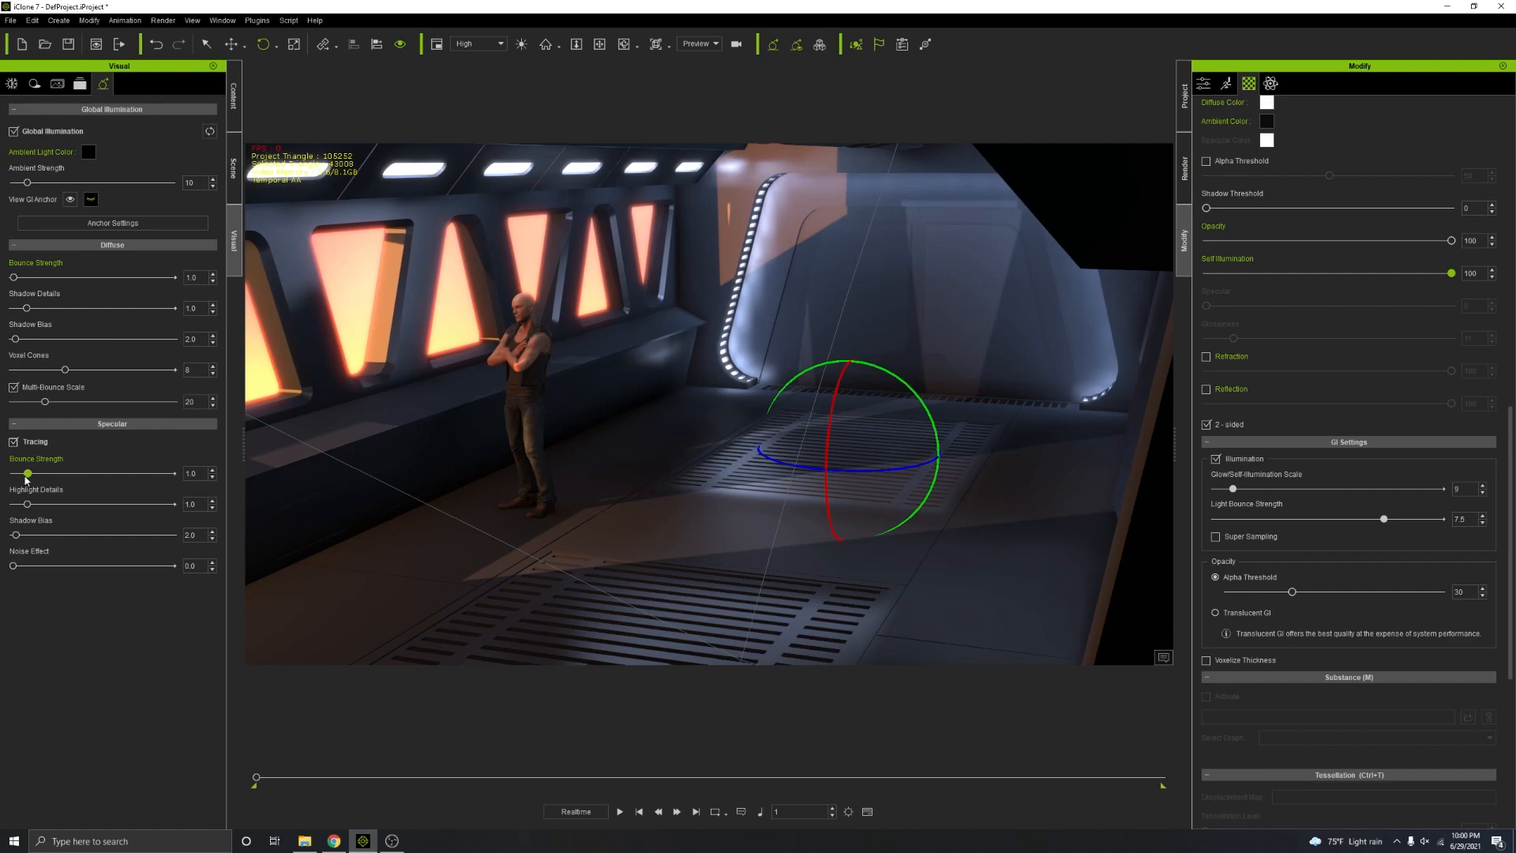
drag(27, 473, 12, 473)
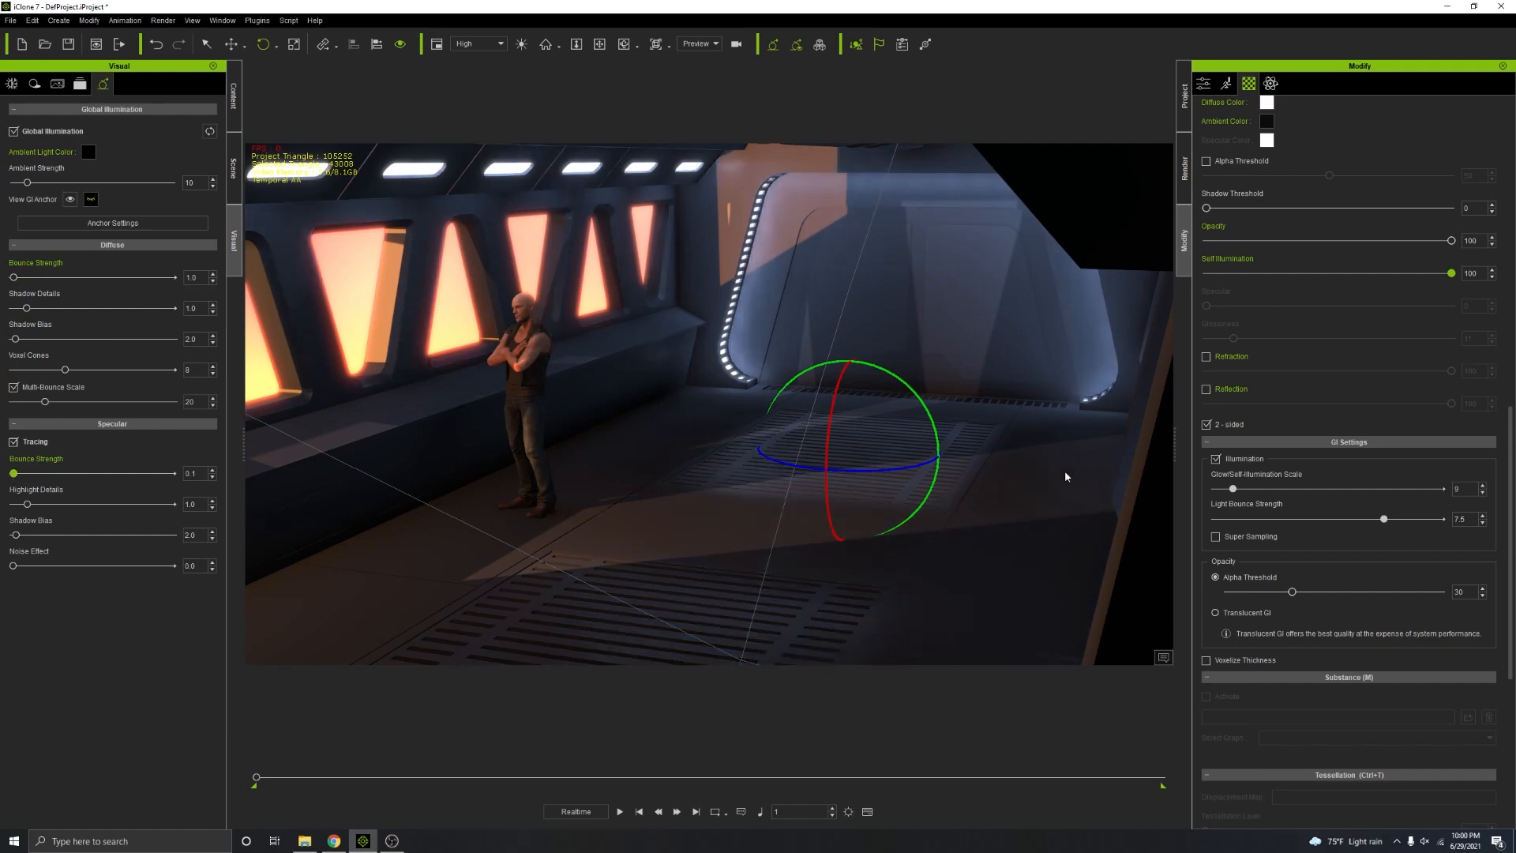
Step: Raise the Lights materials' Light Bounce Strength to 10.0 and their Glow/Self-Illumination Scale to 31
drag(1383, 519, 1461, 518)
drag(1233, 489, 1277, 489)
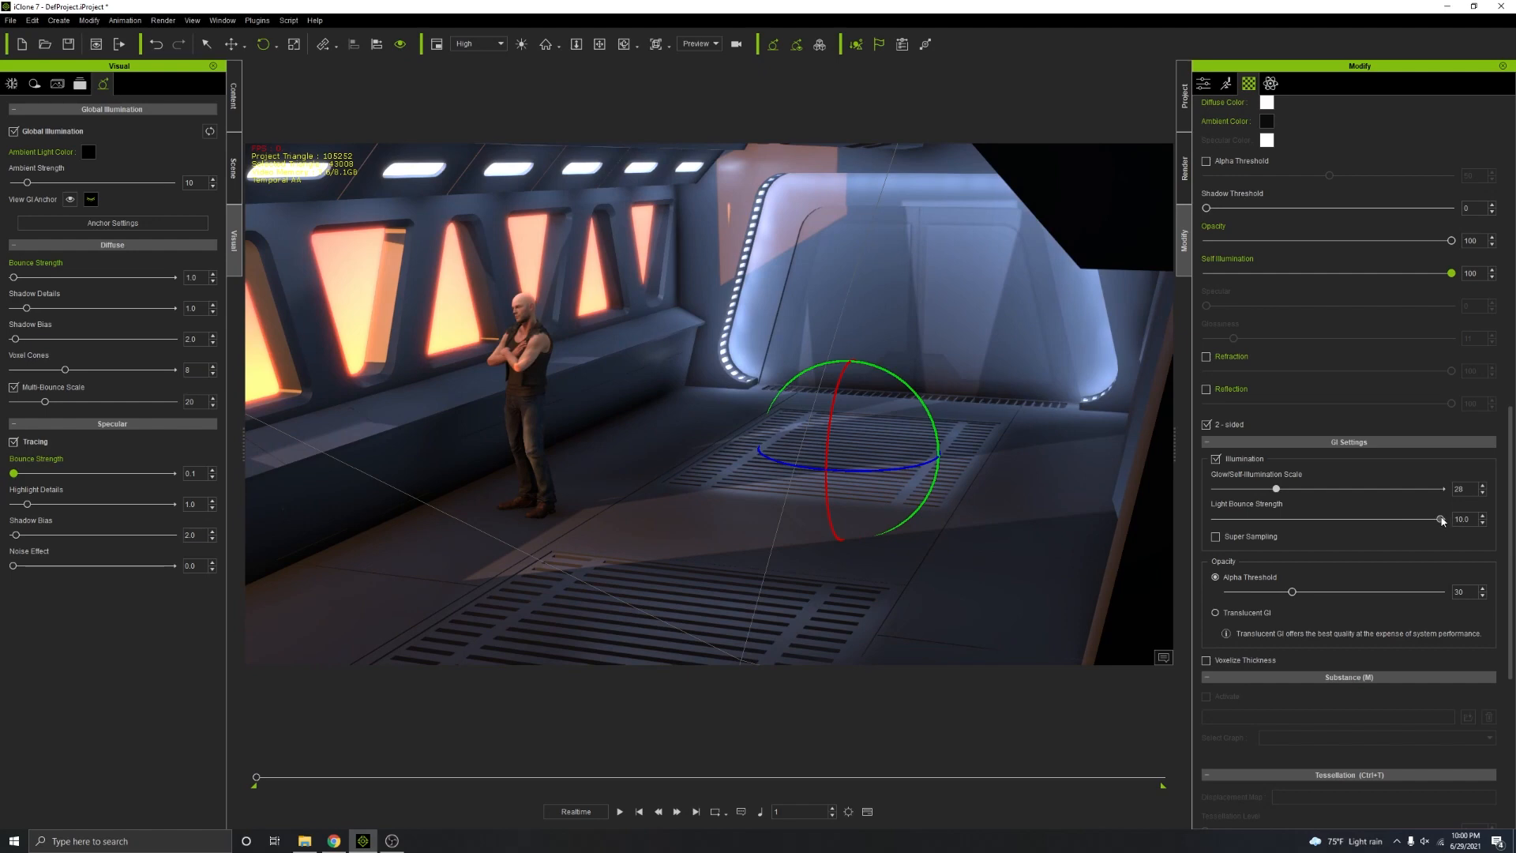
drag(1278, 489, 1284, 488)
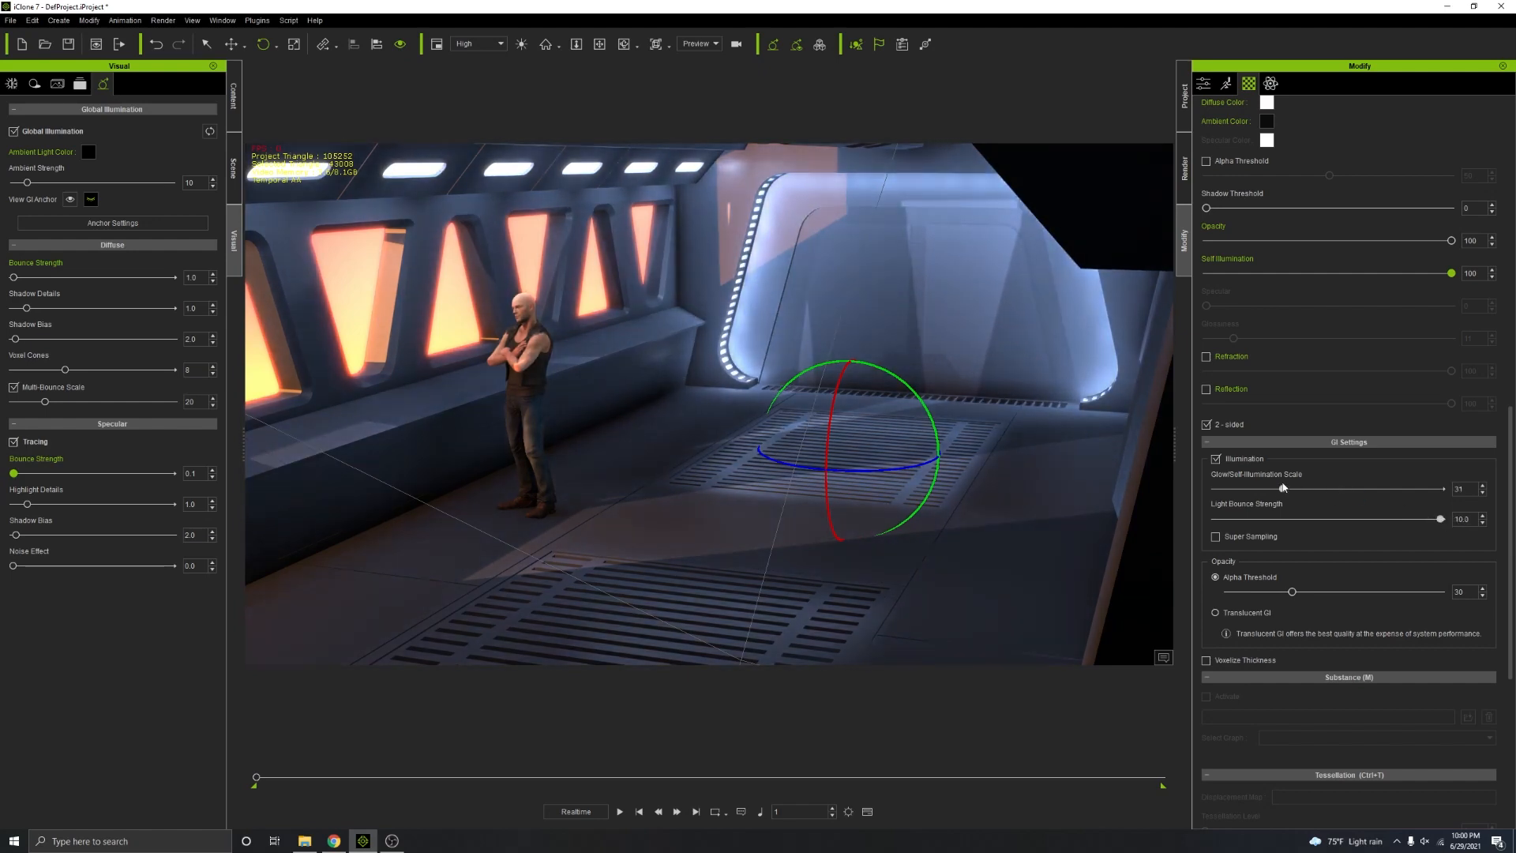
Step: Set the global illumination's Specular Bounce Strength to 0.3 after trying 0.5
right_drag(883, 502, 926, 560)
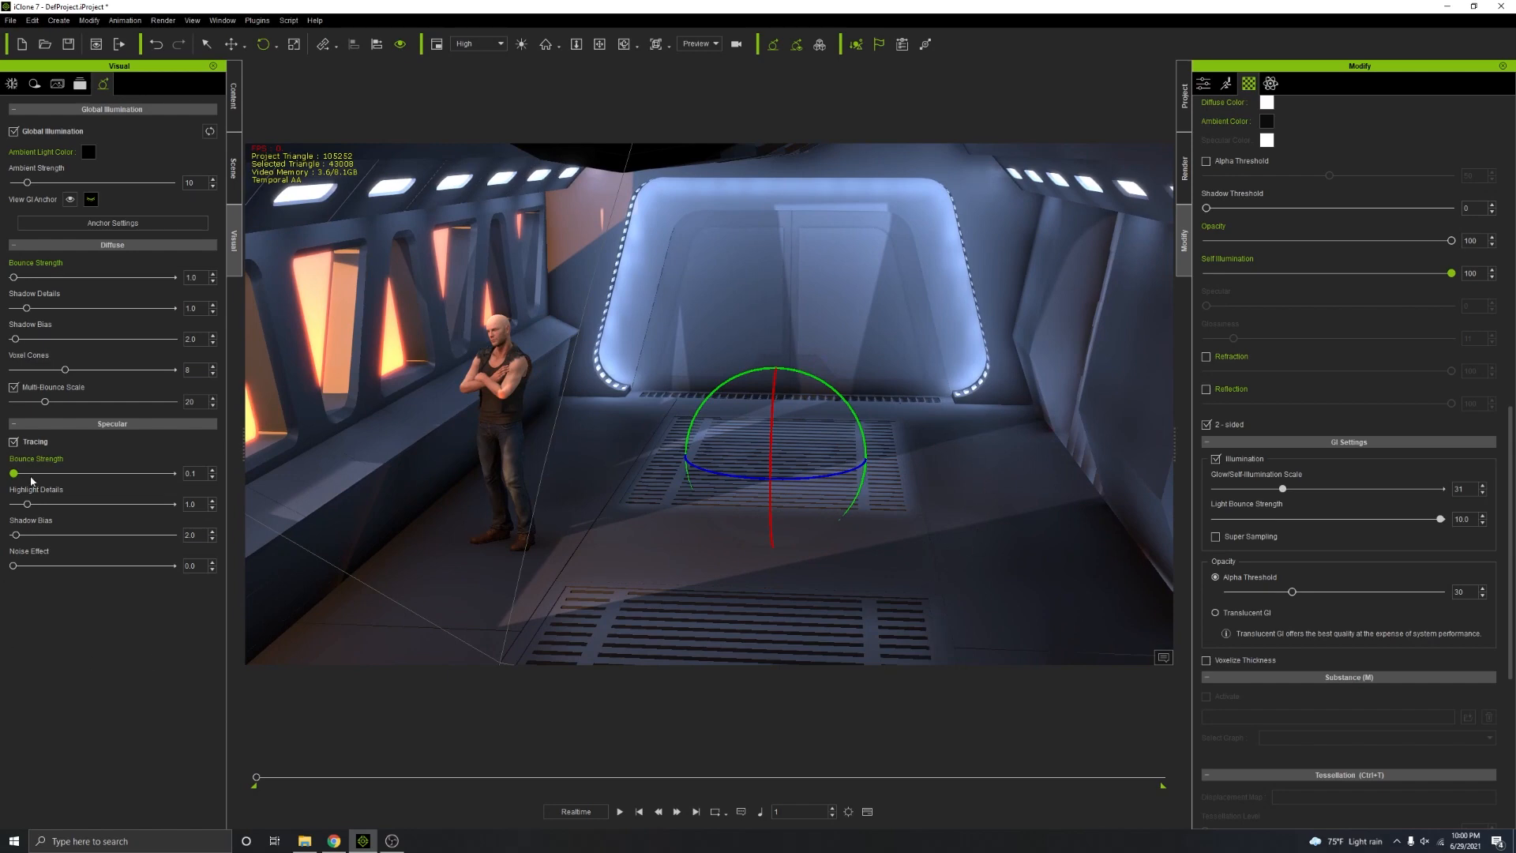
drag(153, 483, 147, 484)
key(BackSpace)
key(Return)
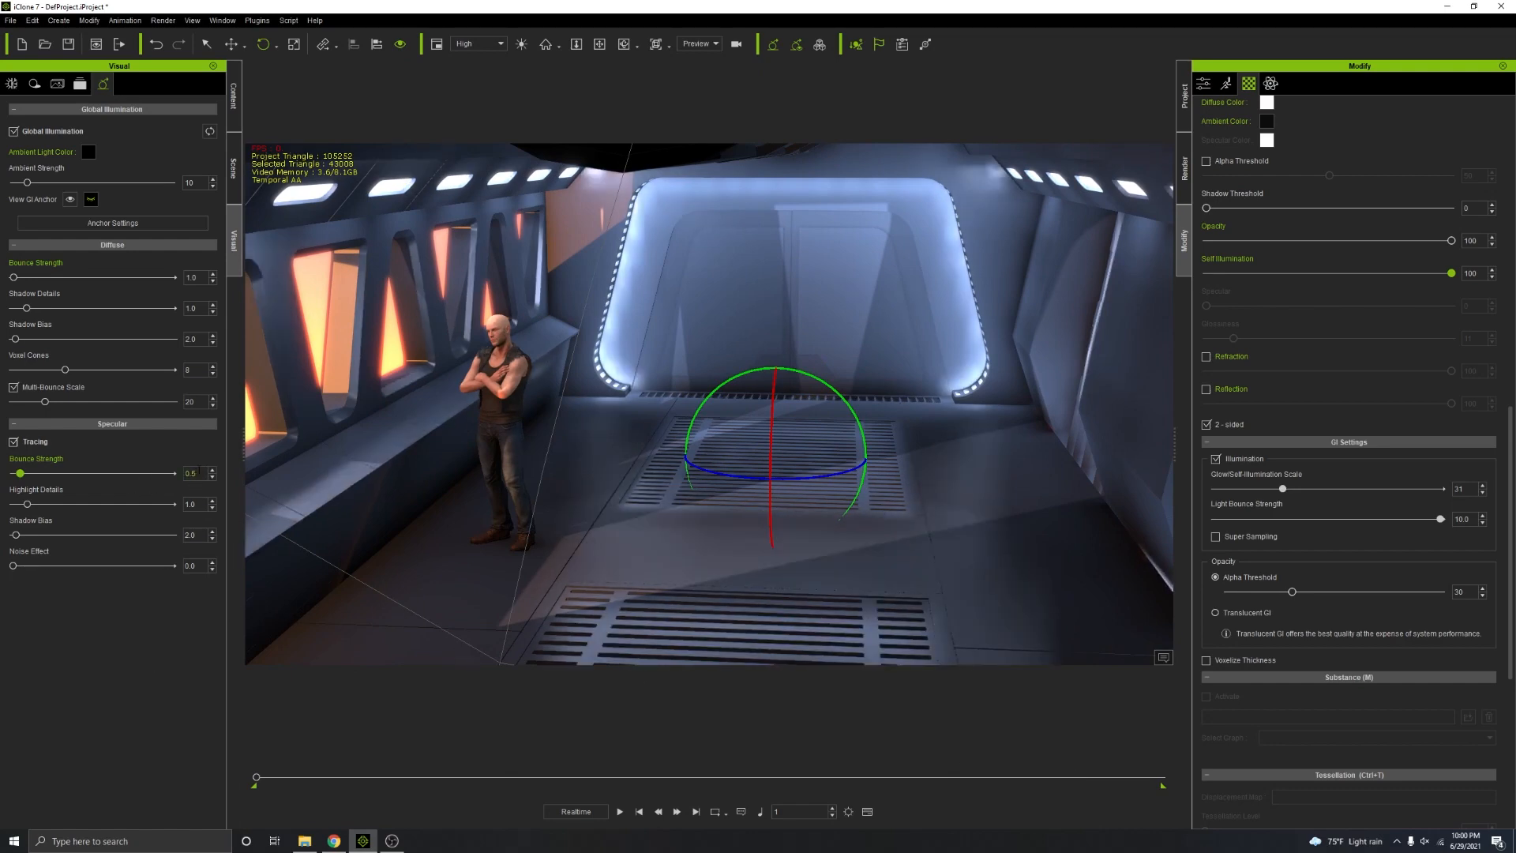
drag(199, 471, 164, 479)
text(.3)
key(Return)
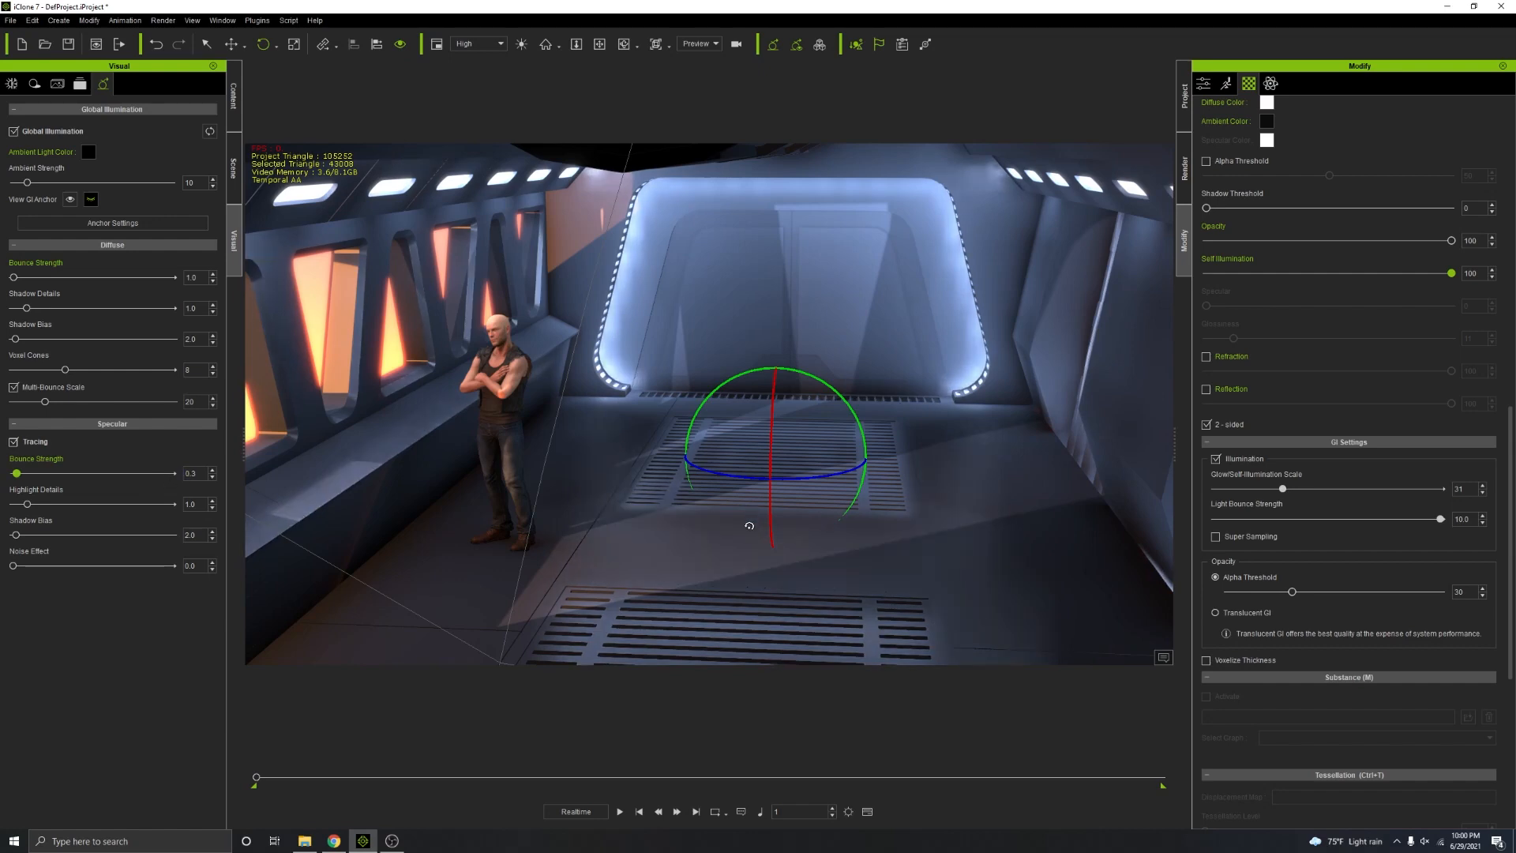
Step: Reduce the Lights materials' Glow/Self-Illumination Scale to 14 and keep Light Bounce Strength at its 10.0 maximum
right_drag(680, 528, 632, 418)
scroll(1447, 267, up, 10)
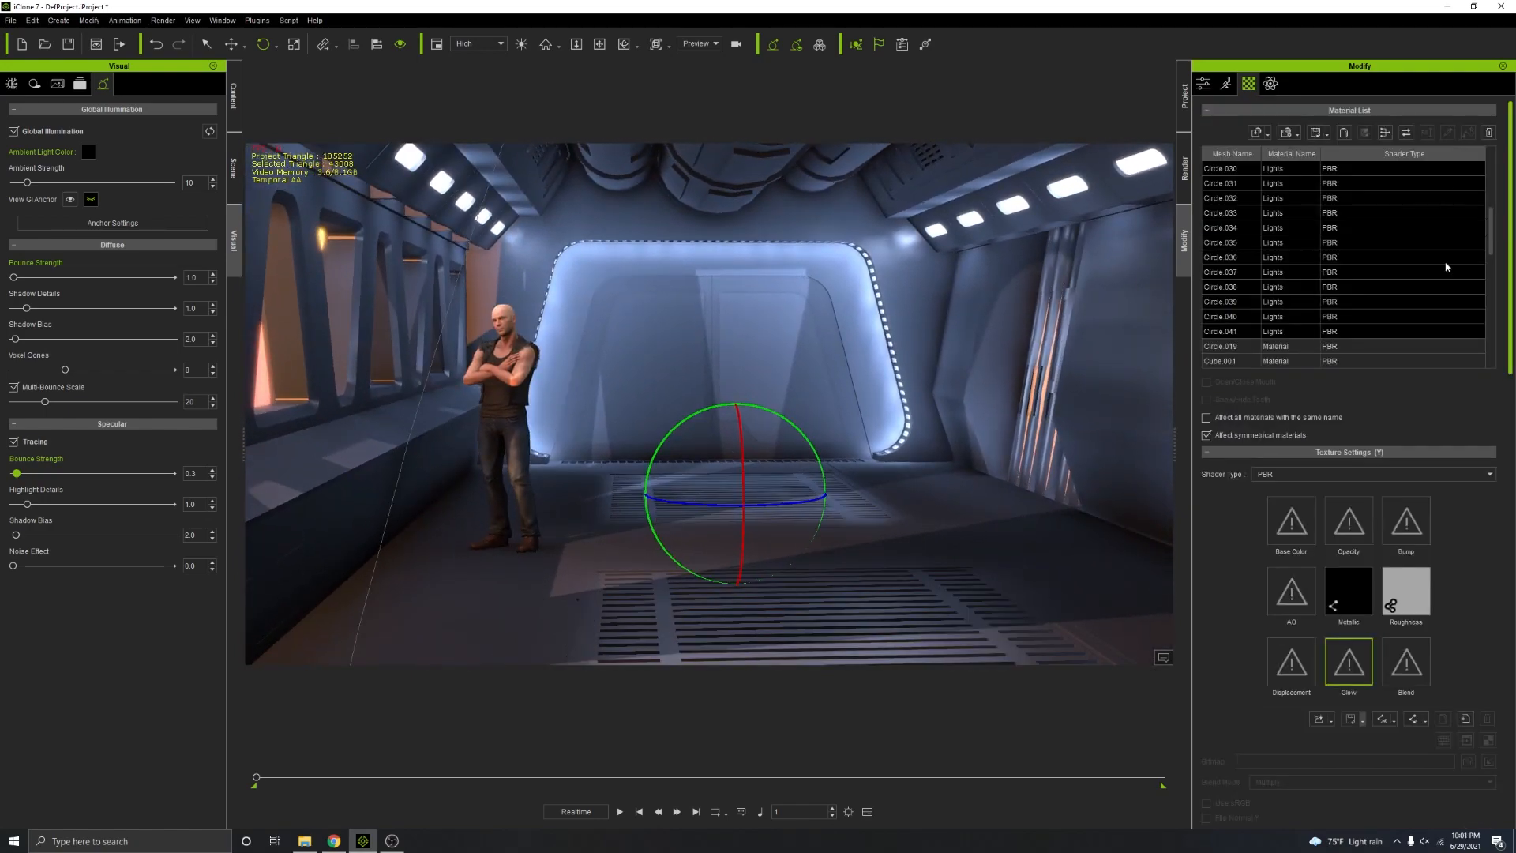
scroll(1447, 267, down, 15)
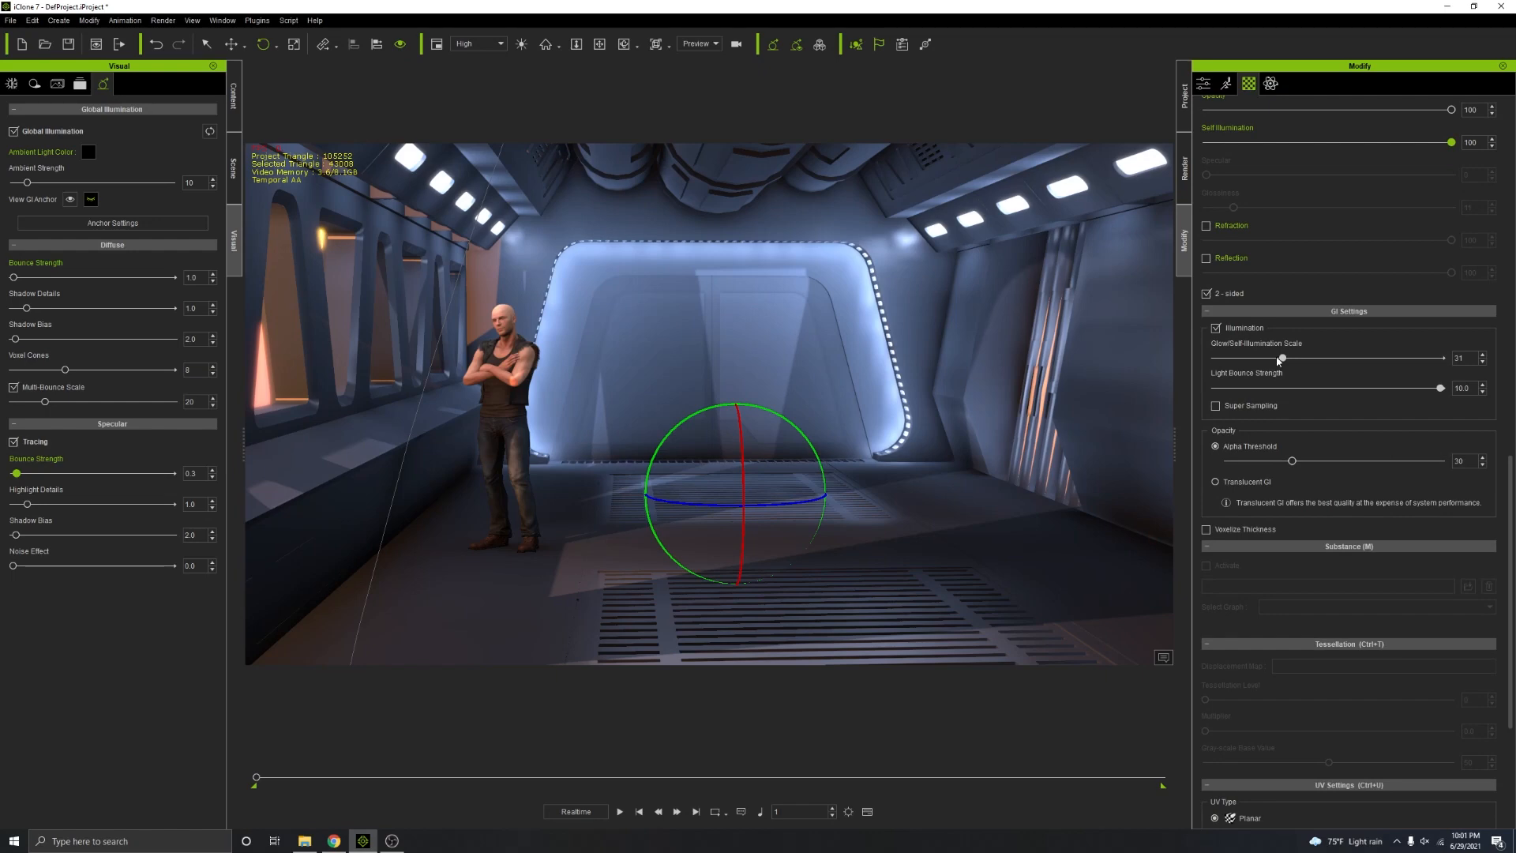
drag(1280, 359, 1250, 369)
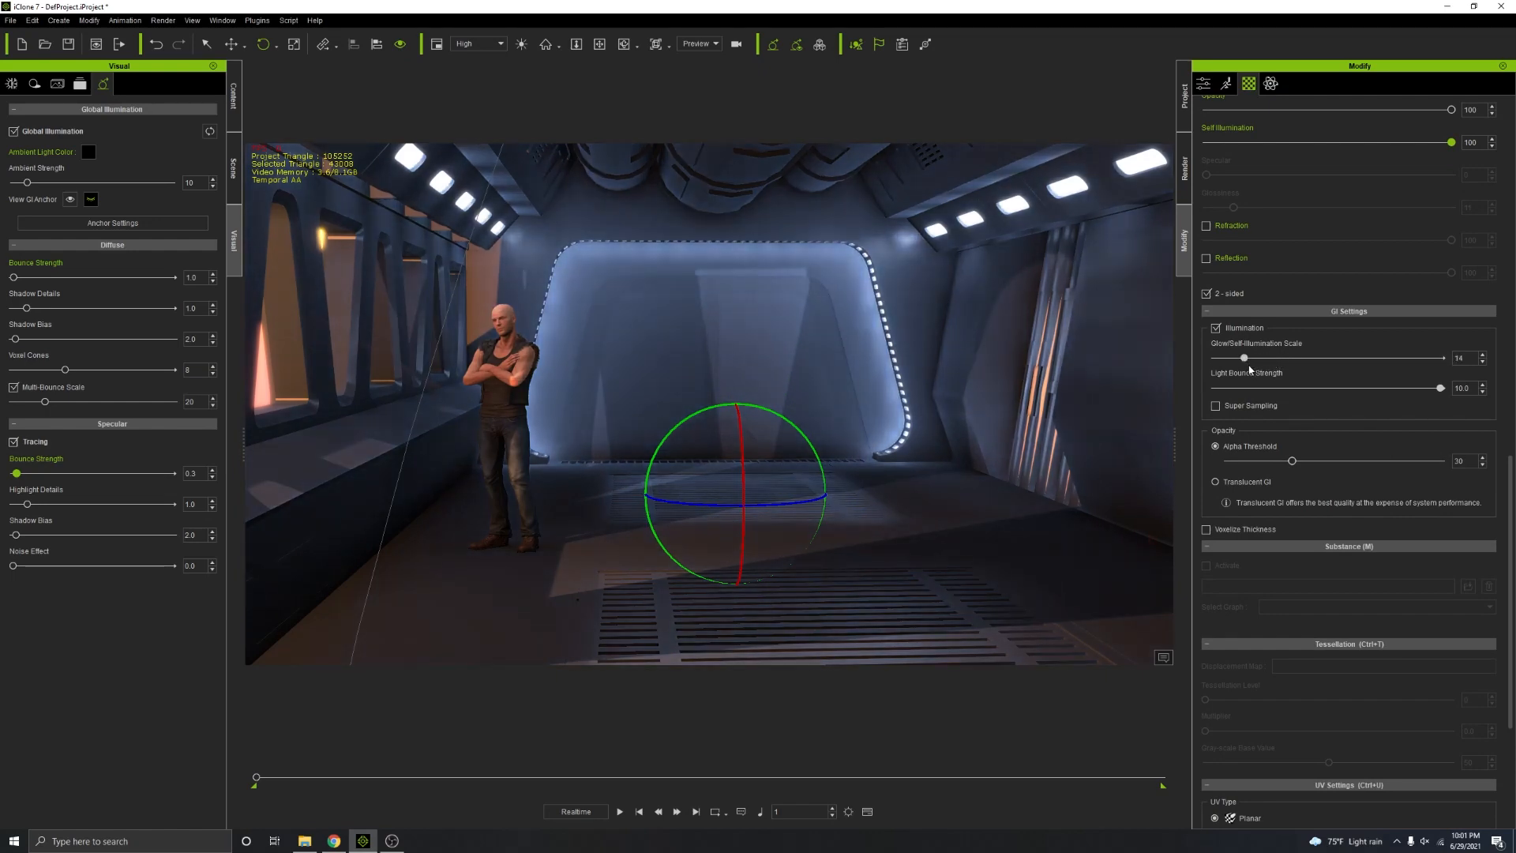
drag(1439, 389, 1474, 391)
Step: Show the scene's ambient and image-based lighting settings and activate IBL
alt+right_drag(853, 505, 861, 570)
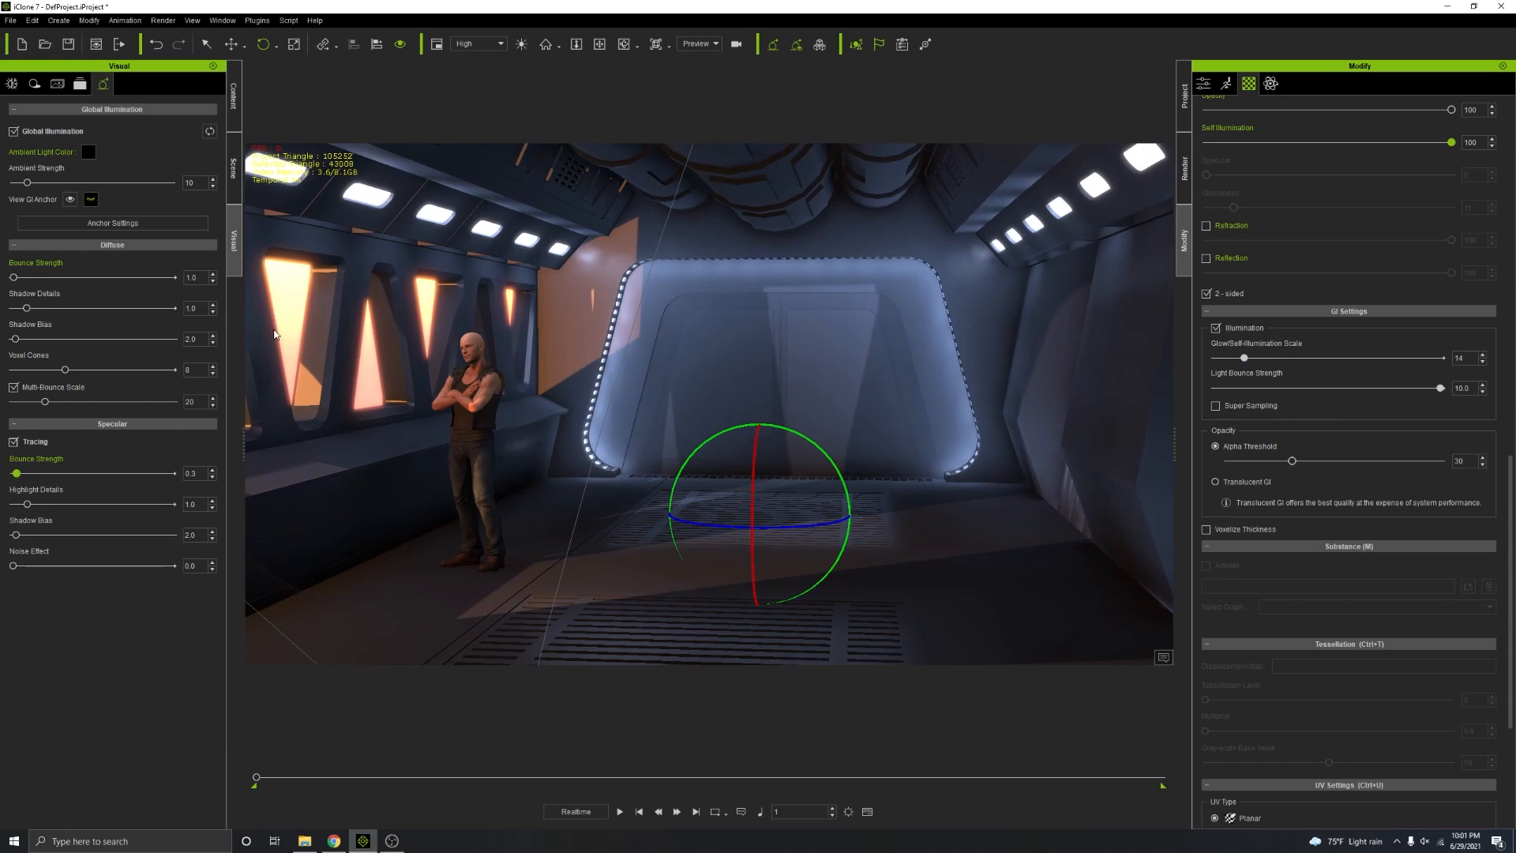
click(236, 185)
click(235, 242)
click(12, 83)
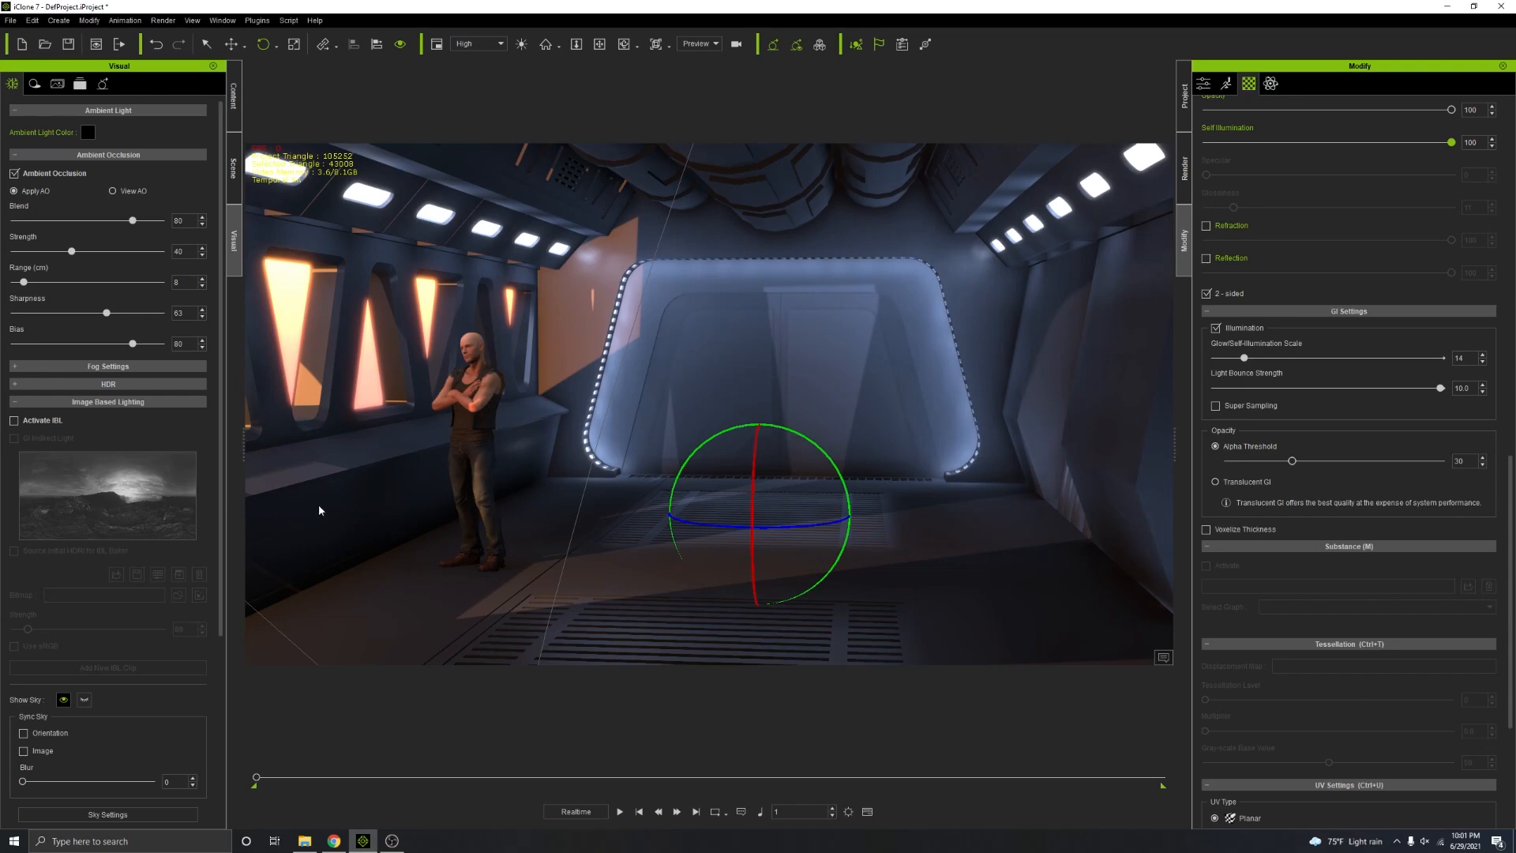
click(14, 420)
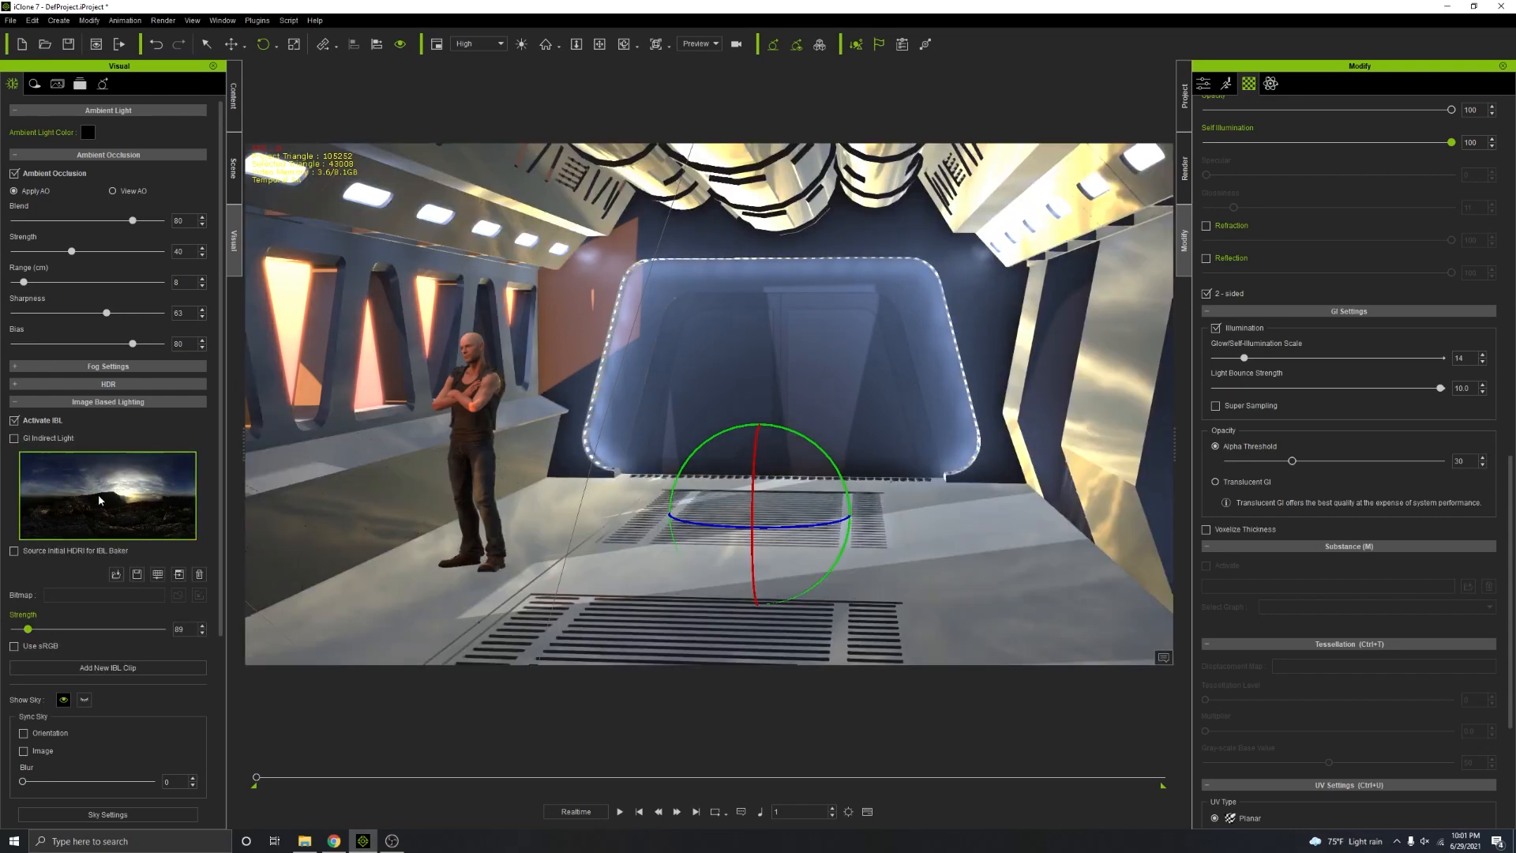
Step: Load the sunny IBL image from the IBL texture folder as the lighting image and reduce the IBL strength to 20
click(101, 499)
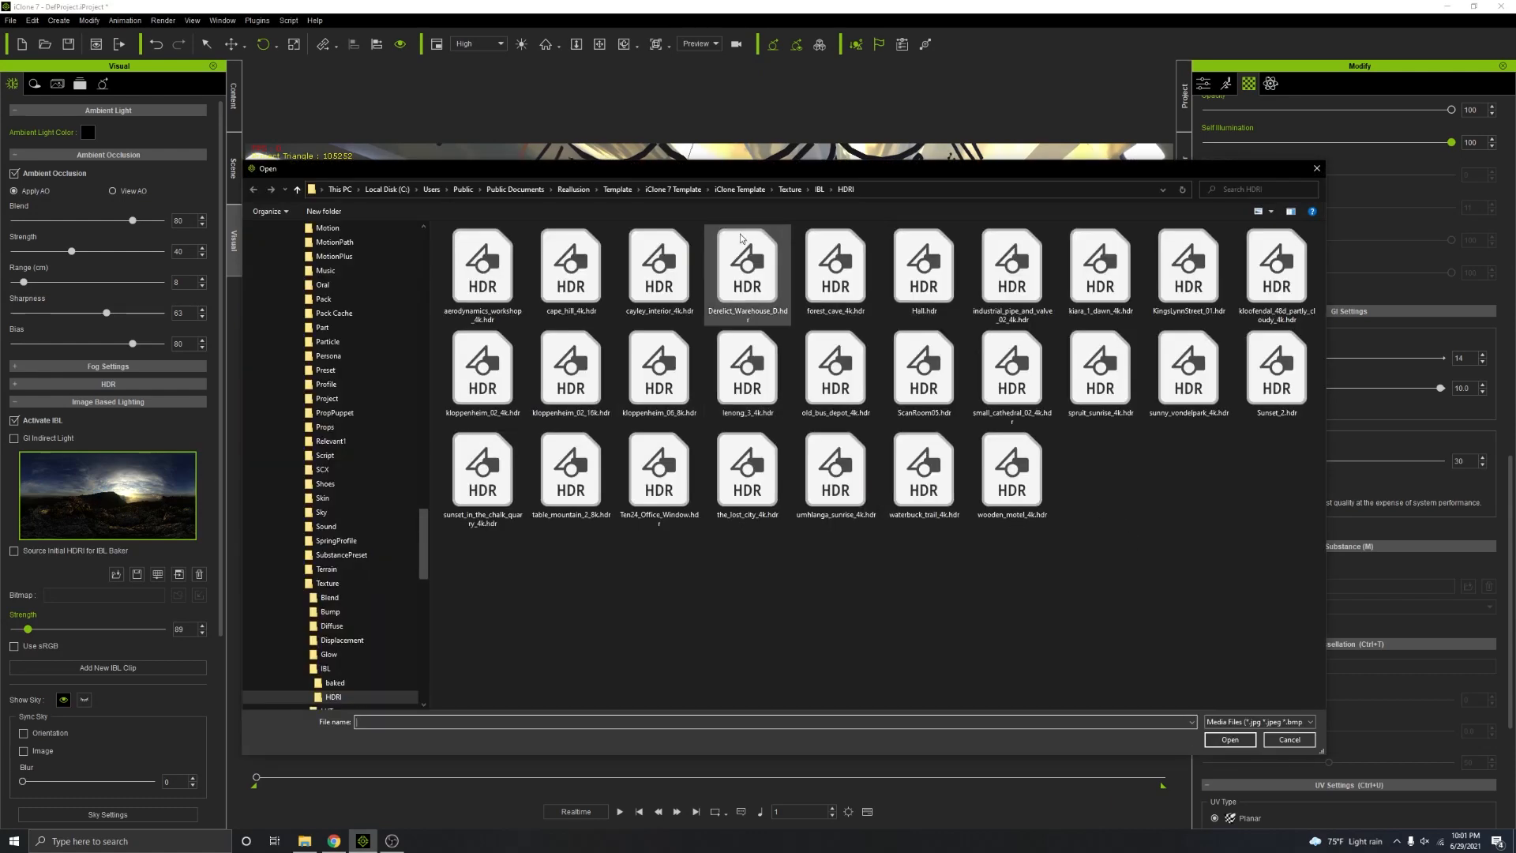
click(819, 190)
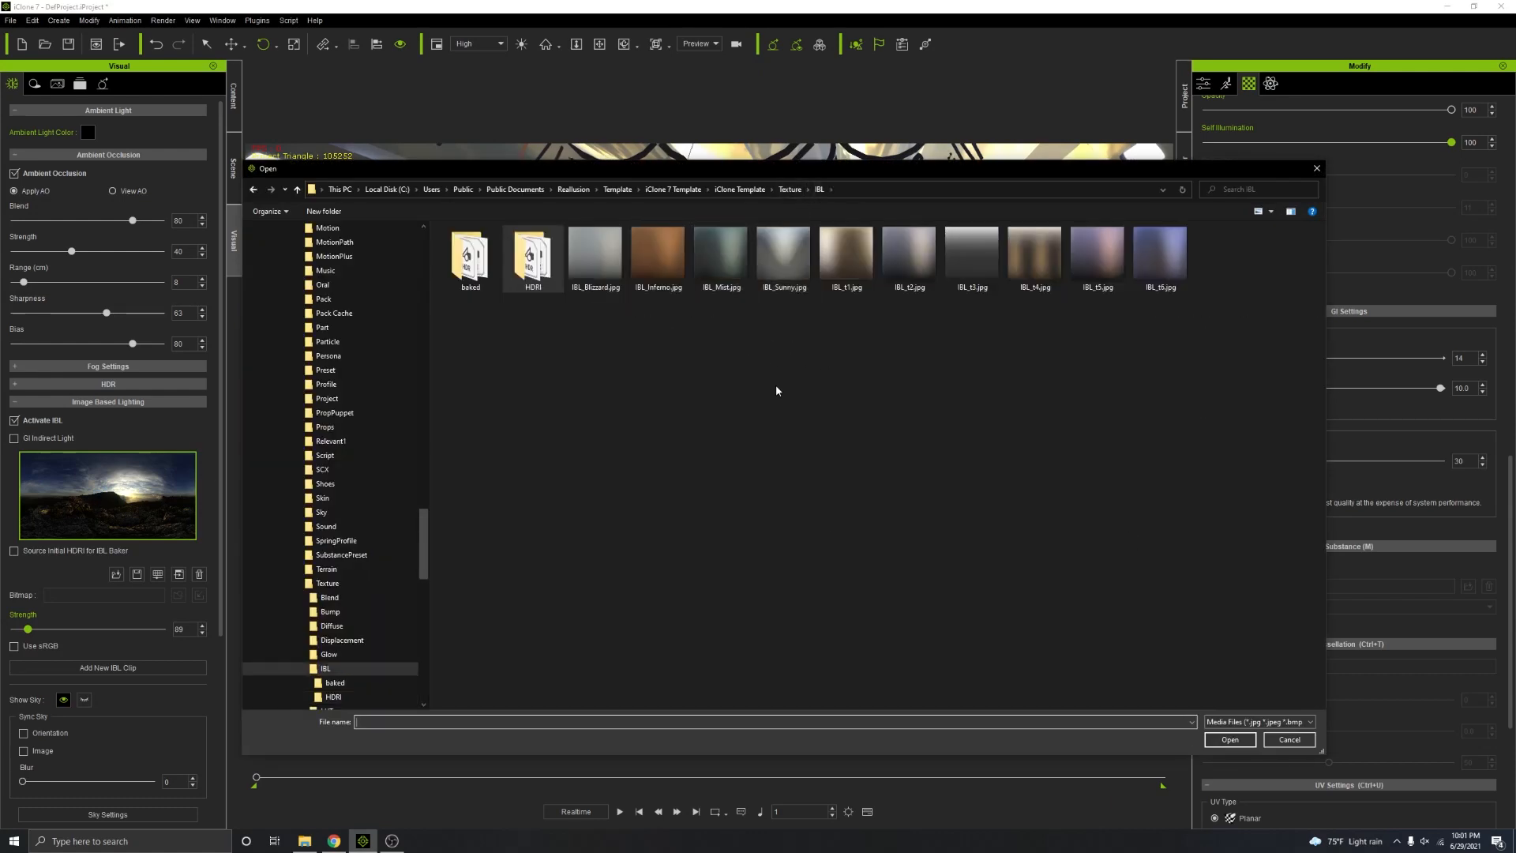
double_click(787, 271)
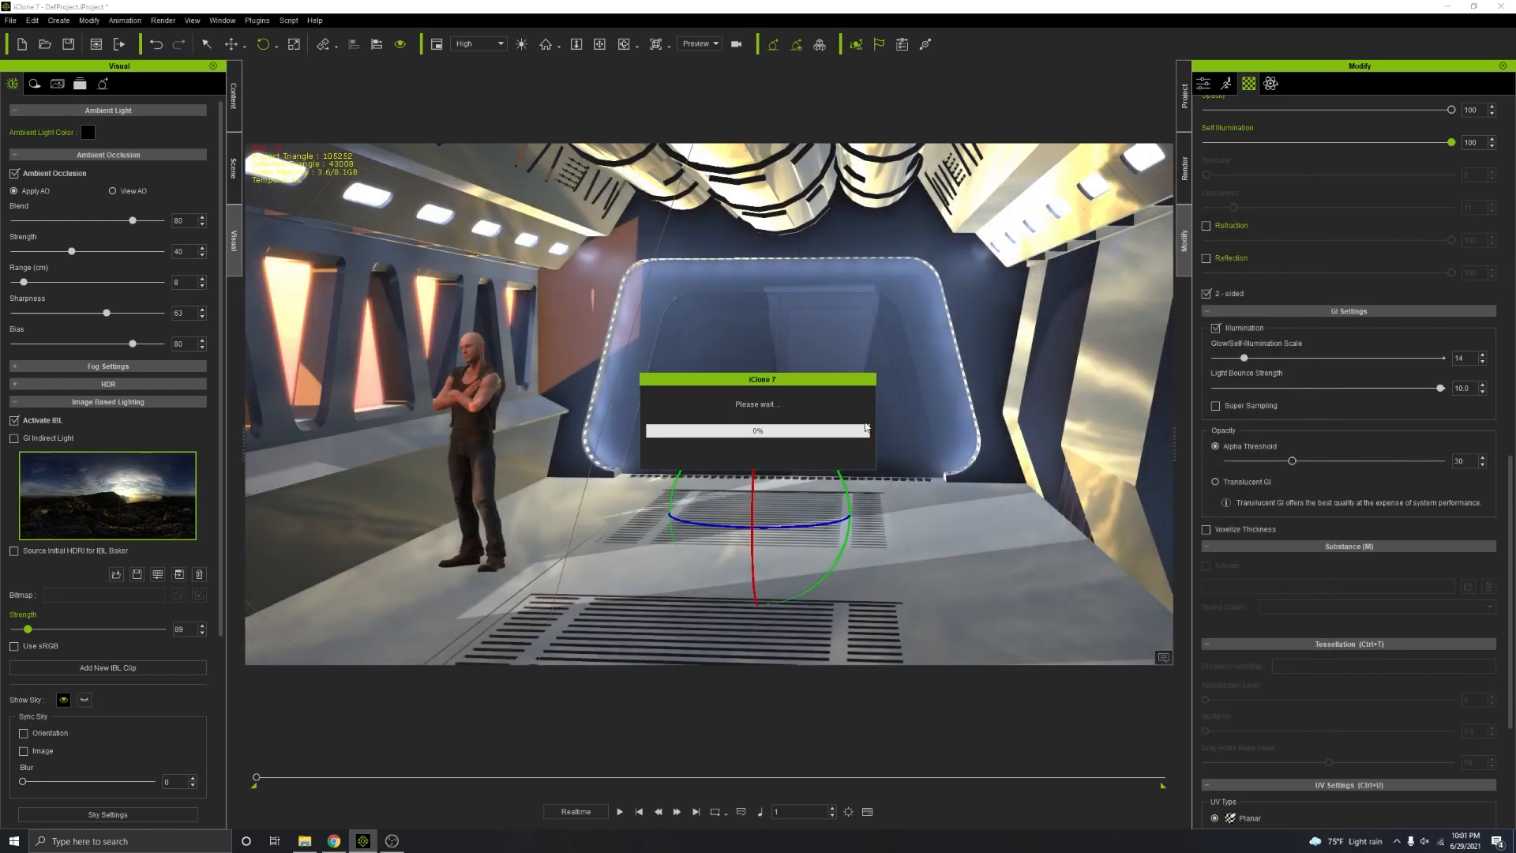
drag(29, 628, 17, 629)
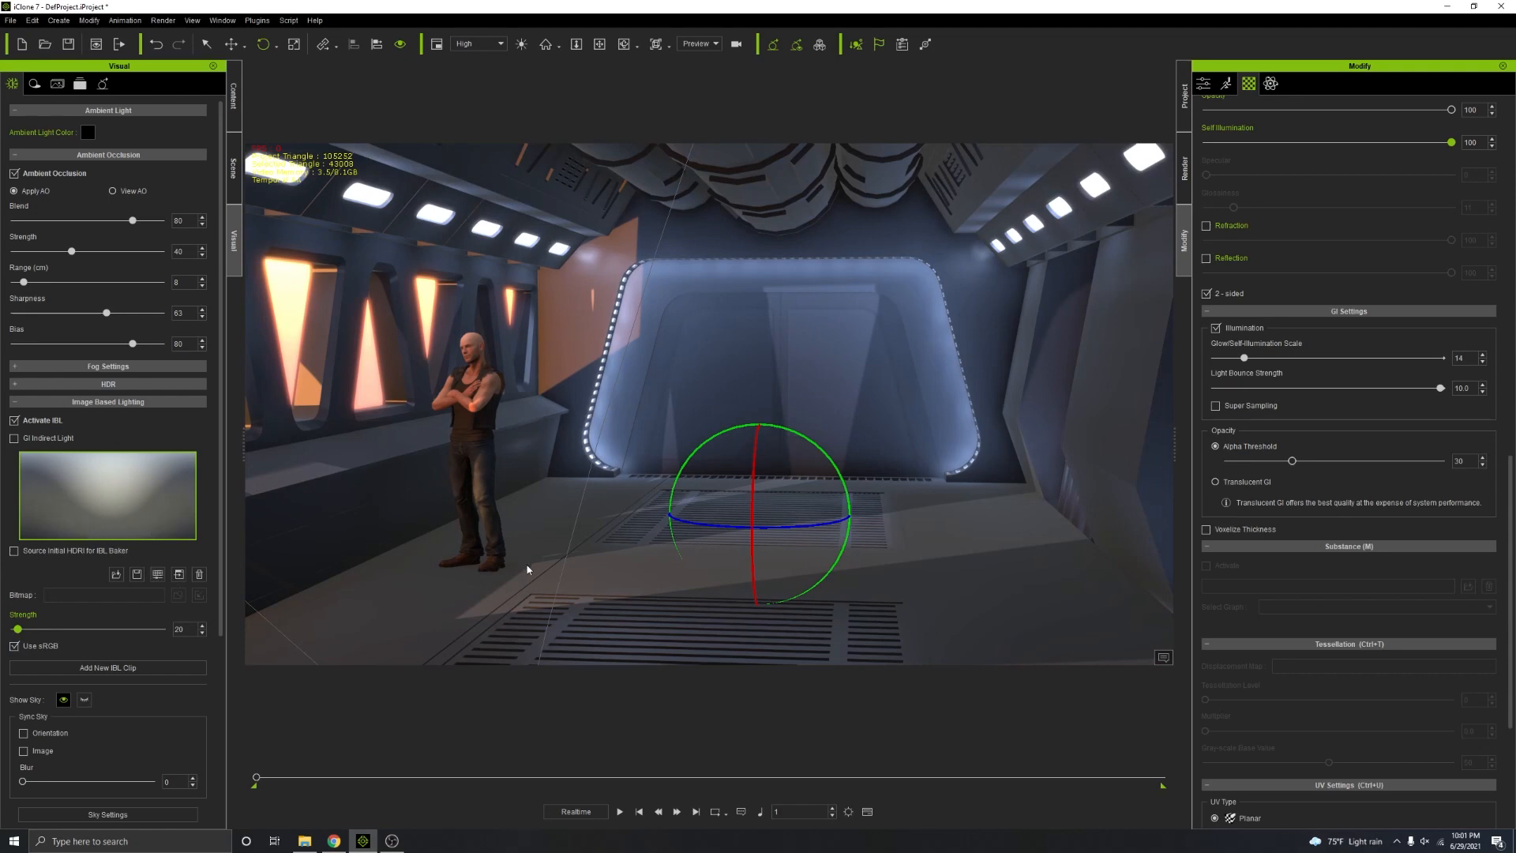
Step: Invert the colours of the IBL image and raise the IBL strength to about 45
click(158, 575)
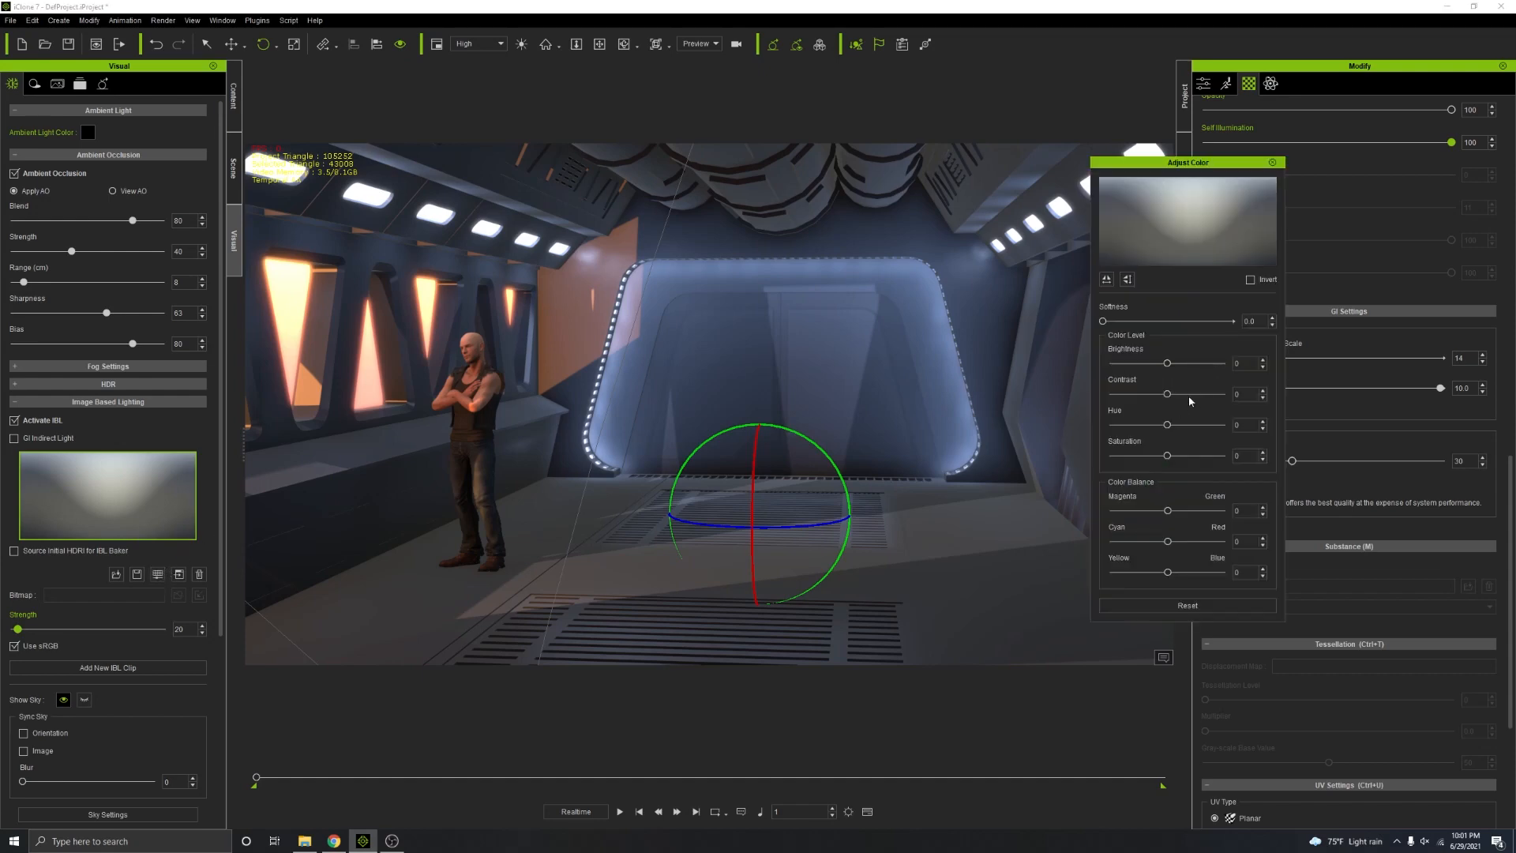
click(1251, 280)
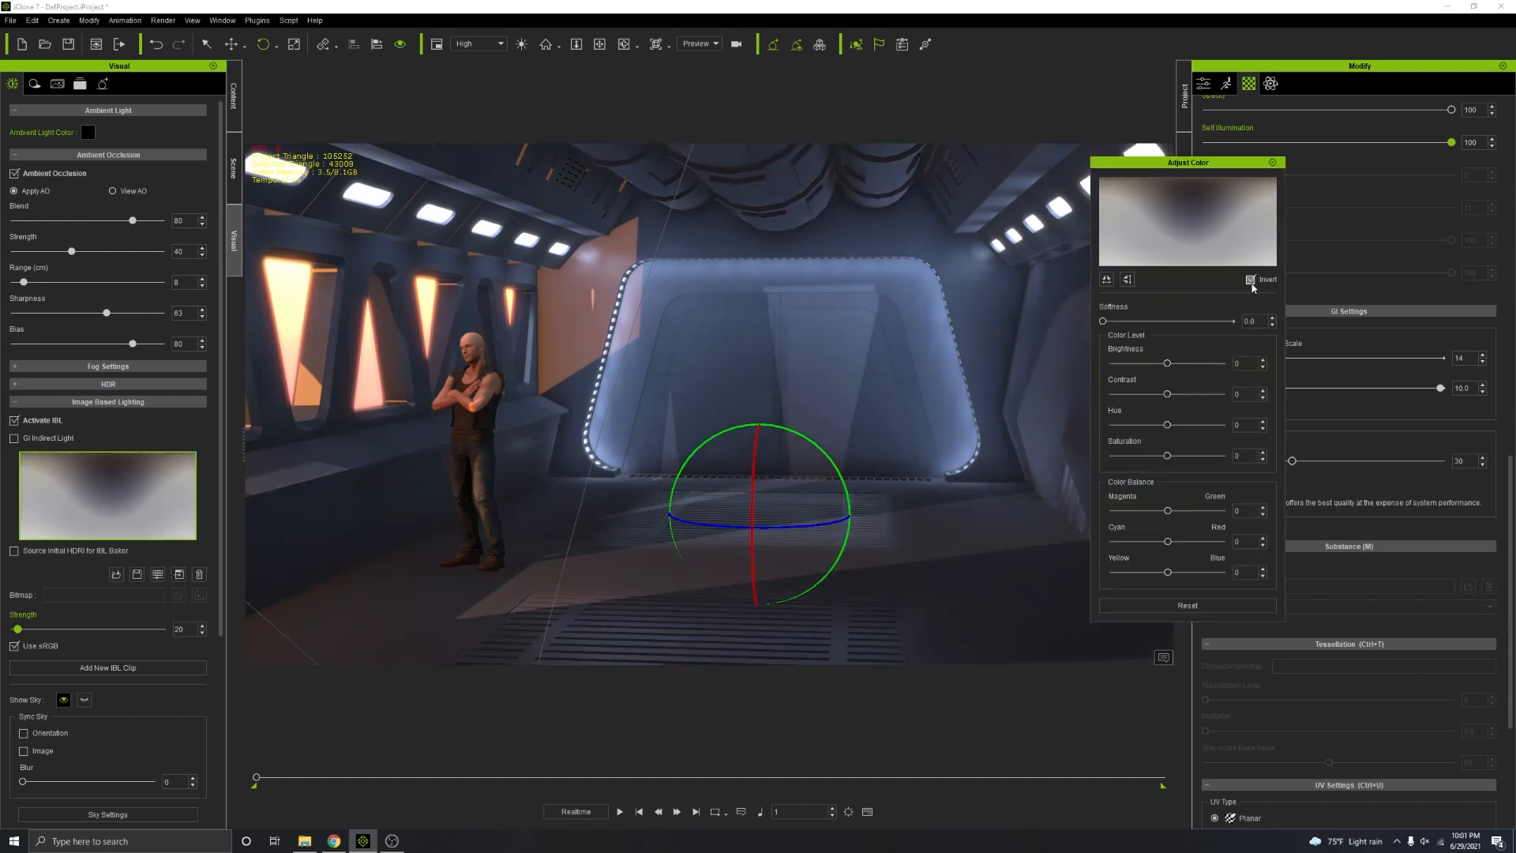
click(1272, 162)
drag(17, 629, 19, 631)
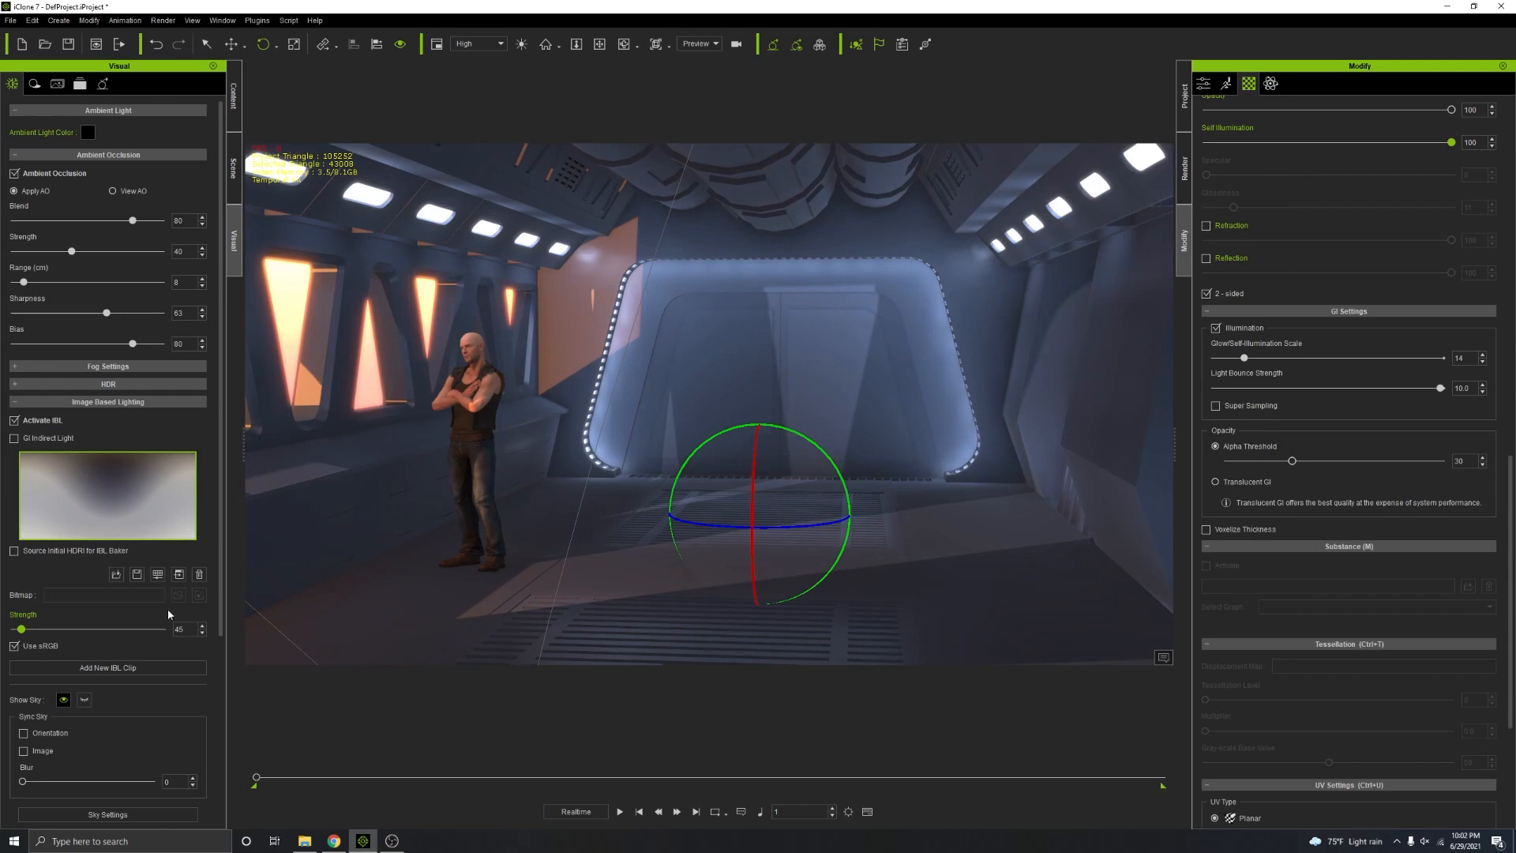
Step: Adjust the IBL image's colours by setting Saturation to -100 and the Yellow-Blue balance to 100
click(158, 580)
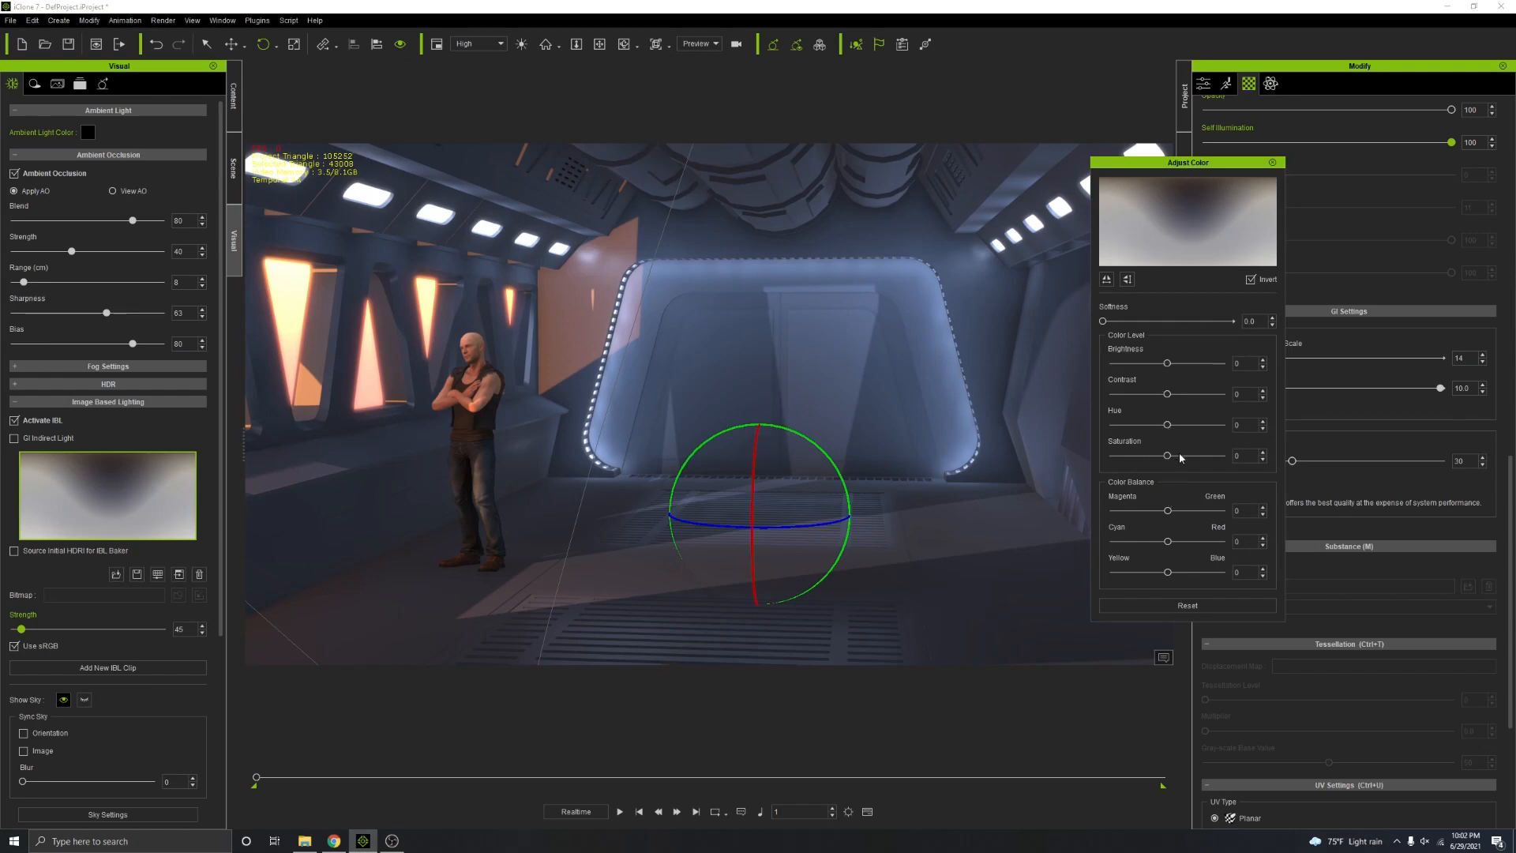
drag(1168, 455, 1111, 456)
drag(1167, 572, 1285, 569)
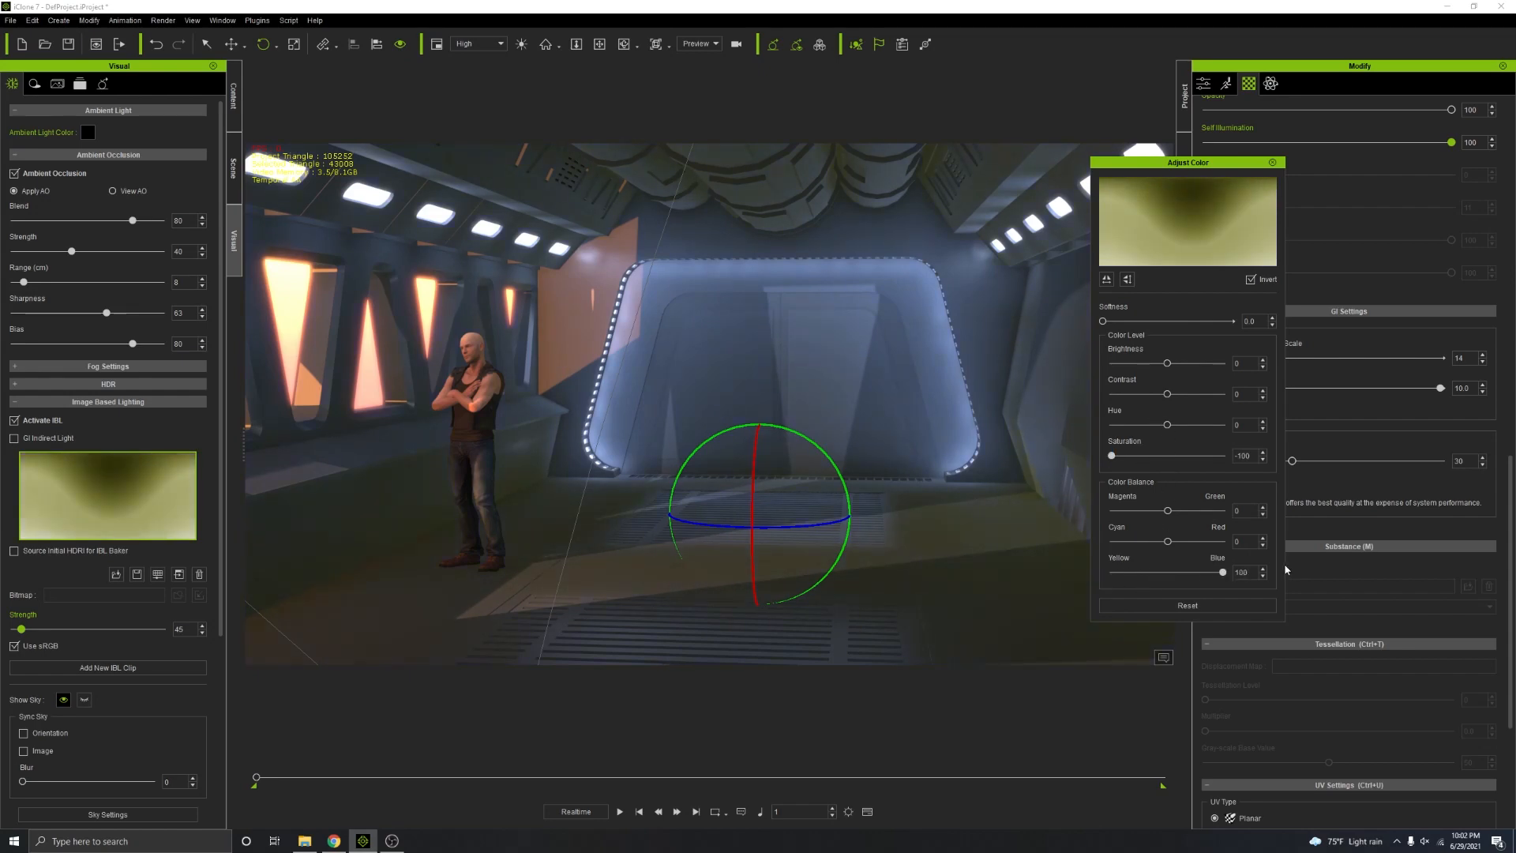
Step: Set the IBL image's Cyan-Red balance to -100 and Contrast to 50, and lower the IBL strength to 16
drag(1176, 545, 1104, 551)
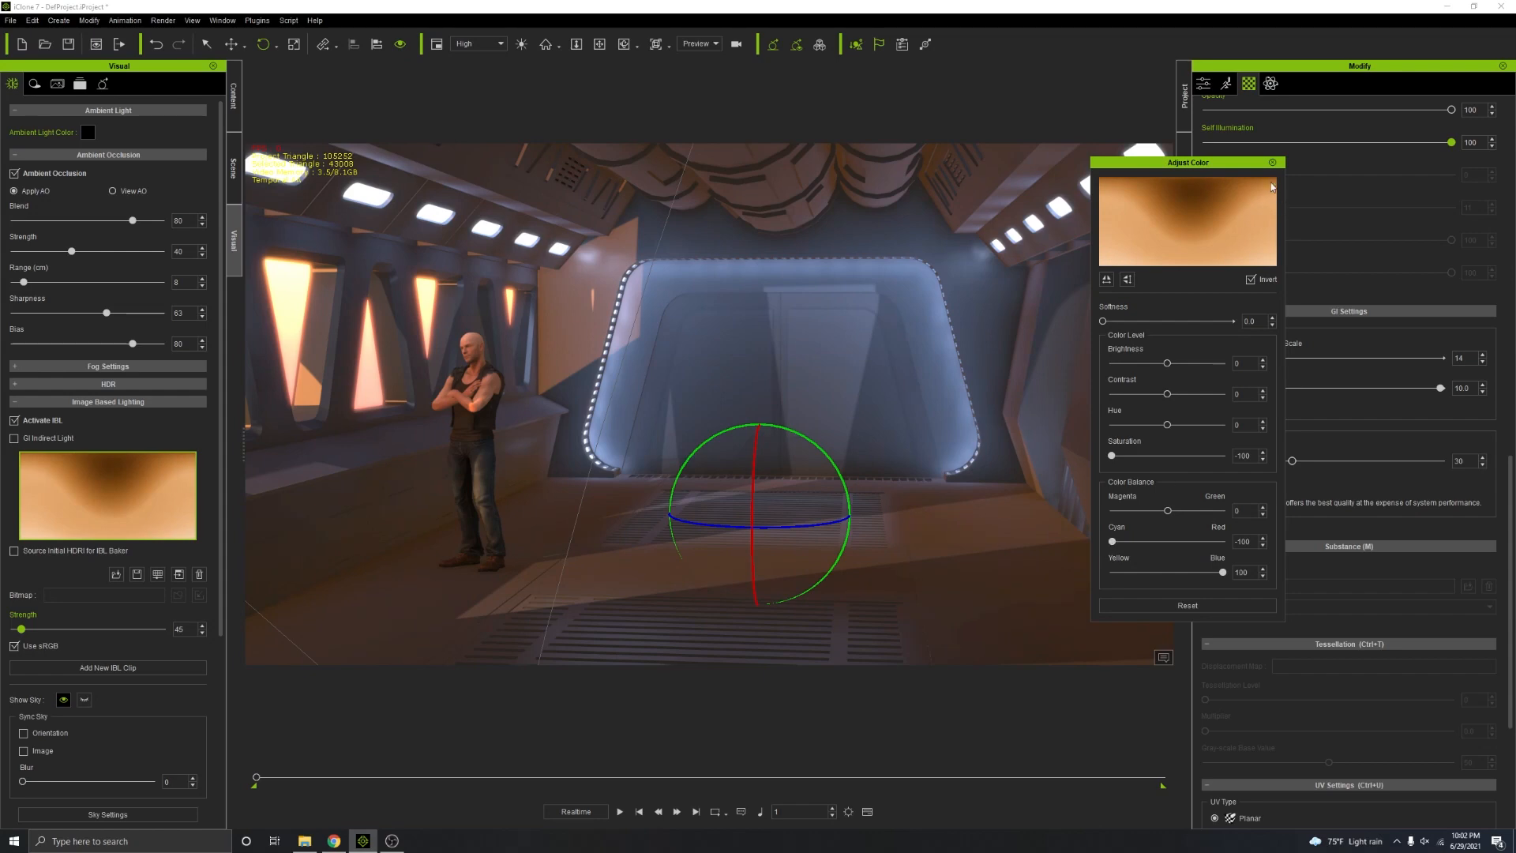
drag(1167, 395, 1198, 394)
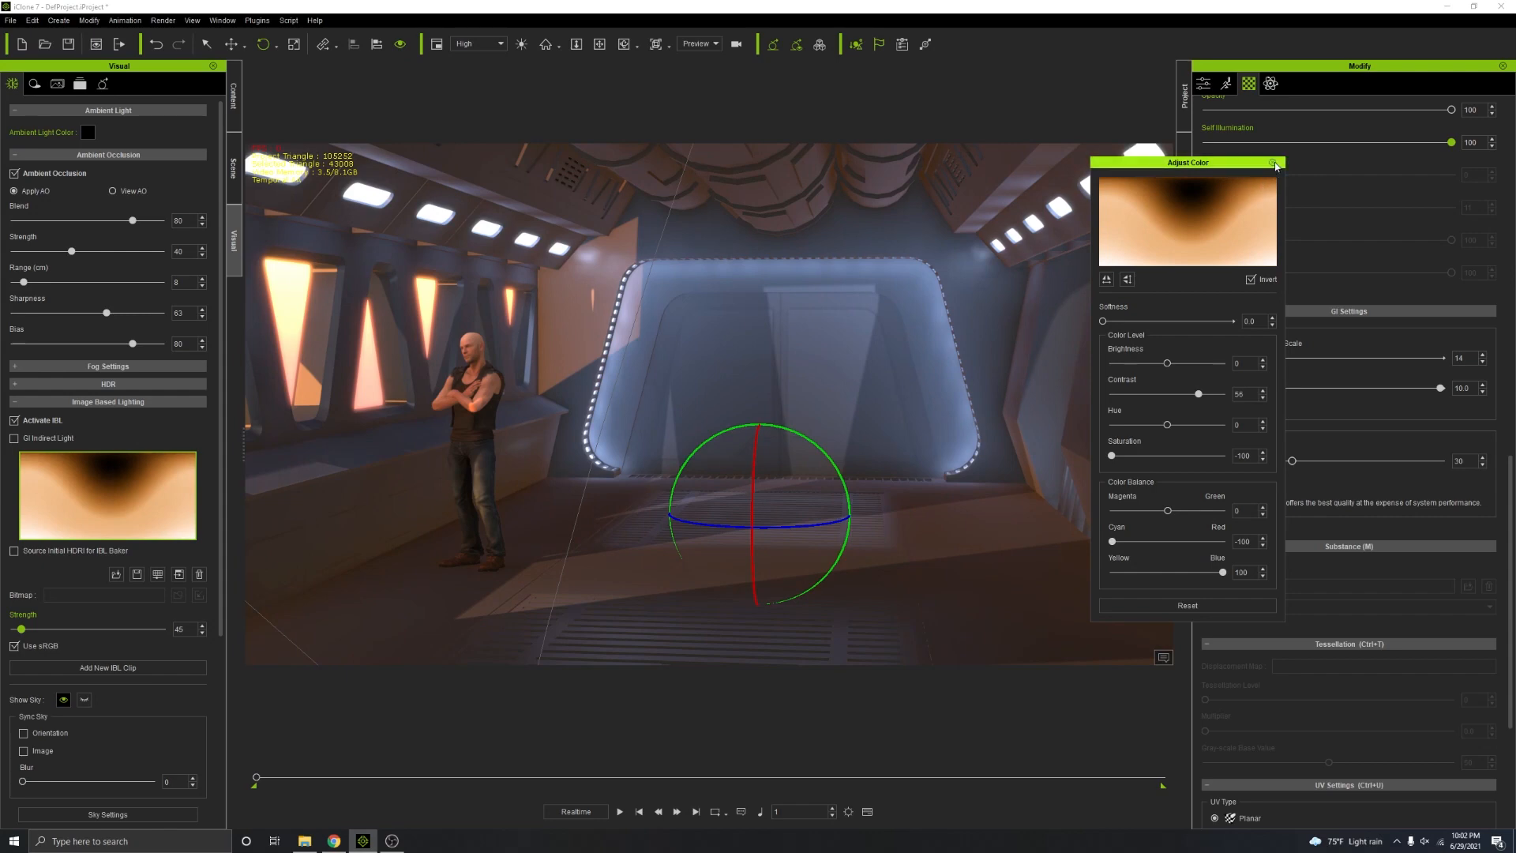
click(1273, 163)
drag(22, 630, 16, 633)
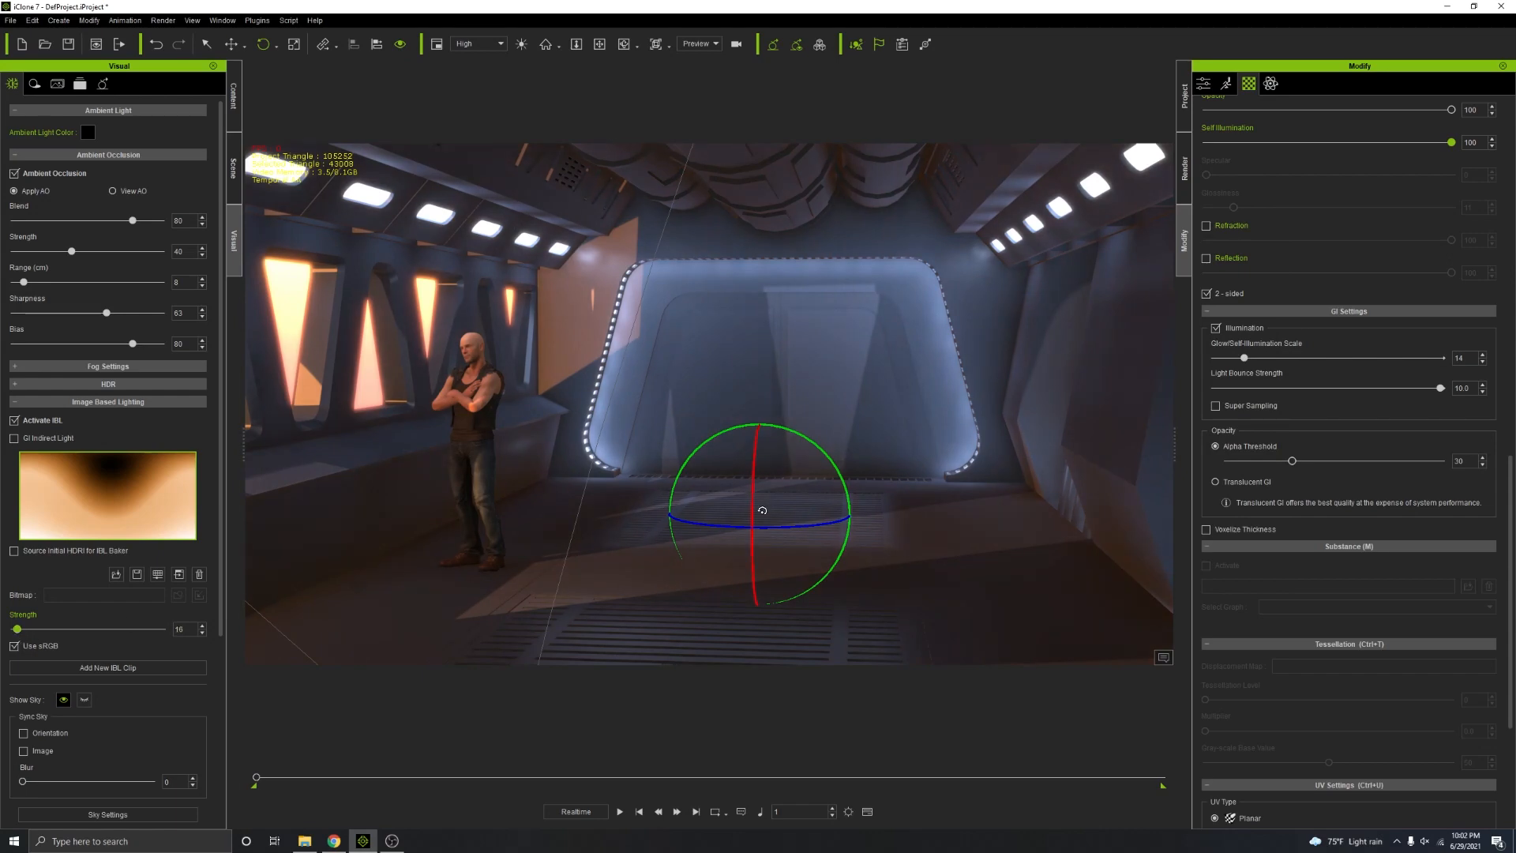
scroll(763, 510, down, 3)
alt+right_drag(801, 526, 820, 529)
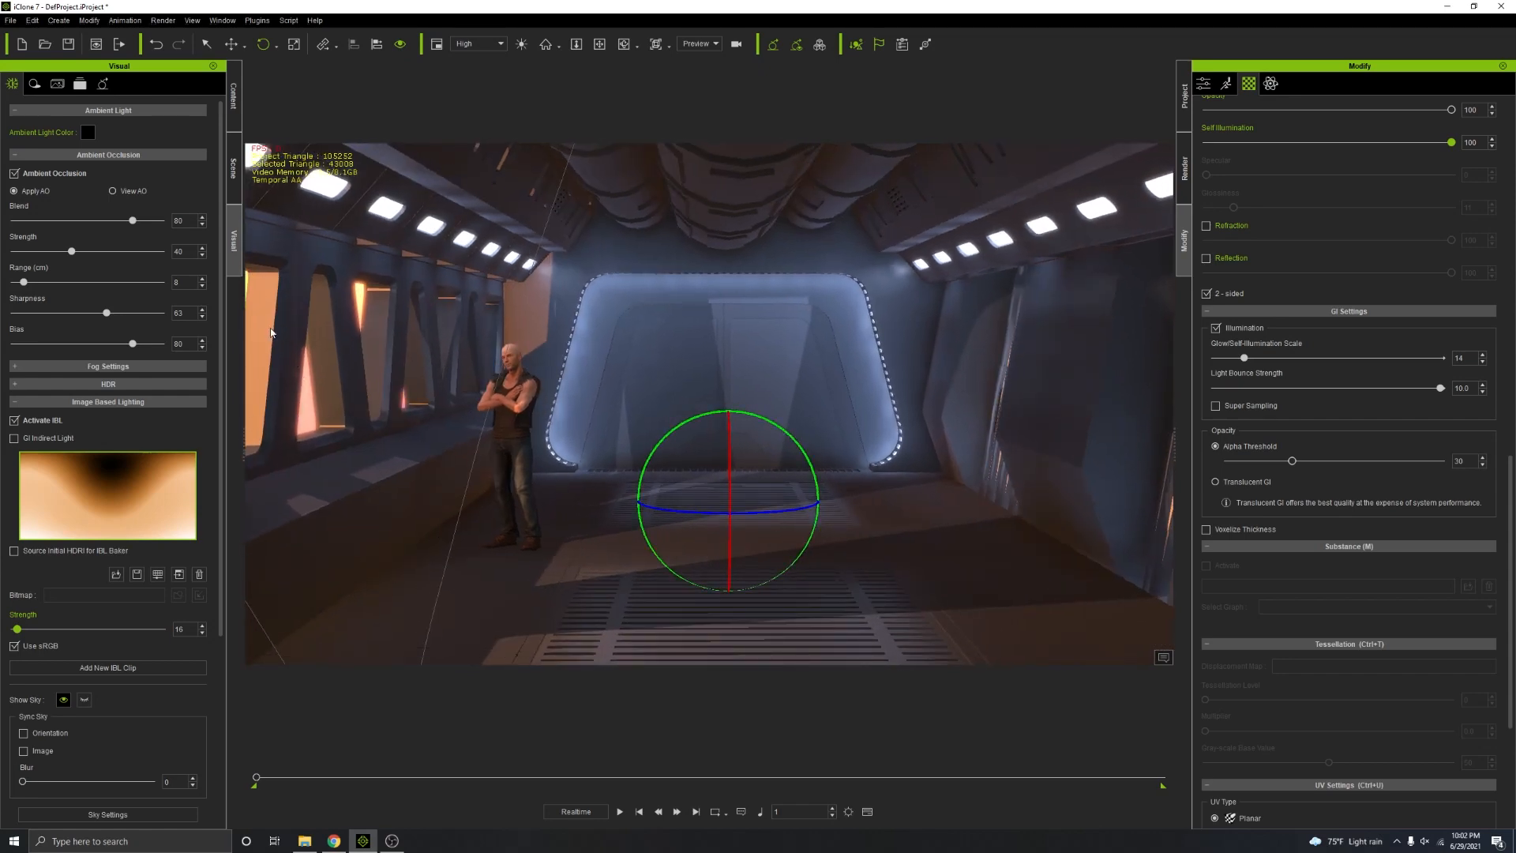
Step: Set the Color_Adjust post effect's Brightness to 16 and Contrast to 28
click(235, 187)
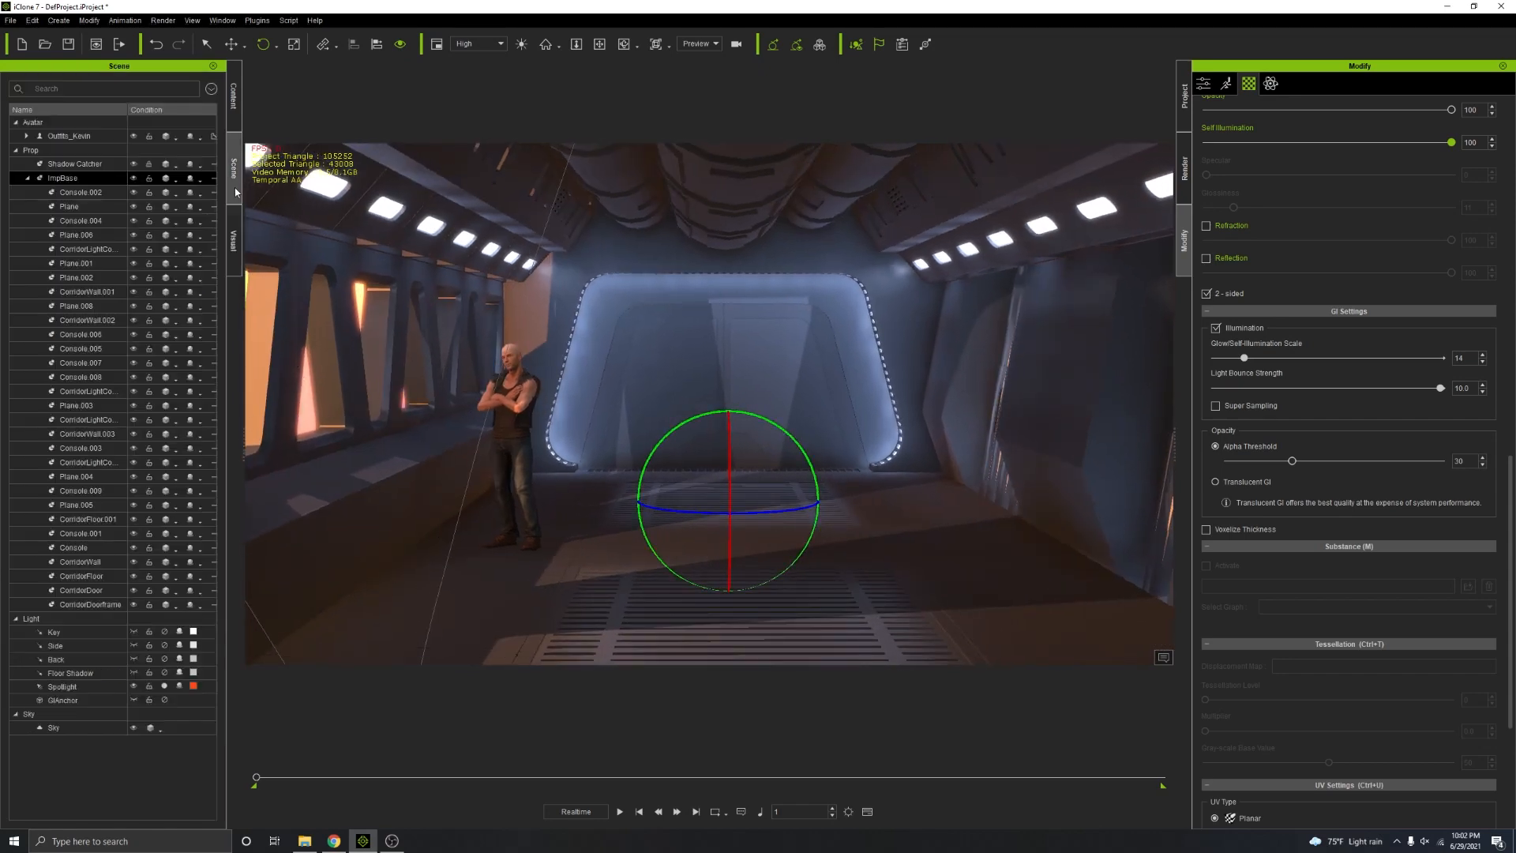
click(235, 257)
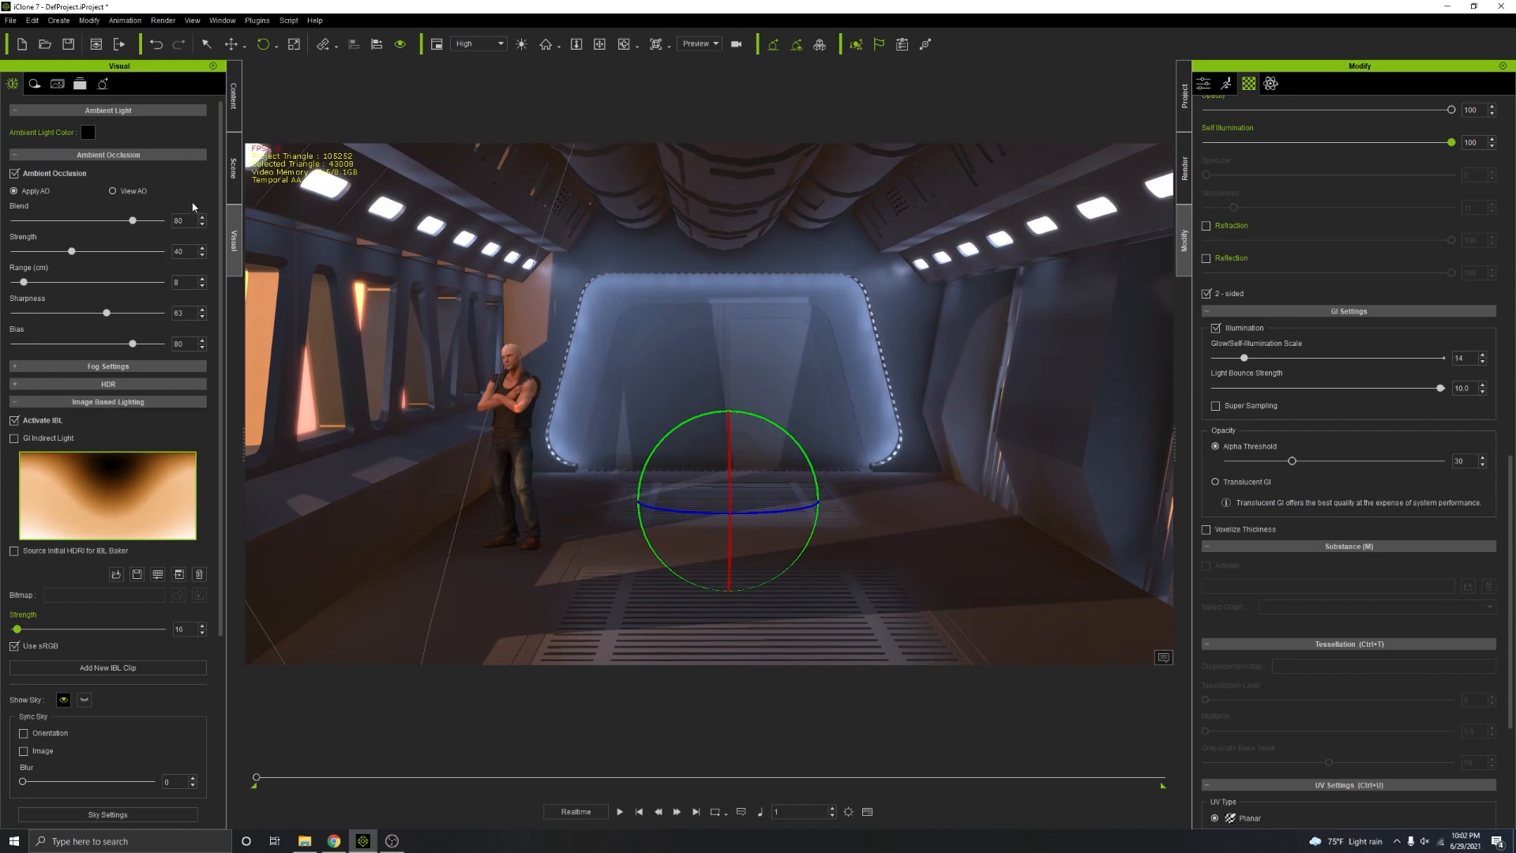
click(103, 83)
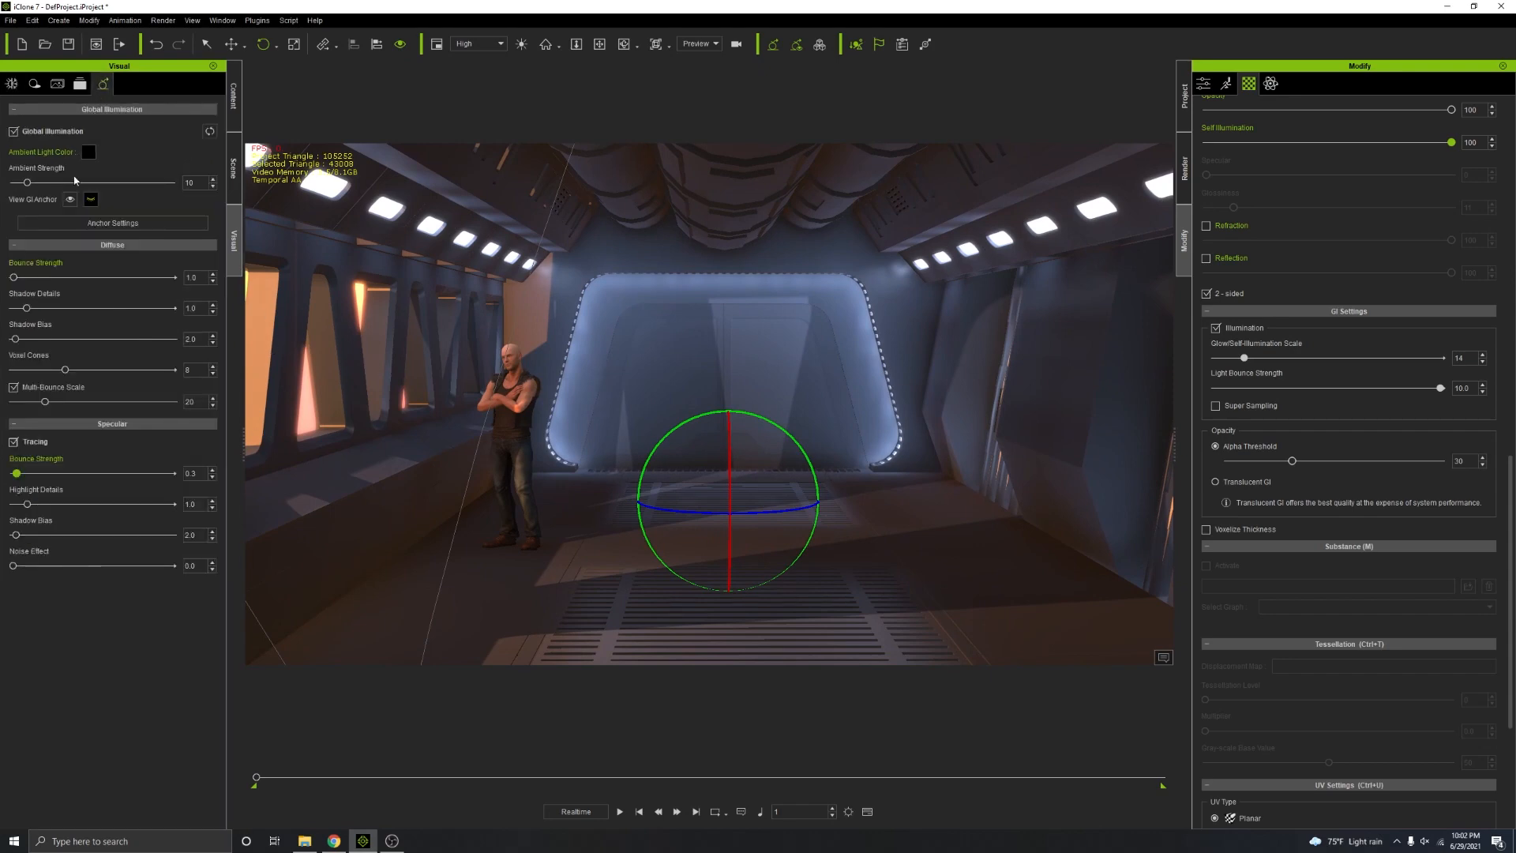
click(80, 83)
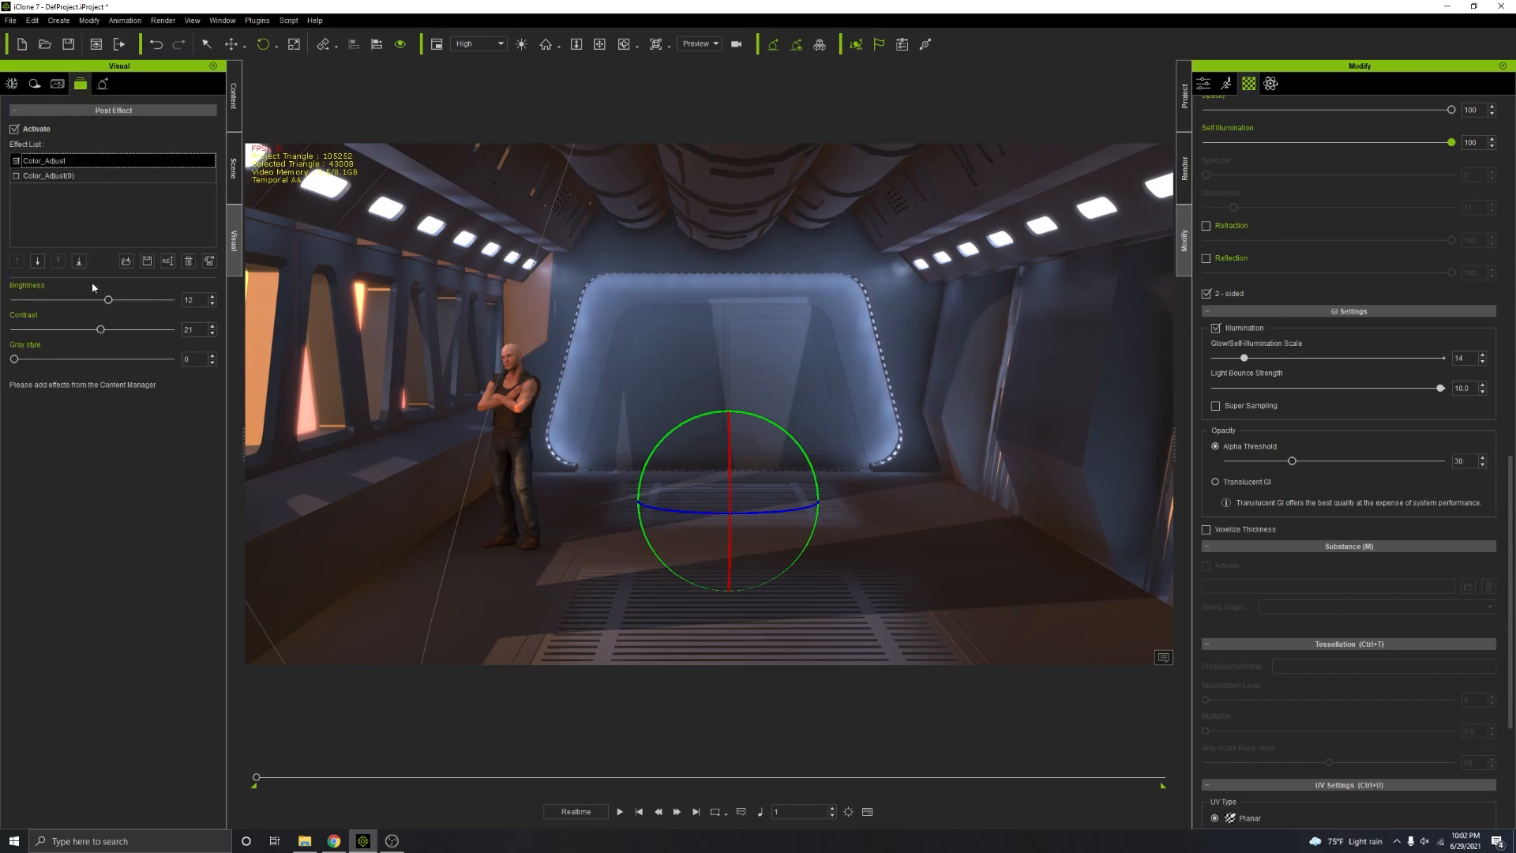
drag(109, 303, 154, 330)
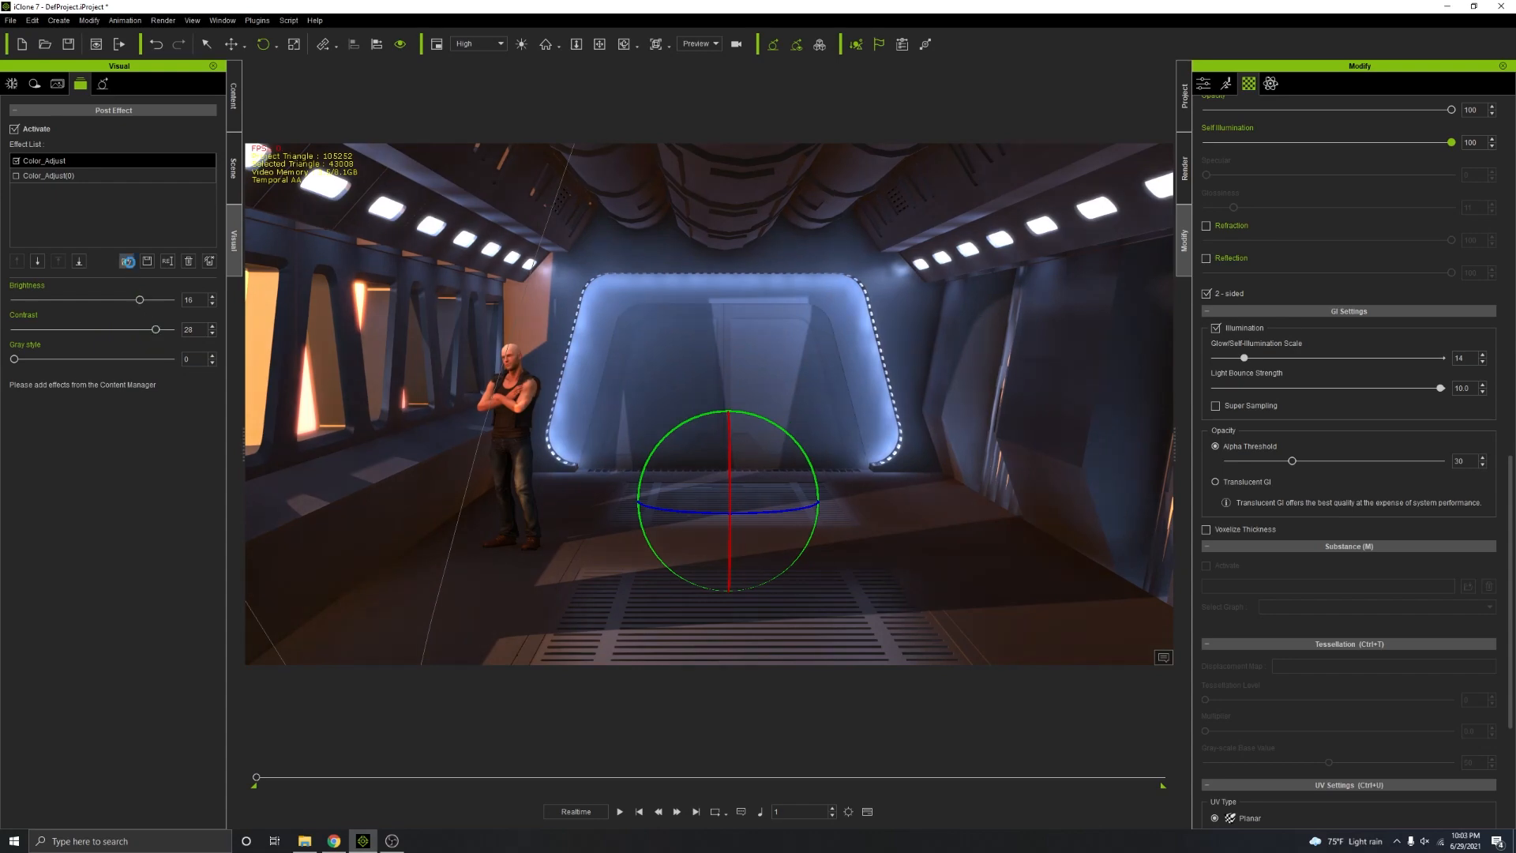
Step: Add the Color Filter post effect and set its Red filter to 0, Green filter to 10 and Blue filter to 14
click(125, 260)
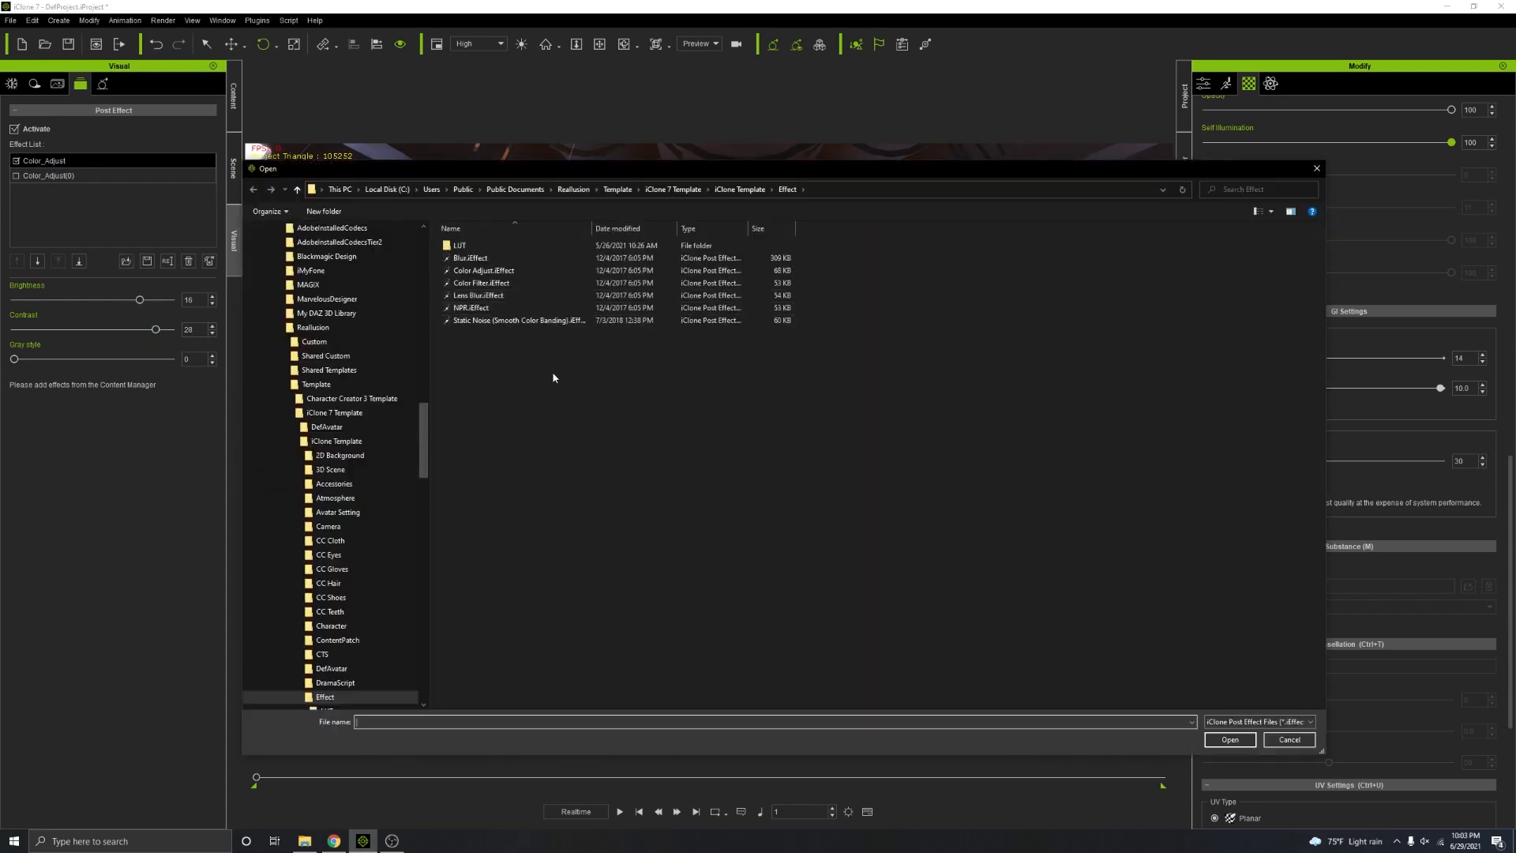
double_click(479, 284)
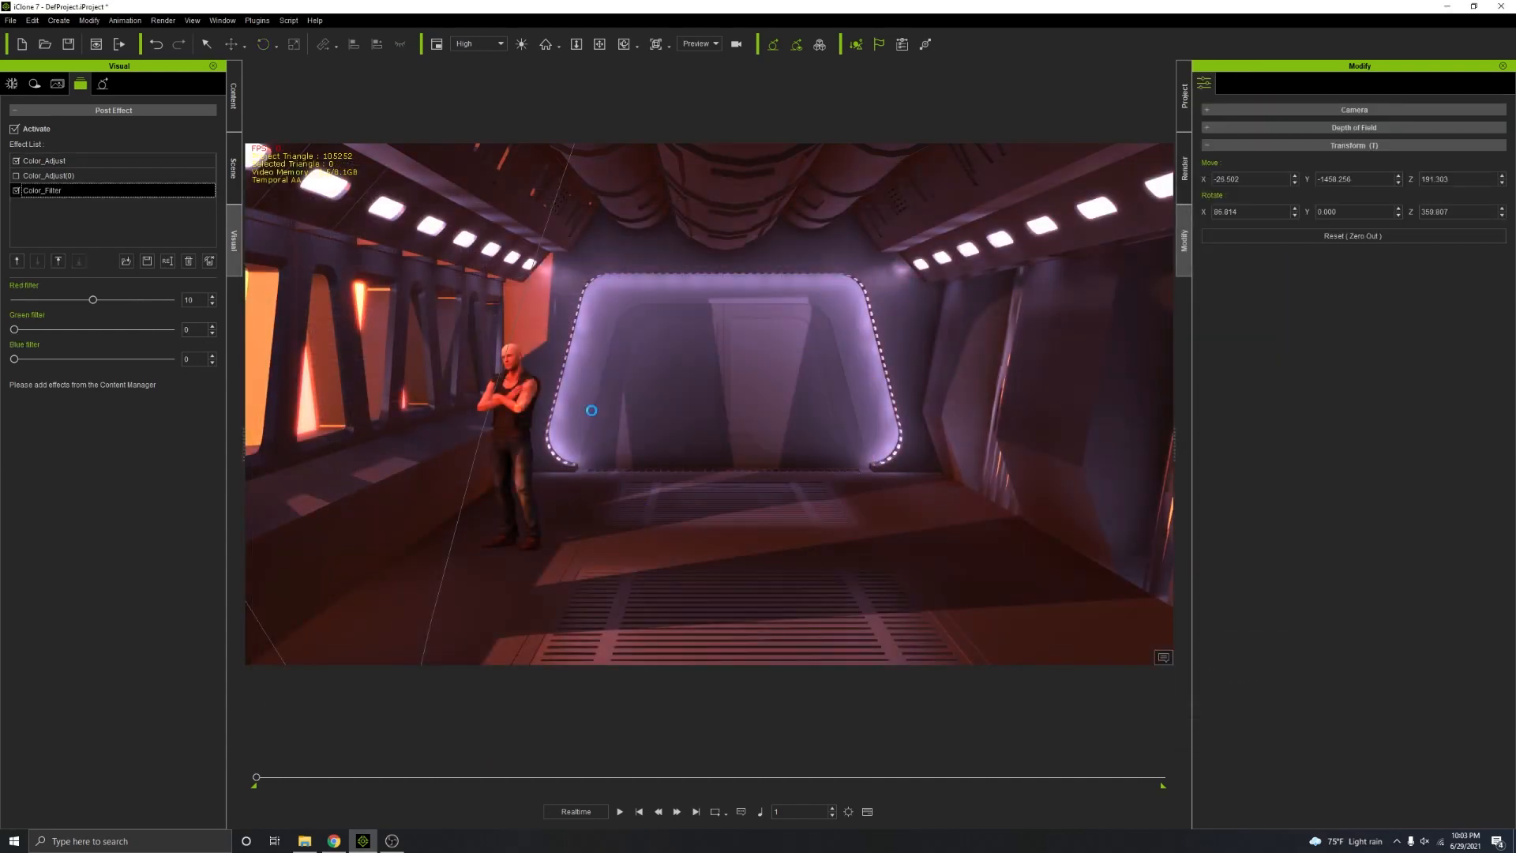
mouse_move(91, 304)
mouse_down()
mouse_move(16, 301)
mouse_move(70, 329)
mouse_move(47, 361)
mouse_move(85, 359)
mouse_move(100, 329)
mouse_move(91, 360)
mouse_move(128, 361)
mouse_move(92, 330)
mouse_up()
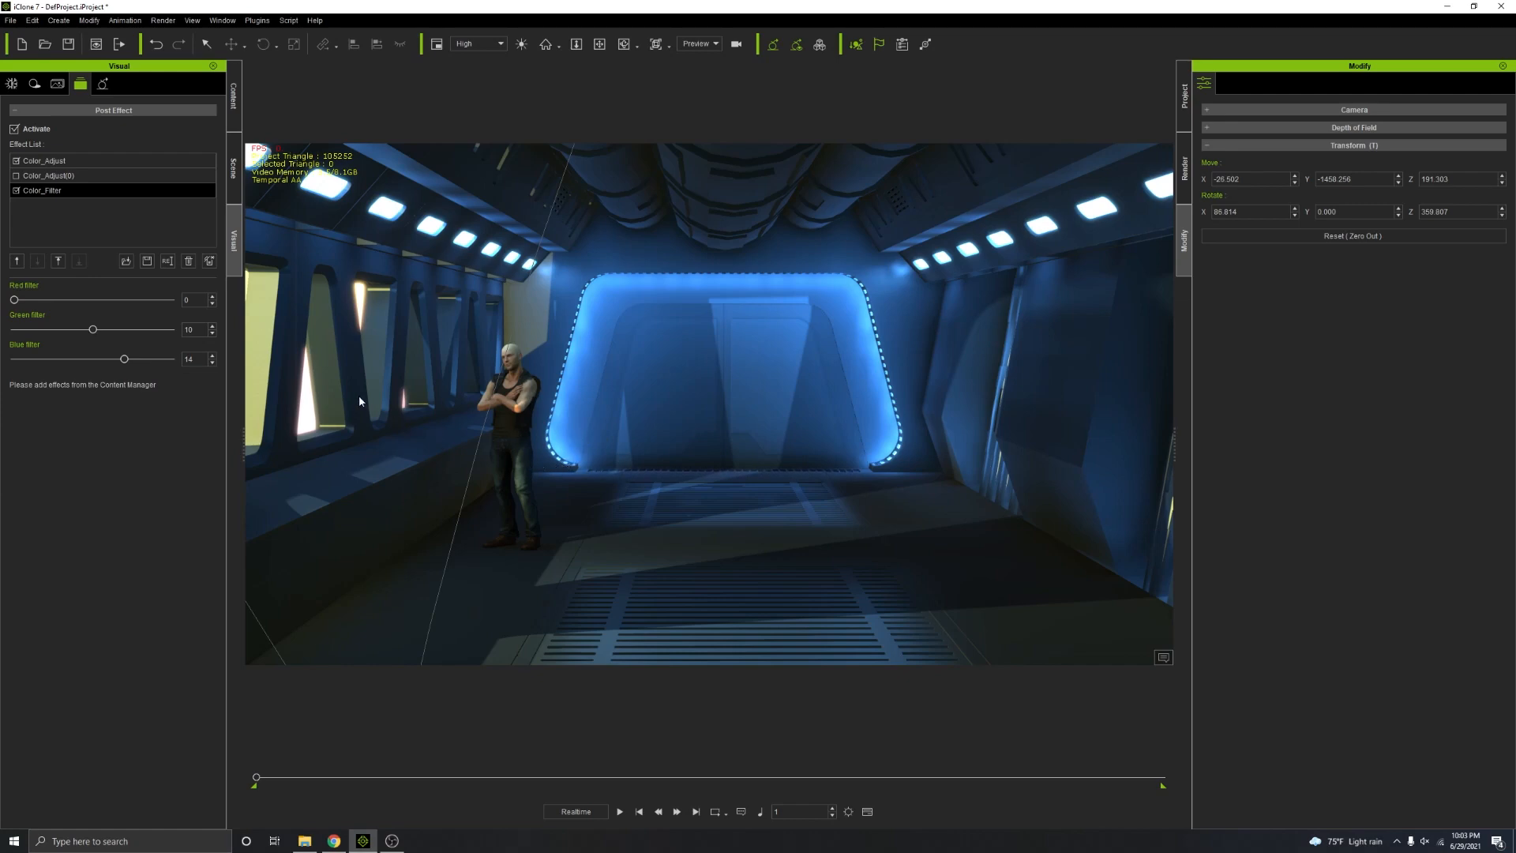
Step: Check the light colour of the spotlight outside the corridor windows
alt+drag(567, 308, 622, 308)
alt+right_drag(623, 308, 822, 437)
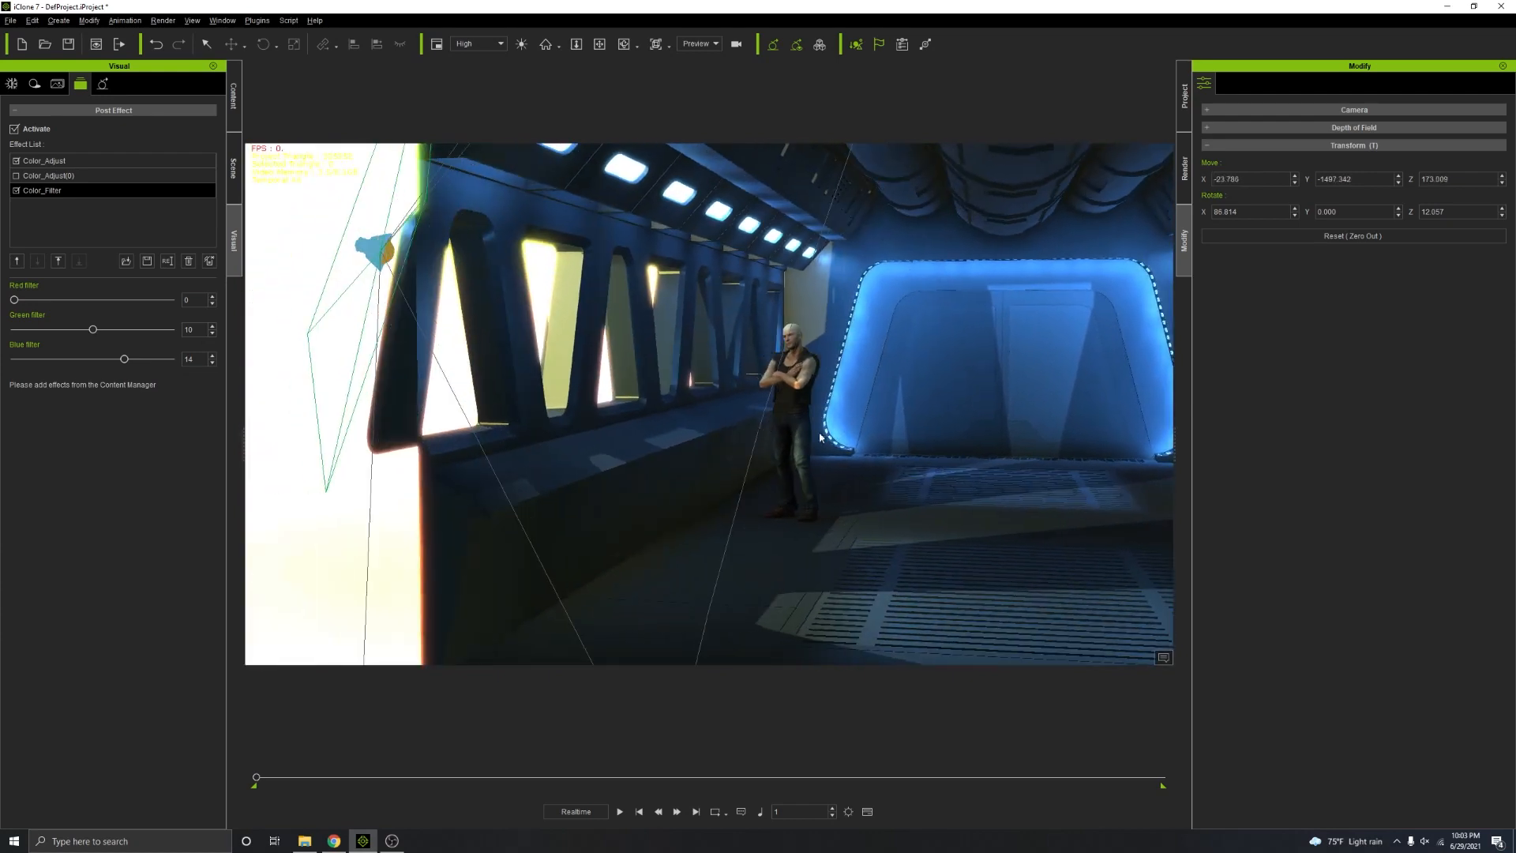
scroll(723, 412, down, 1)
click(410, 265)
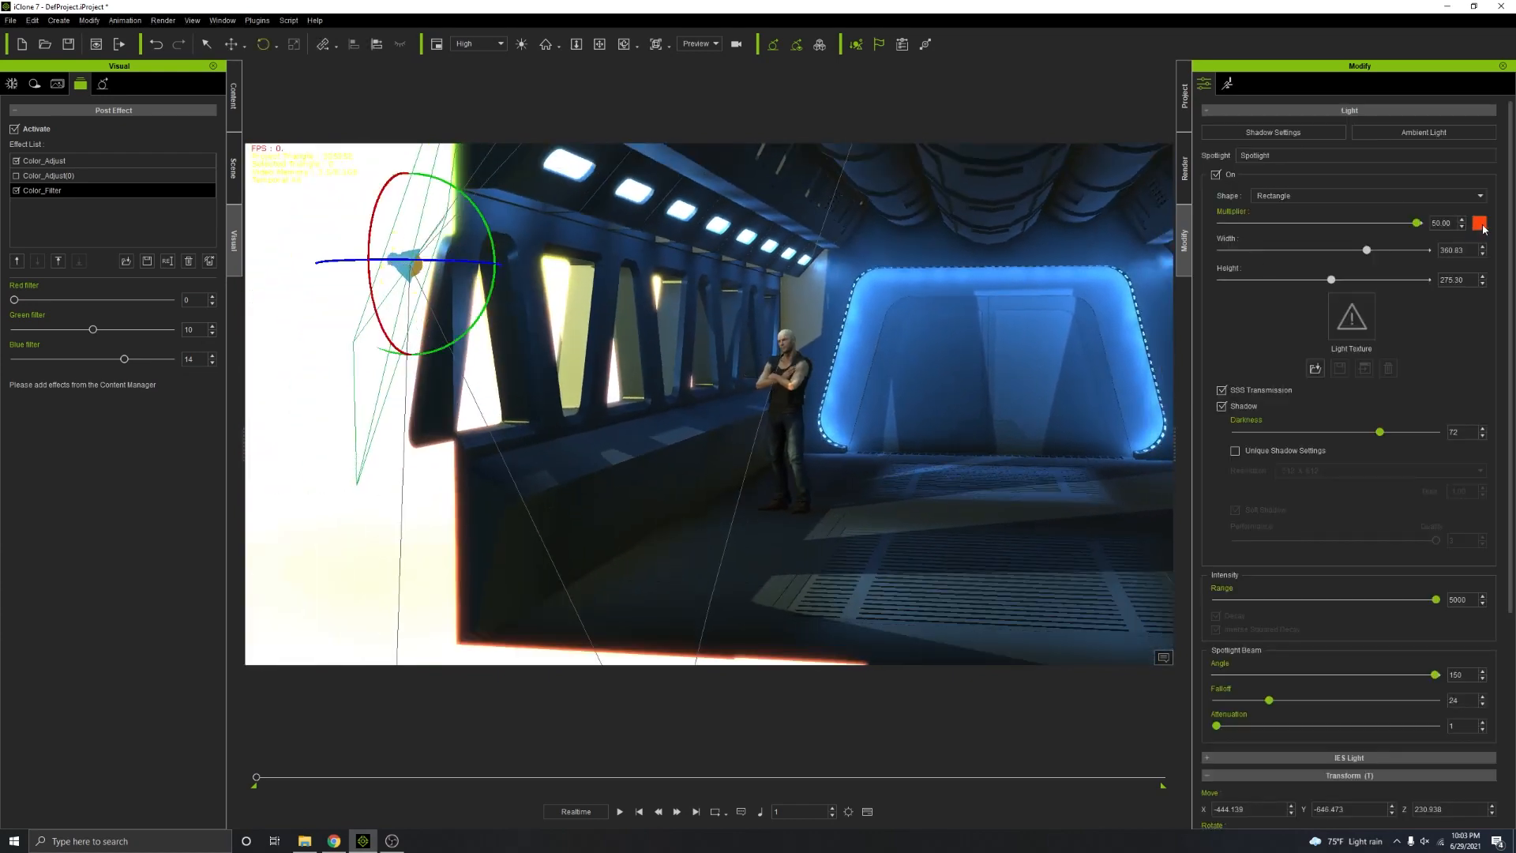
click(1481, 224)
drag(881, 290, 1190, 296)
click(1155, 532)
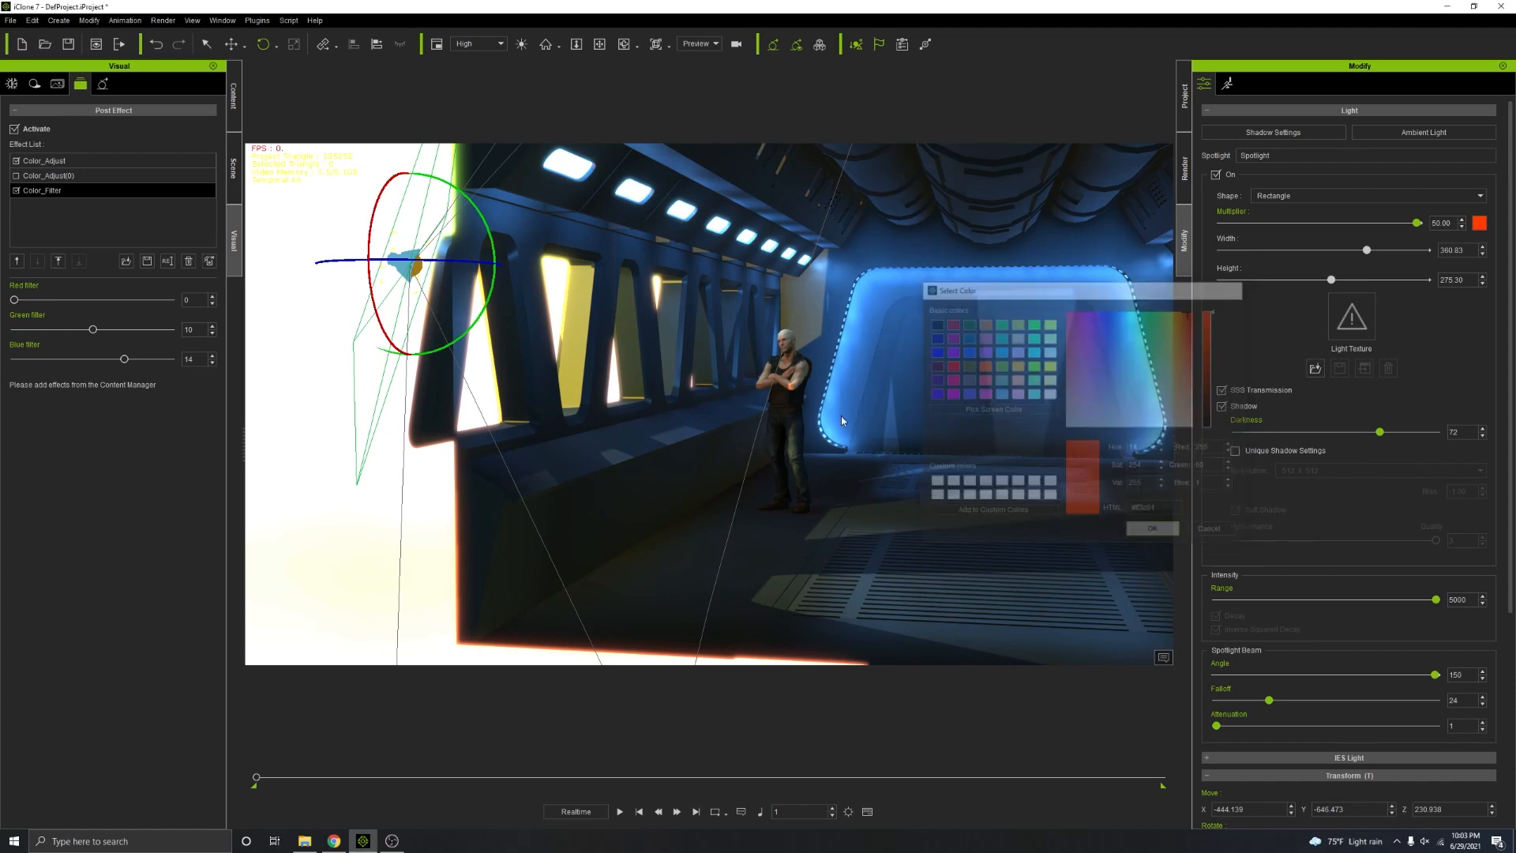
Step: Set the Color_Filter effect's Green filter to 5 and Blue filter to 8
scroll(793, 338, up, 4)
middle_drag(934, 345, 792, 355)
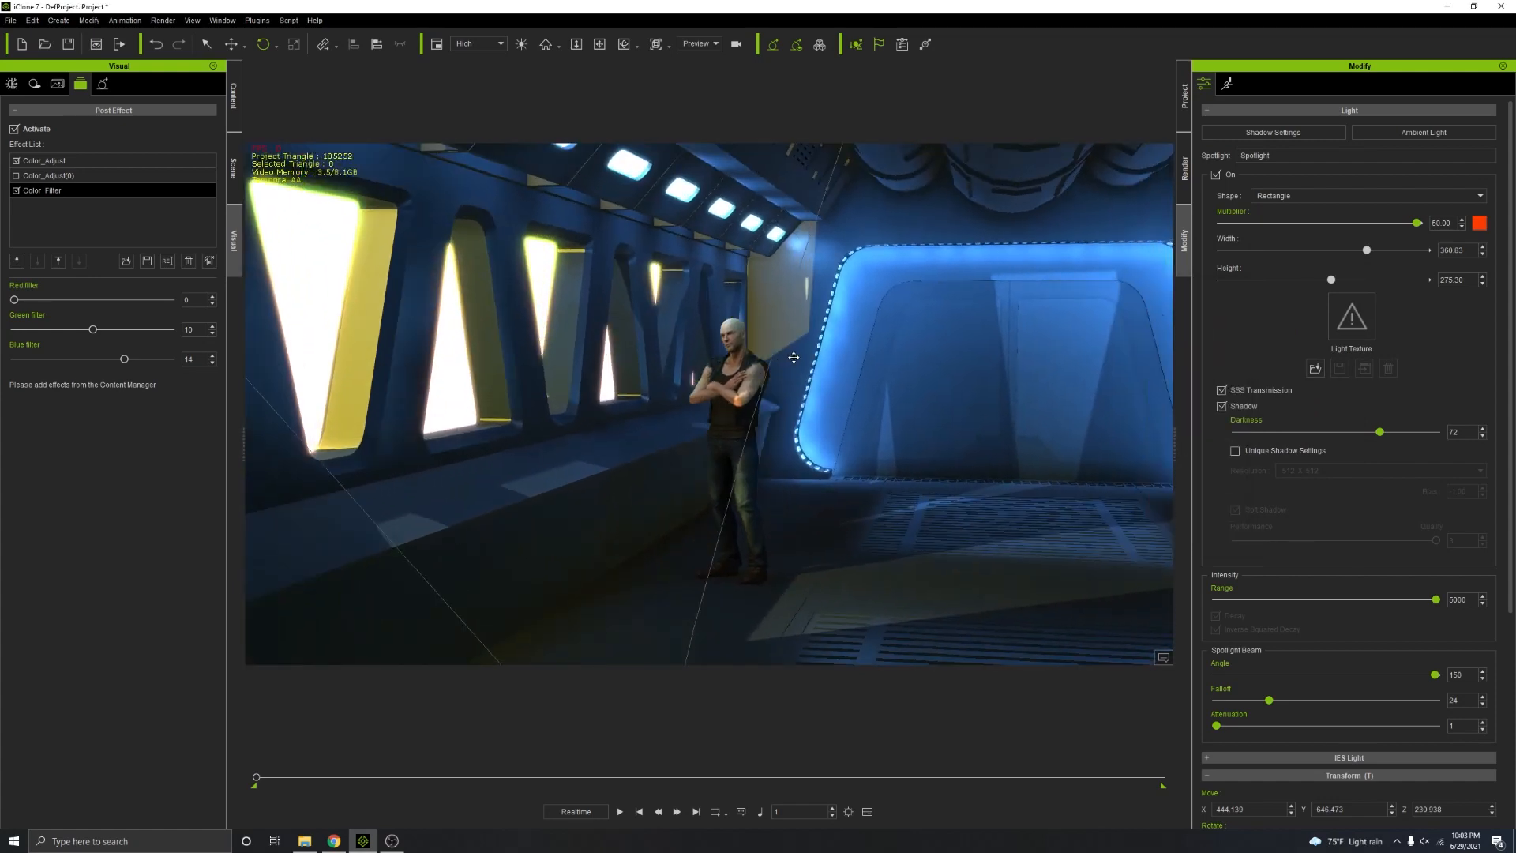
scroll(797, 360, up, 2)
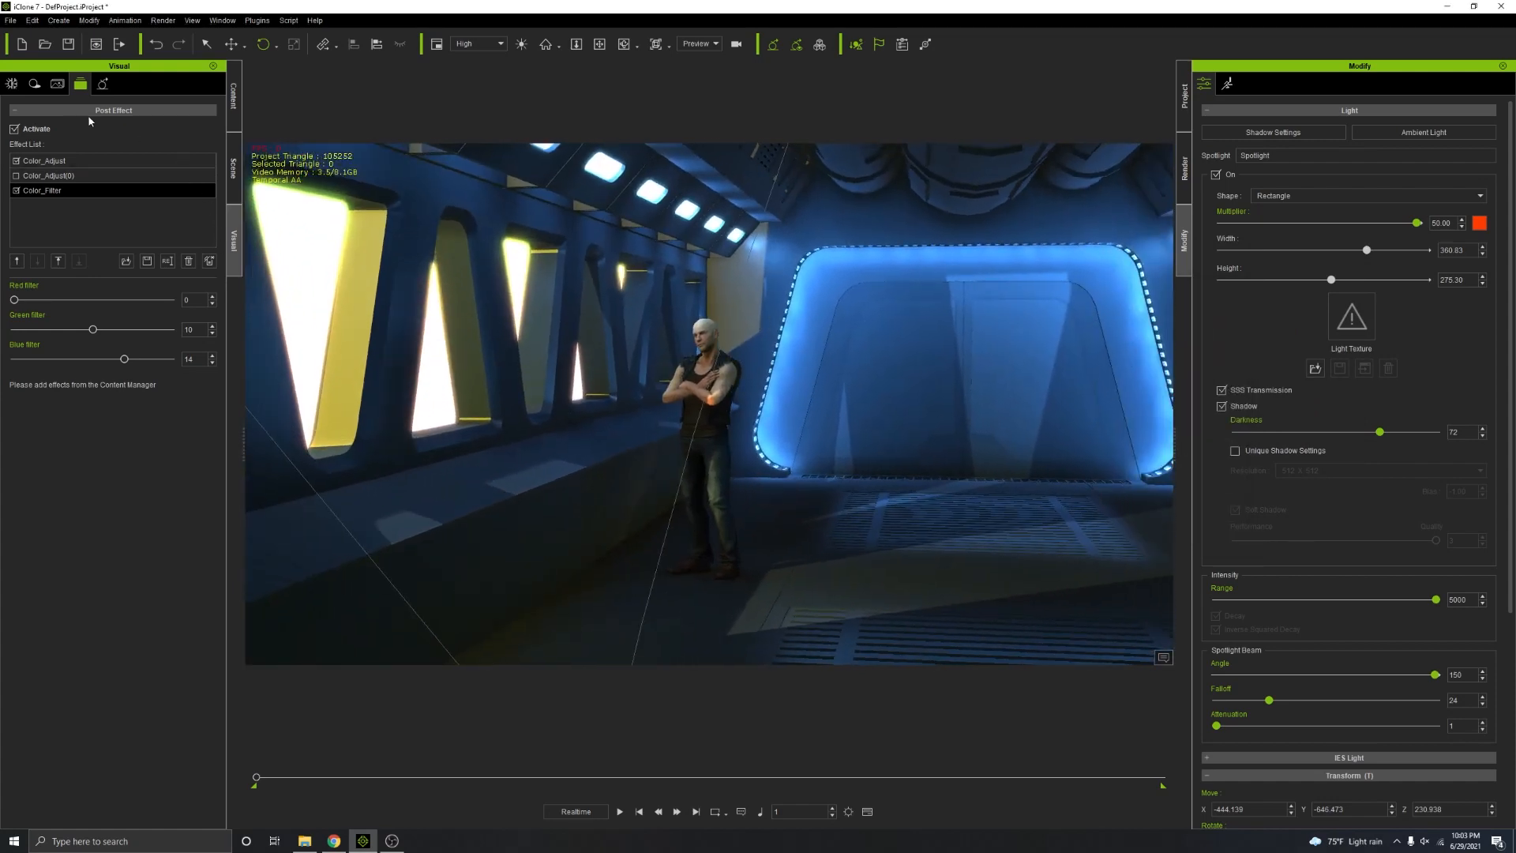
click(43, 194)
drag(125, 359, 47, 340)
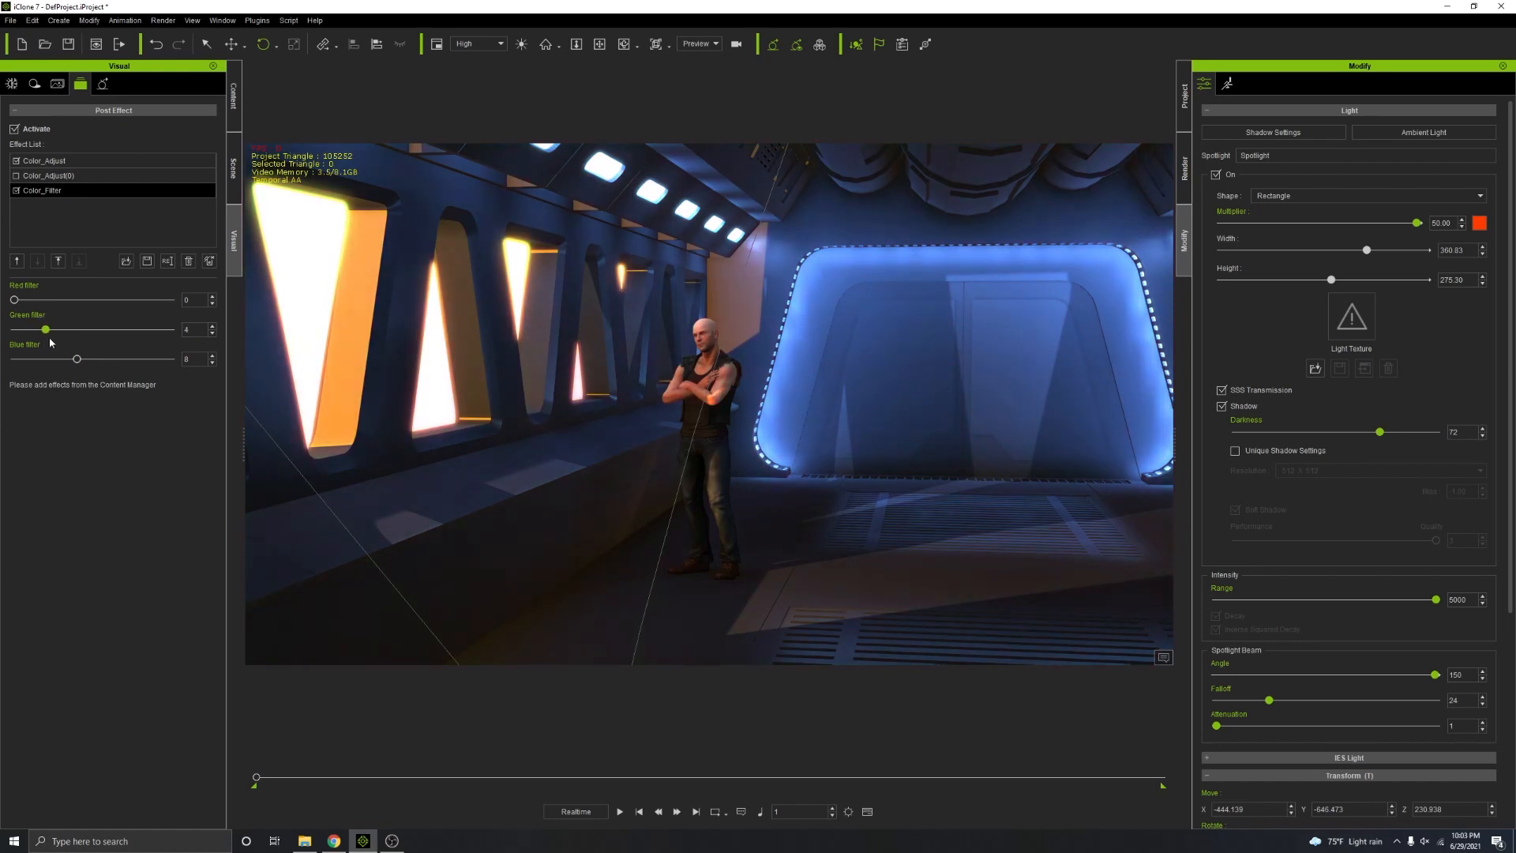
drag(50, 342, 54, 342)
scroll(592, 379, down, 2)
middle_drag(603, 393, 629, 414)
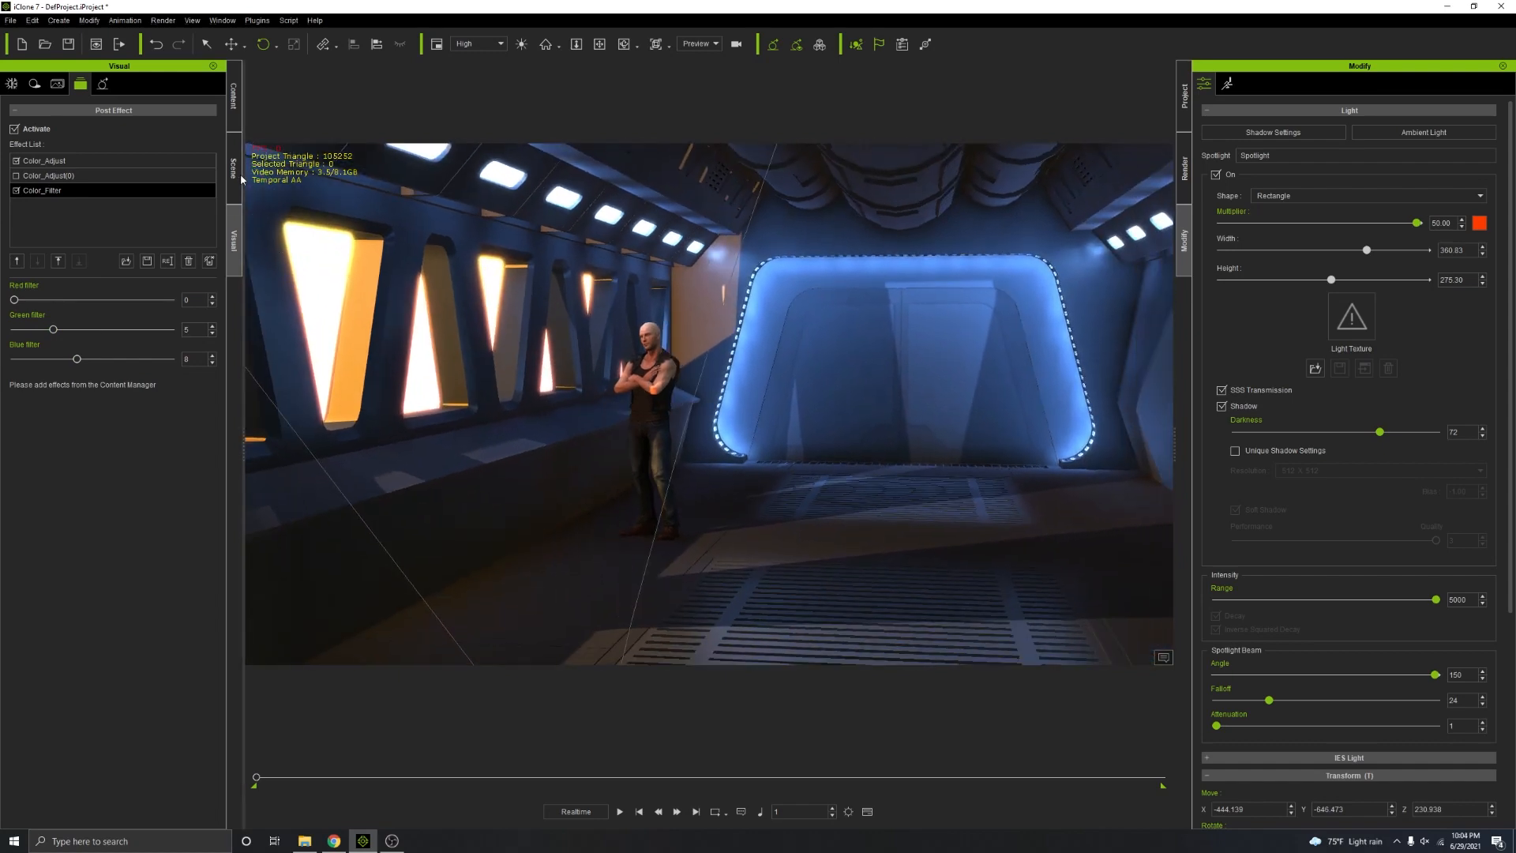
Step: Adjust the colours of the Sky's diffuse texture, setting Brightness to 4 and Hue to about 8
click(234, 168)
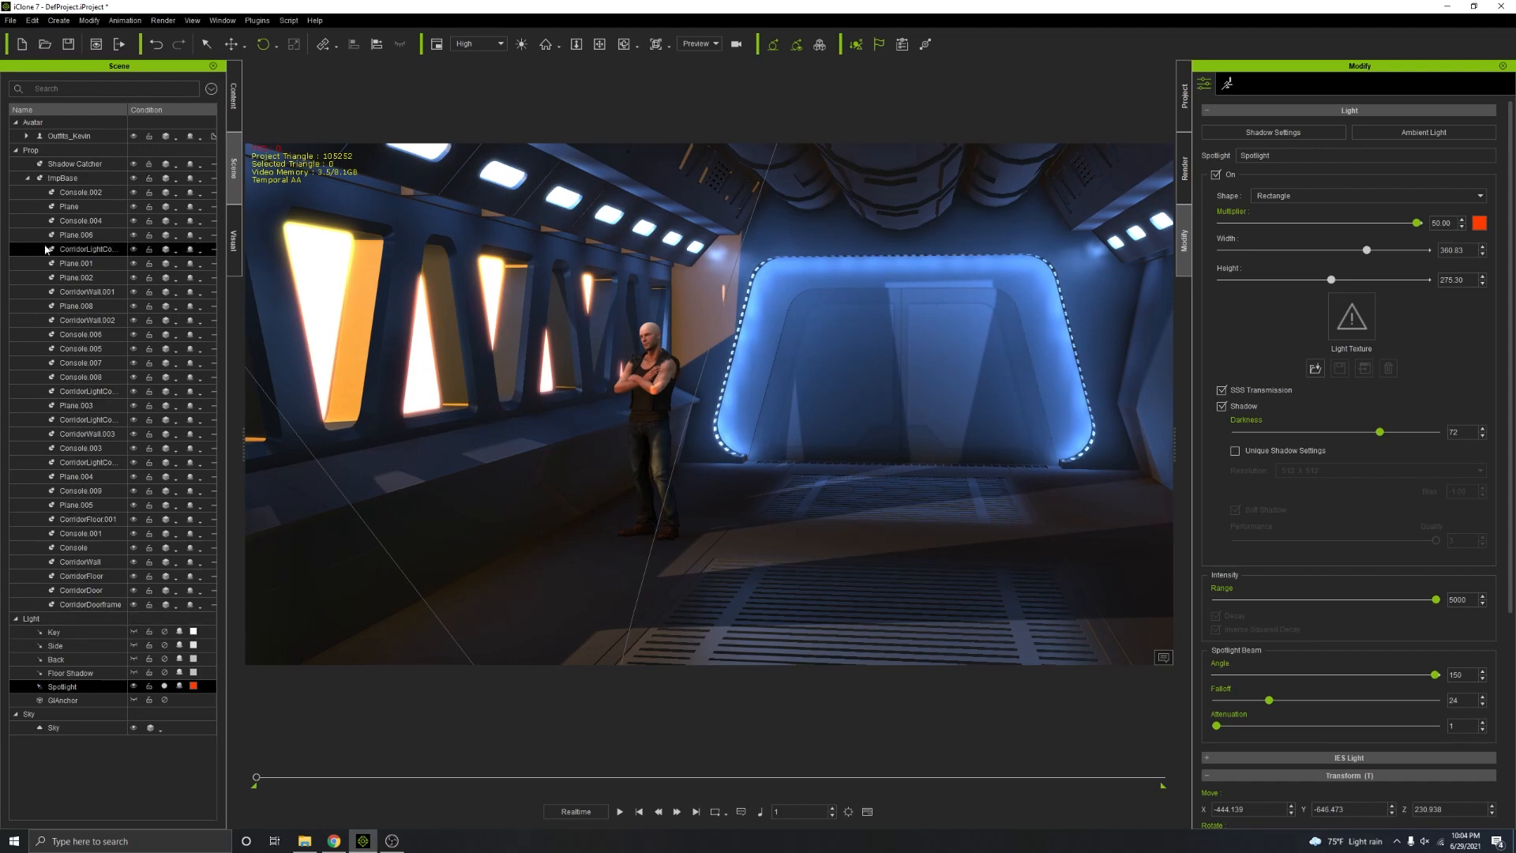
click(27, 179)
click(59, 301)
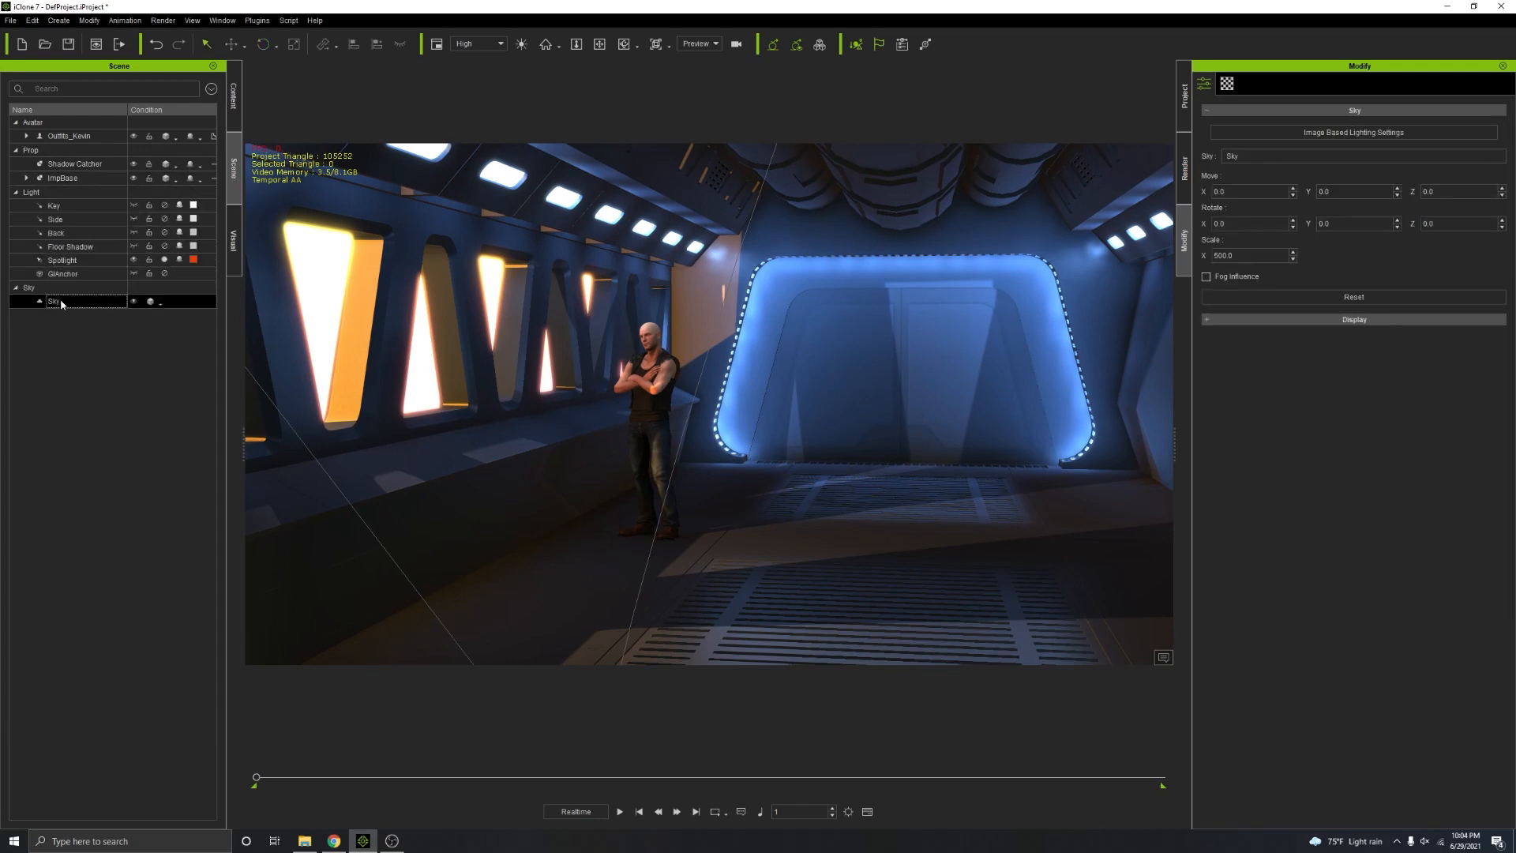
click(1228, 82)
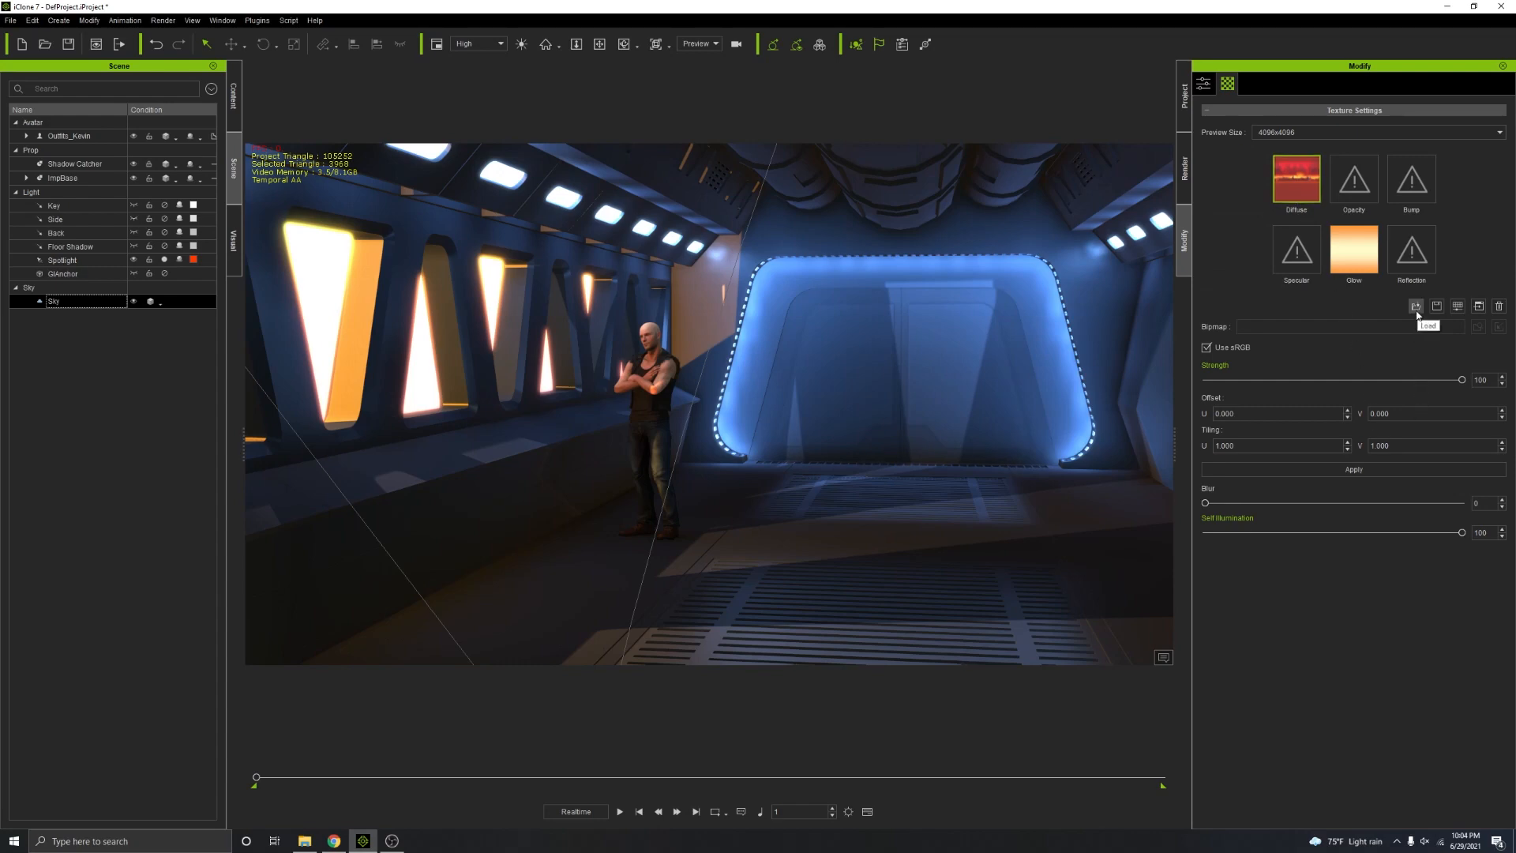
click(1458, 313)
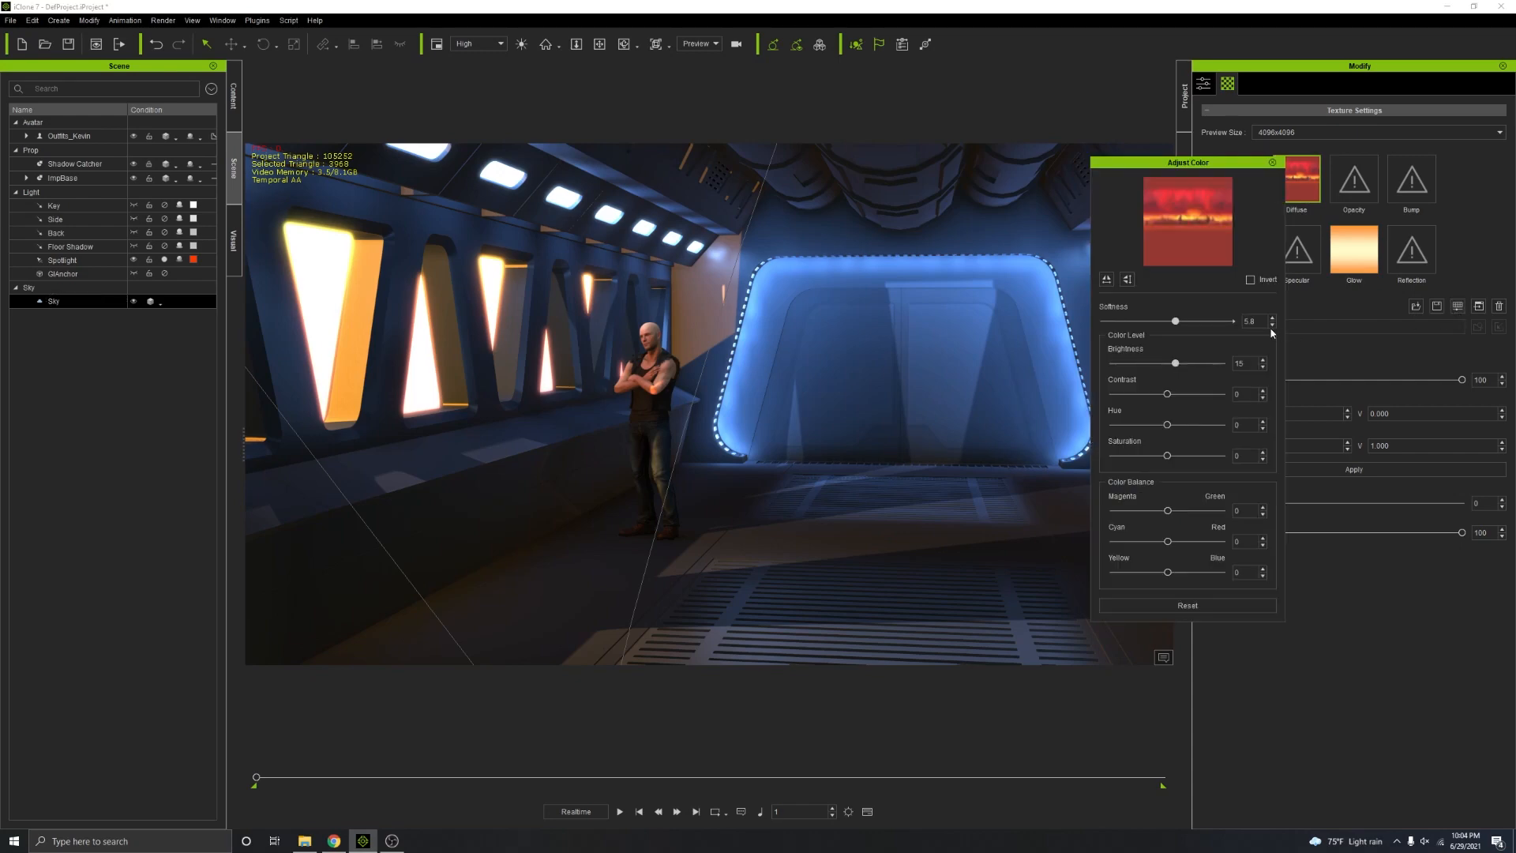
drag(1174, 368, 1168, 369)
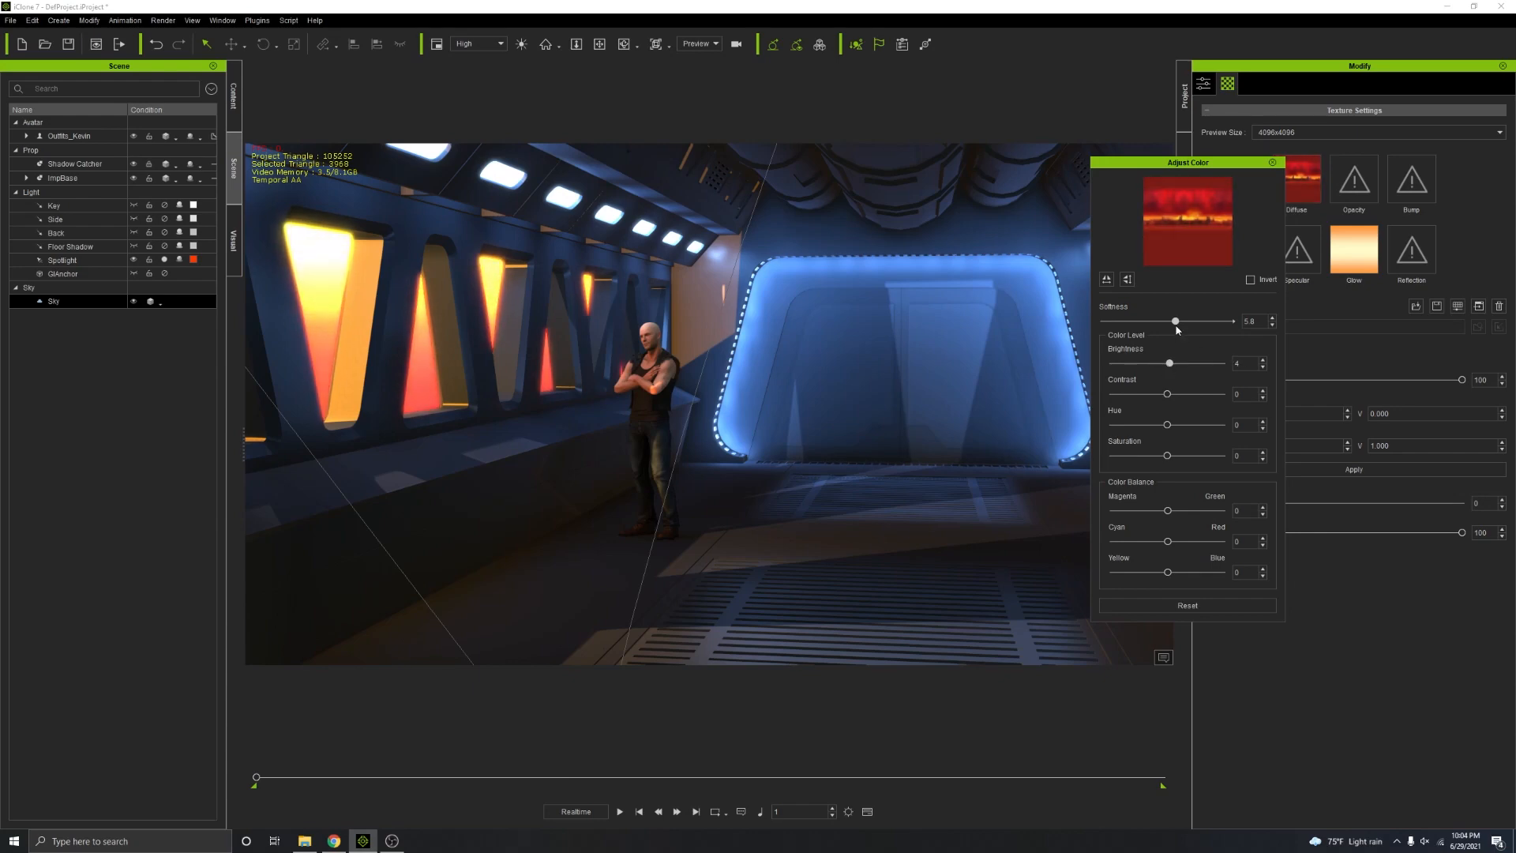
mouse_move(1169, 427)
mouse_down()
mouse_move(1154, 427)
mouse_move(1173, 429)
mouse_up()
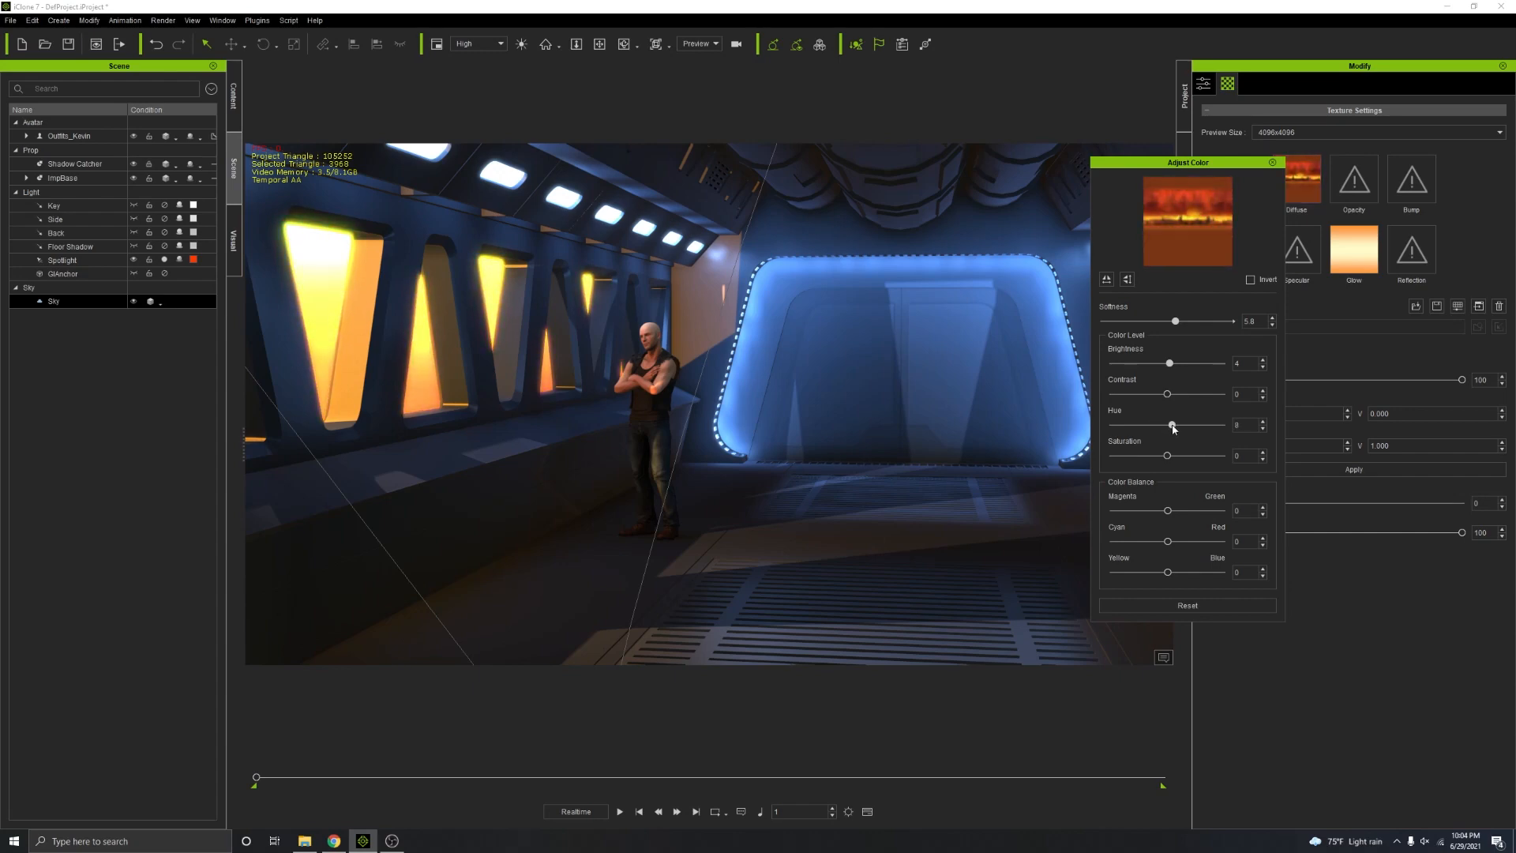
scroll(745, 441, down, 1)
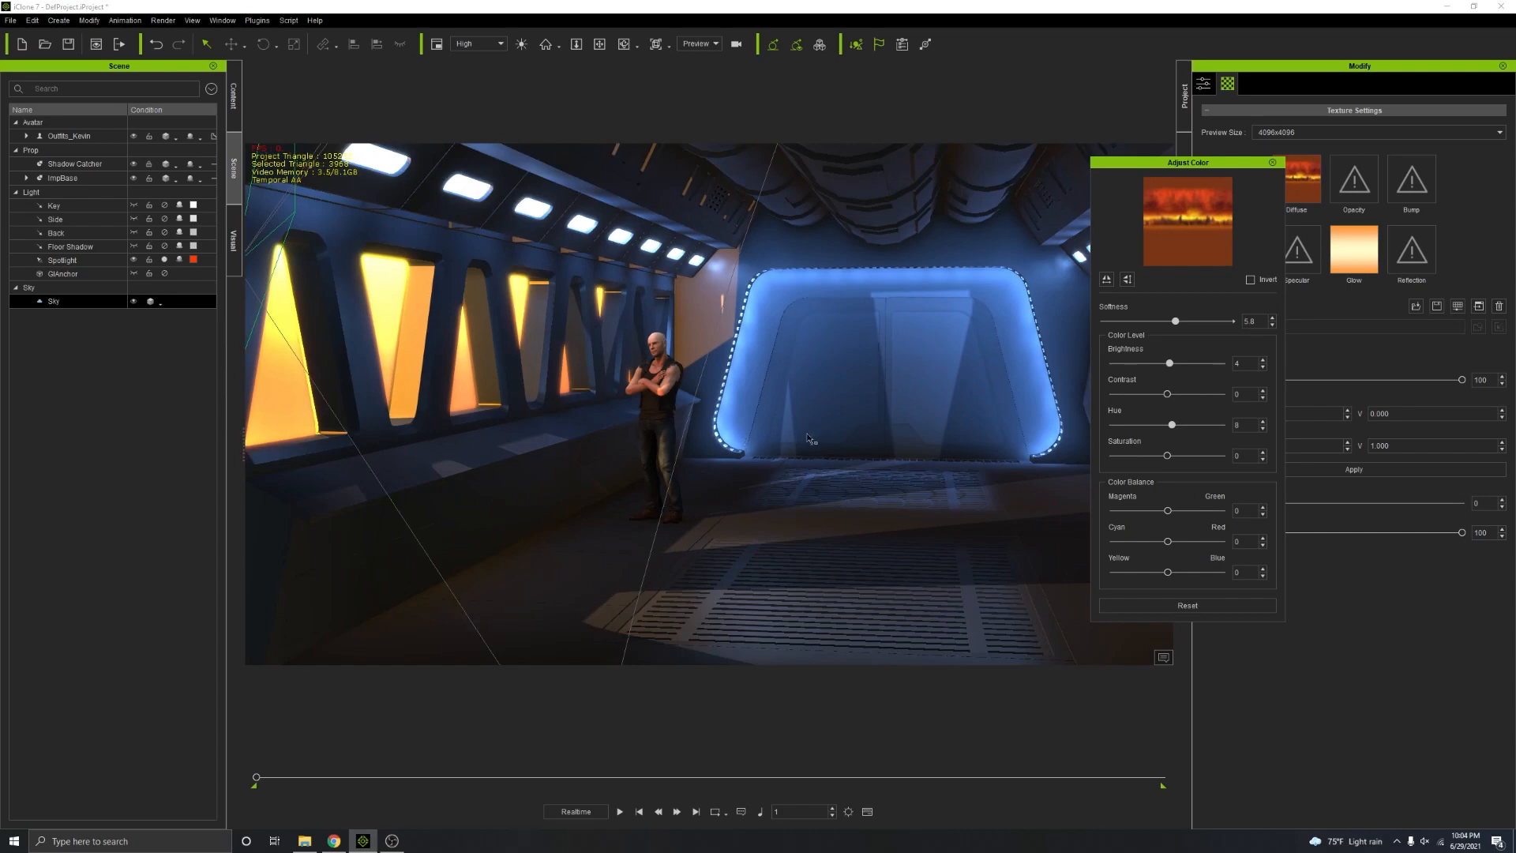
right_drag(810, 440, 681, 406)
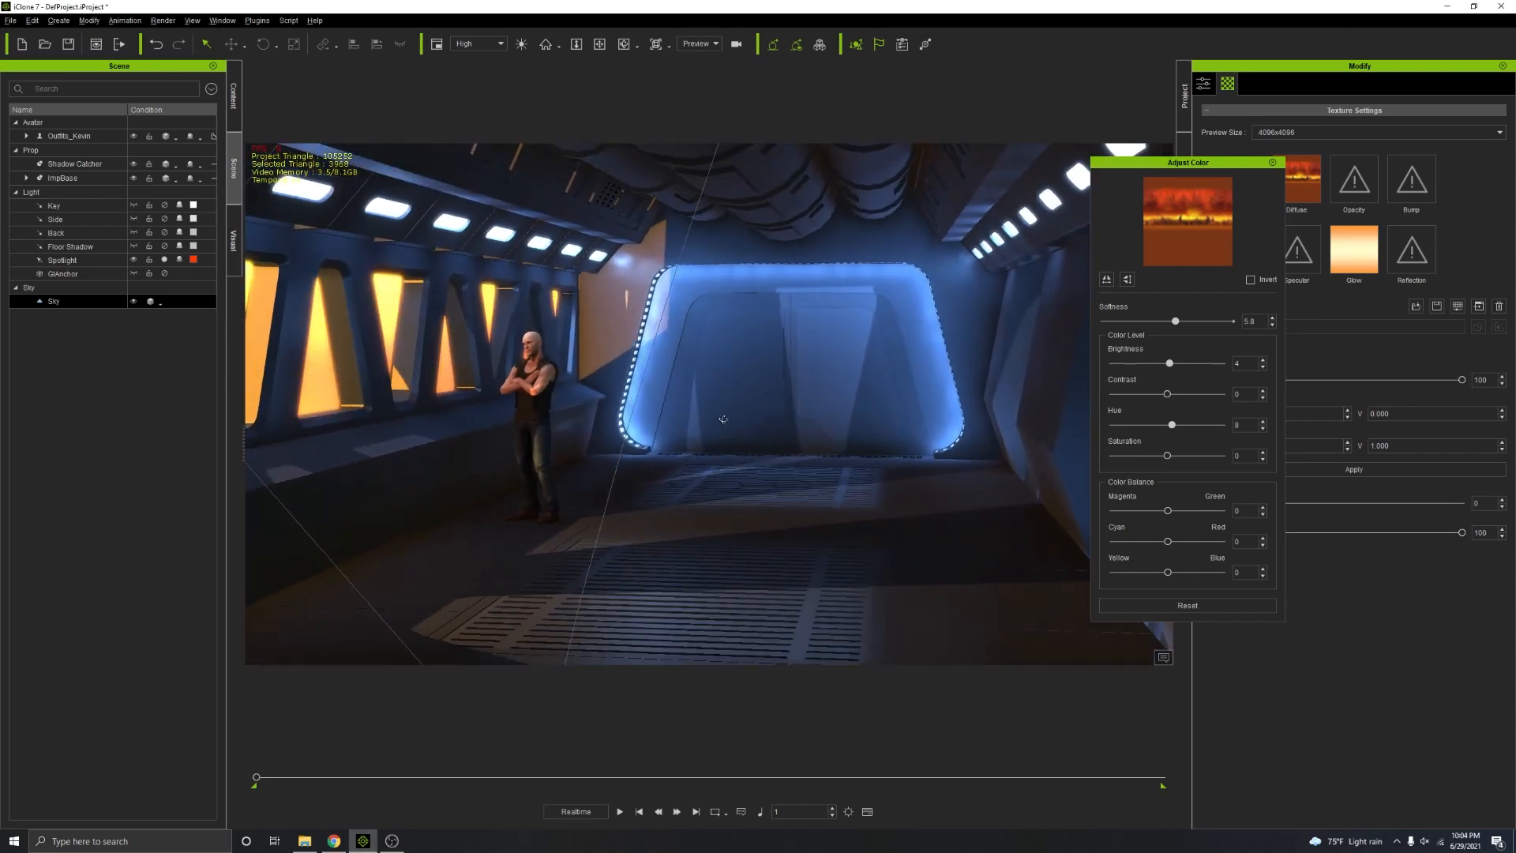
click(1272, 162)
Step: Delete the Project track's keyframe just after frame 500 on the timeline and return to frame 1
drag(259, 780, 643, 773)
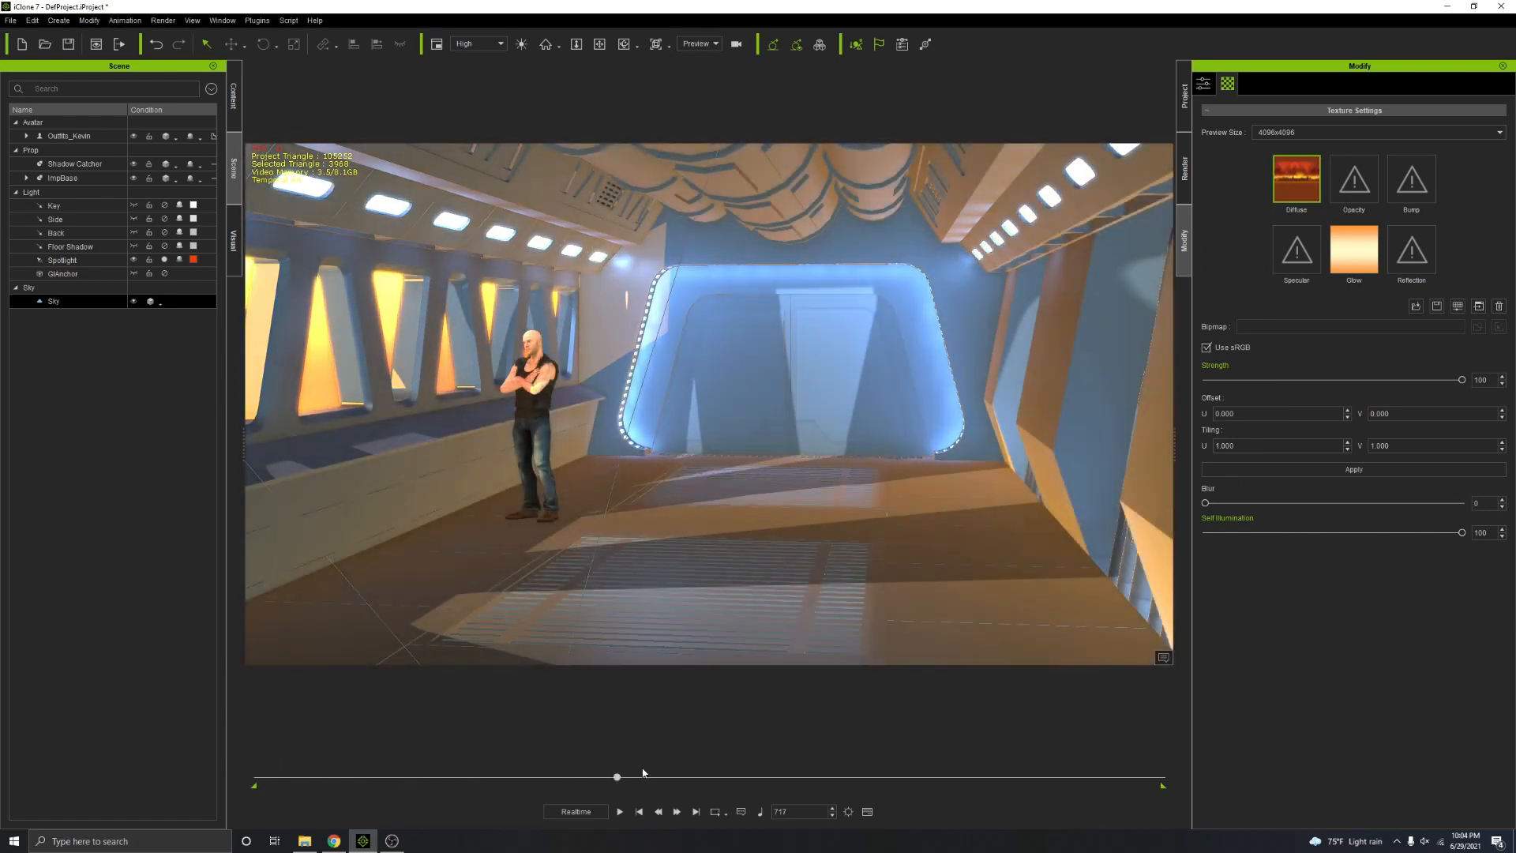
drag(945, 777, 190, 806)
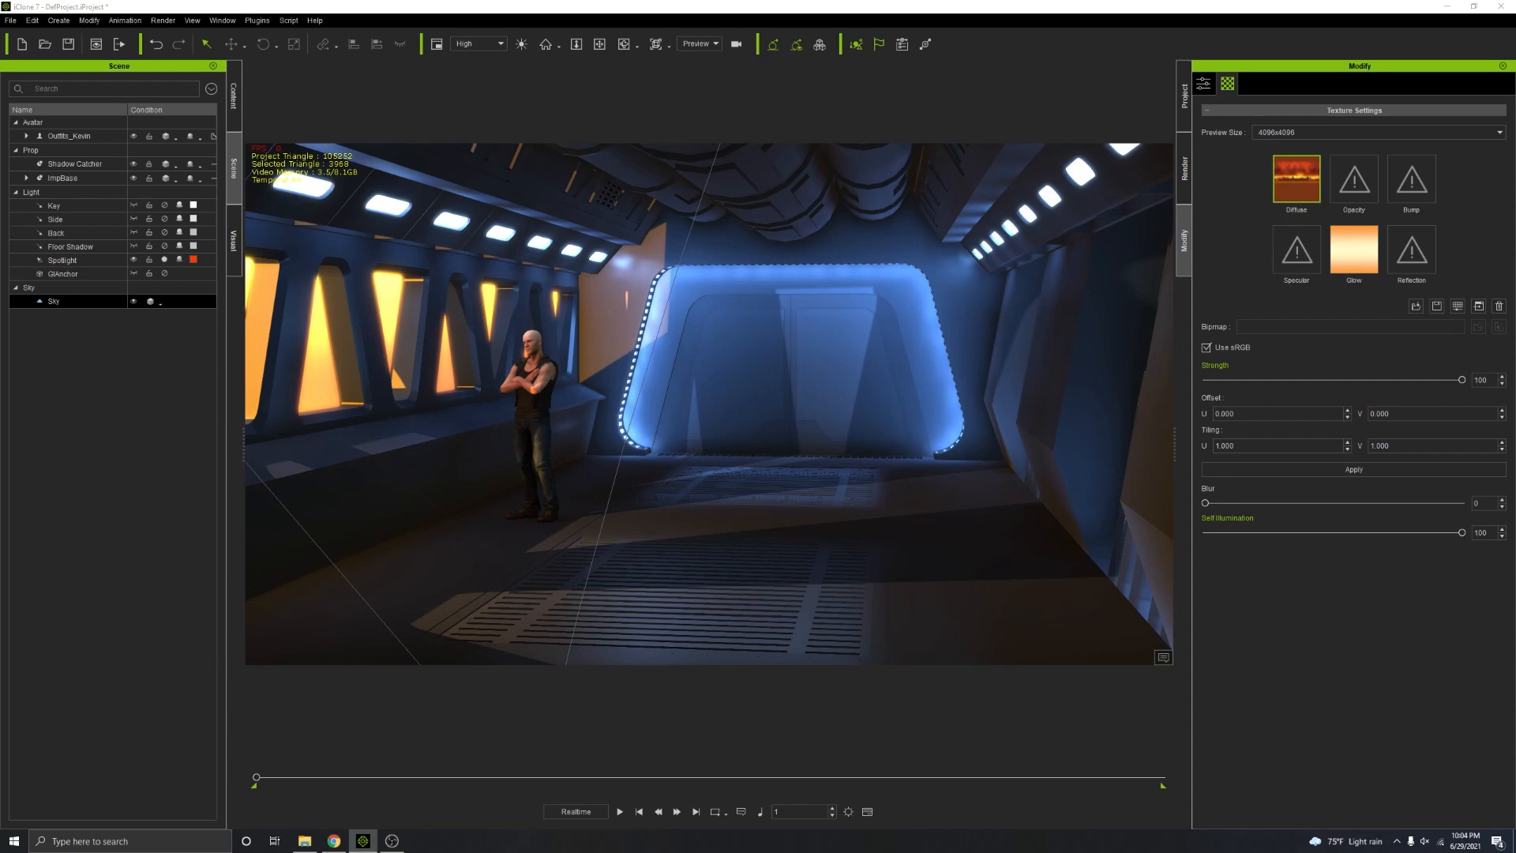
key(F3)
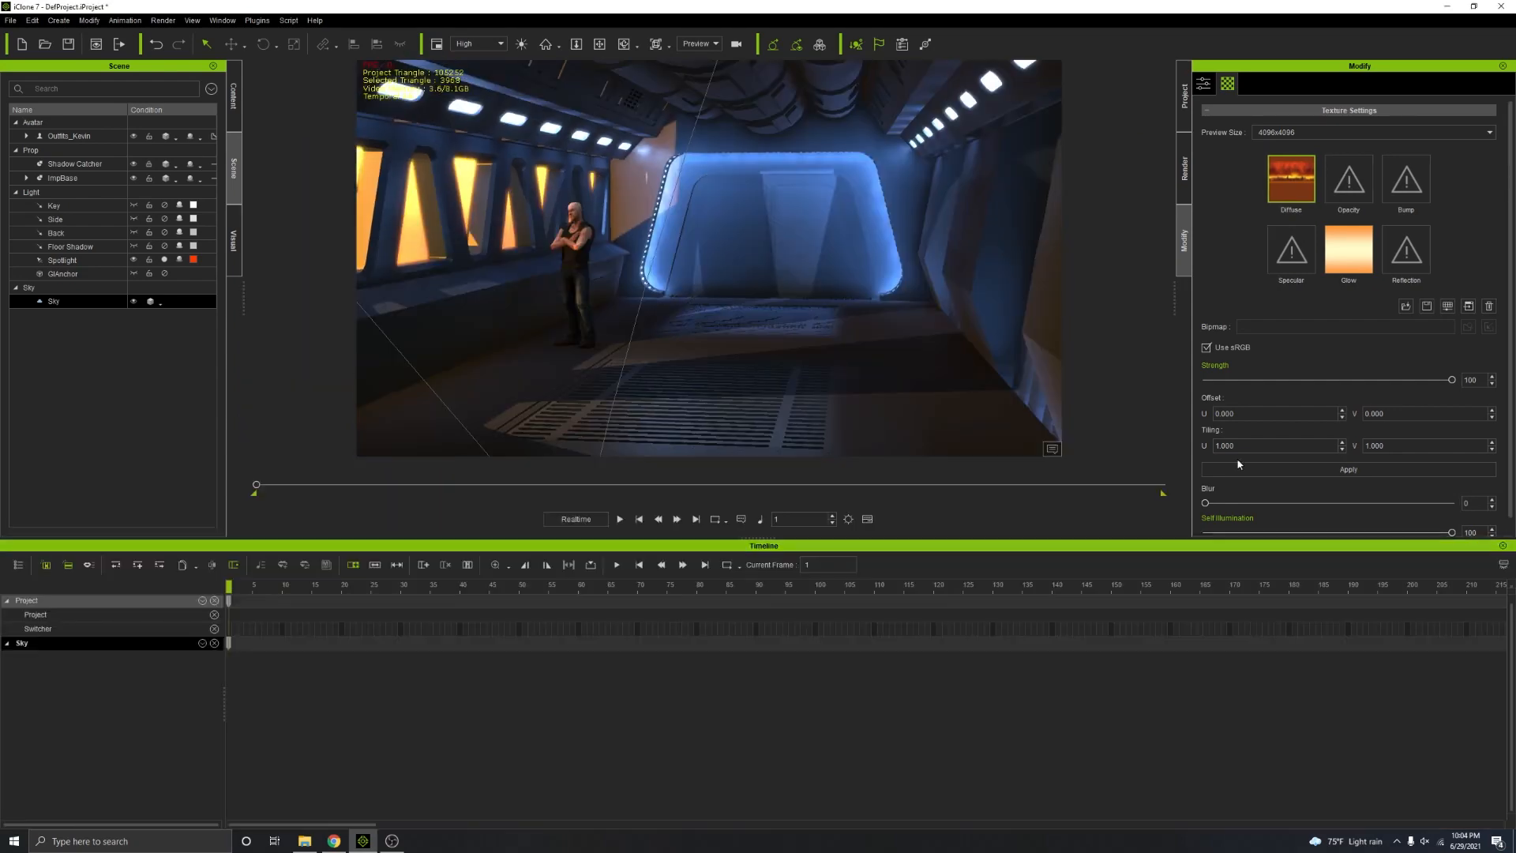
click(37, 615)
scroll(348, 638, down, 5)
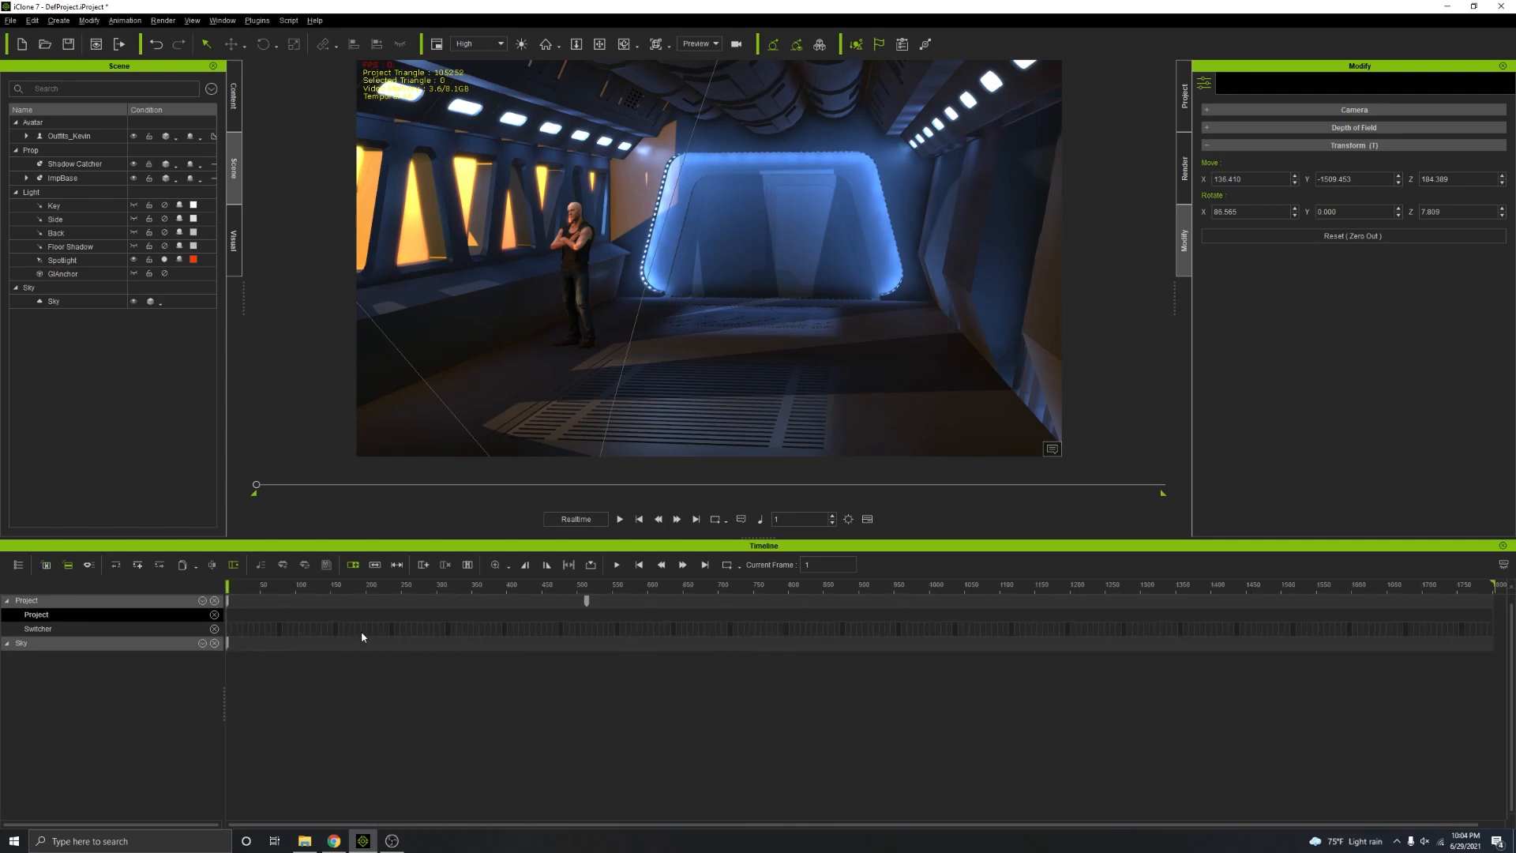
click(587, 602)
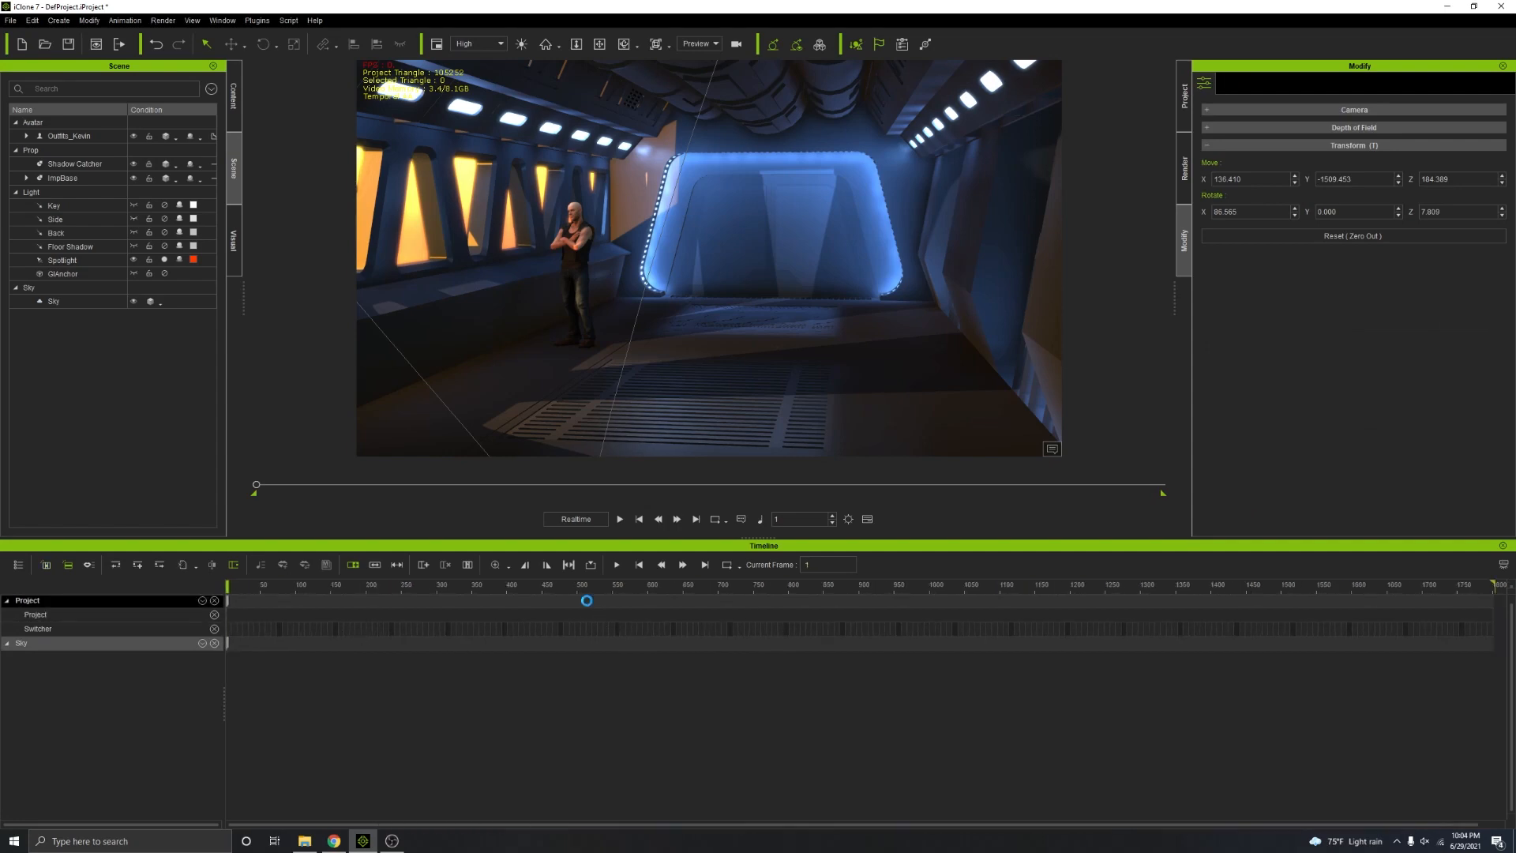
click(282, 586)
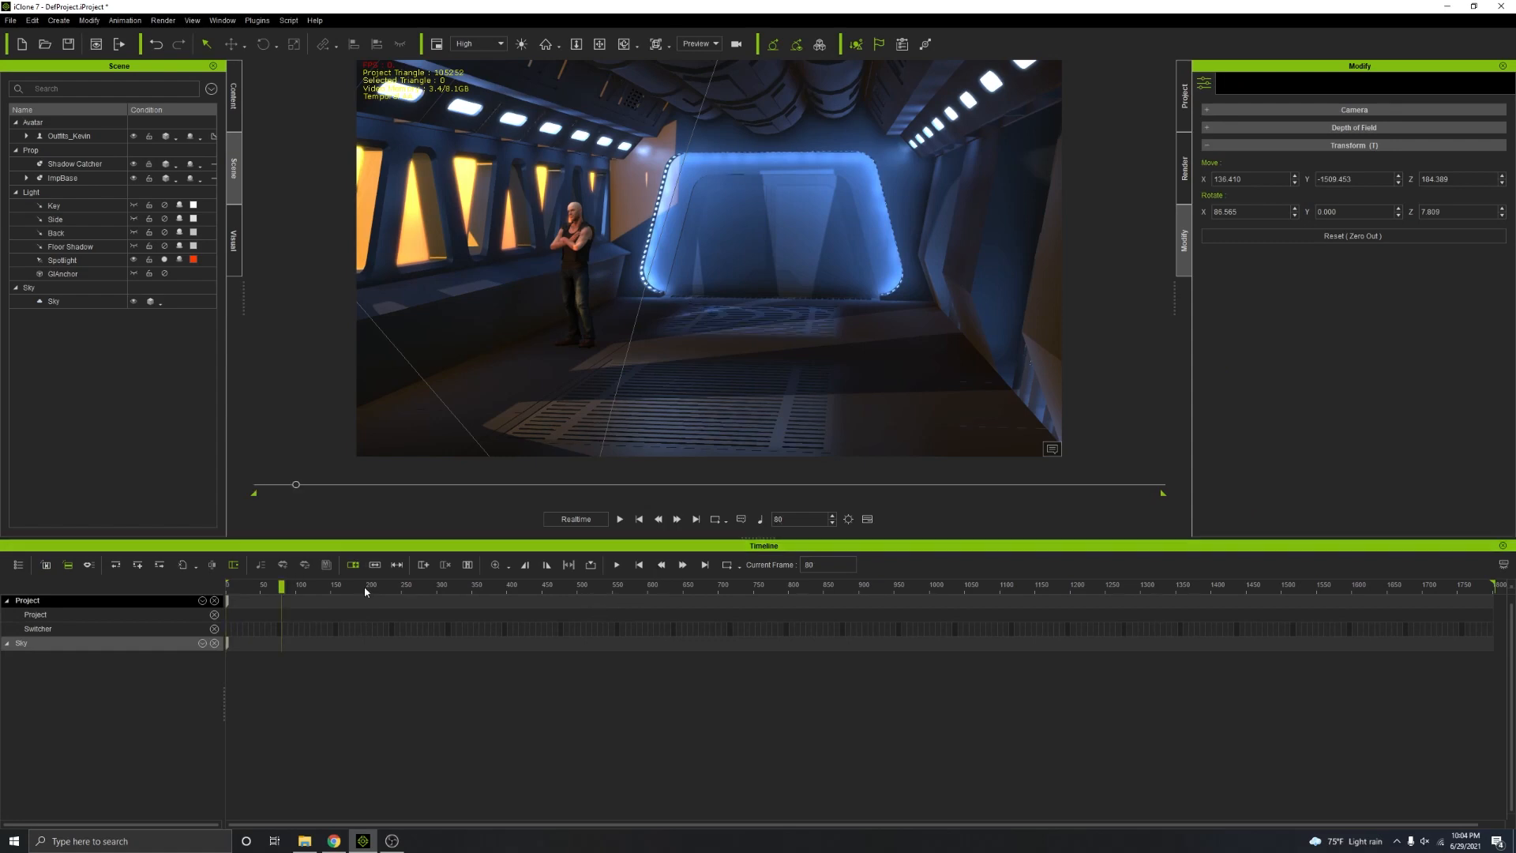
click(639, 564)
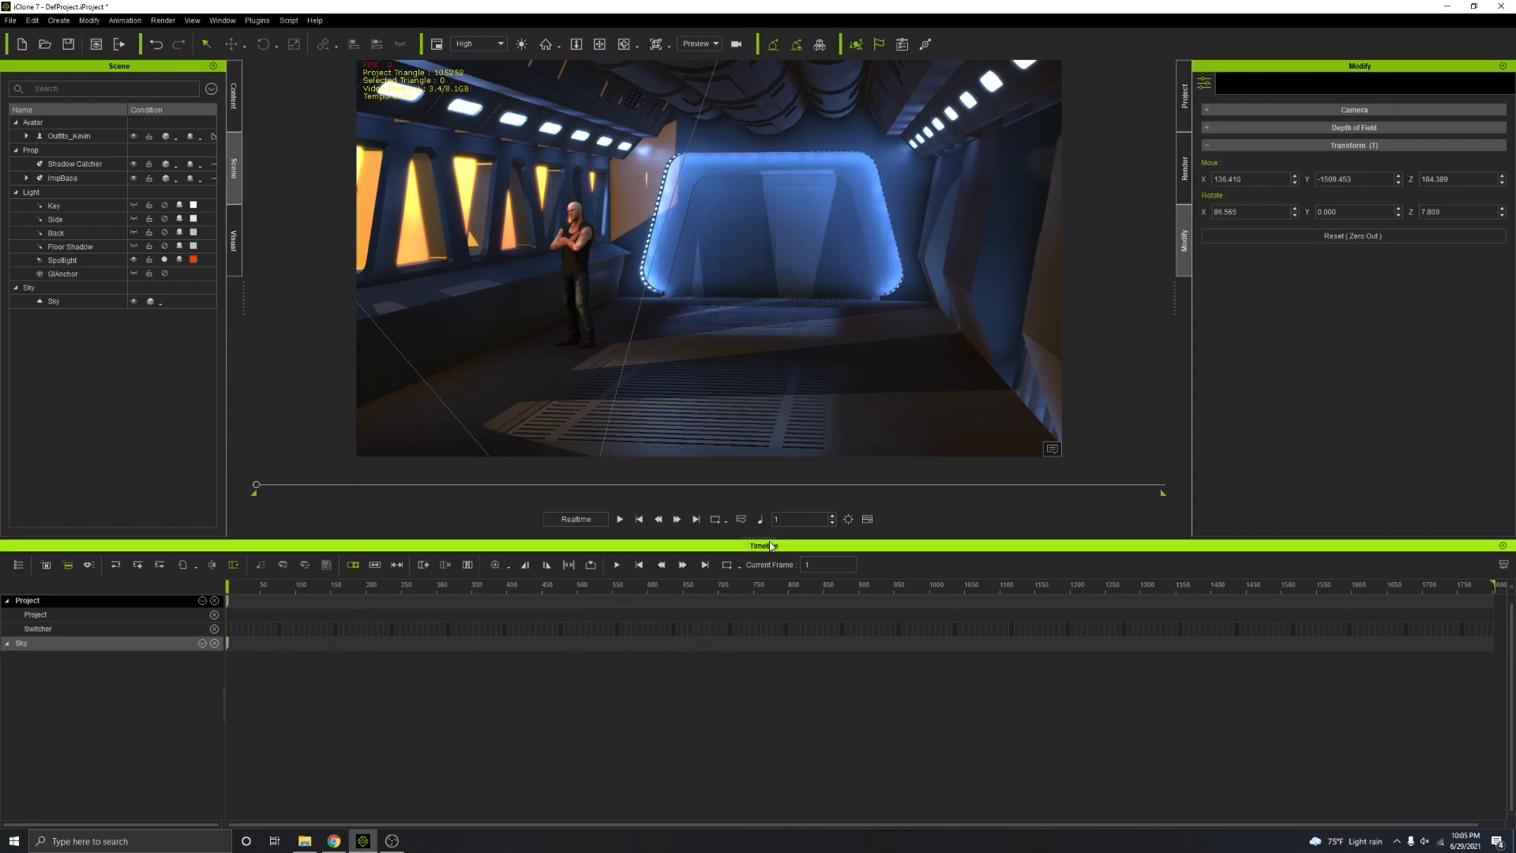
click(1503, 546)
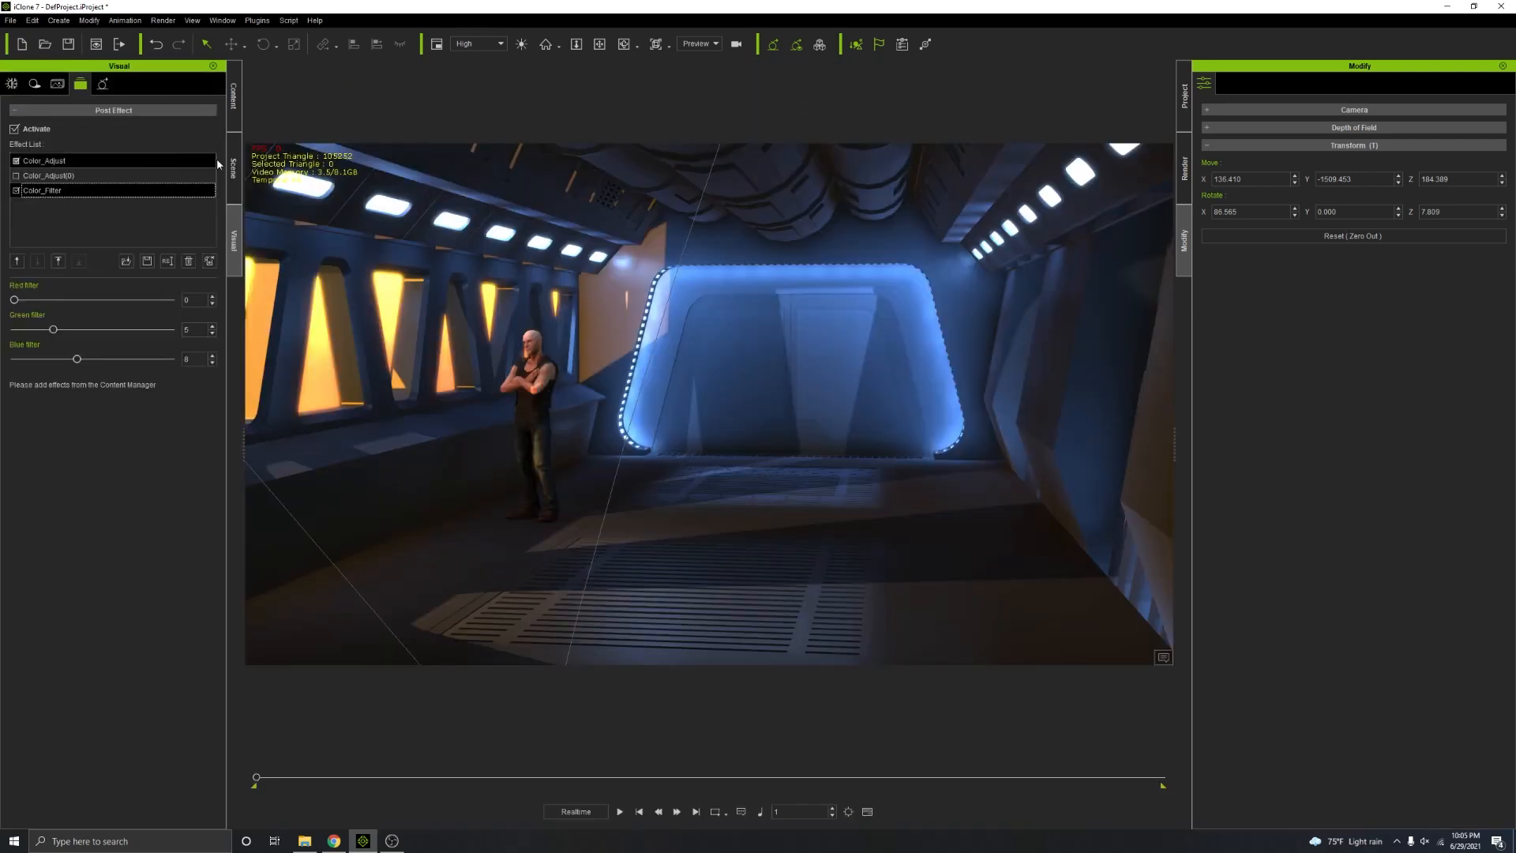
Step: Create a sphere and flatten it into a disc, scaled to about 219 in X and Y and about 57 in Z
click(58, 21)
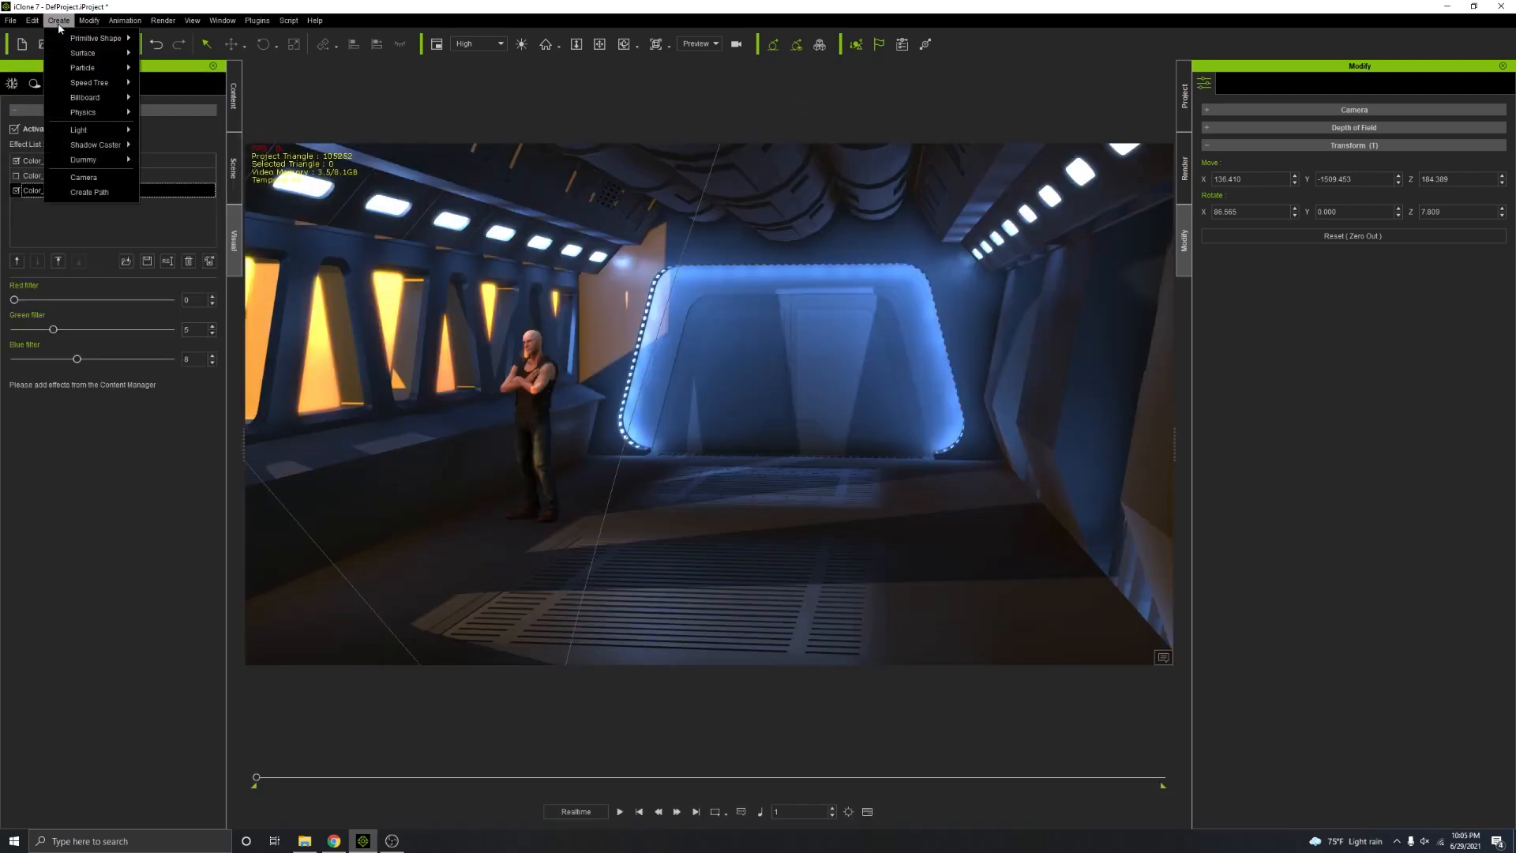
mouse_move(132, 39)
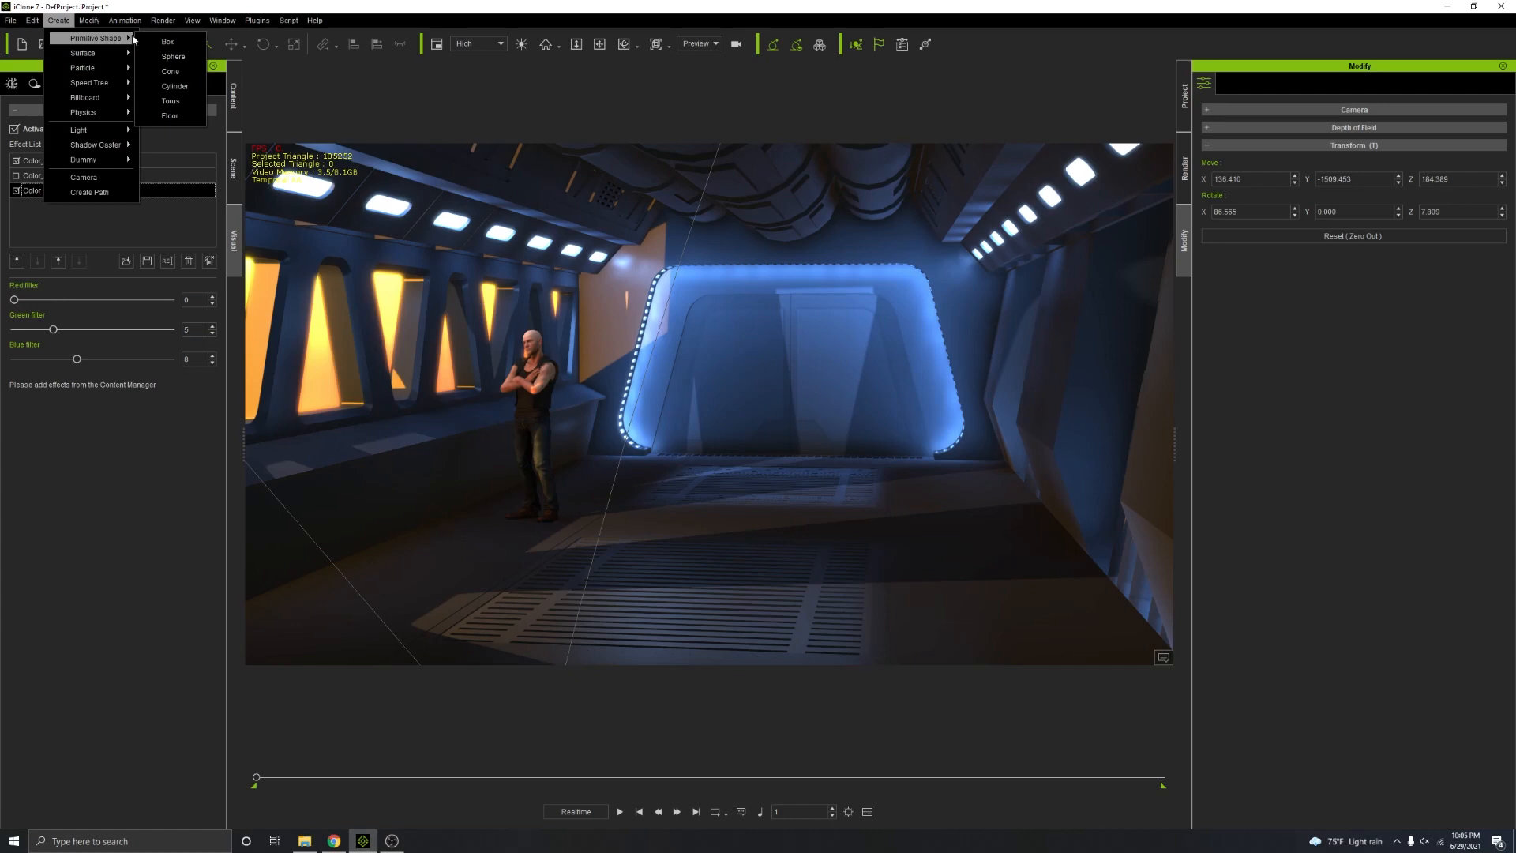
click(172, 57)
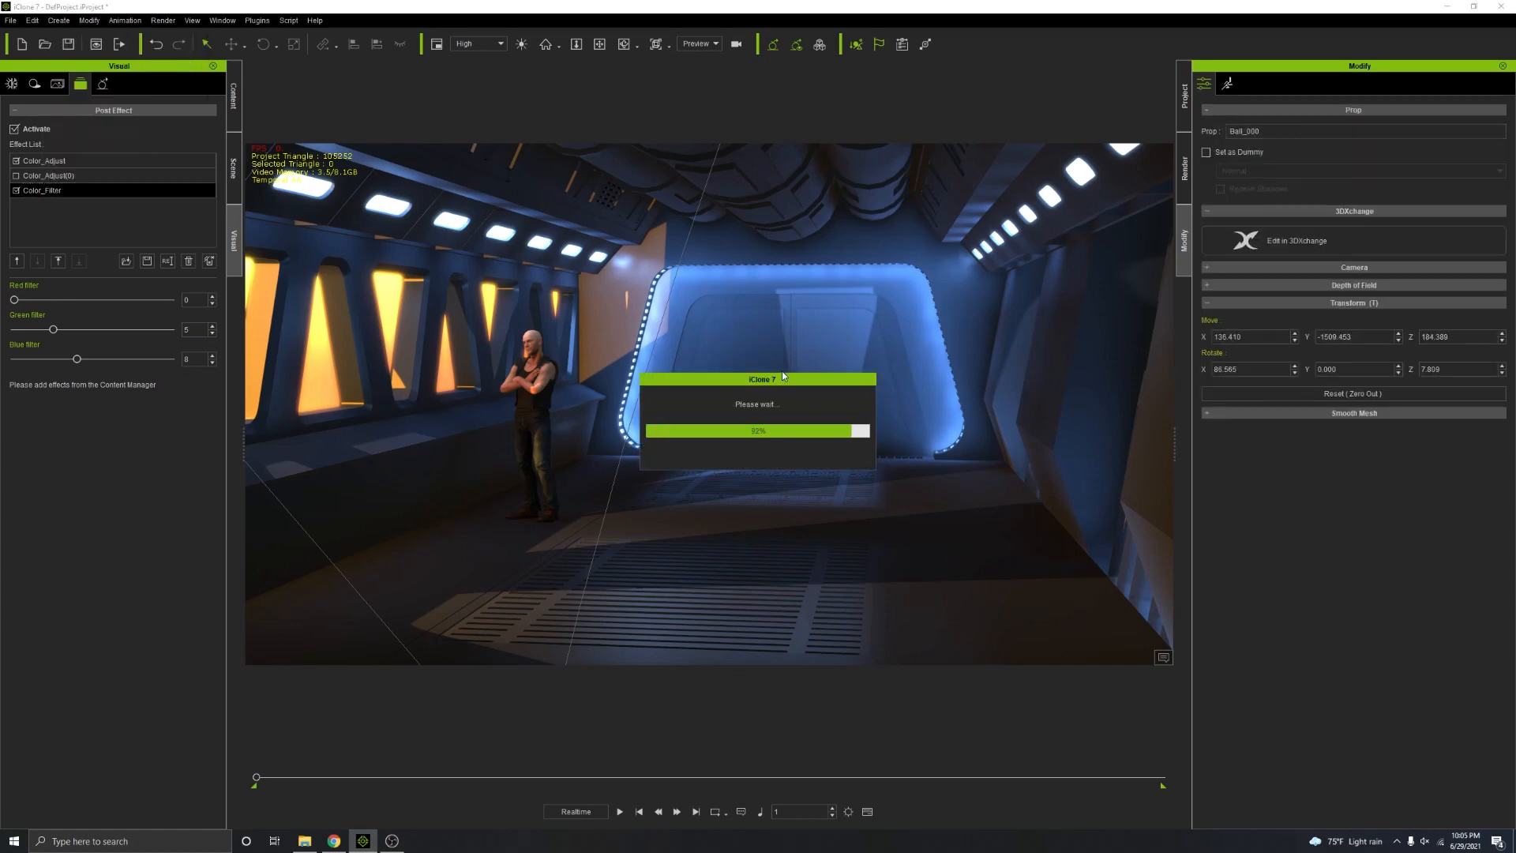
click(292, 46)
drag(770, 385, 774, 546)
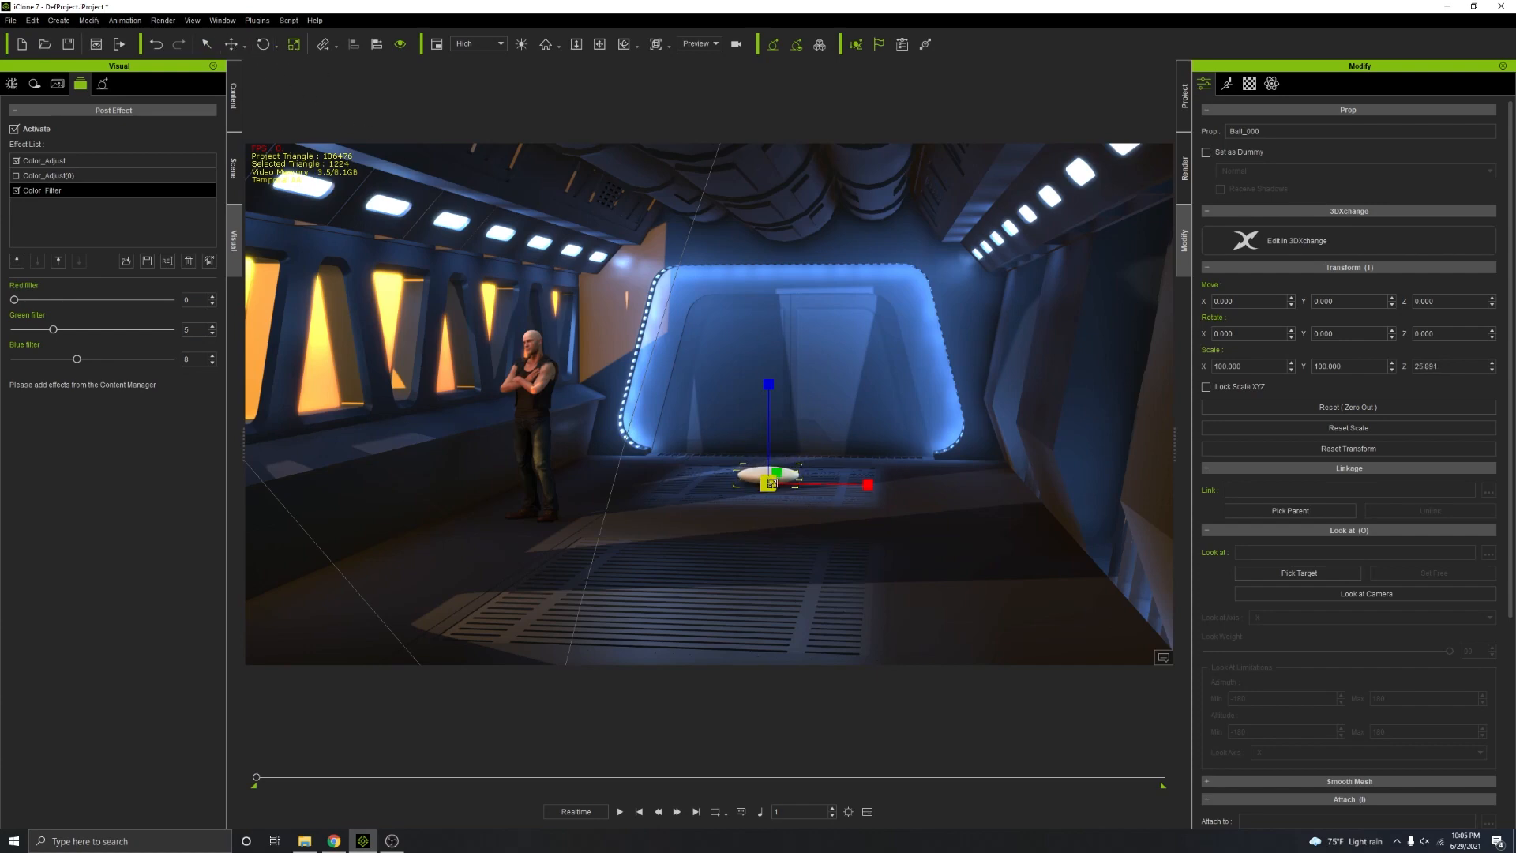
drag(772, 484, 1037, 393)
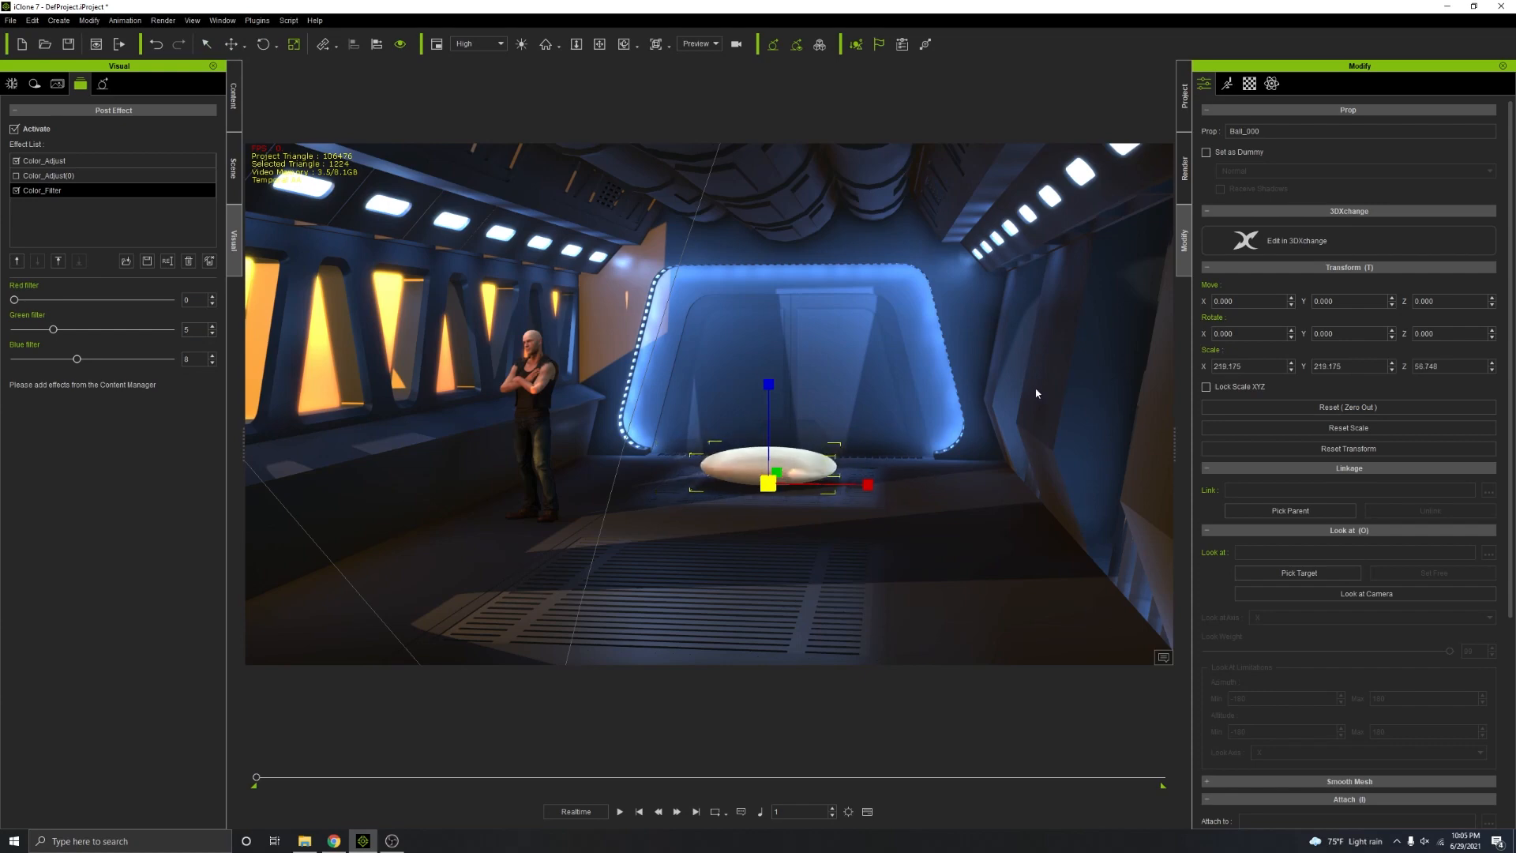
Step: Load Glow10.jpg as the Glow texture of the flattened sphere's material
click(1250, 83)
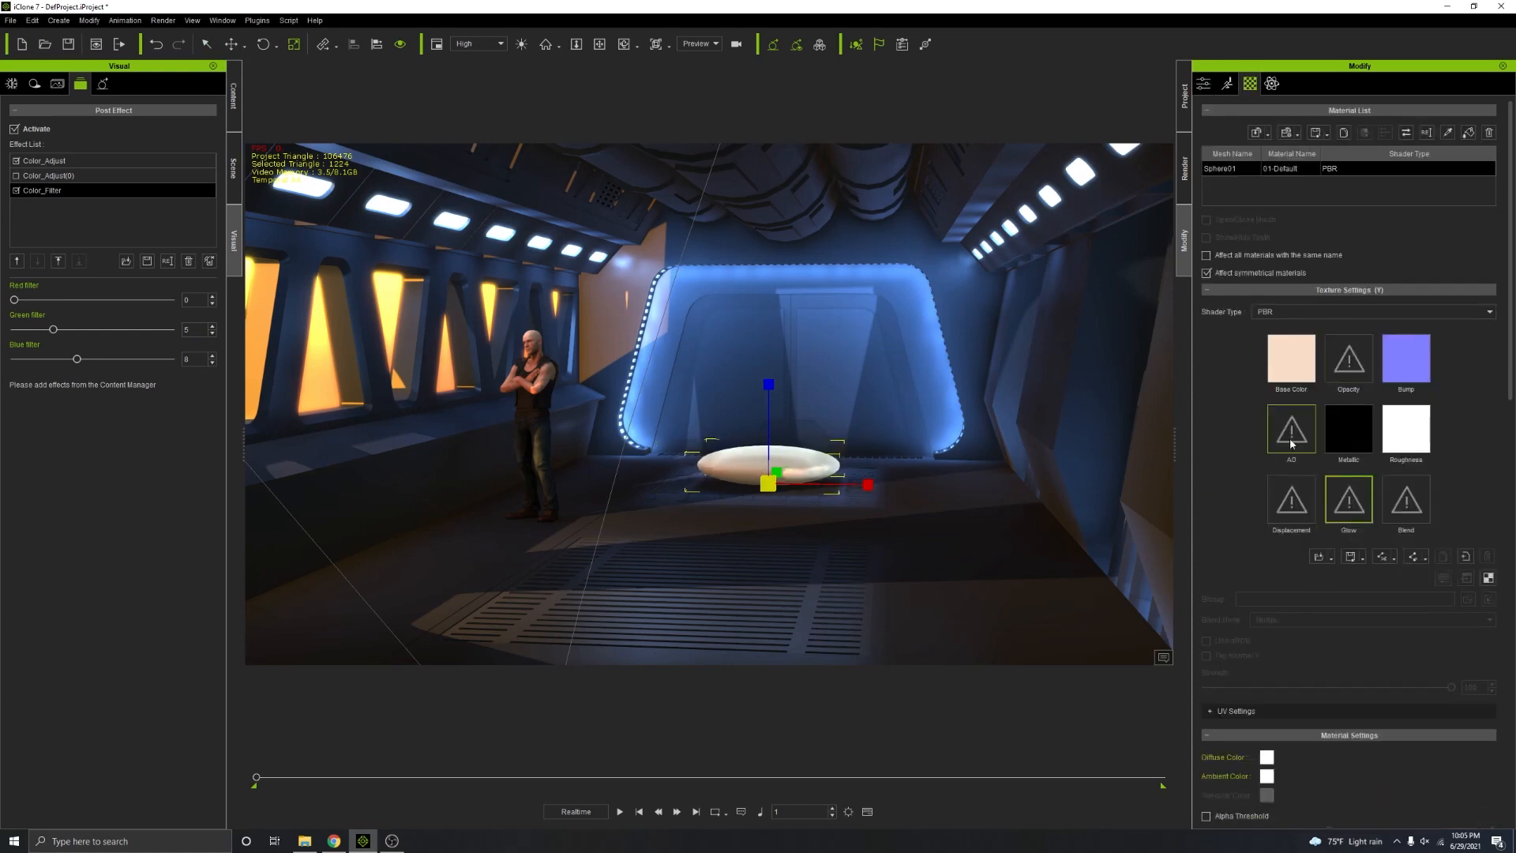
scroll(1335, 447, down, 2)
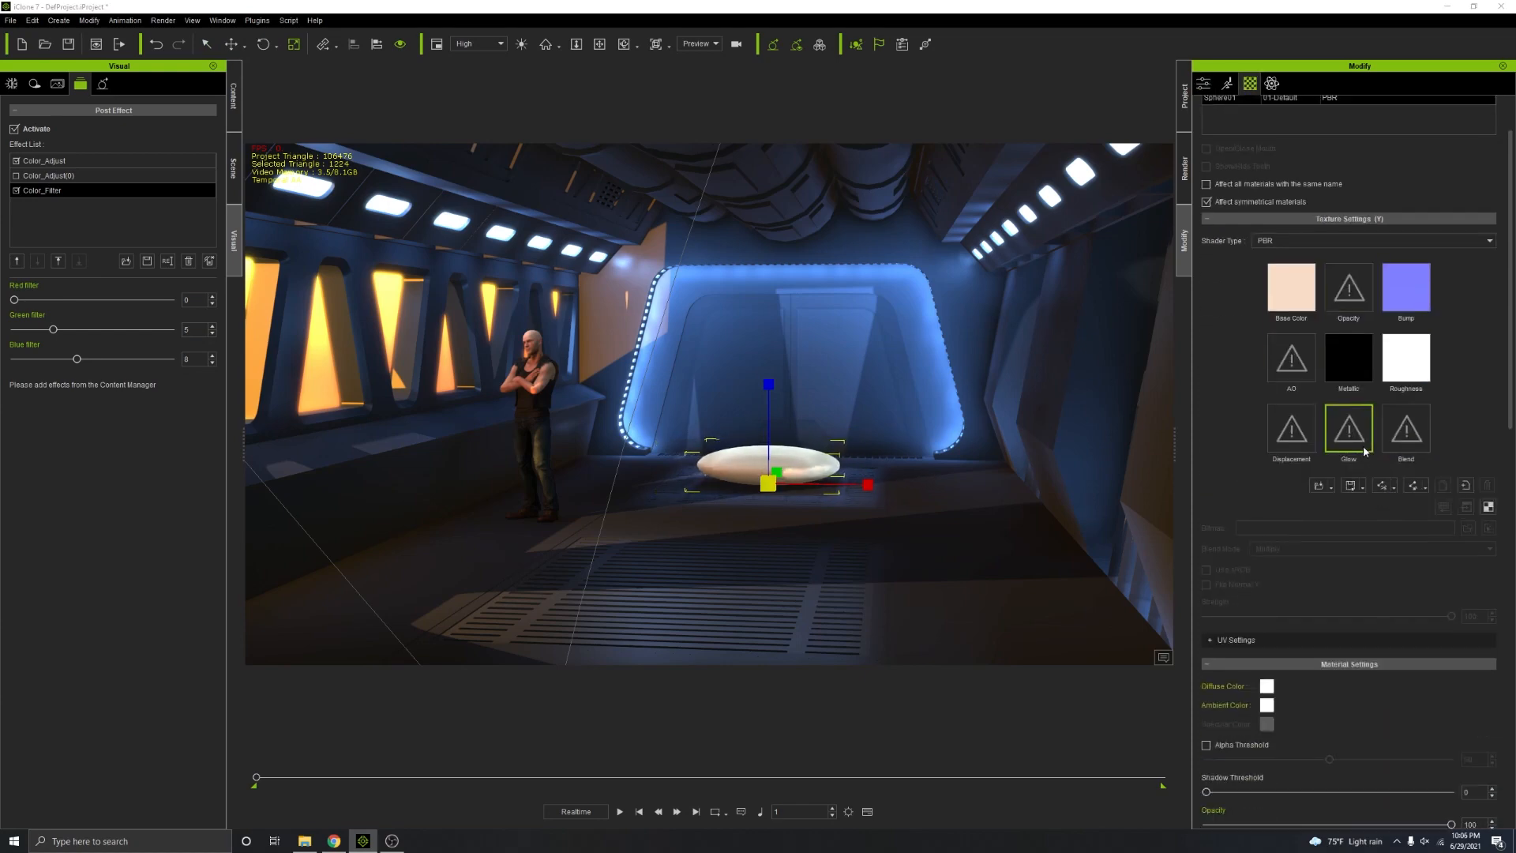
double_click(1365, 450)
click(724, 335)
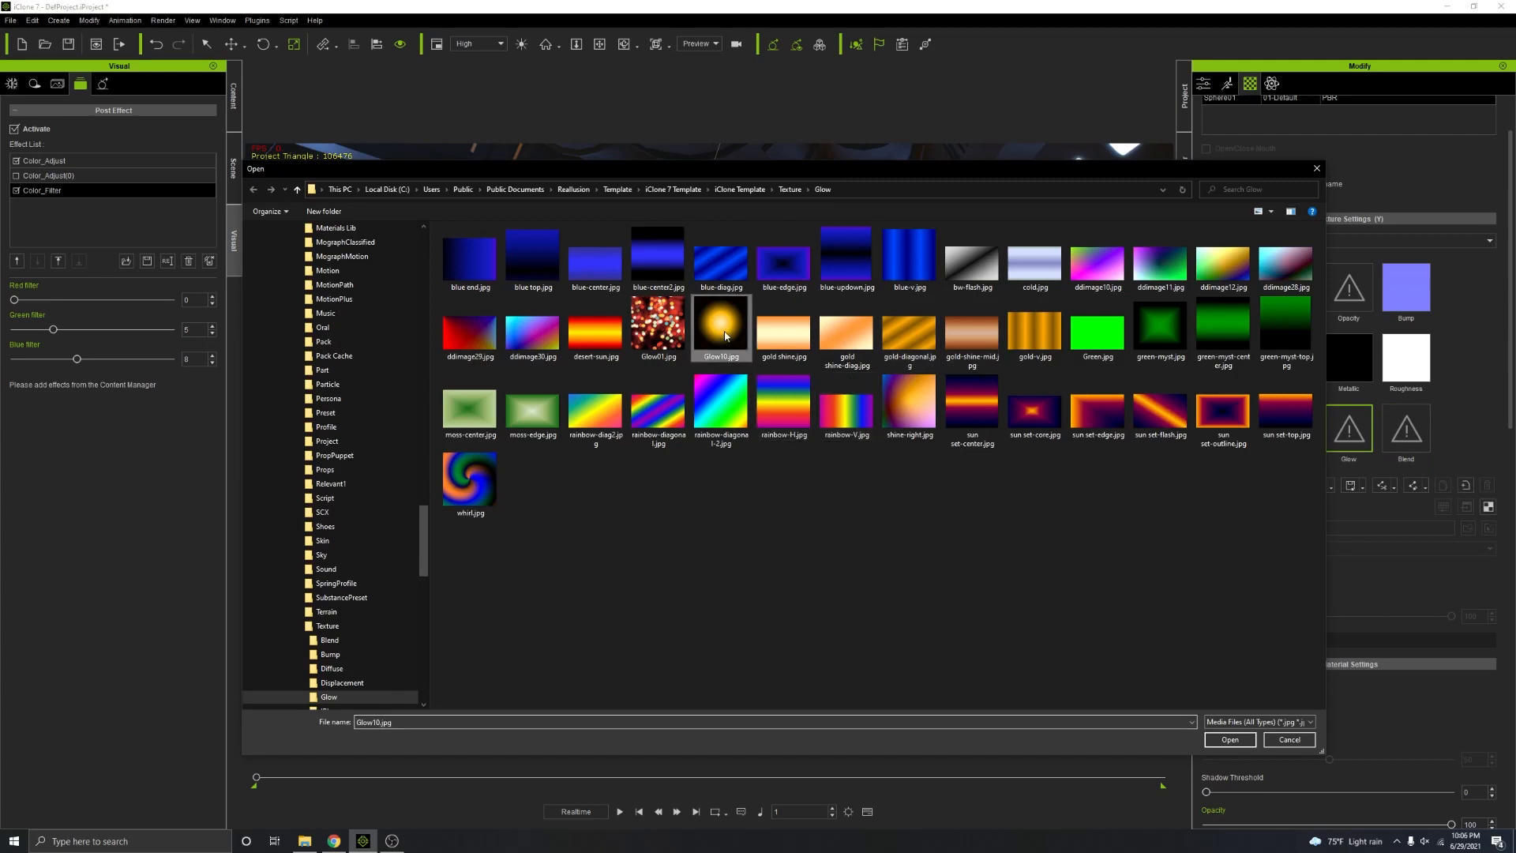
double_click(725, 335)
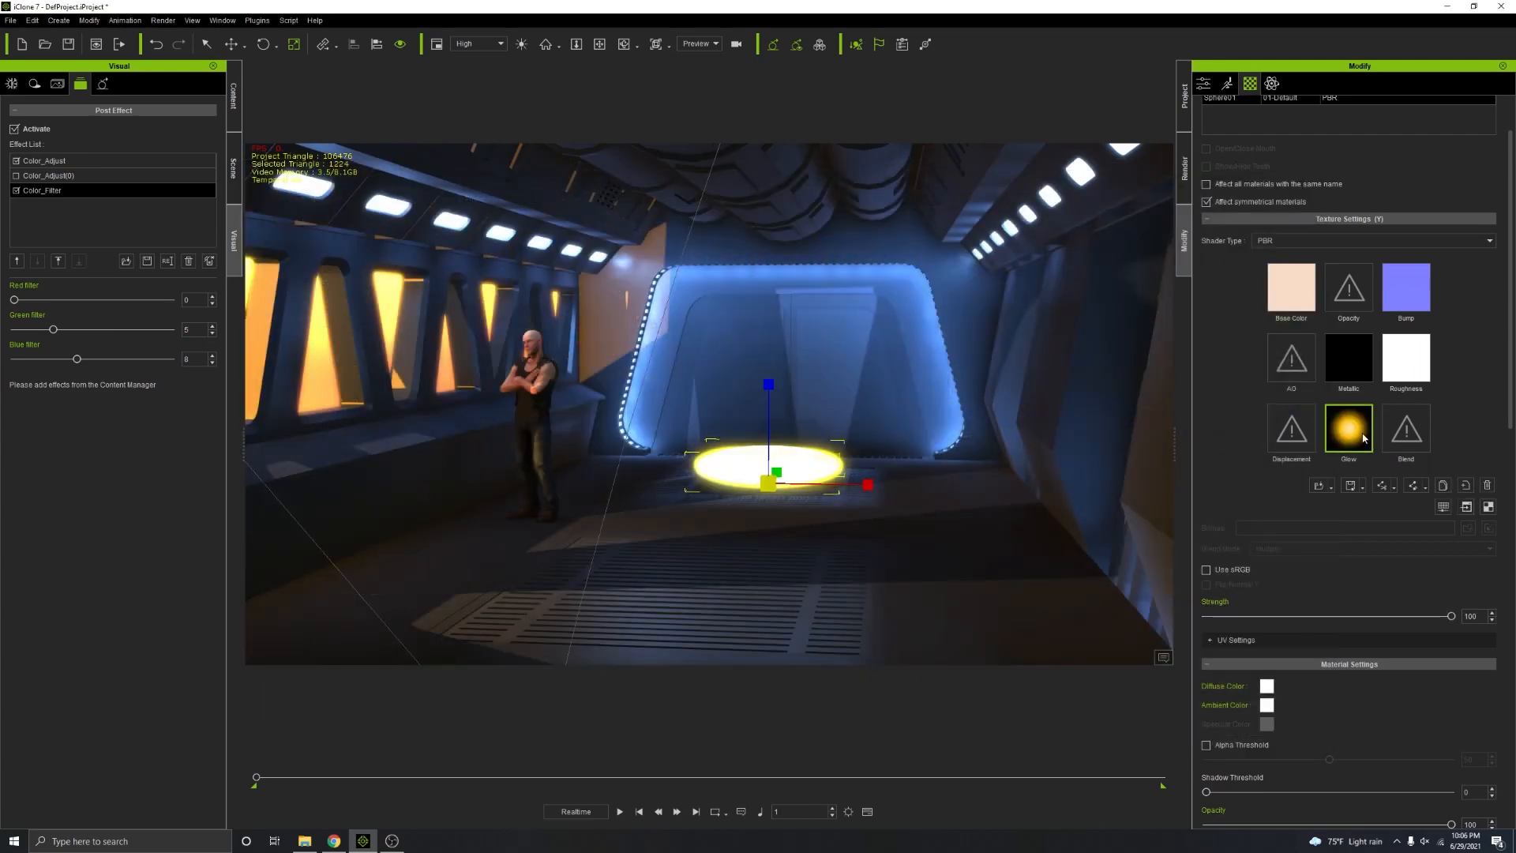
Step: Recolour the disc's Glow texture to magenta by setting its Hue to -54
scroll(1316, 597, down, 5)
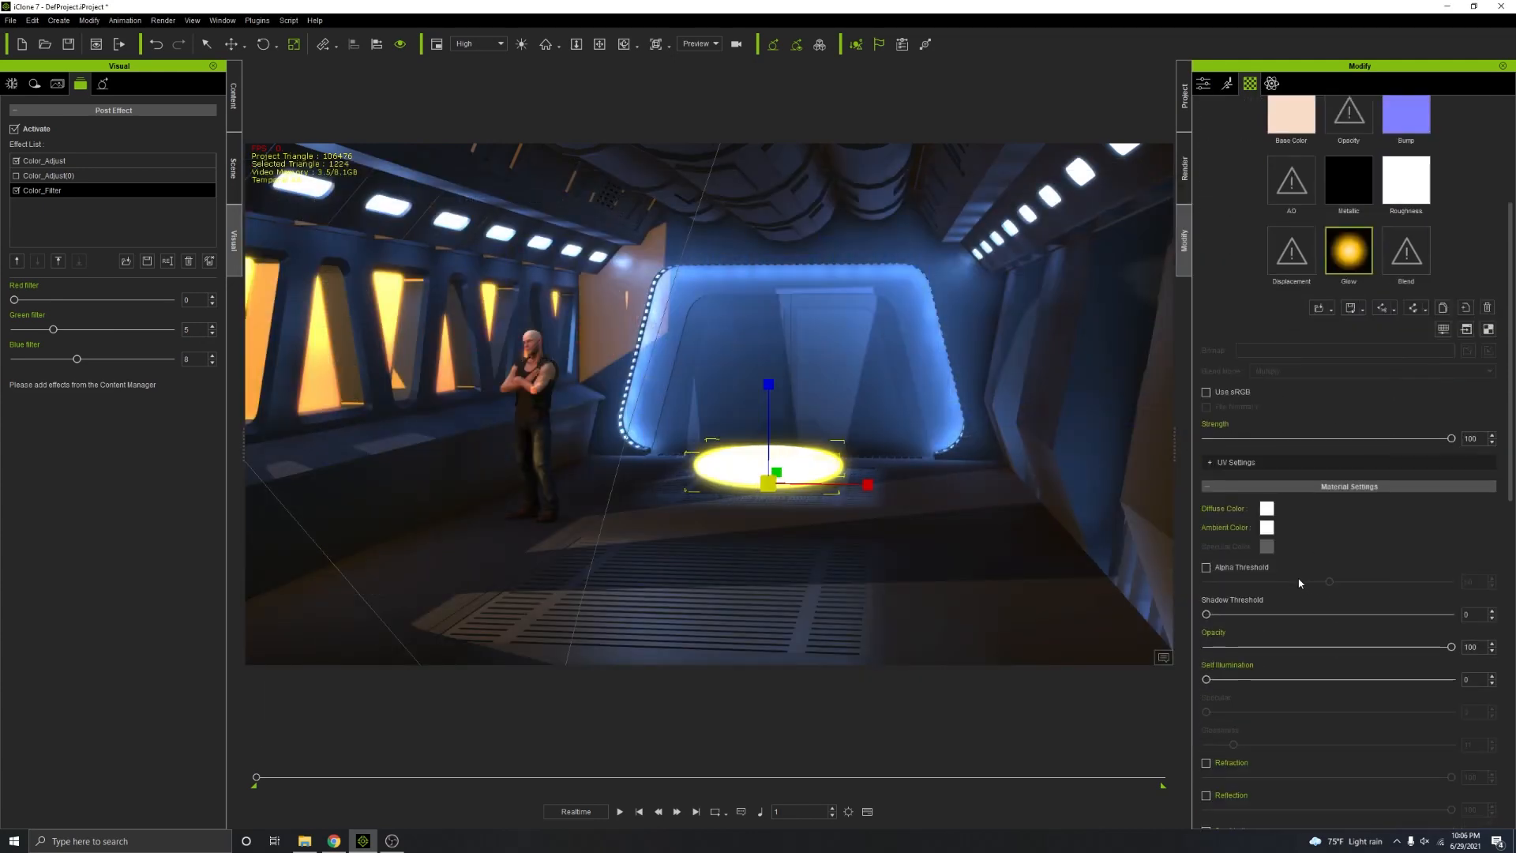
scroll(1340, 385, up, 5)
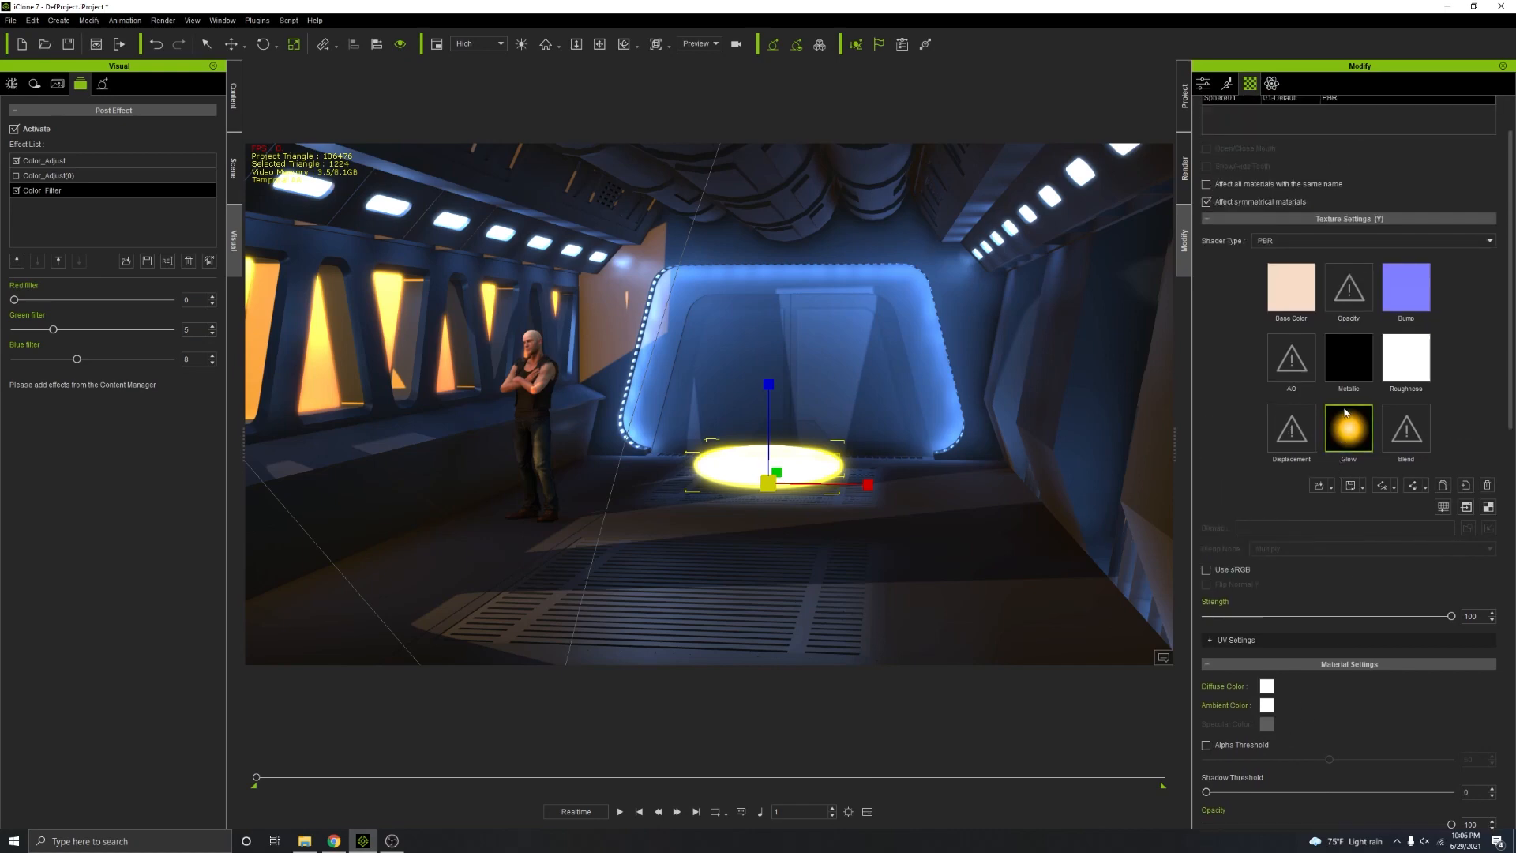
click(1444, 506)
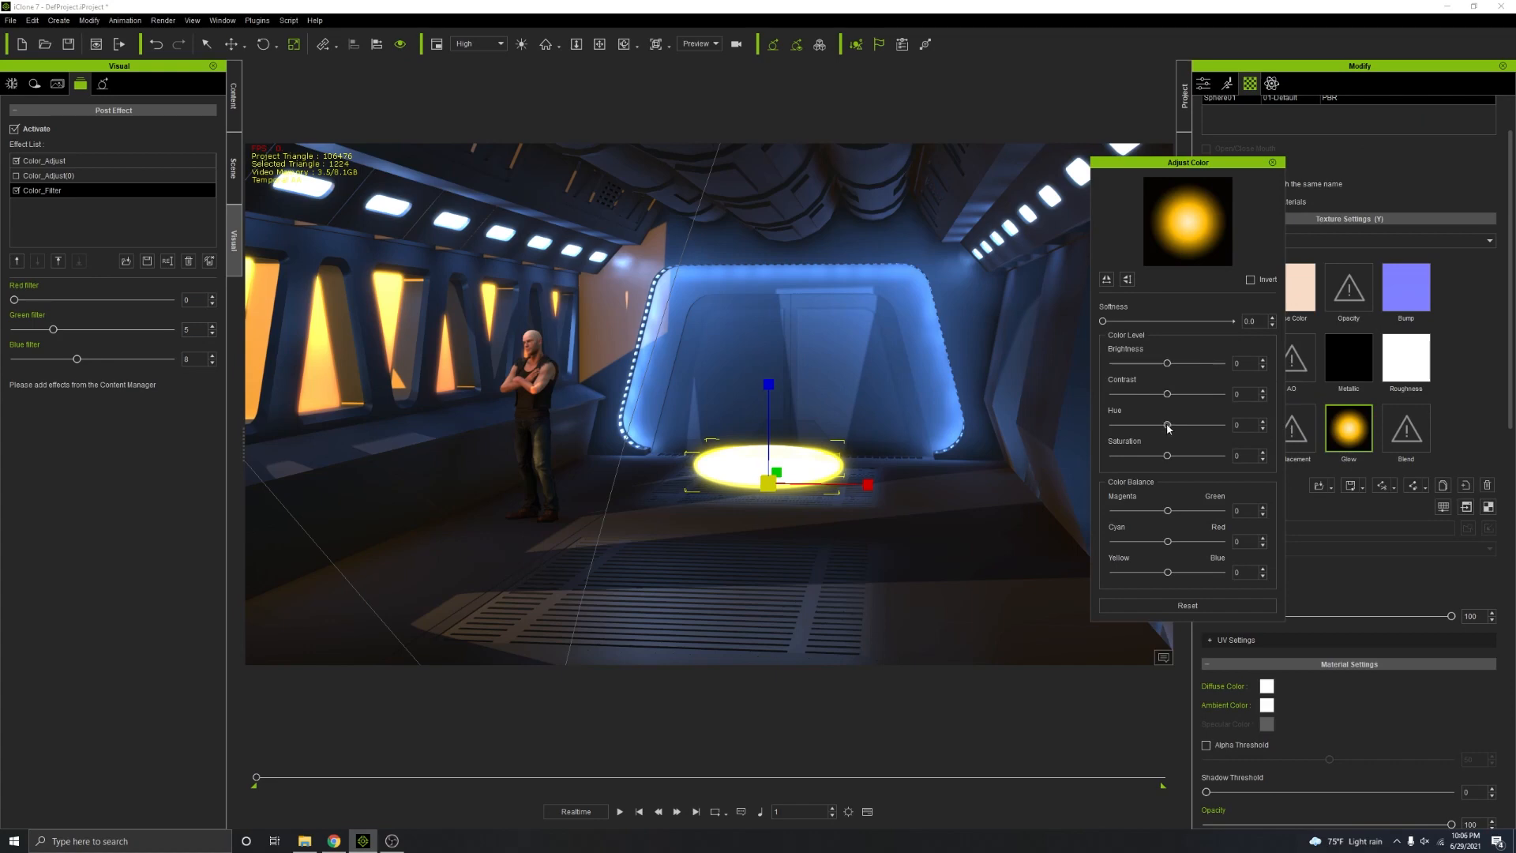
drag(1168, 427, 1134, 429)
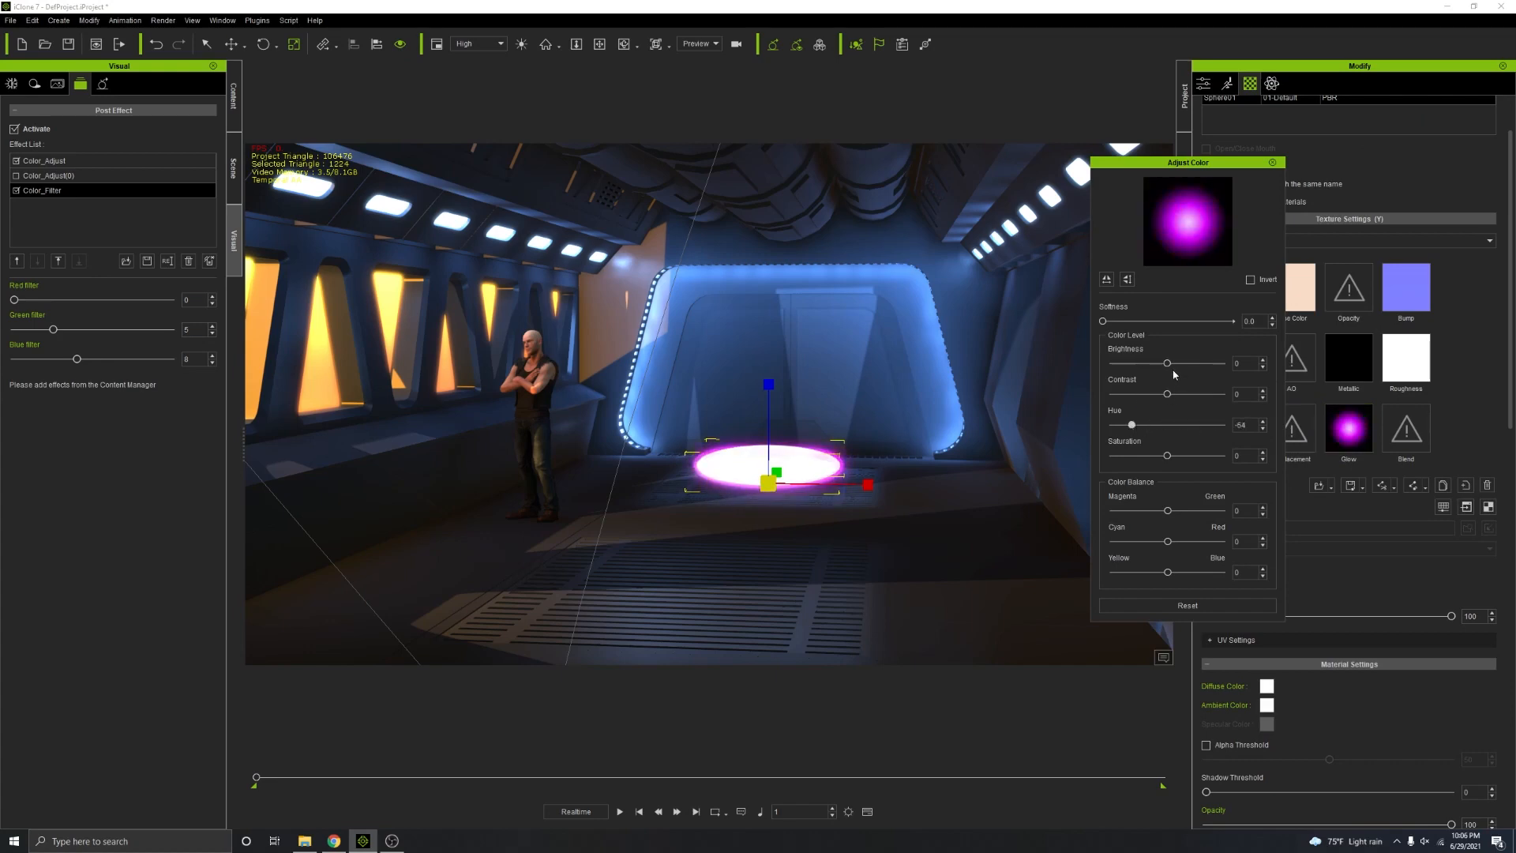
click(1272, 162)
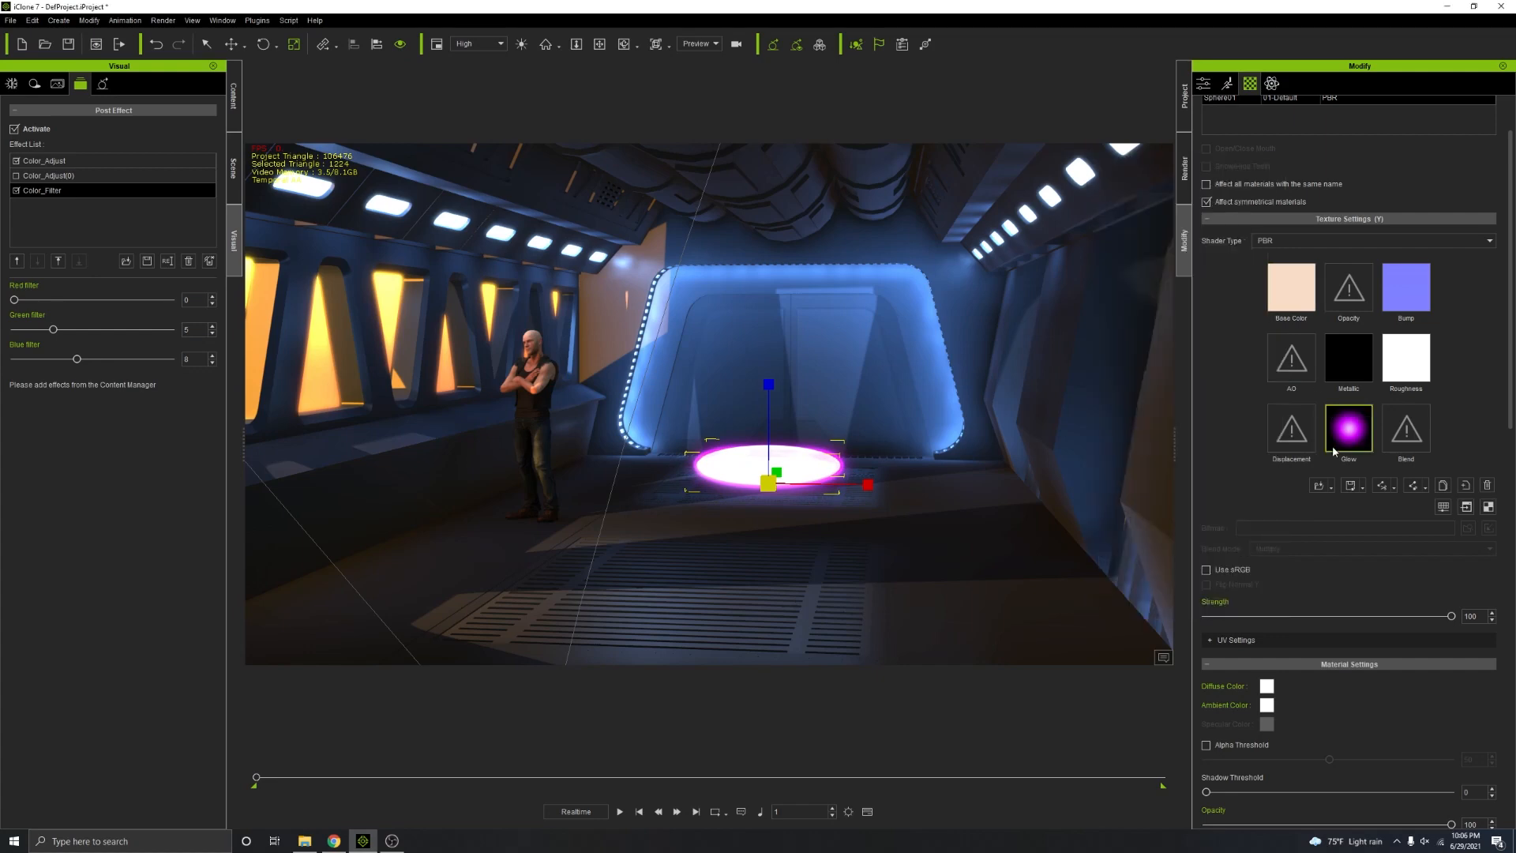
Step: Set the disc's Self Illumination to 100 and move it off the floor toward the corridor's right wall
scroll(1325, 482, down, 3)
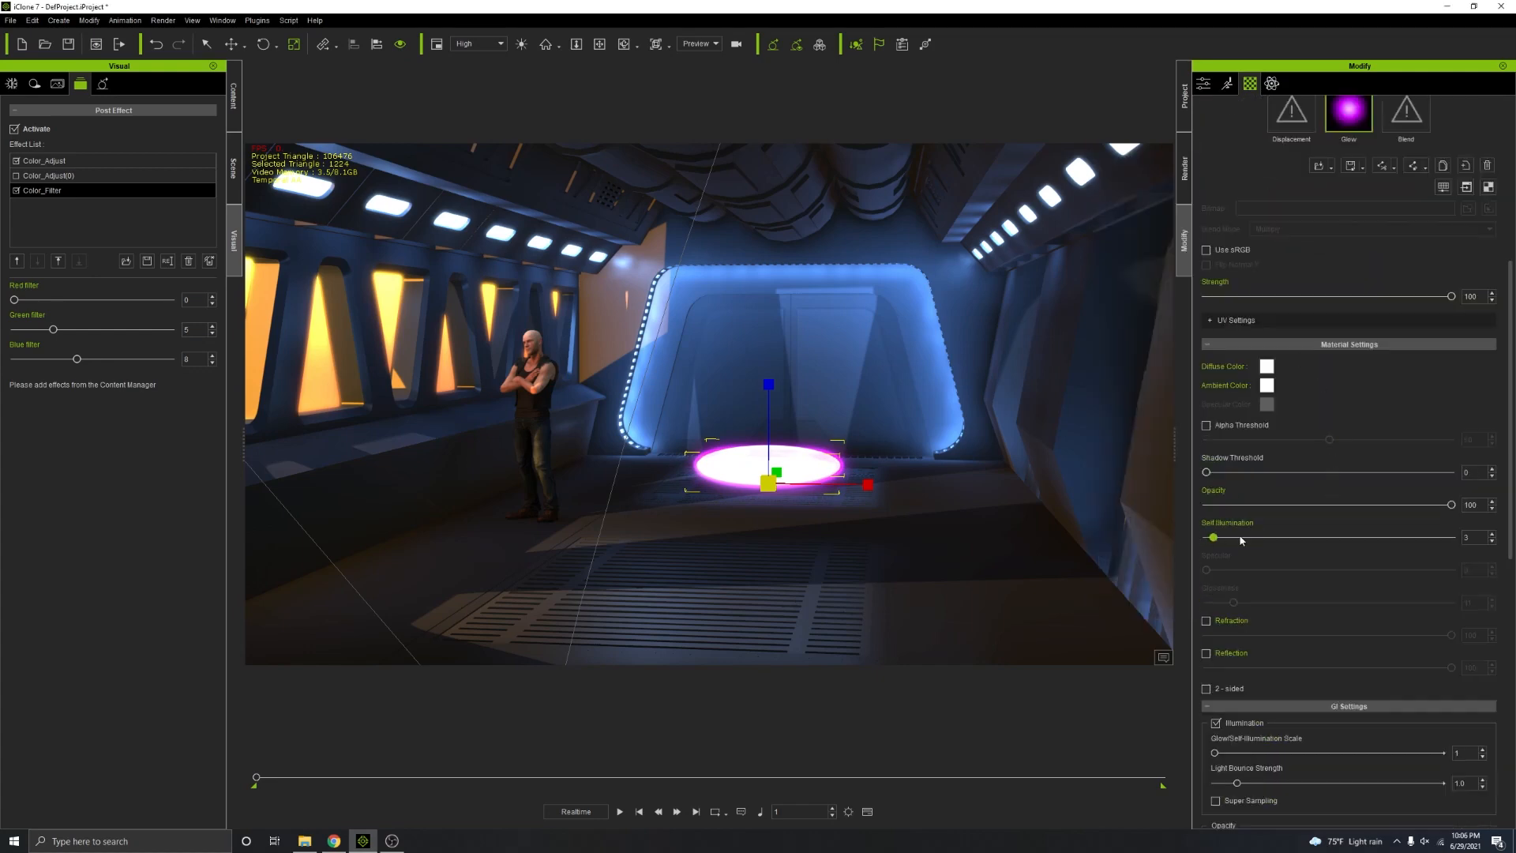
drag(1240, 540, 1452, 537)
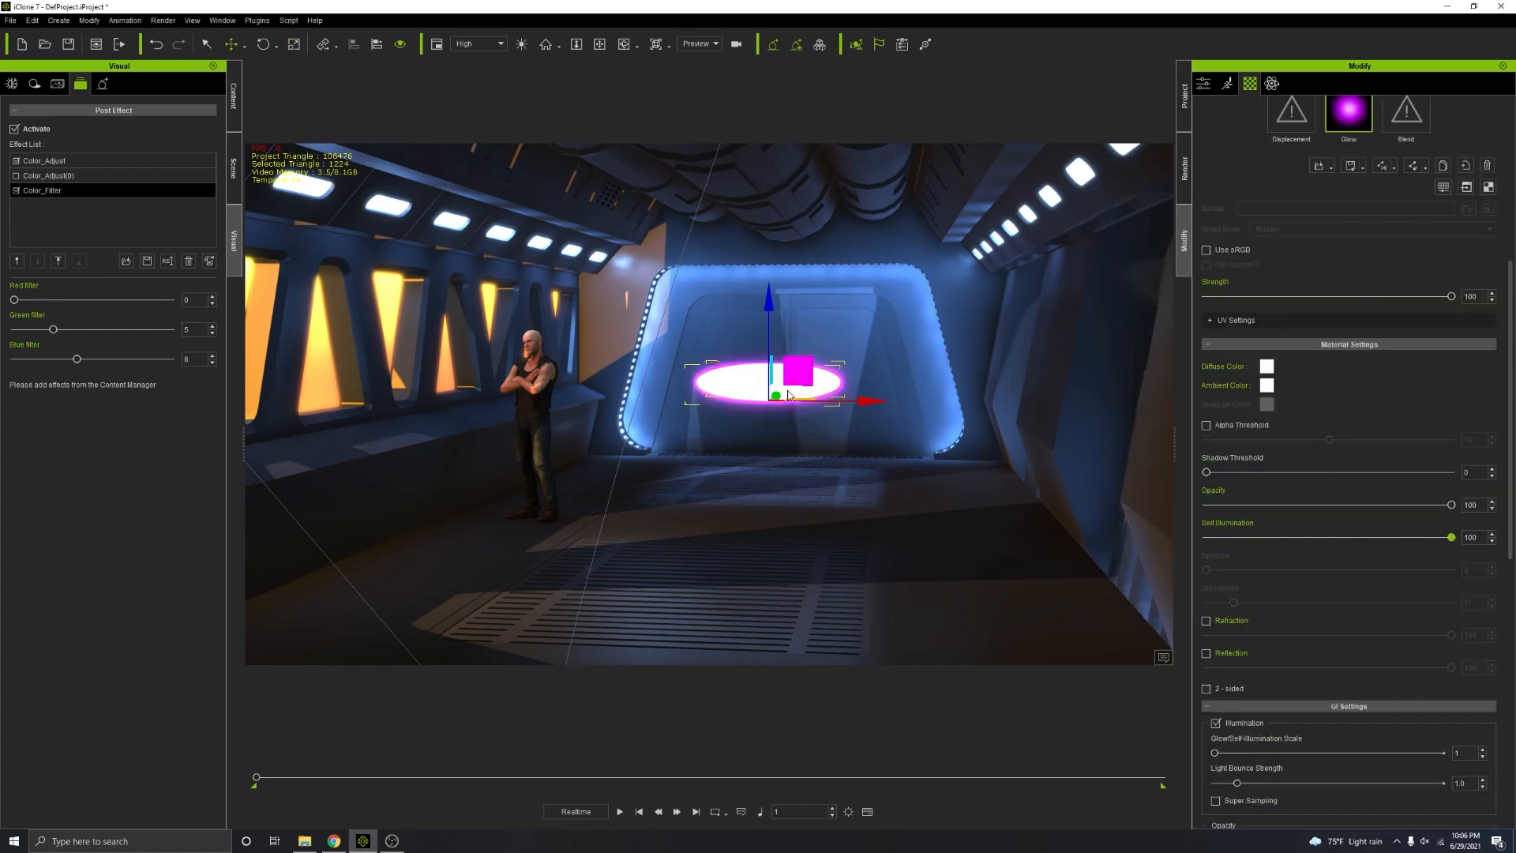
drag(837, 401, 1006, 452)
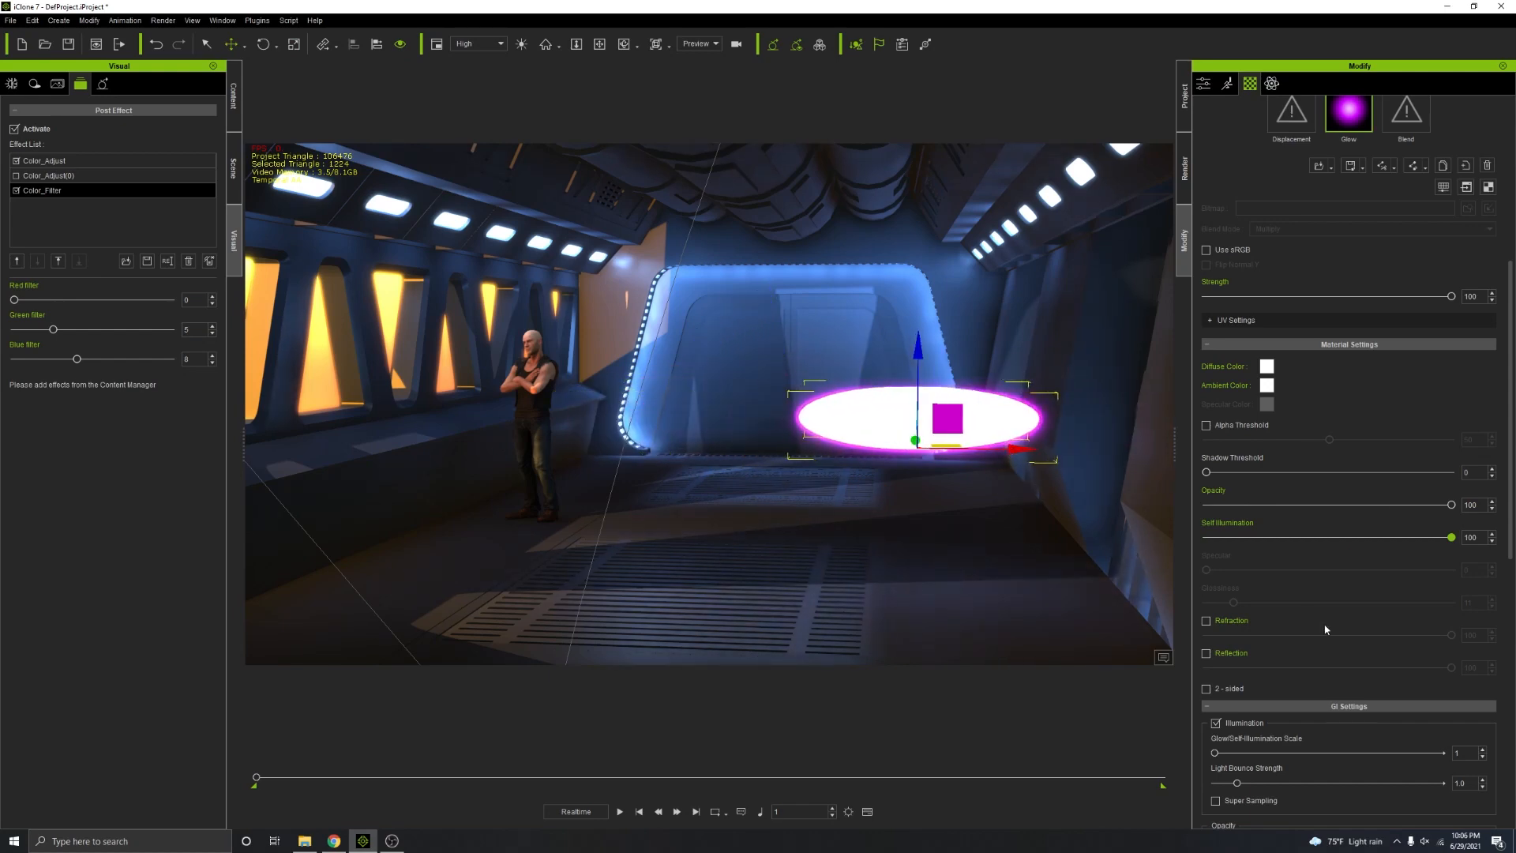
Step: Set the disc's GI Light Bounce Strength to 4.7 and Glow/Self-Illumination Scale to 9
scroll(1303, 624, down, 15)
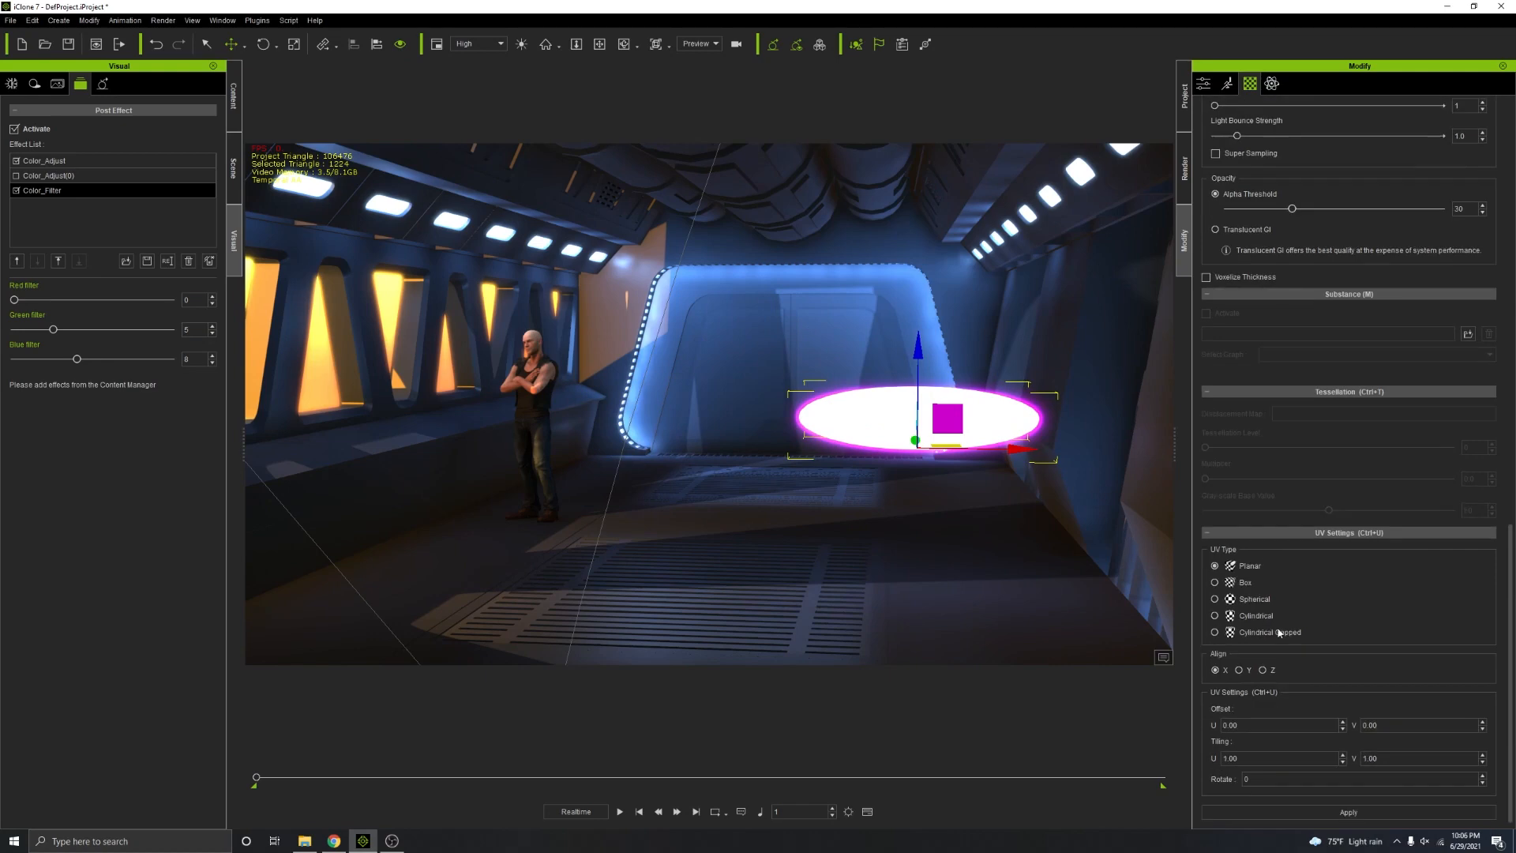
scroll(1290, 490, up, 3)
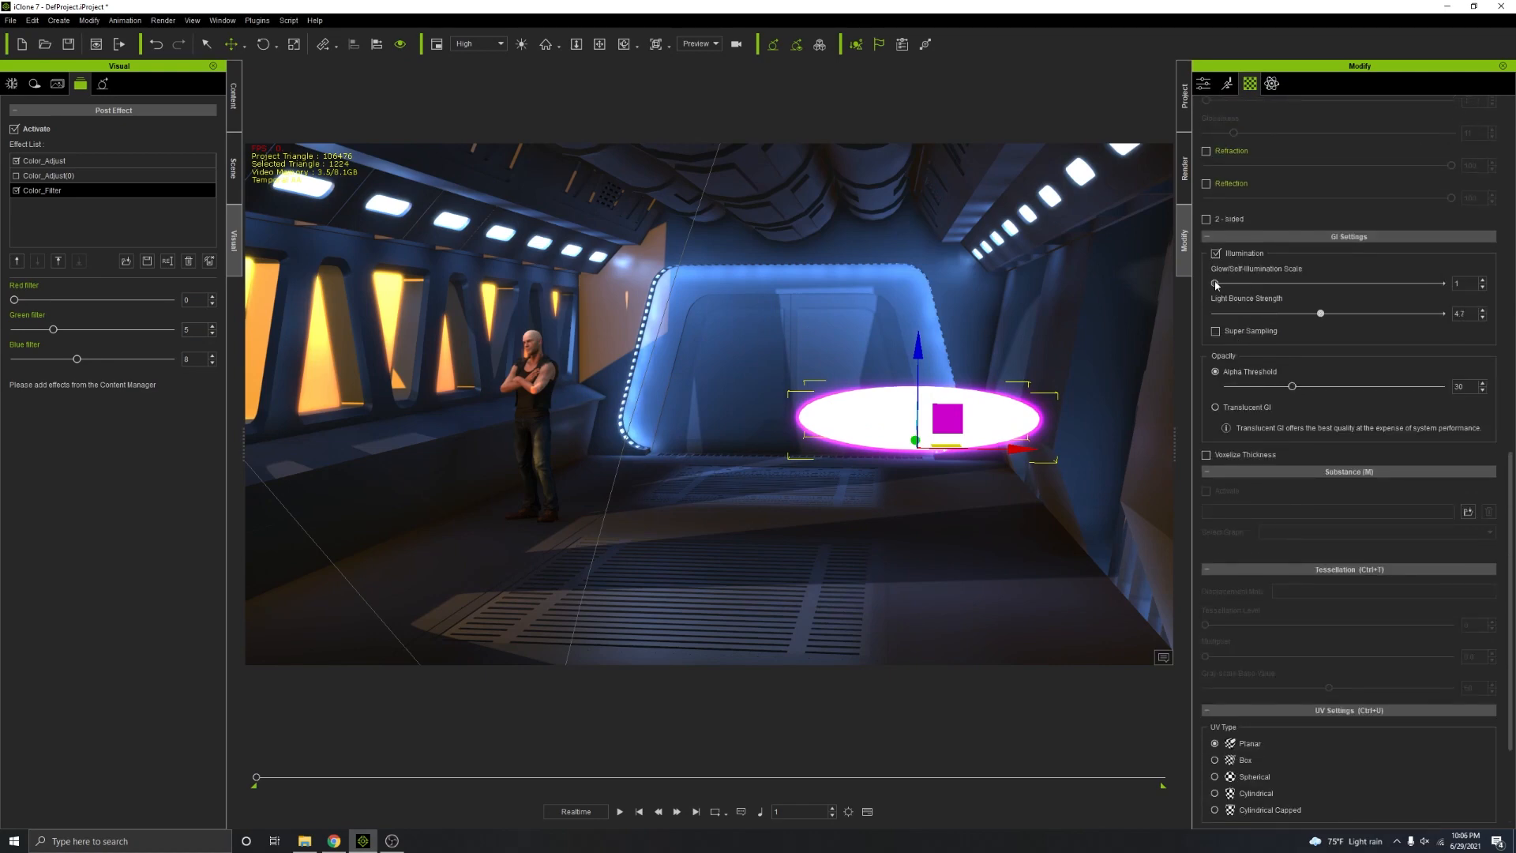
mouse_move(1216, 285)
mouse_down()
mouse_move(1263, 286)
mouse_move(1236, 291)
mouse_up()
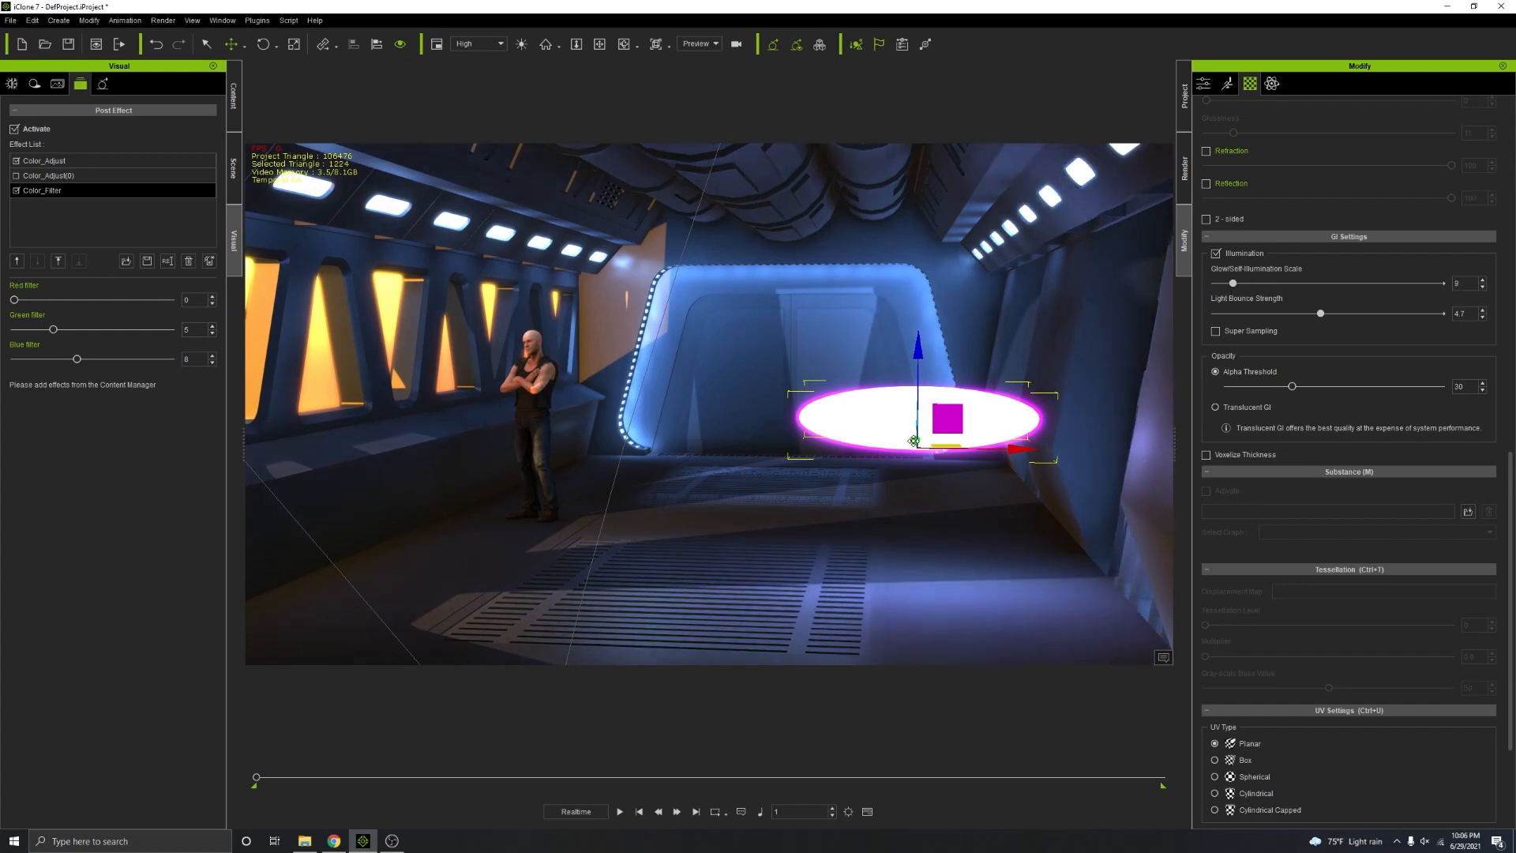
Step: Move the glowing disc around the corridor and place it in front of the blue-lit doorway
drag(914, 441, 909, 359)
drag(1000, 397, 799, 500)
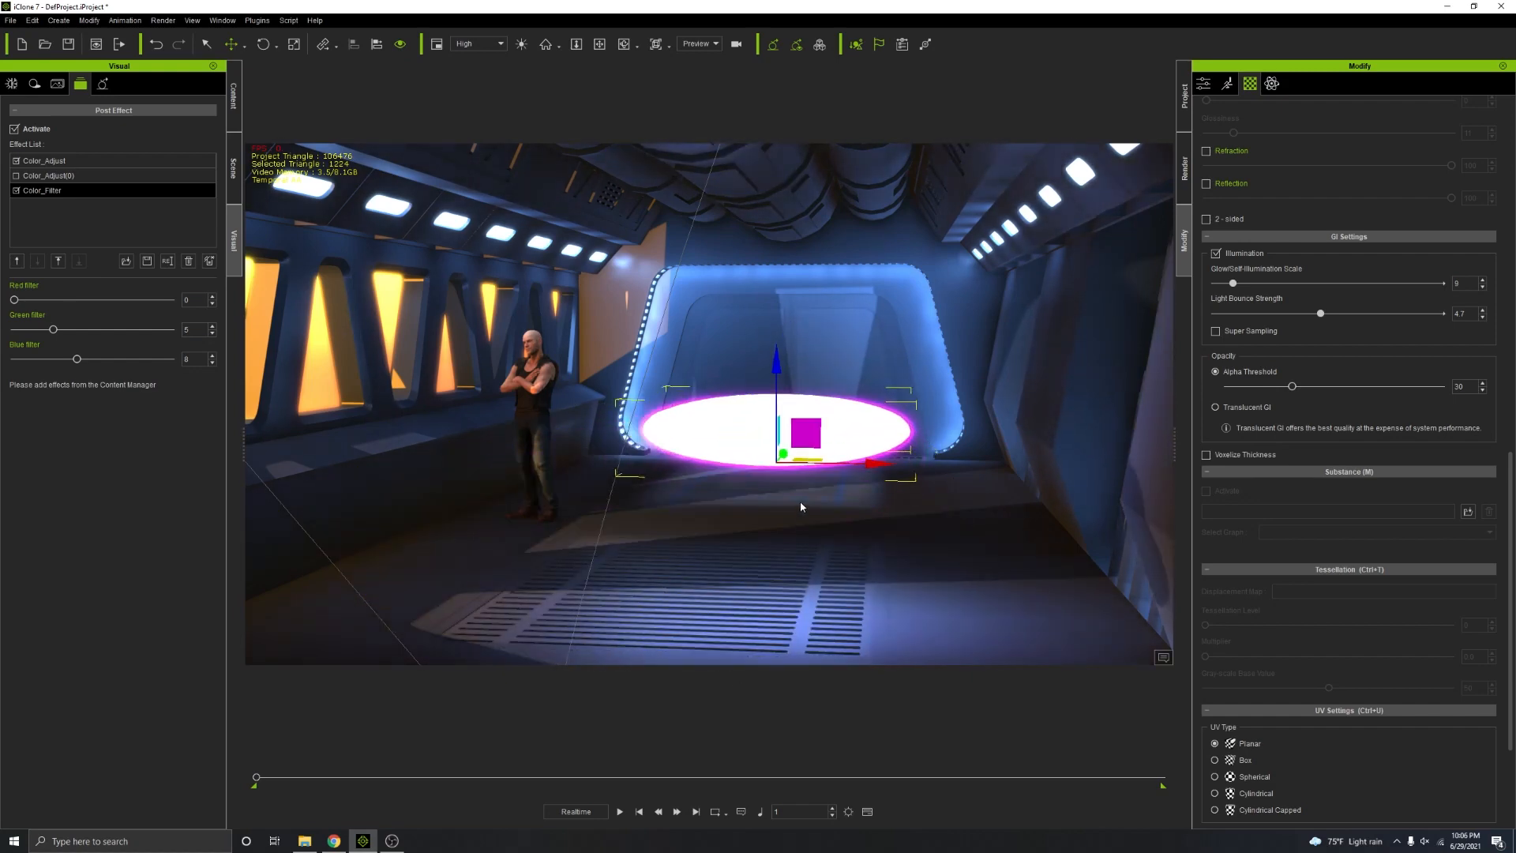
drag(834, 428, 880, 433)
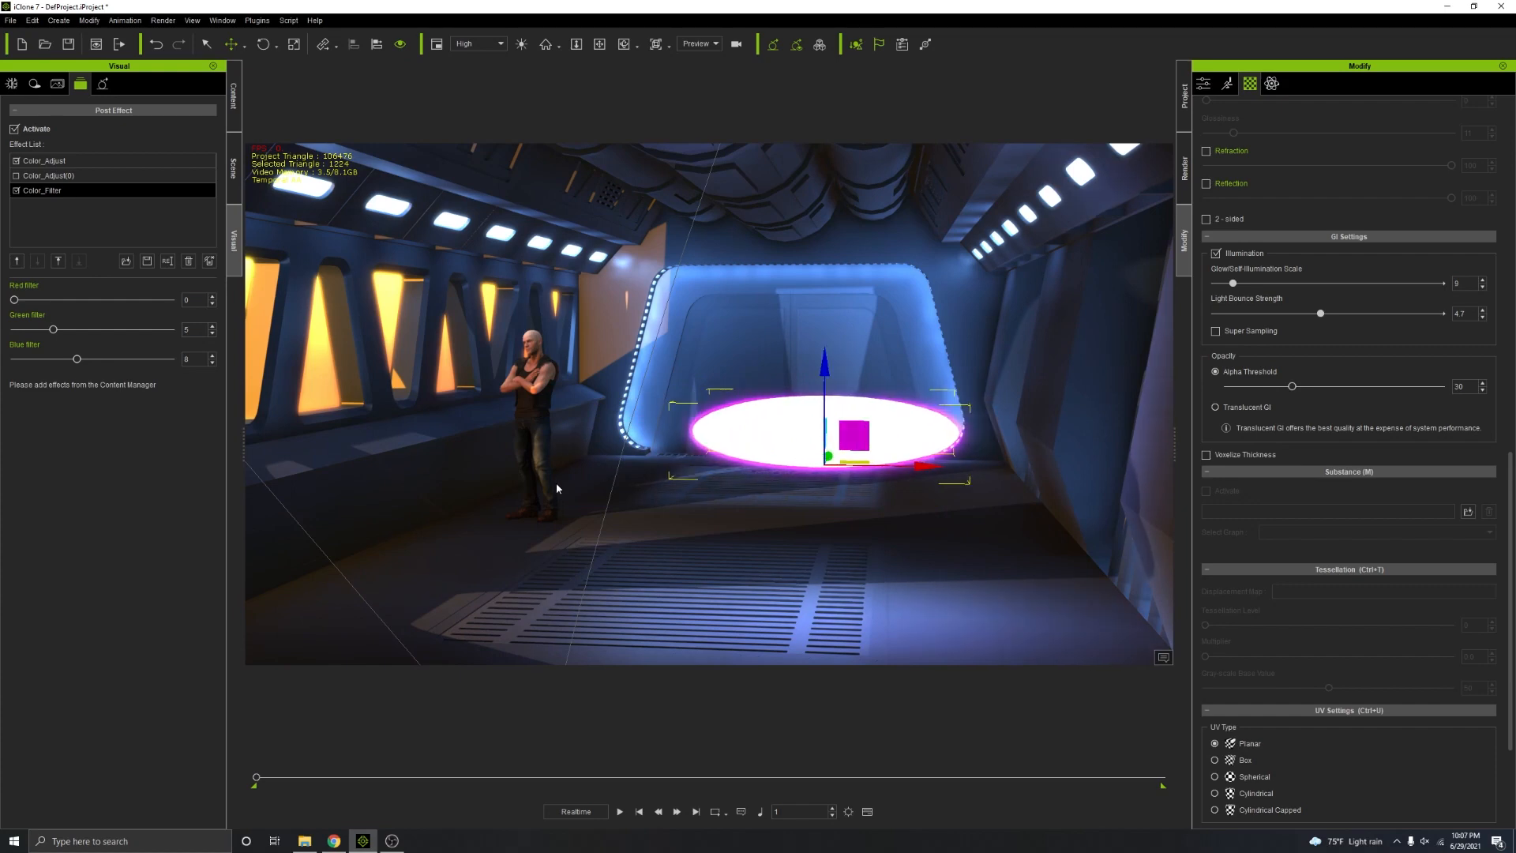
Step: Move the character to the right side of the corridor and reposition the glowing disc behind him, near the doorway
click(541, 407)
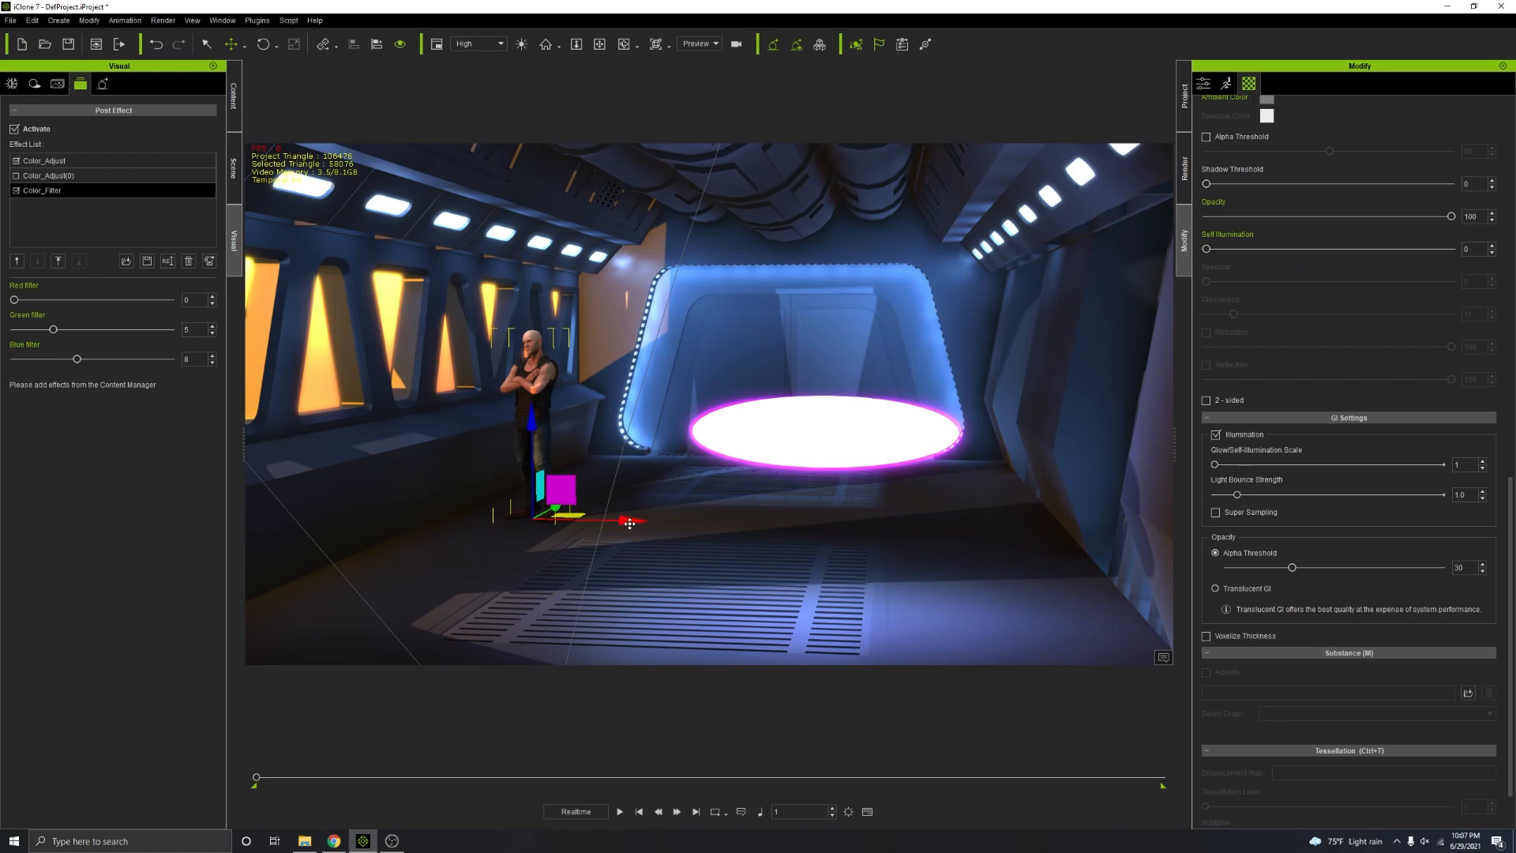
drag(632, 521, 992, 526)
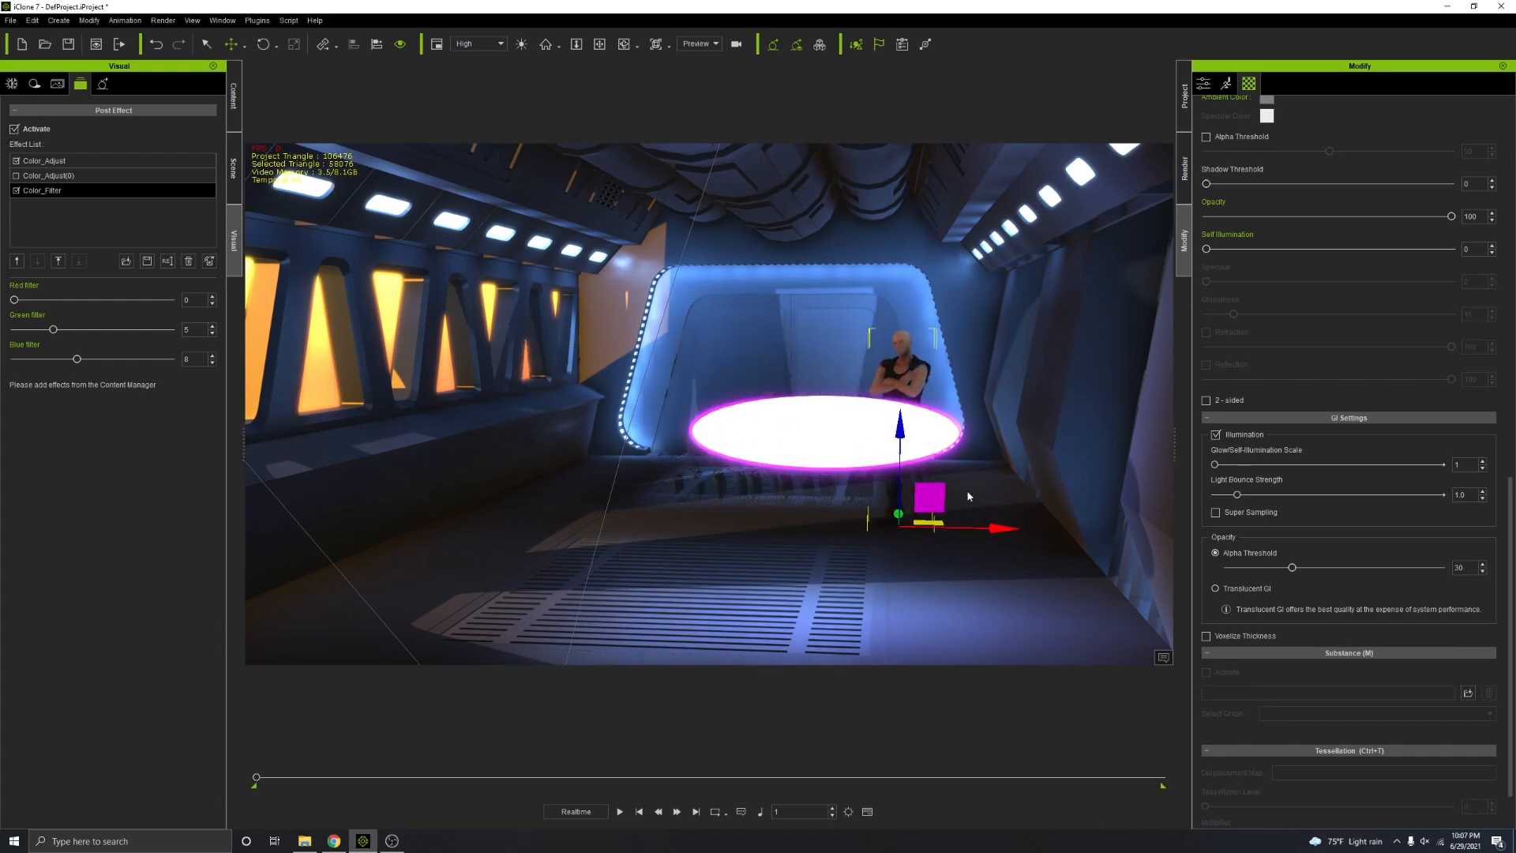
click(864, 447)
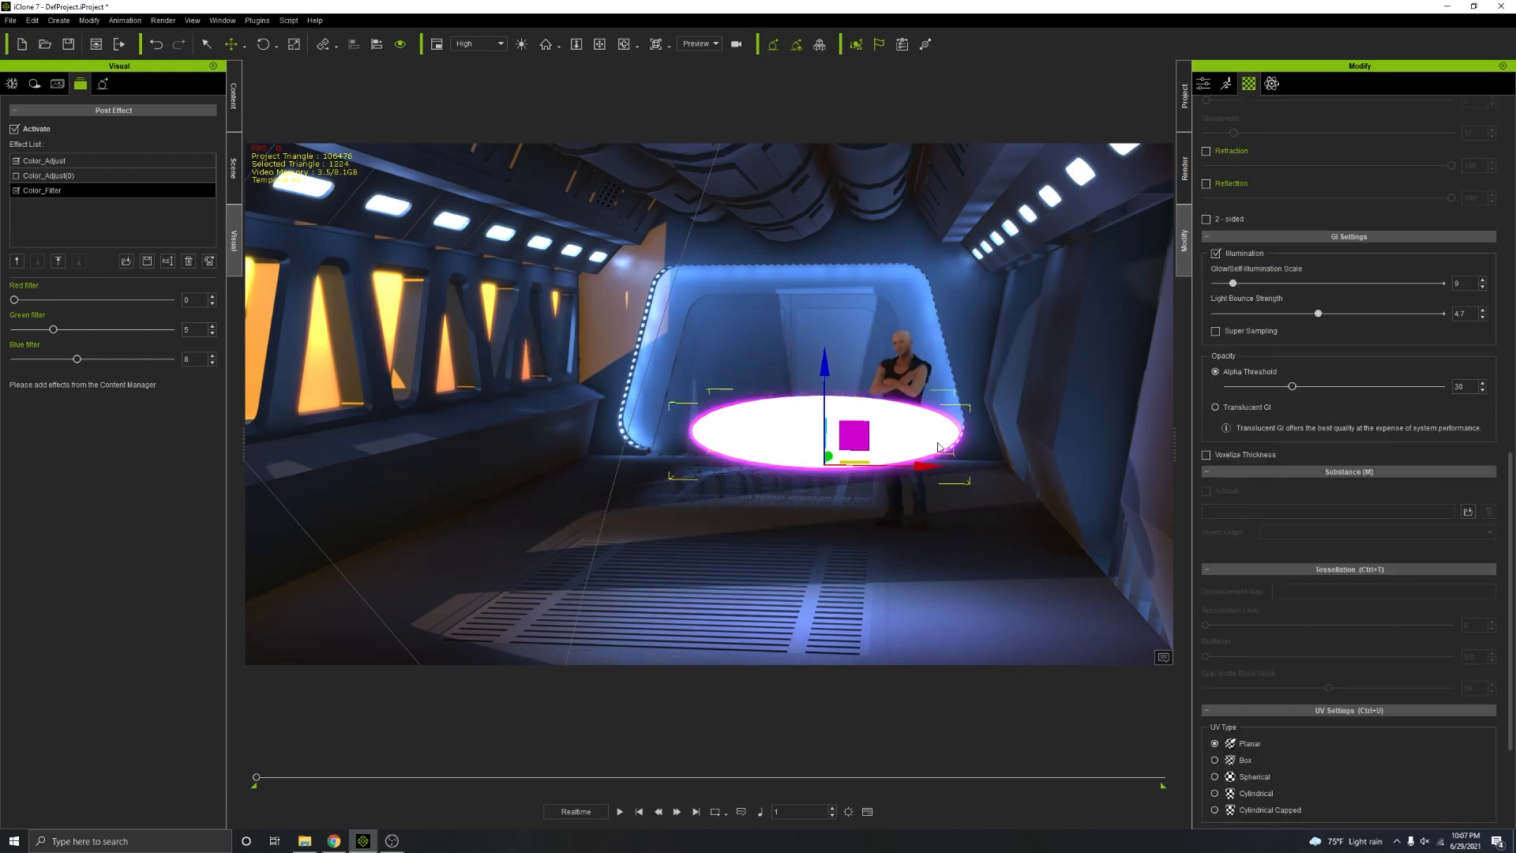
drag(829, 457, 807, 503)
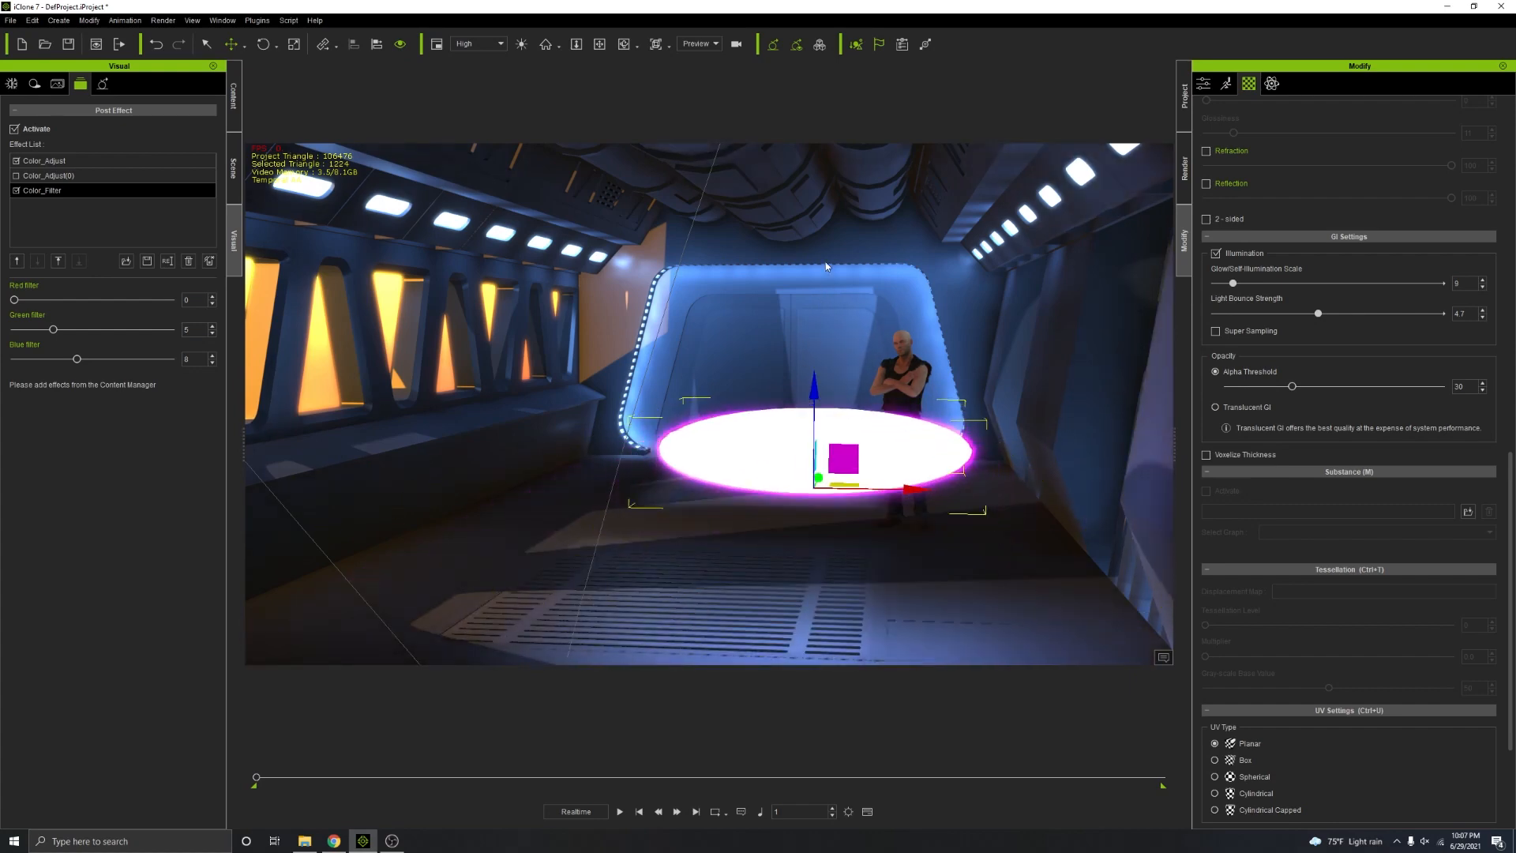
drag(816, 128, 859, 275)
Step: Examine up close how the glowing disc's light affects the character's face and the surrounding corridor
mouse_move(830, 412)
right_down()
mouse_move(1027, 423)
mouse_move(807, 430)
right_up()
scroll(818, 421, up, 2)
scroll(821, 422, up, 3)
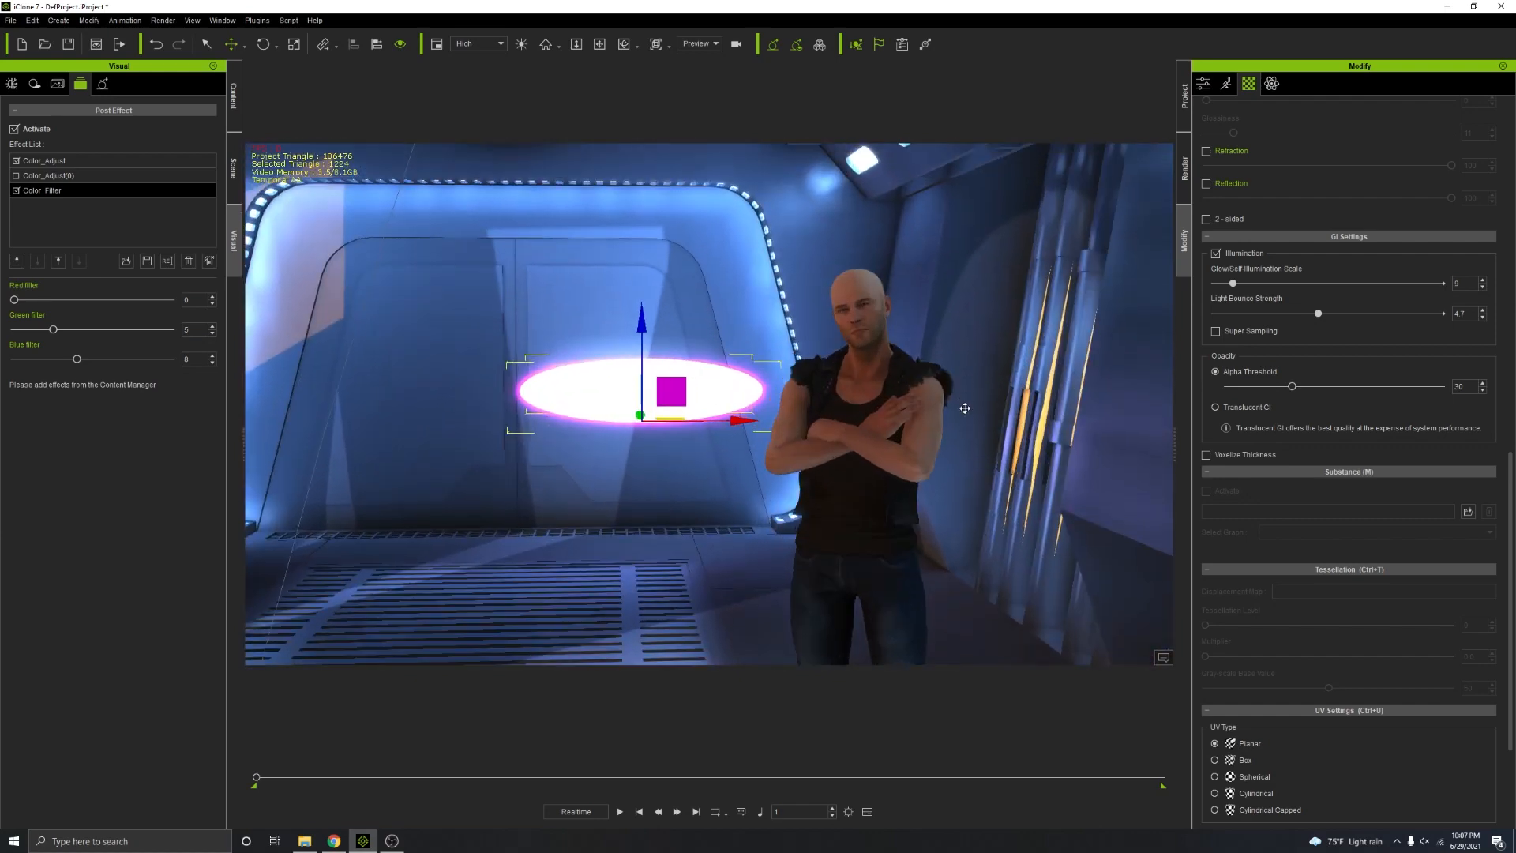
middle_drag(964, 408, 905, 378)
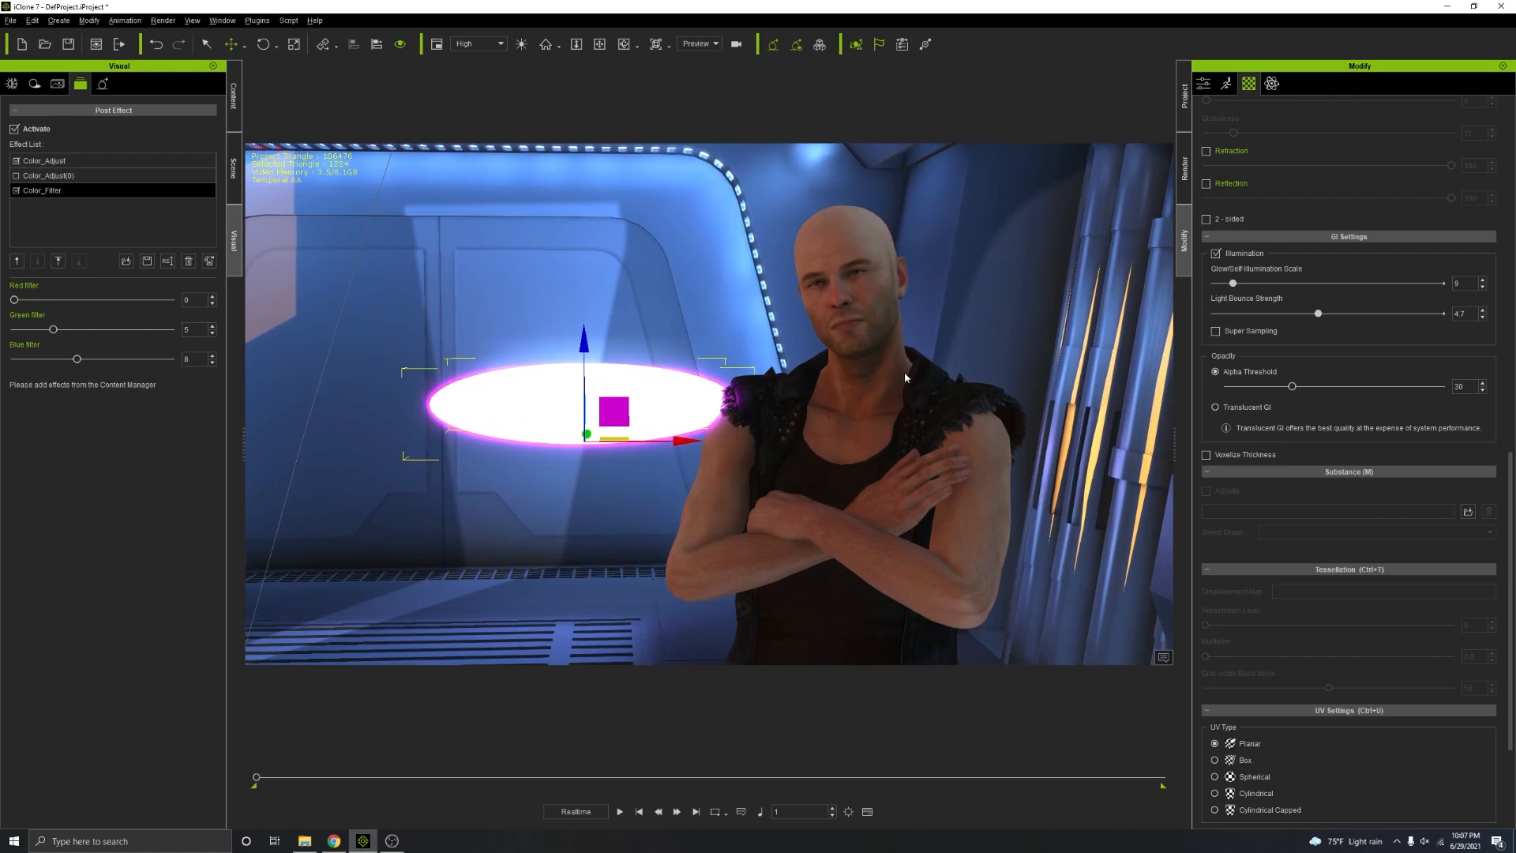
middle_drag(890, 297, 886, 269)
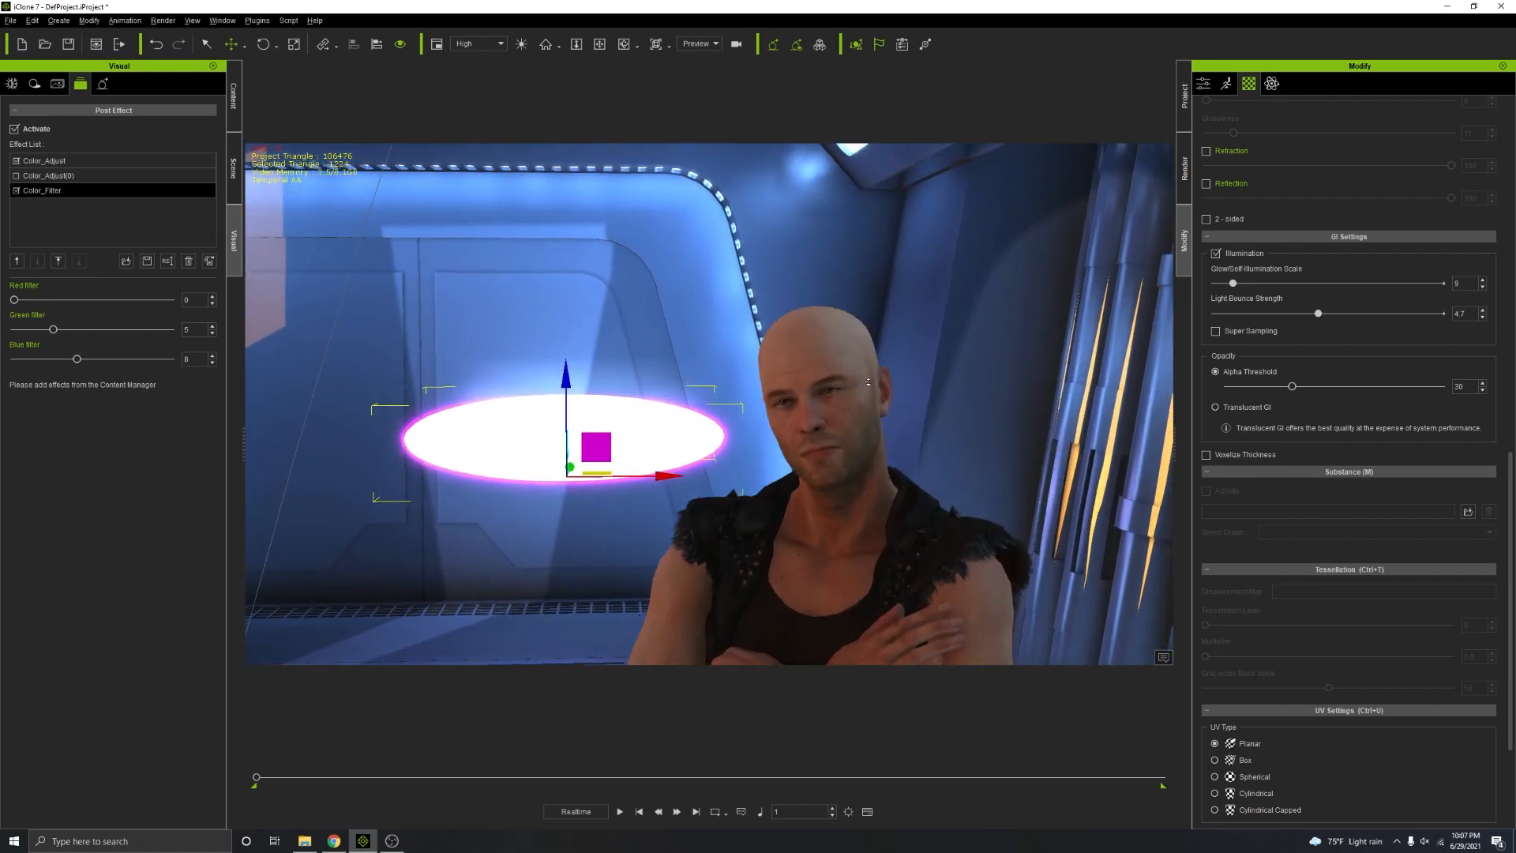
middle_drag(868, 382, 820, 255)
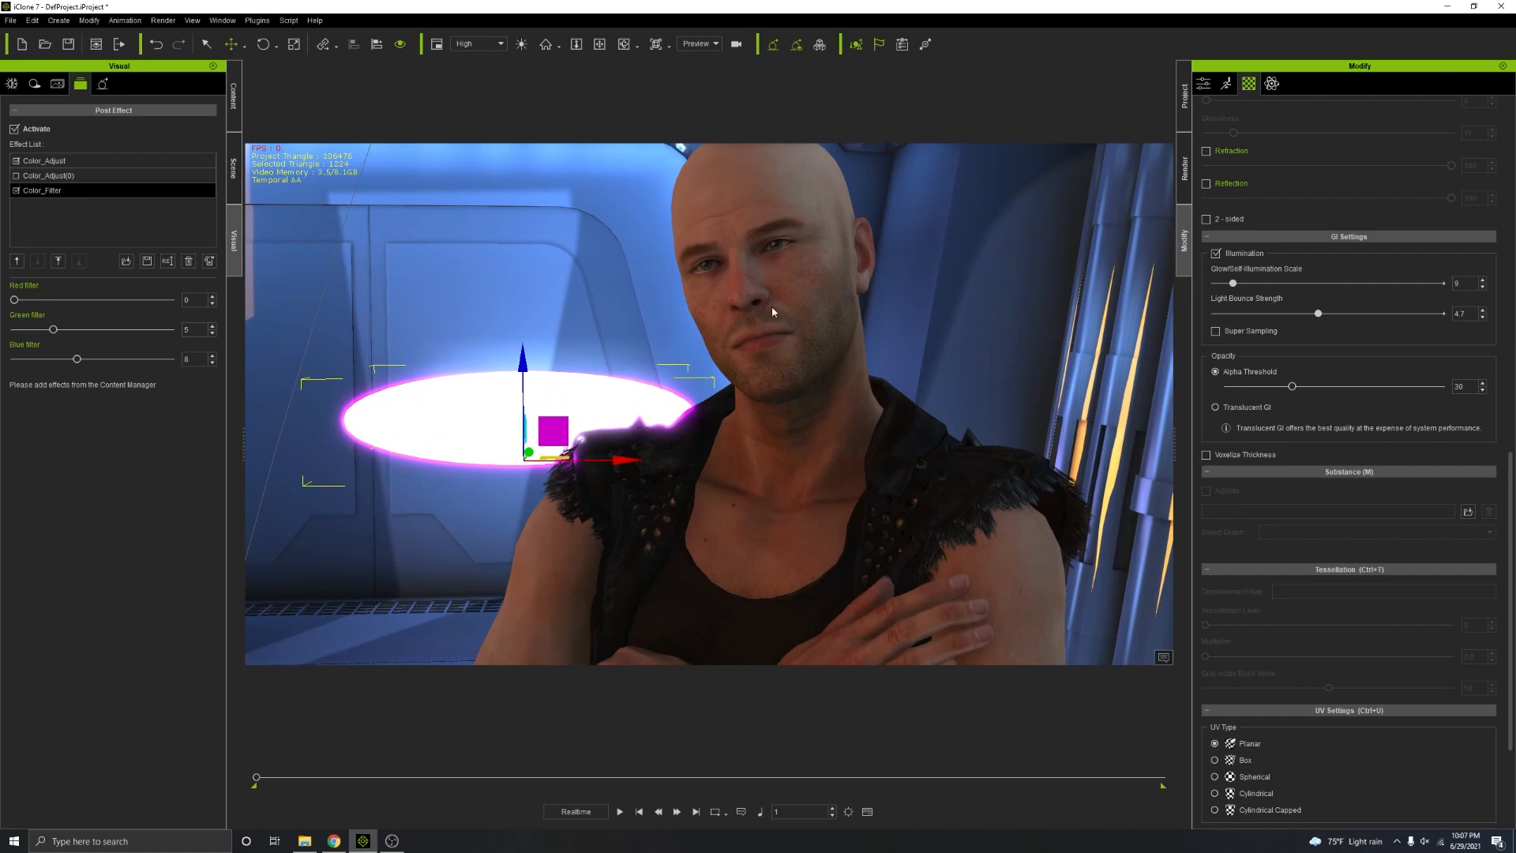
middle_drag(772, 310, 777, 325)
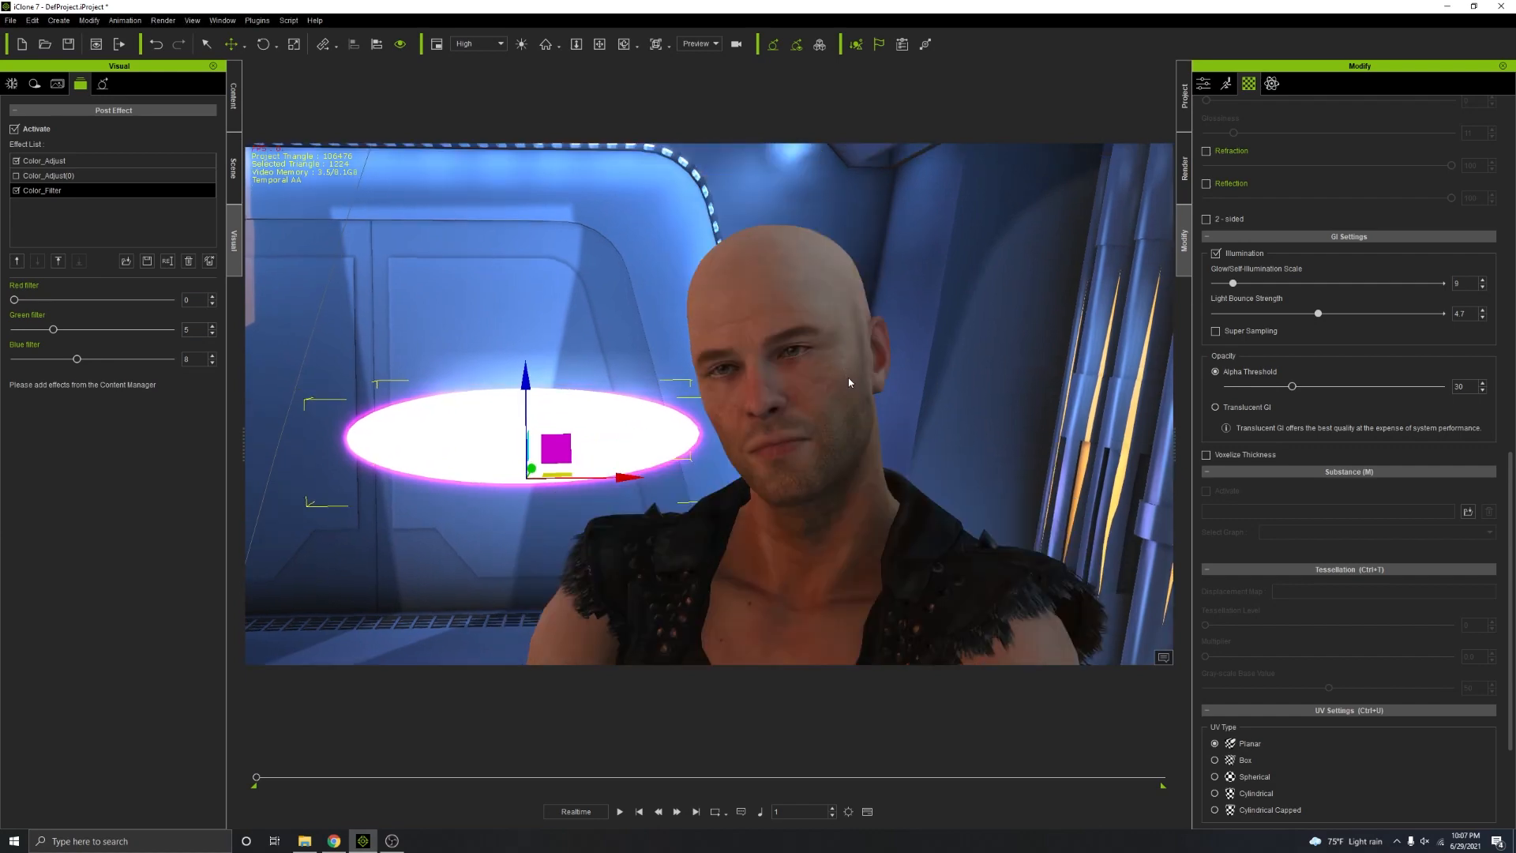
mouse_move(848, 382)
middle_down()
mouse_move(846, 406)
mouse_move(833, 394)
middle_up()
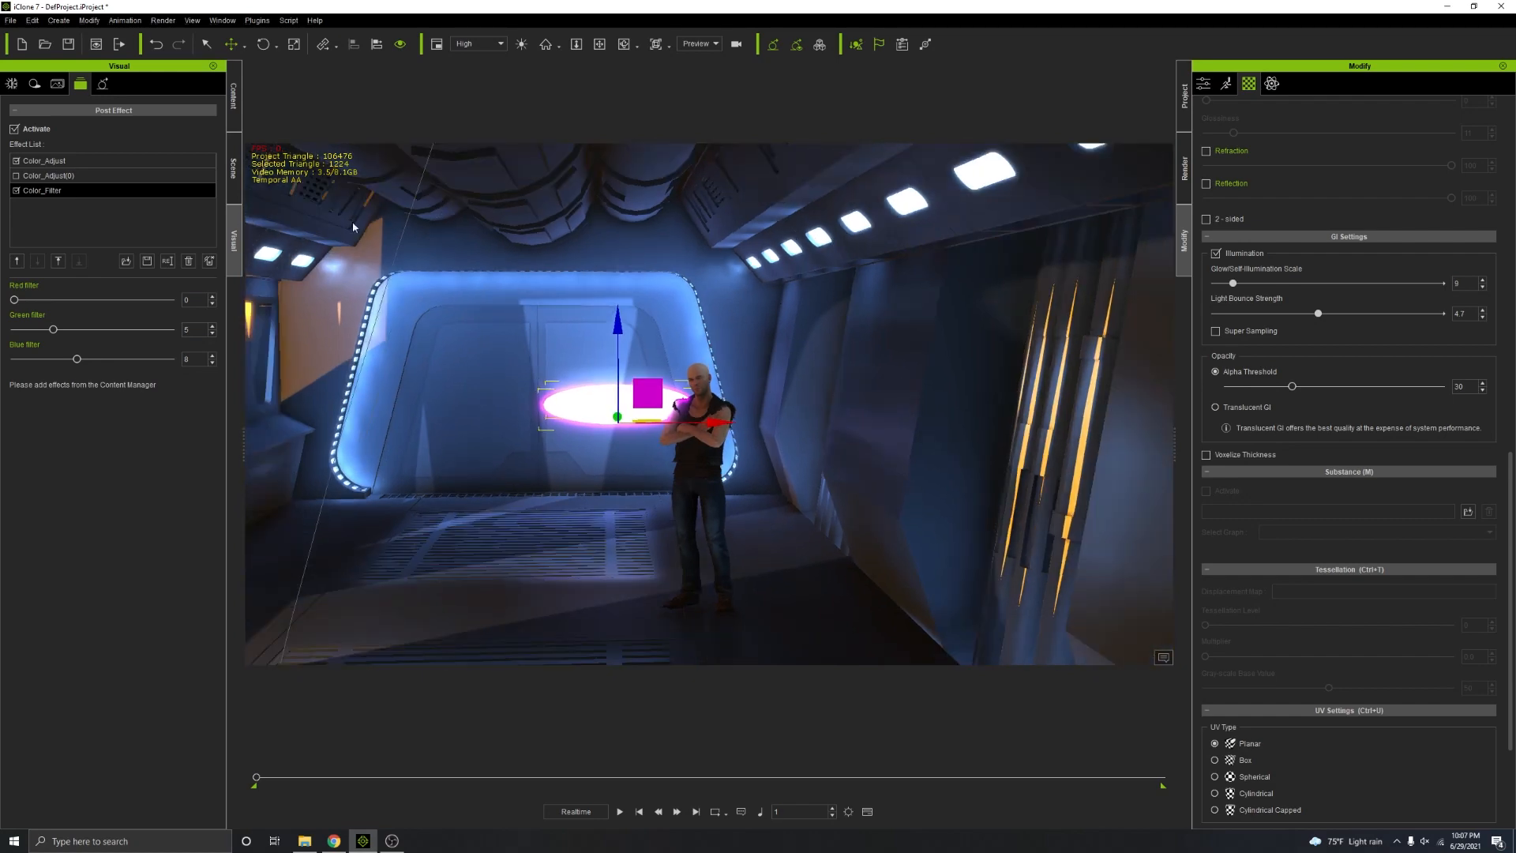
Step: Add a Point Light to the corridor scene
click(62, 22)
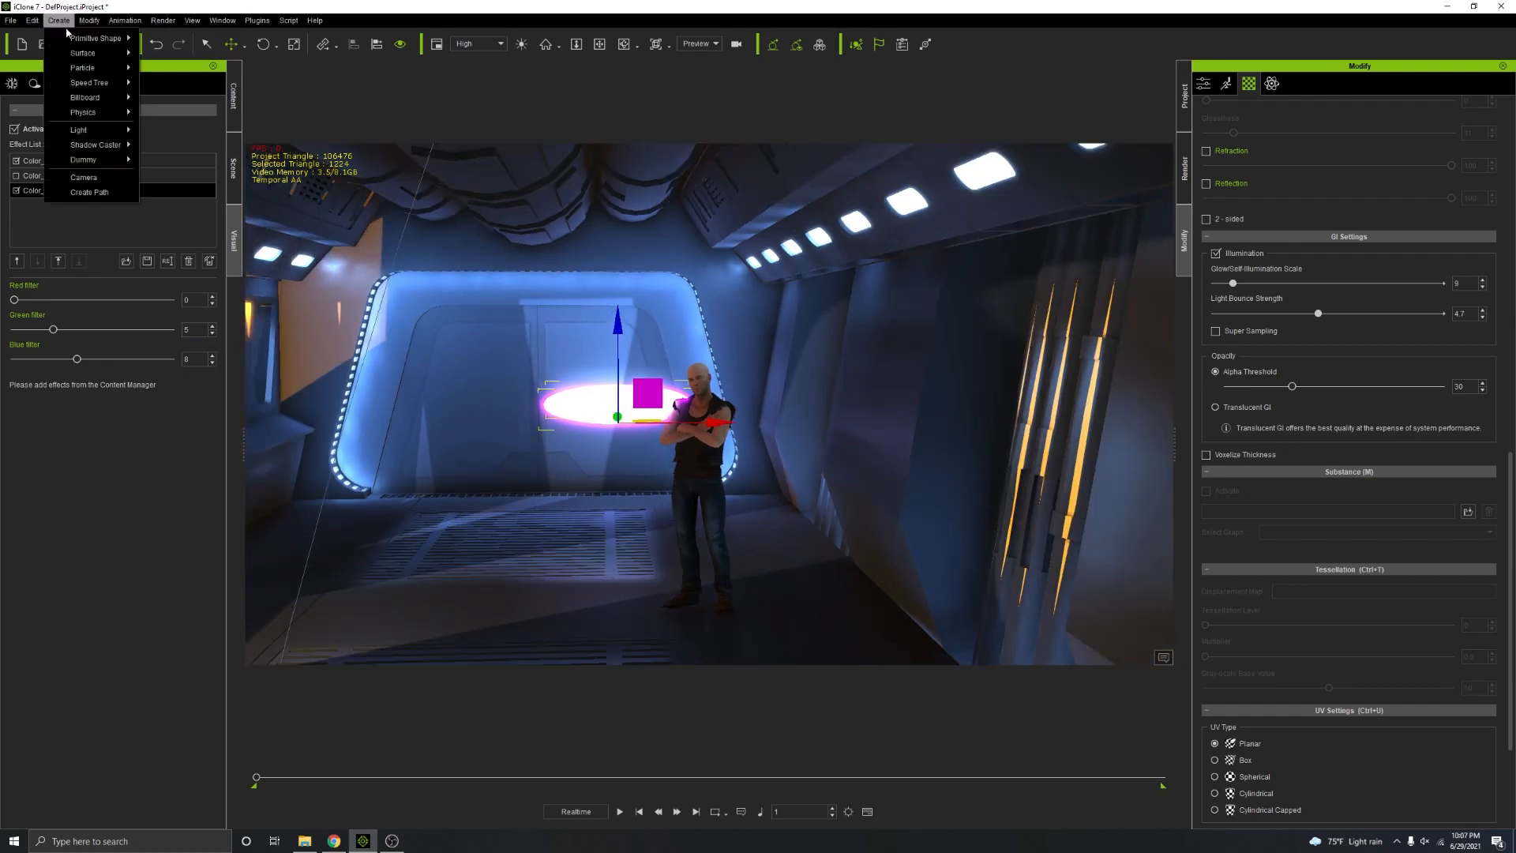
mouse_move(139, 132)
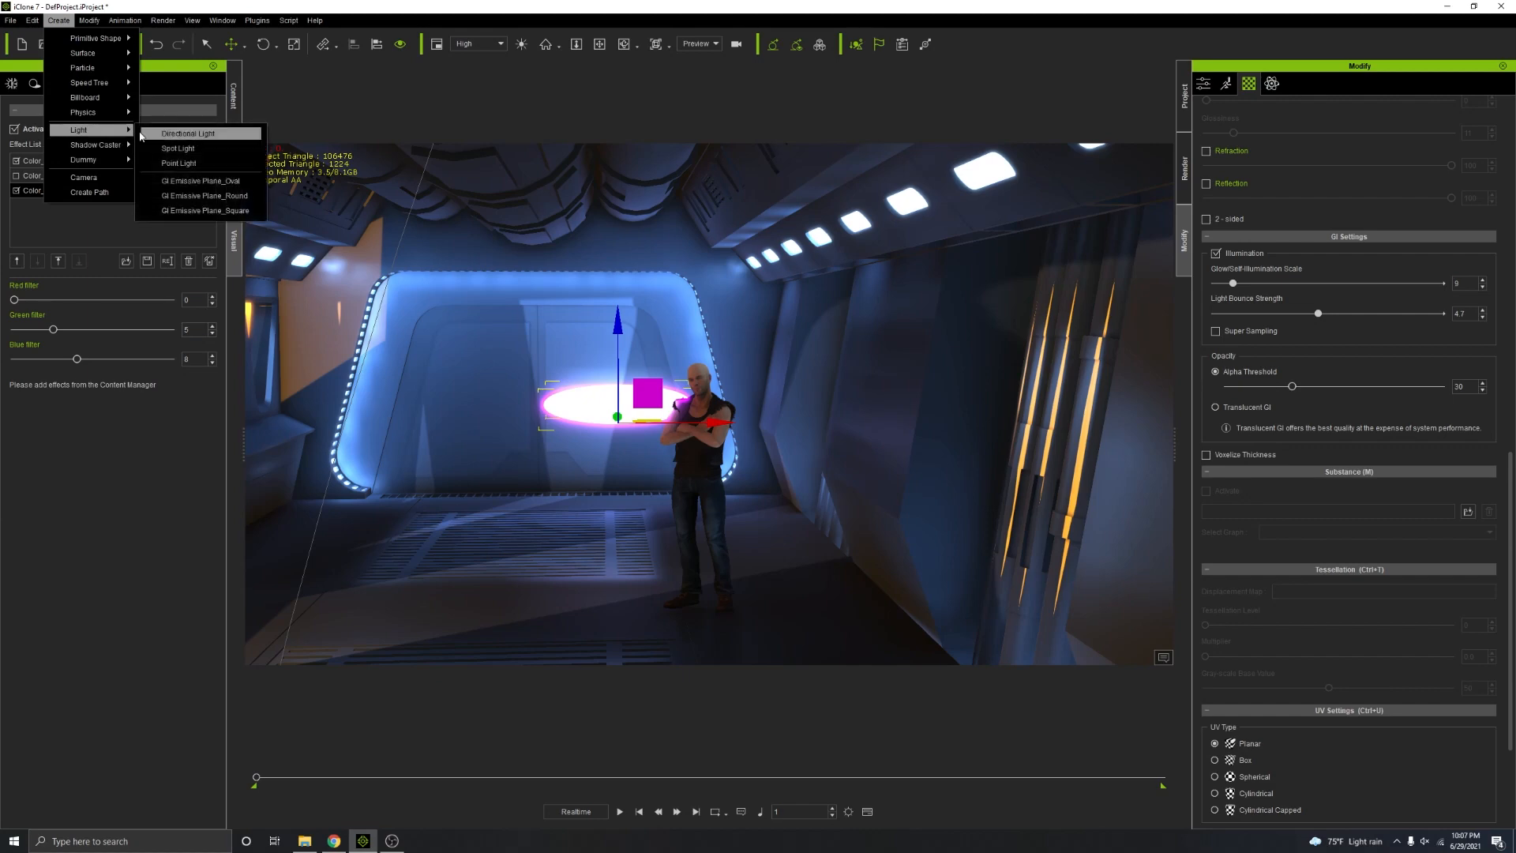
click(195, 168)
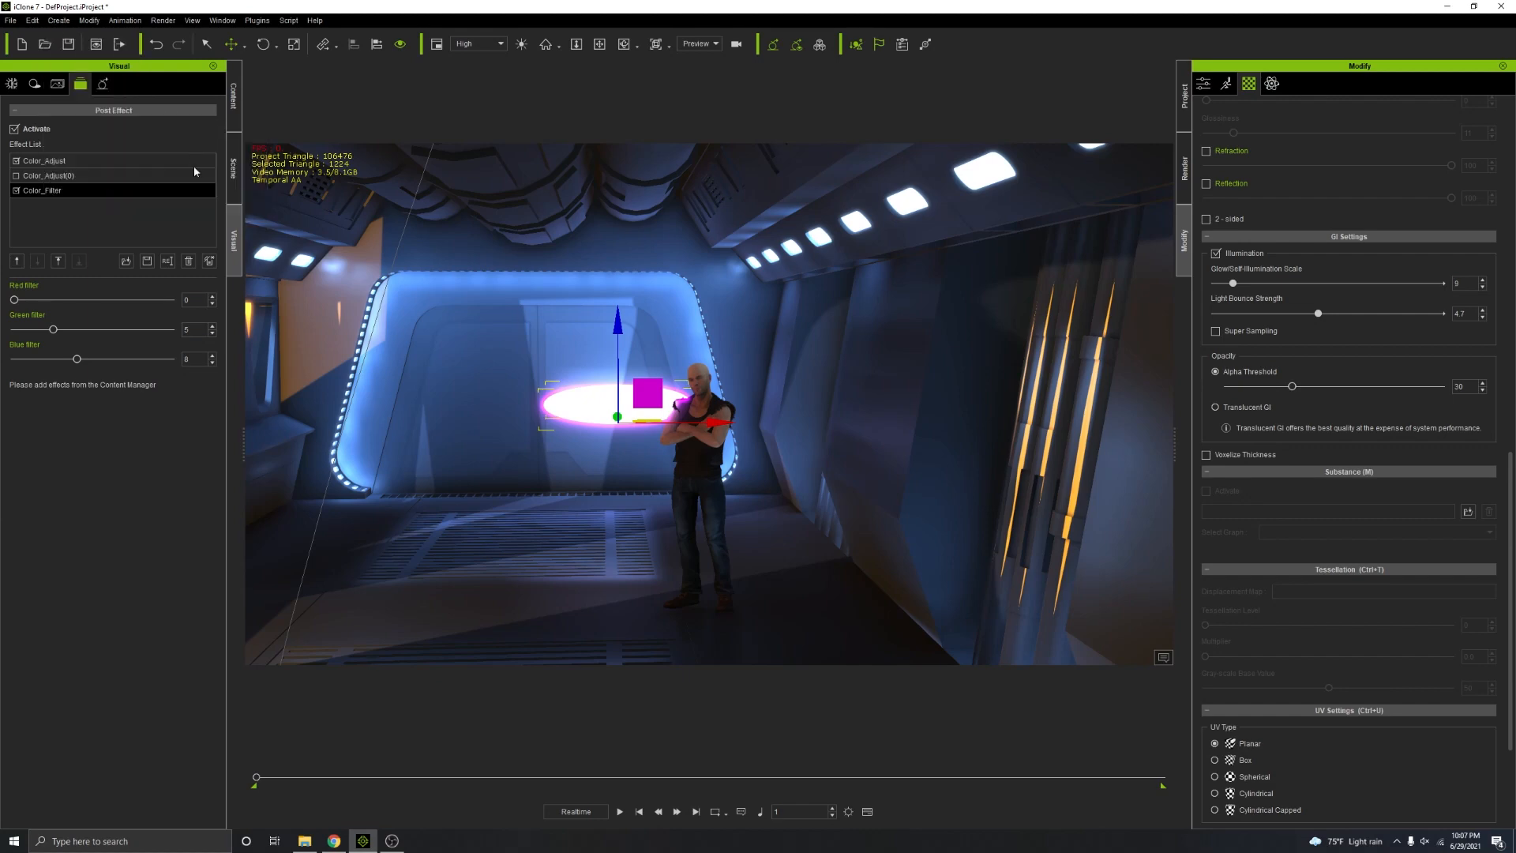
Step: Raise the newly added spotlight toward the ceiling and change its shape to Tube with a length of about 275
drag(708, 304, 705, 129)
scroll(788, 340, down, 2)
click(1200, 89)
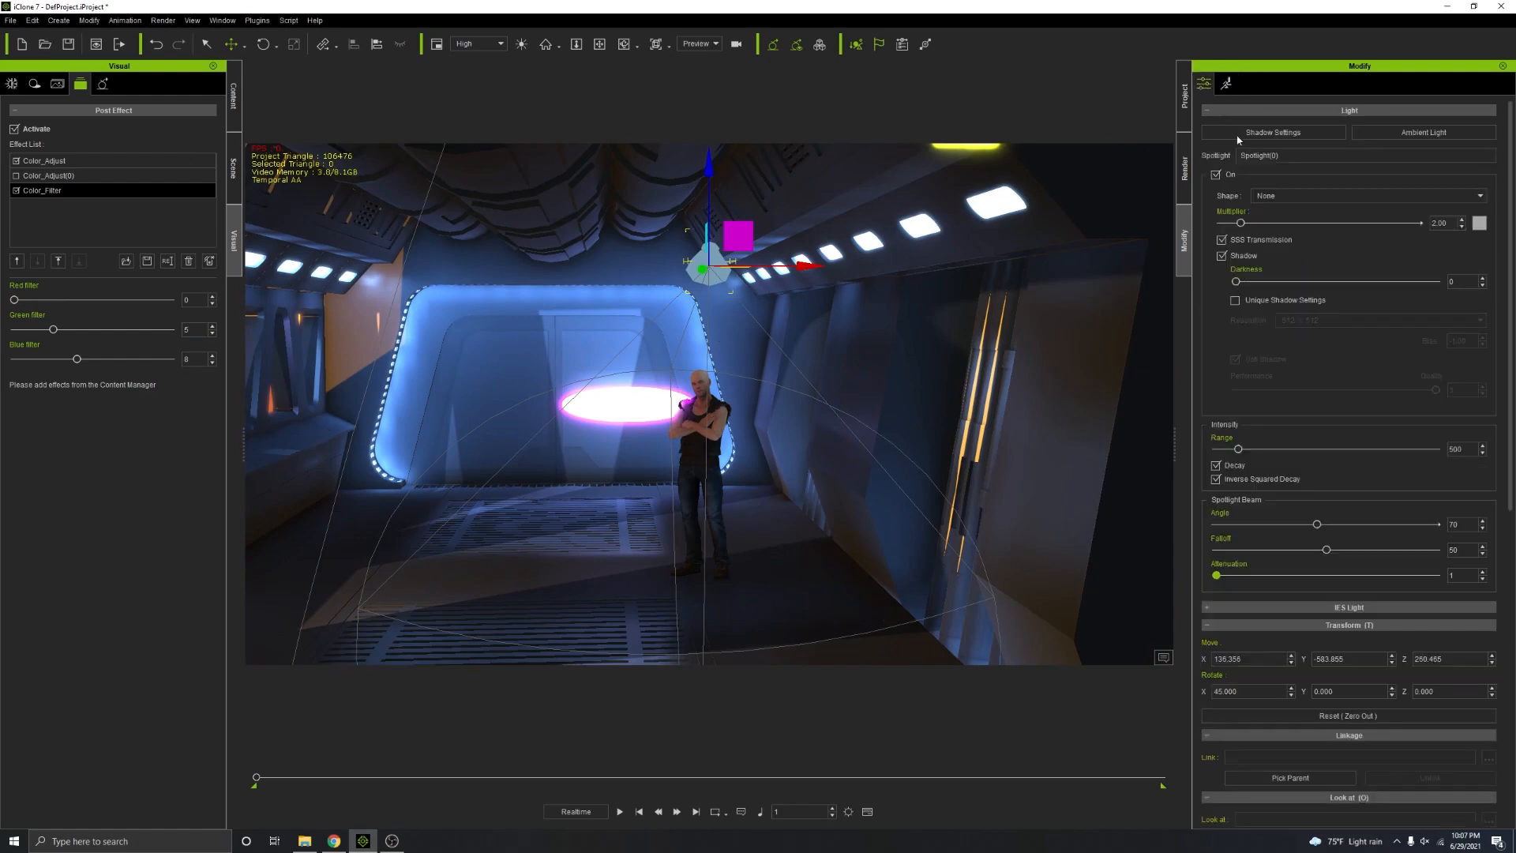
click(1269, 195)
click(1267, 226)
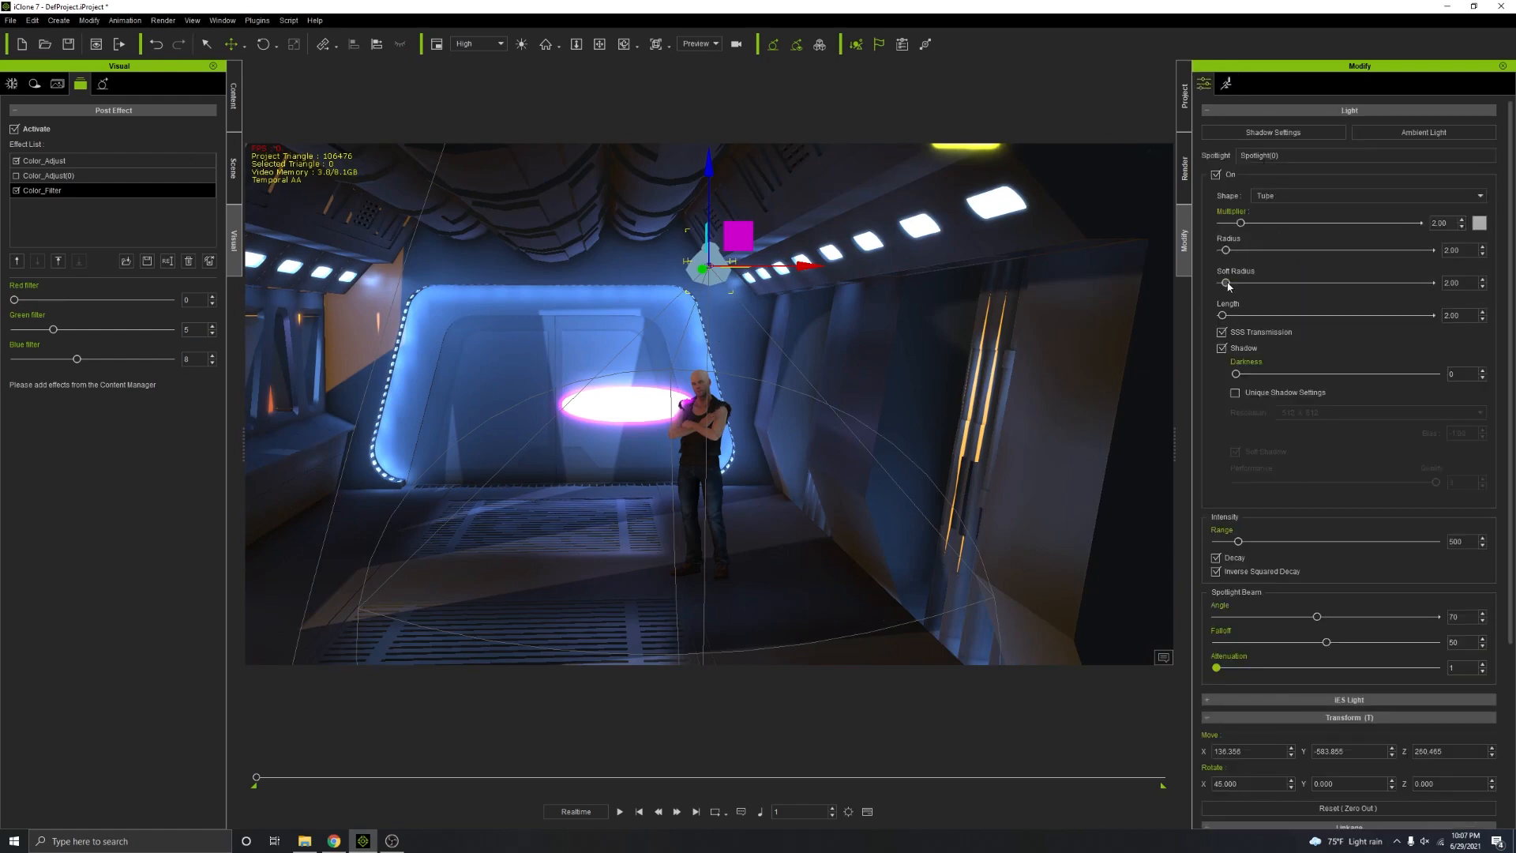
drag(1224, 315, 1277, 315)
right_drag(850, 332, 694, 340)
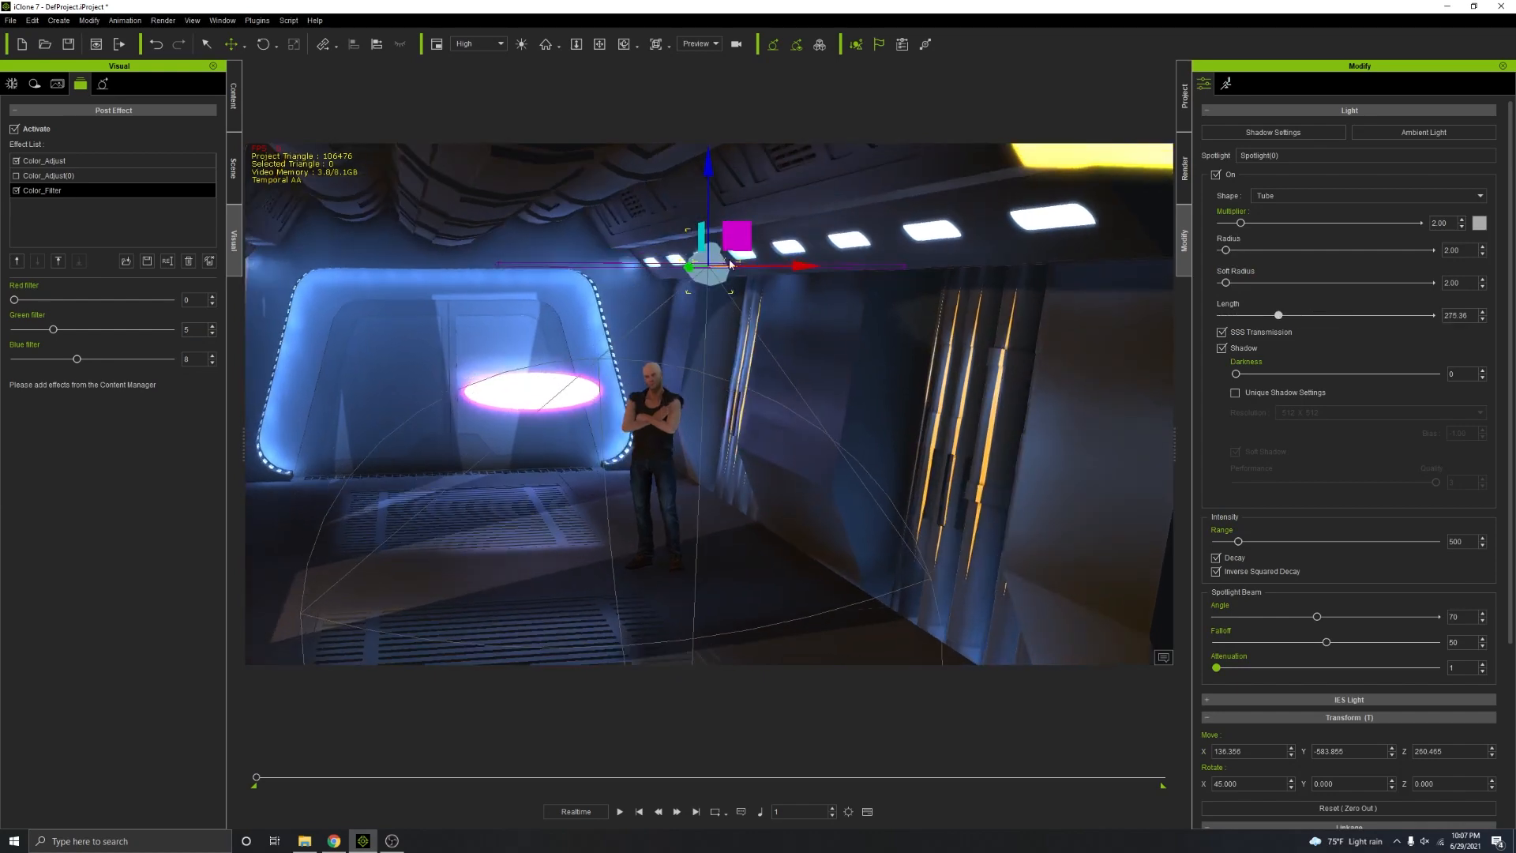
Step: Rotate the tube spotlight around its Z axis to about 92 degrees so that it runs along the corridor
click(263, 45)
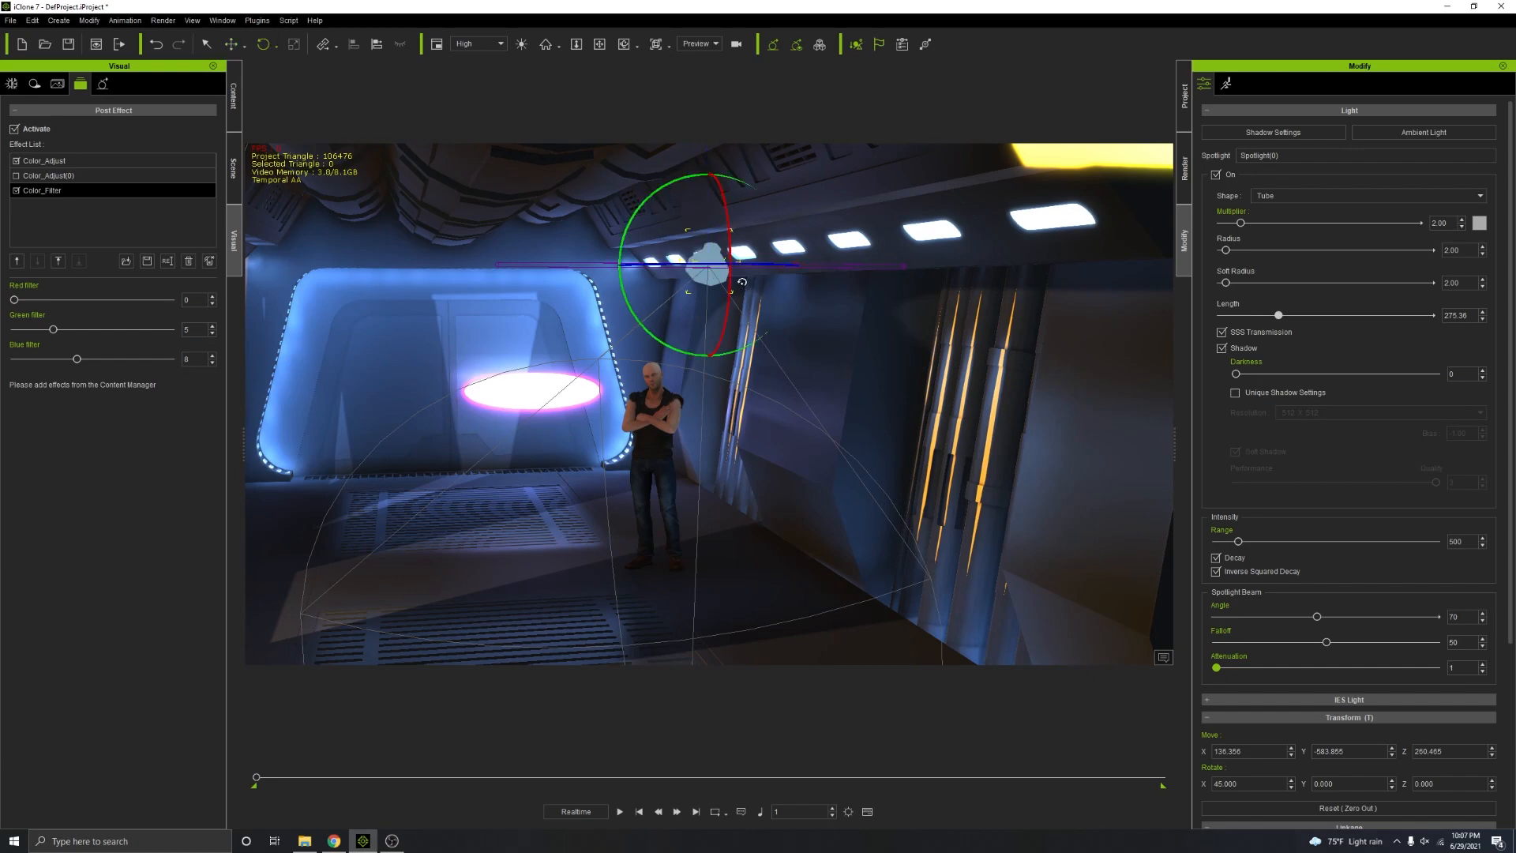
drag(746, 263, 775, 274)
right_drag(775, 274, 744, 284)
drag(744, 283, 743, 280)
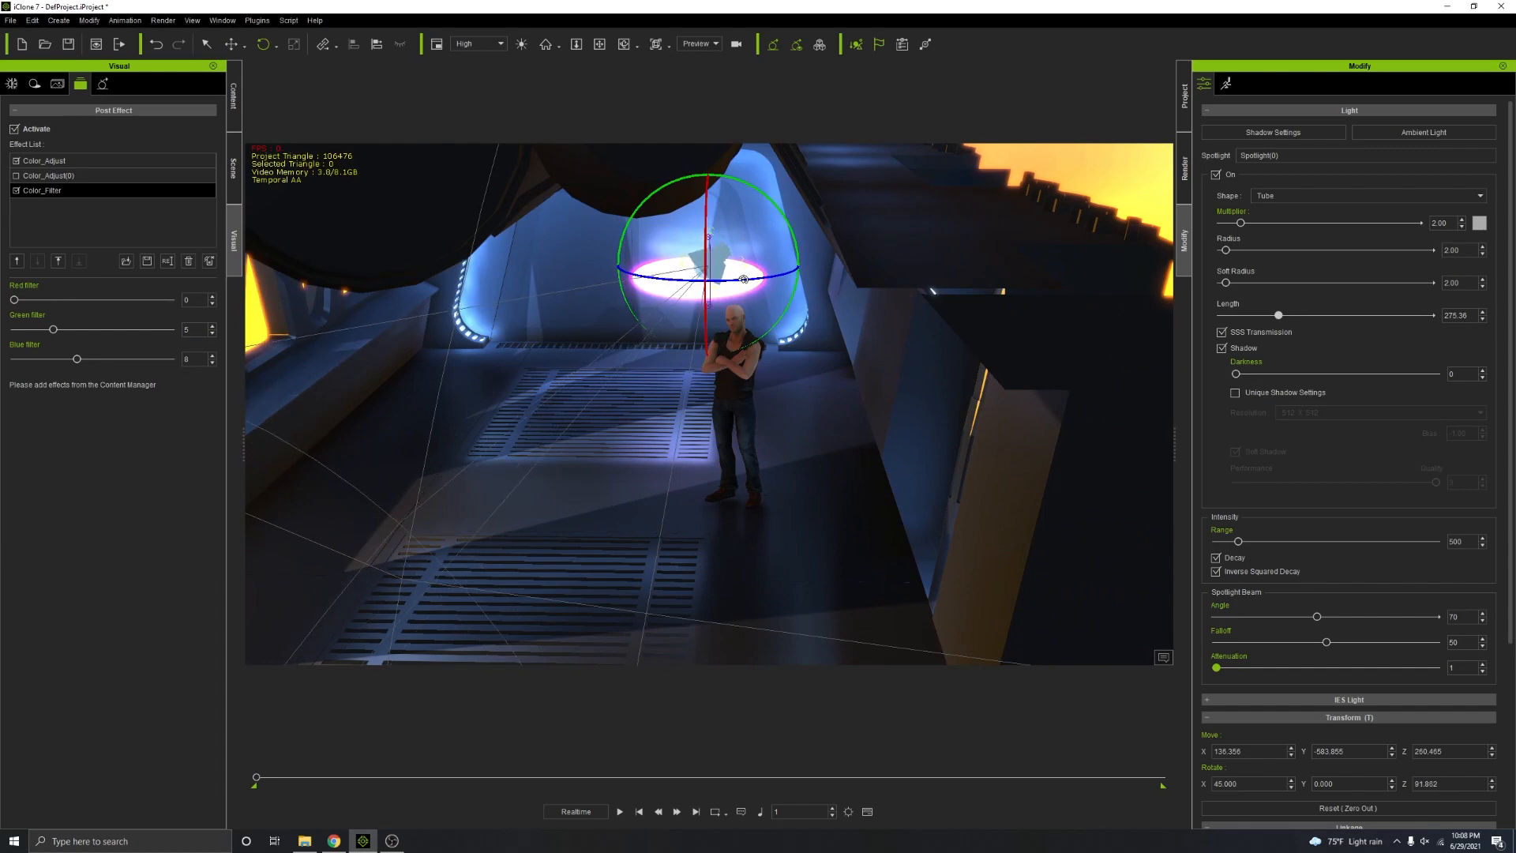
Step: Move the tube spotlight beside the right-hand row of ceiling lights, to about X 210.5 and Y -323
click(231, 44)
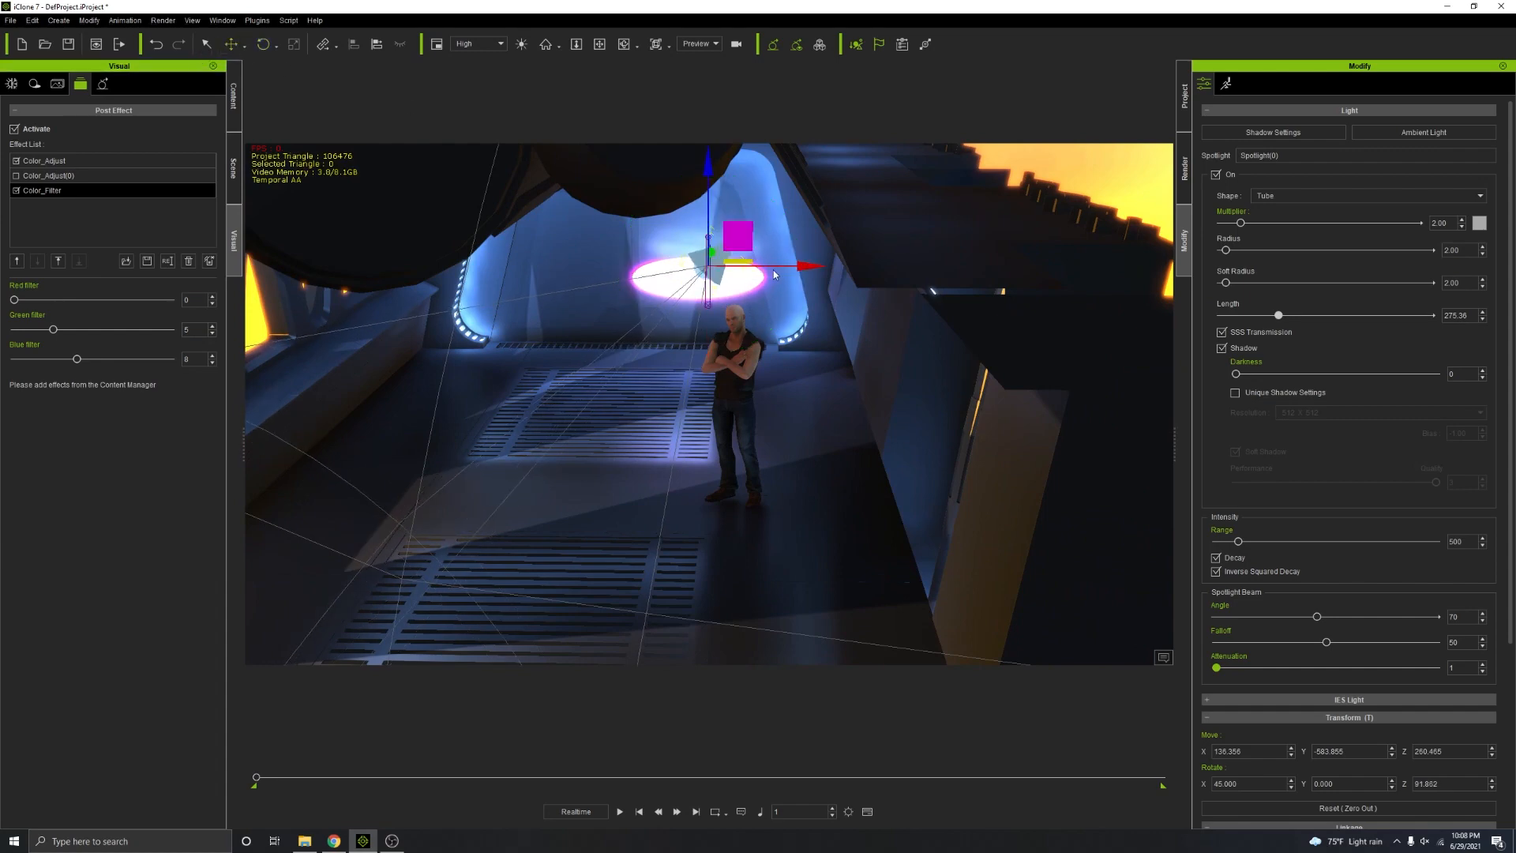
drag(826, 264, 928, 265)
right_drag(755, 275, 788, 231)
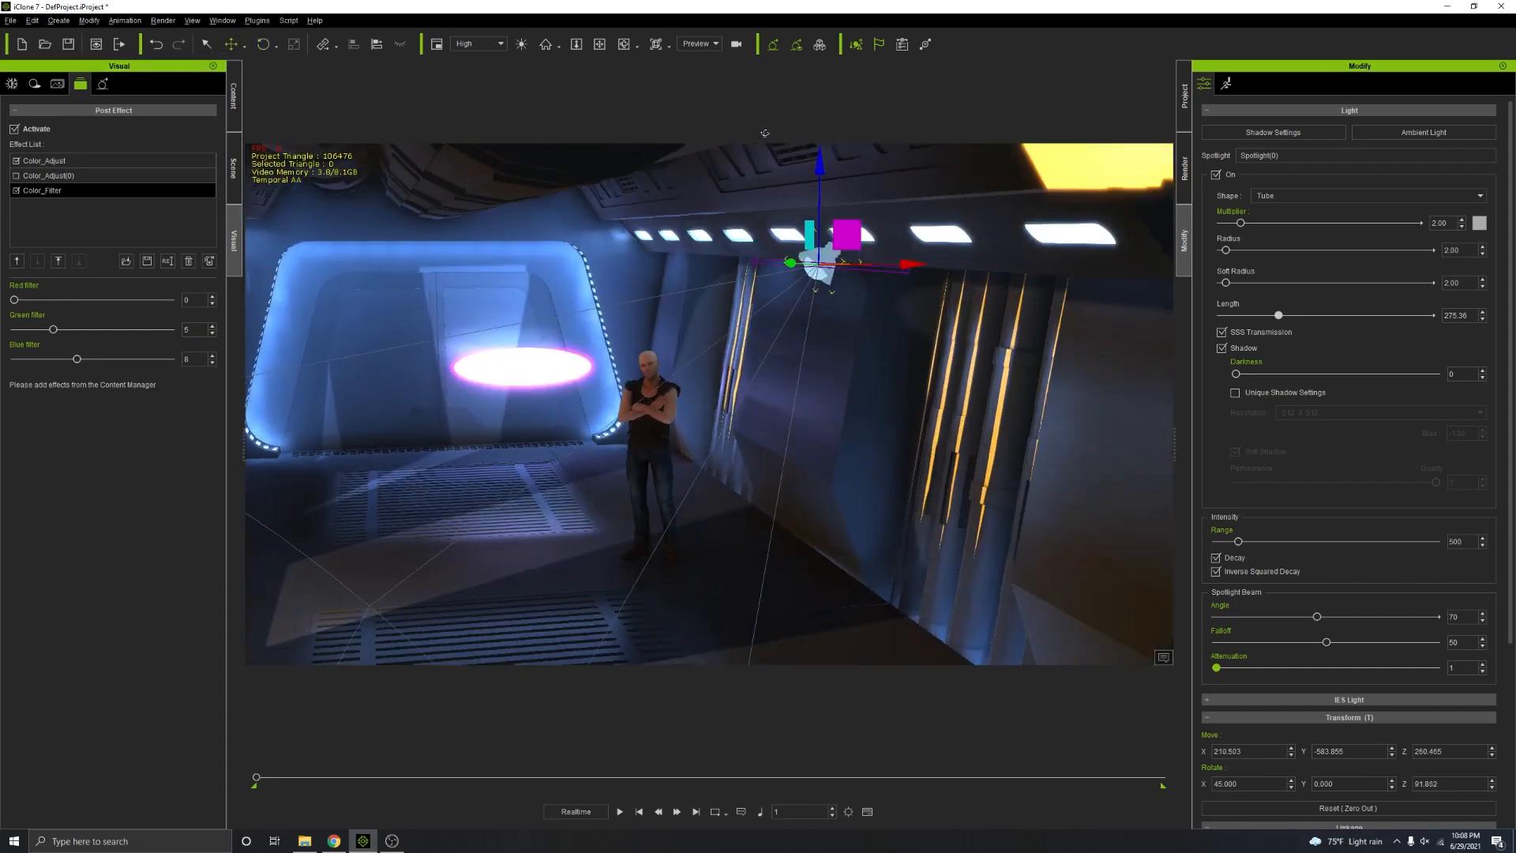
middle_drag(788, 230, 826, 251)
drag(825, 251, 733, 280)
drag(716, 281, 710, 282)
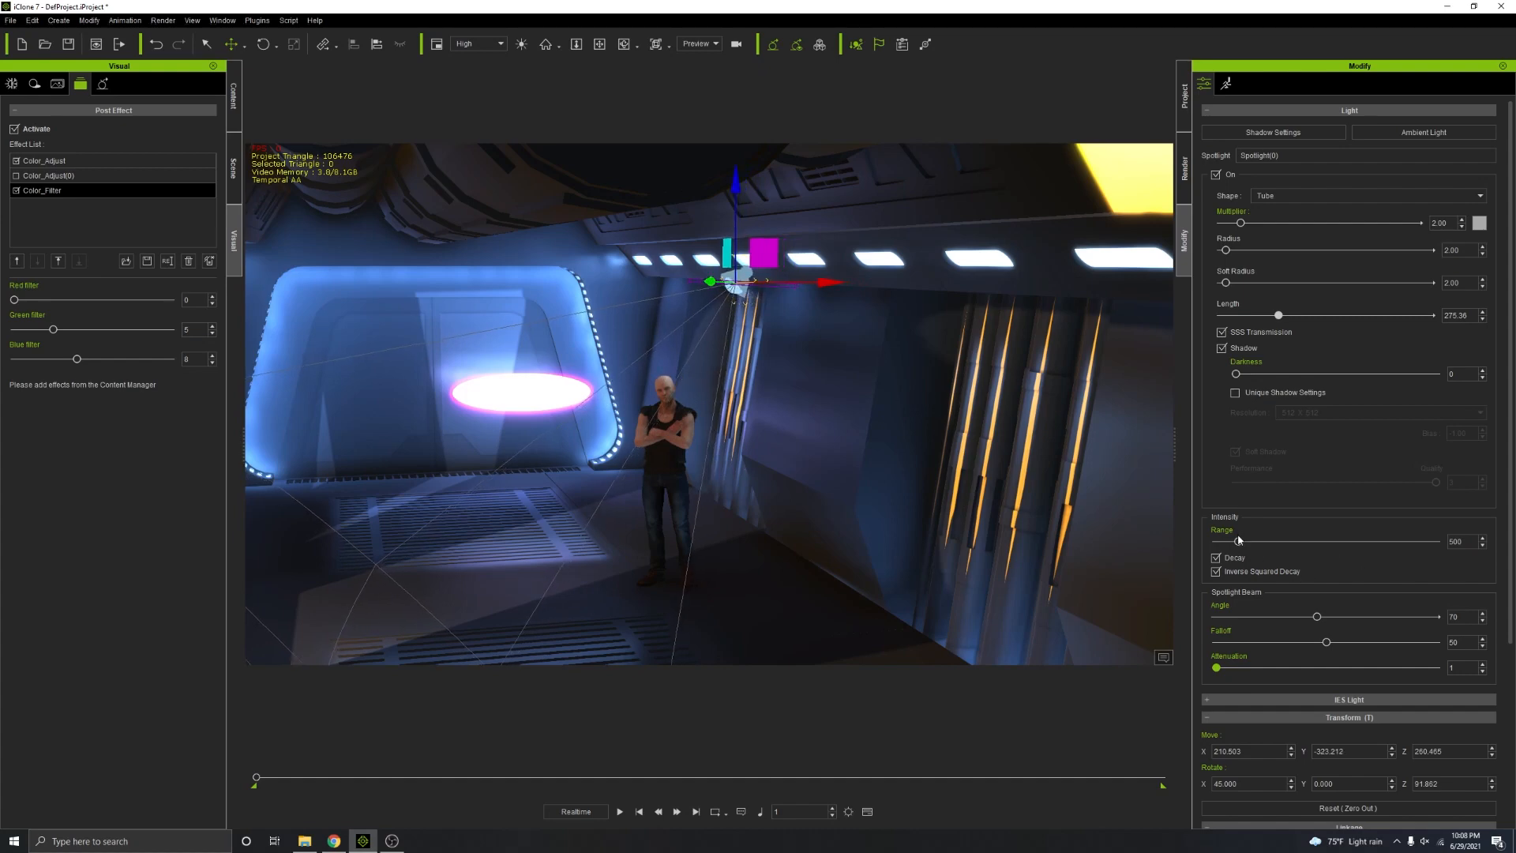
Step: Set the spotlight's range to about 2566, beam angle to 150 and colour to a muted purple, and increase its multiplier
drag(1238, 541, 1332, 539)
drag(1310, 619, 1435, 617)
click(1479, 222)
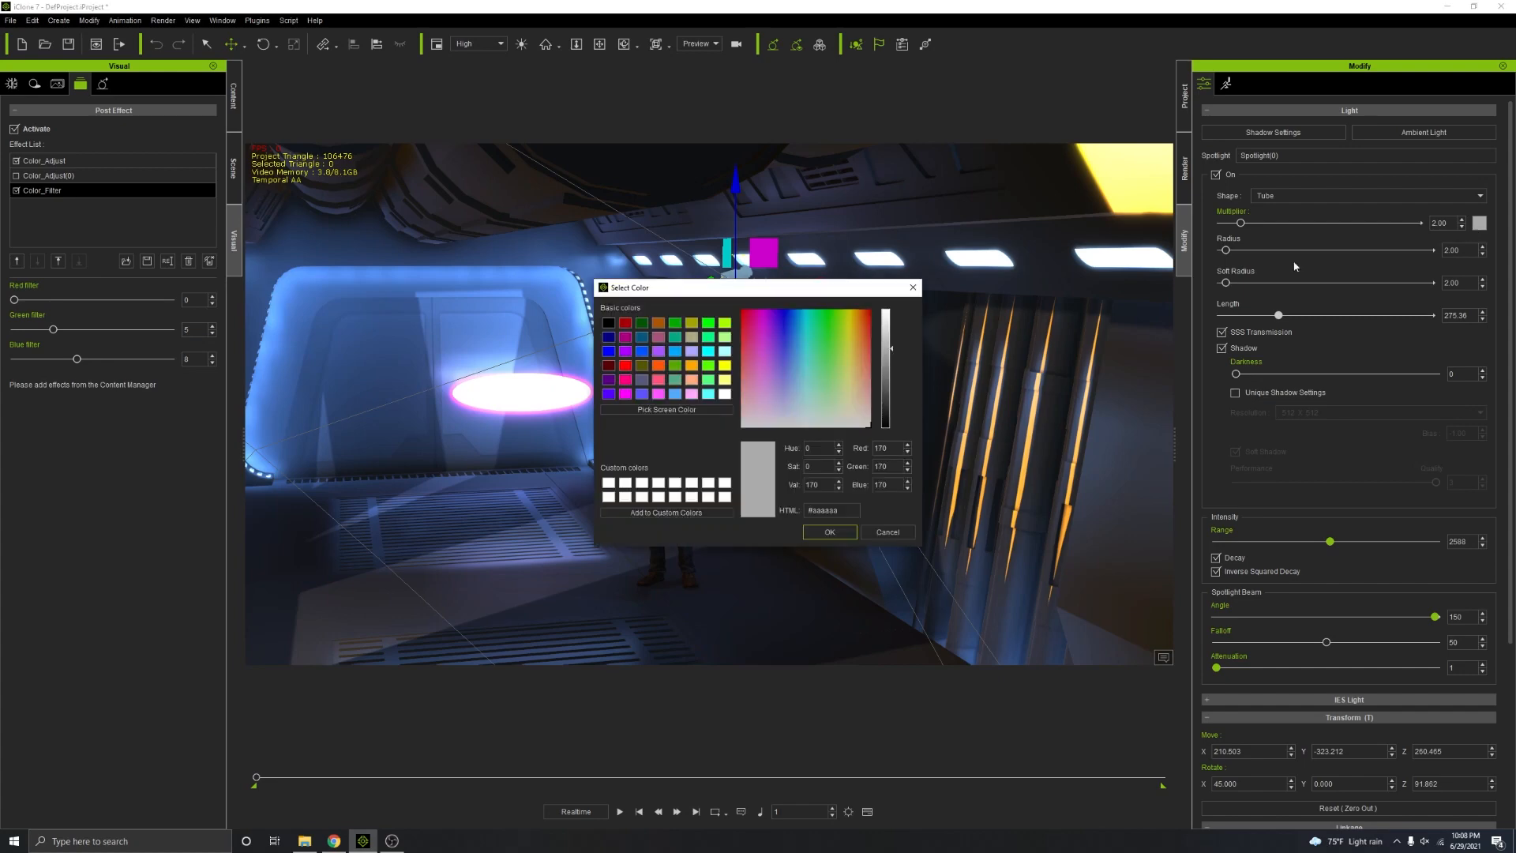
click(773, 388)
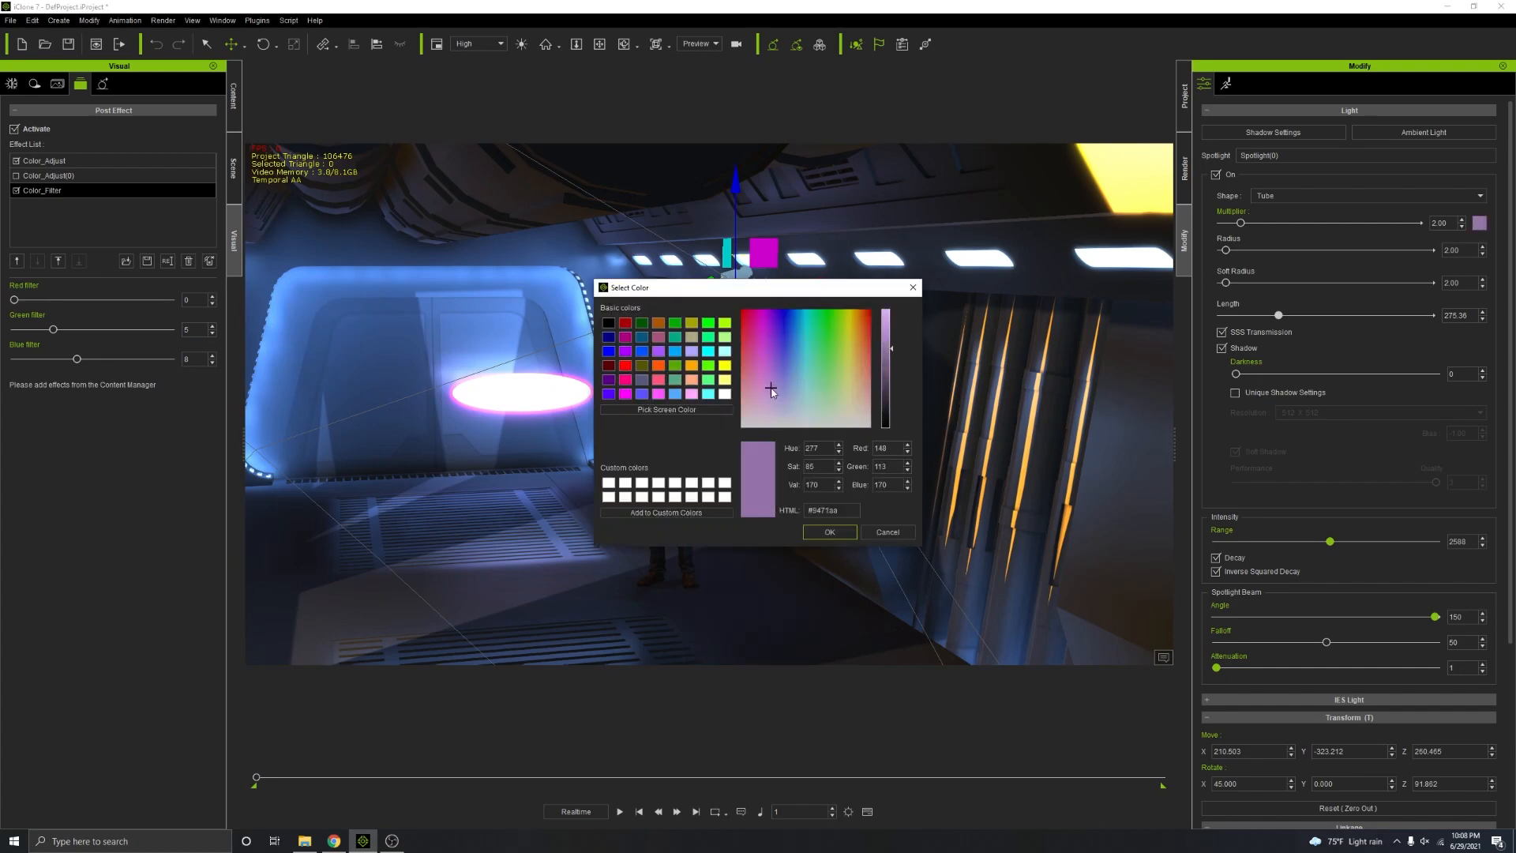
click(829, 531)
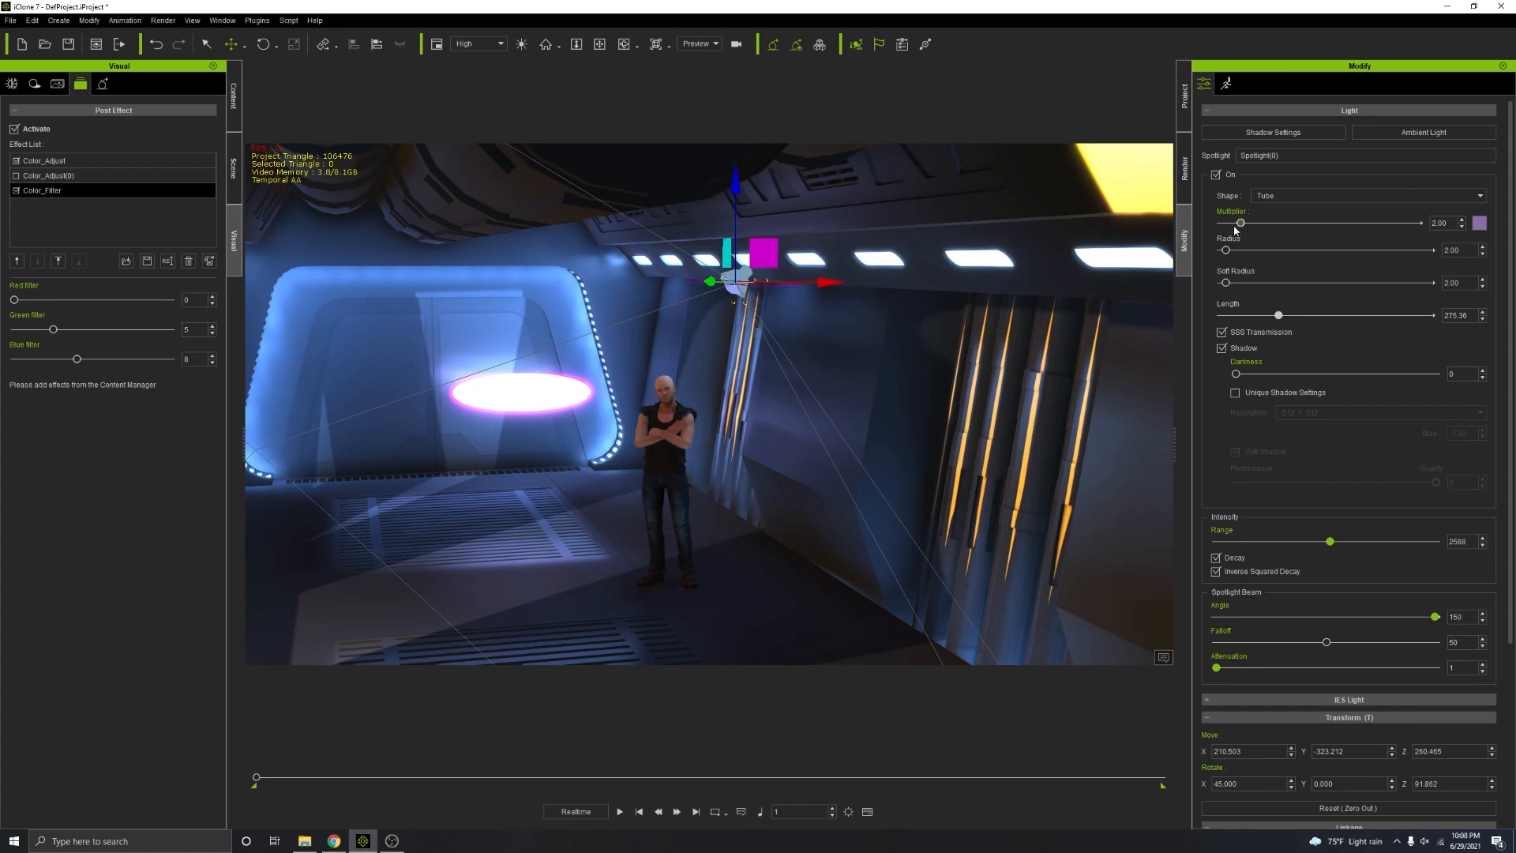
mouse_move(1241, 222)
mouse_down()
mouse_move(1341, 223)
mouse_move(1265, 232)
mouse_up()
right_drag(798, 407, 717, 521)
Step: Configure a PNG image render at Ultra HD (3840x2160) with High (3 x 3) super sampling and High Quality DOF
click(1184, 168)
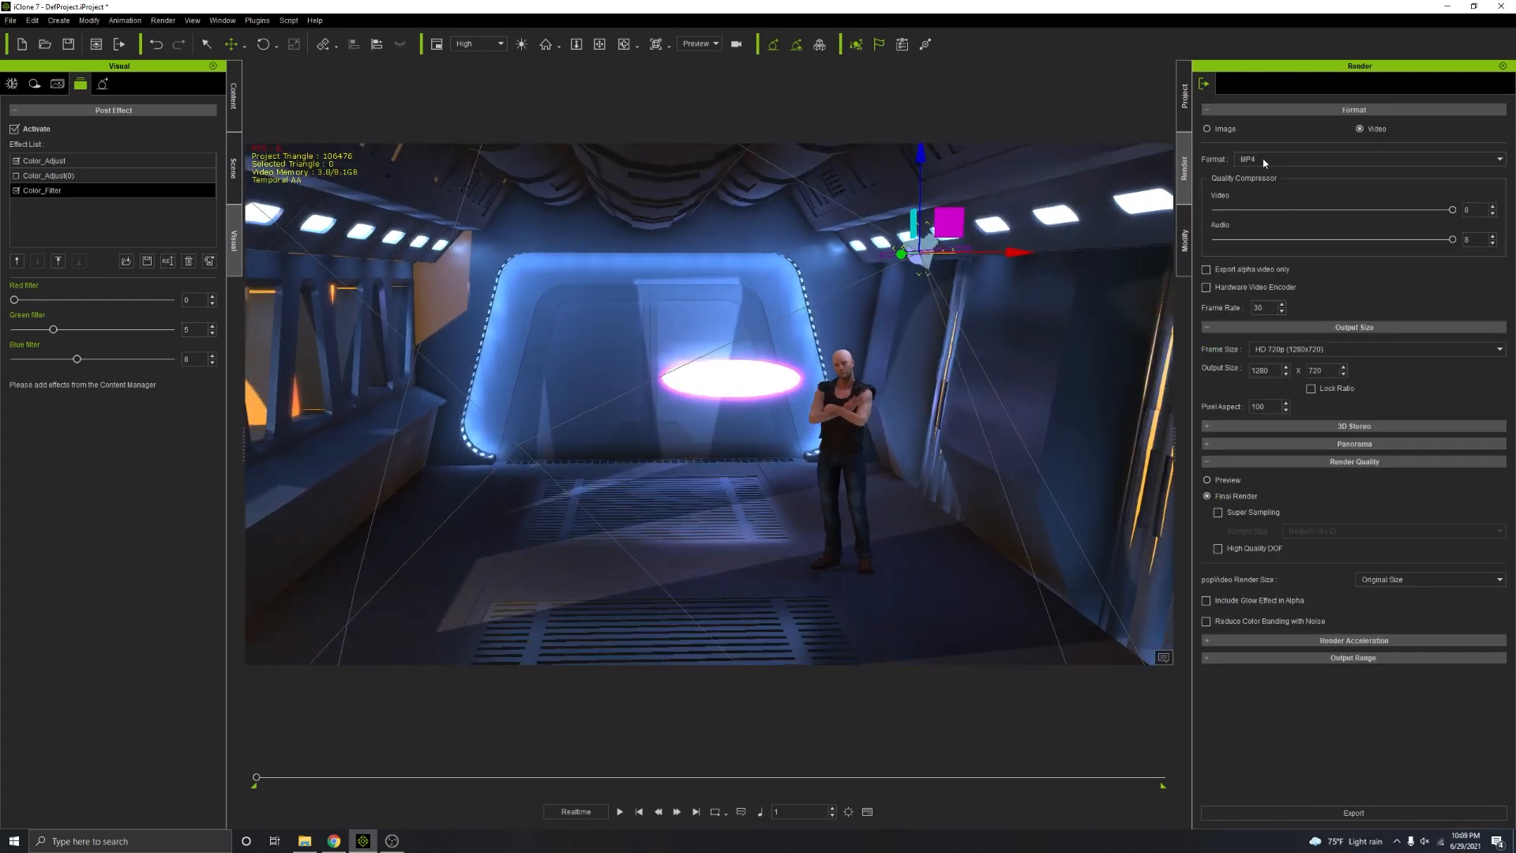
click(1208, 129)
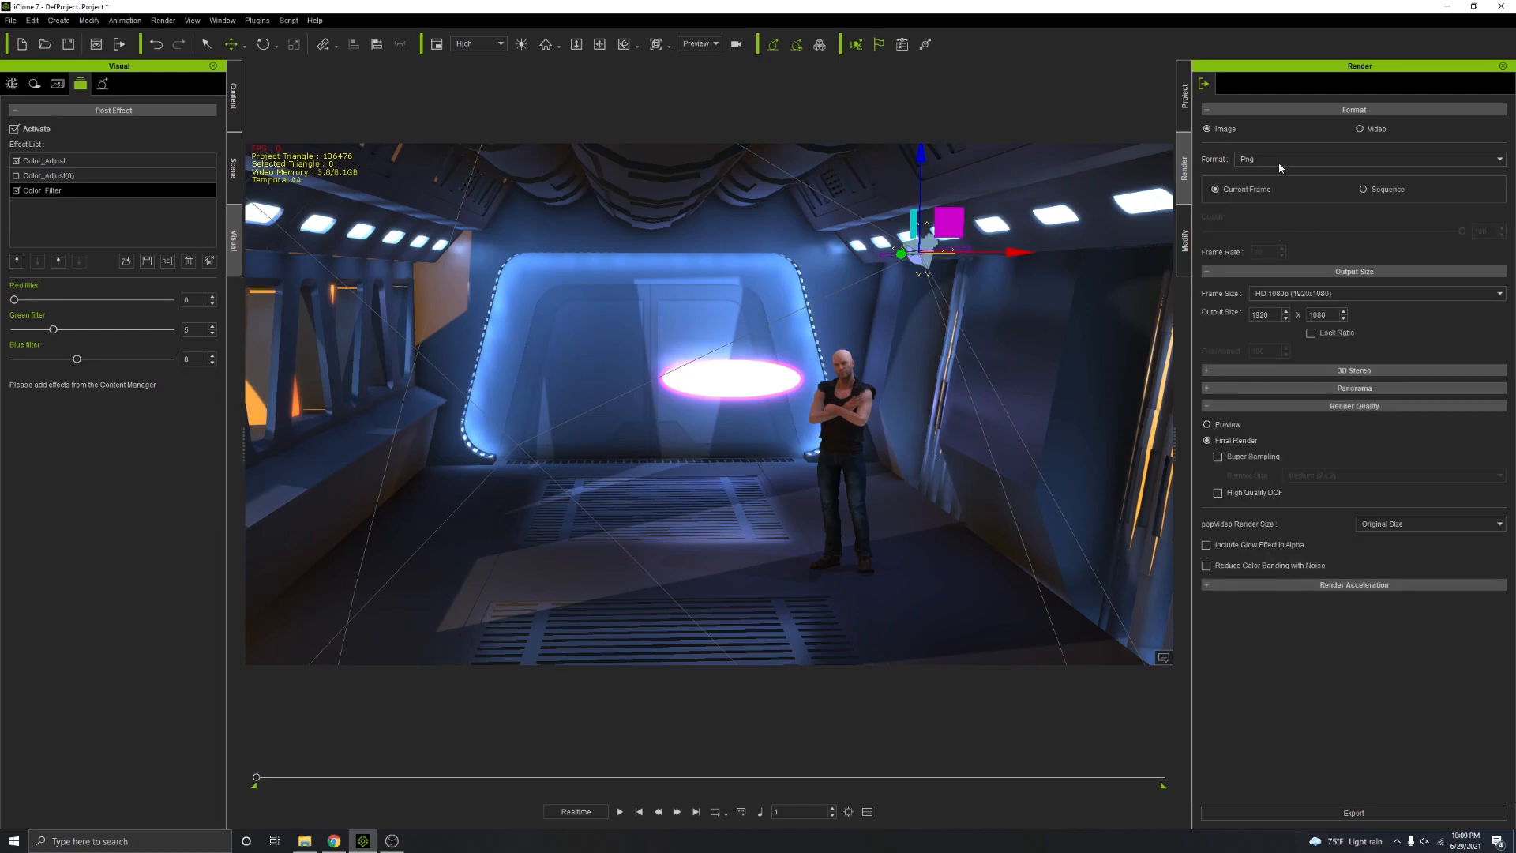
click(1282, 292)
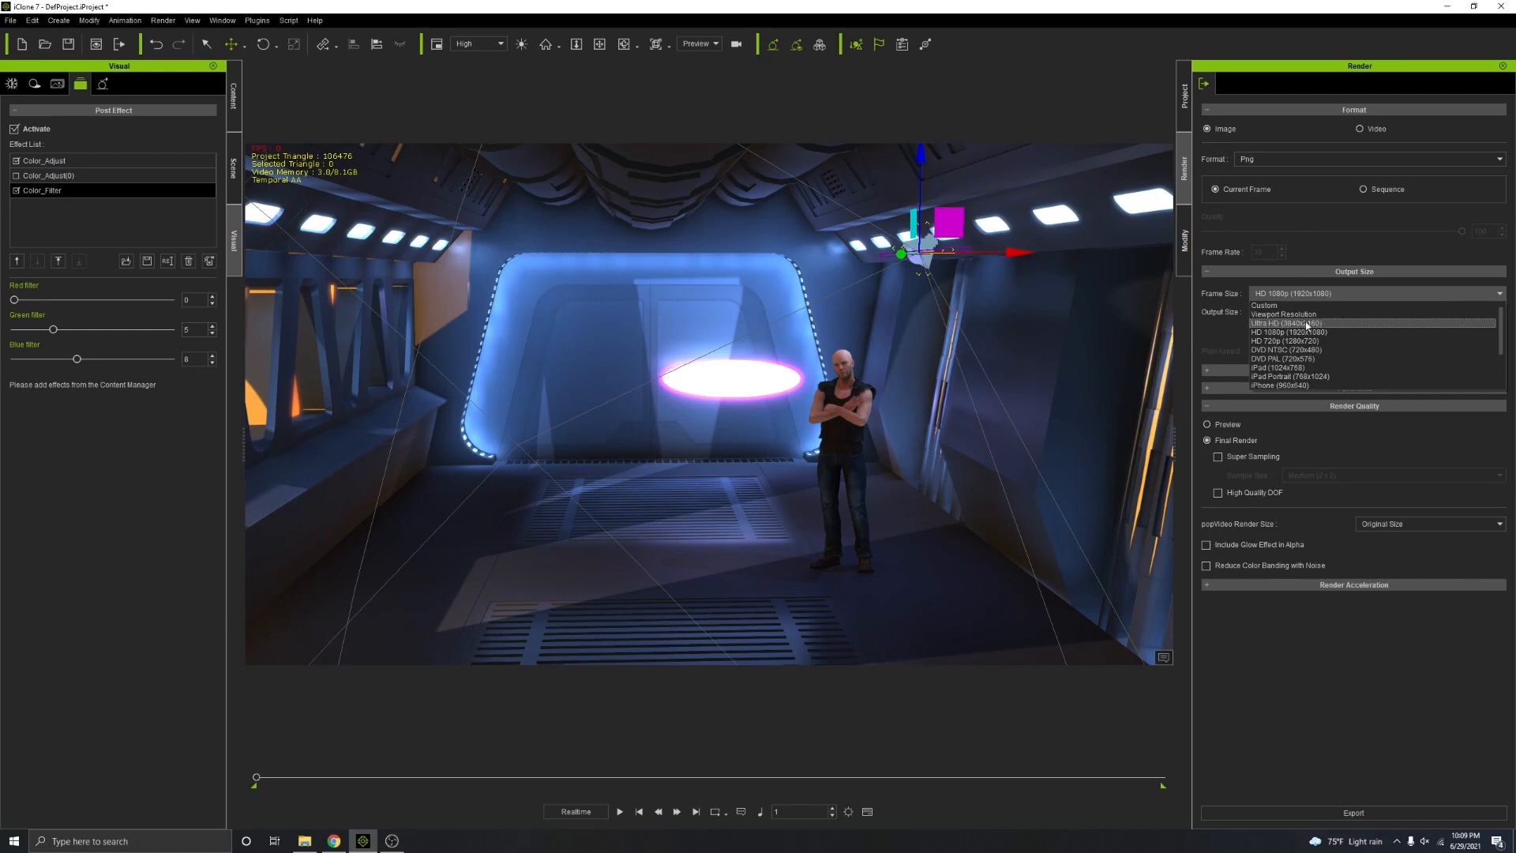
click(1275, 324)
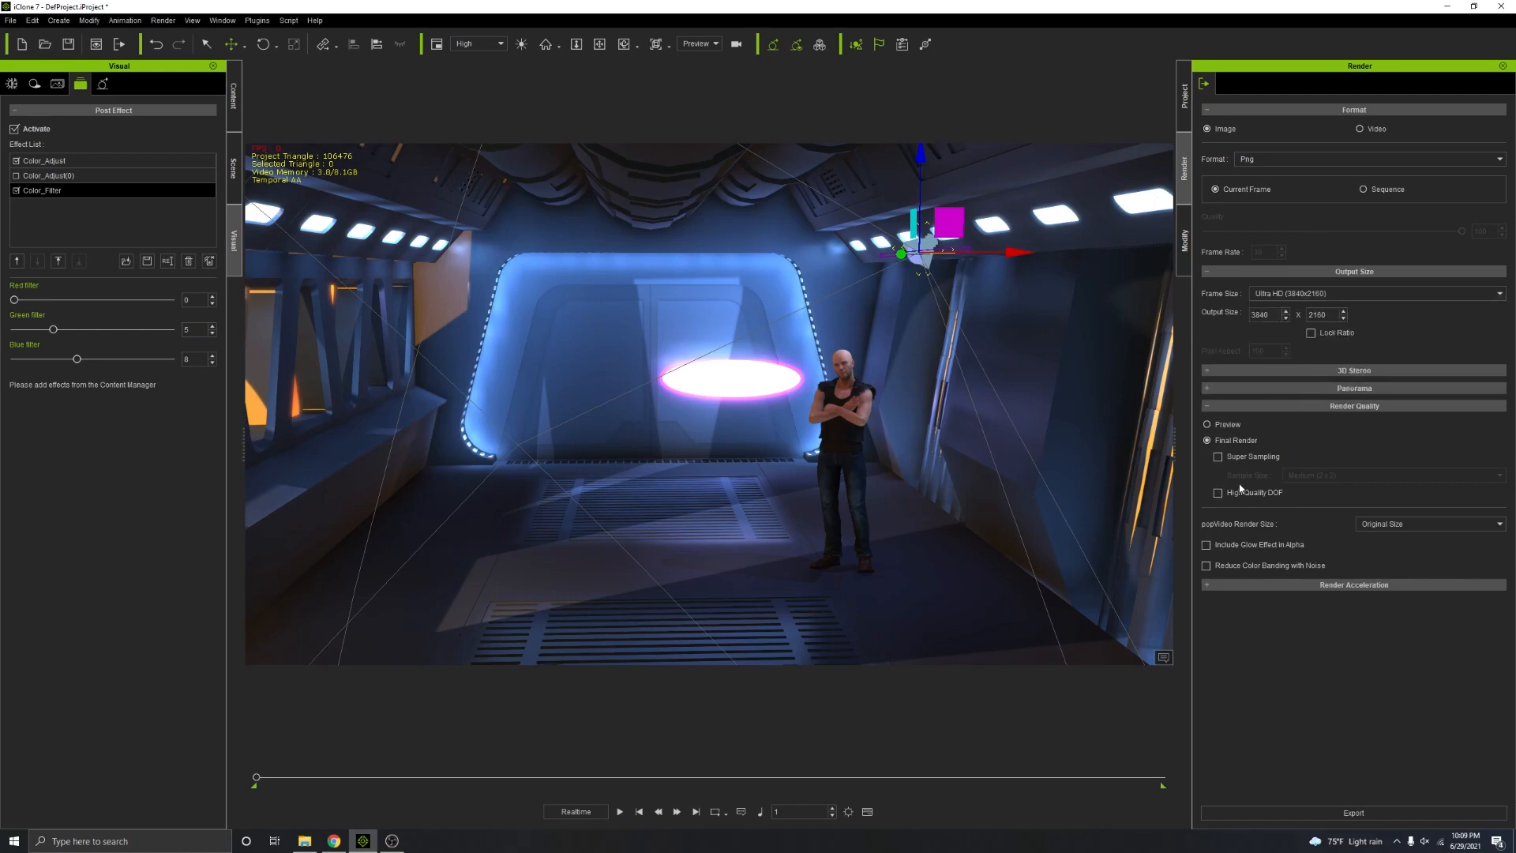
click(1219, 456)
click(1299, 475)
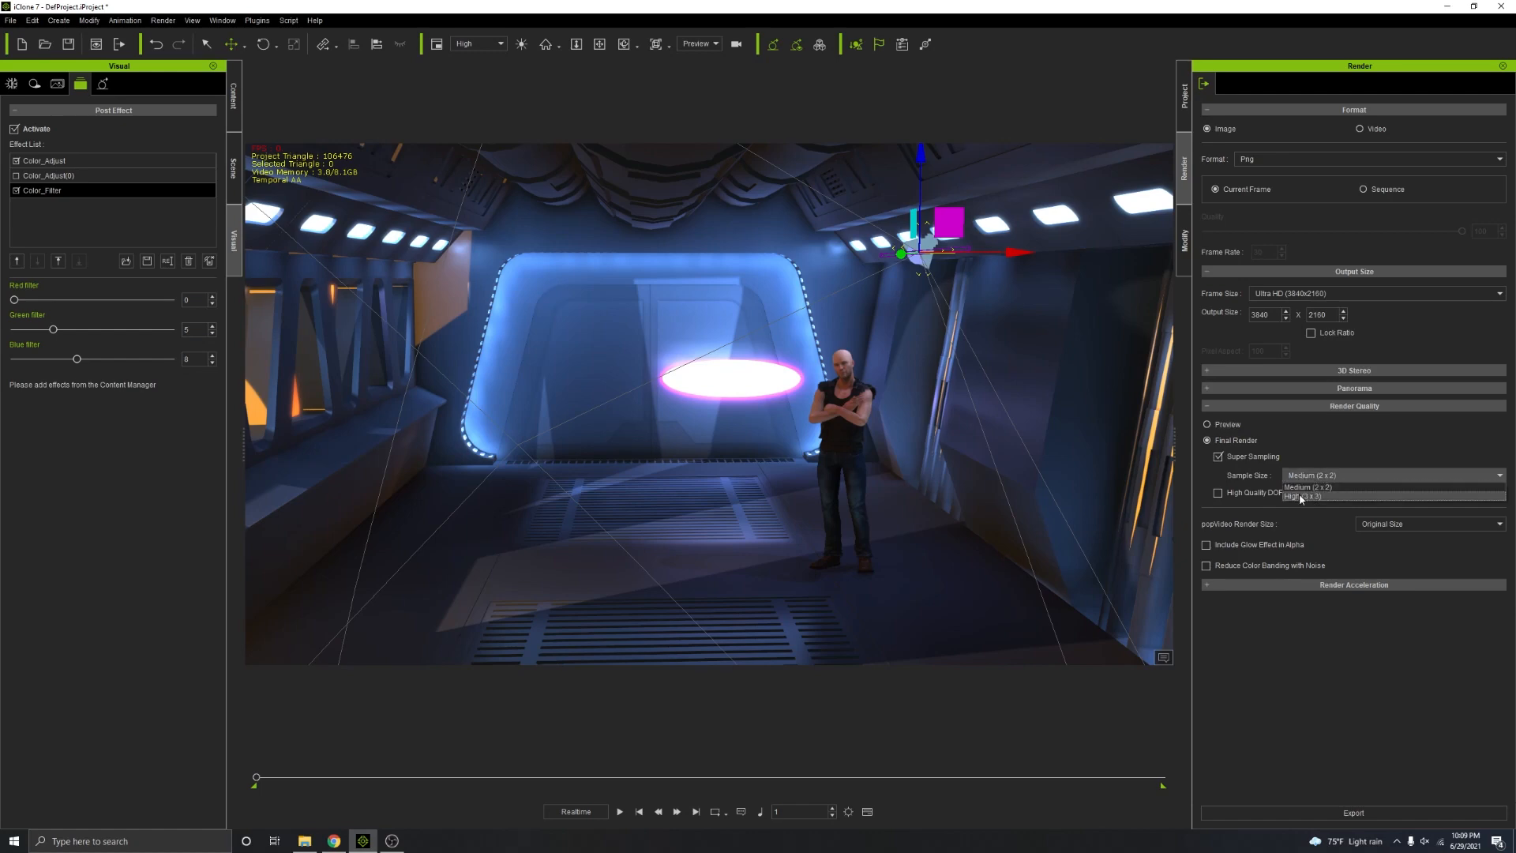
click(1300, 496)
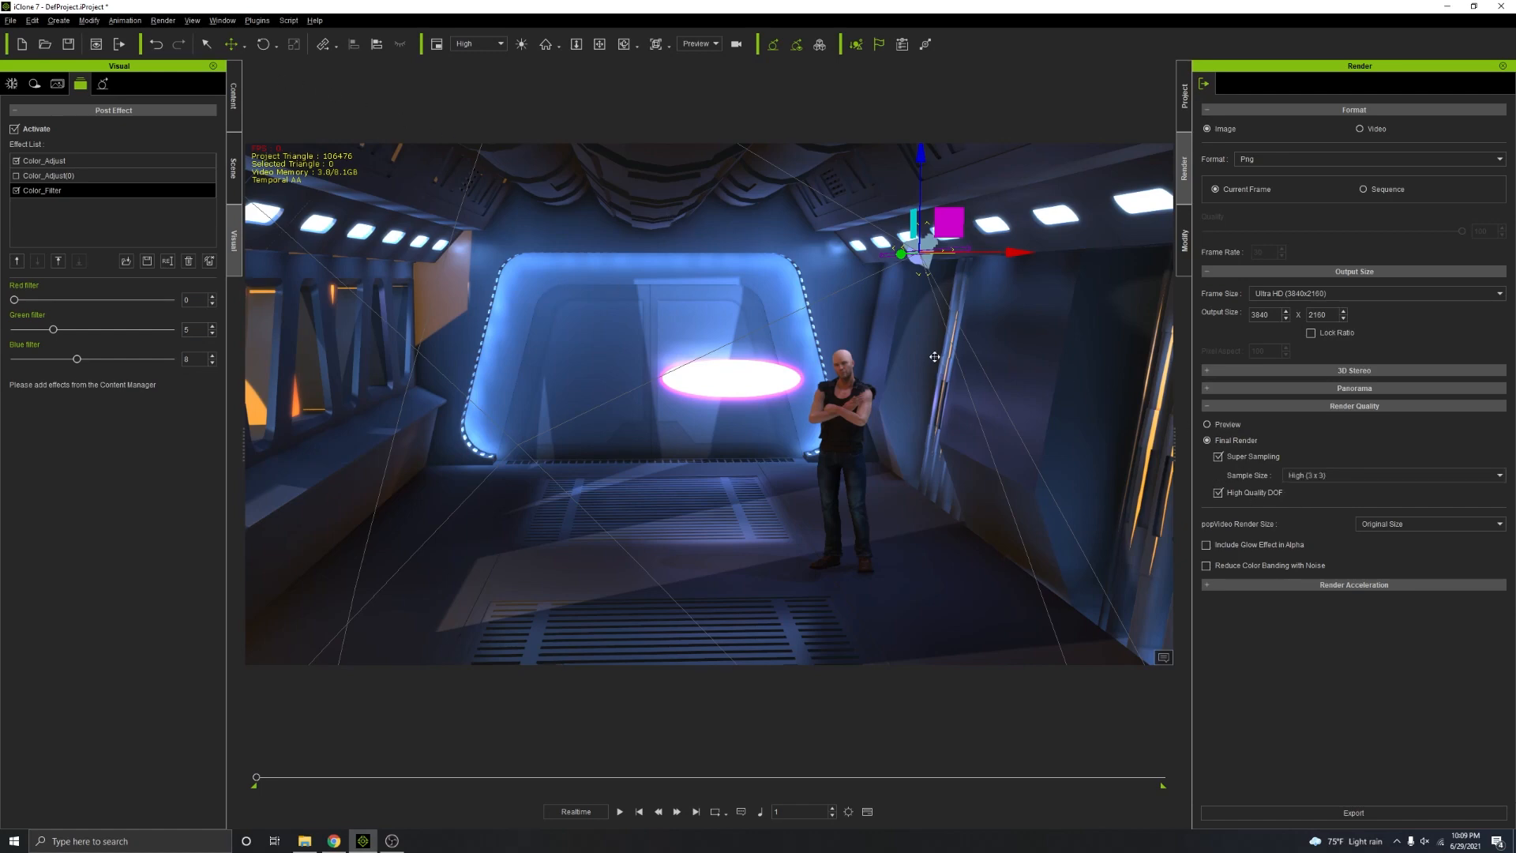
alt+drag(937, 356, 976, 352)
mouse_move(977, 348)
alt+right_down()
mouse_move(972, 330)
mouse_move(978, 352)
alt+right_up()
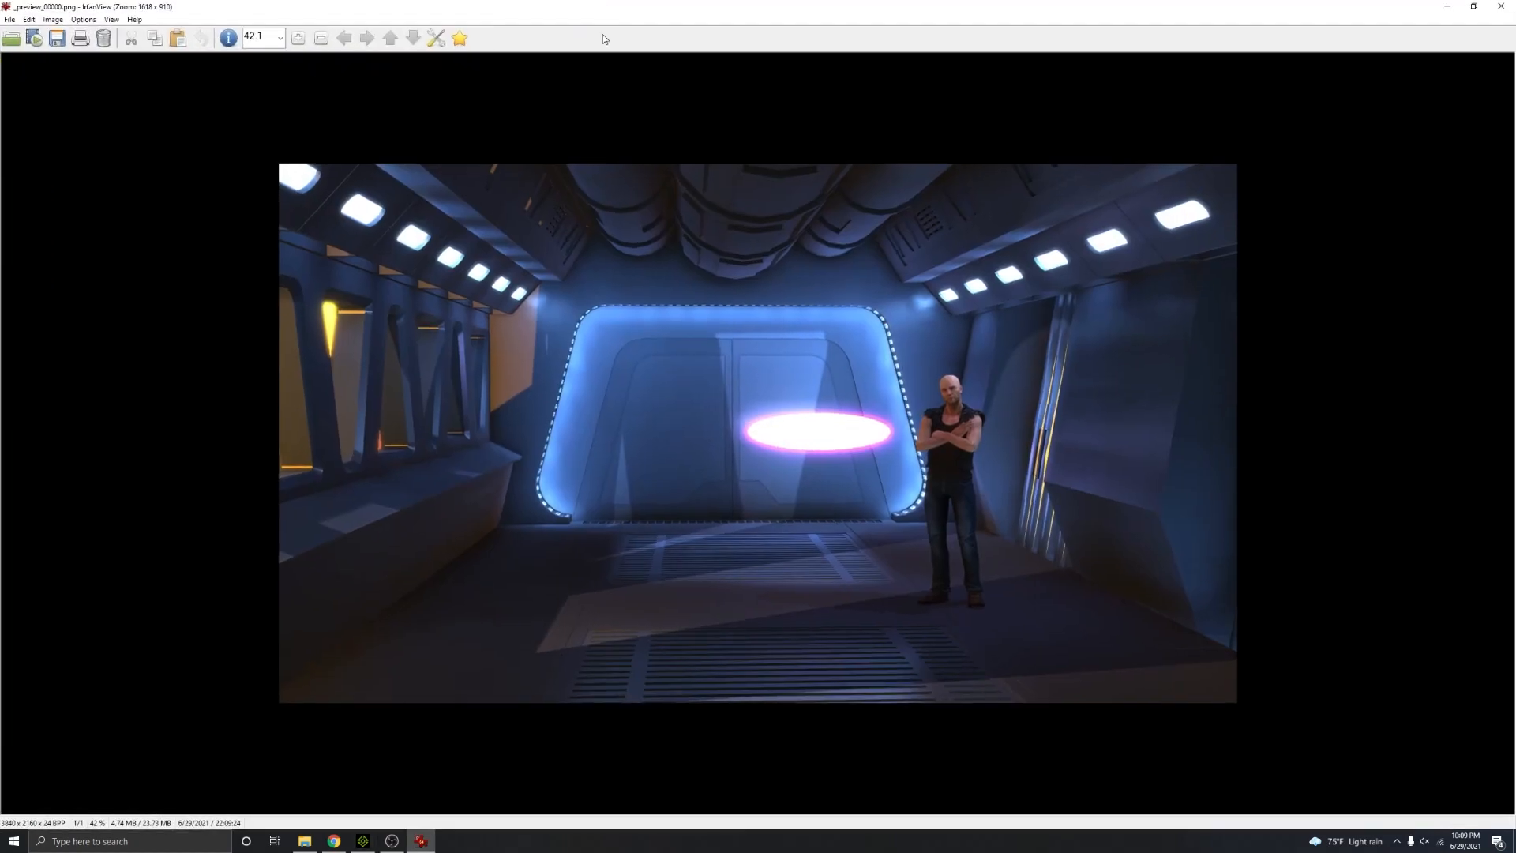
Step: Examine the rendered corridor image in the image viewer at 100% zoom, including the area around the character
scroll(845, 404, up, 3)
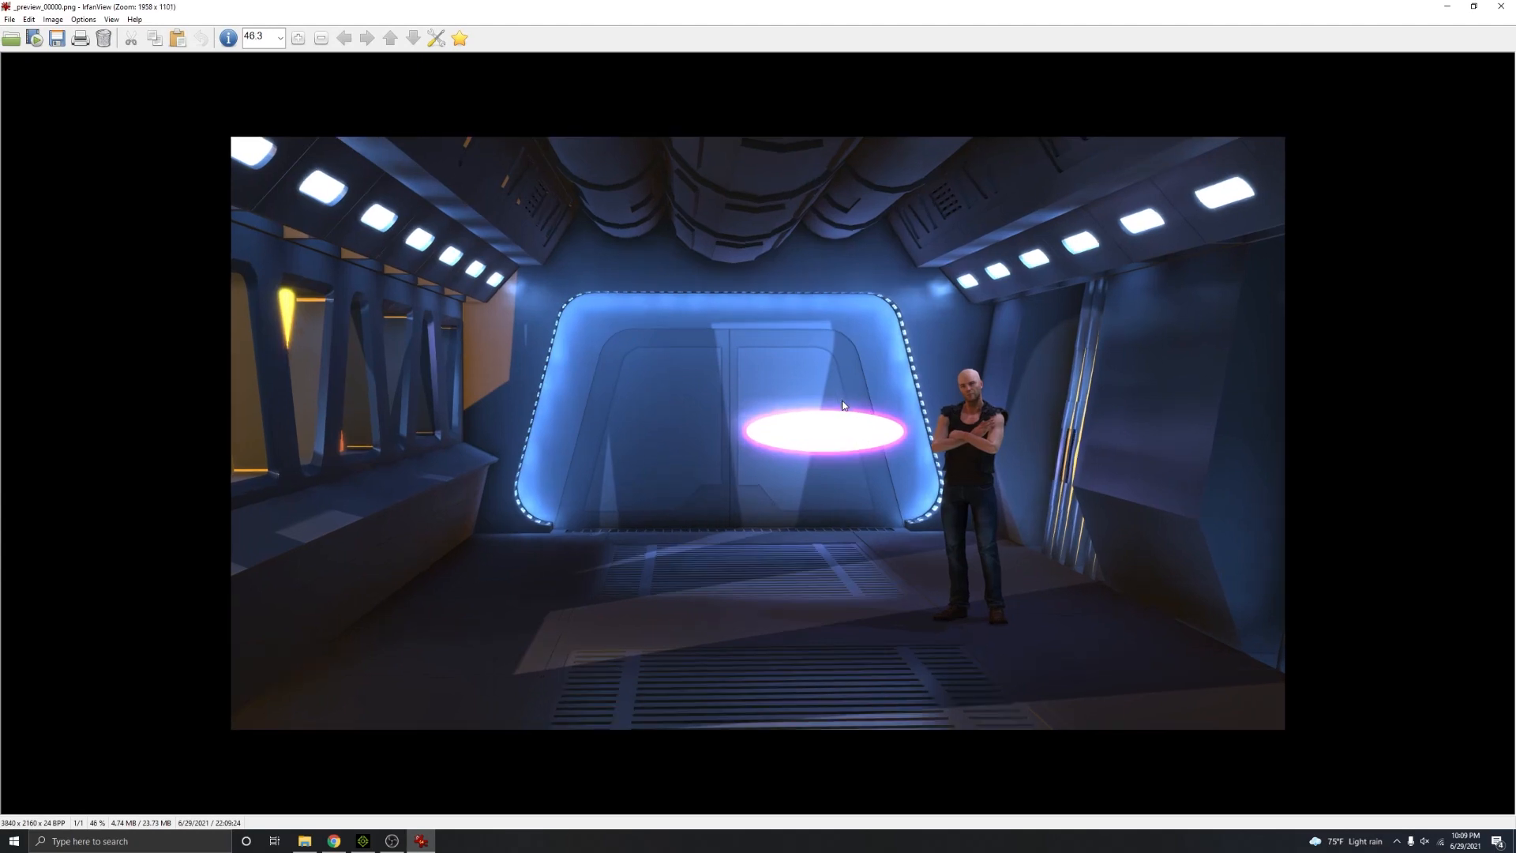
text(100)
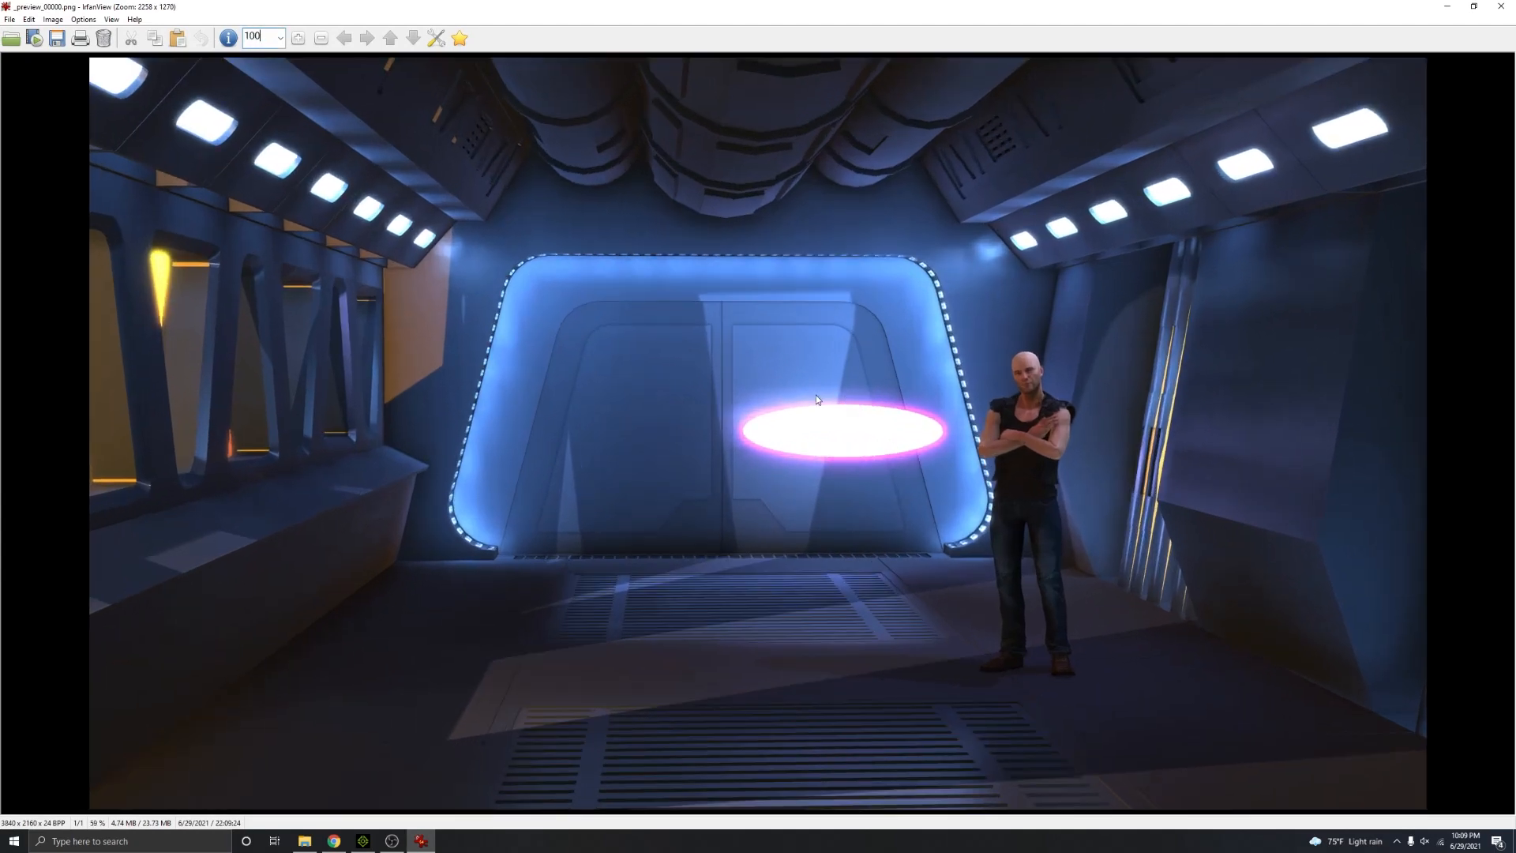
key(Return)
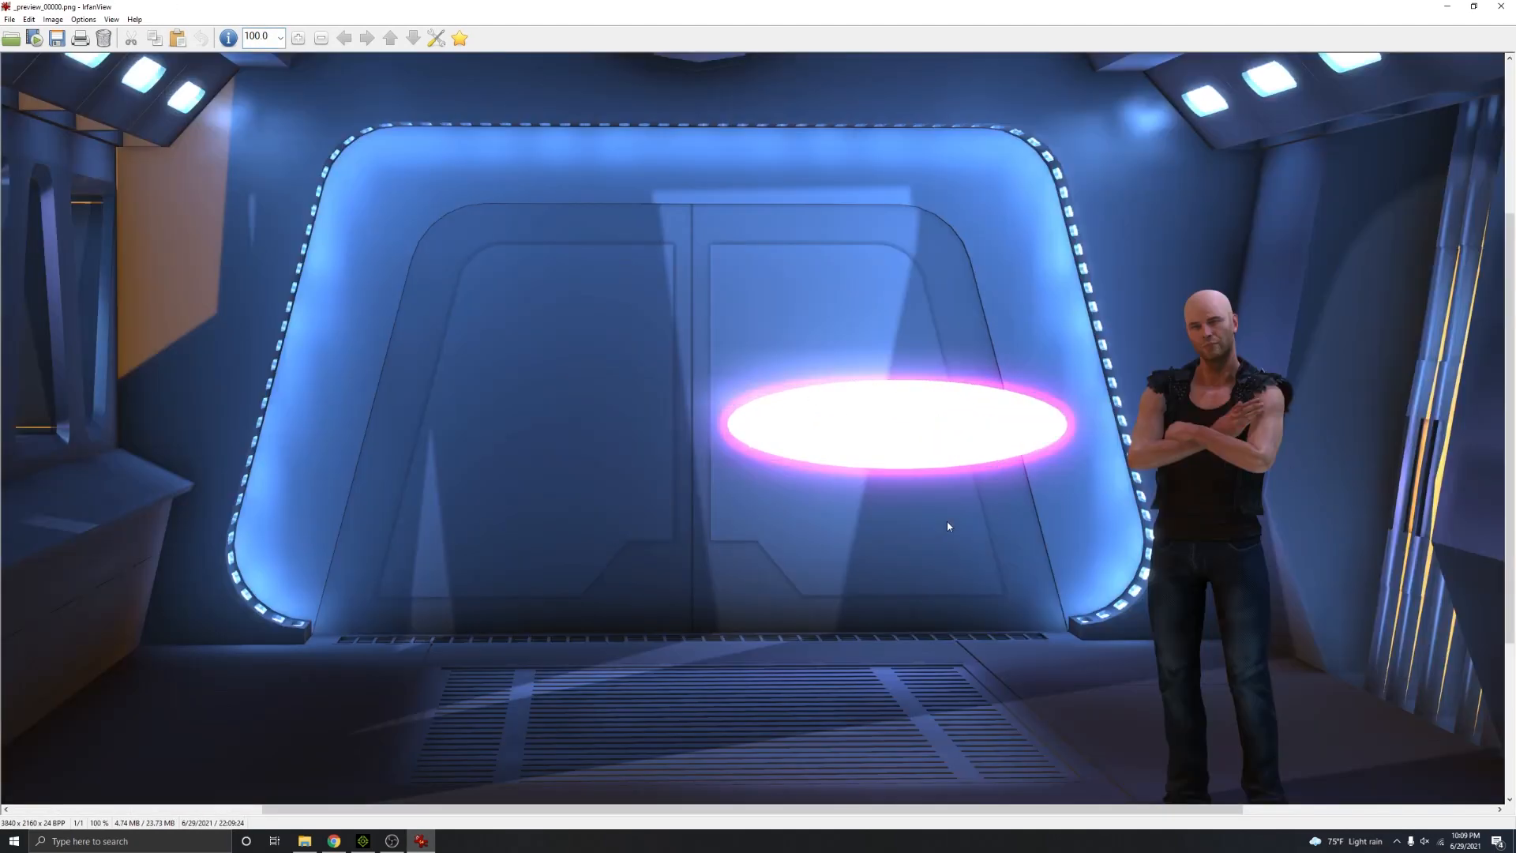
drag(907, 528, 525, 457)
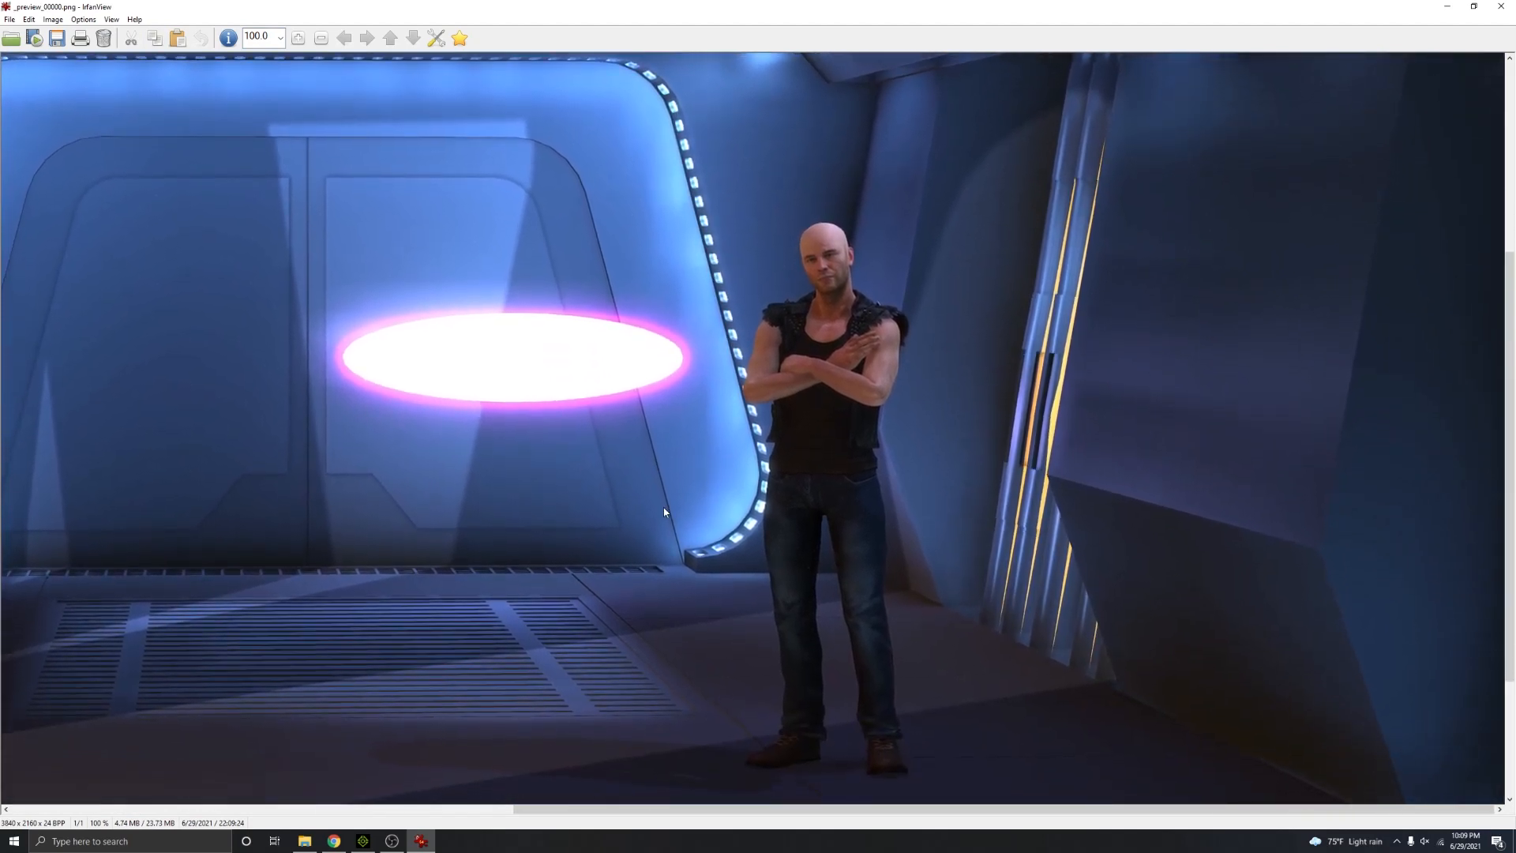
scroll(664, 512, down, 1)
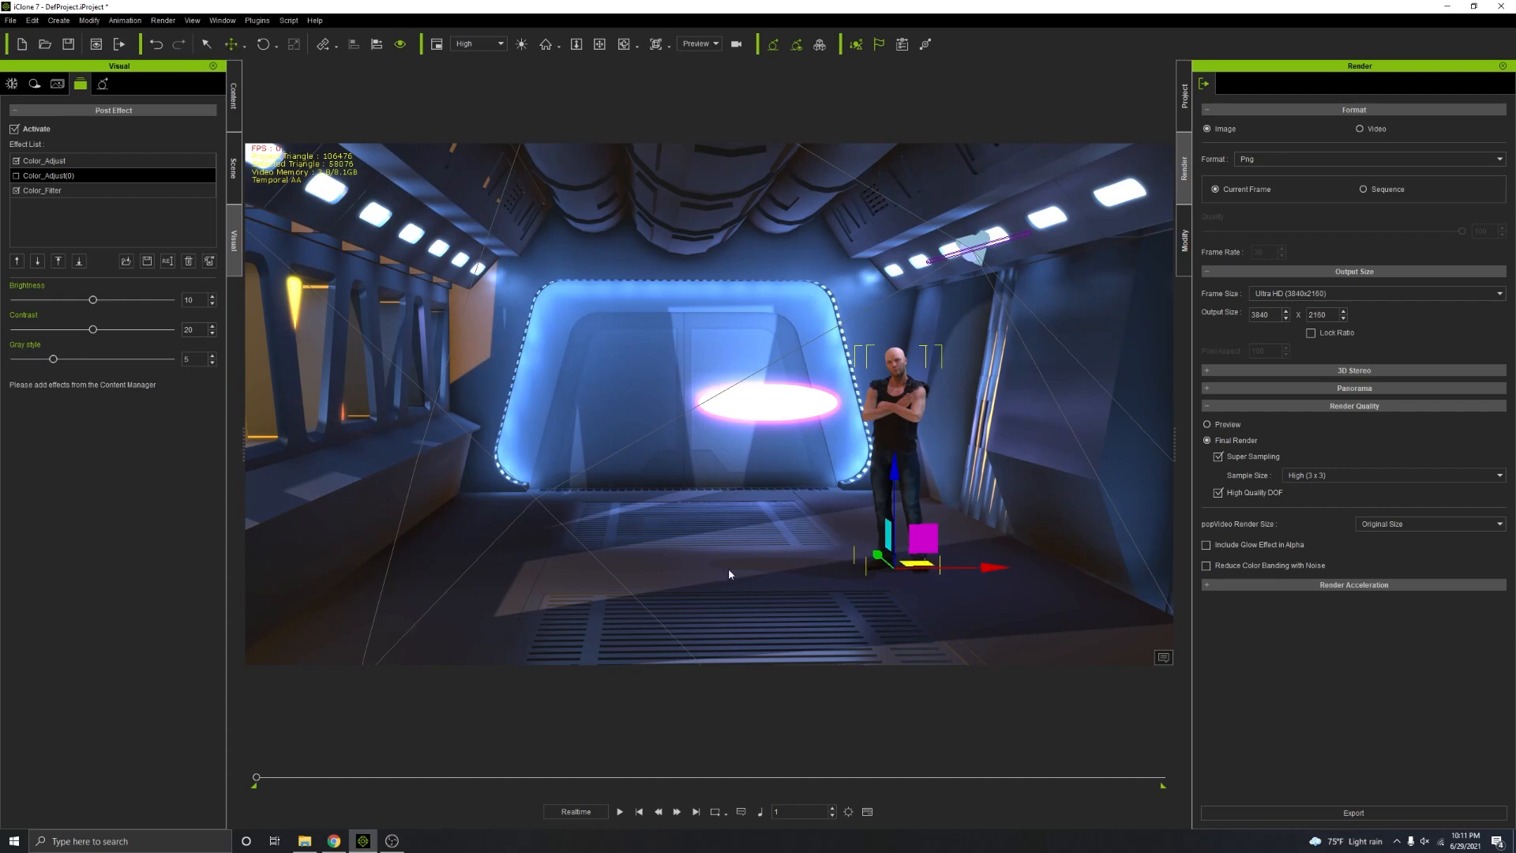
Step: Move the character over beside the orange-lit windows and bring the glowing disc forward from the doorway
drag(921, 563, 447, 605)
middle_drag(545, 454, 671, 447)
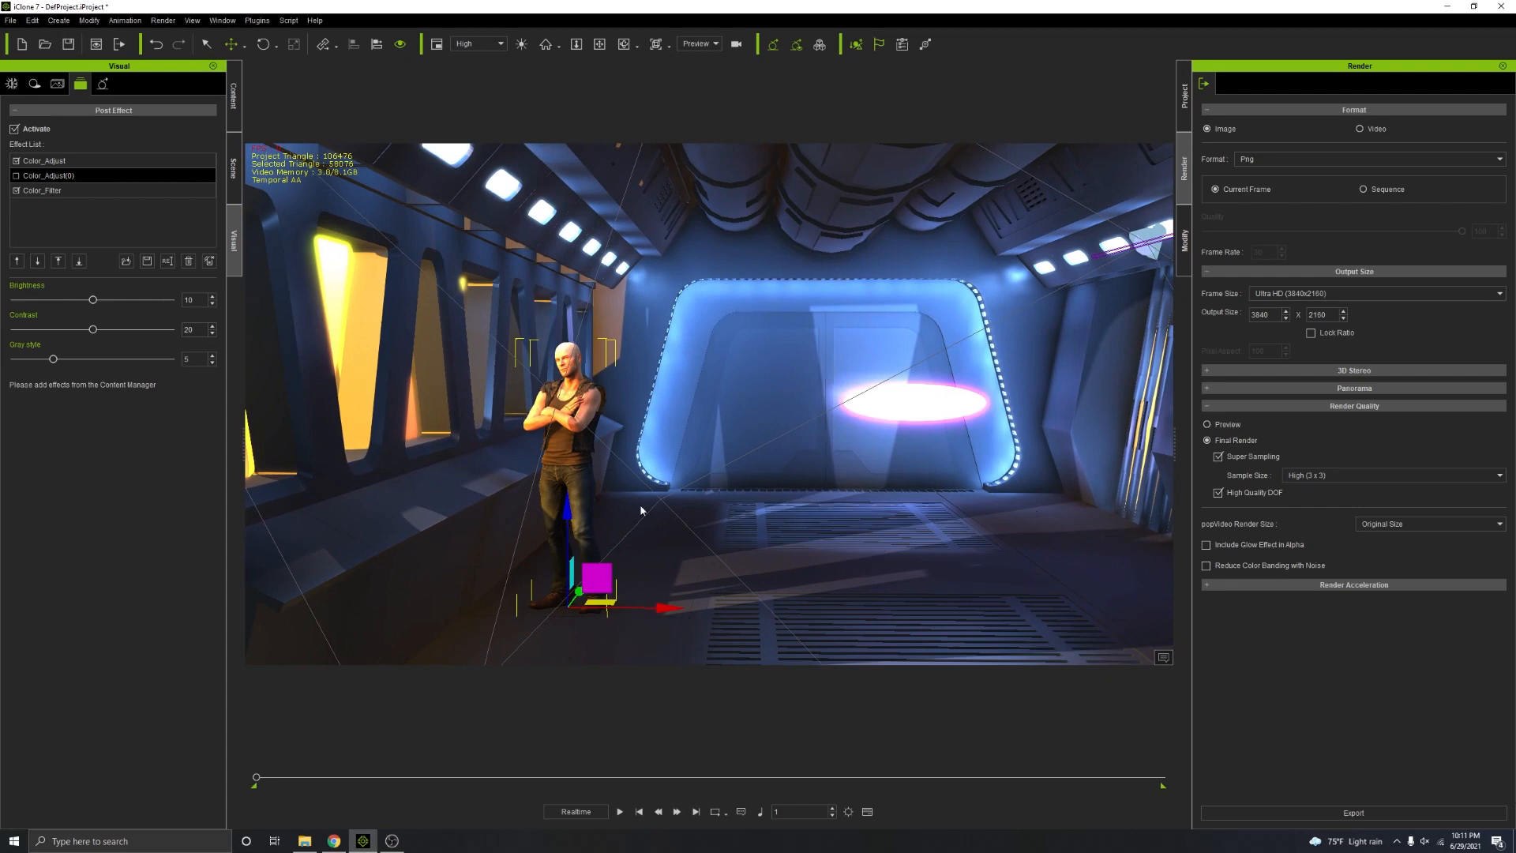
click(940, 418)
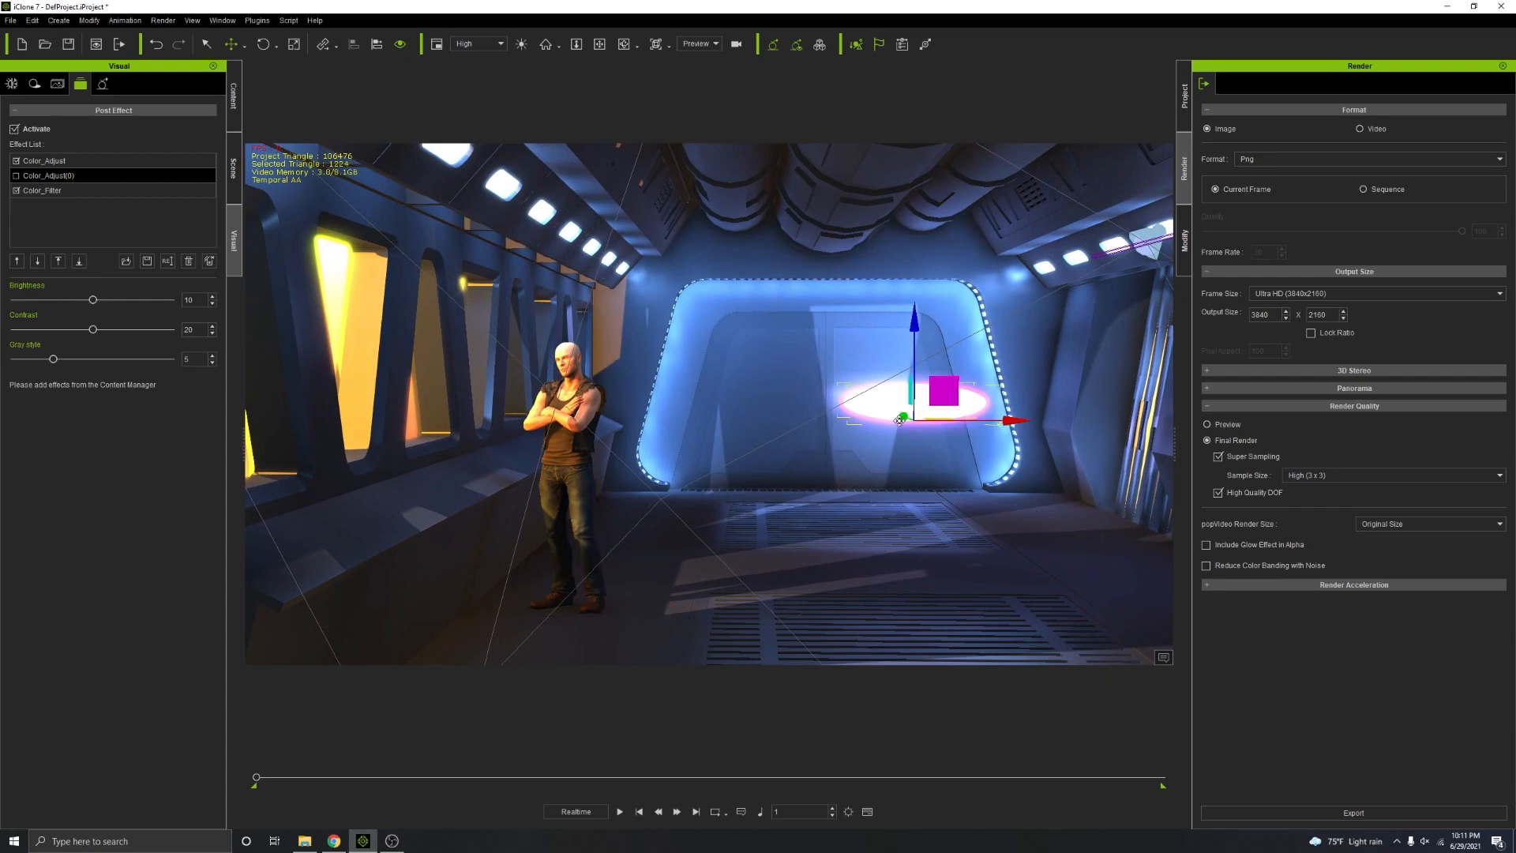
drag(900, 419, 863, 470)
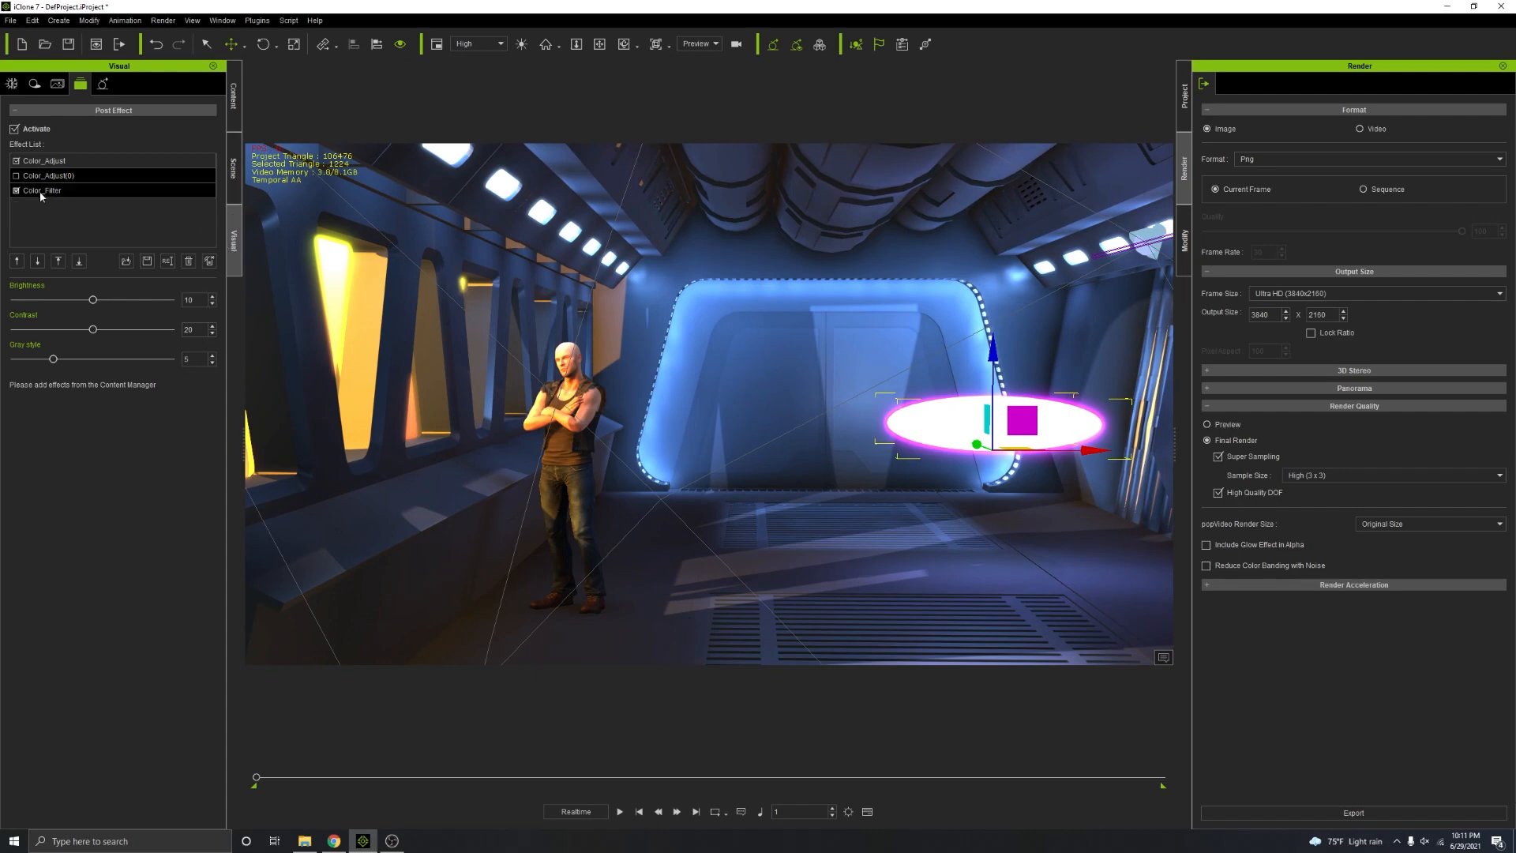
Step: Set the first Color_Adjust effect's brightness to 12 and contrast to 27
click(49, 163)
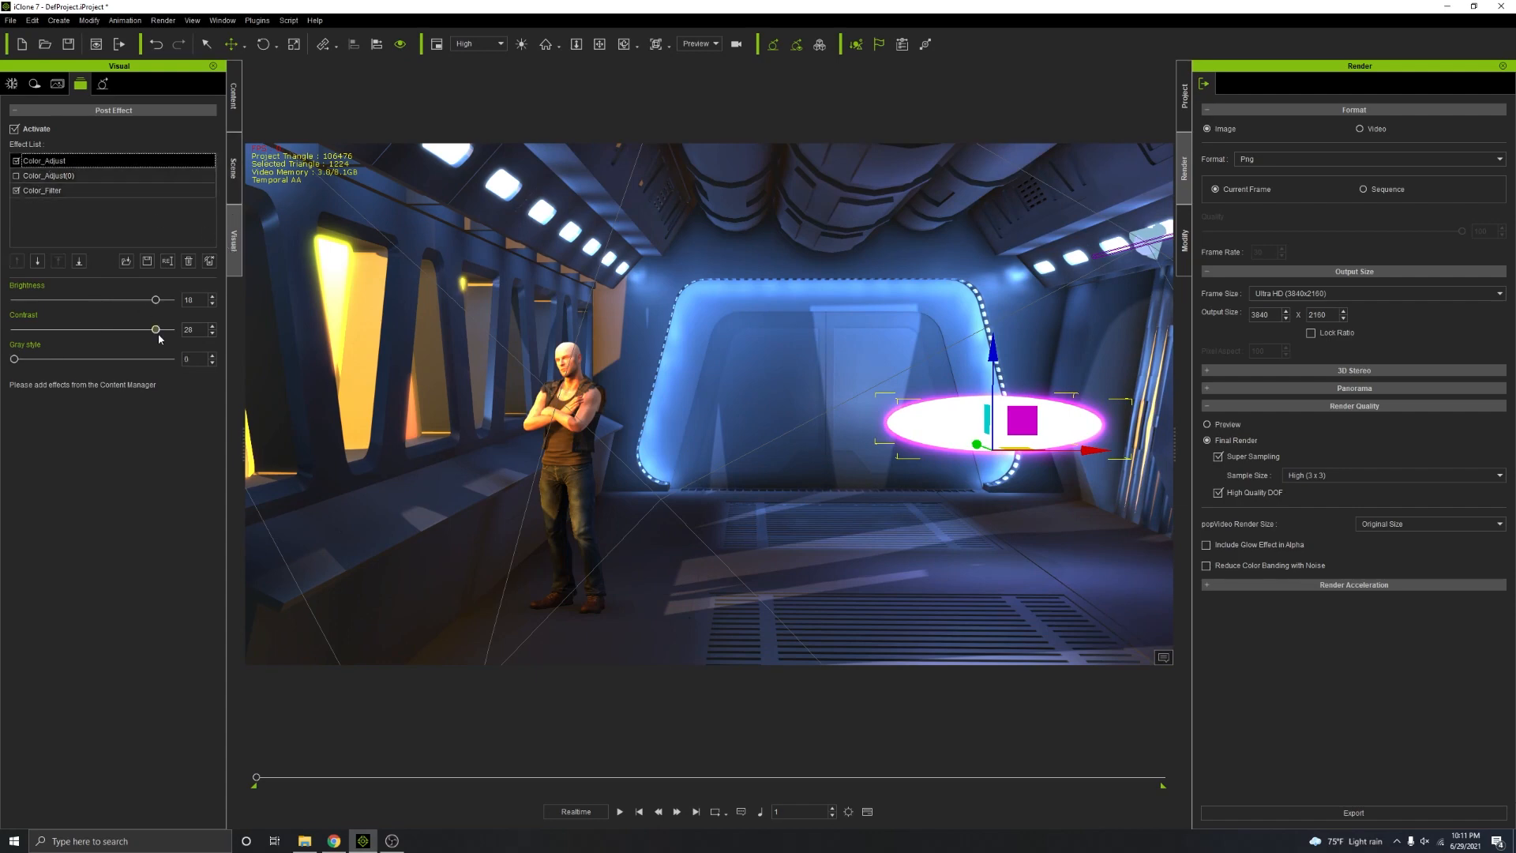
drag(156, 332, 117, 301)
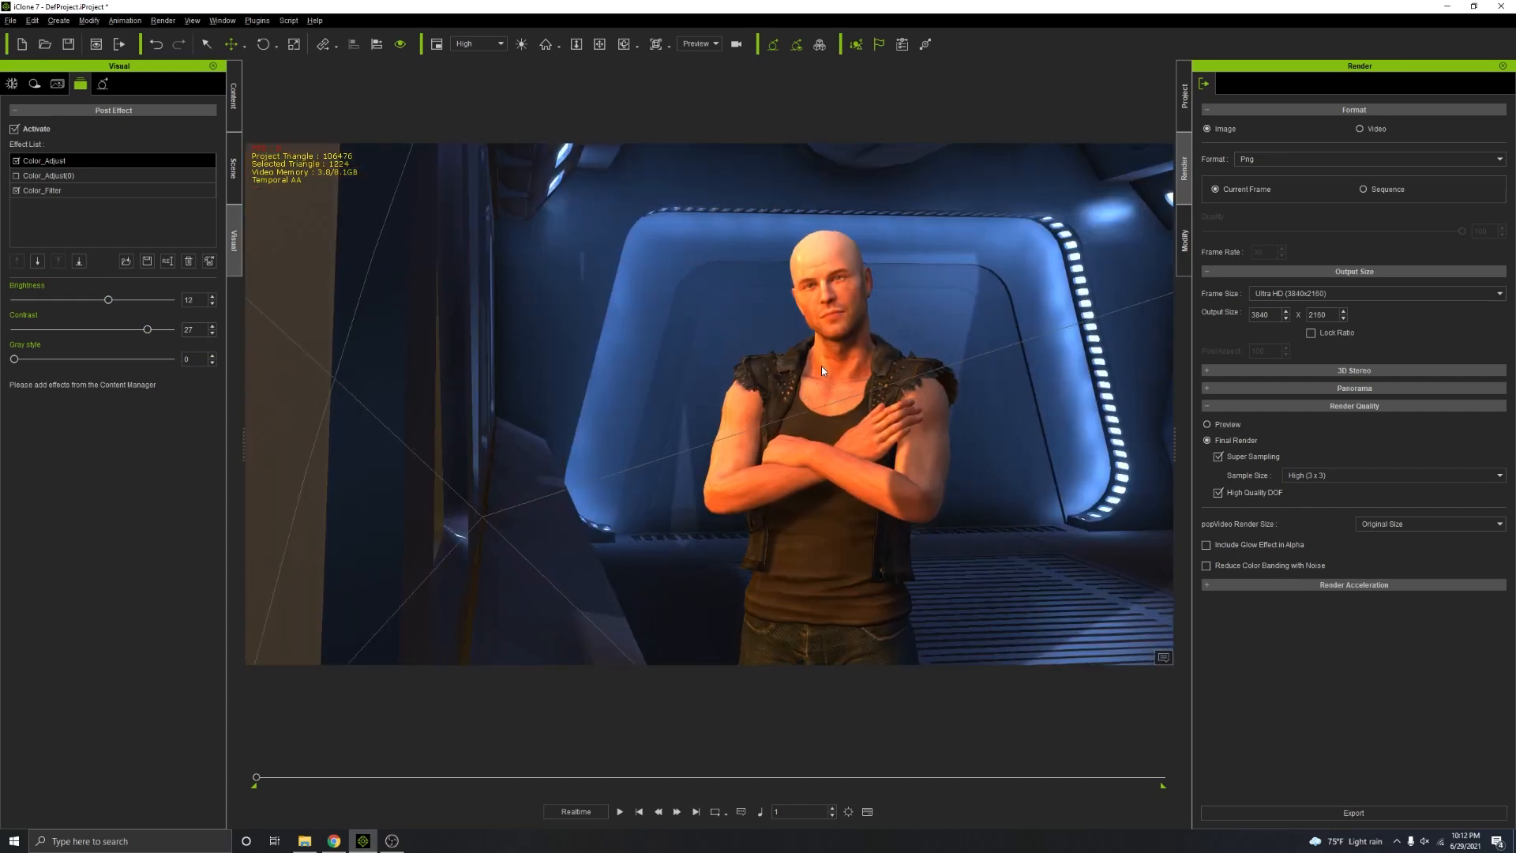
Step: Create a camera from a close-up view of the character's upper body in front of the doorway
scroll(821, 366, up, 4)
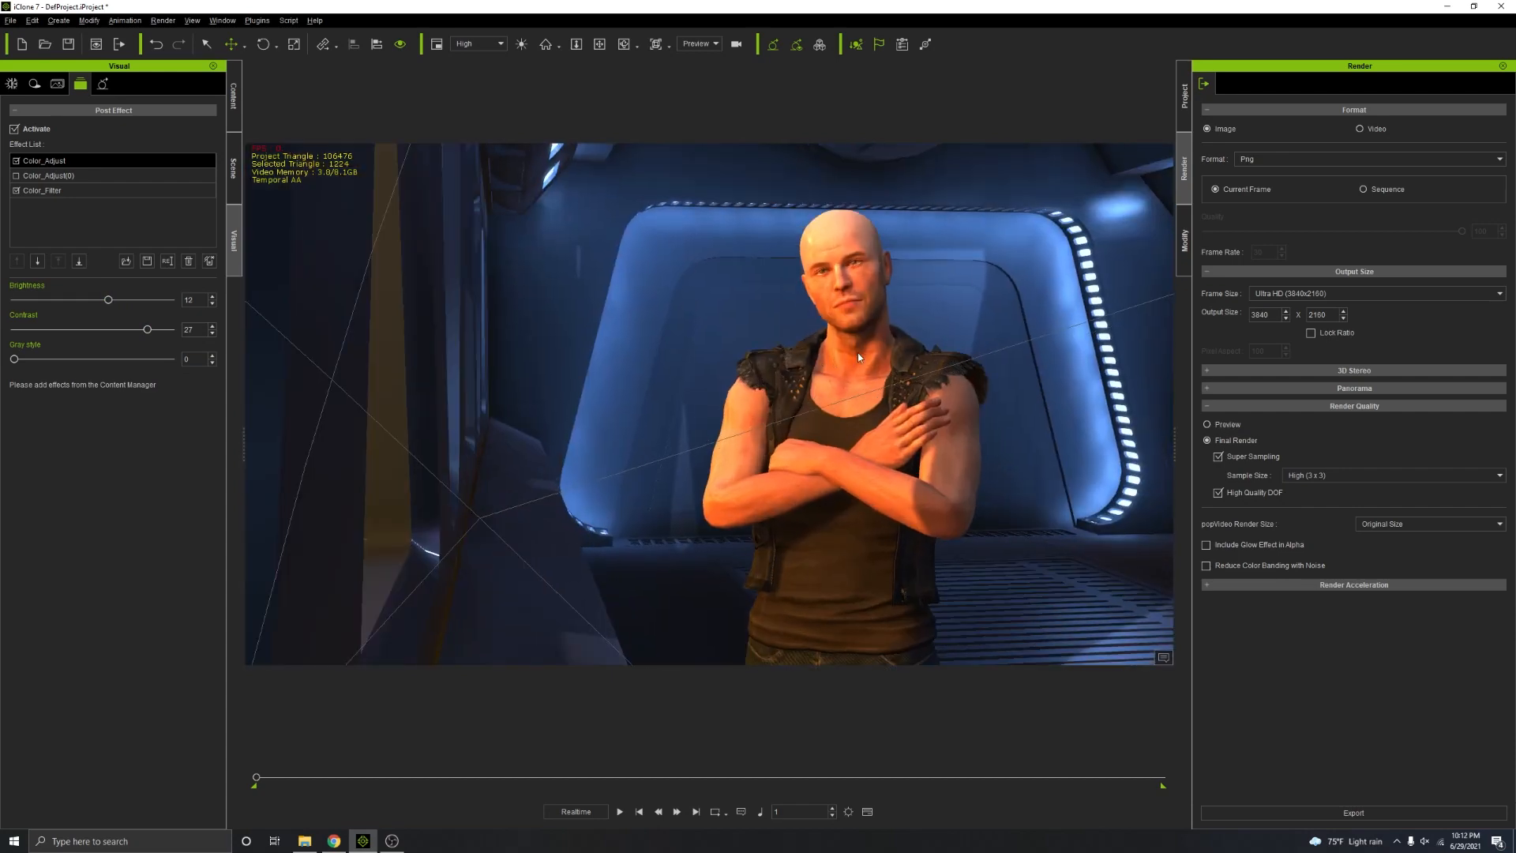
scroll(853, 364, down, 1)
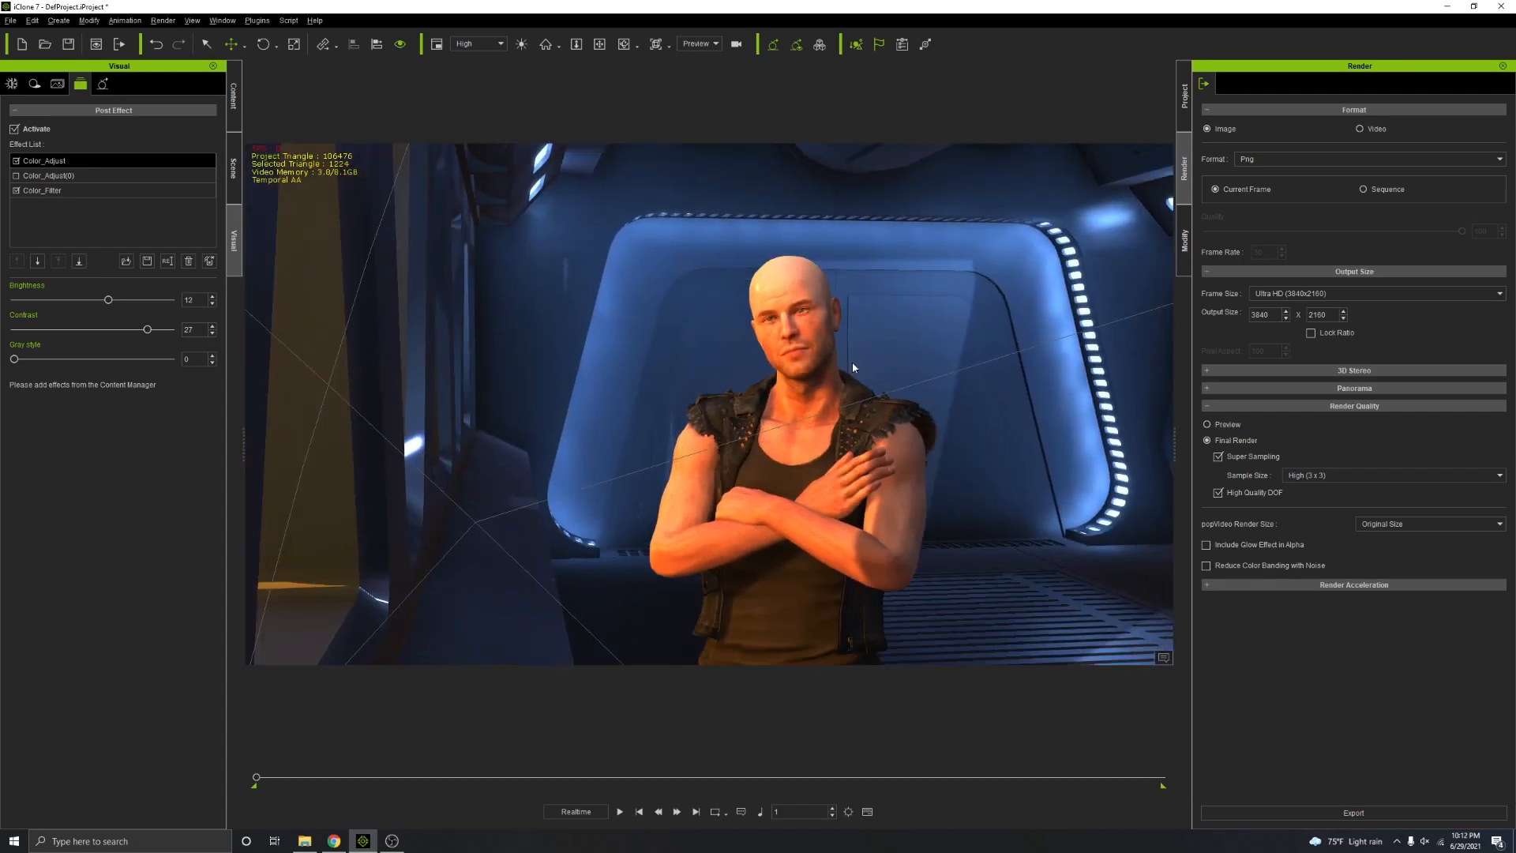
click(59, 21)
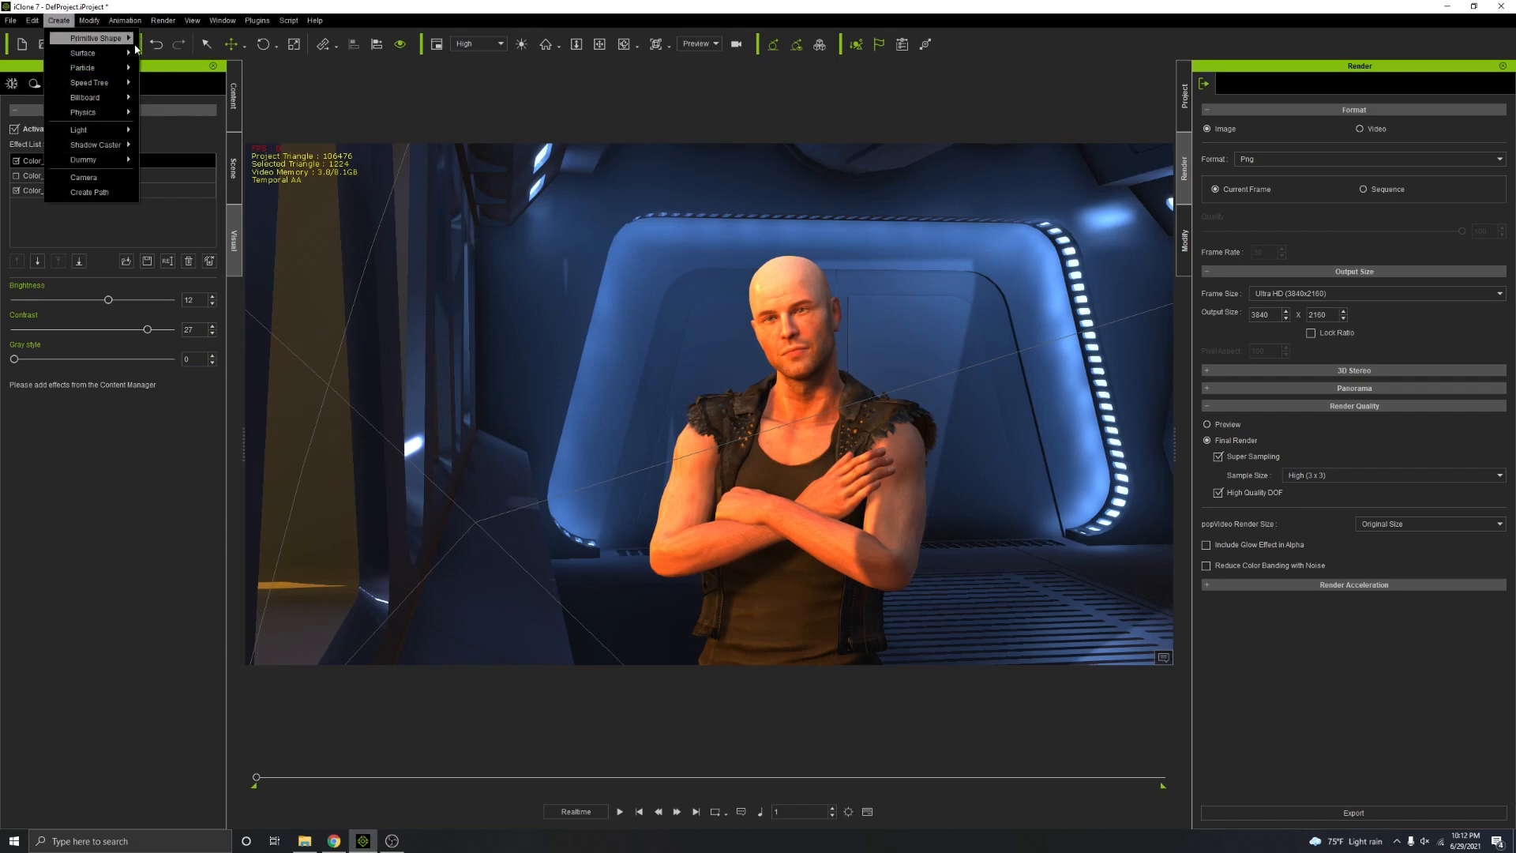
click(98, 178)
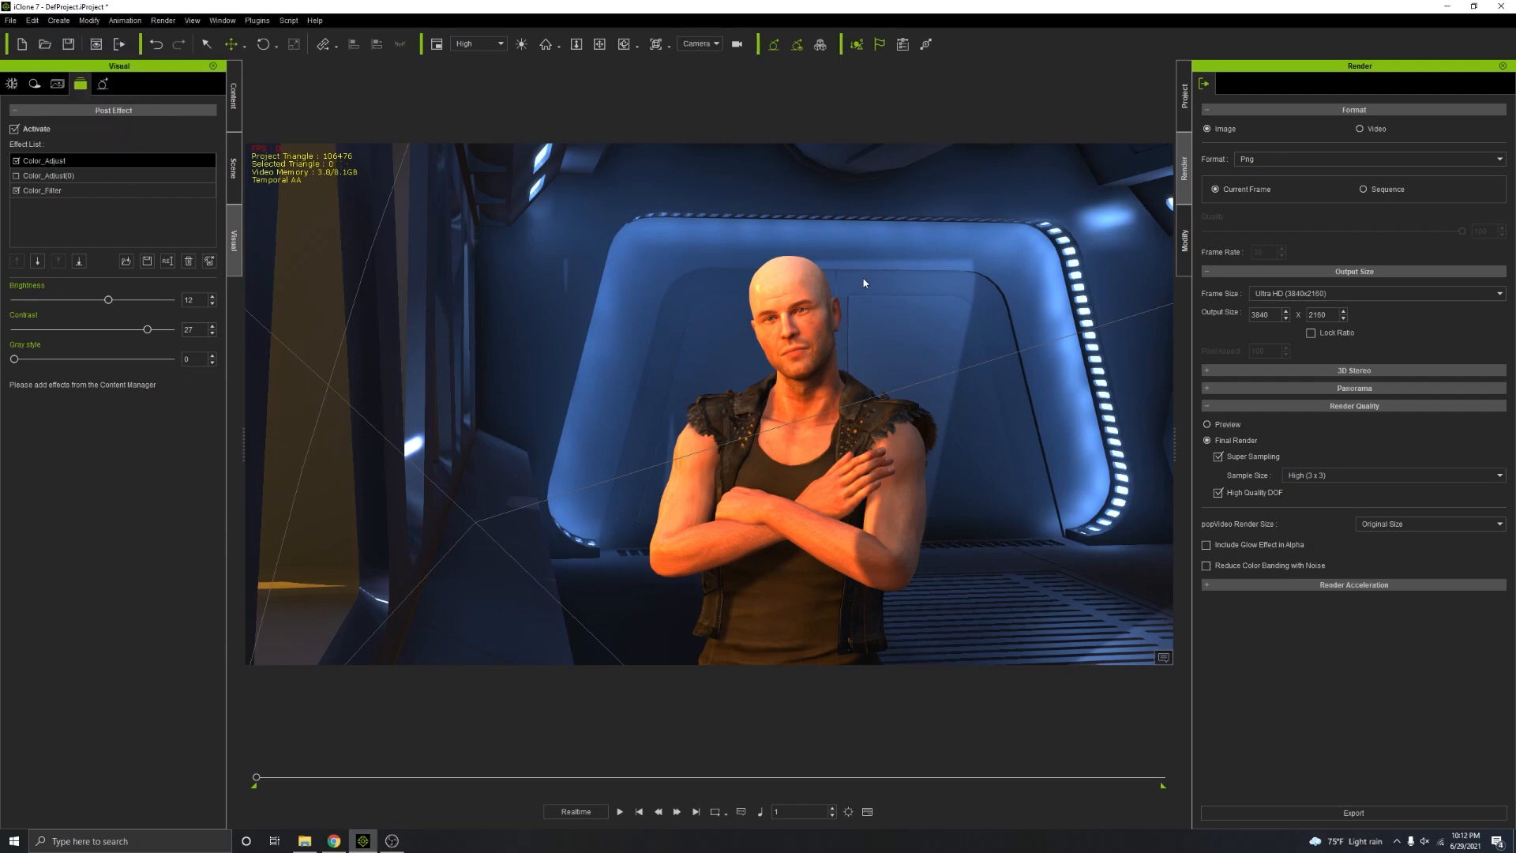
Step: Select the new camera and activate its depth of field
click(739, 44)
click(1186, 252)
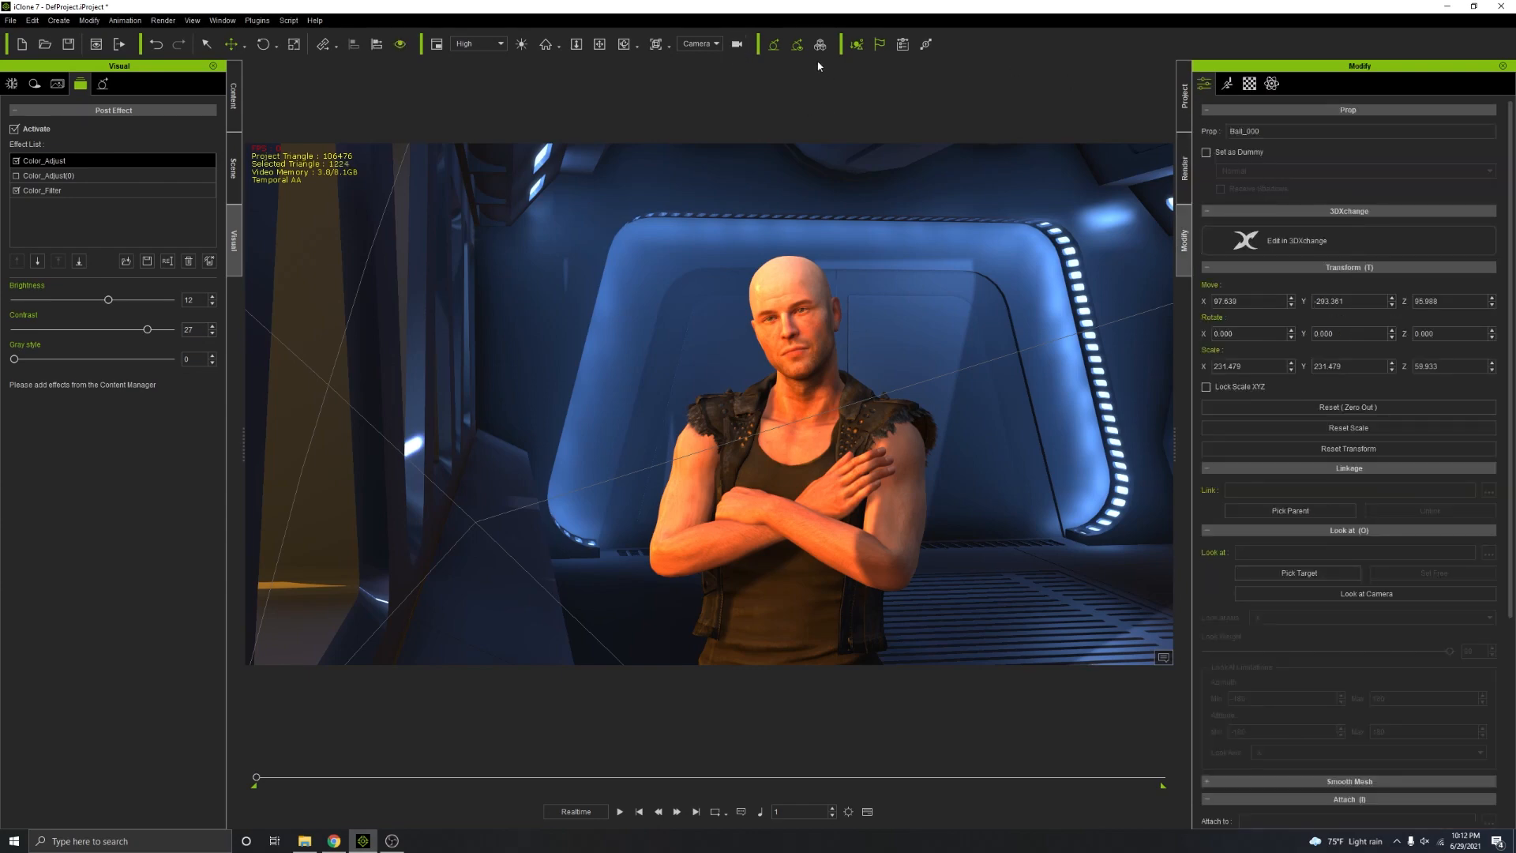
click(736, 45)
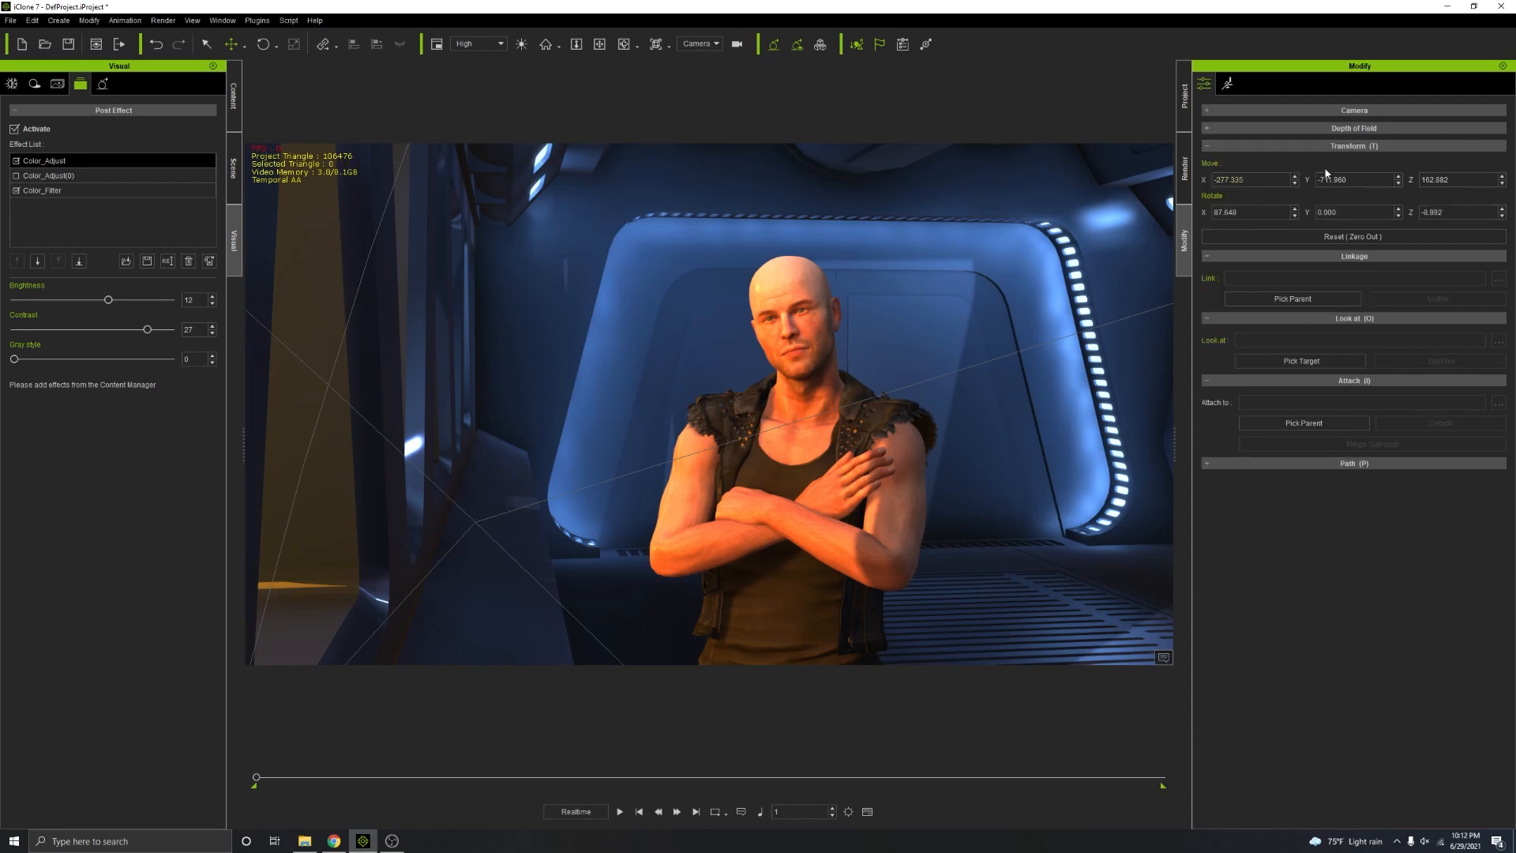
click(1341, 130)
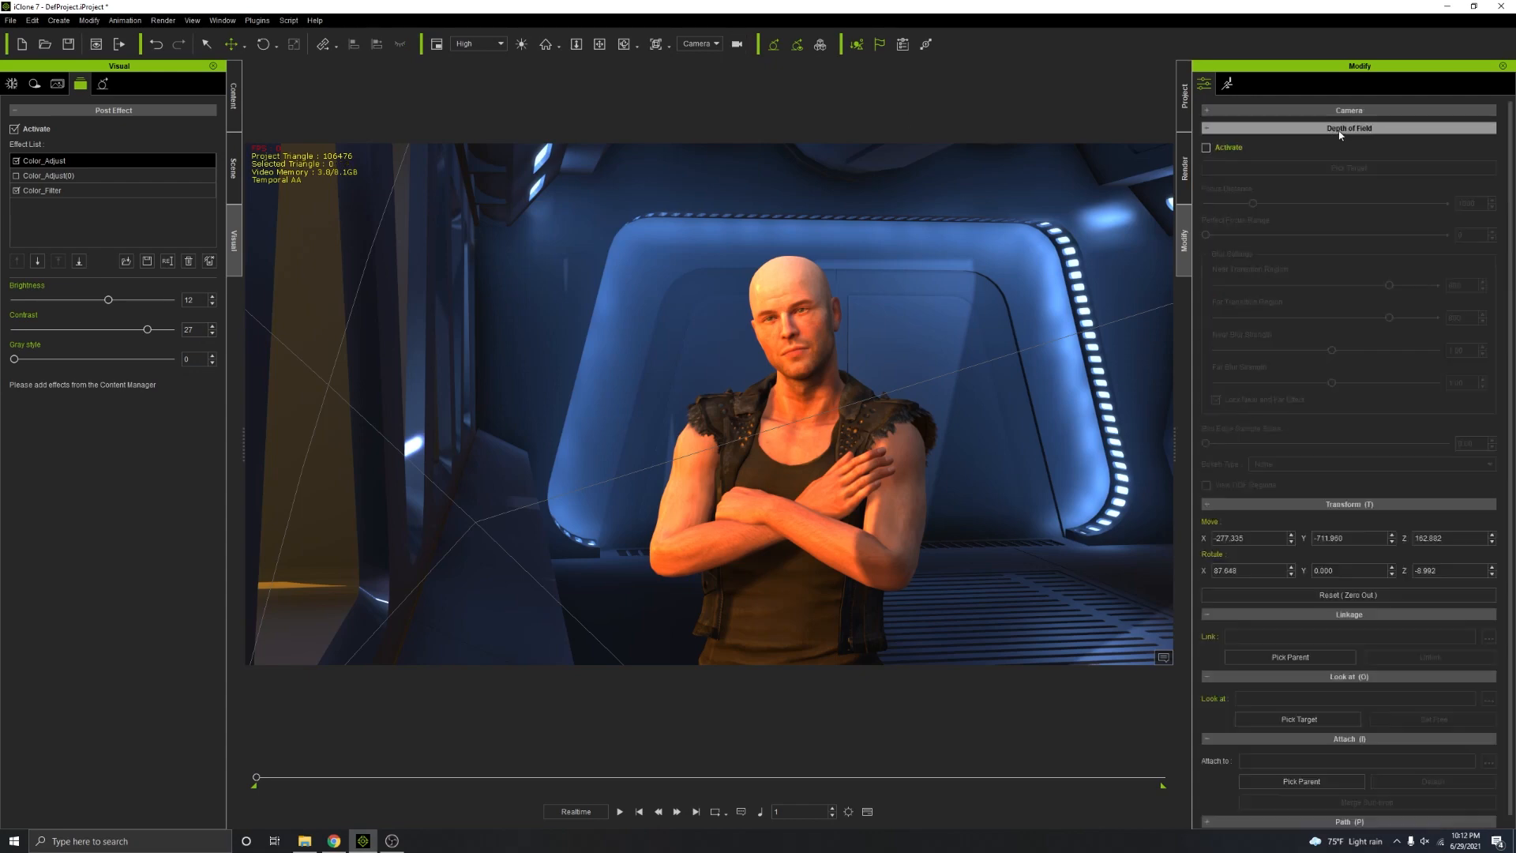
click(1207, 149)
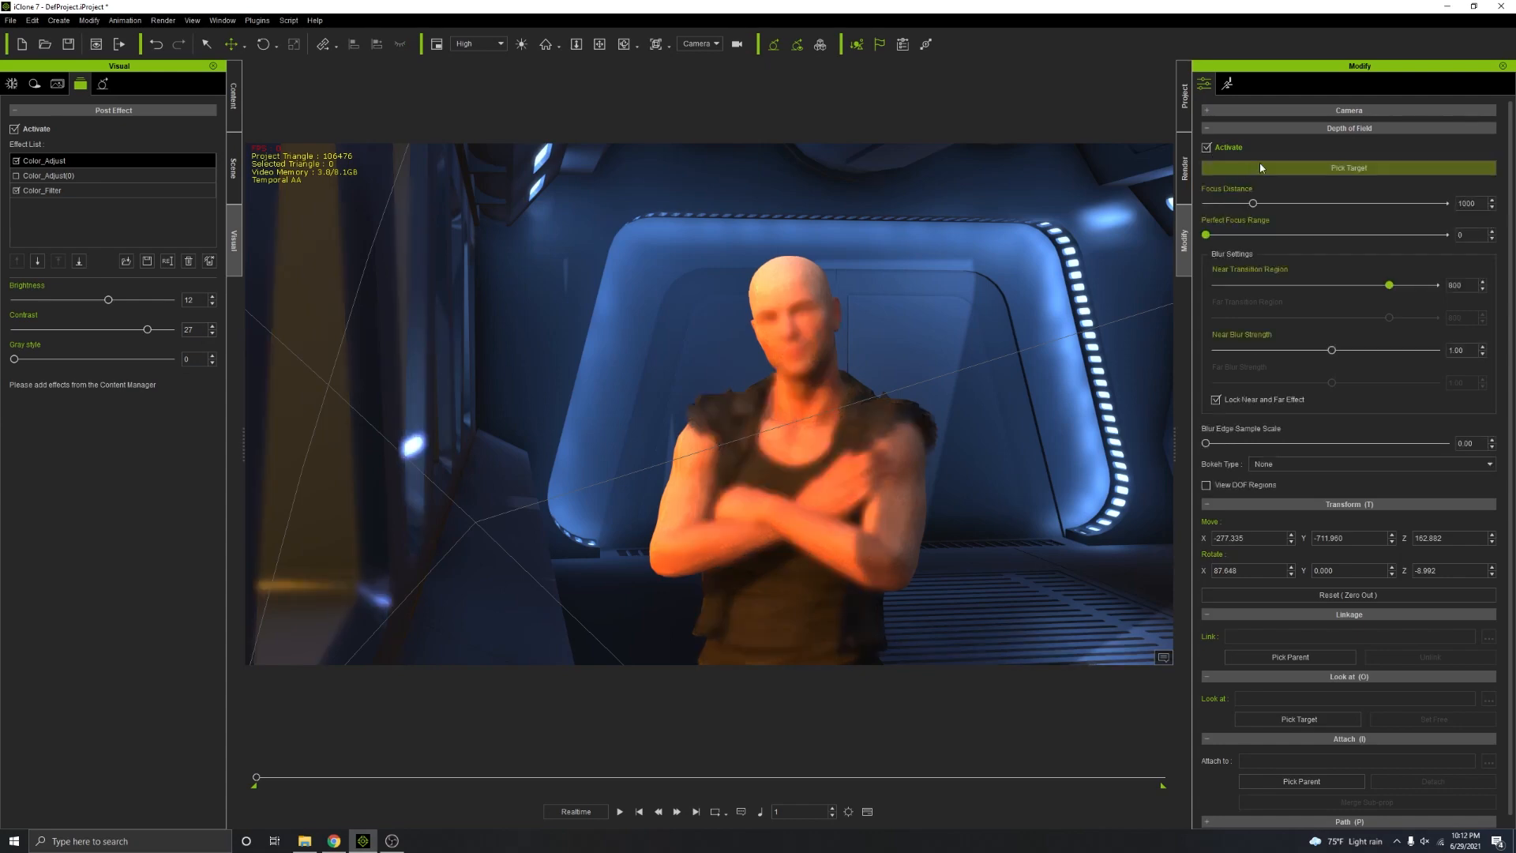
Step: Pick the character as the depth-of-field focus target and set the bokeh type to Hex
click(803, 330)
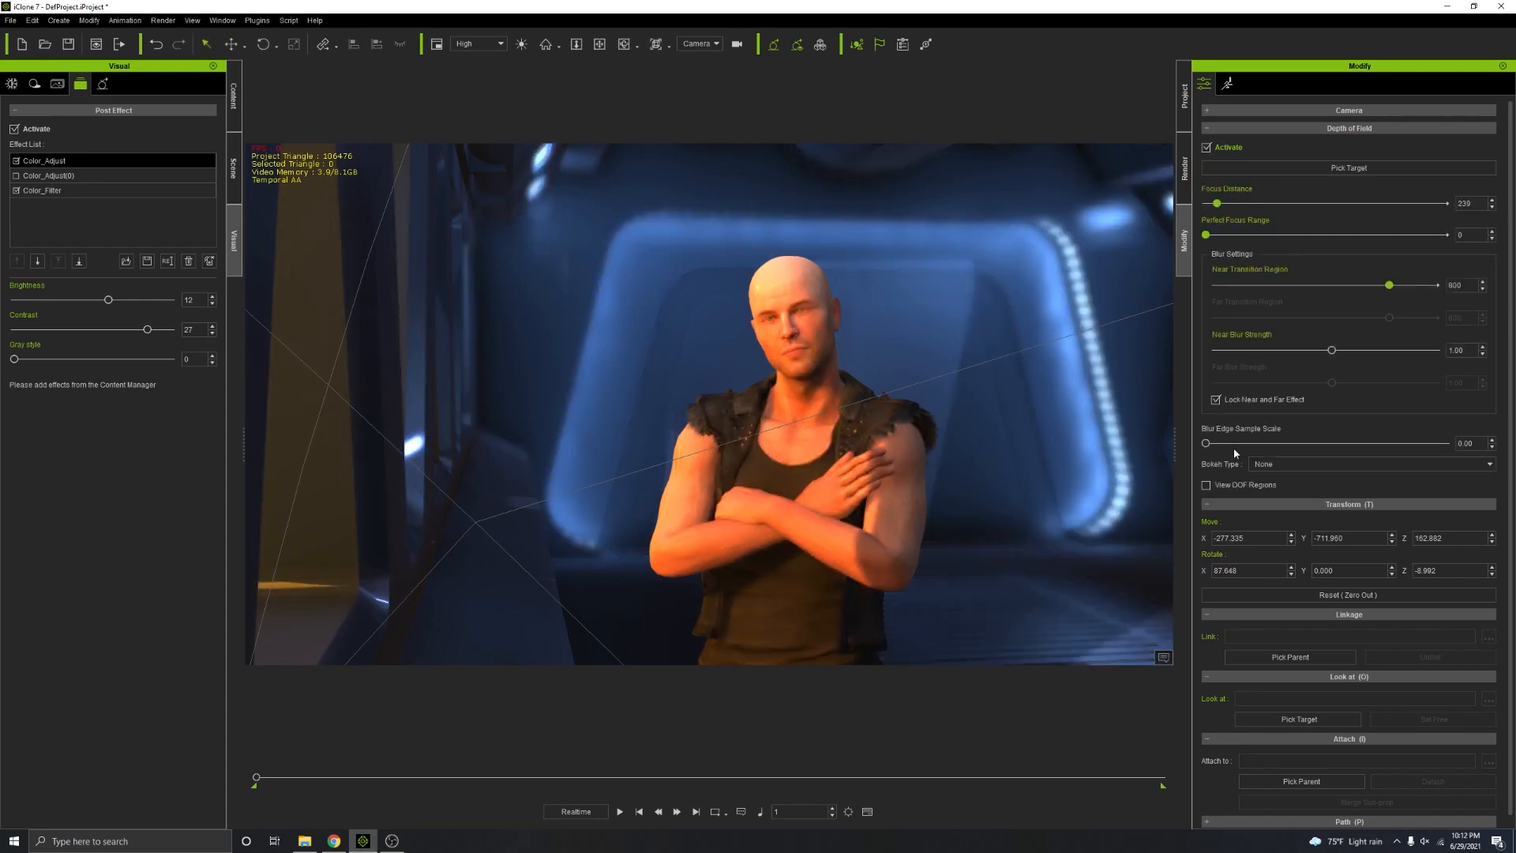
click(1295, 465)
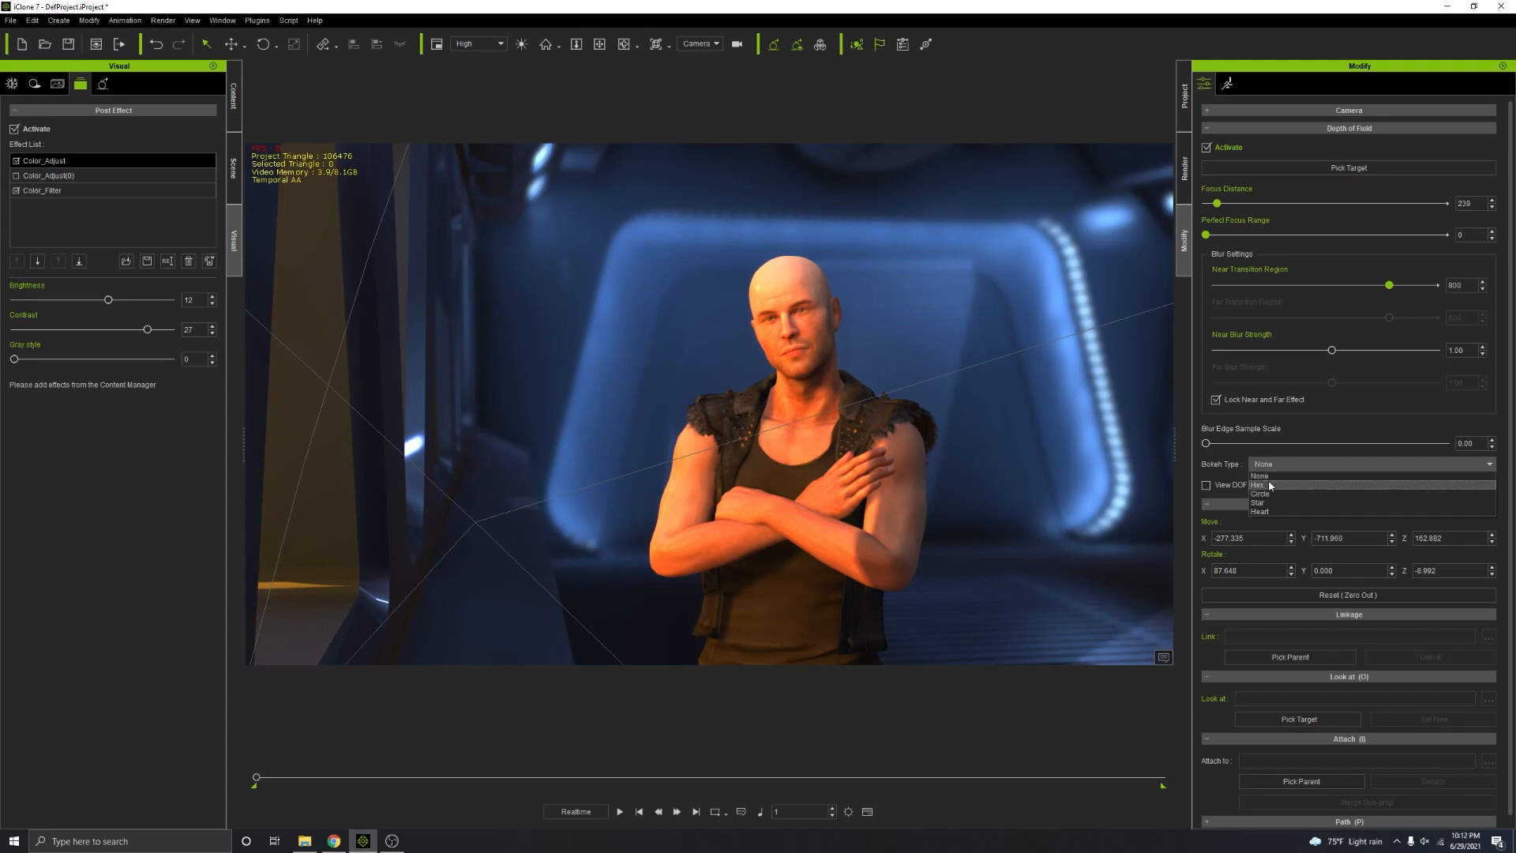
click(1268, 483)
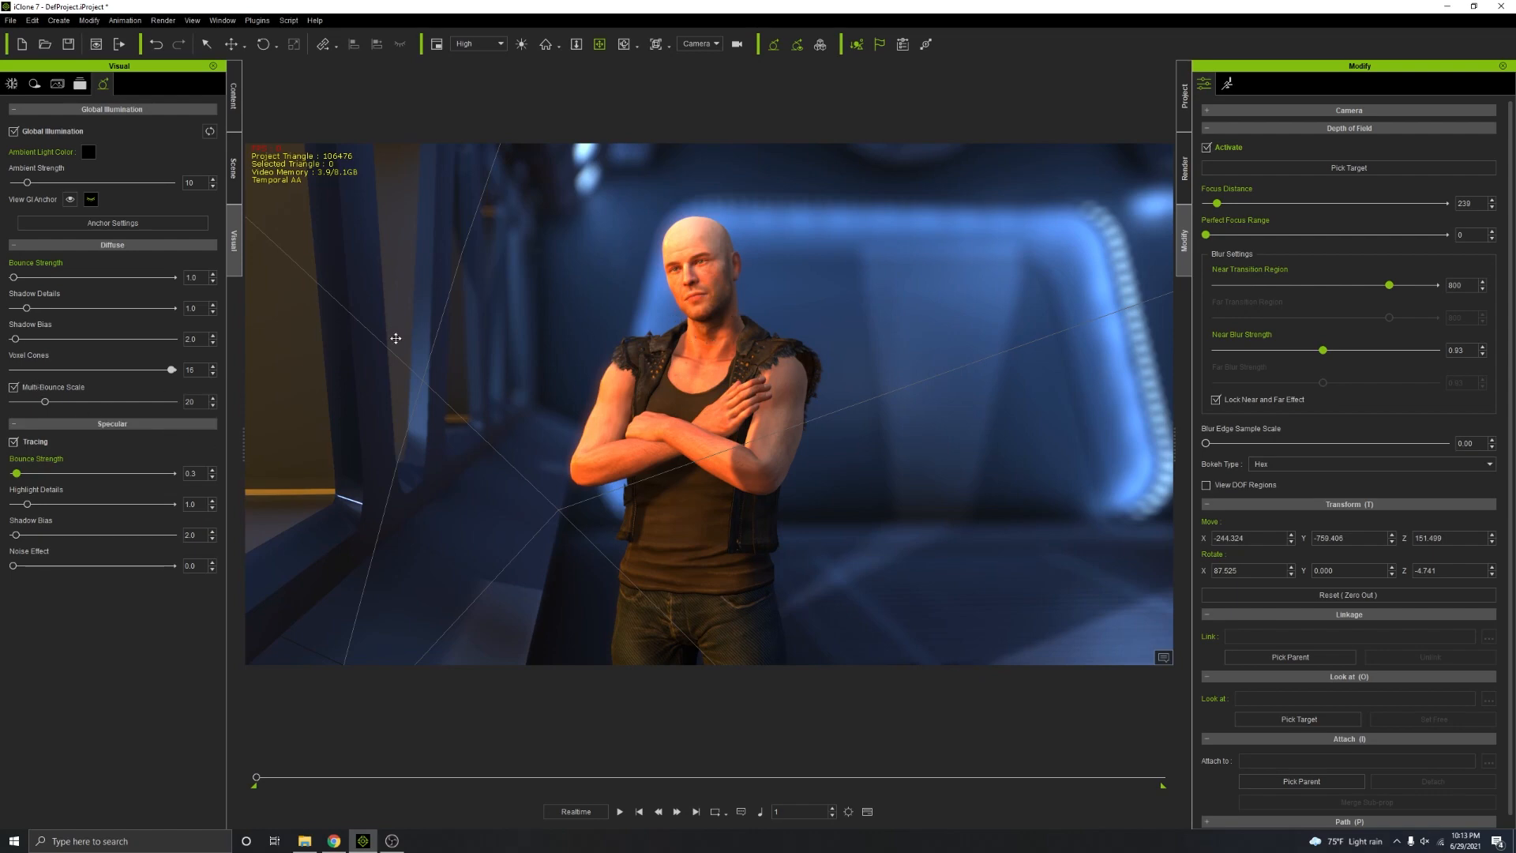
Step: Set the first Color_Adjust effect's contrast to 26, try a much lower brightness, and return brightness to 12
click(80, 83)
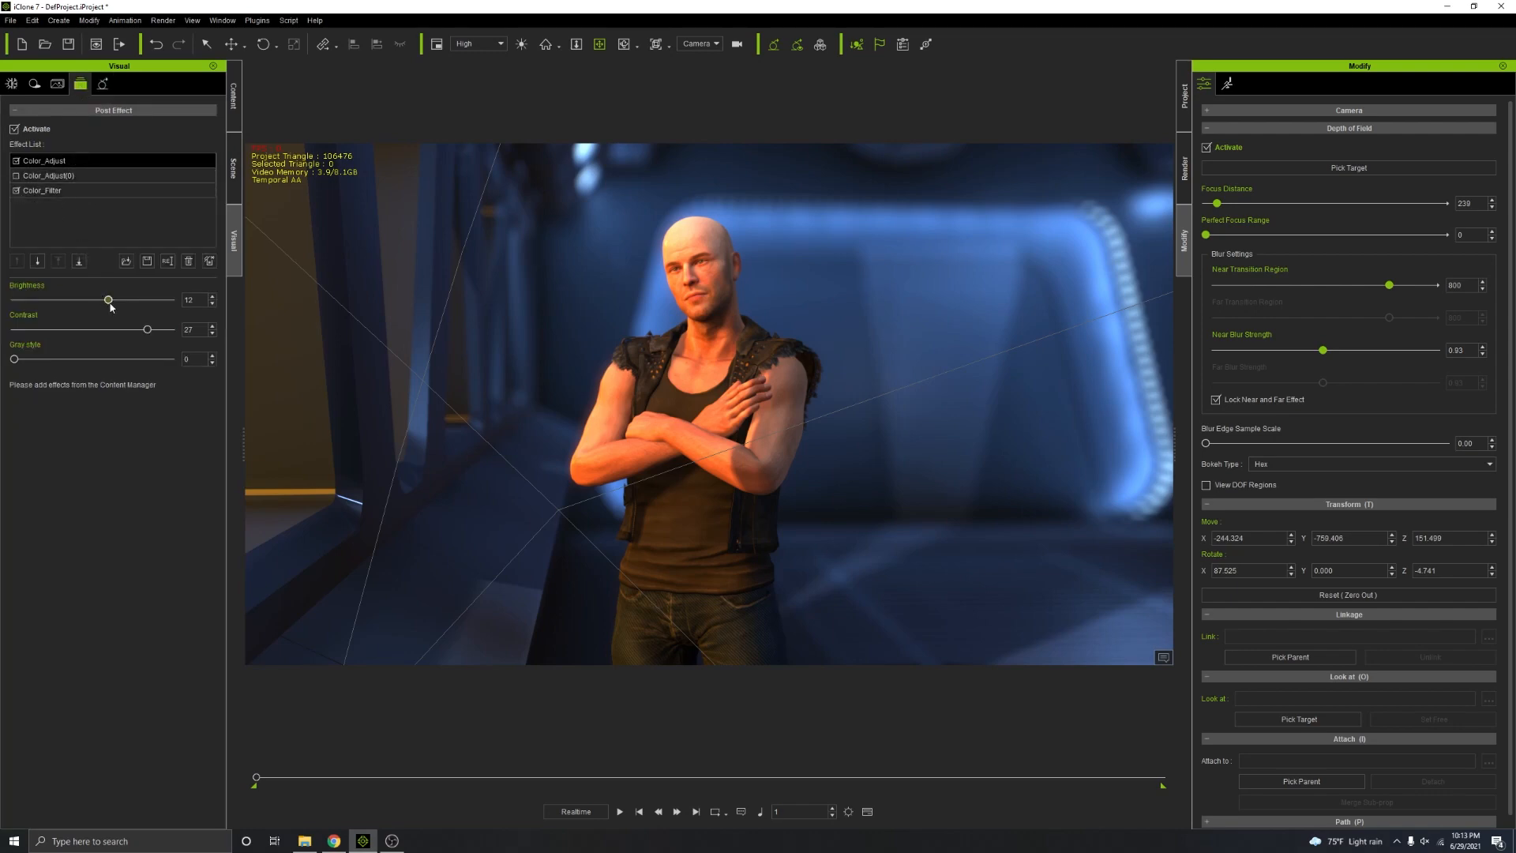
drag(149, 331, 62, 302)
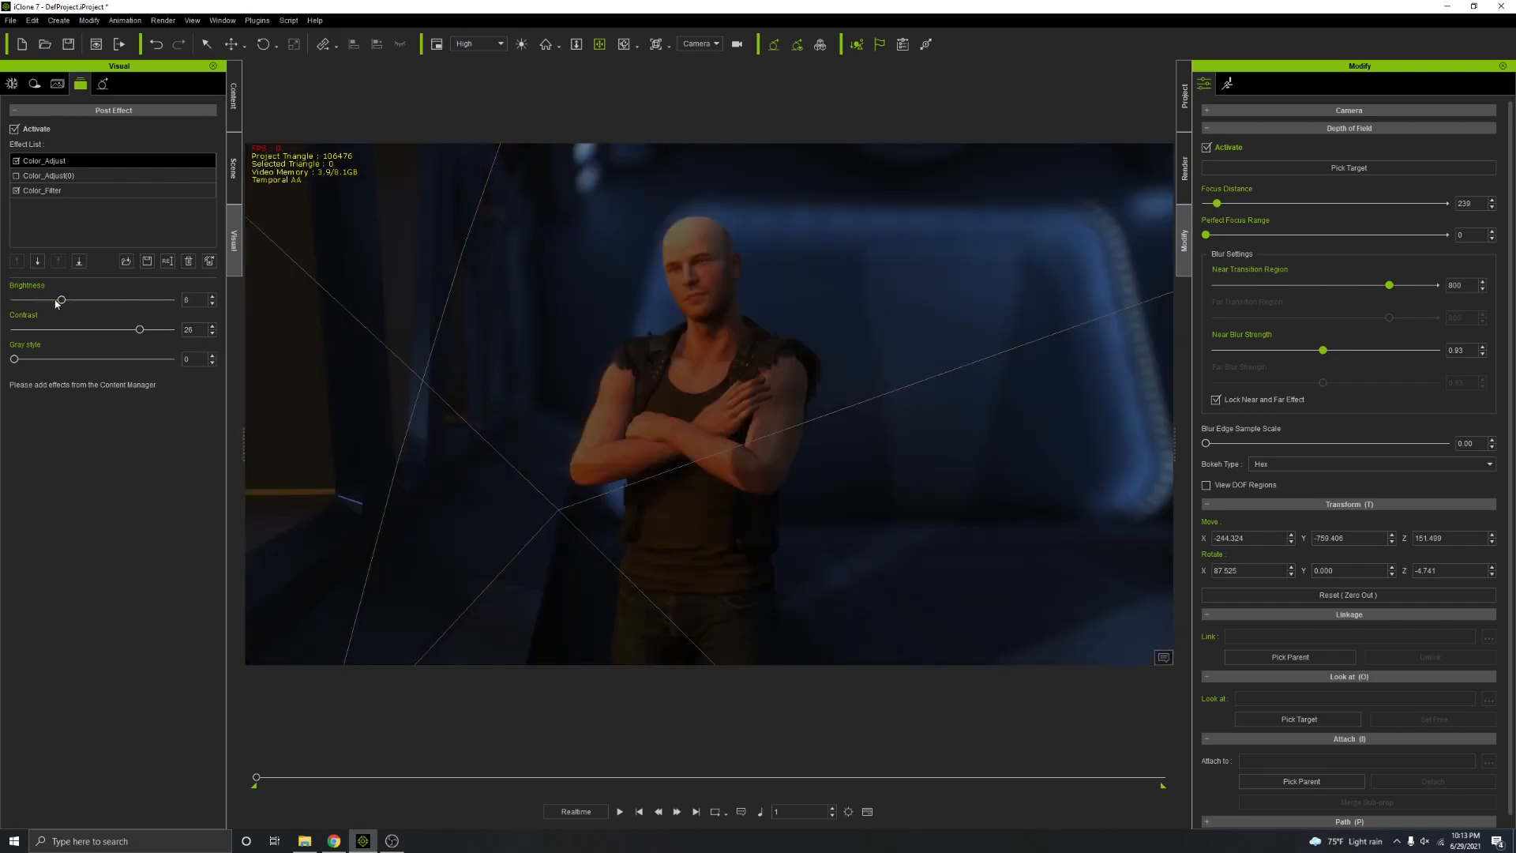
drag(68, 300, 108, 300)
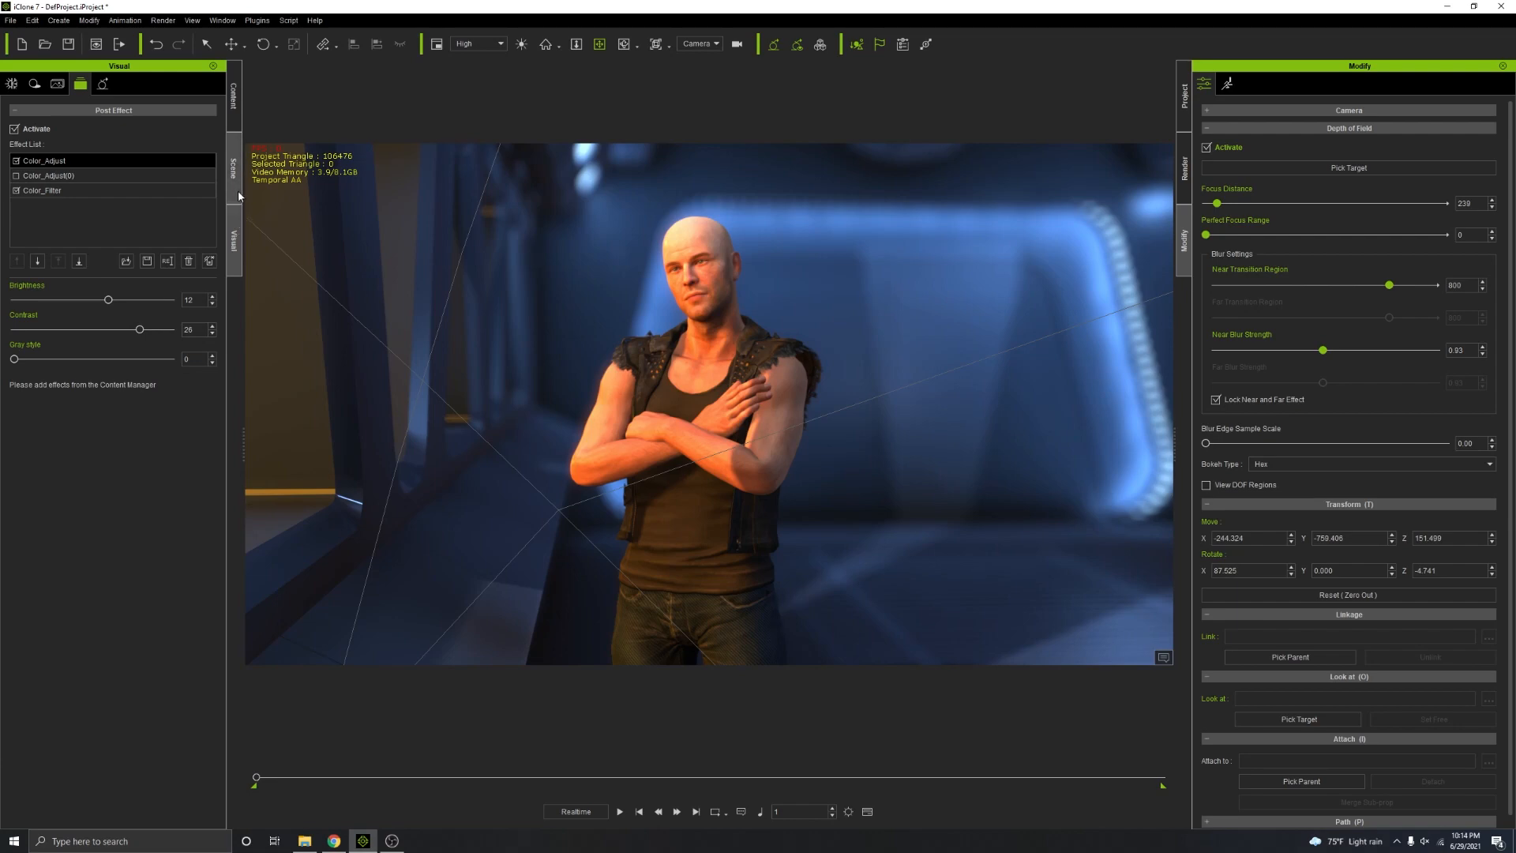
Step: Lower the orange-red Spotlight's multiplier to 40, then further to 30
click(234, 168)
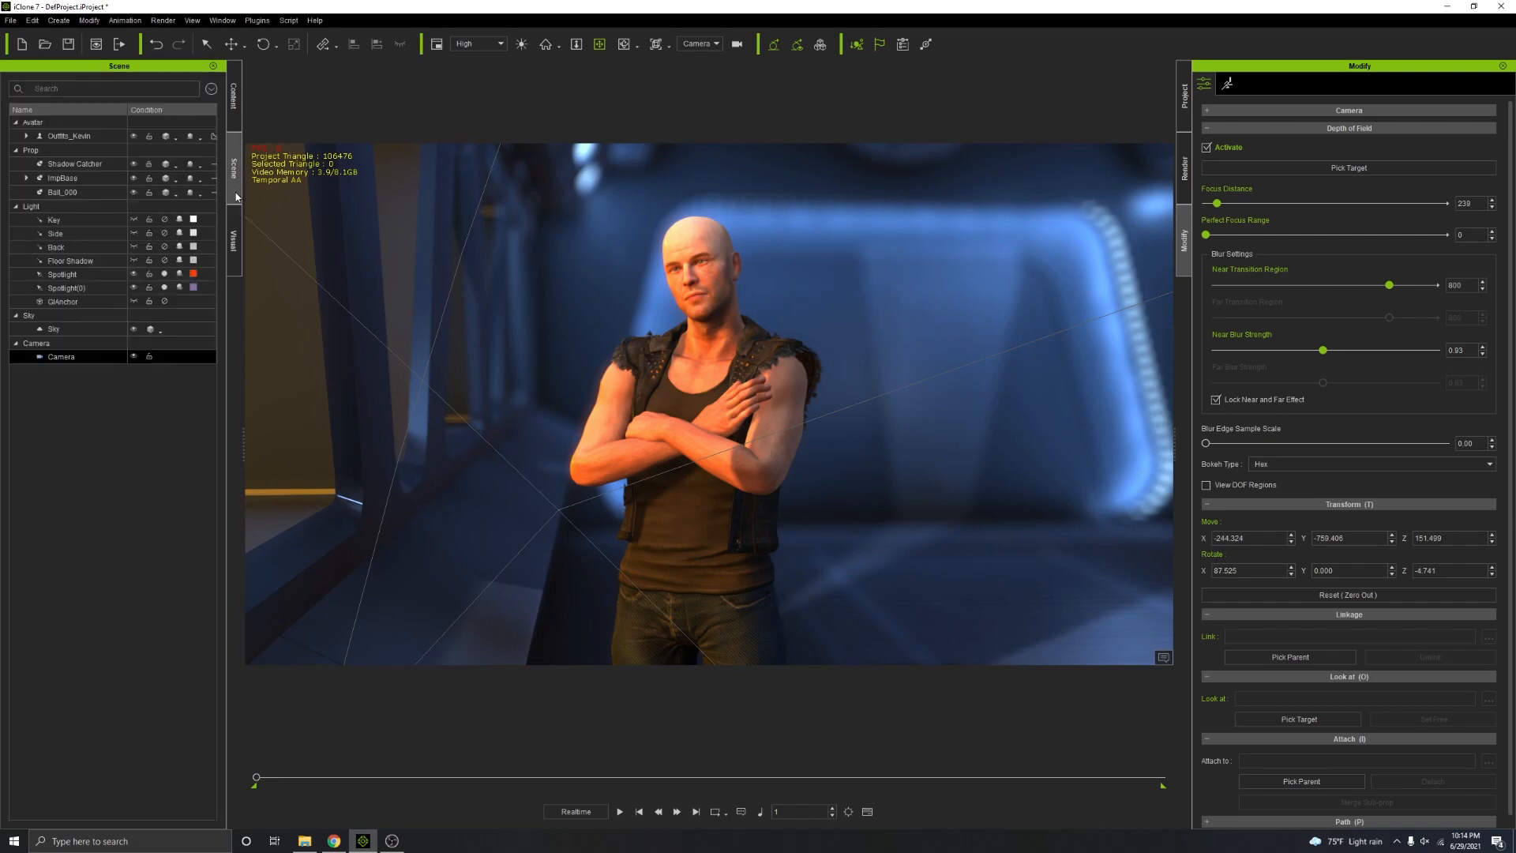
click(72, 277)
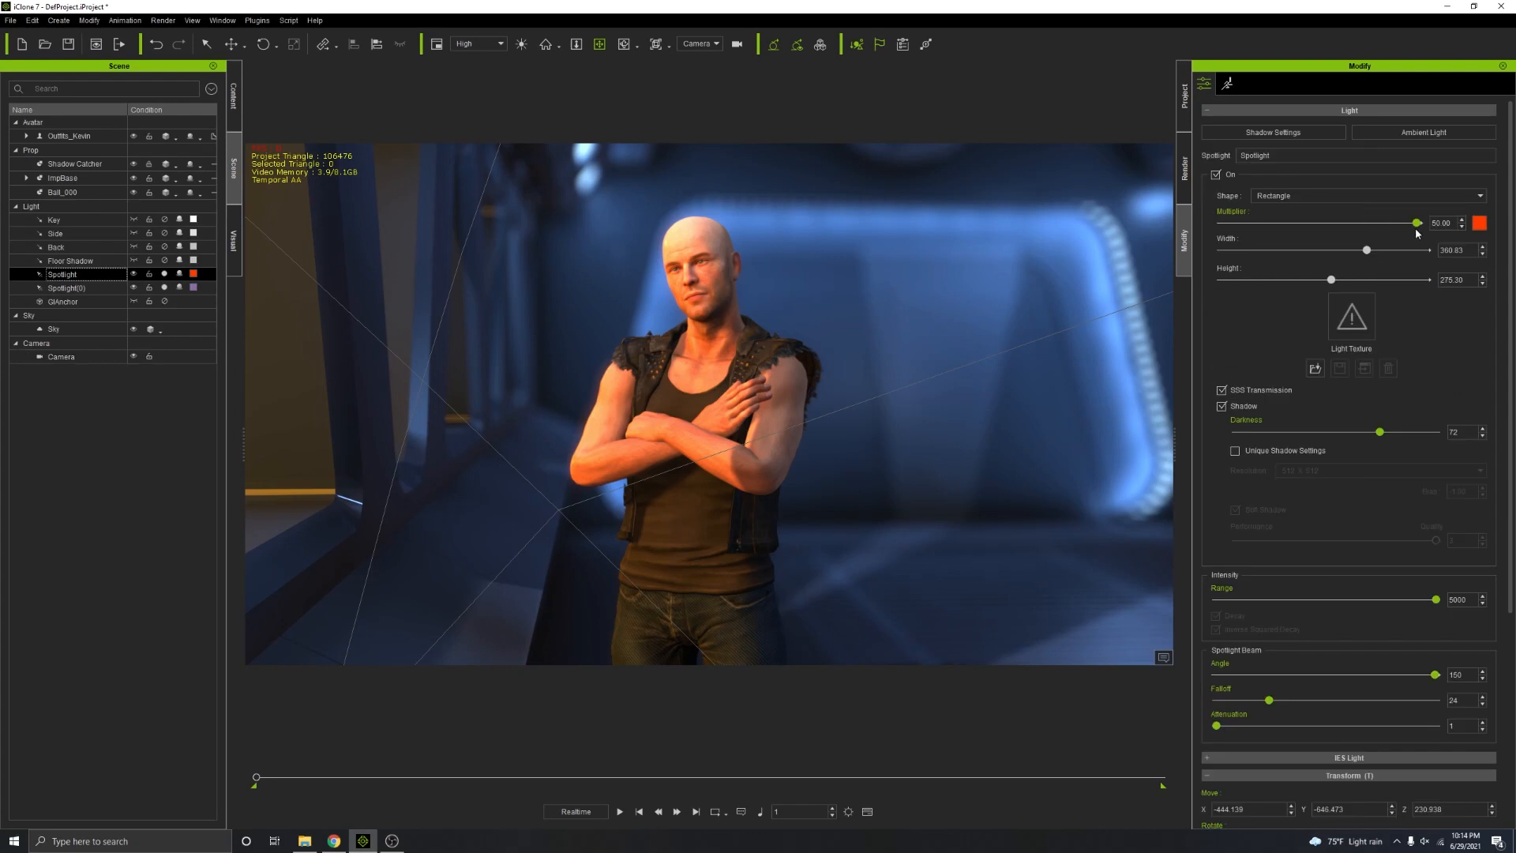
drag(1452, 224, 1396, 229)
text(40)
key(Return)
drag(1452, 224, 1396, 227)
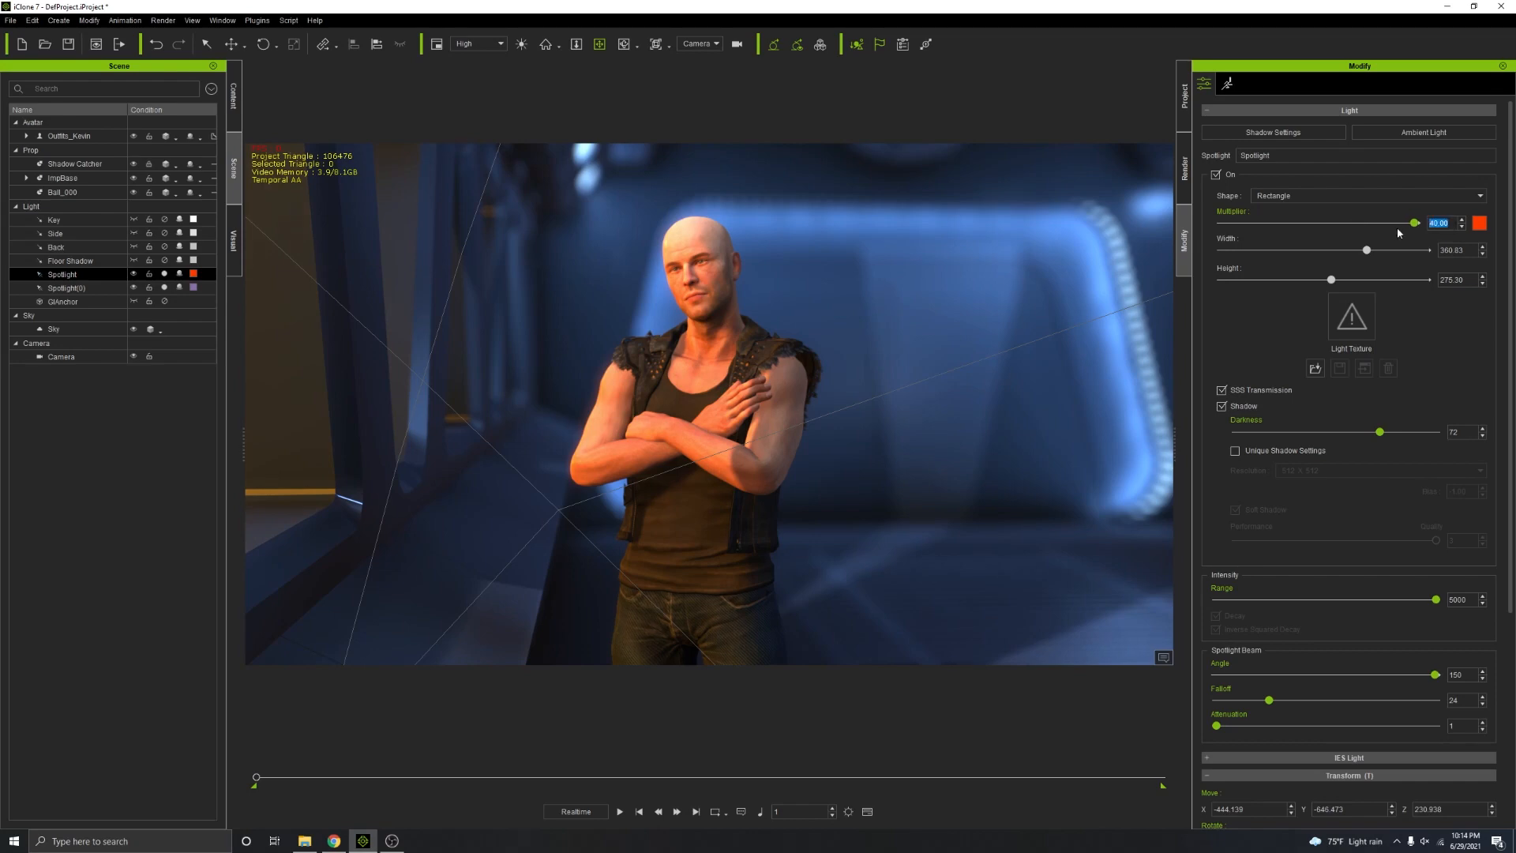
text(30)
key(Return)
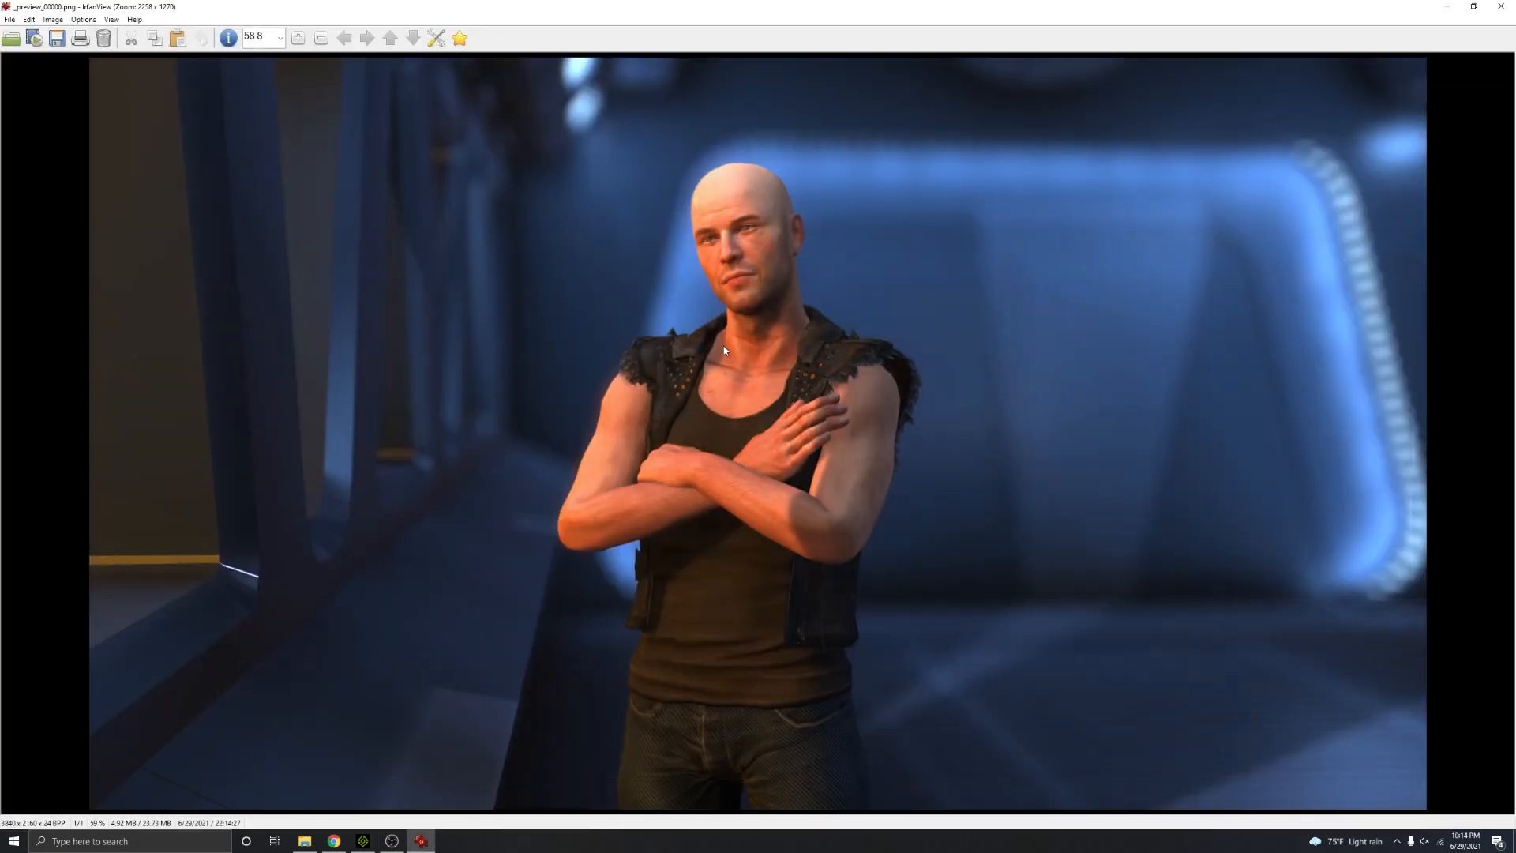
Step: Examine the rendered depth-of-field image in the image viewer at 100% zoom, including the character's face
click(279, 38)
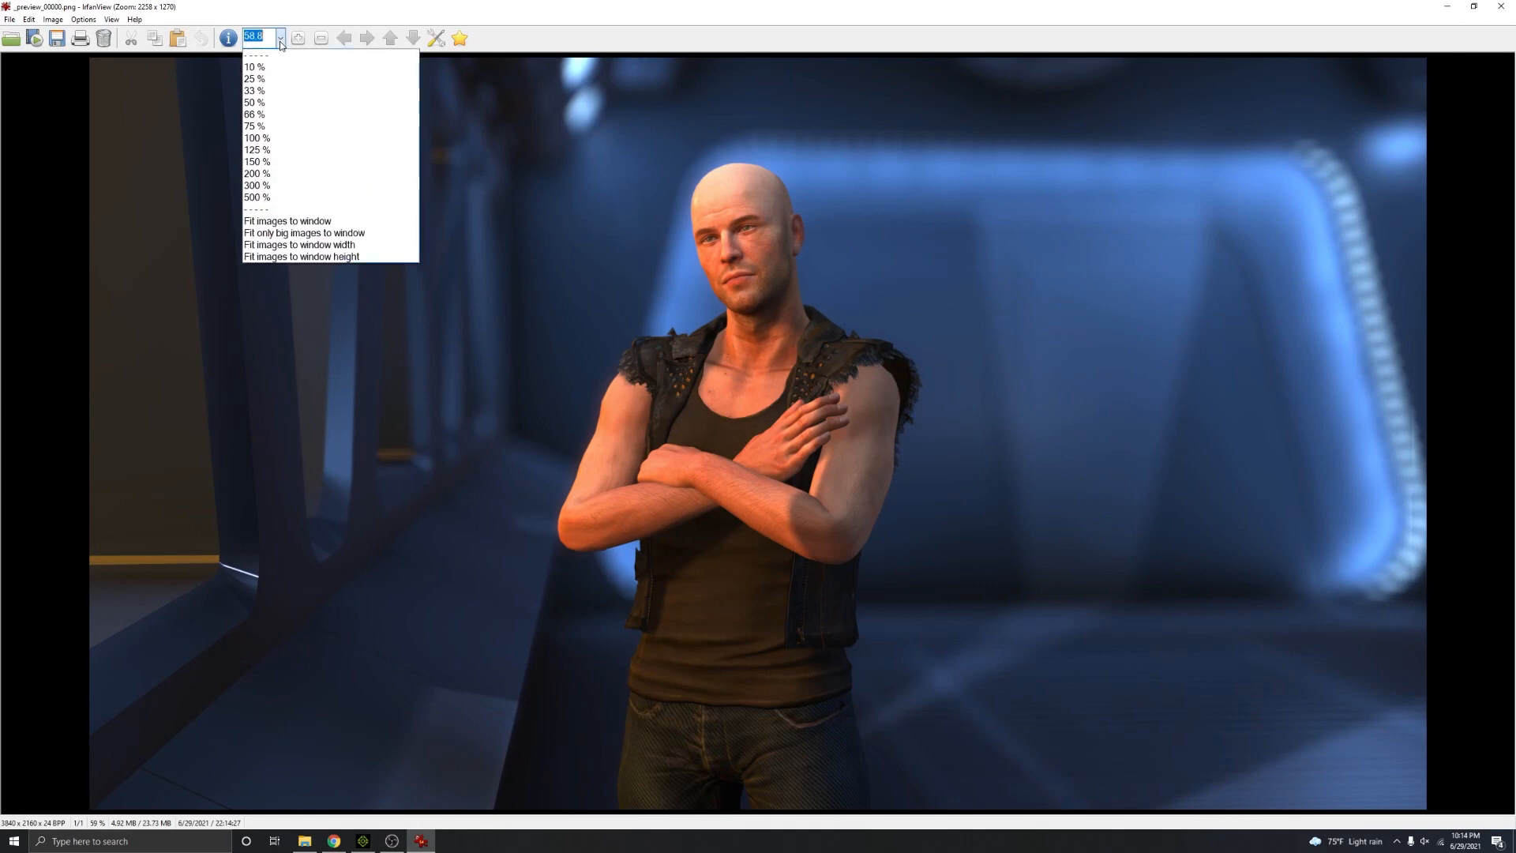
click(262, 139)
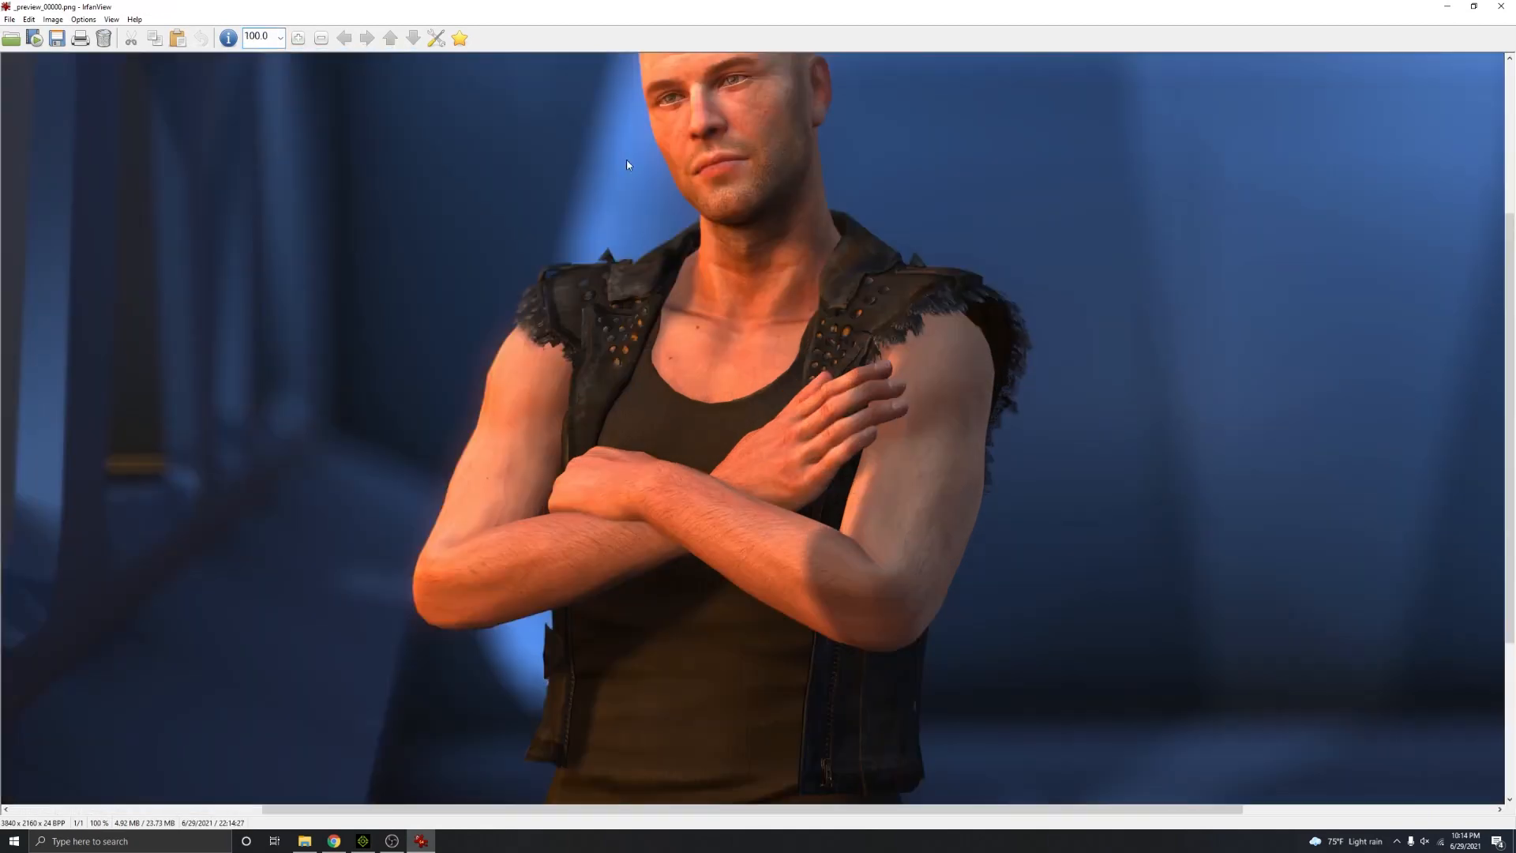
drag(1510, 279, 1510, 198)
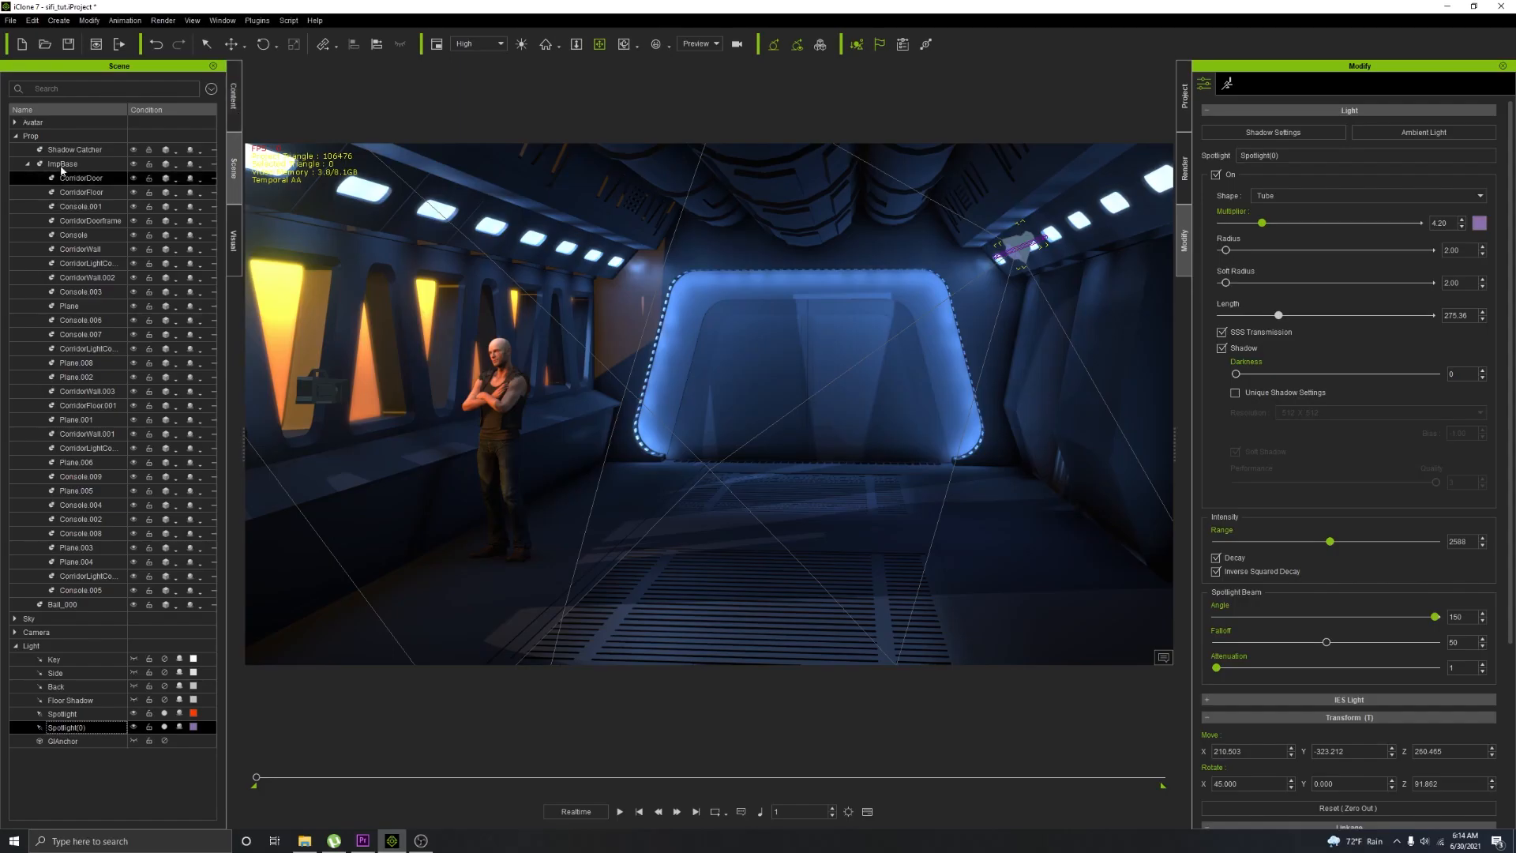
Step: Select the ImpBase corridor prop and pick the Lights material of a ceiling light panel beside the windows
click(62, 165)
click(1250, 83)
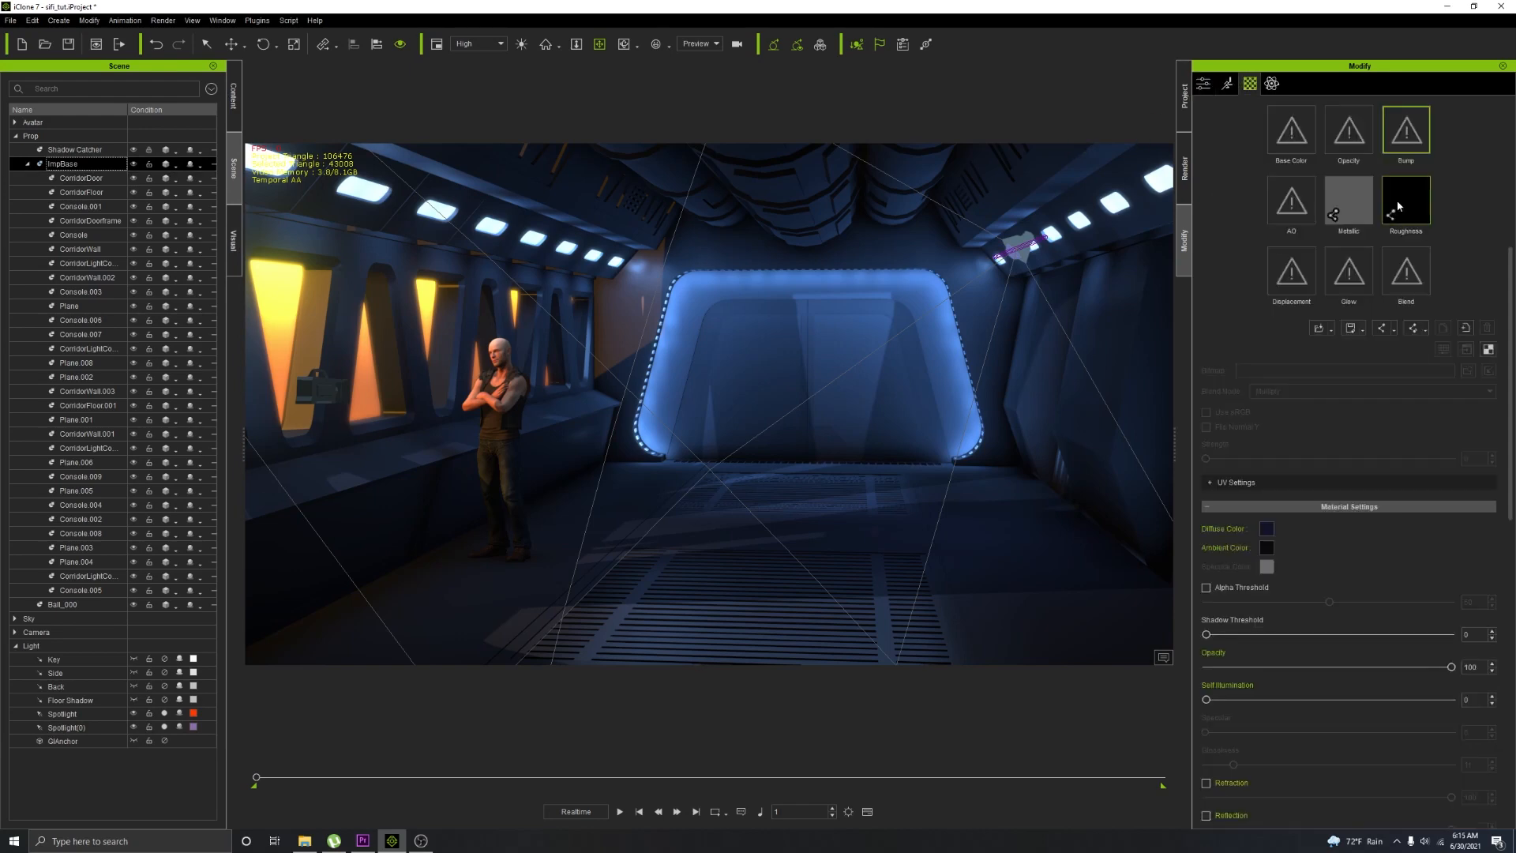
click(1446, 134)
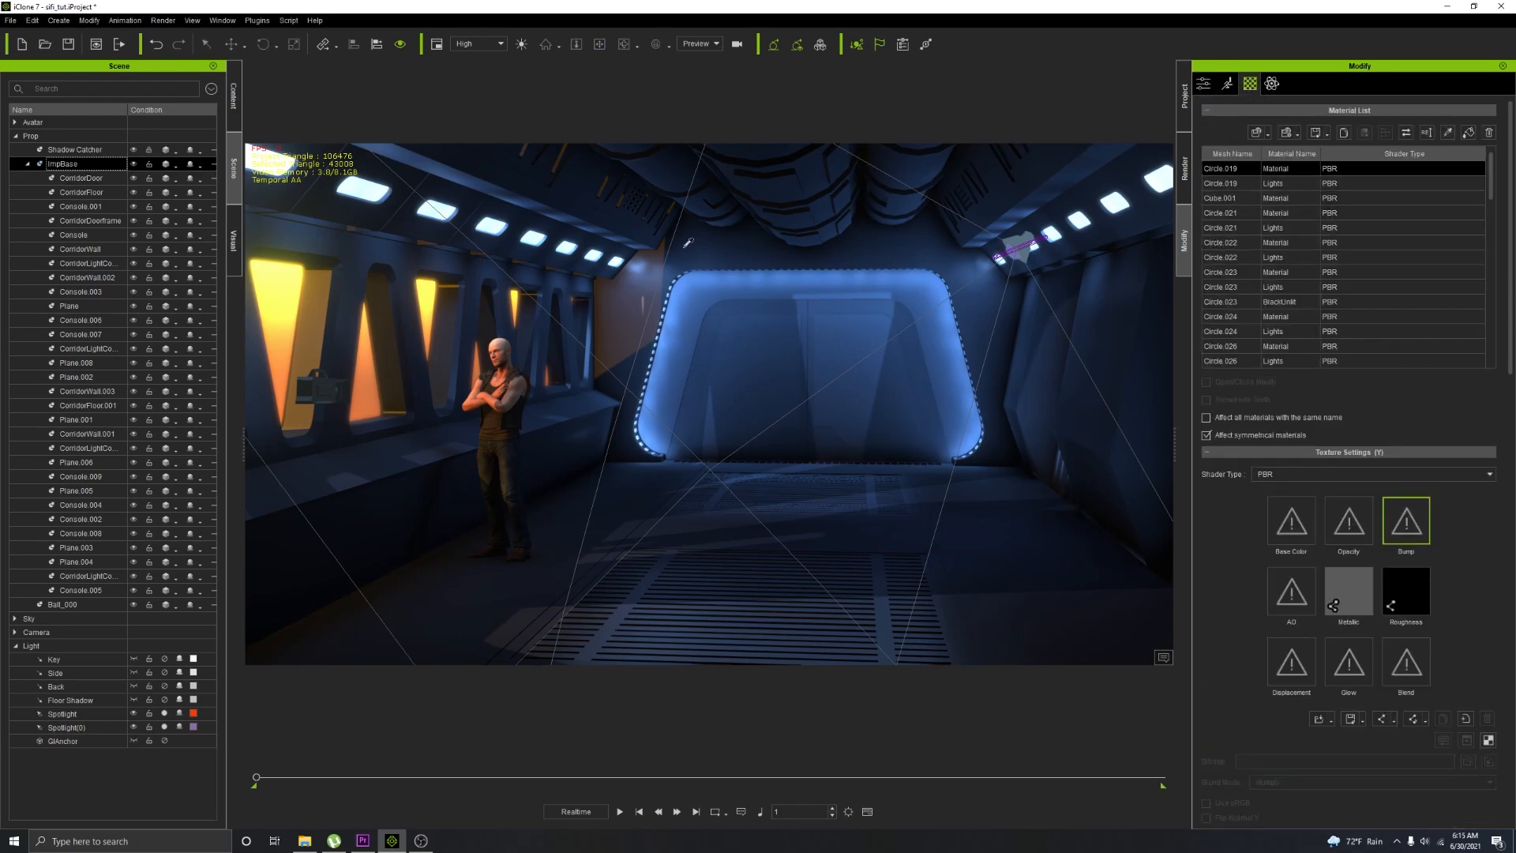
click(443, 209)
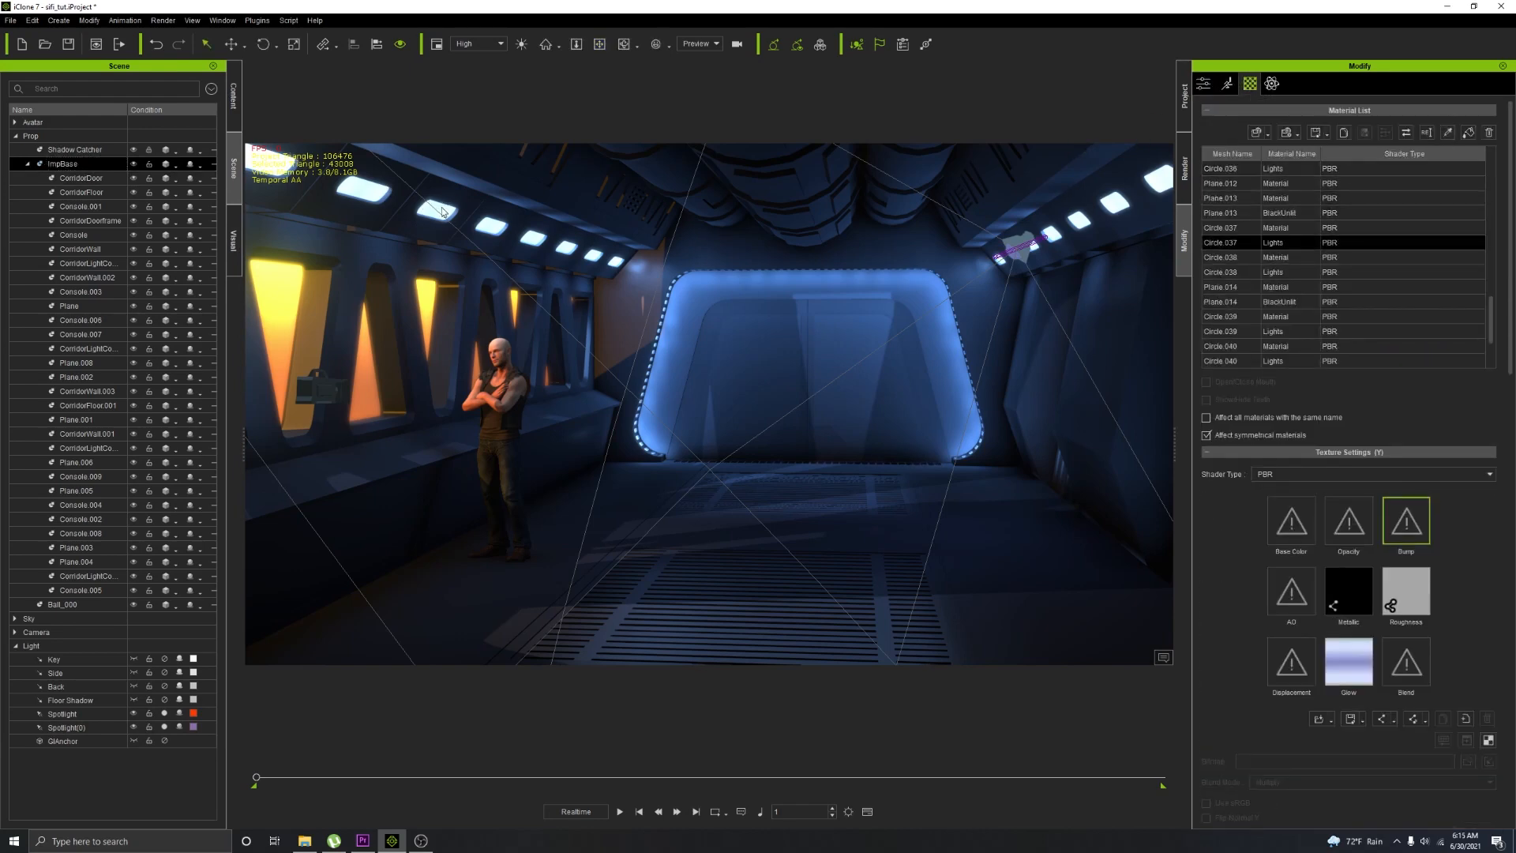
Step: Change the picked Lights material's diffuse color to green #10ff40 and save that green as a custom color
scroll(1403, 575, down, 5)
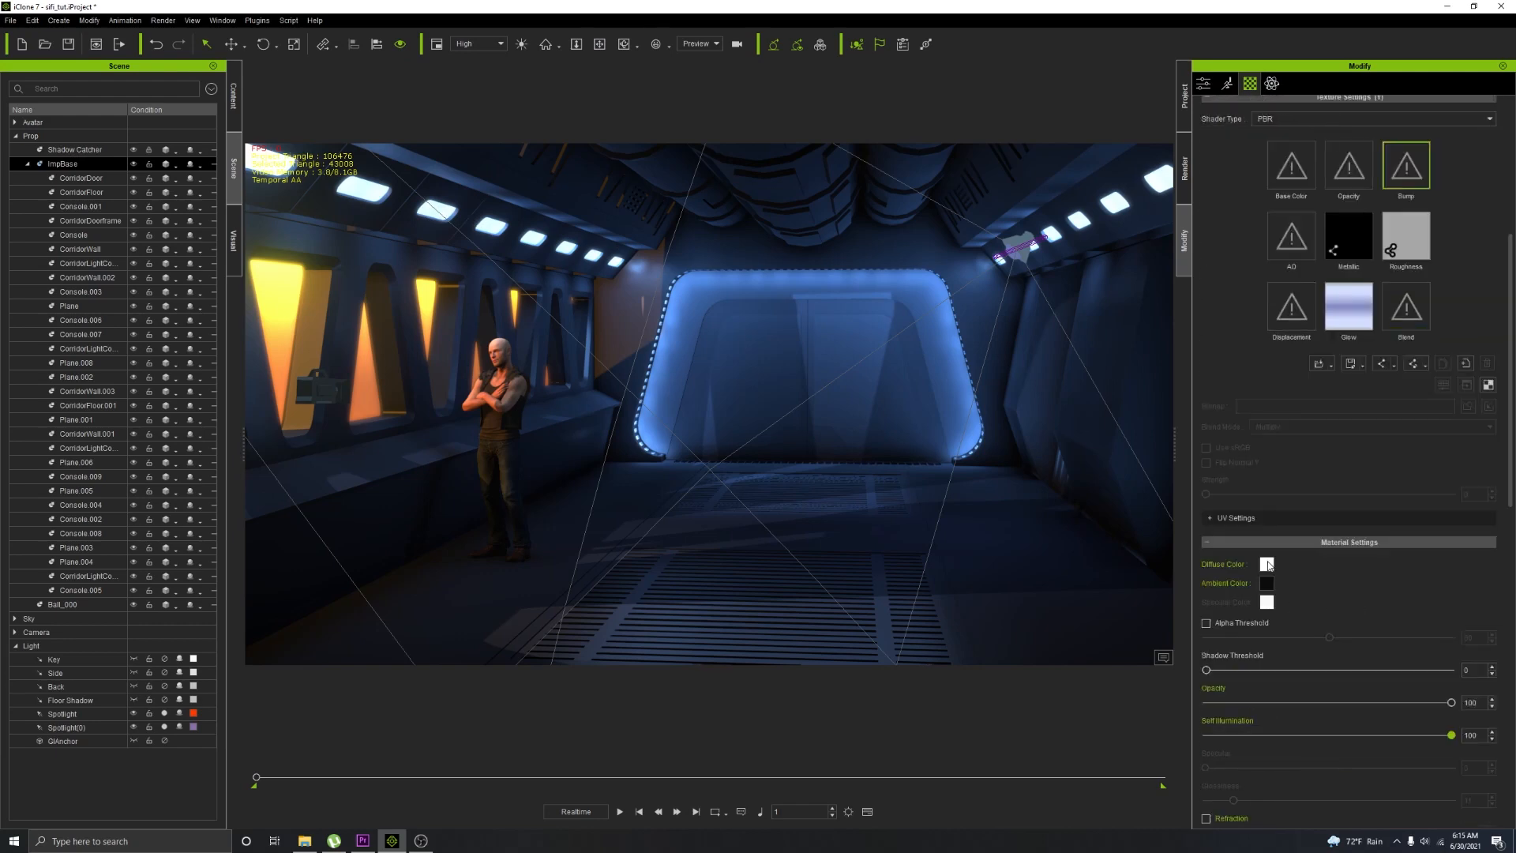
click(1267, 564)
drag(873, 338, 829, 320)
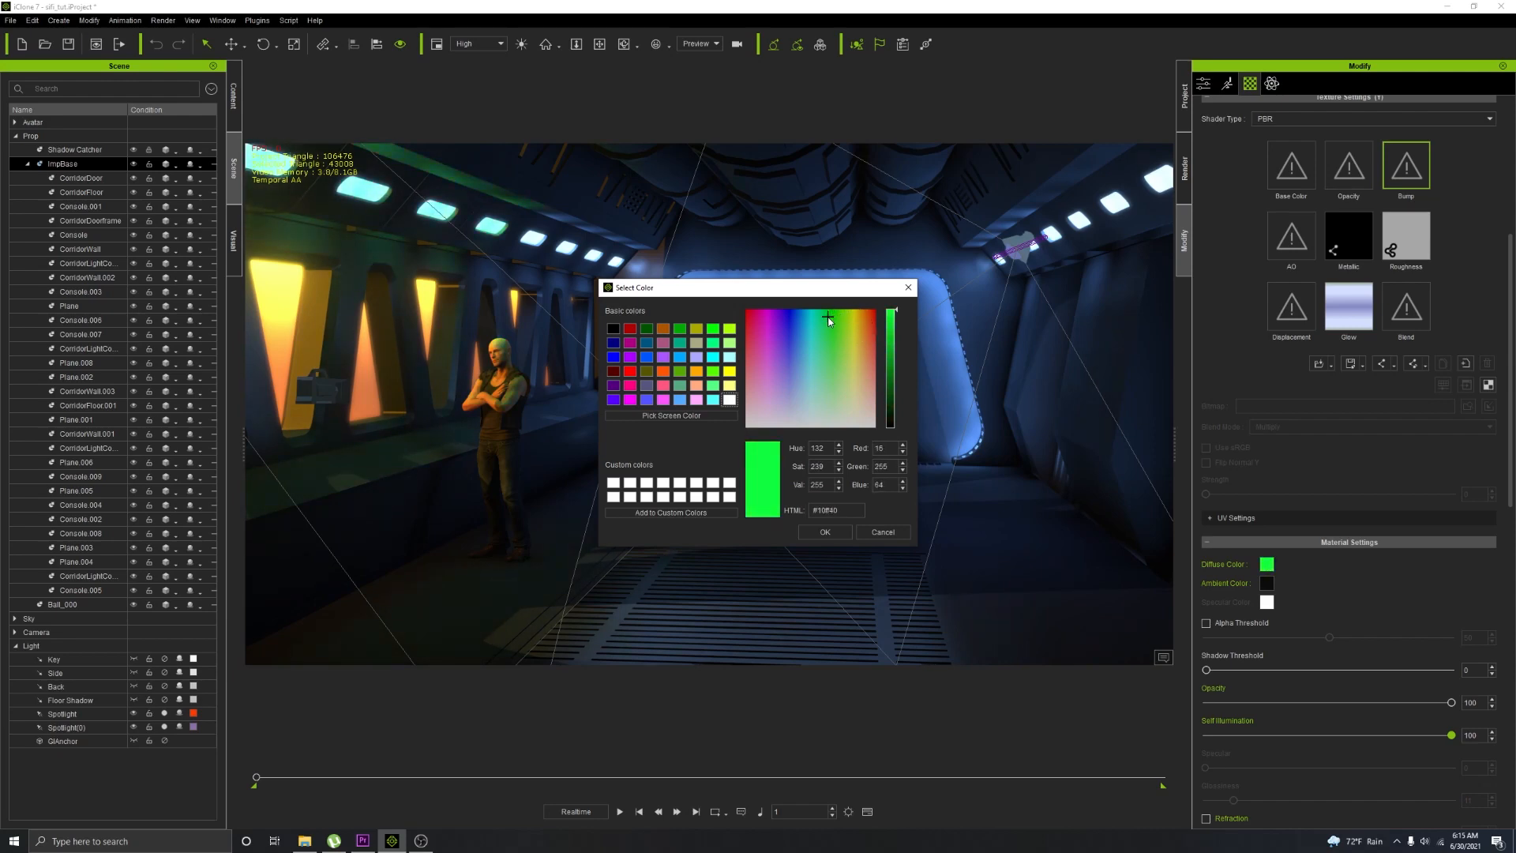
click(686, 512)
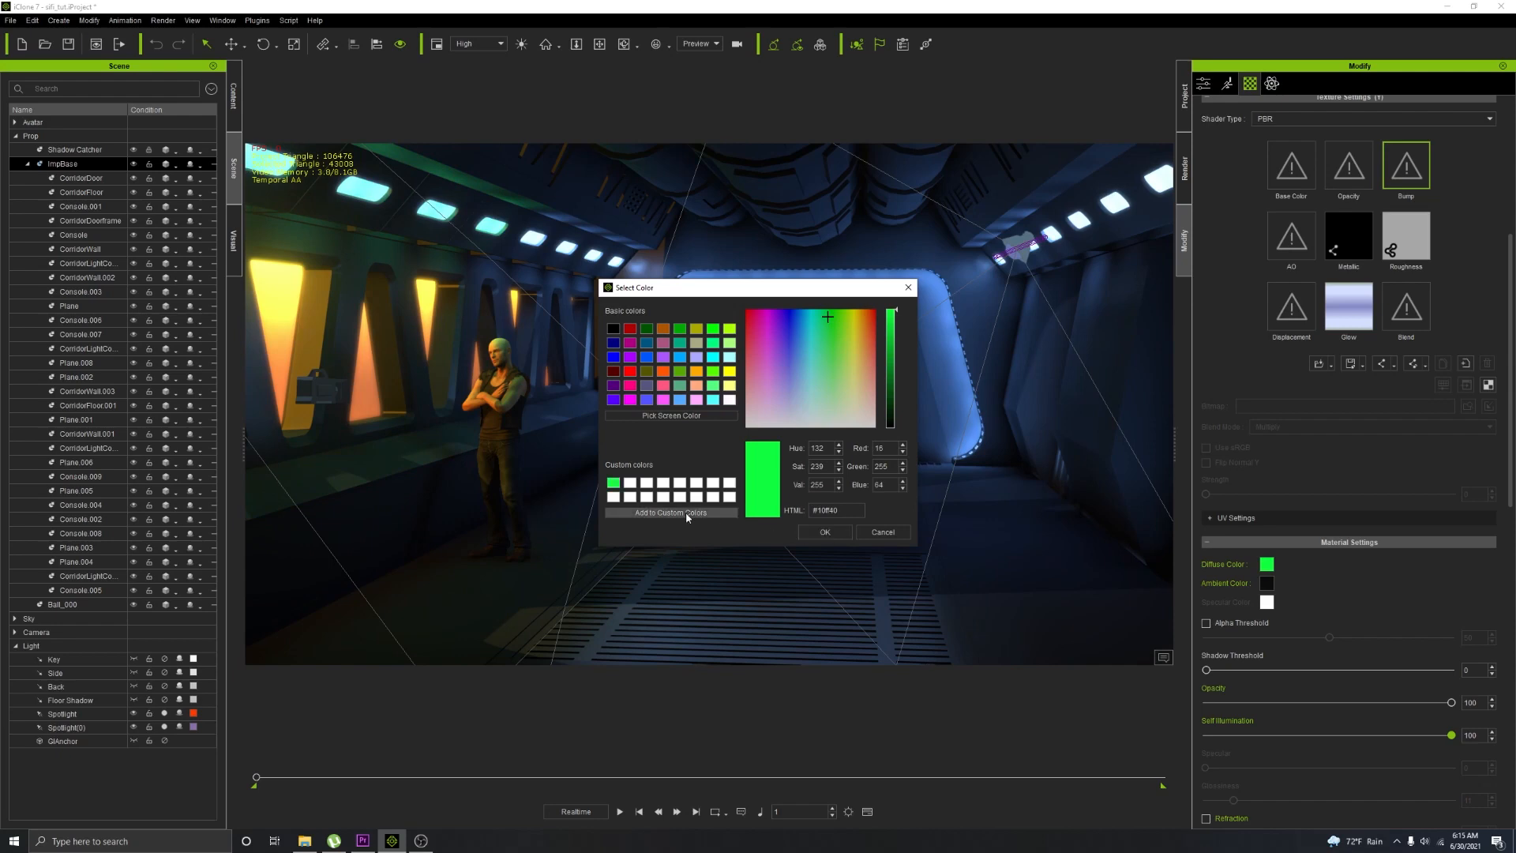
click(687, 513)
click(826, 531)
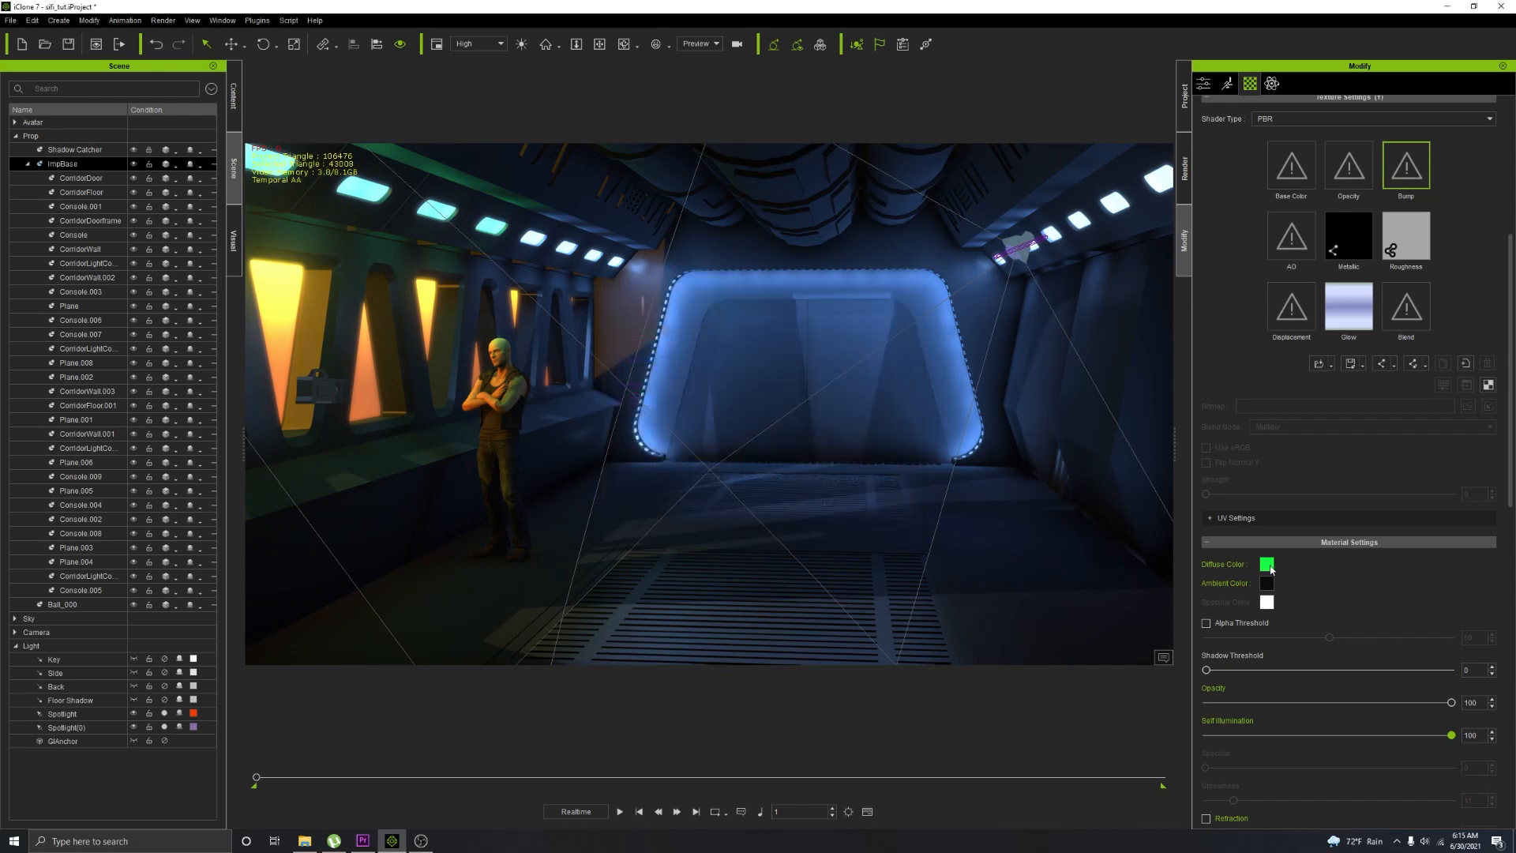
Step: Sort the ImpBase material list by material name to group all the Lights entries together
scroll(1348, 310, up, 5)
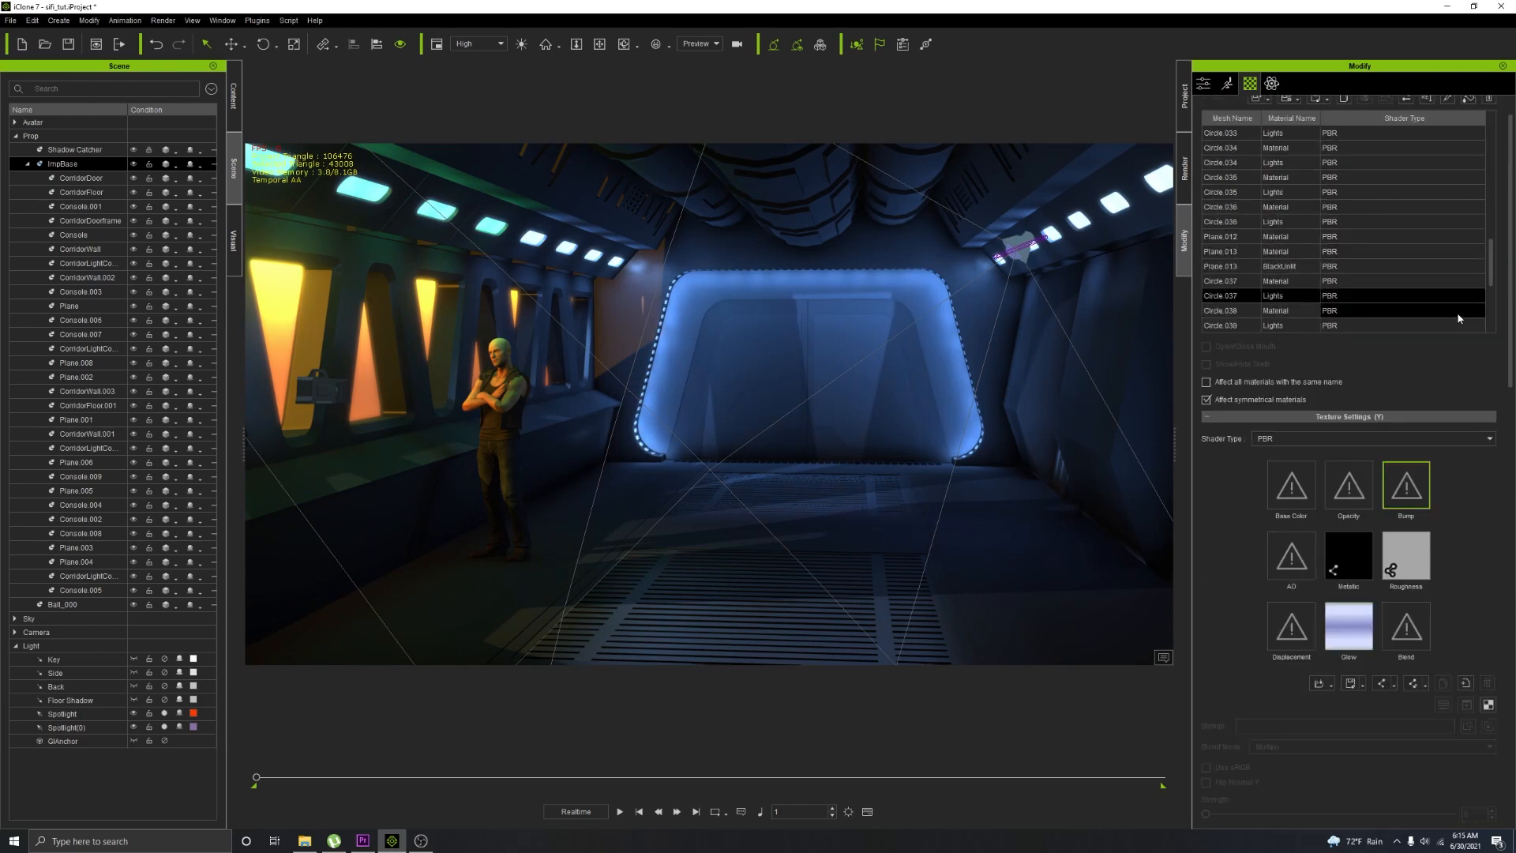
scroll(1395, 236, up, 5)
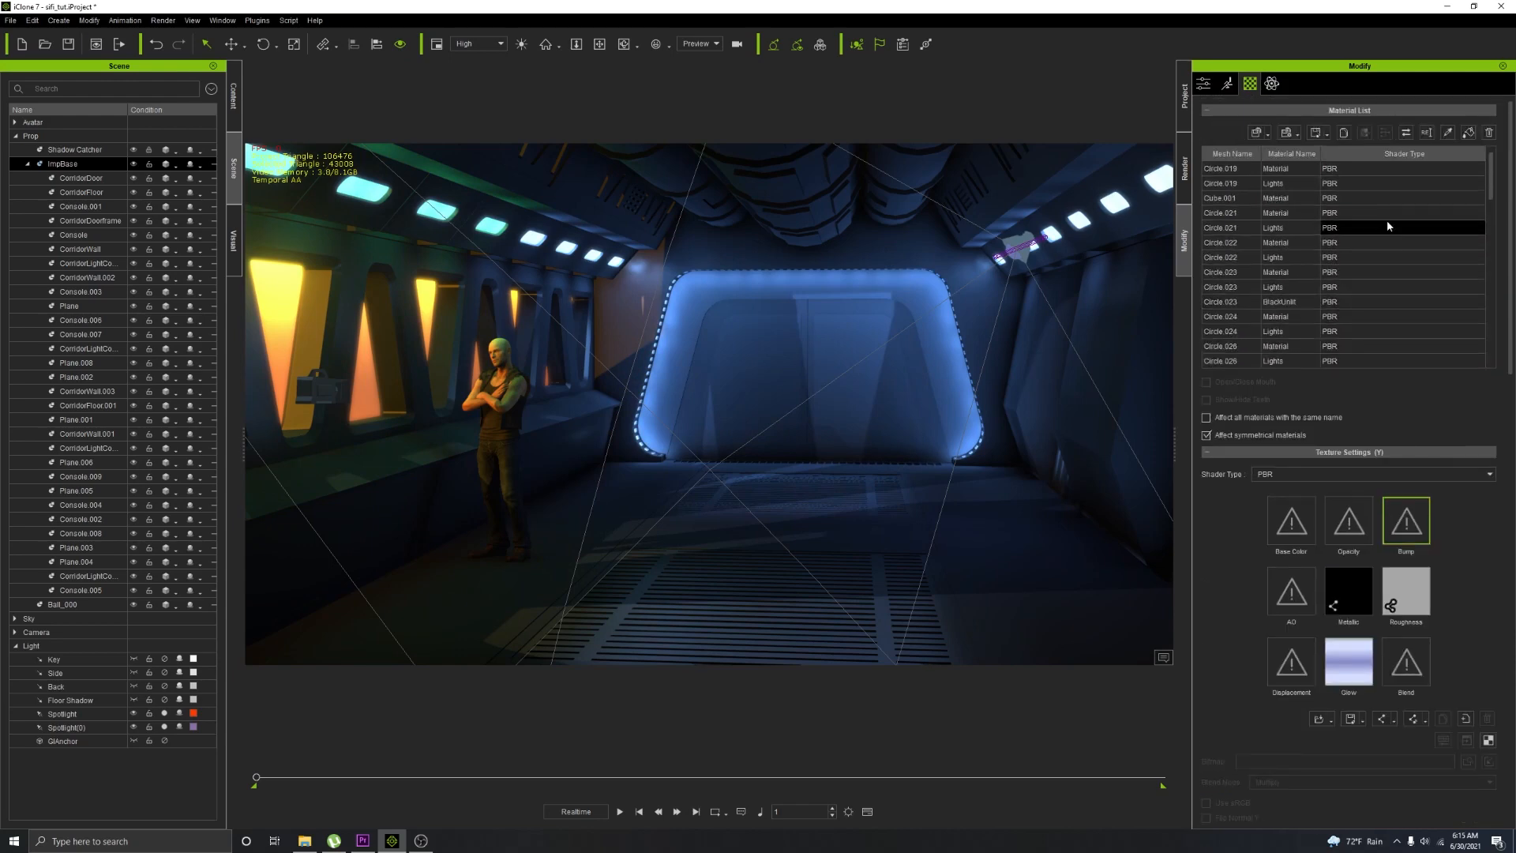
scroll(1387, 221, up, 3)
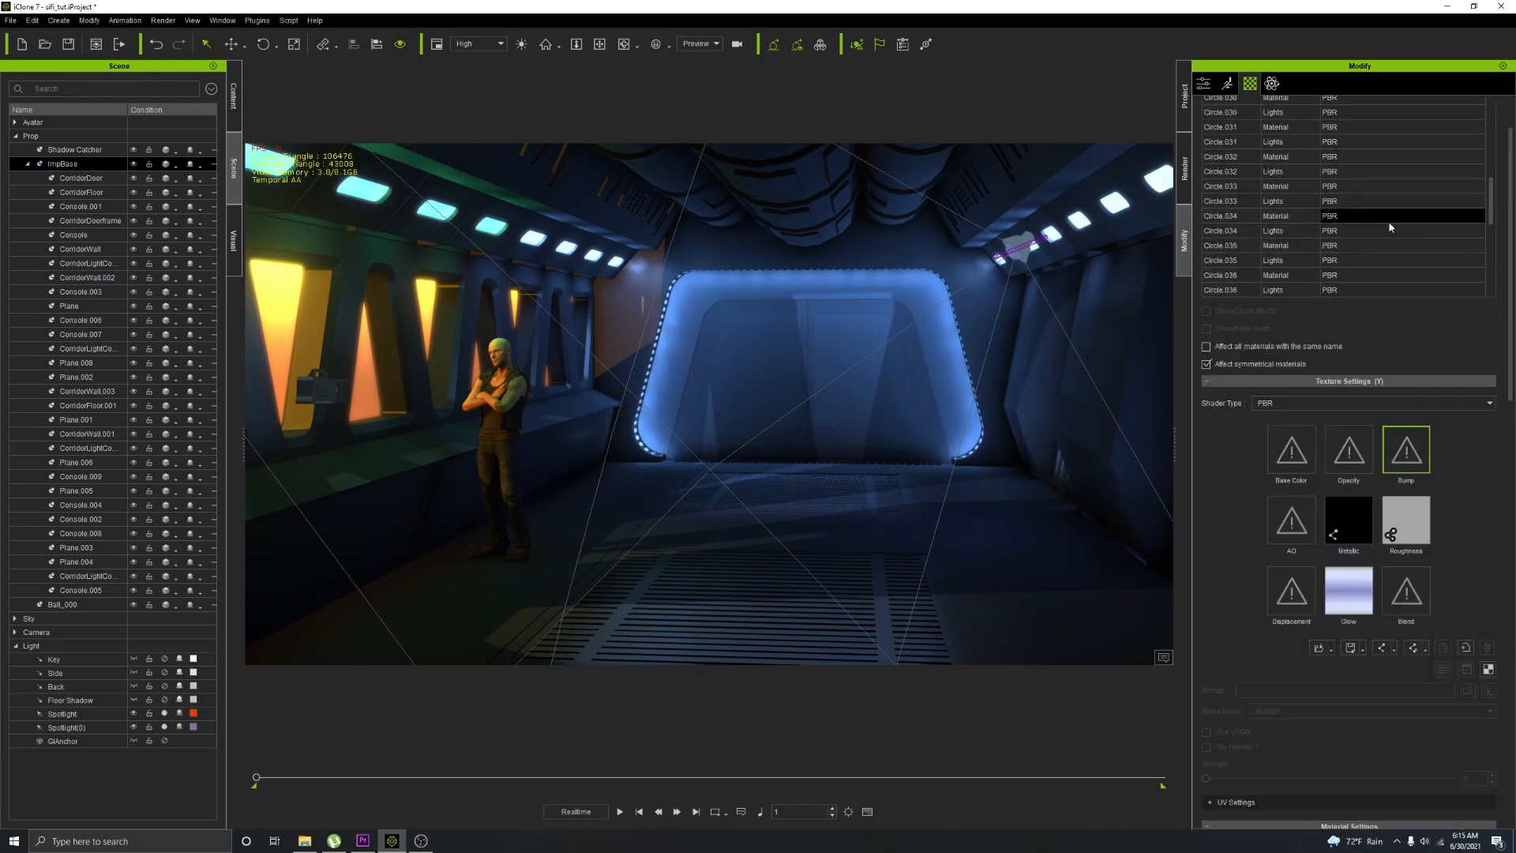
click(1271, 155)
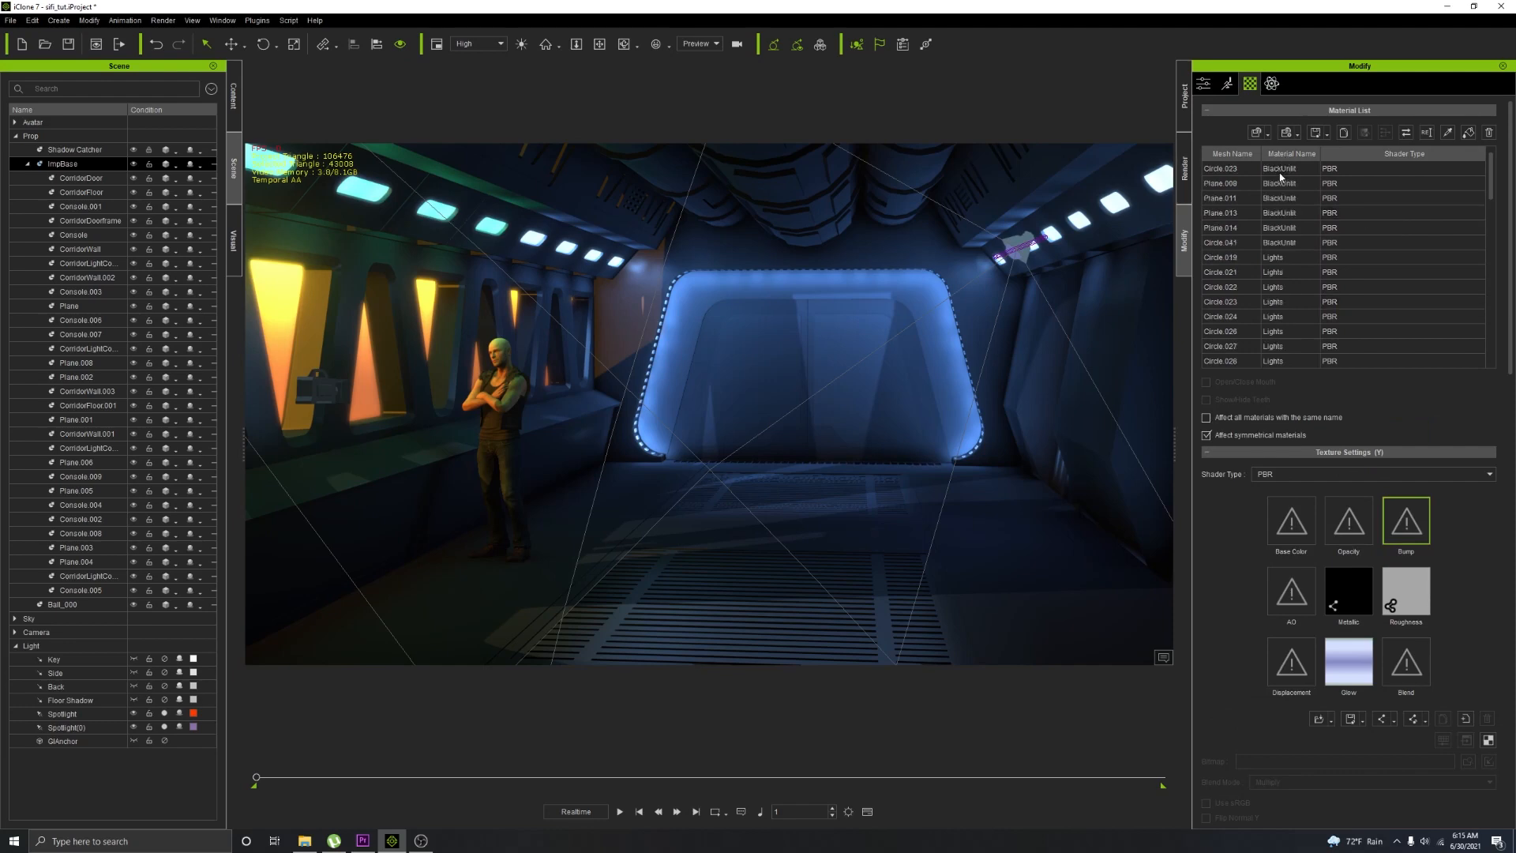
scroll(1288, 261, down, 5)
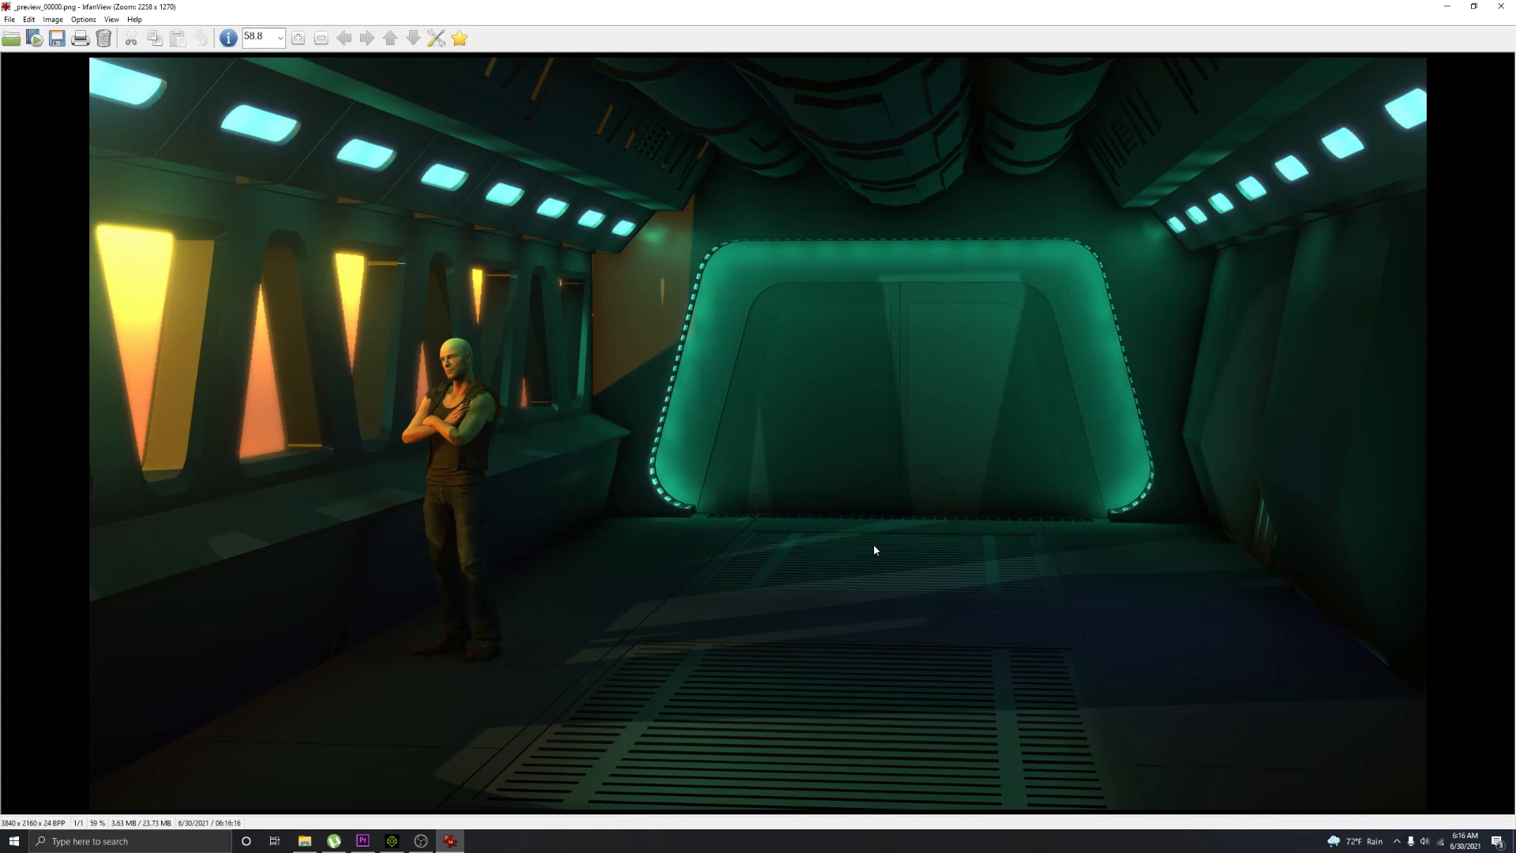
Step: Examine the green-lit corridor render in the image viewer, zooming in on the doorway's lights and panels, and close the viewer
scroll(336, 423, up, 5)
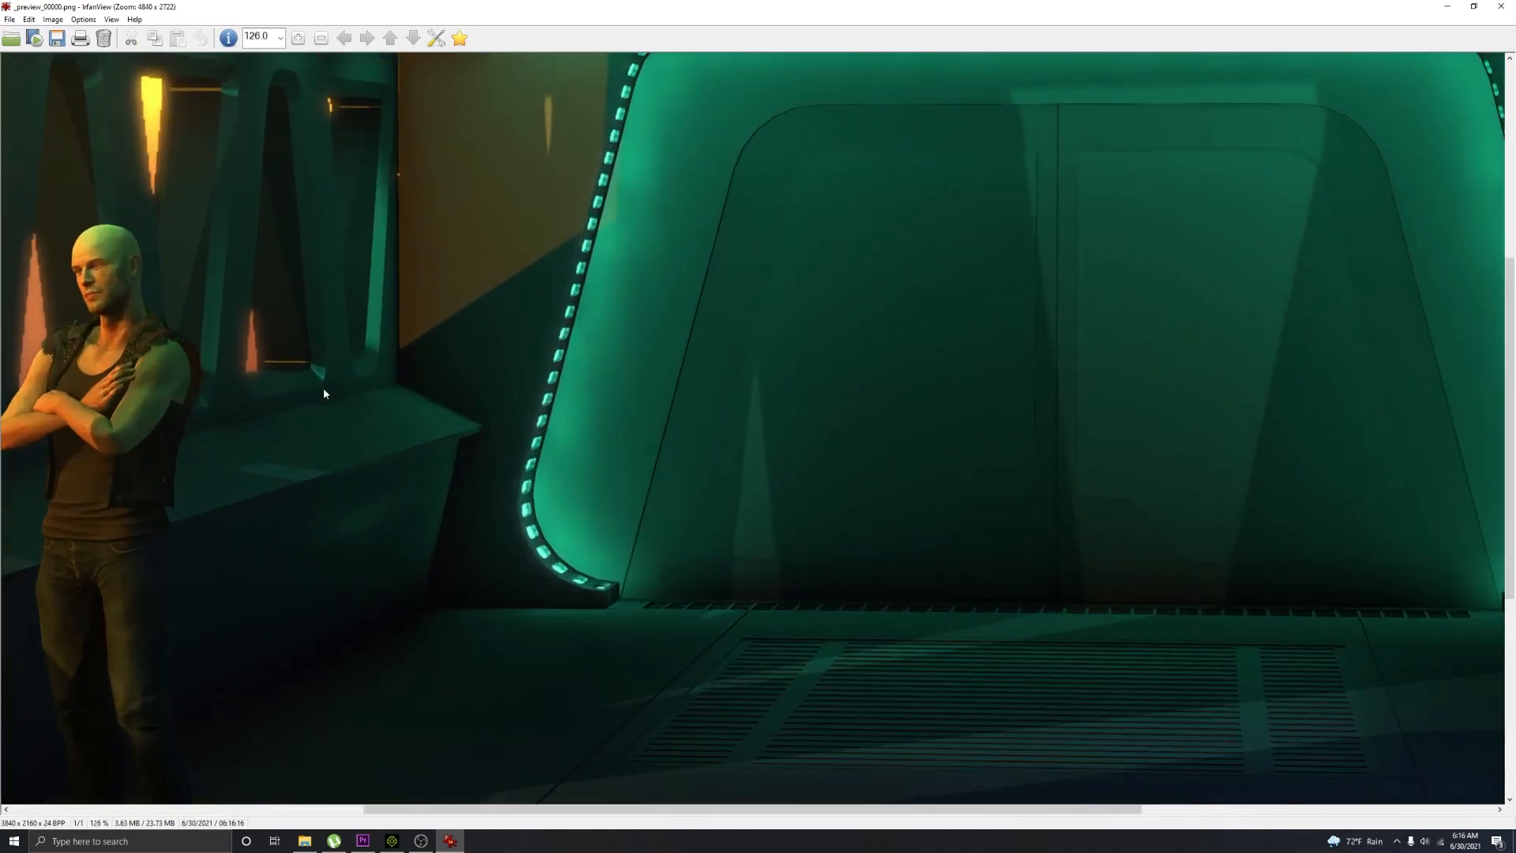
mouse_move(292, 386)
mouse_down()
mouse_move(345, 402)
mouse_move(306, 396)
mouse_up()
right_drag(300, 392, 354, 409)
click(315, 397)
scroll(789, 465, up, 2)
scroll(850, 491, up, 1)
scroll(932, 356, up, 1)
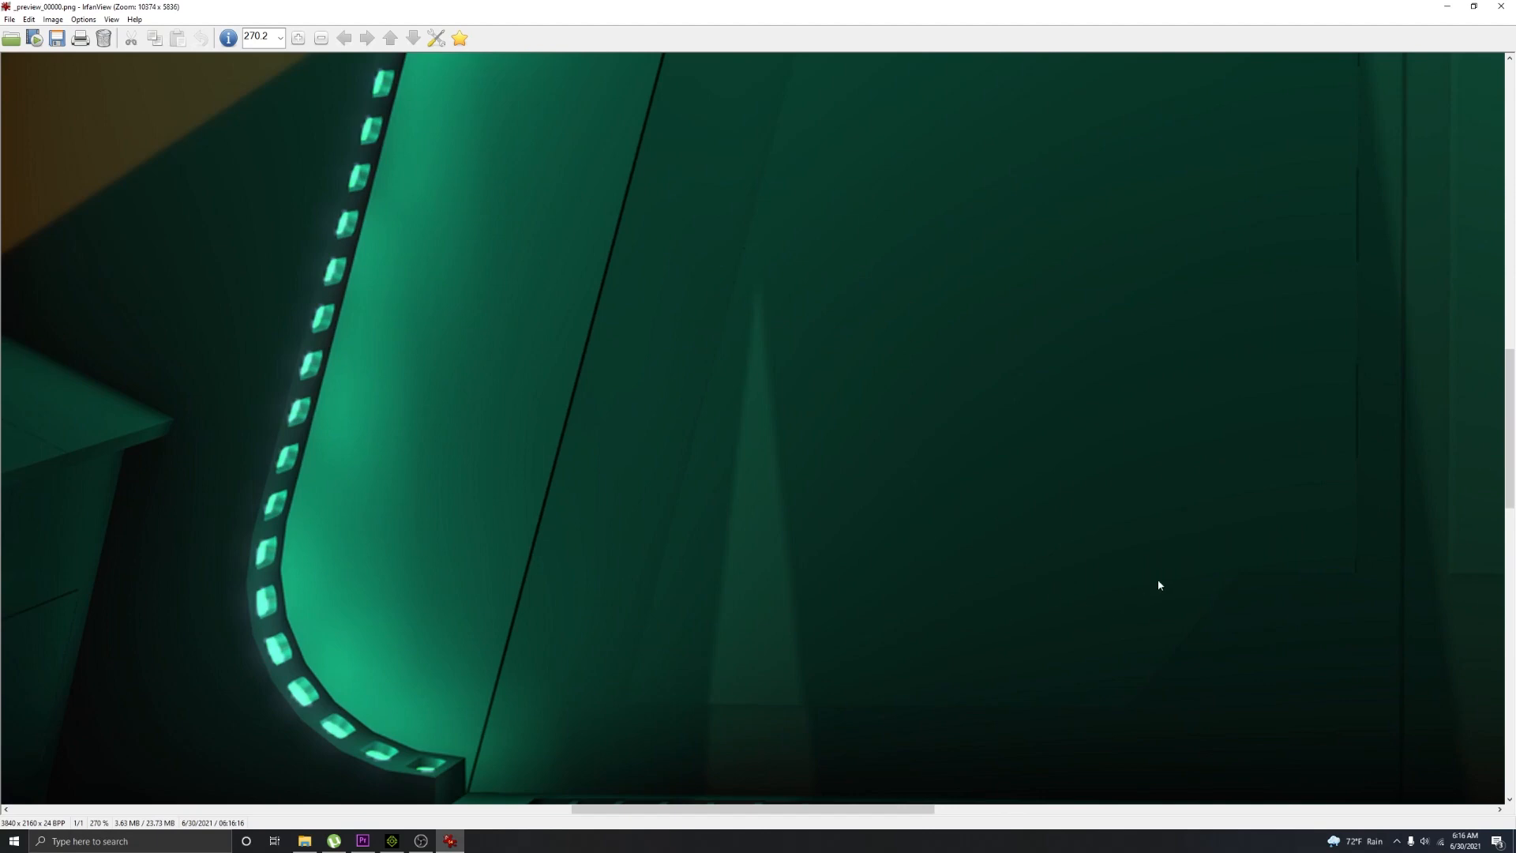
right_drag(1158, 581, 413, 594)
right_drag(1105, 600, 833, 777)
right_drag(1182, 674, 1097, 751)
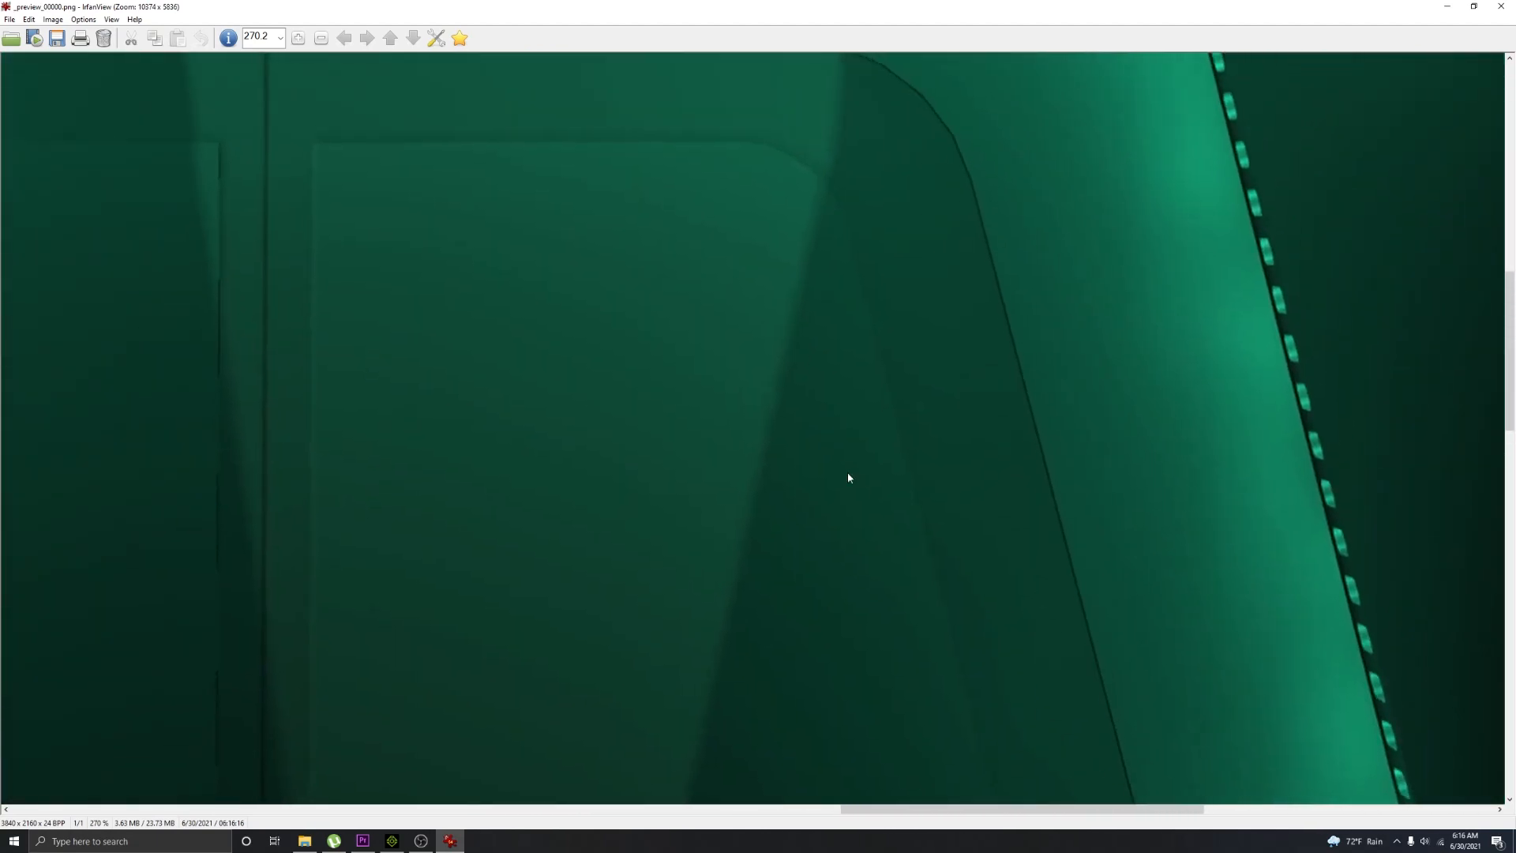
right_drag(790, 94, 1182, 454)
right_drag(731, 440, 903, 247)
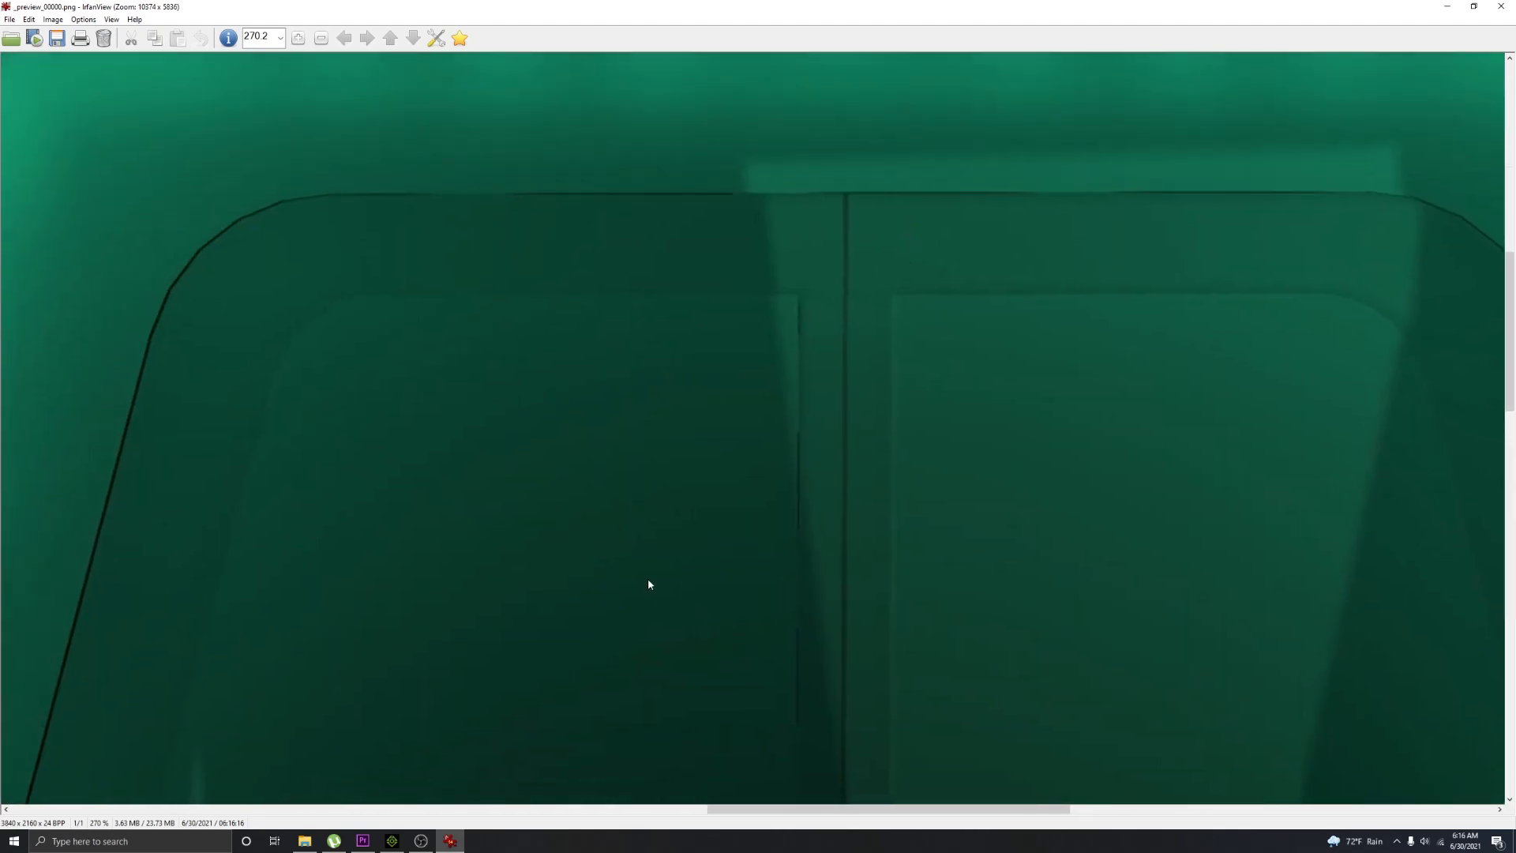
click(1502, 7)
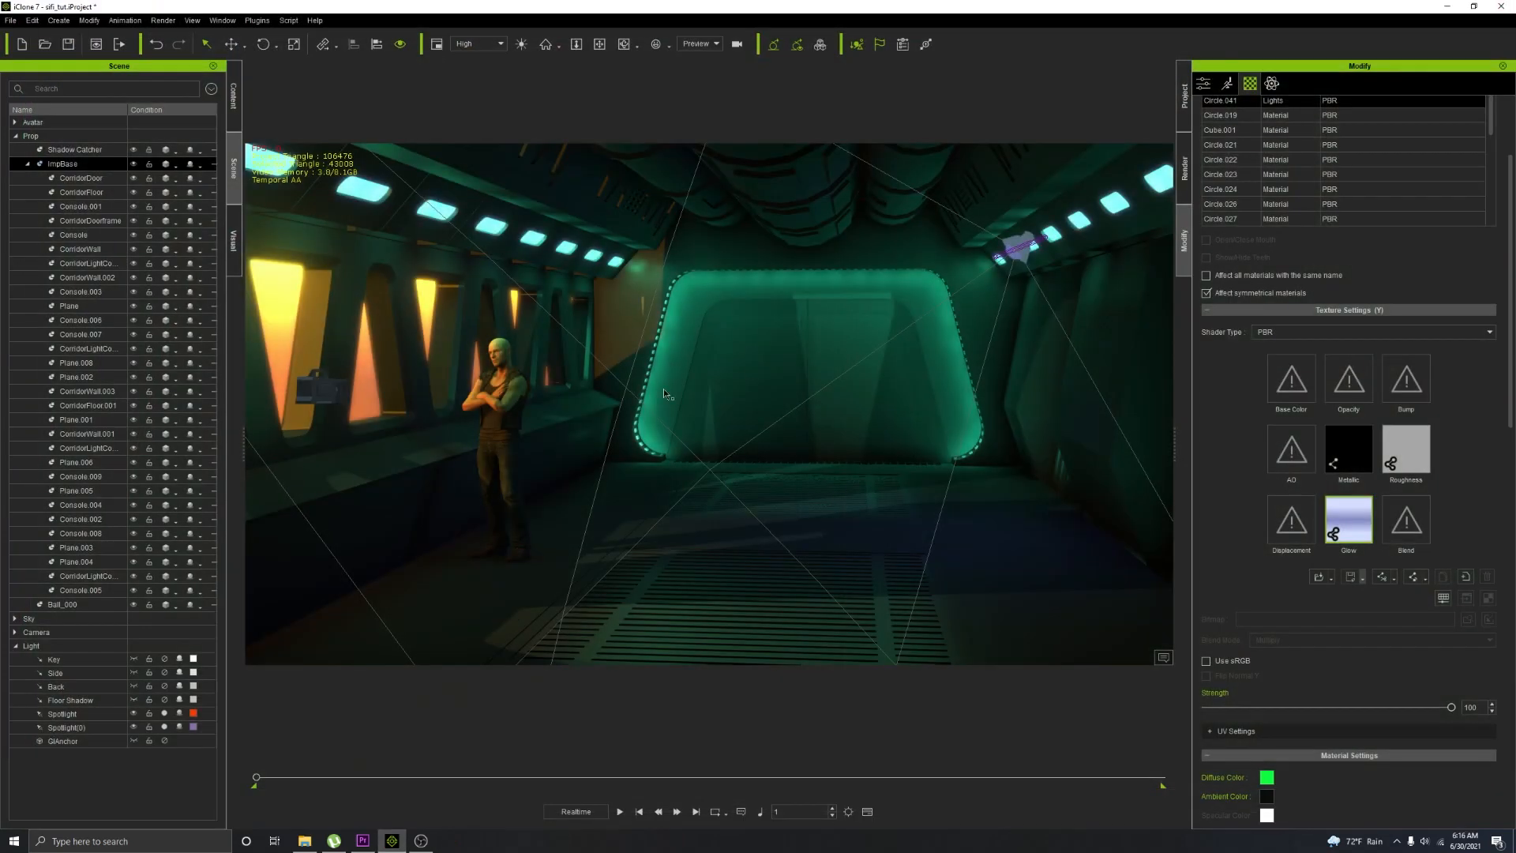
Step: Add the Static Noise (Smooth Color Banding) post effect to the scene's effect list
click(234, 241)
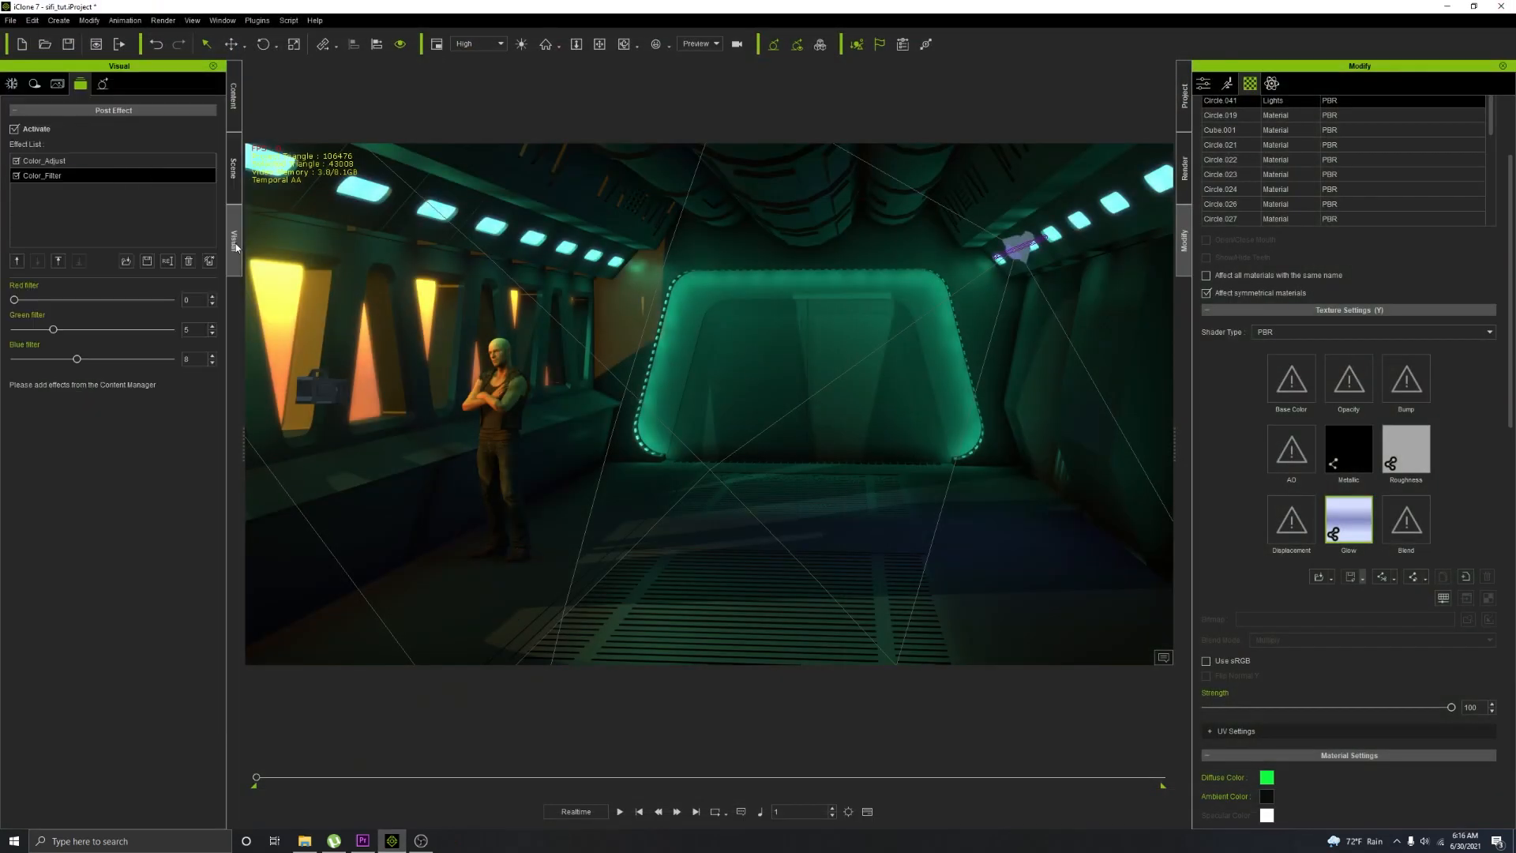
click(127, 262)
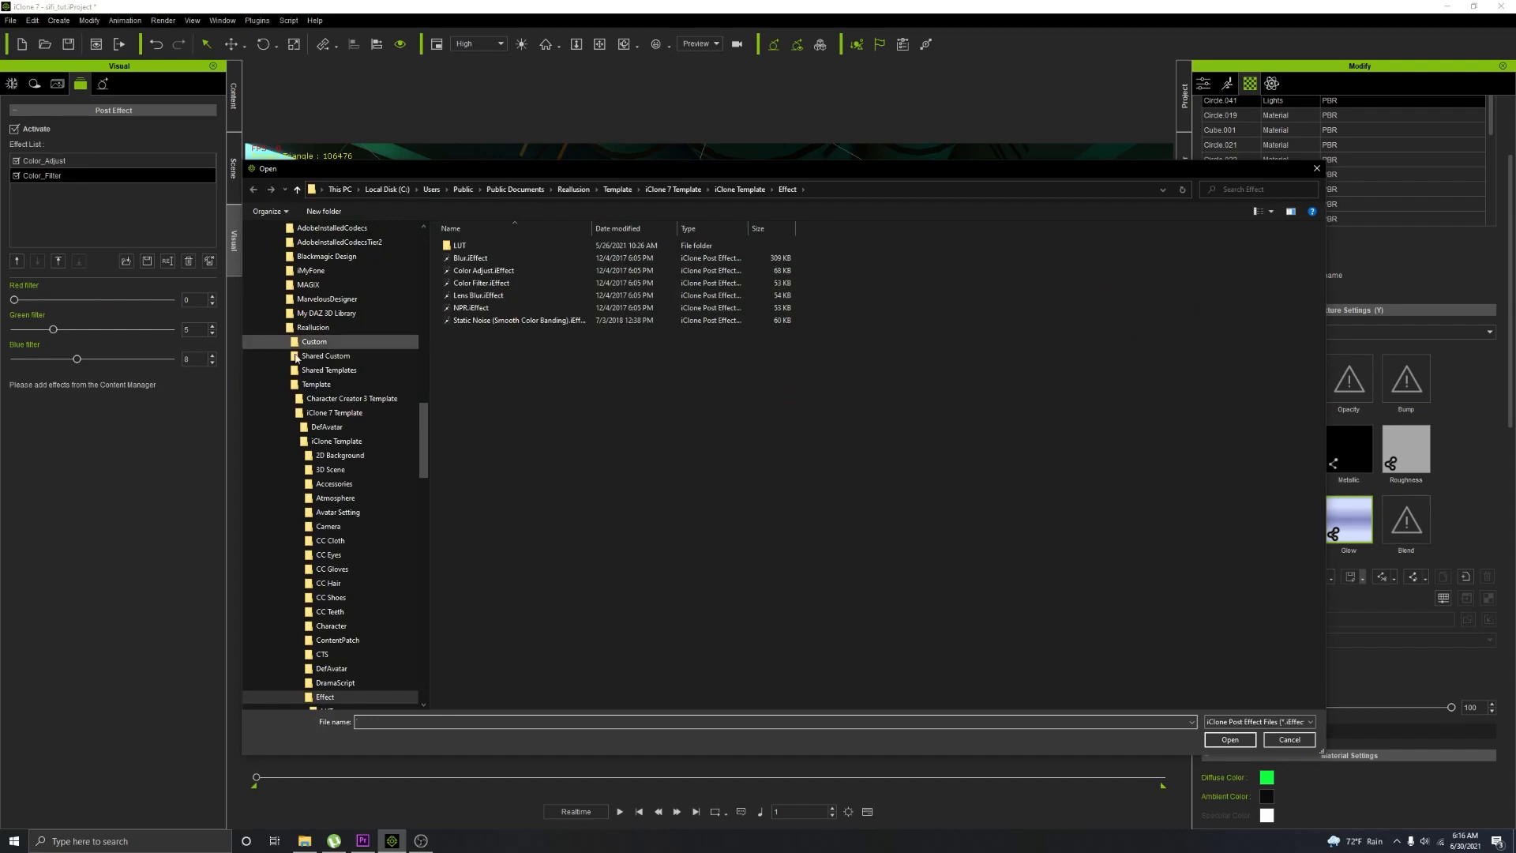
double_click(506, 321)
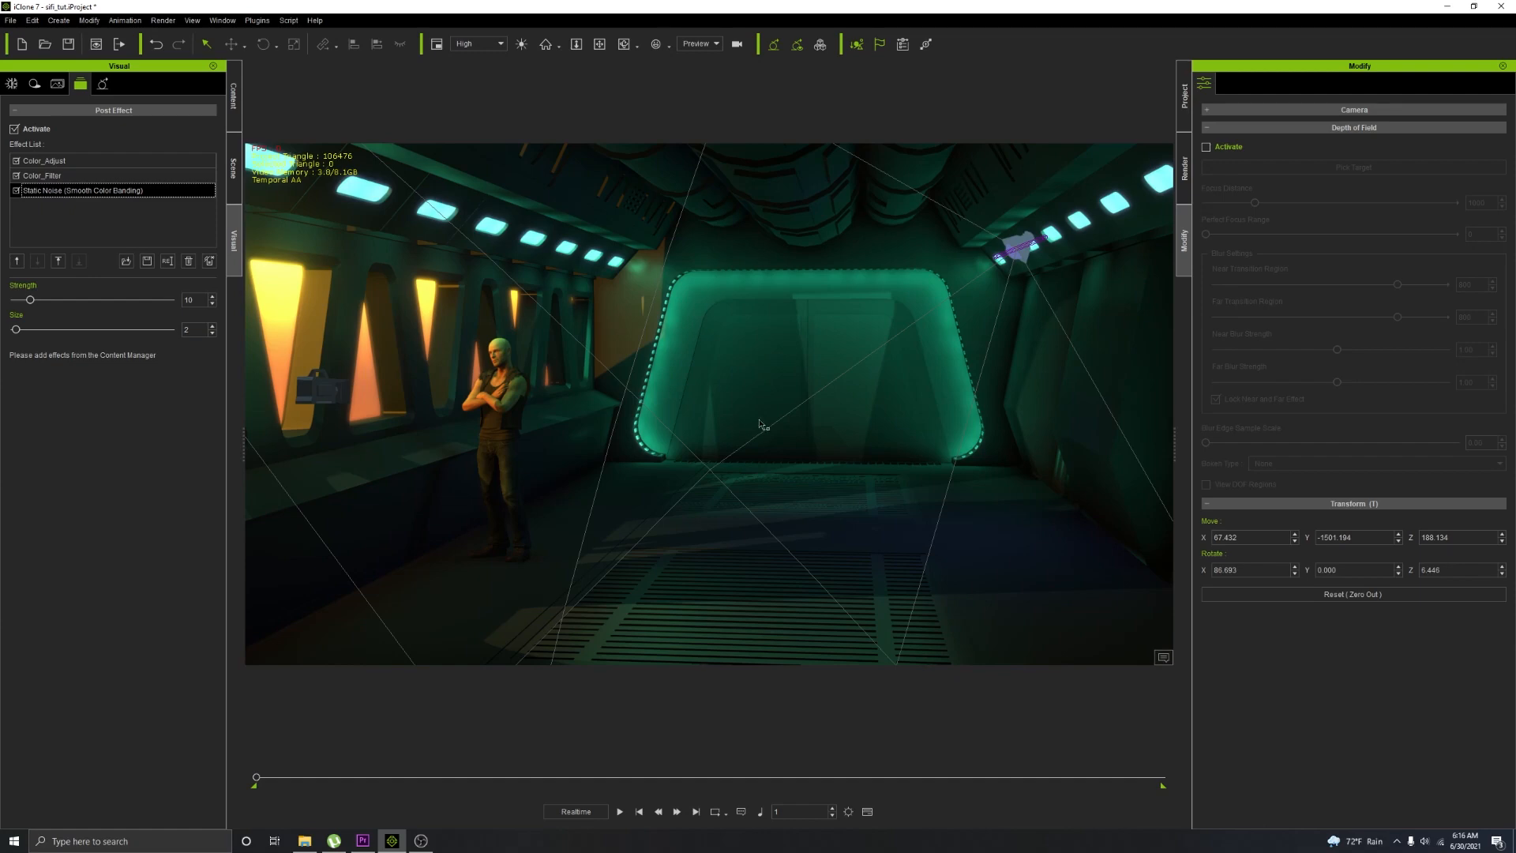
Step: Render a closer view of the green-lit corridor and examine the door frame, character and windows in the image viewer
scroll(793, 397, up, 5)
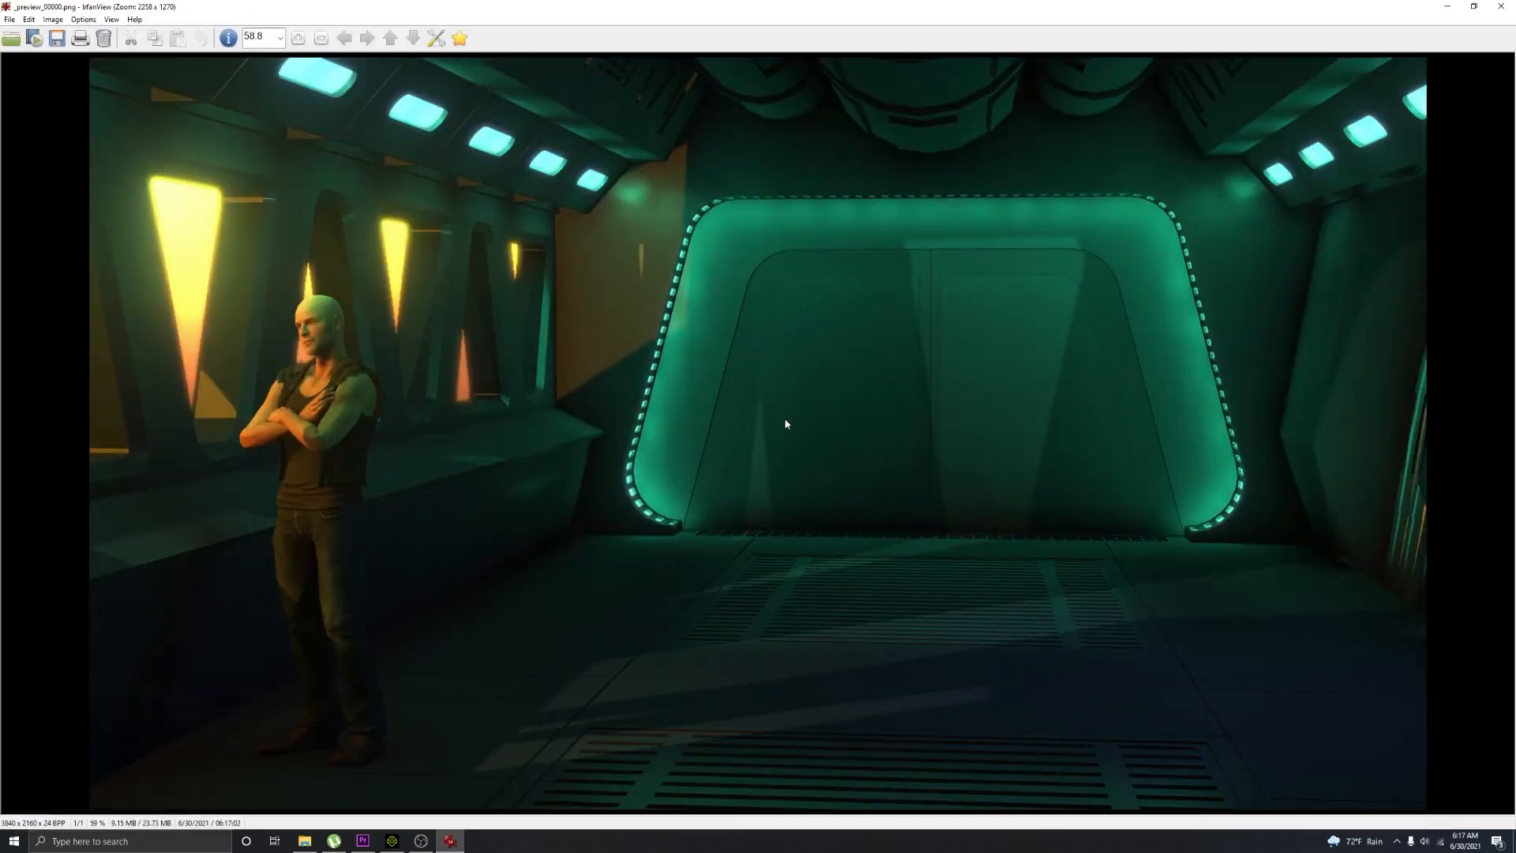
scroll(785, 420, up, 6)
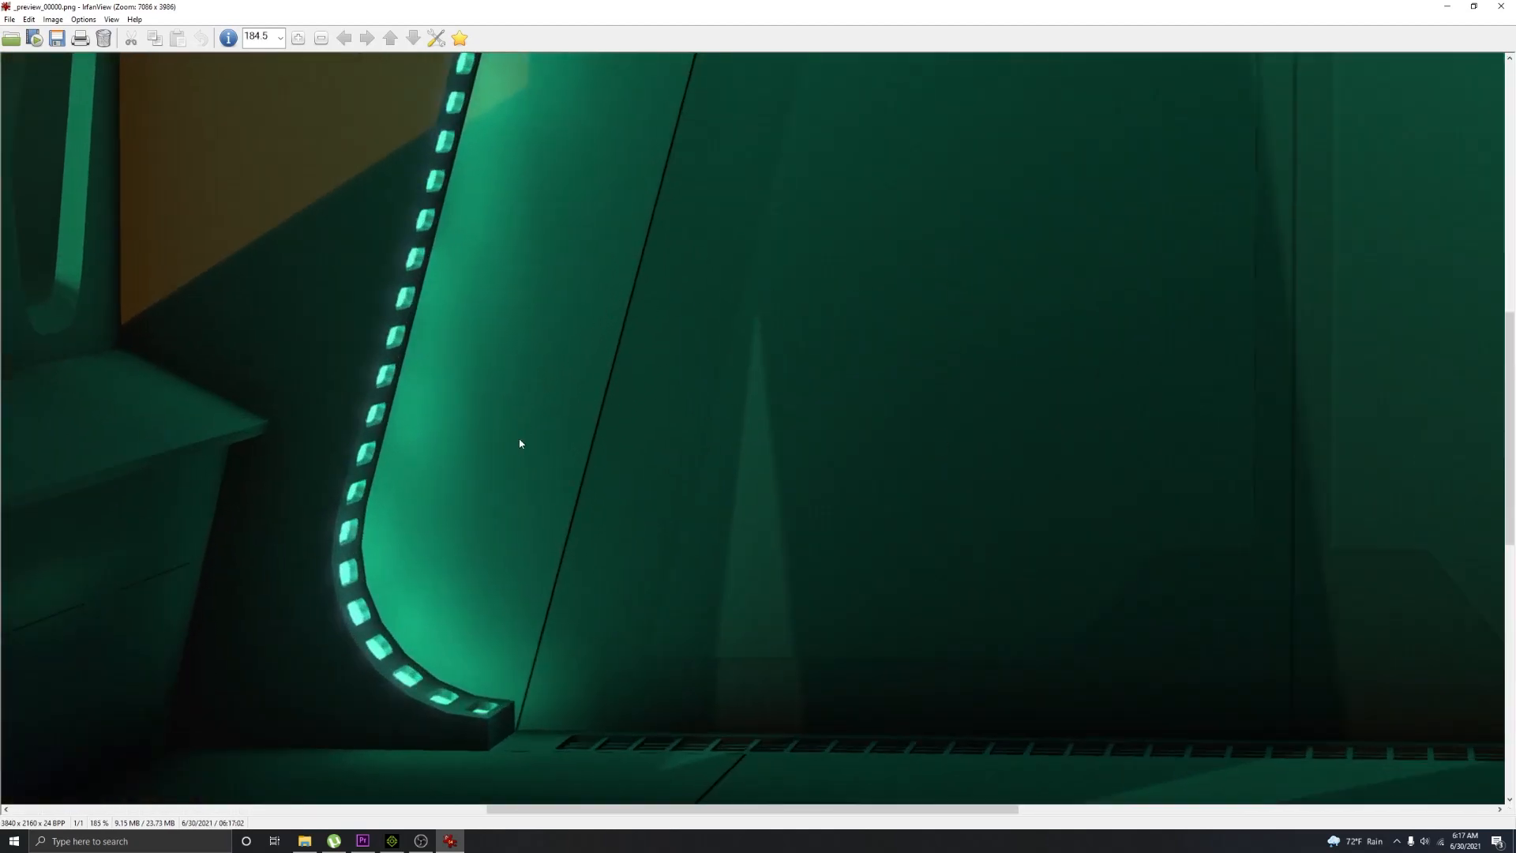
scroll(916, 480, down, 5)
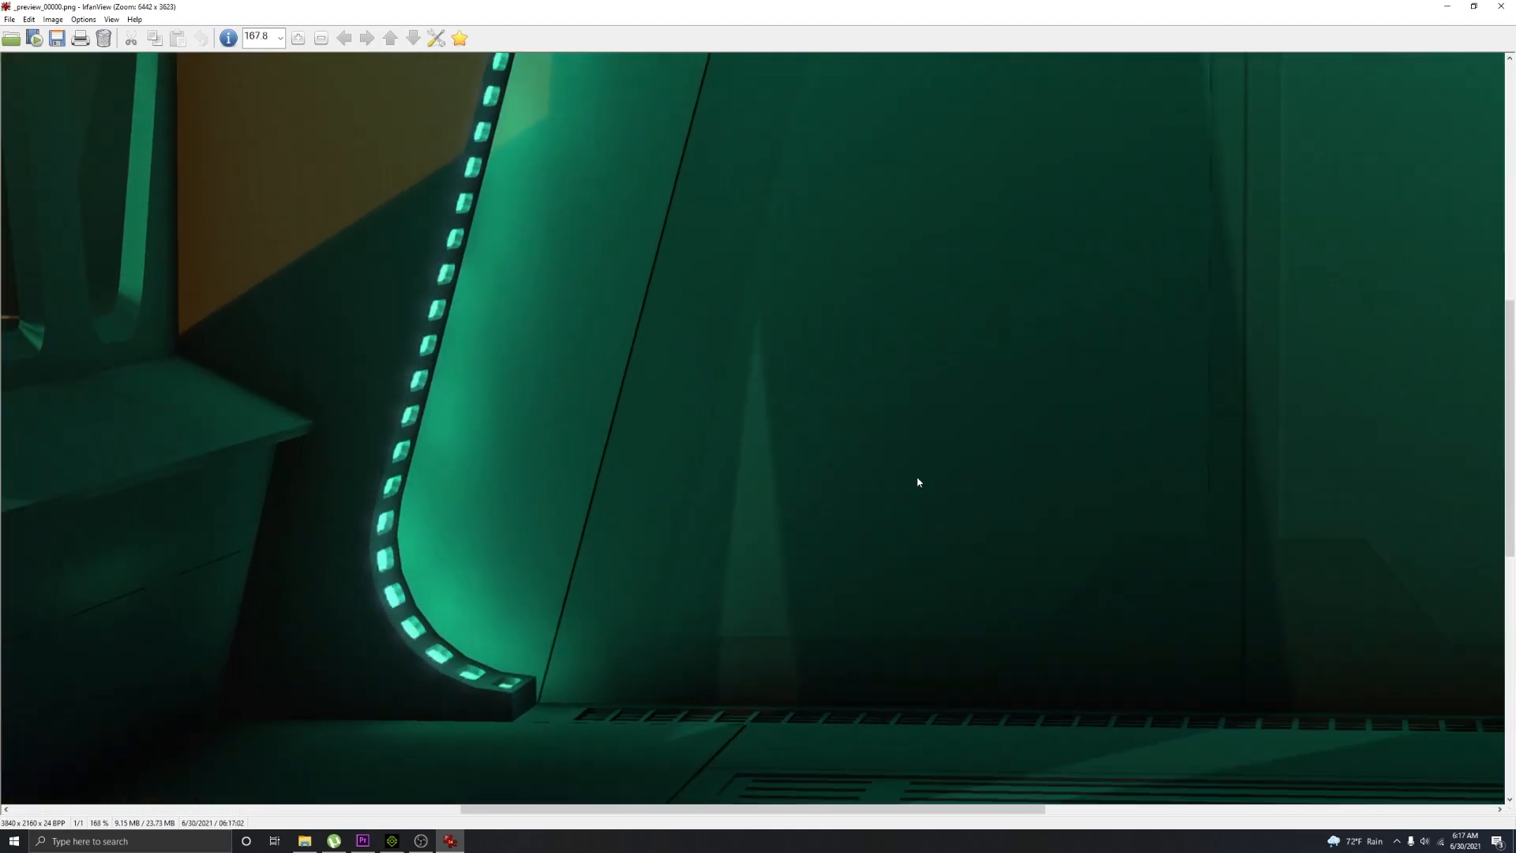
scroll(1256, 305, down, 2)
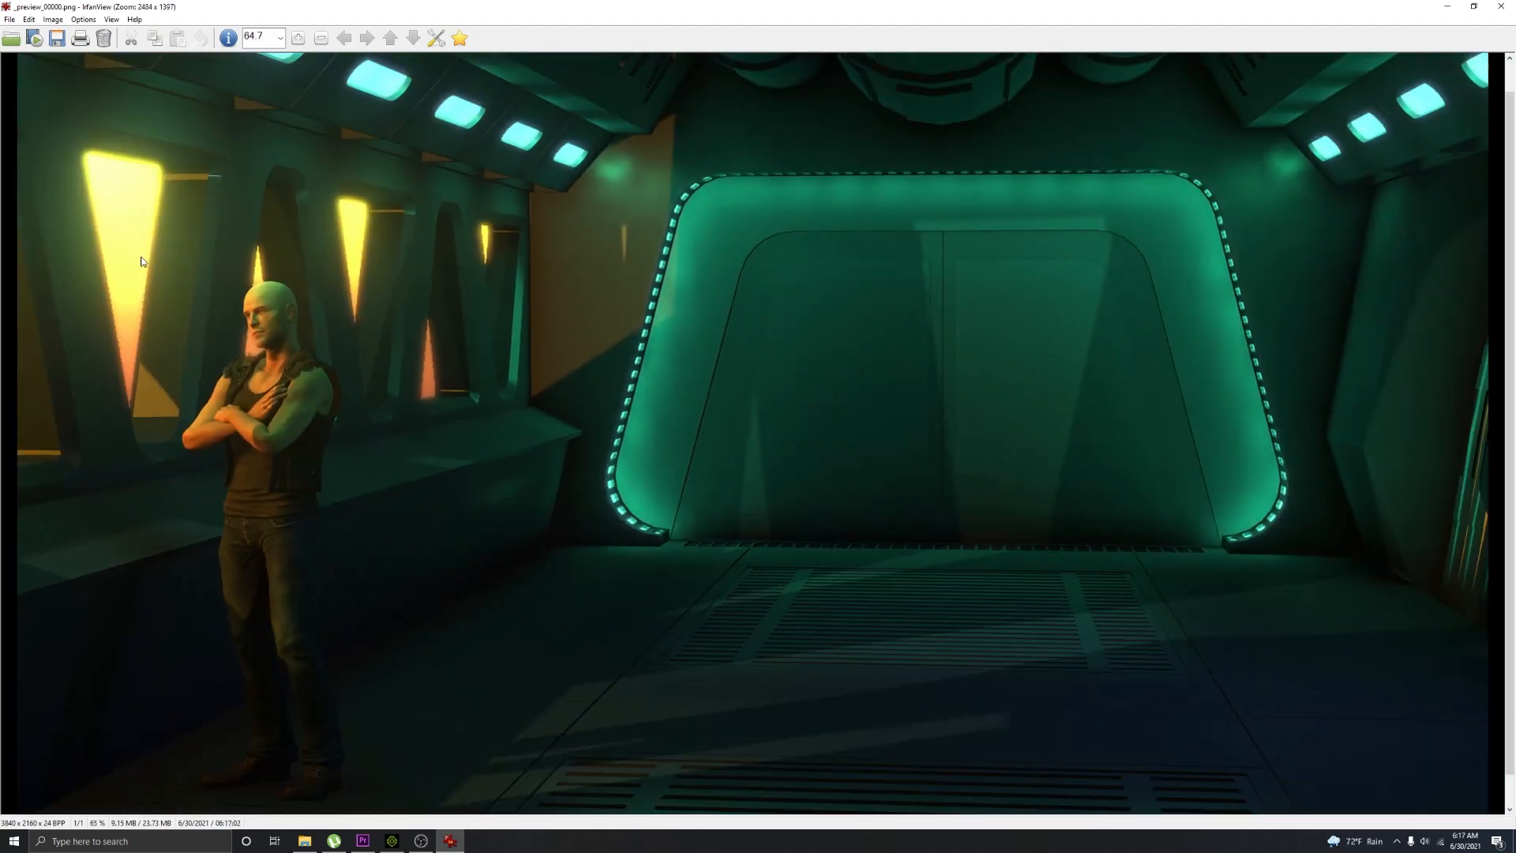
scroll(142, 261, up, 8)
right_drag(320, 270, 1124, 293)
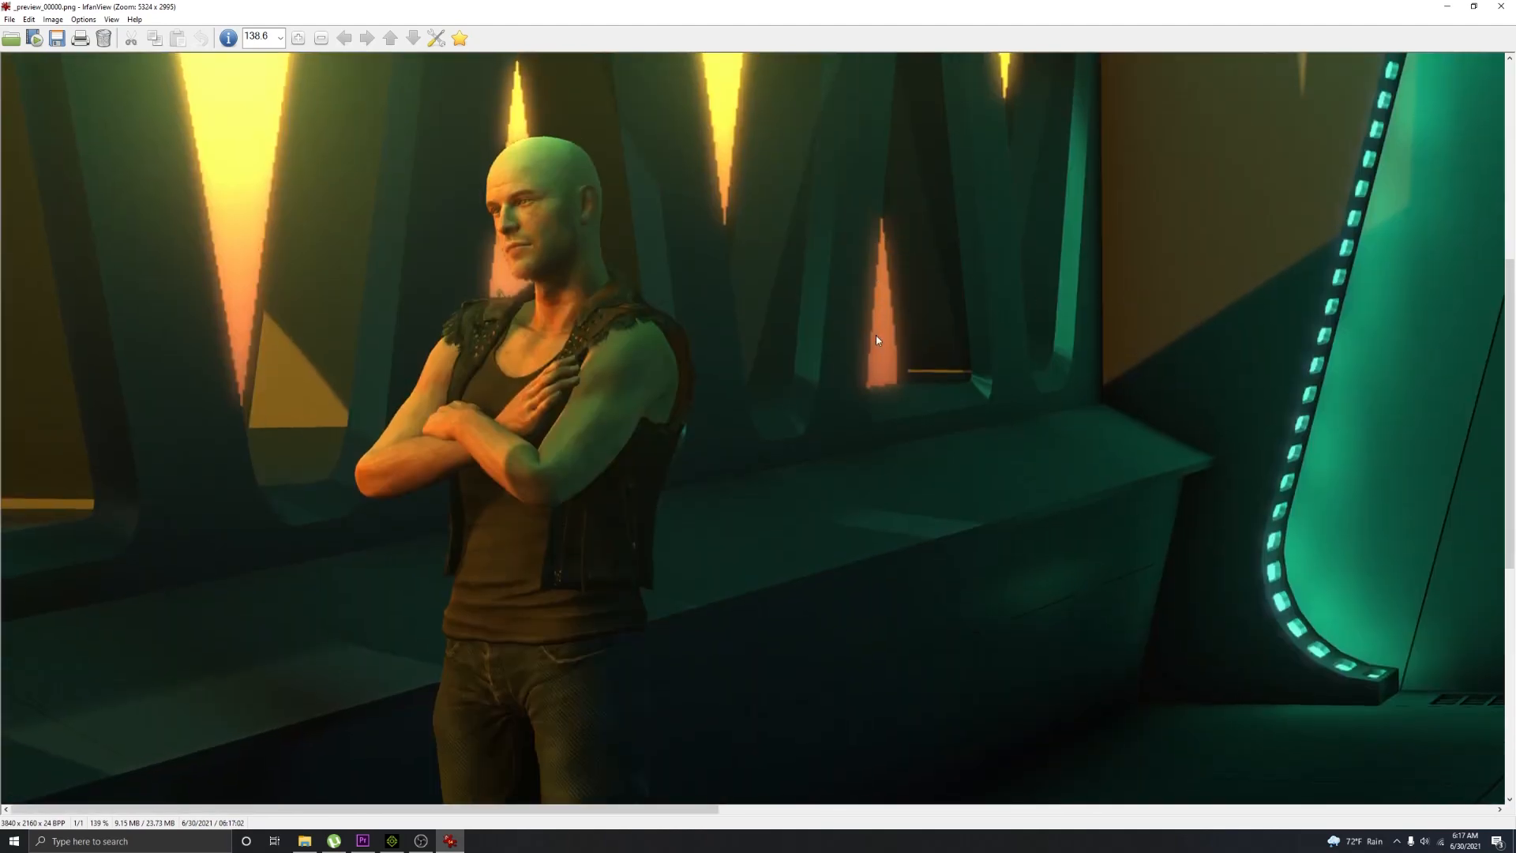
right_drag(875, 335, 917, 498)
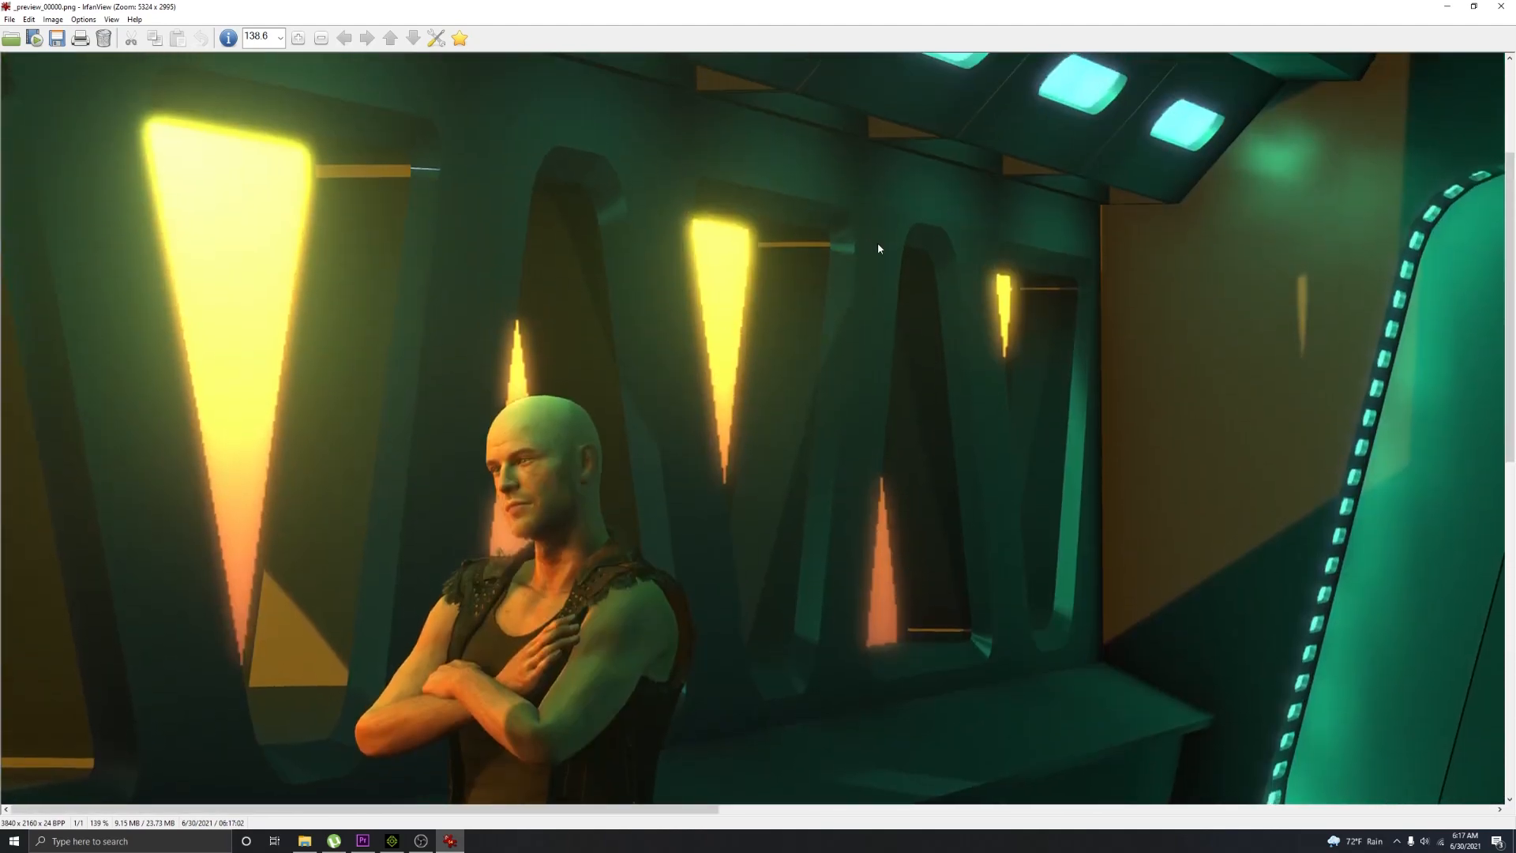
click(1500, 6)
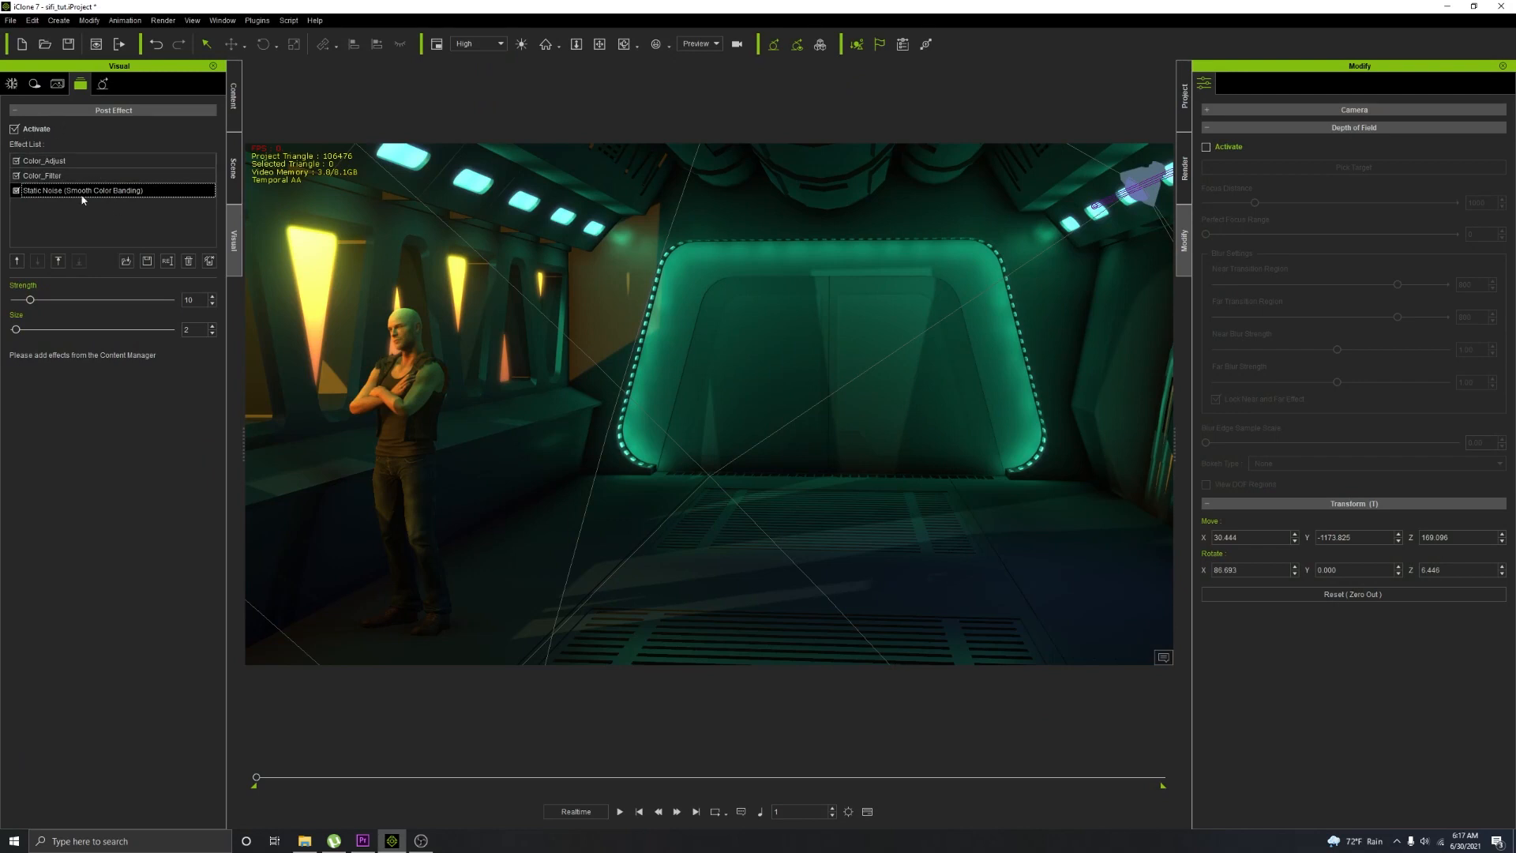
Step: Create a camera from the current view and activate its depth of field with the standing character as focus target
click(58, 20)
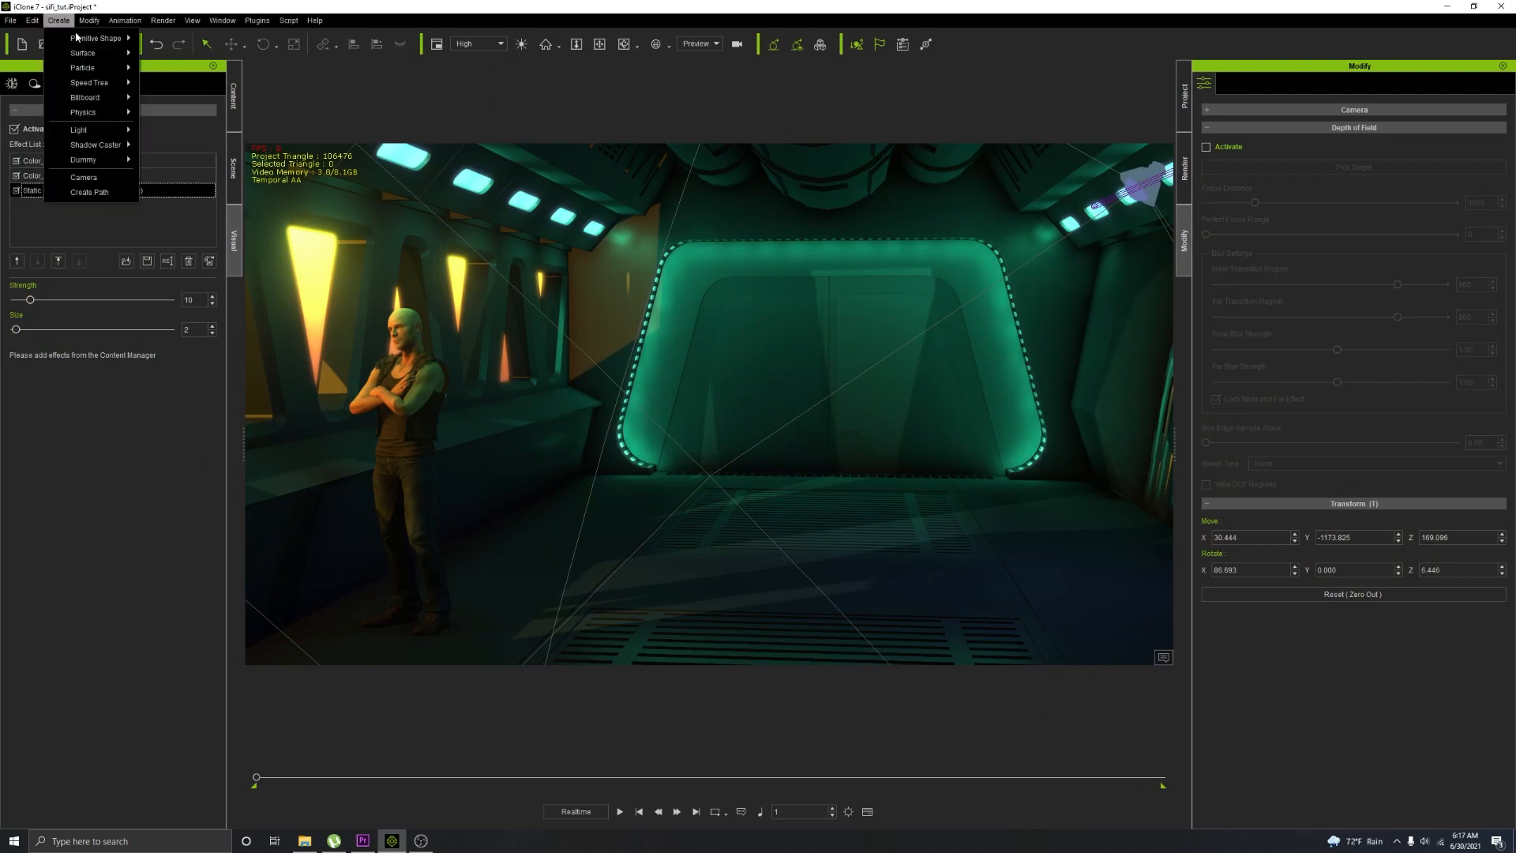
click(83, 179)
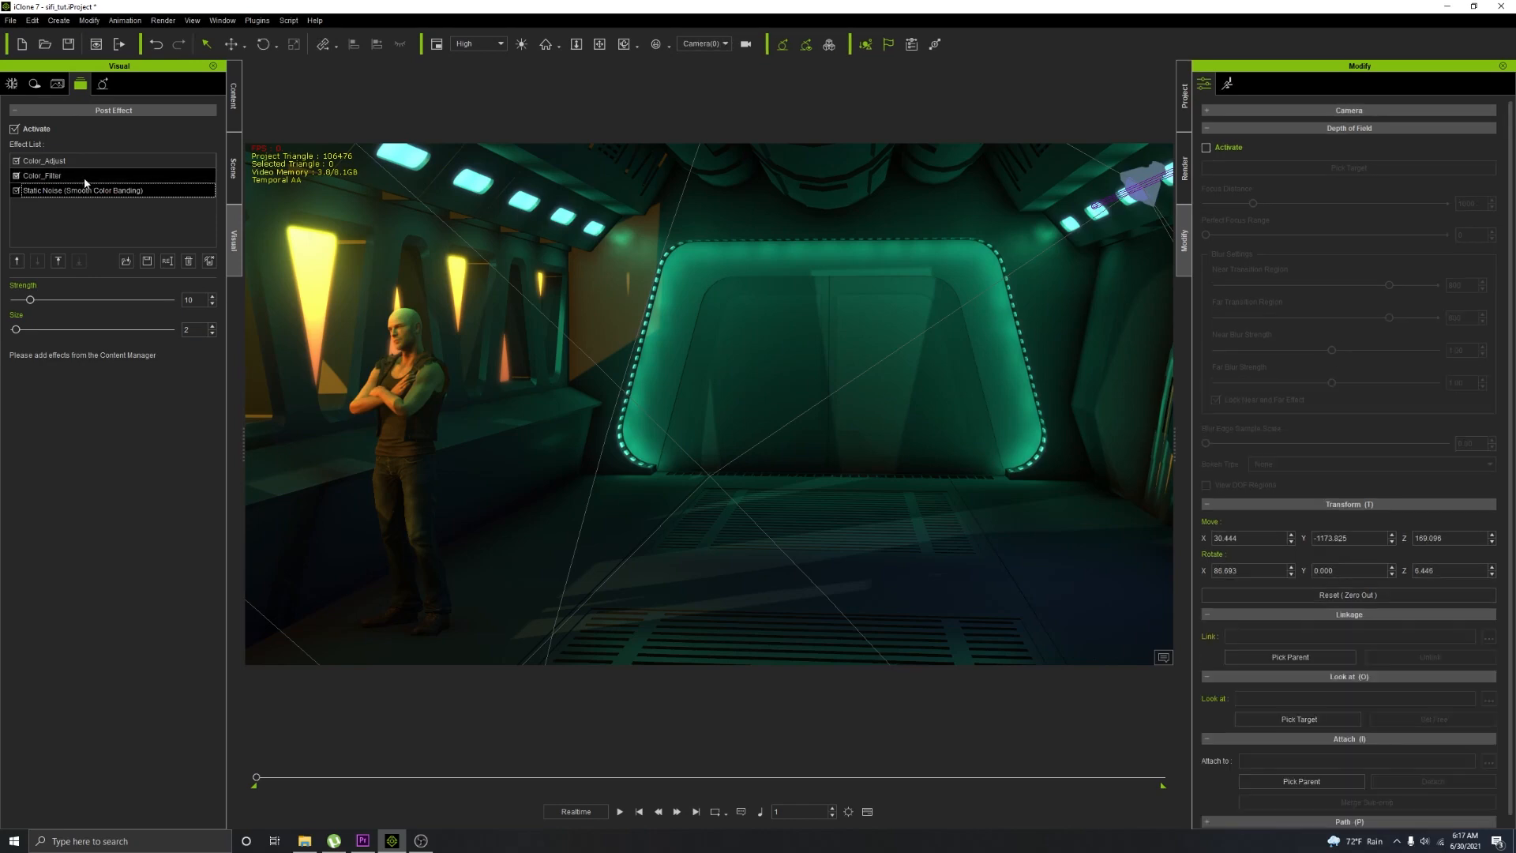
scroll(1263, 652, down, 1)
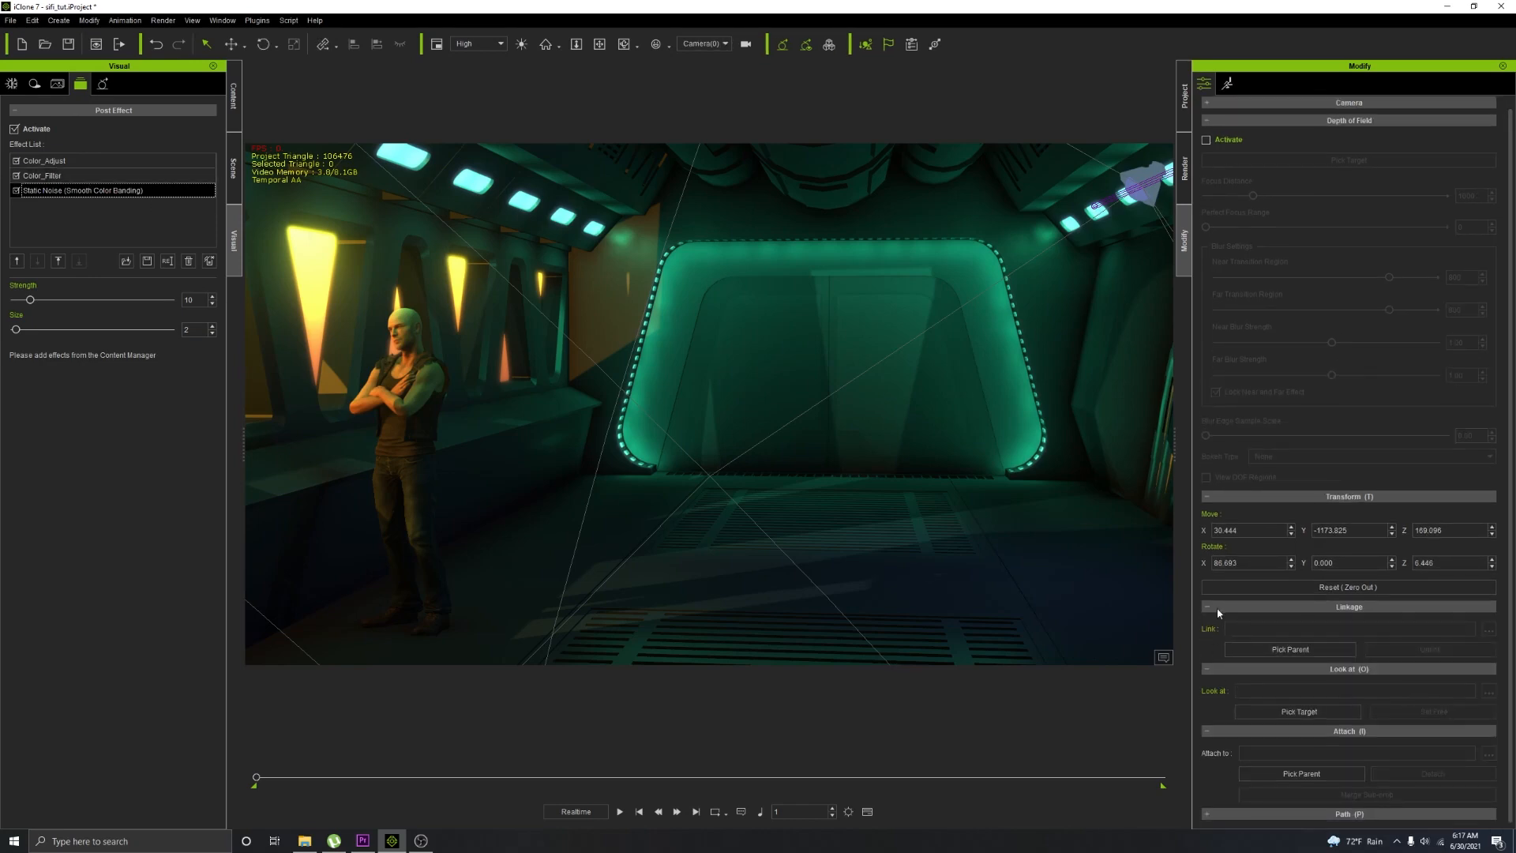
click(1206, 140)
click(1216, 160)
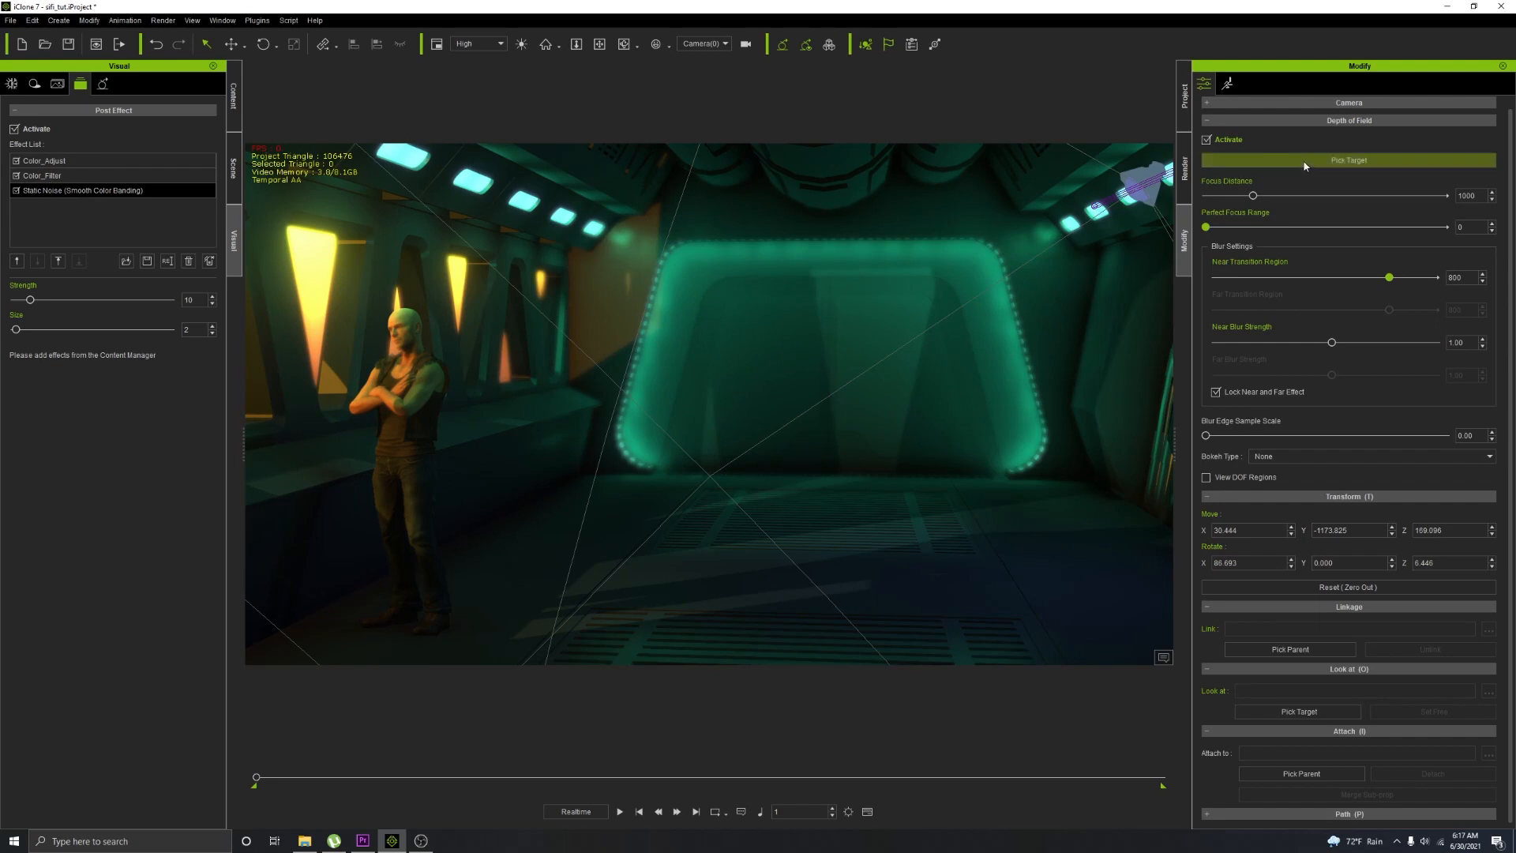
click(401, 327)
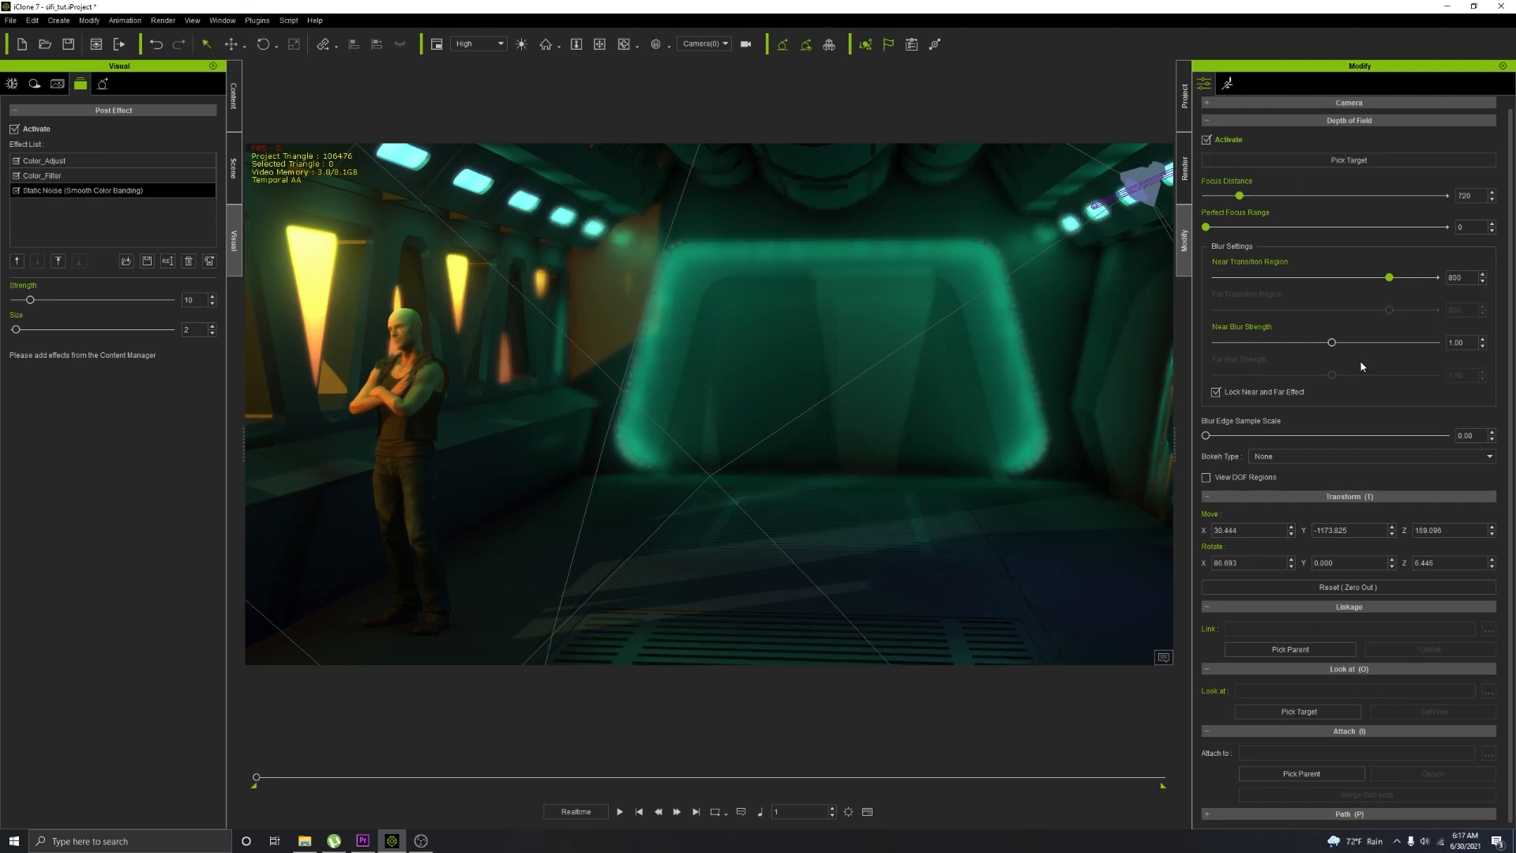
Step: Lower the camera's near blur strength to 0.16 and check the rendered character in the image viewer
drag(1332, 342, 1215, 342)
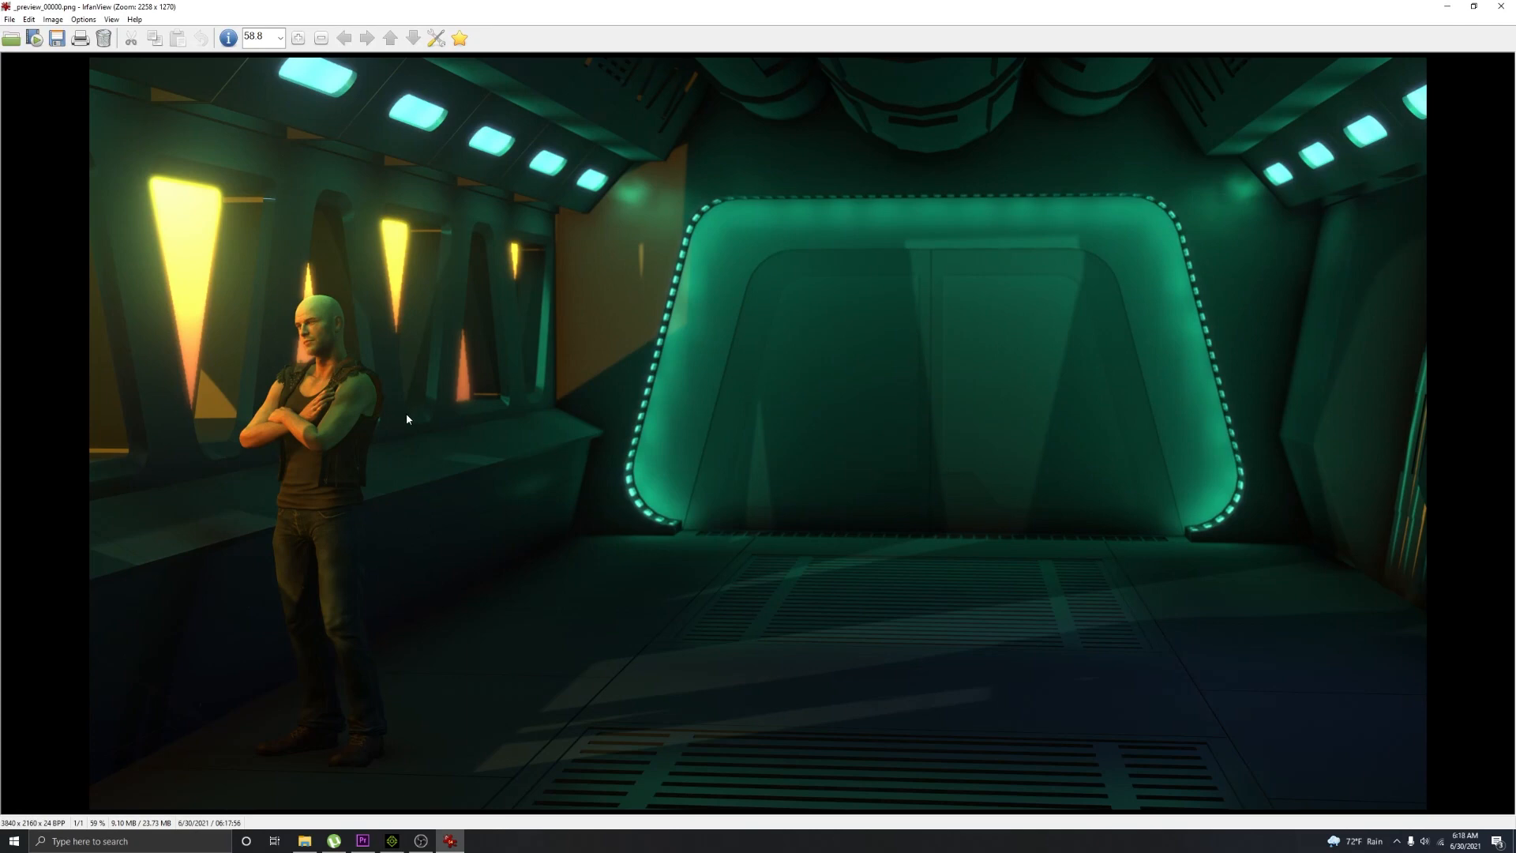
scroll(406, 419, up, 5)
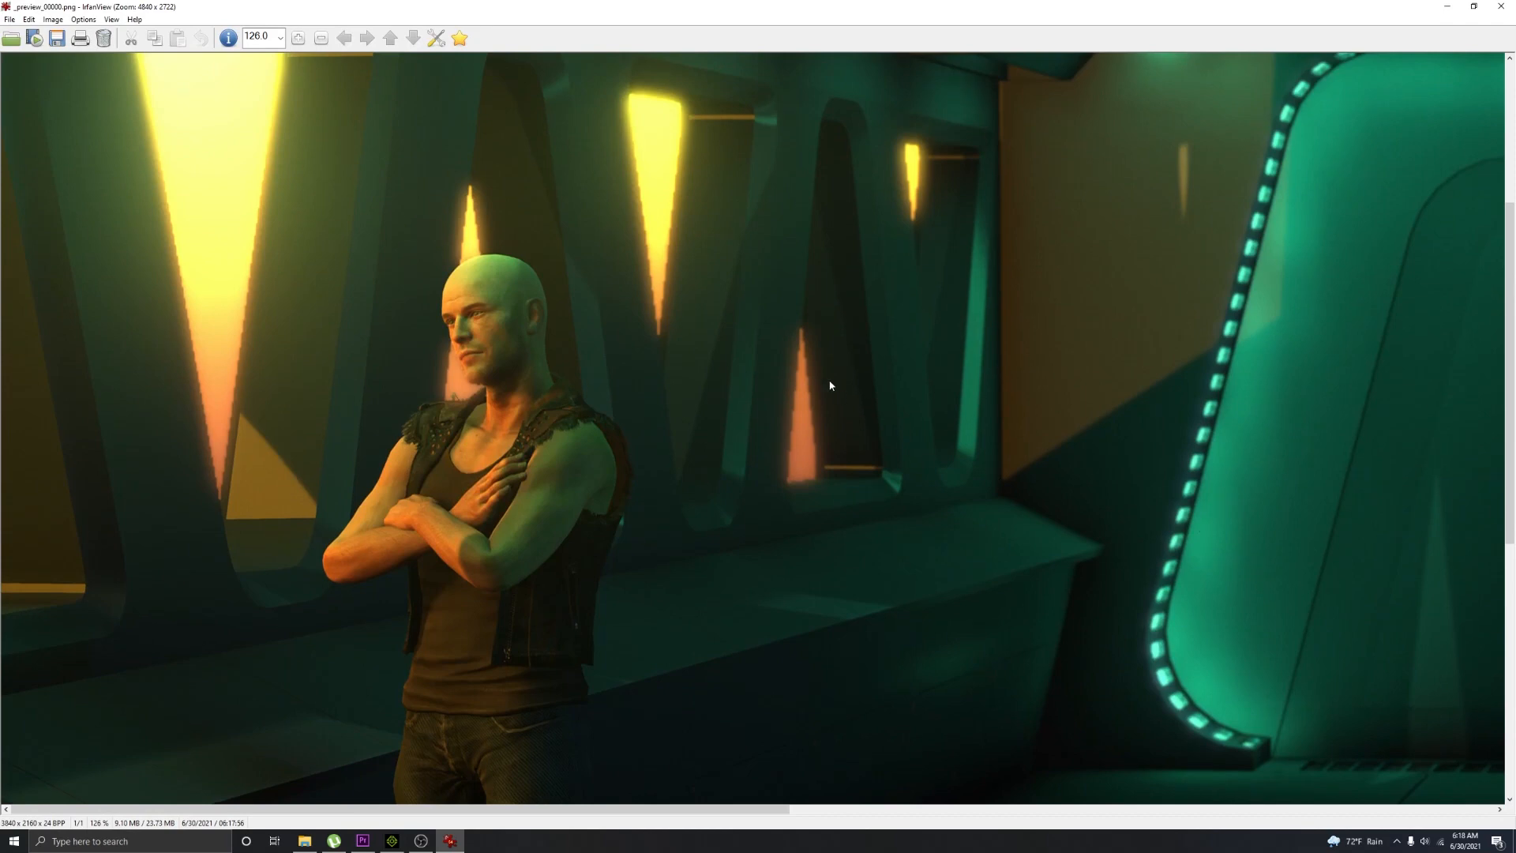
click(1500, 11)
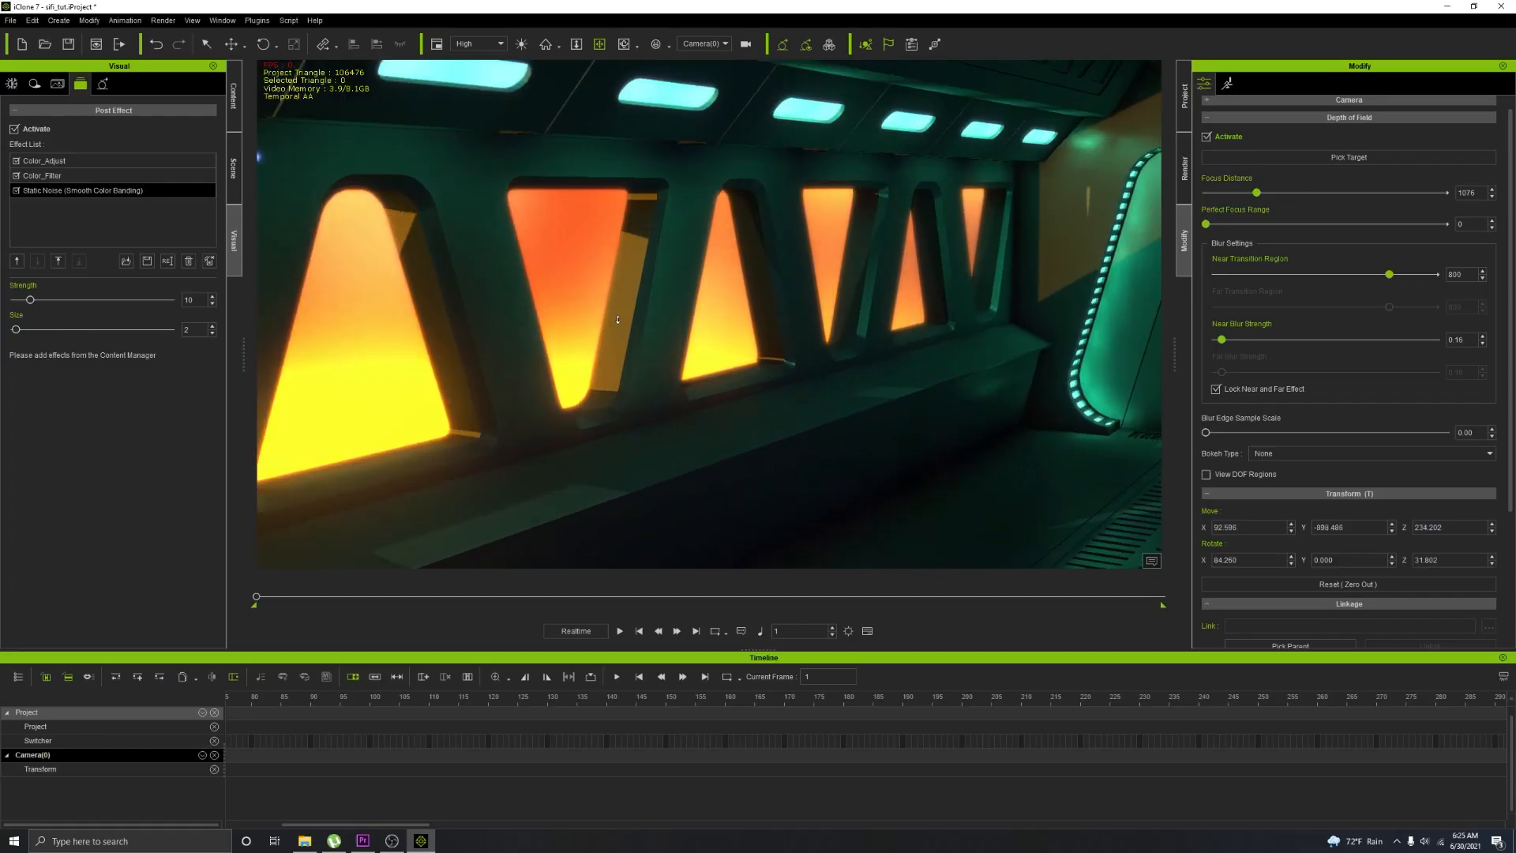
Step: Reframe the camera closer and at an angle on the row of glowing windows
mouse_move(664, 316)
right_down()
mouse_move(700, 297)
mouse_move(691, 314)
right_up()
alt+drag(692, 314, 689, 308)
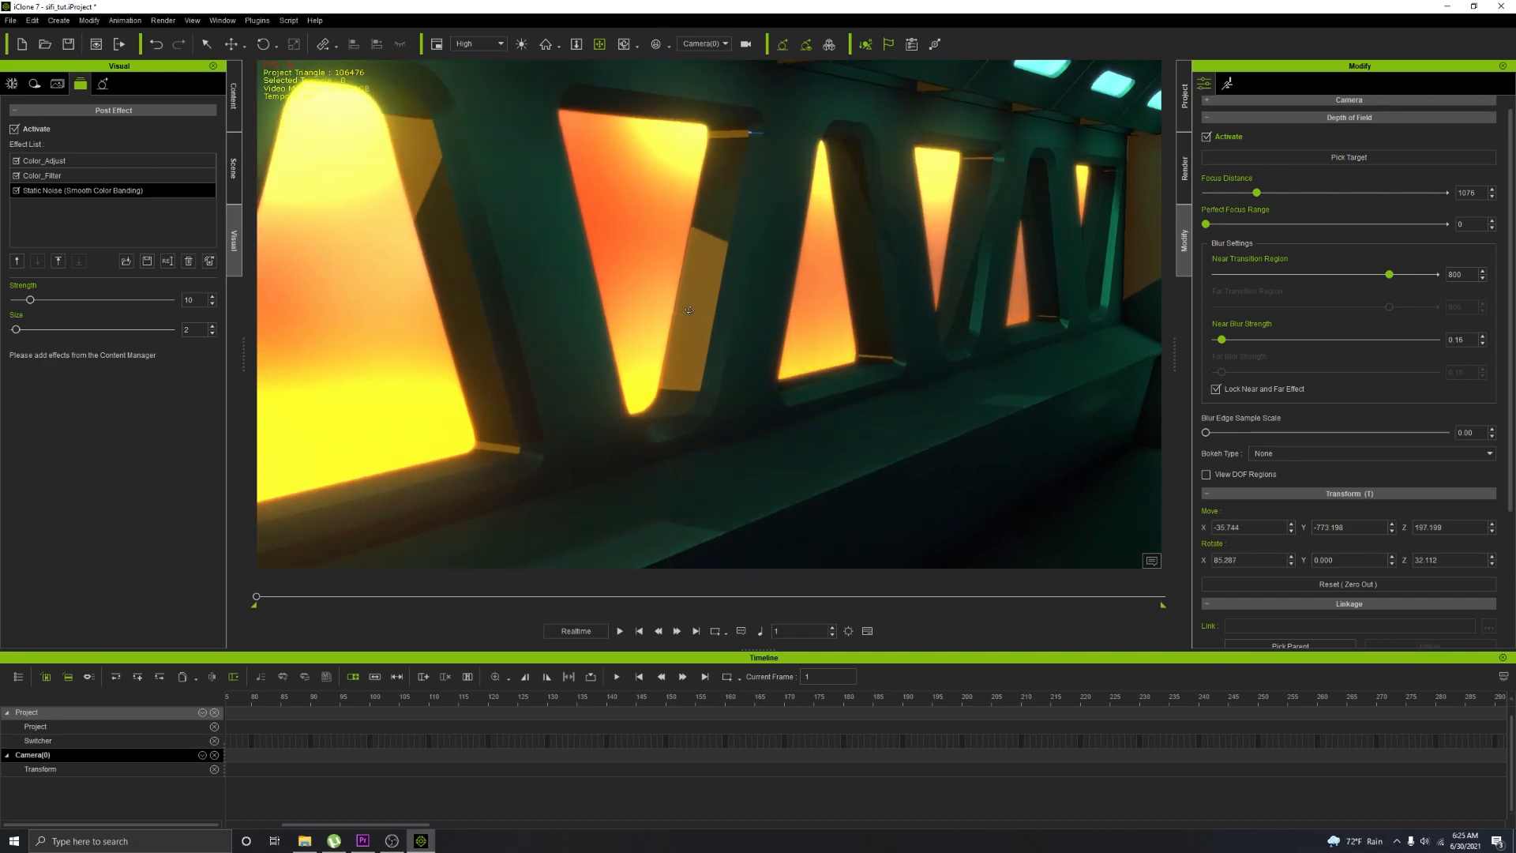
alt+right_drag(689, 308, 723, 326)
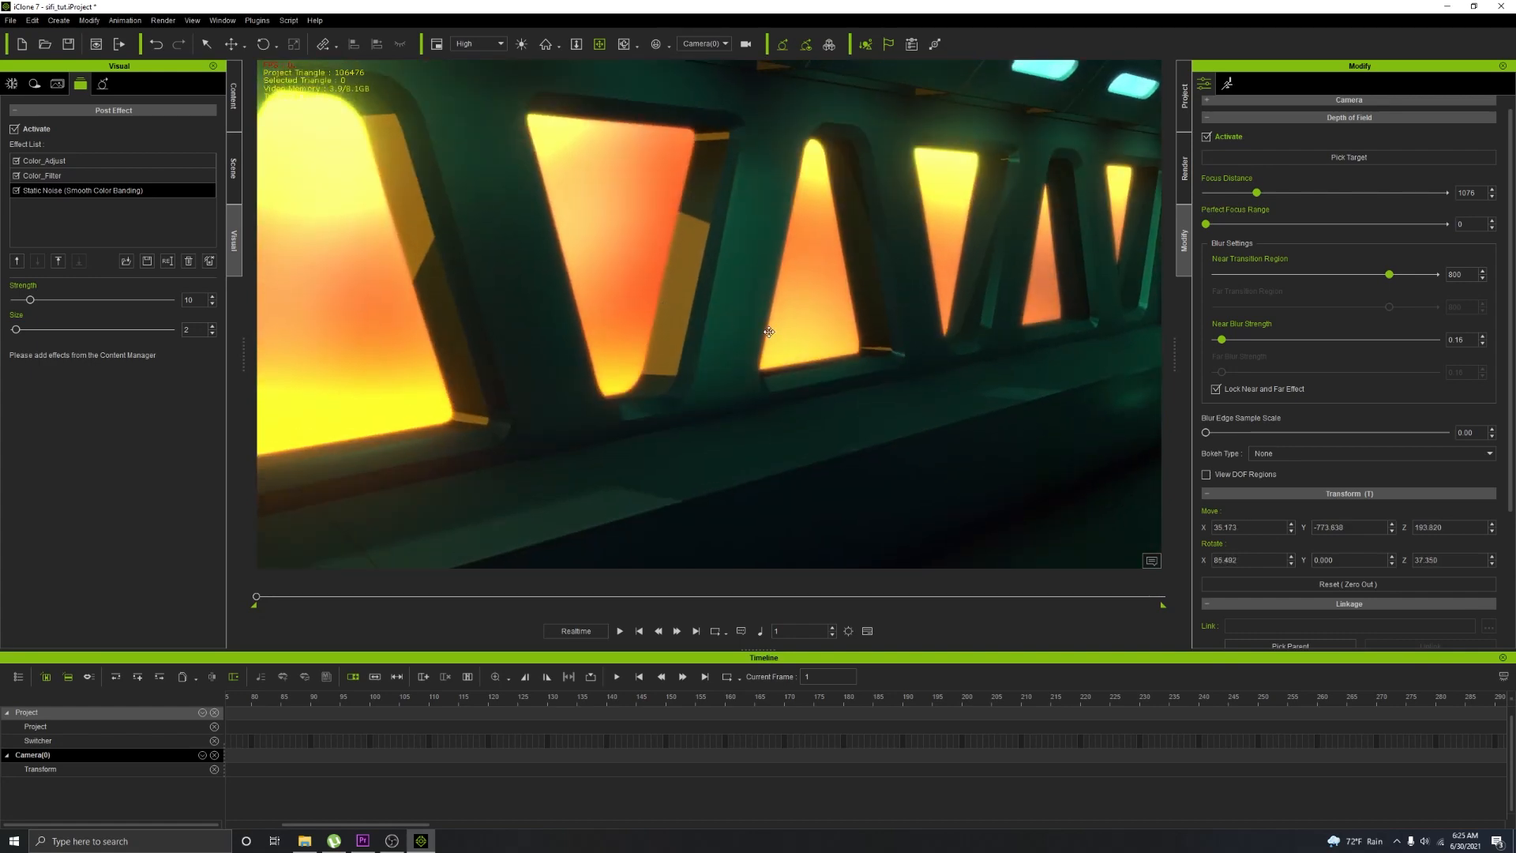
alt+drag(769, 332, 728, 340)
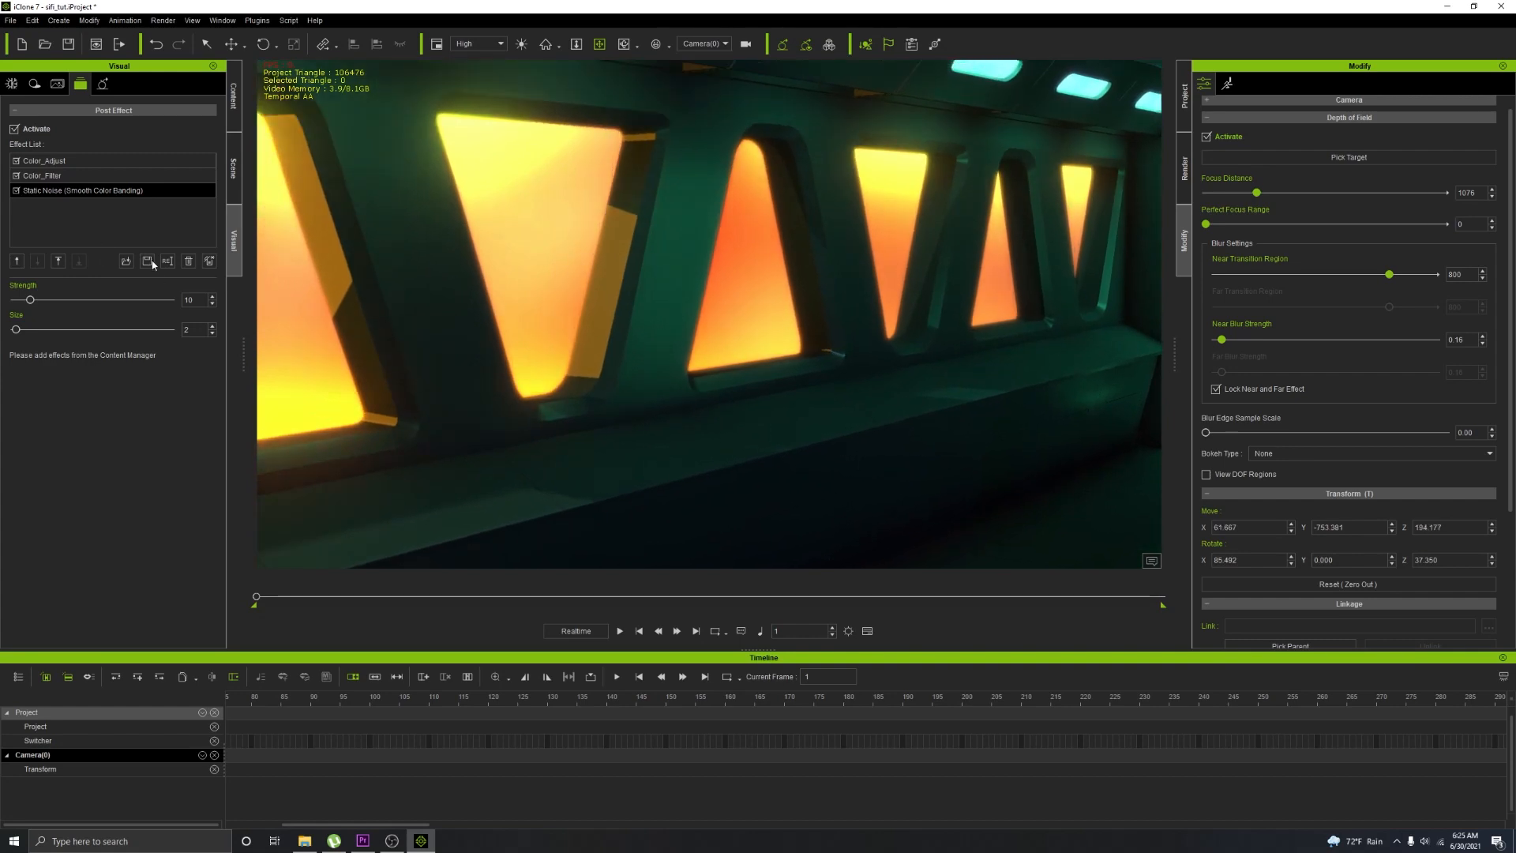
Step: Add the Blur post effect with a blur range of 2 and check a render of the glowing windows
click(129, 262)
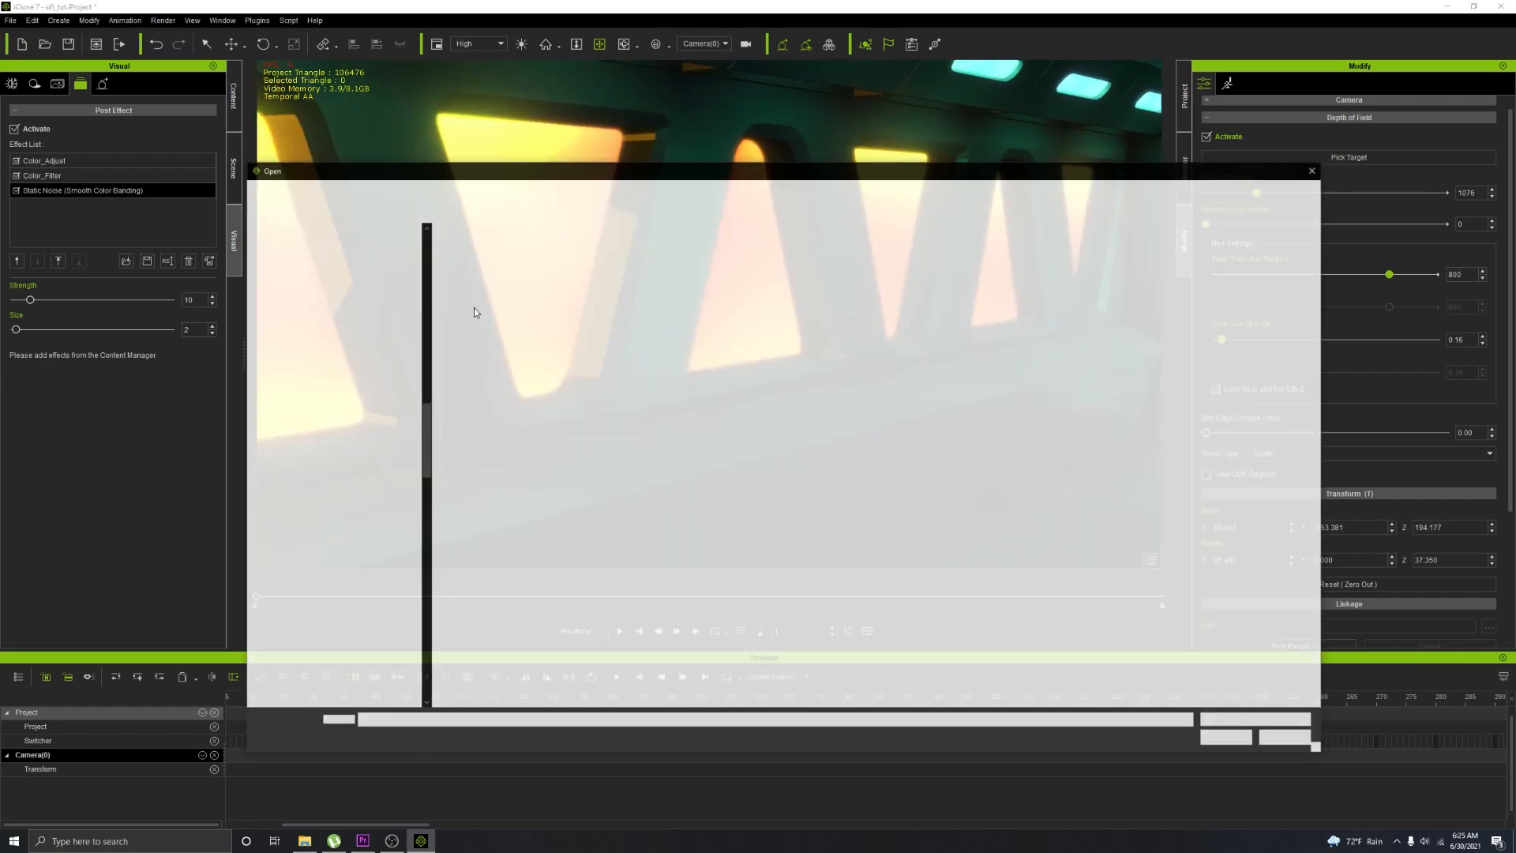
double_click(472, 270)
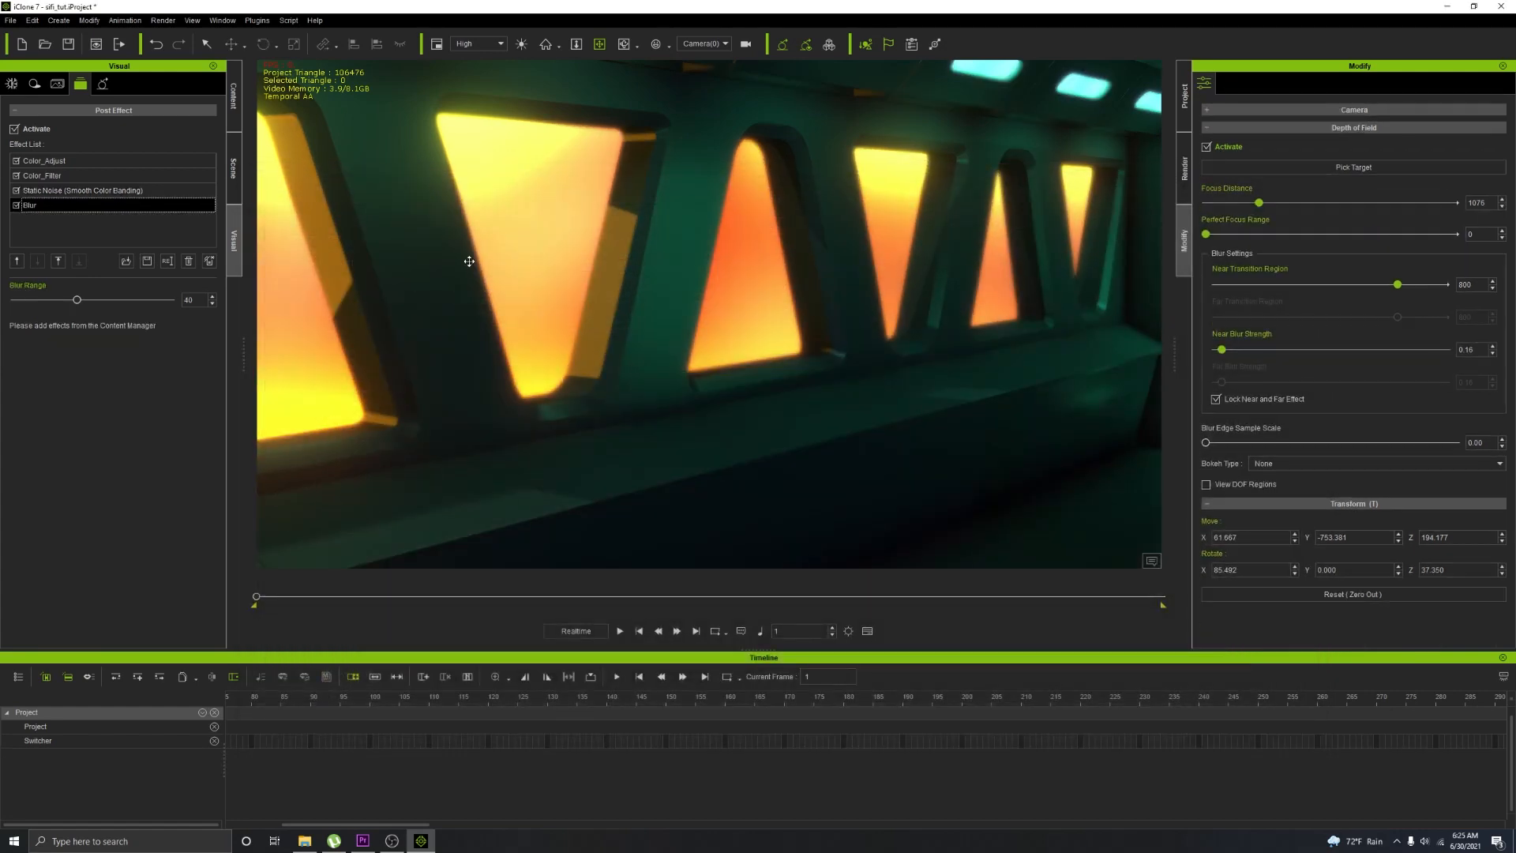
drag(194, 302, 90, 310)
key(F10)
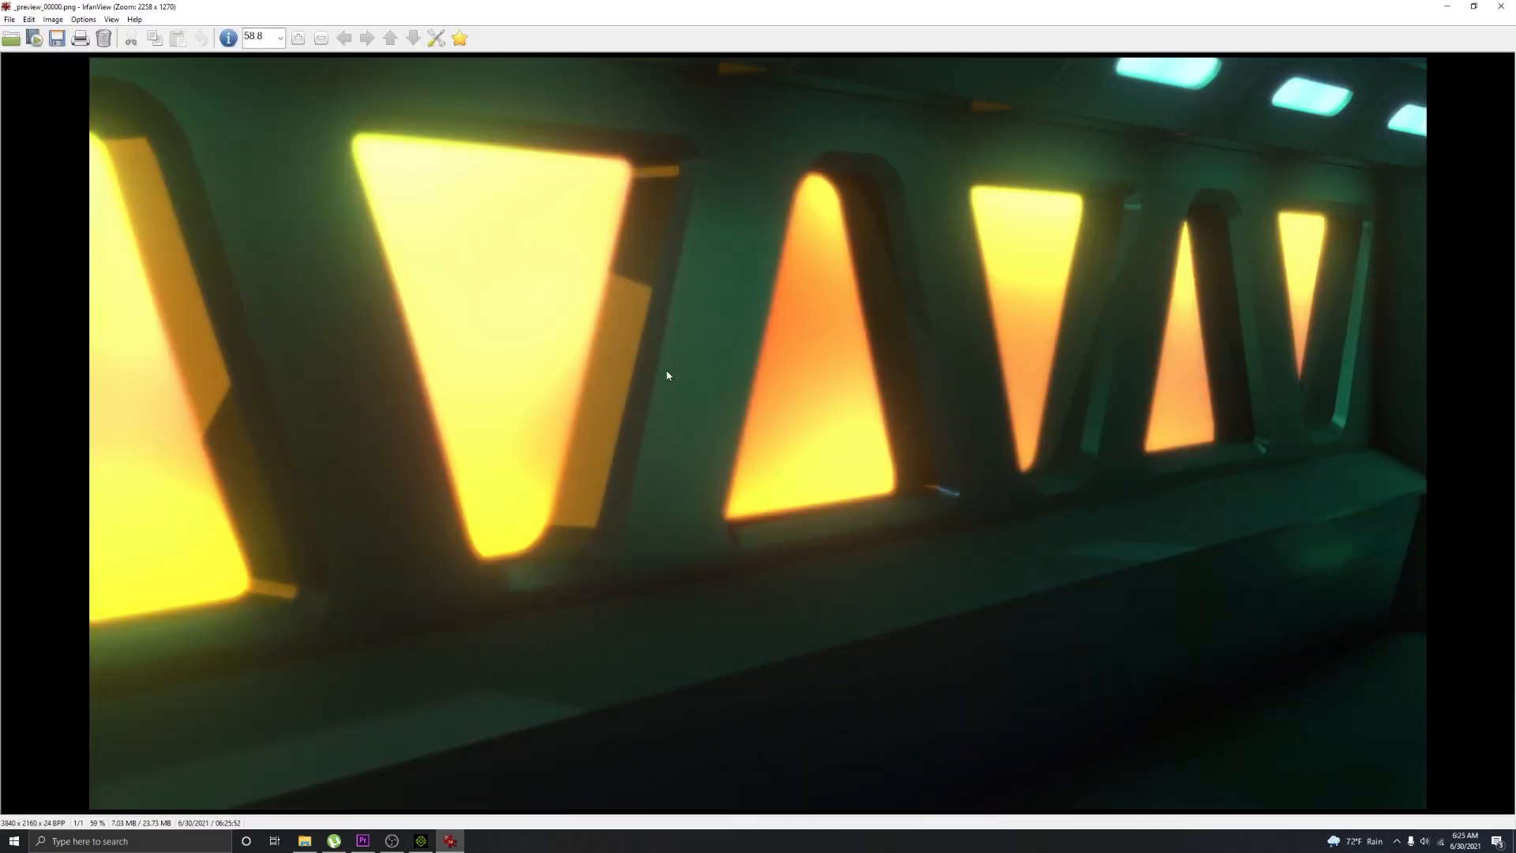
click(1502, 8)
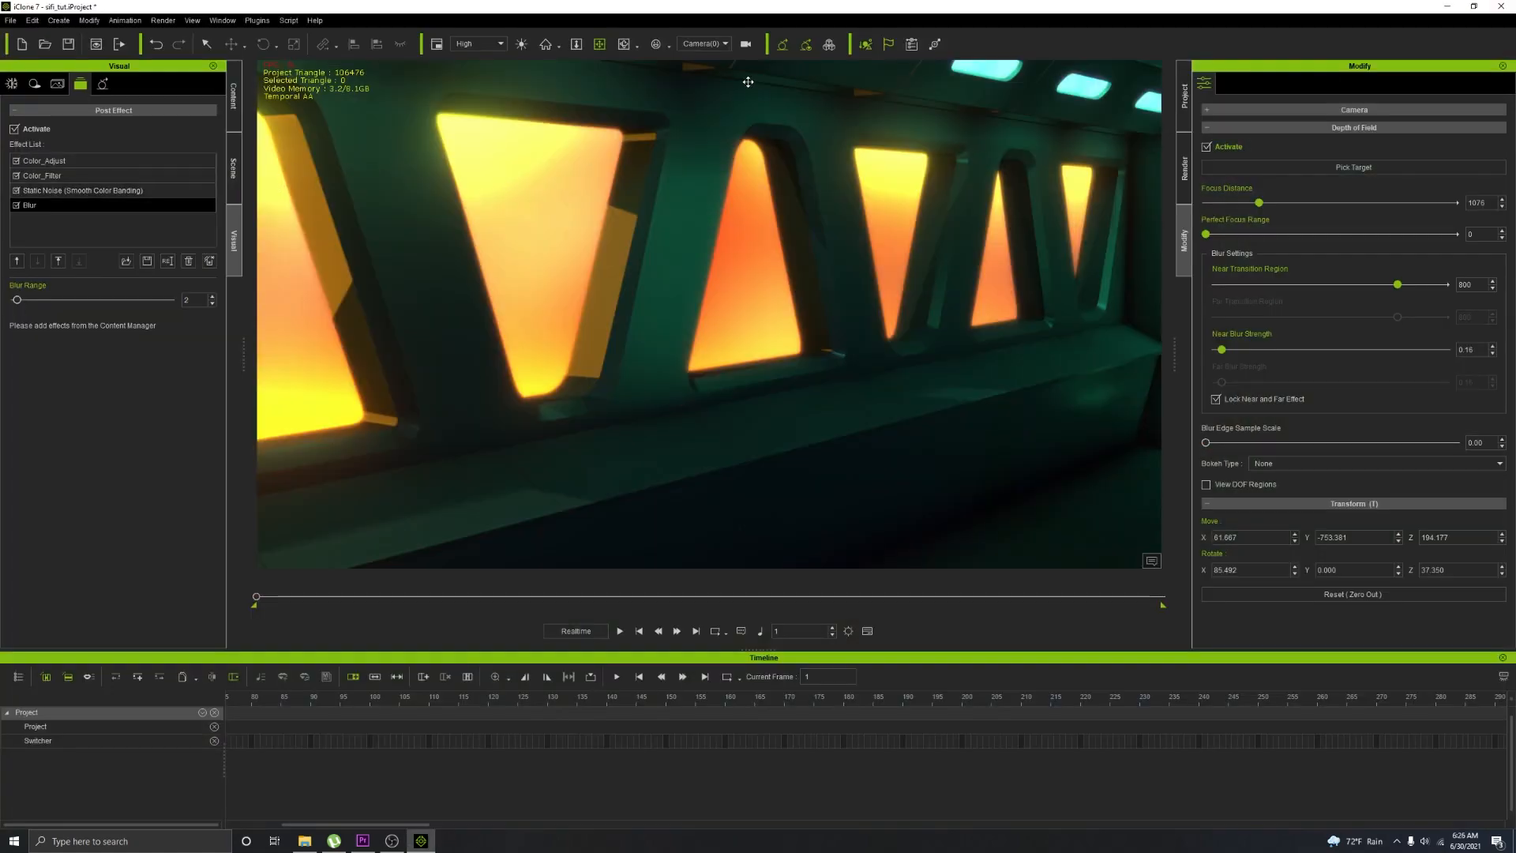
Step: Switch to the Preview camera, frame the row of glowing windows with the ceiling lights, and render the view
click(717, 44)
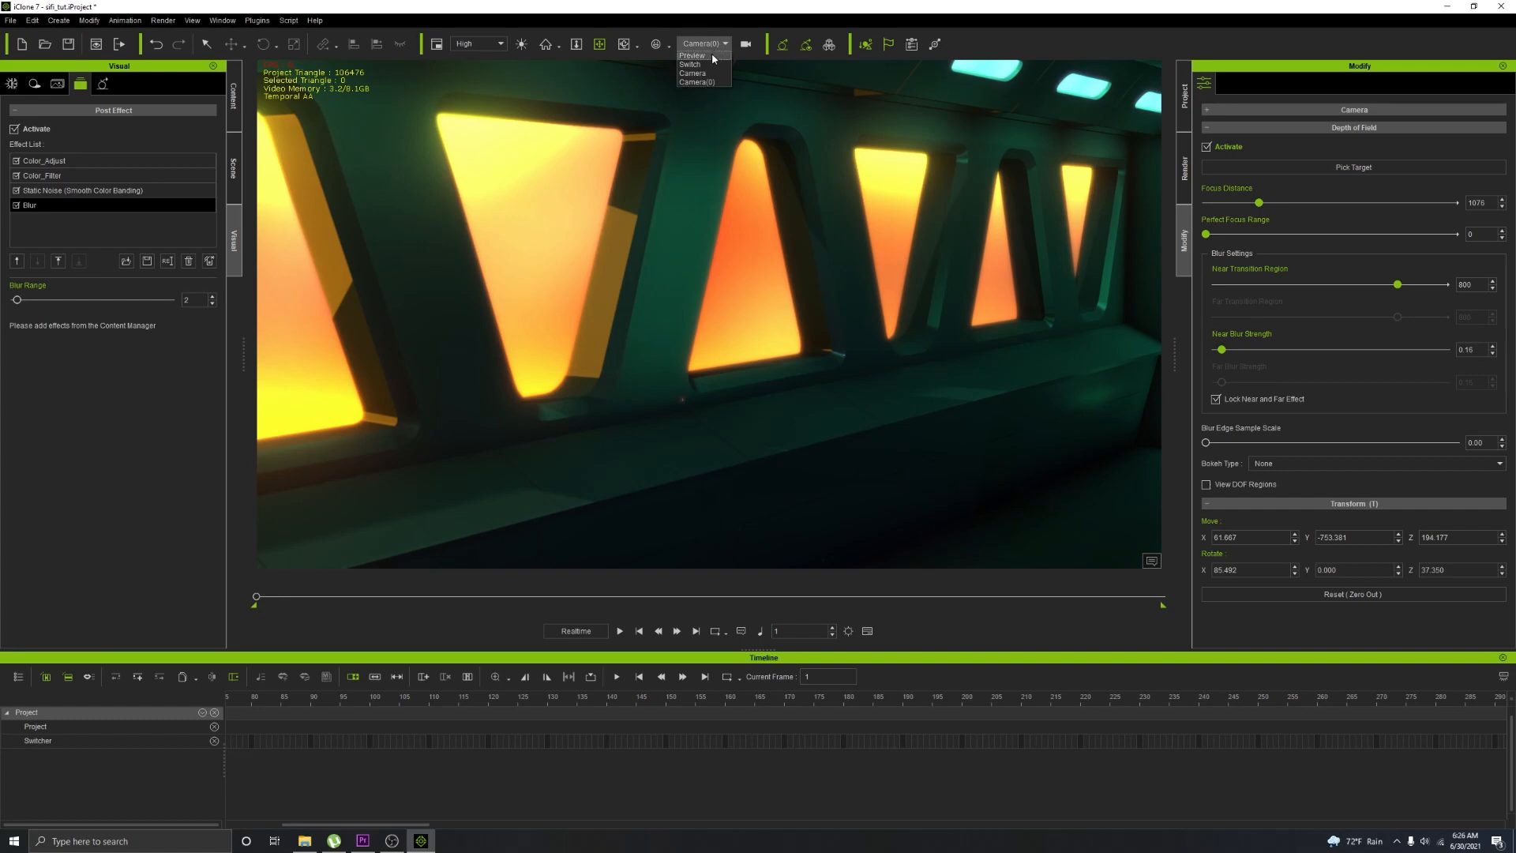
click(710, 55)
middle_drag(711, 260, 743, 246)
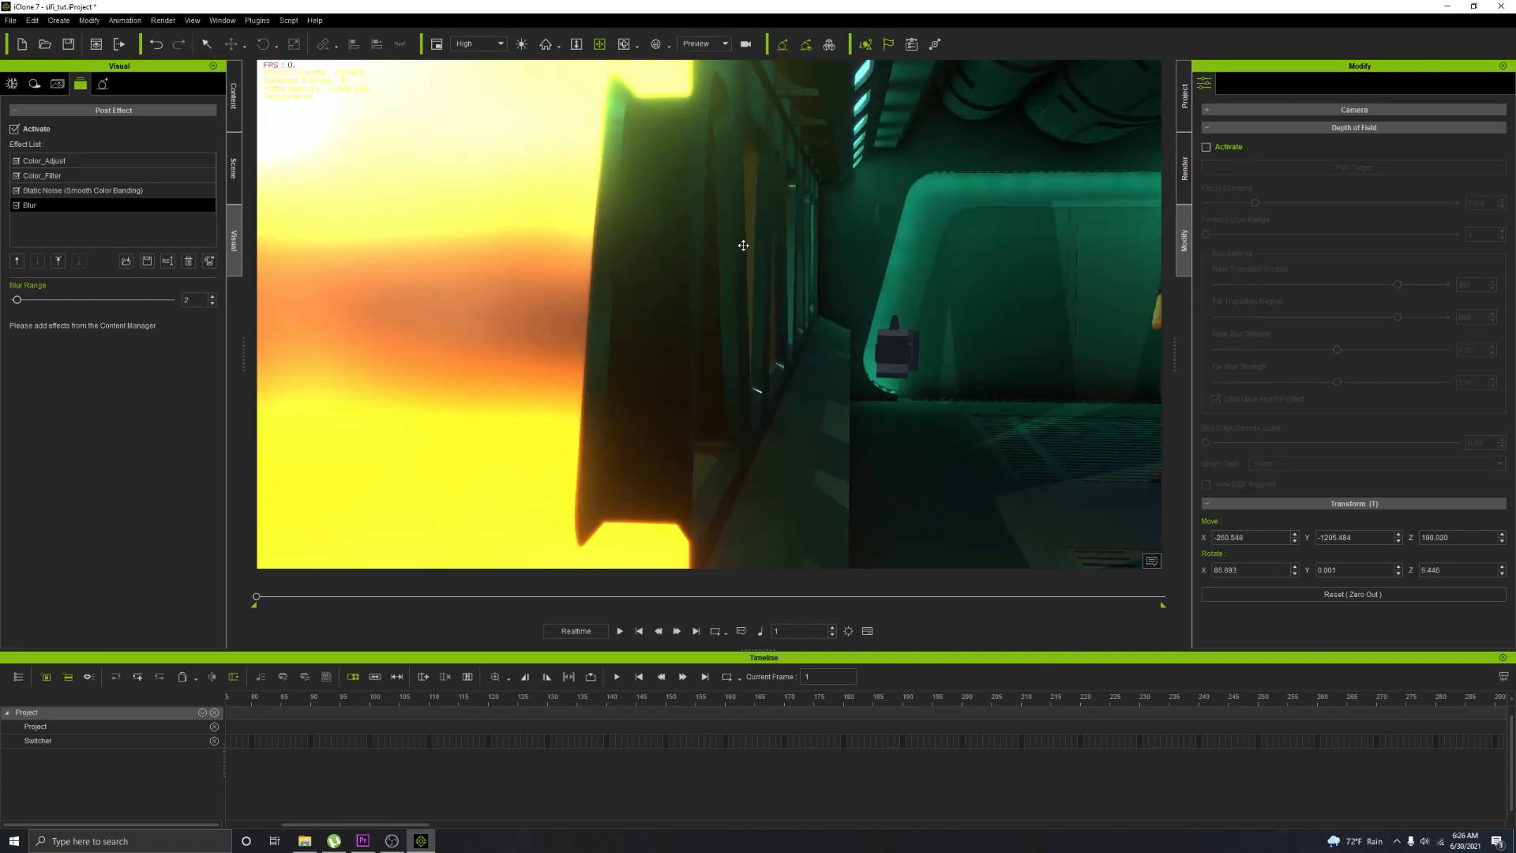
click(681, 252)
alt+drag(681, 252, 724, 233)
scroll(699, 262, up, 2)
middle_drag(725, 234, 724, 249)
alt+drag(724, 249, 728, 246)
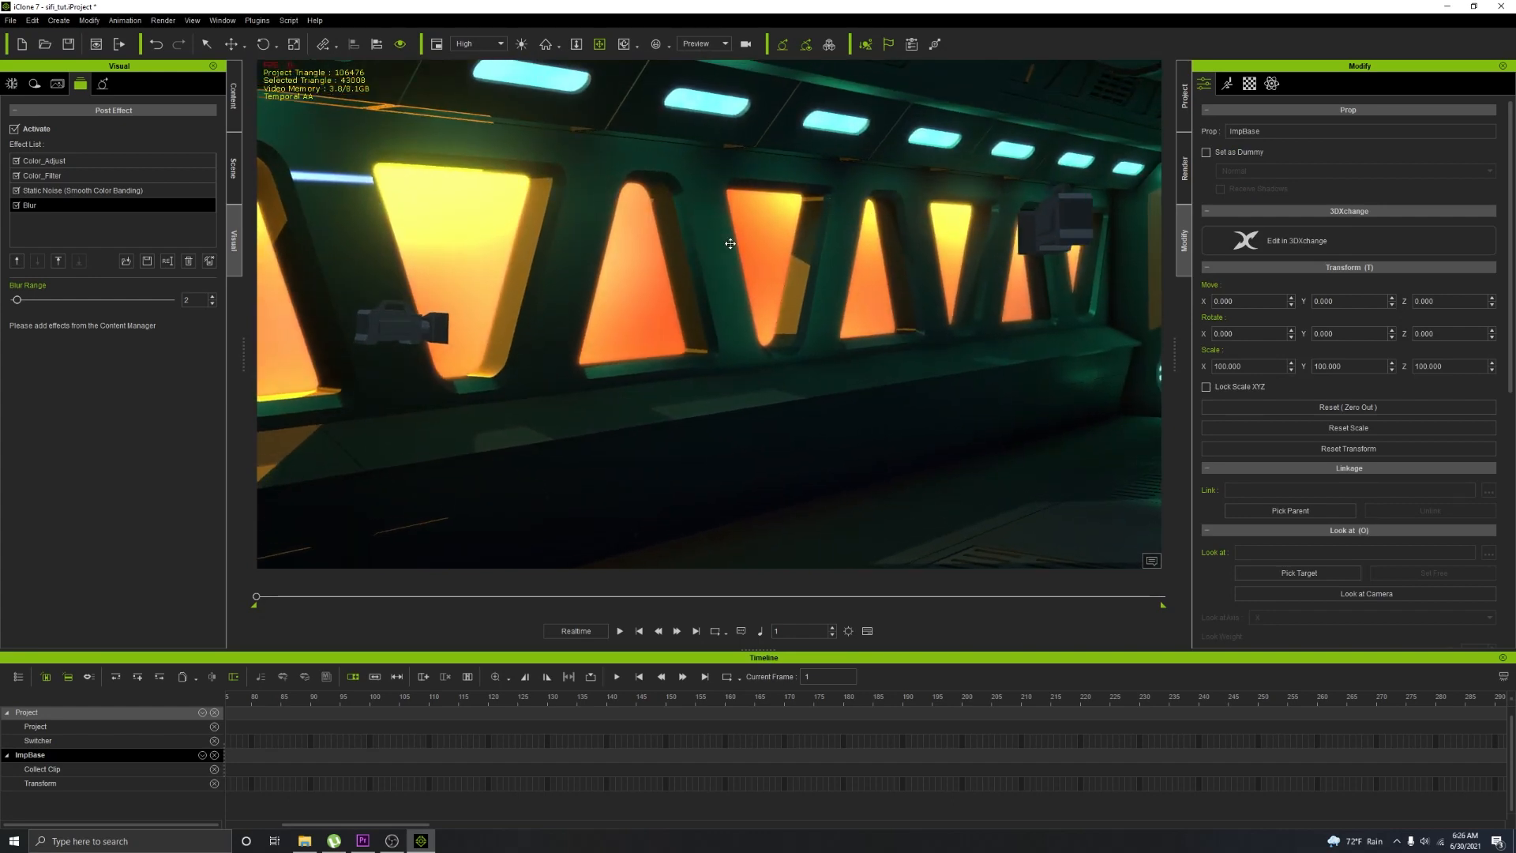
key(ctrl+s)
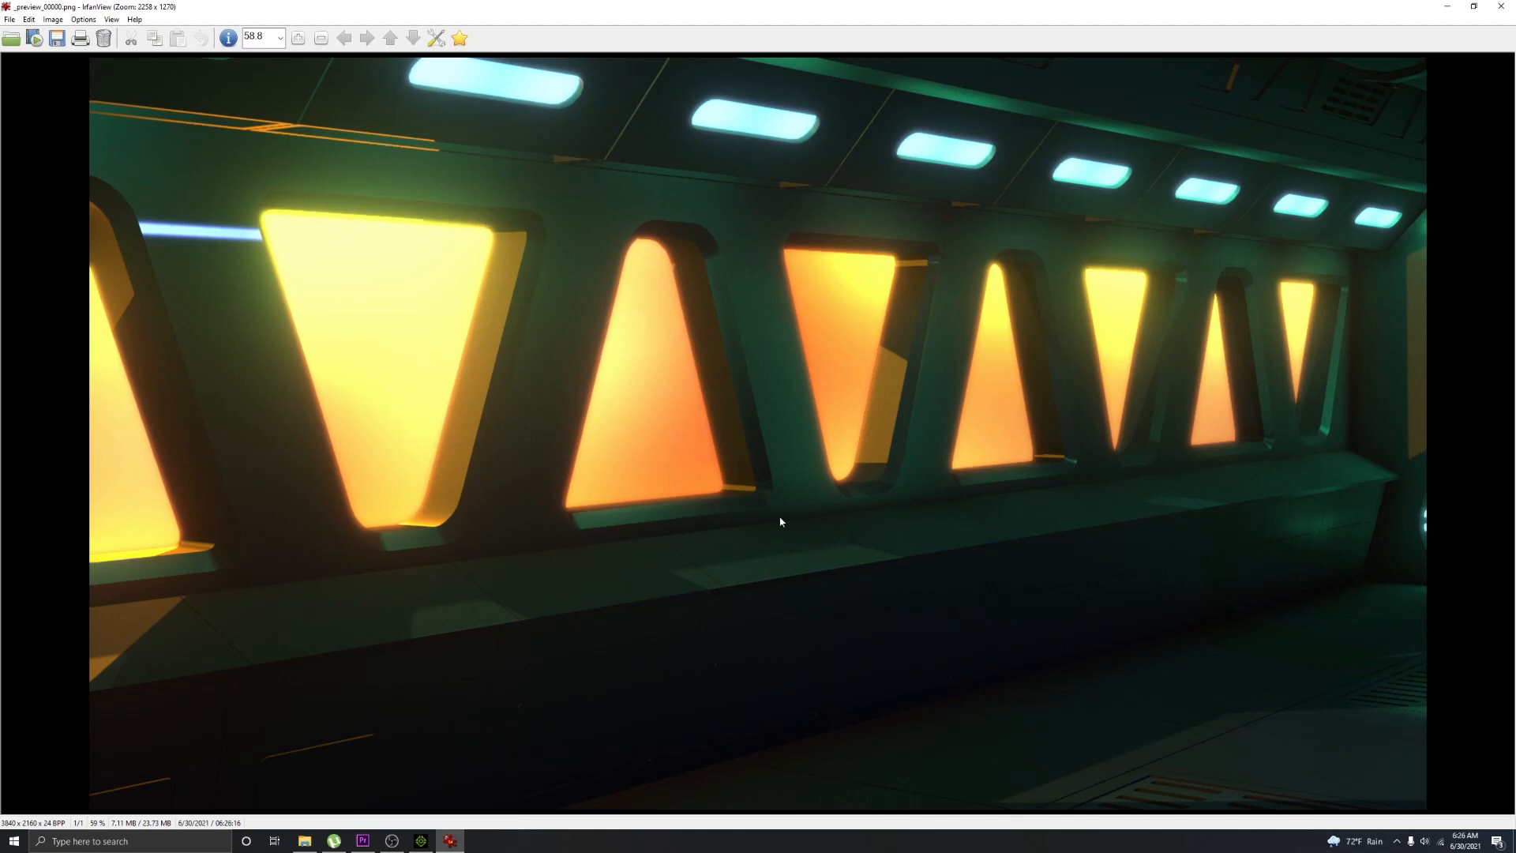
Step: Examine the edges of the glowing windows up close in the blurred render
scroll(872, 371, down, 1)
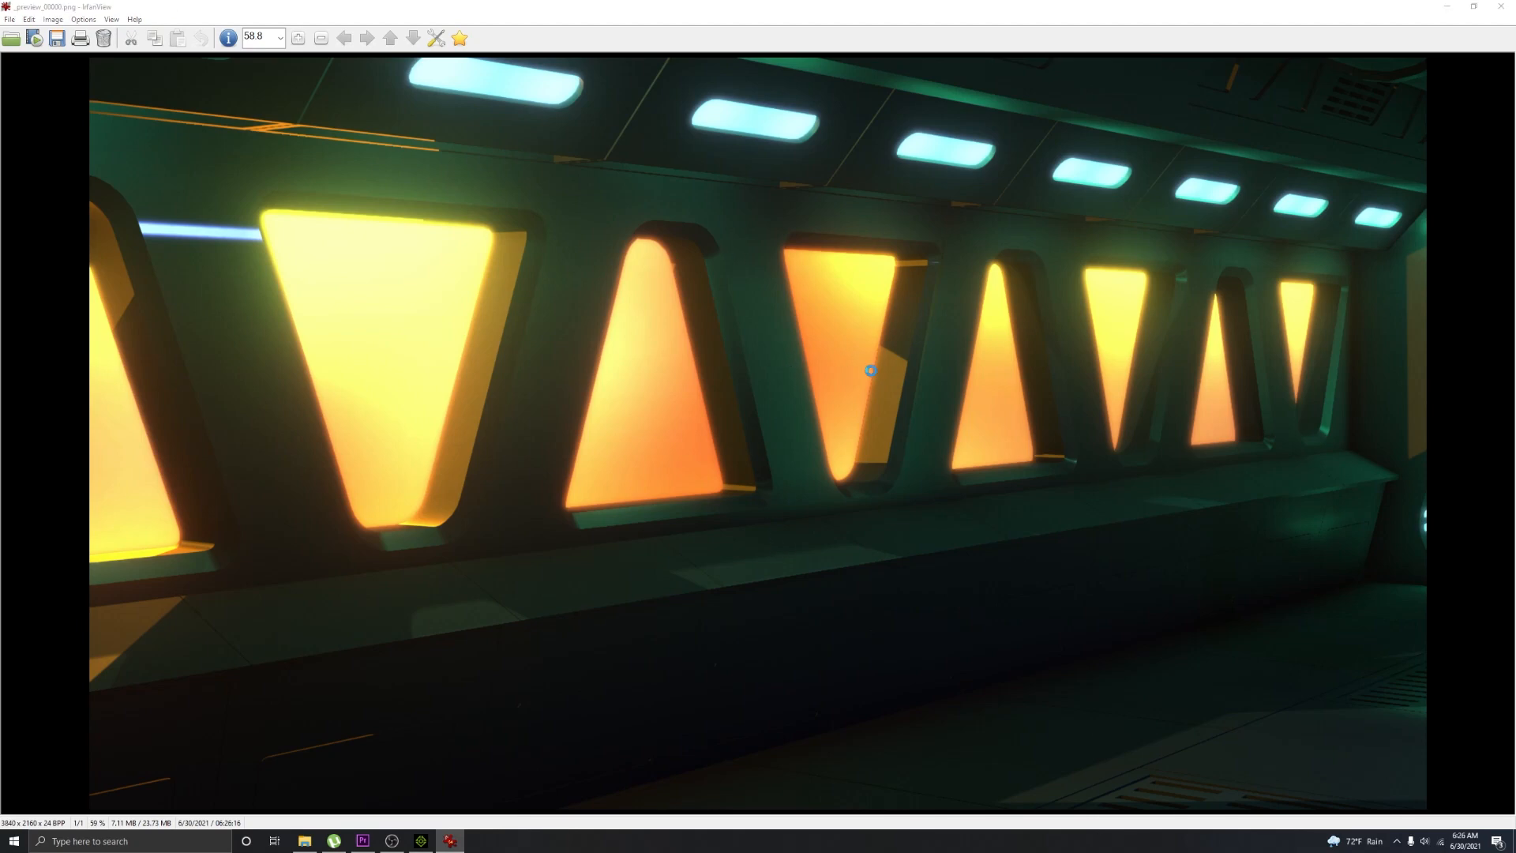
click(872, 373)
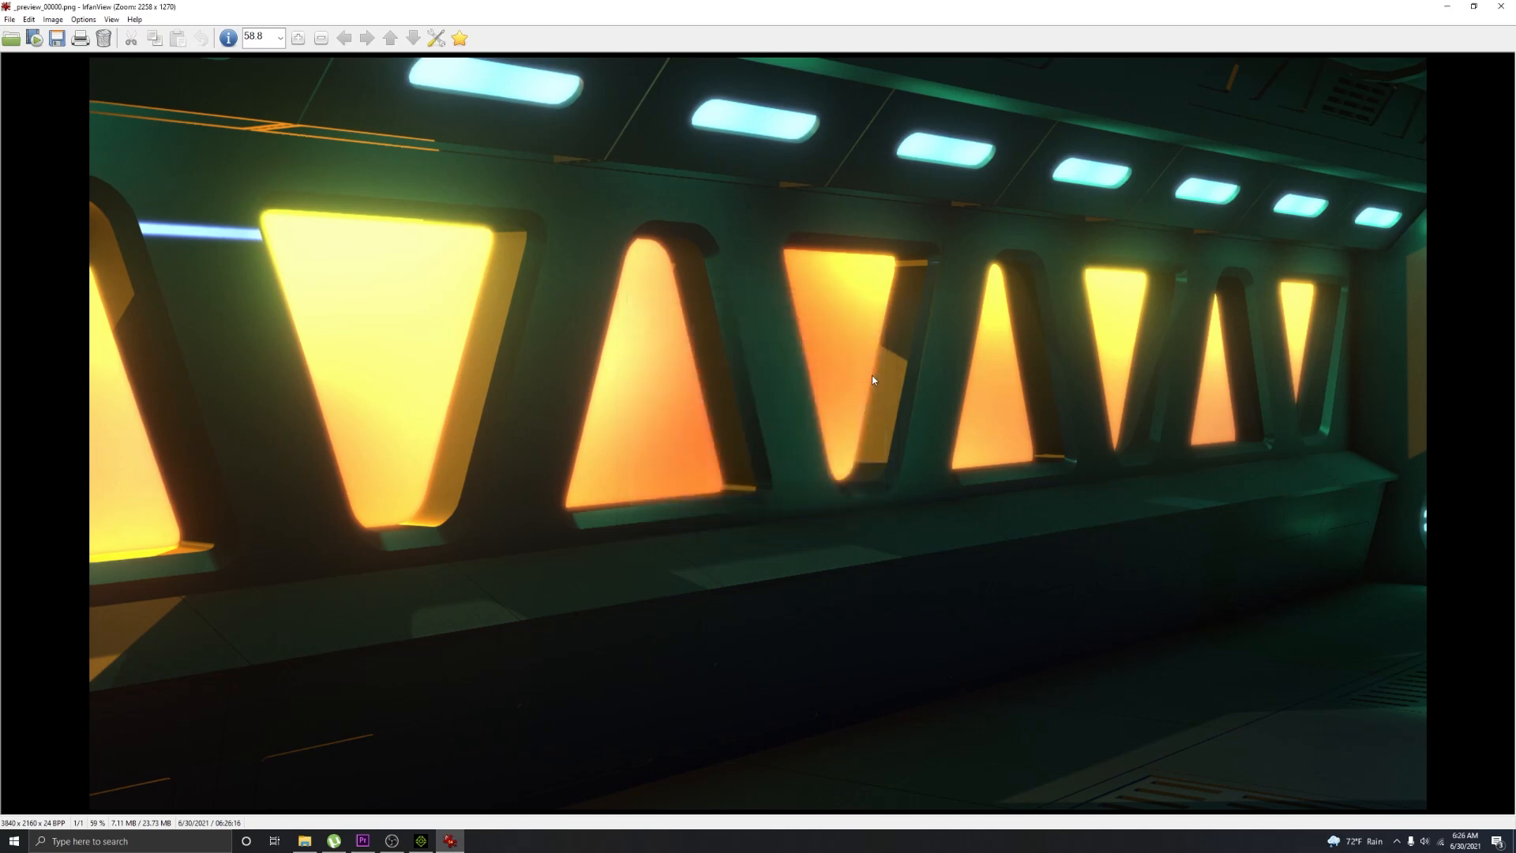
ctrl+scroll(872, 376, up, 2)
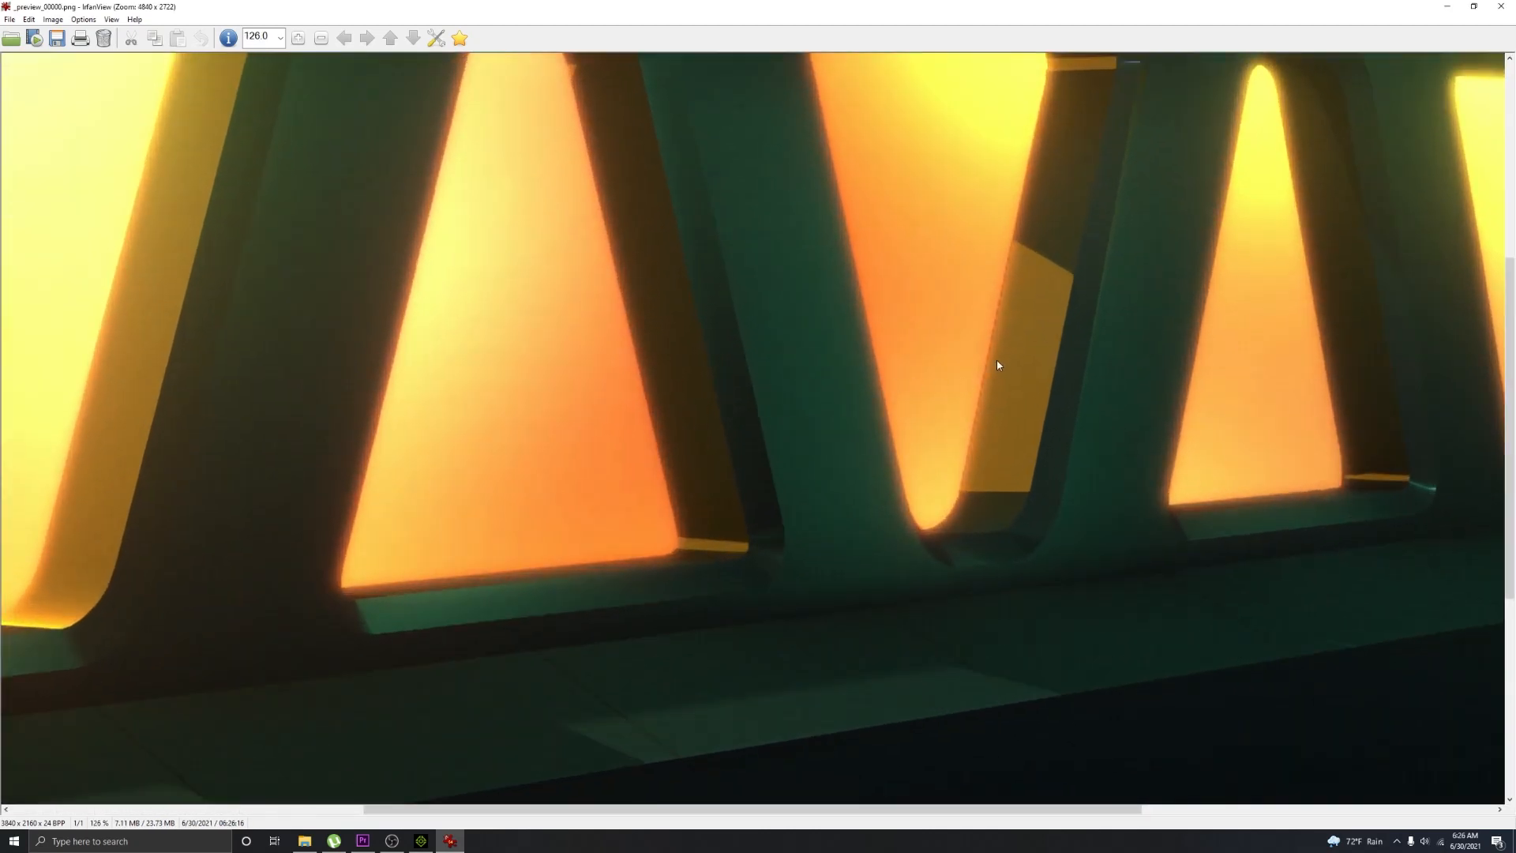
ctrl+scroll(846, 427, down, 1)
ctrl+scroll(847, 427, down, 3)
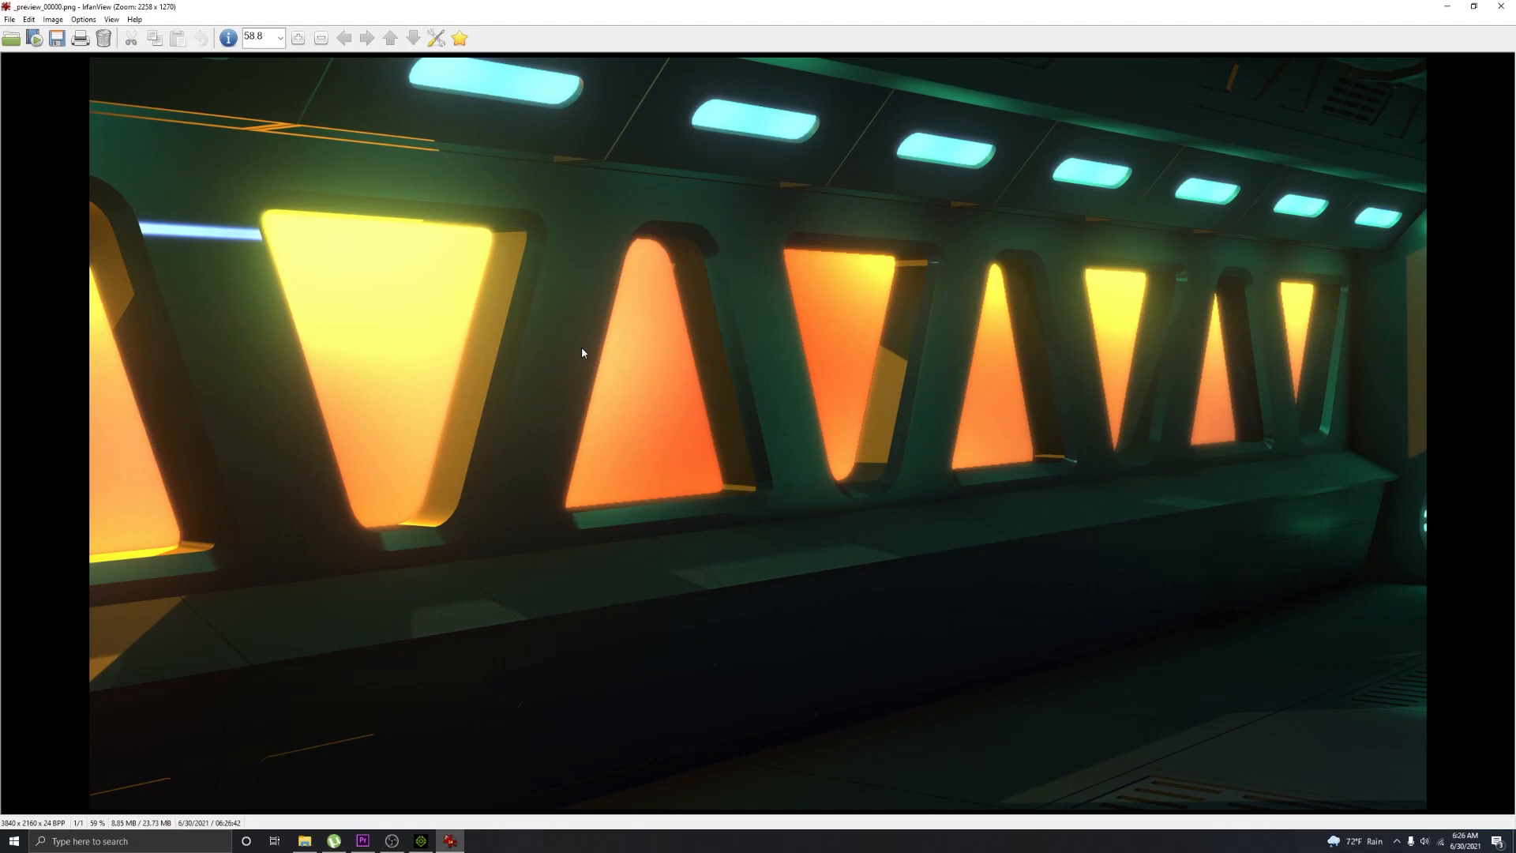
Step: Zoom in on the window edges in the new render to compare them with the blurred version
ctrl+scroll(582, 352, up, 2)
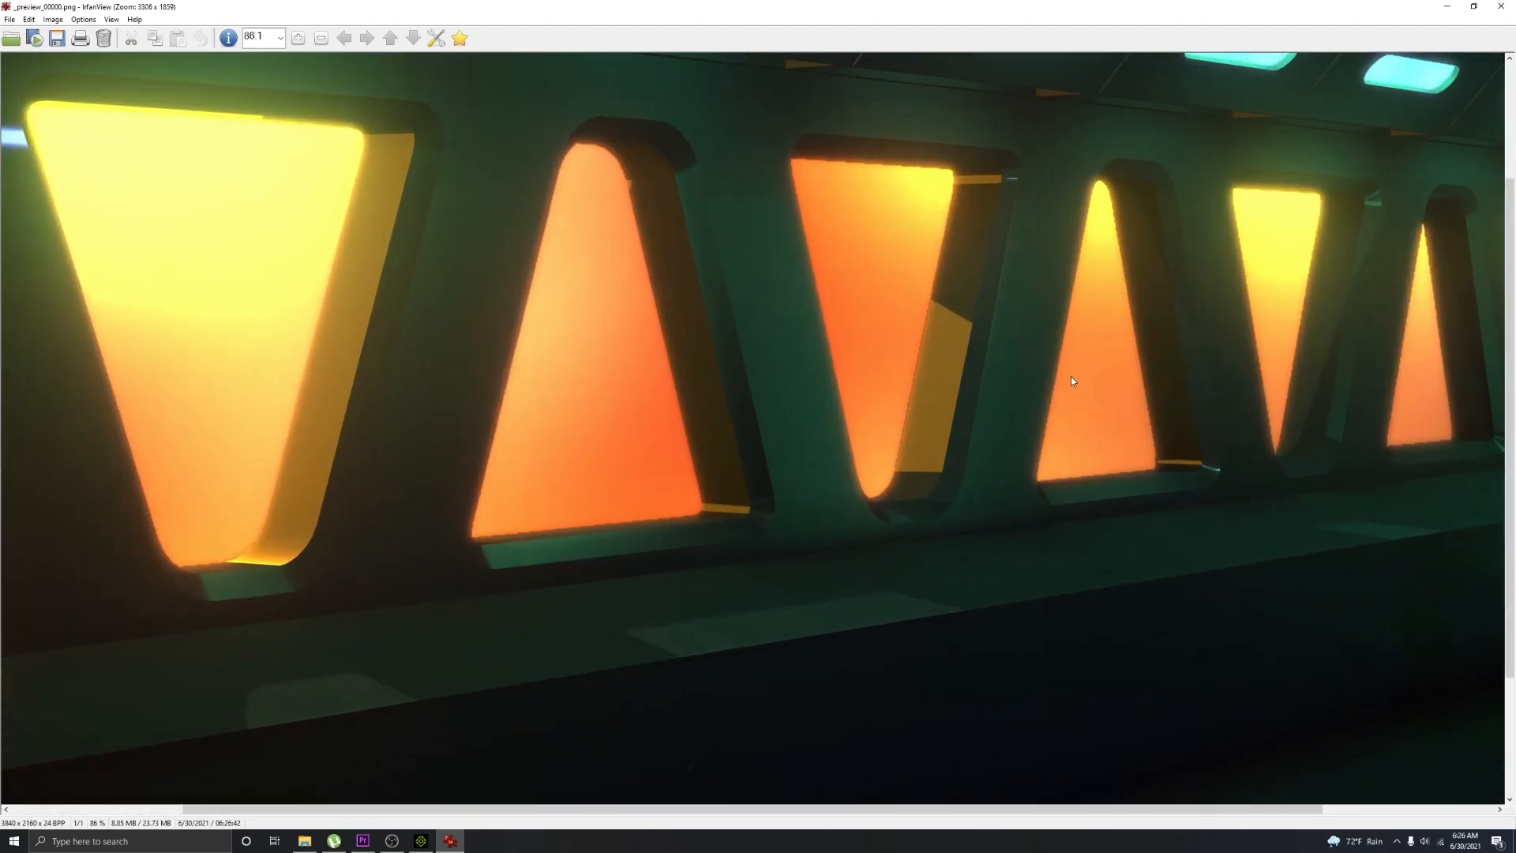
ctrl+scroll(1128, 238, up, 1)
ctrl+scroll(1182, 240, up, 2)
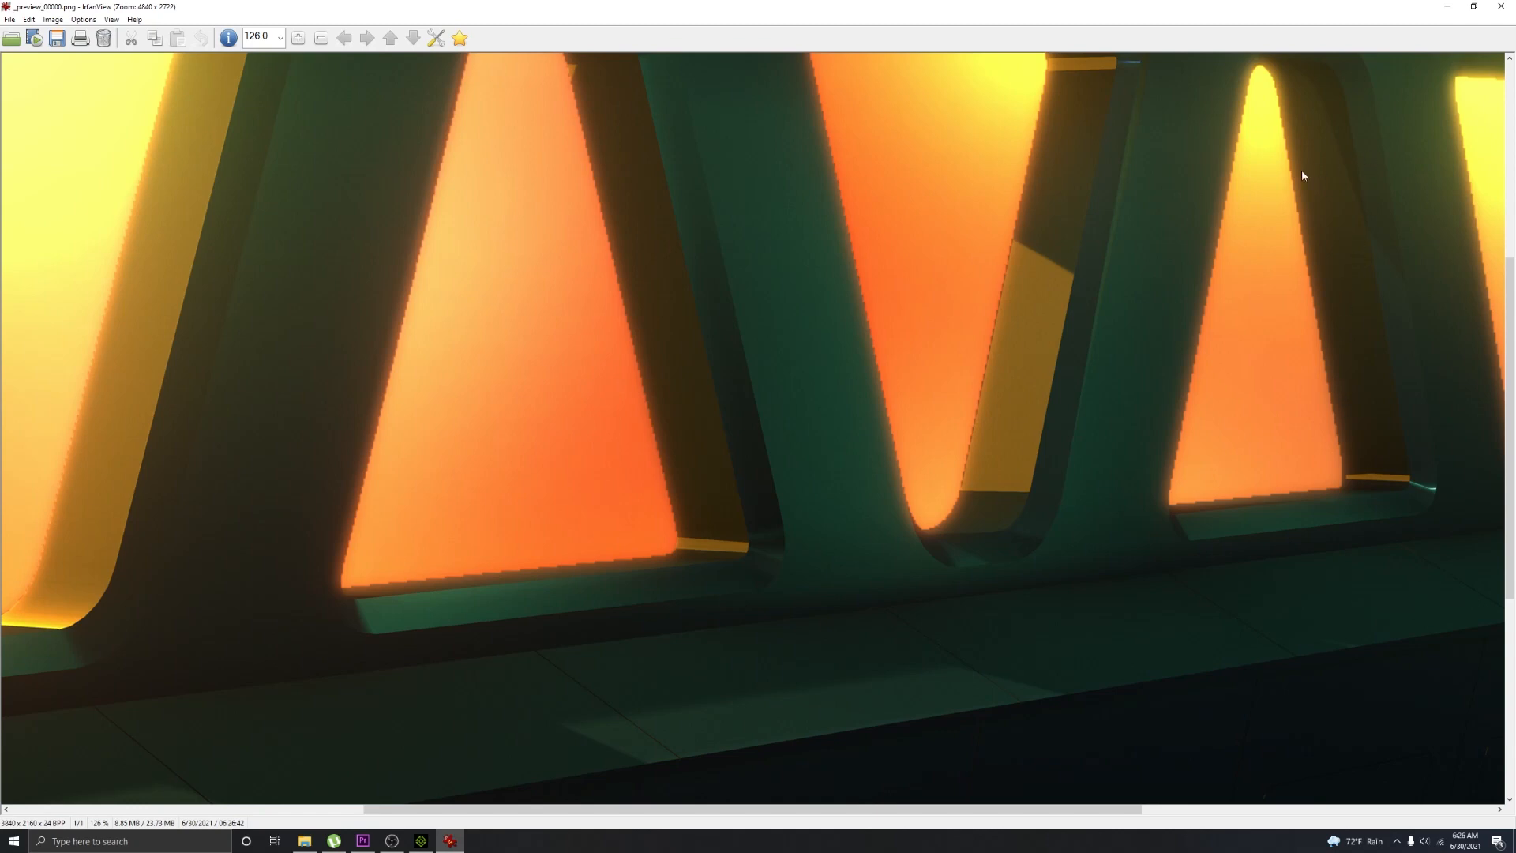
Step: Inspect the latest render of the glowing window row and ceiling lights up close
key(Escape)
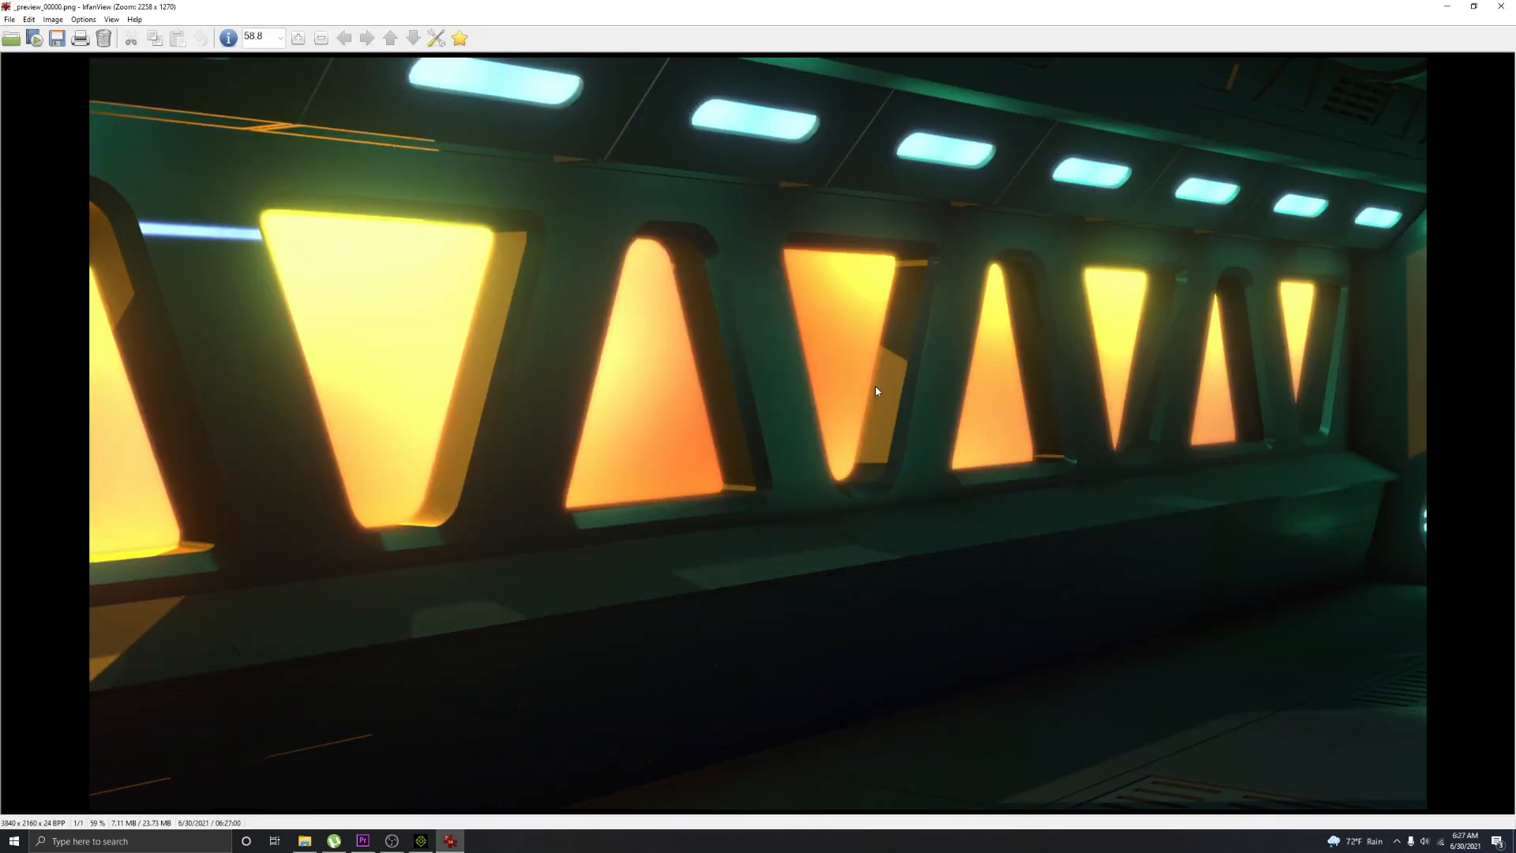
scroll(875, 390, up, 3)
scroll(875, 390, up, 1)
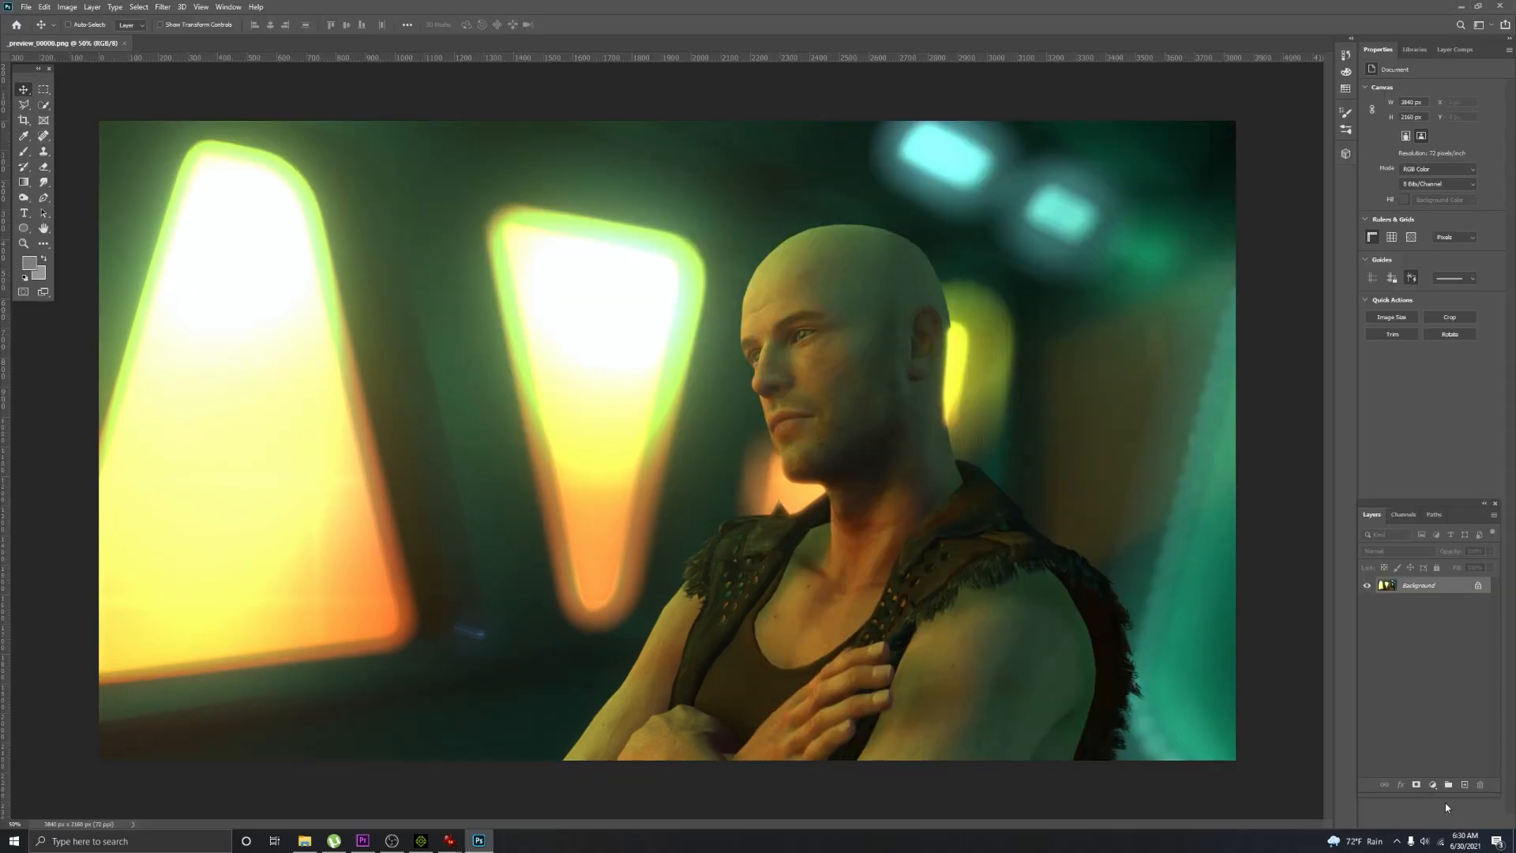
Step: Add a Curves adjustment layer above the character render and shape an S-curve with darker shadows and brighter midtones for more contrast
click(1432, 785)
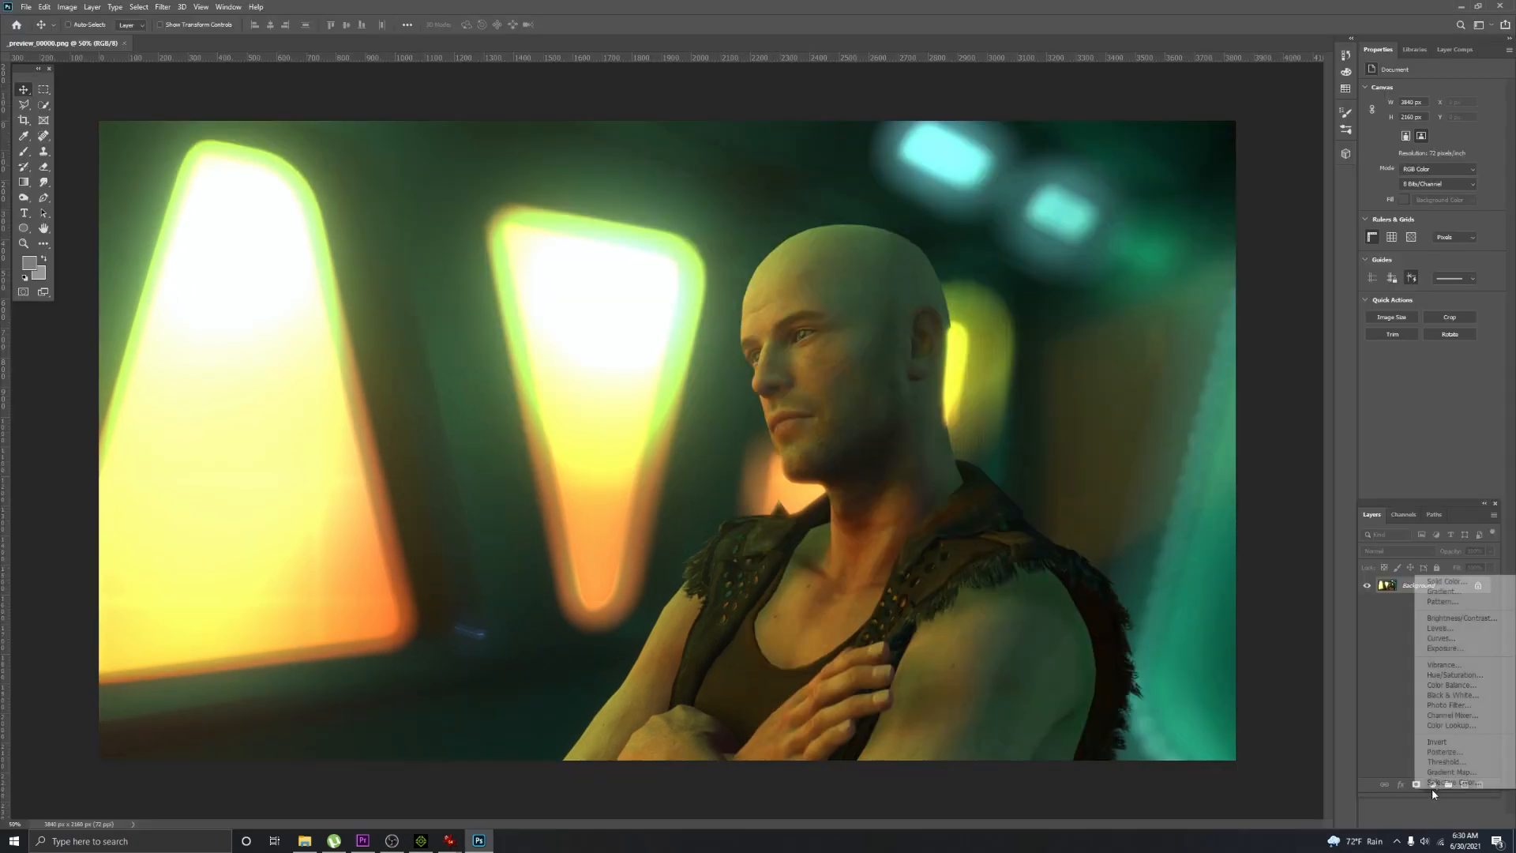
click(1446, 637)
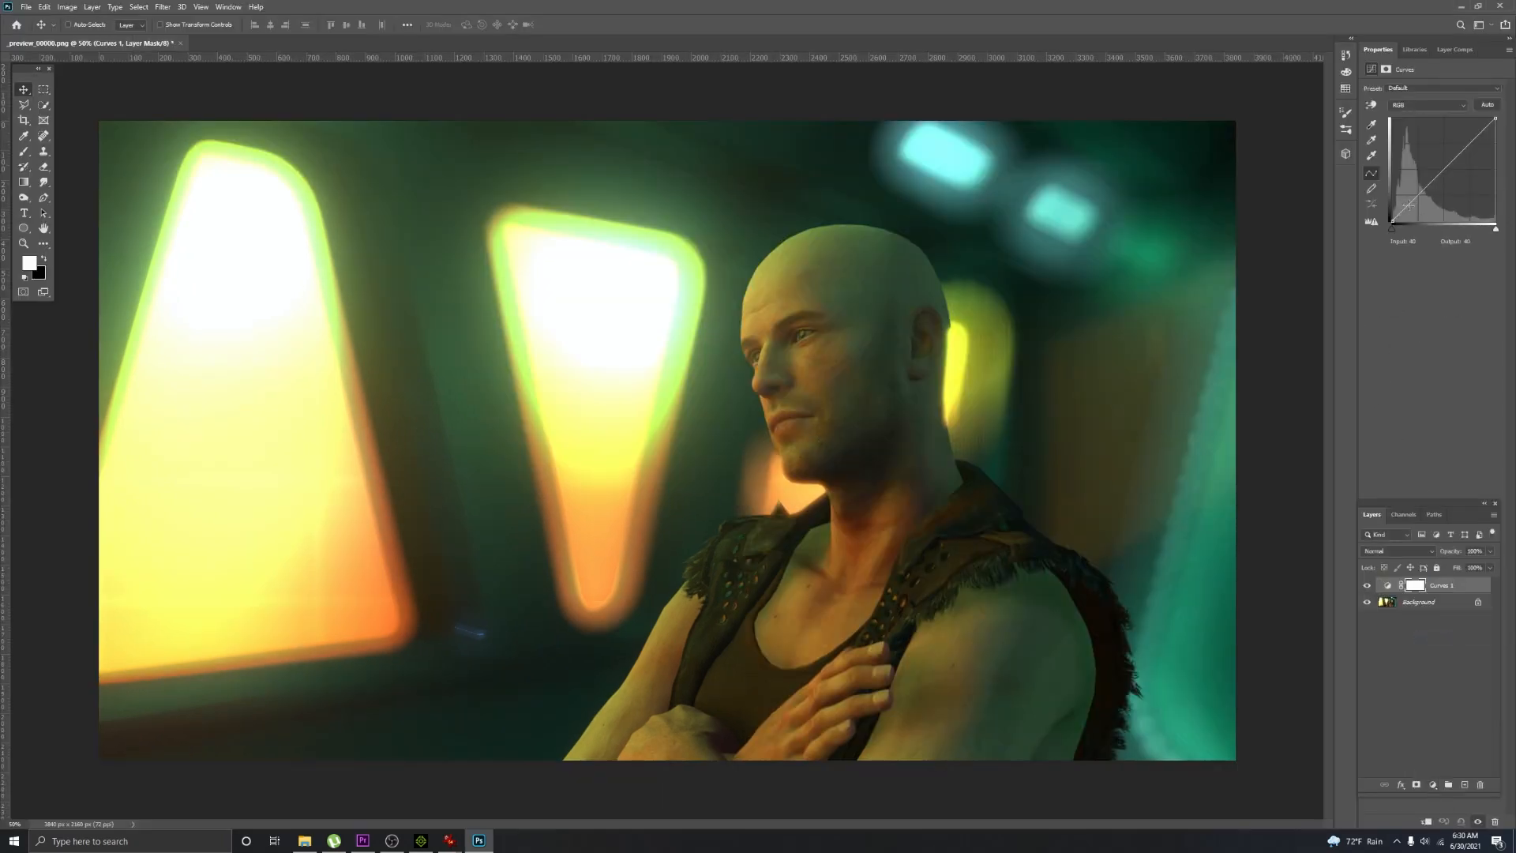
click(1407, 210)
drag(1445, 179, 1444, 149)
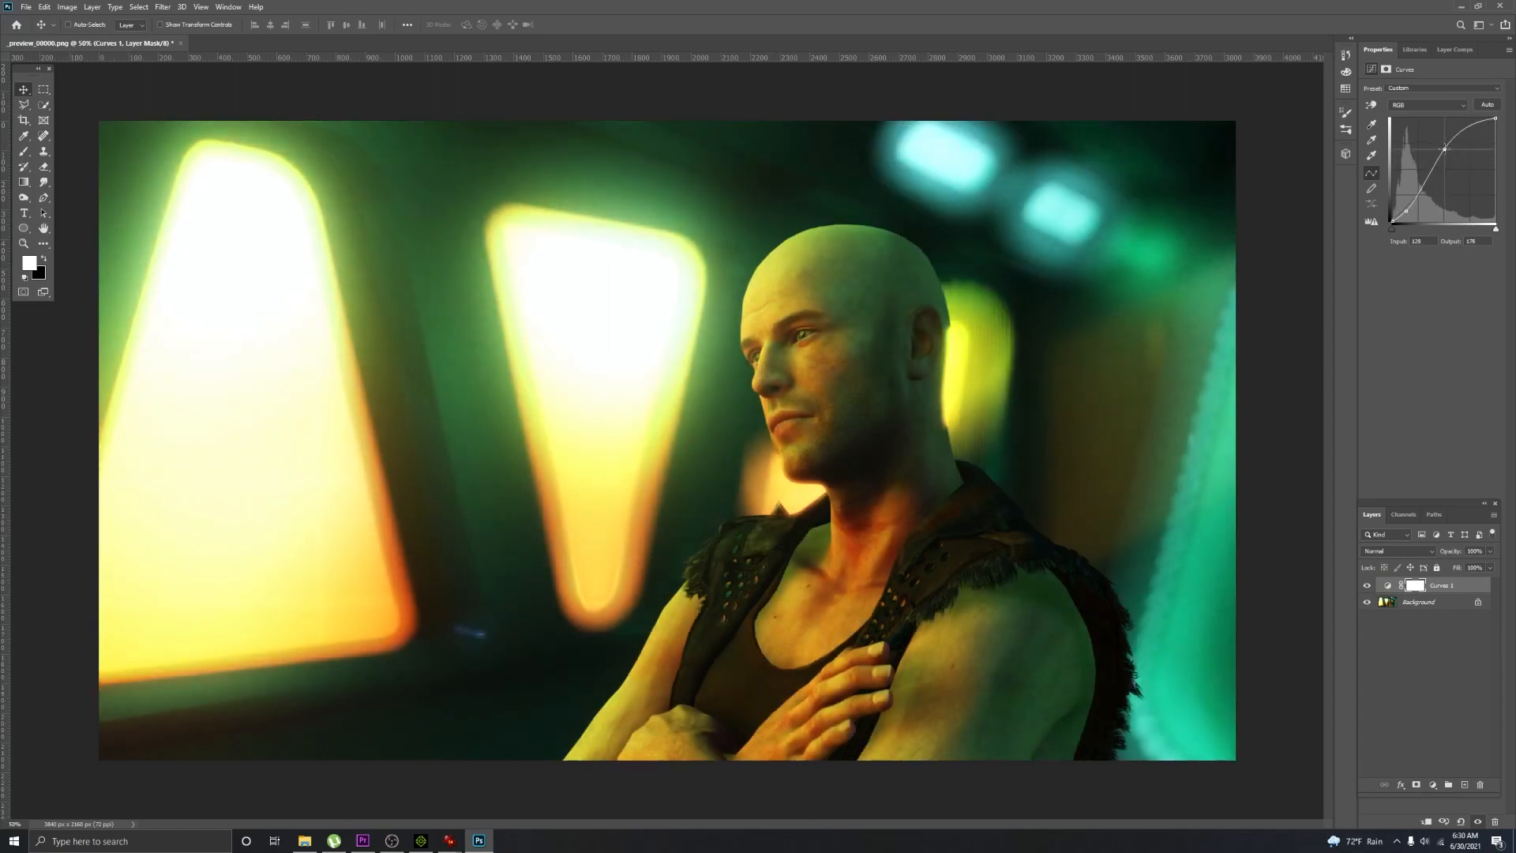
click(1406, 211)
drag(1406, 211, 1407, 209)
Step: Add a new layer above the Curves adjustment and fill it with black
click(1465, 785)
key(alt+BackSpace)
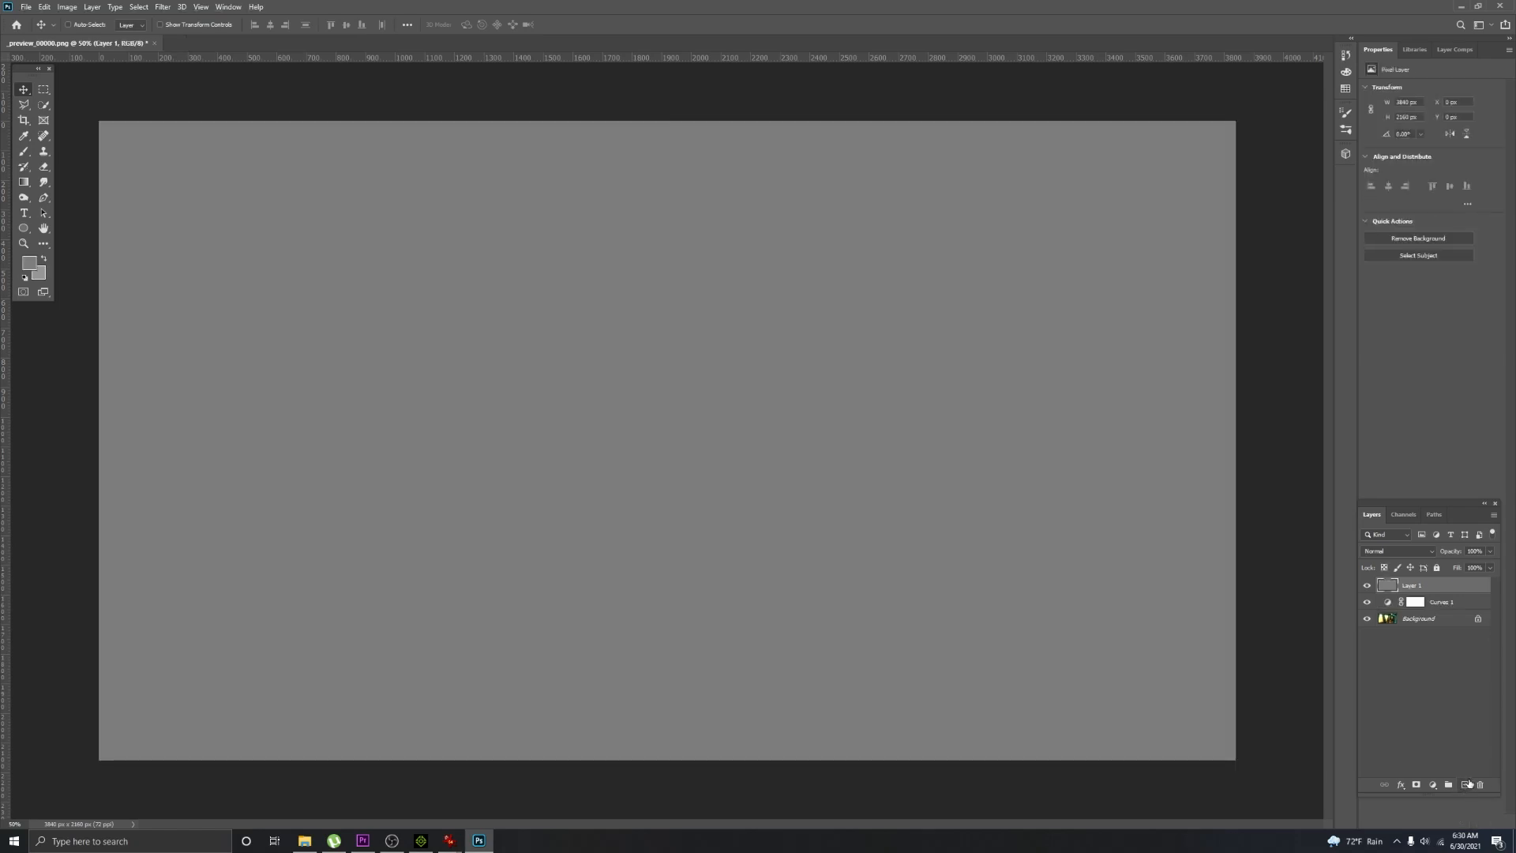
click(26, 277)
key(alt+BackSpace)
Step: Delete a full-width horizontal band about 1410 px high from the middle of the black layer to form letterbox bars
key(m)
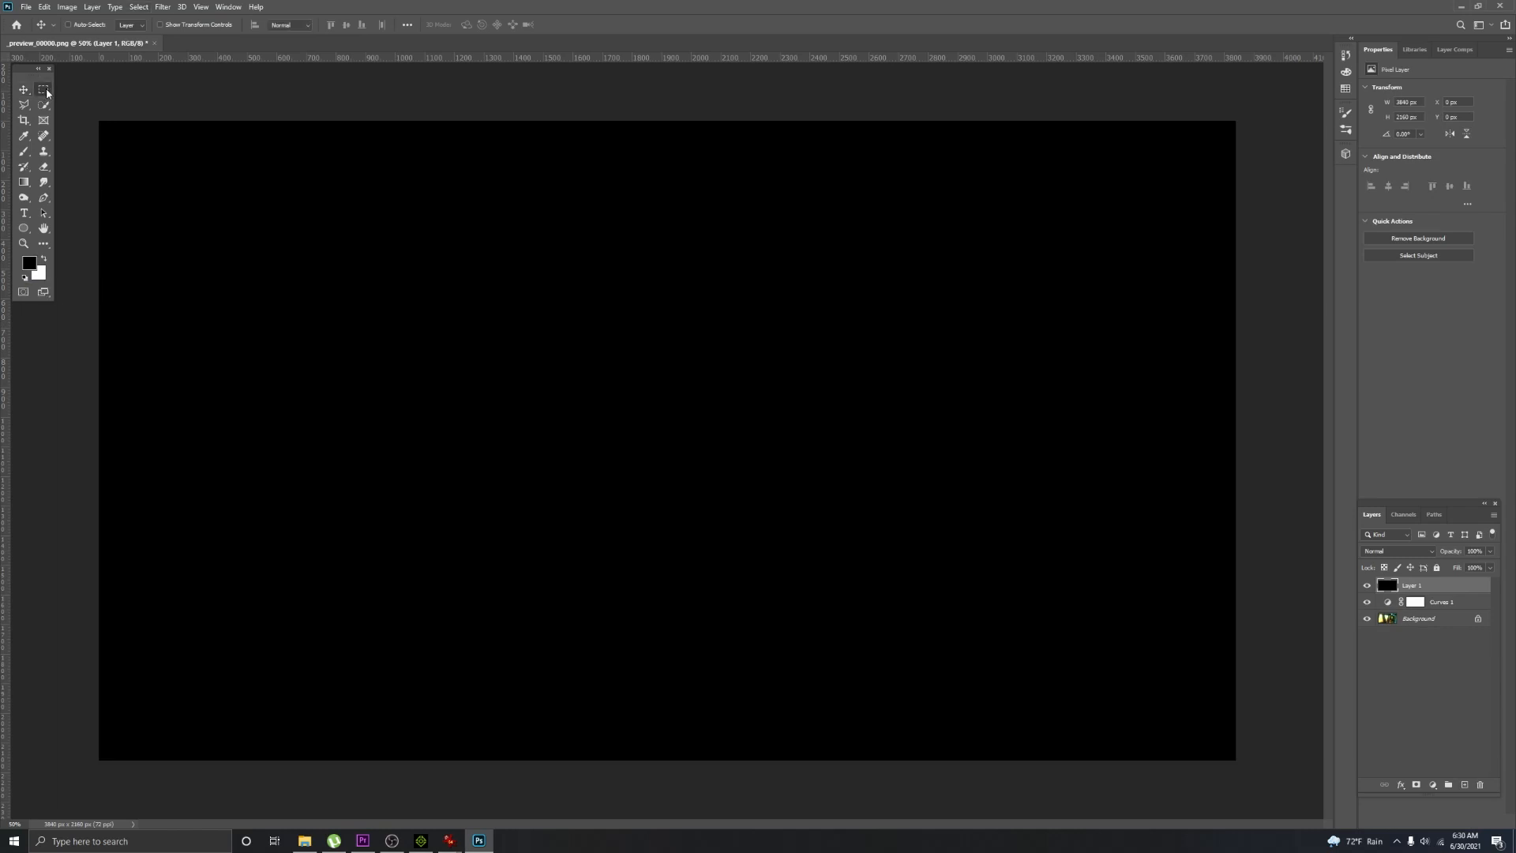
drag(71, 195, 1272, 619)
drag(846, 457, 846, 489)
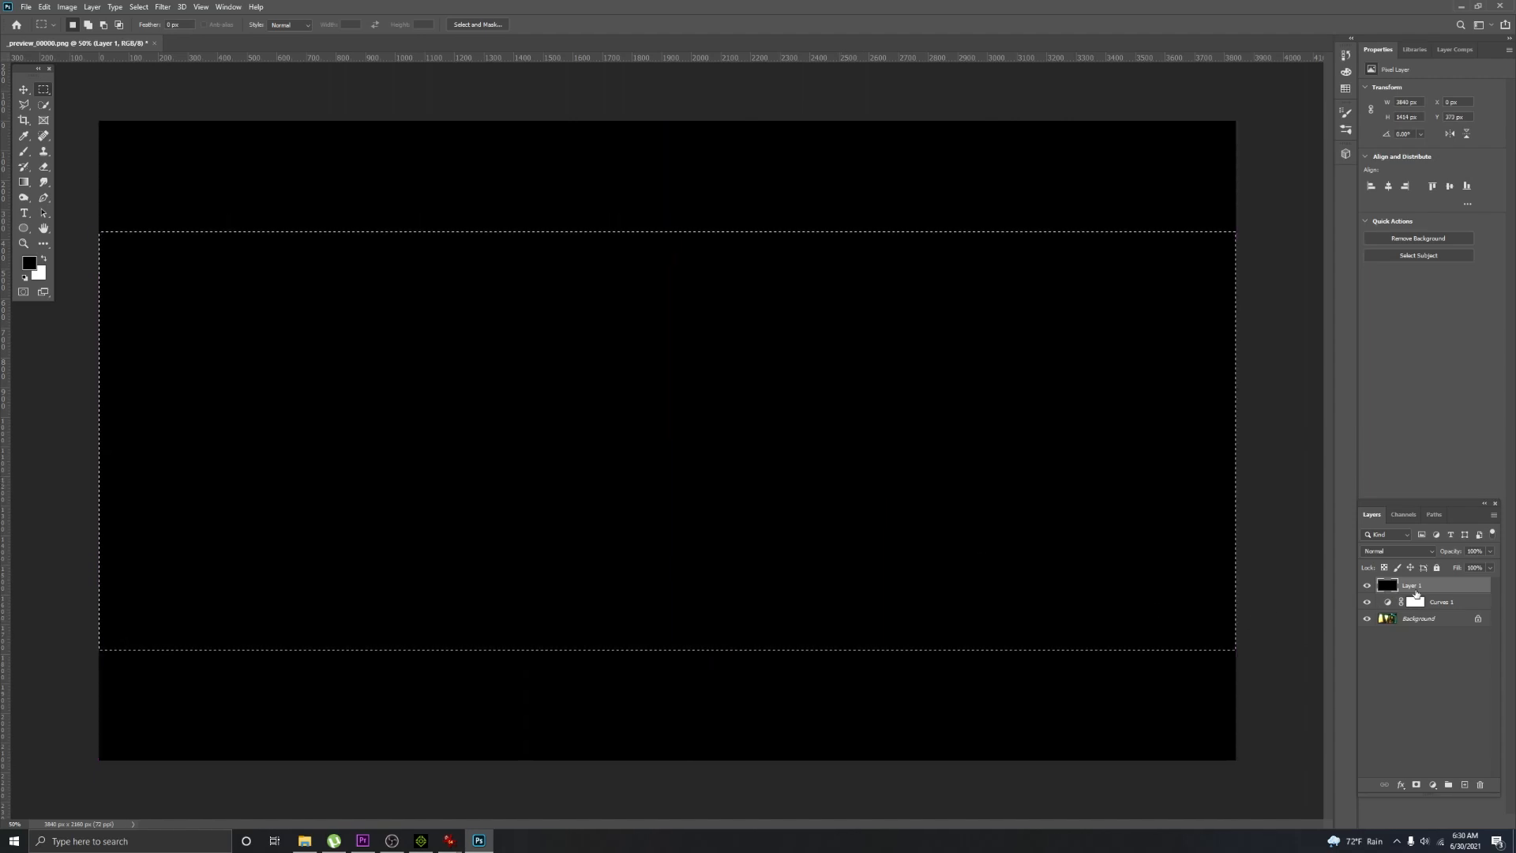
key(Delete)
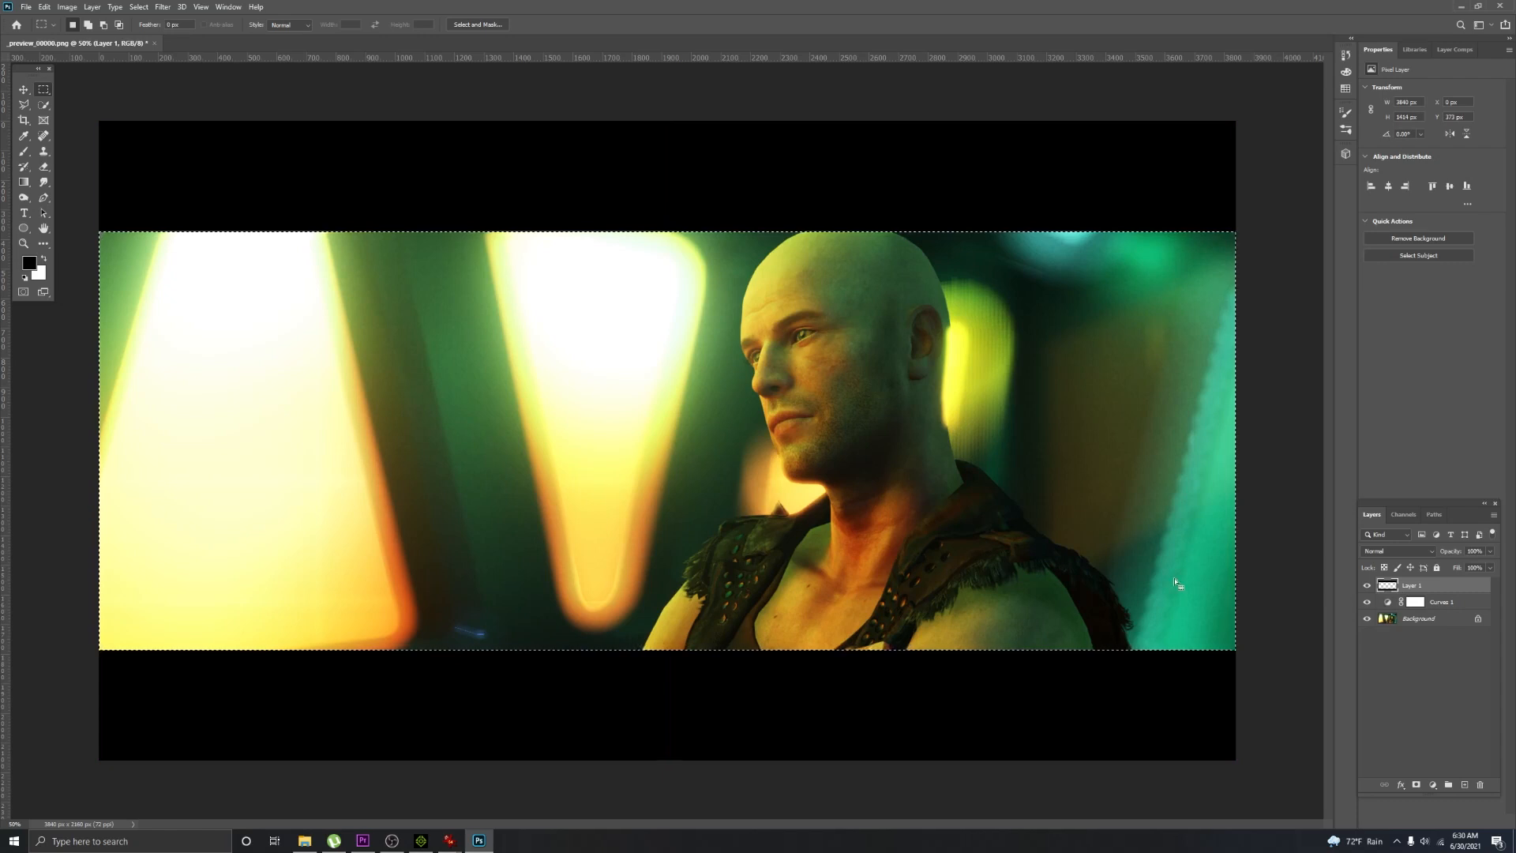
Step: Enlarge the opening between the black bars to about 1650 px high, showing the whole head, and clear the selection
drag(99, 193, 1340, 688)
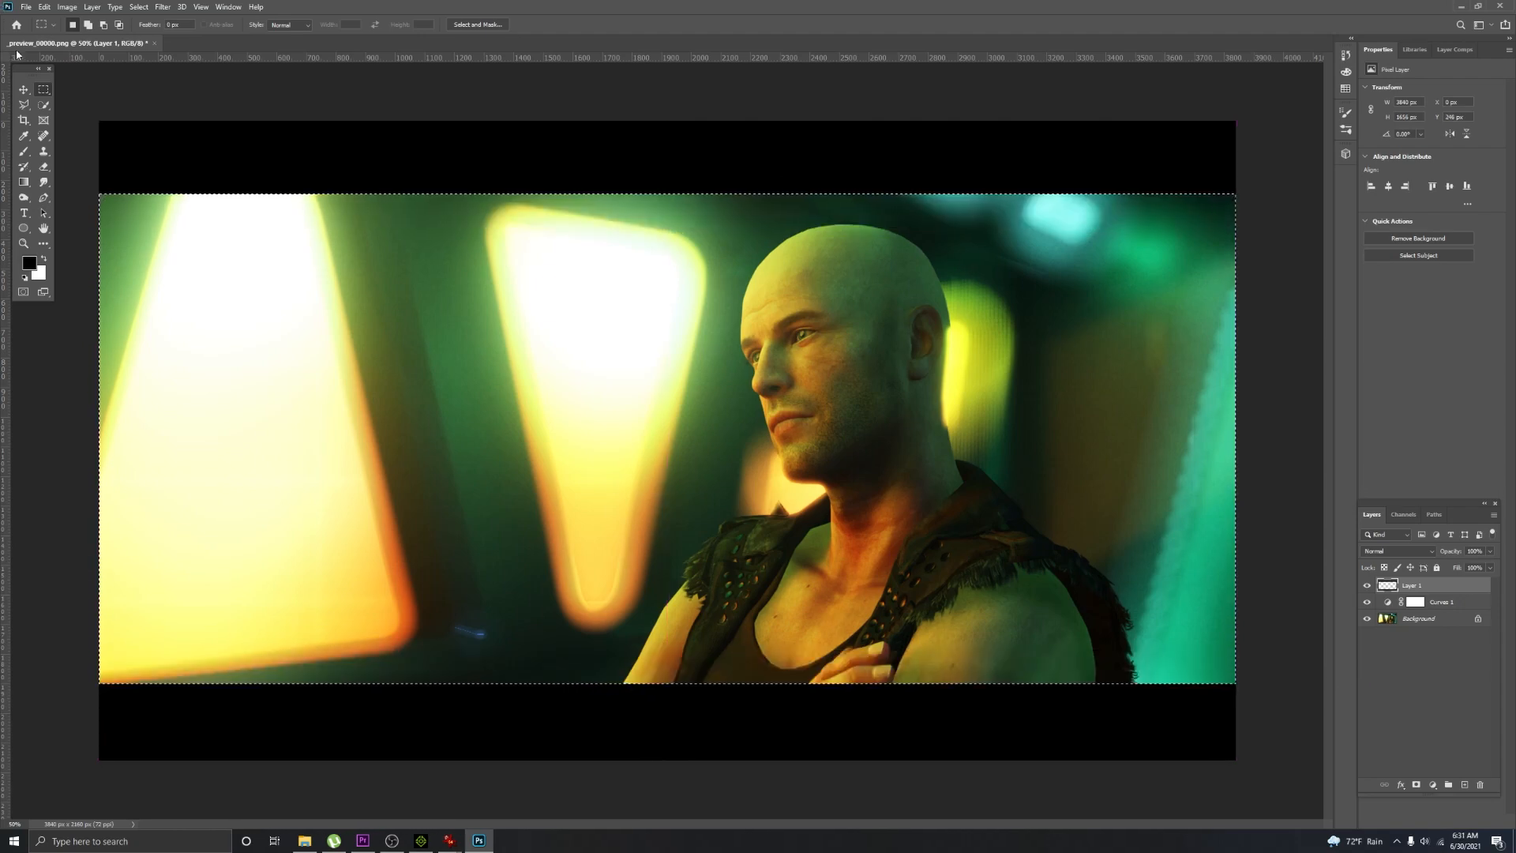
click(138, 6)
click(154, 31)
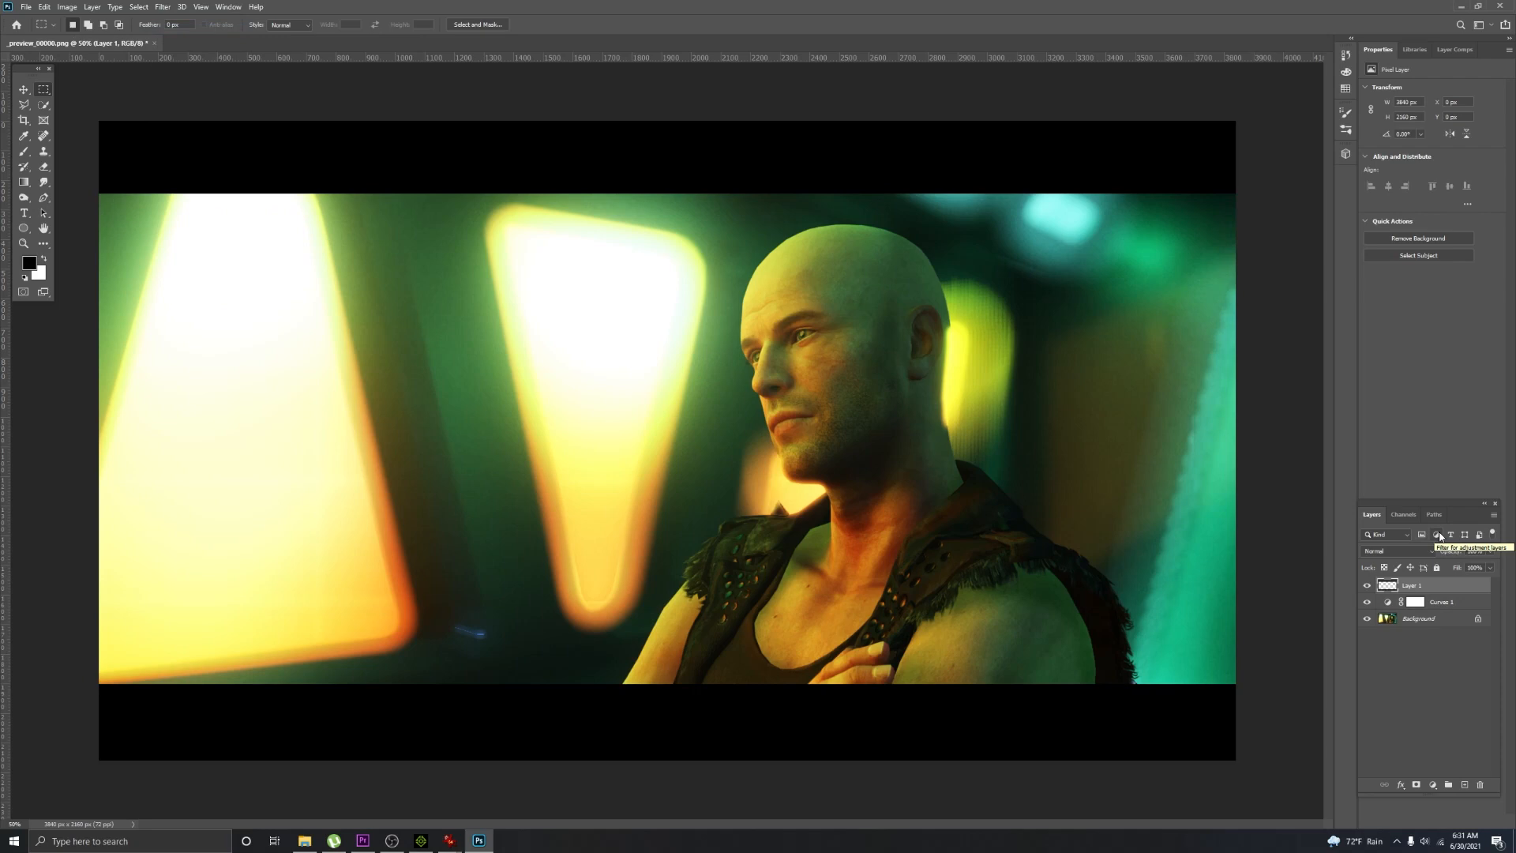
Step: View the character's face at 100% to check the graded, letterboxed image
key(ctrl+plus)
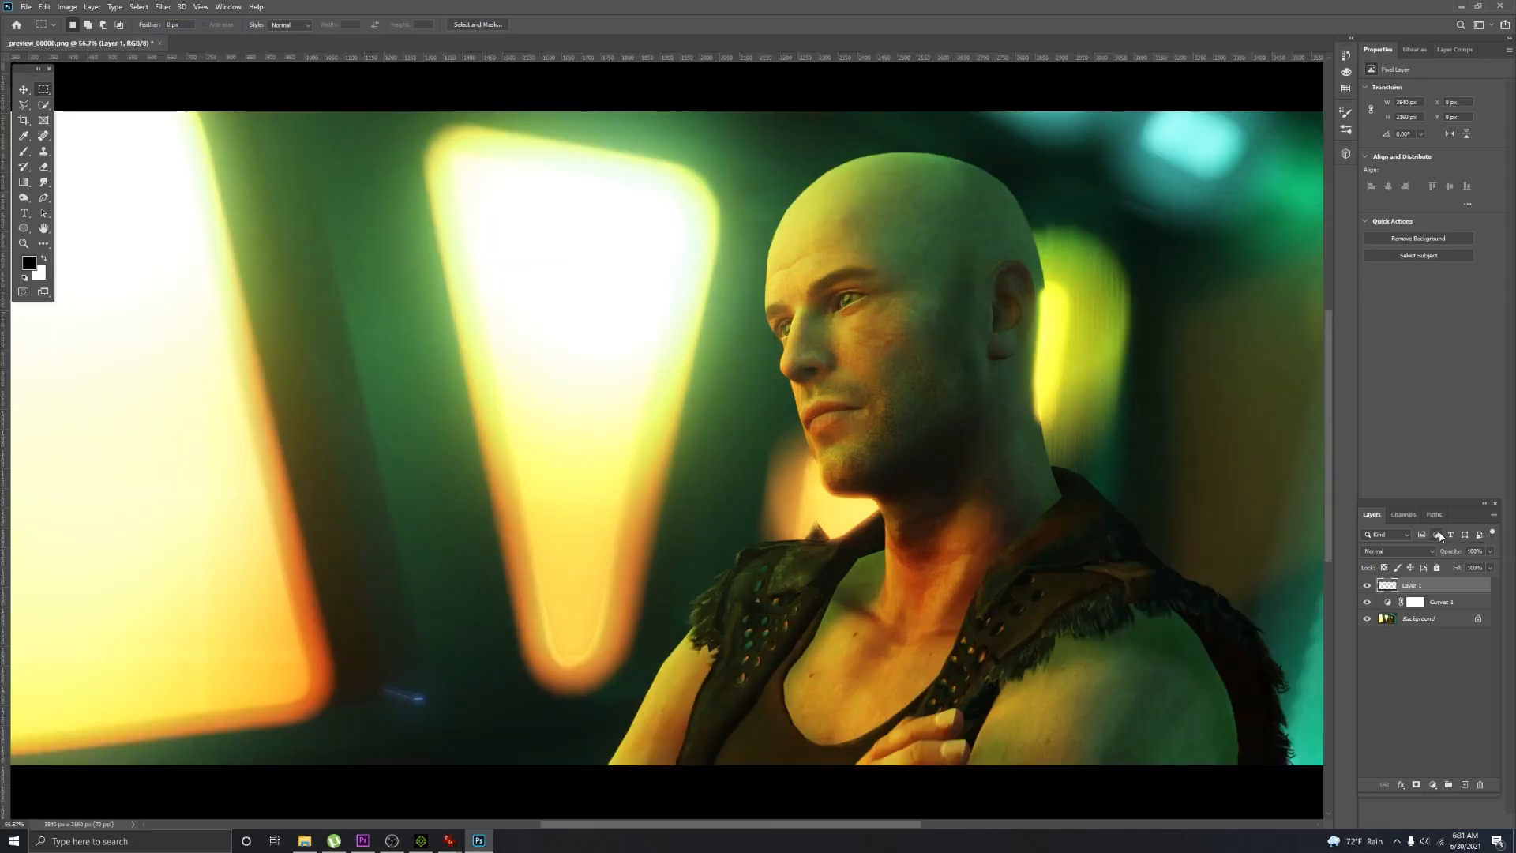
key(ctrl+plus)
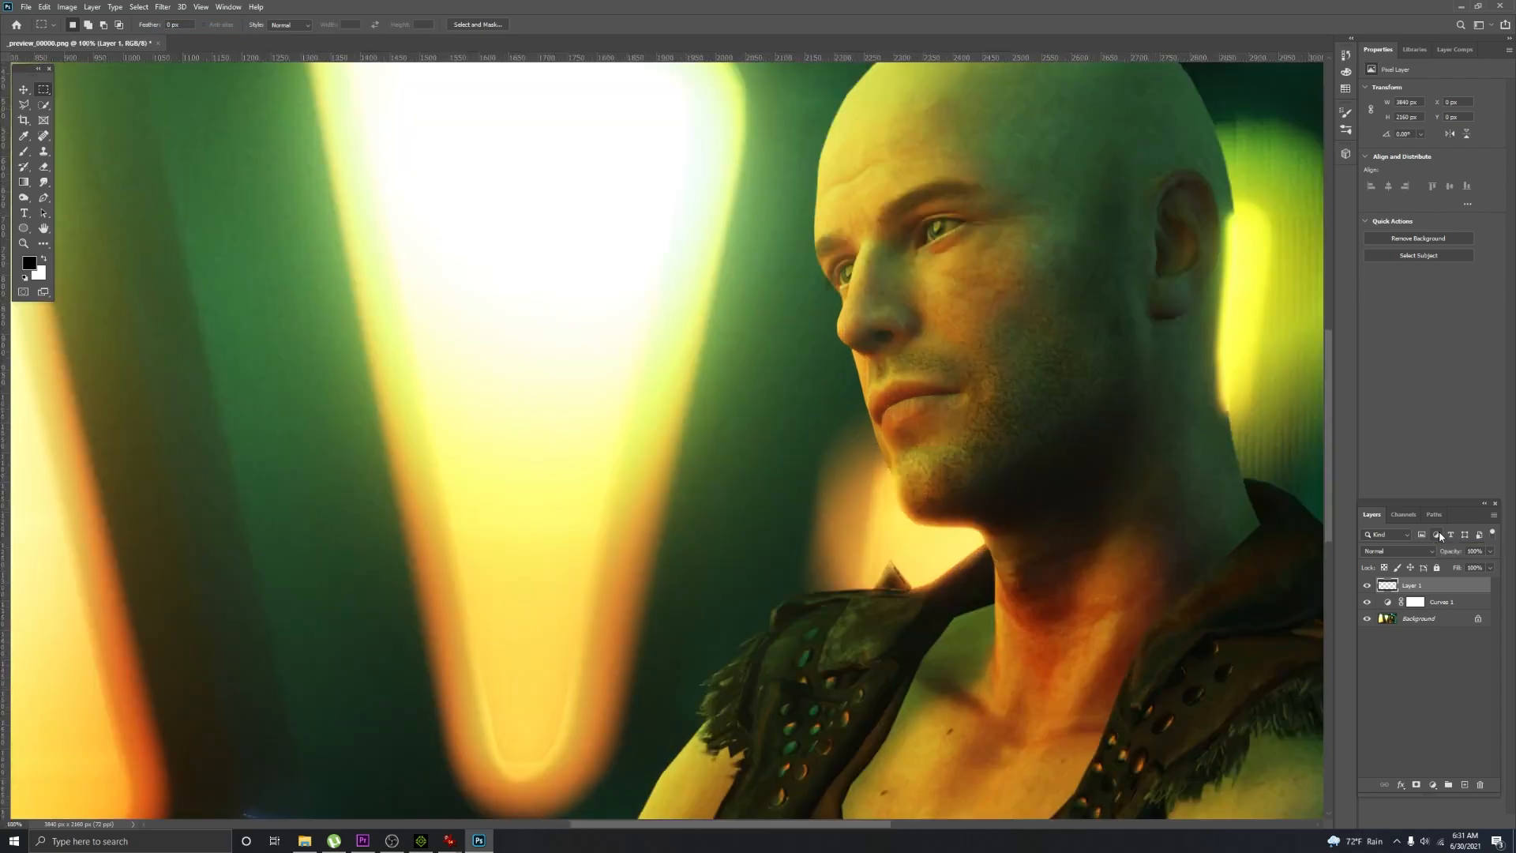
drag(1158, 524, 931, 636)
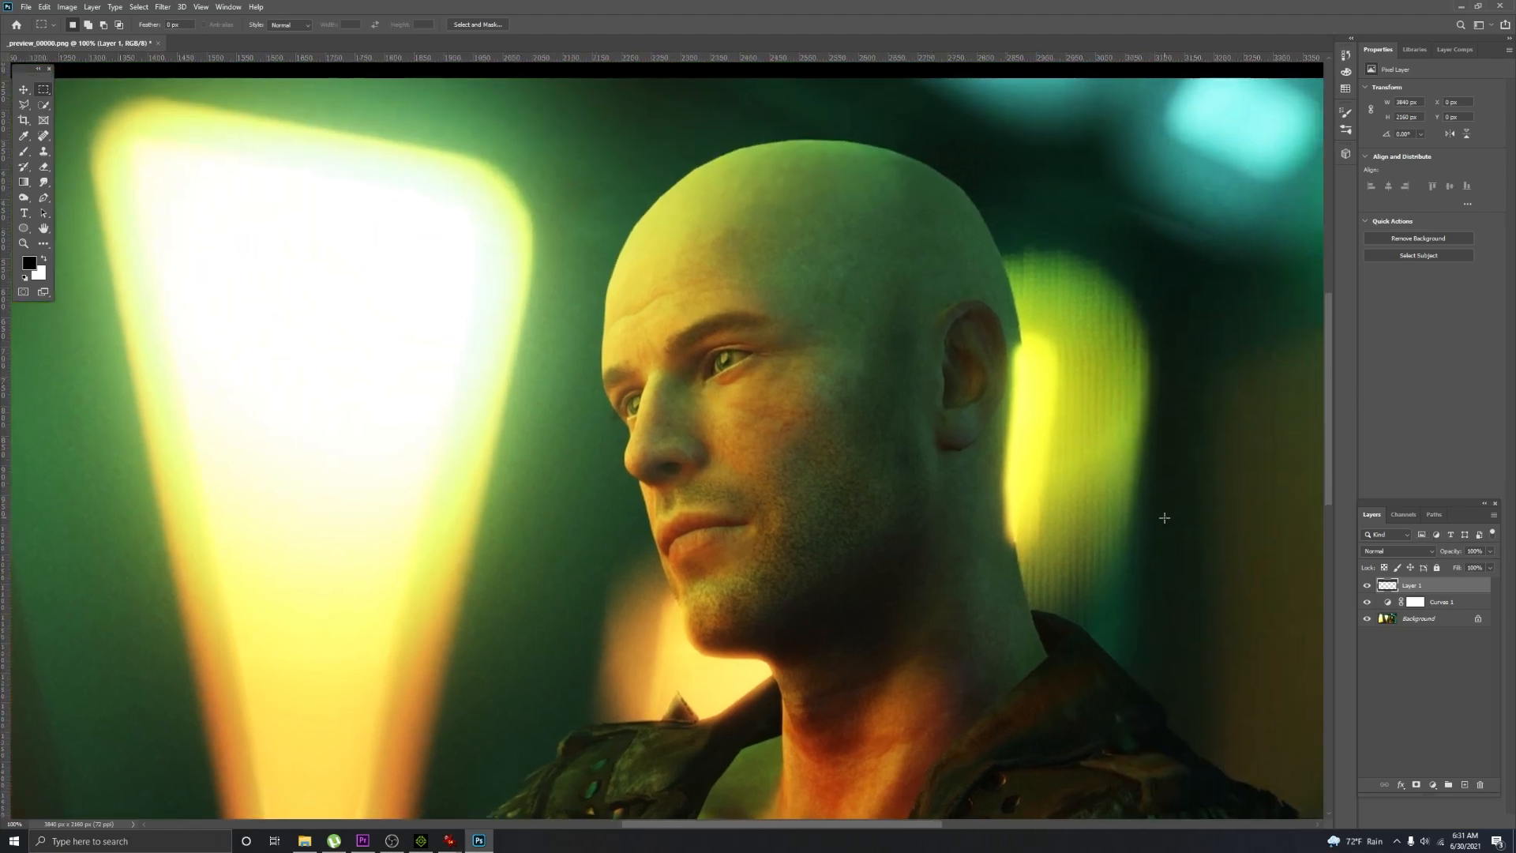